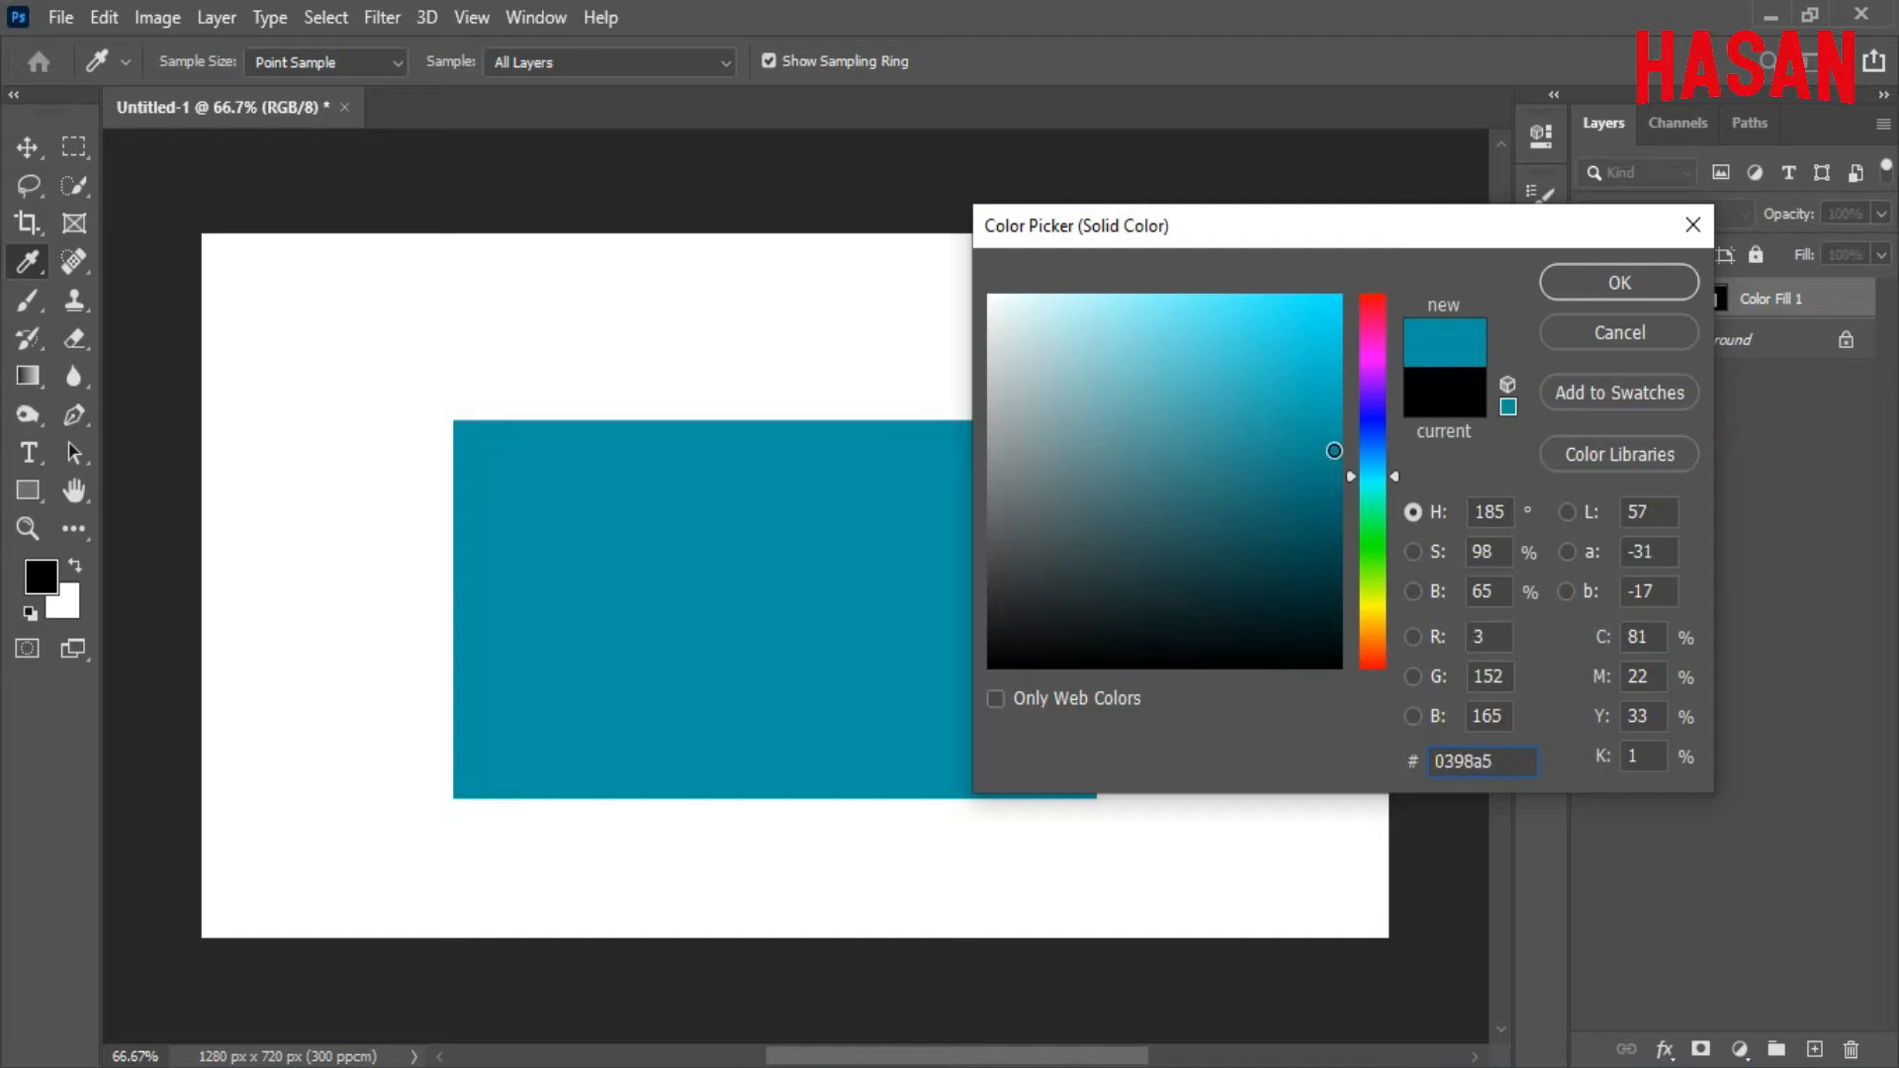
# Brighten the rectangle's teal solid colour fill slightly and convert its layer to a smart object.
pyautogui.moveTo(1334, 451); pyautogui.dragTo(1330, 422)
pyautogui.click(1580, 289)
pyautogui.rightClick(1788, 295)
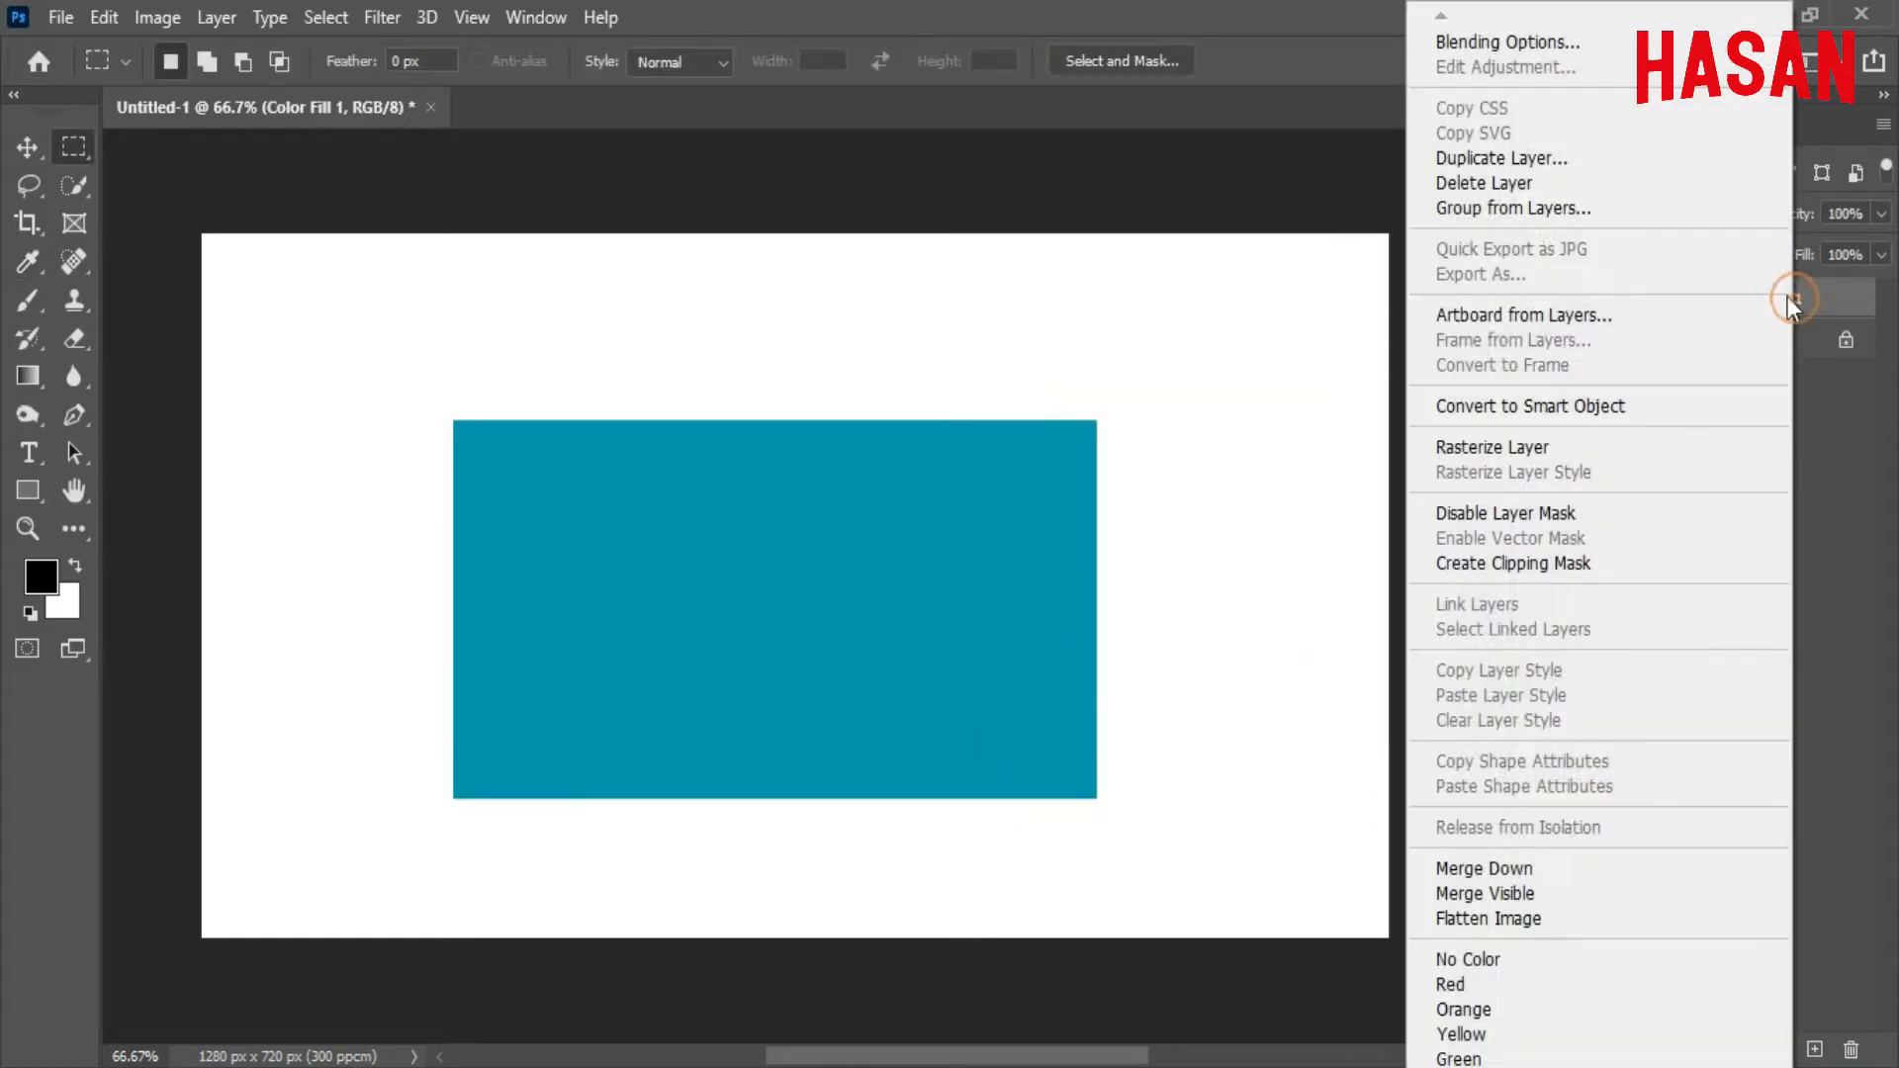
pyautogui.click(1539, 400)
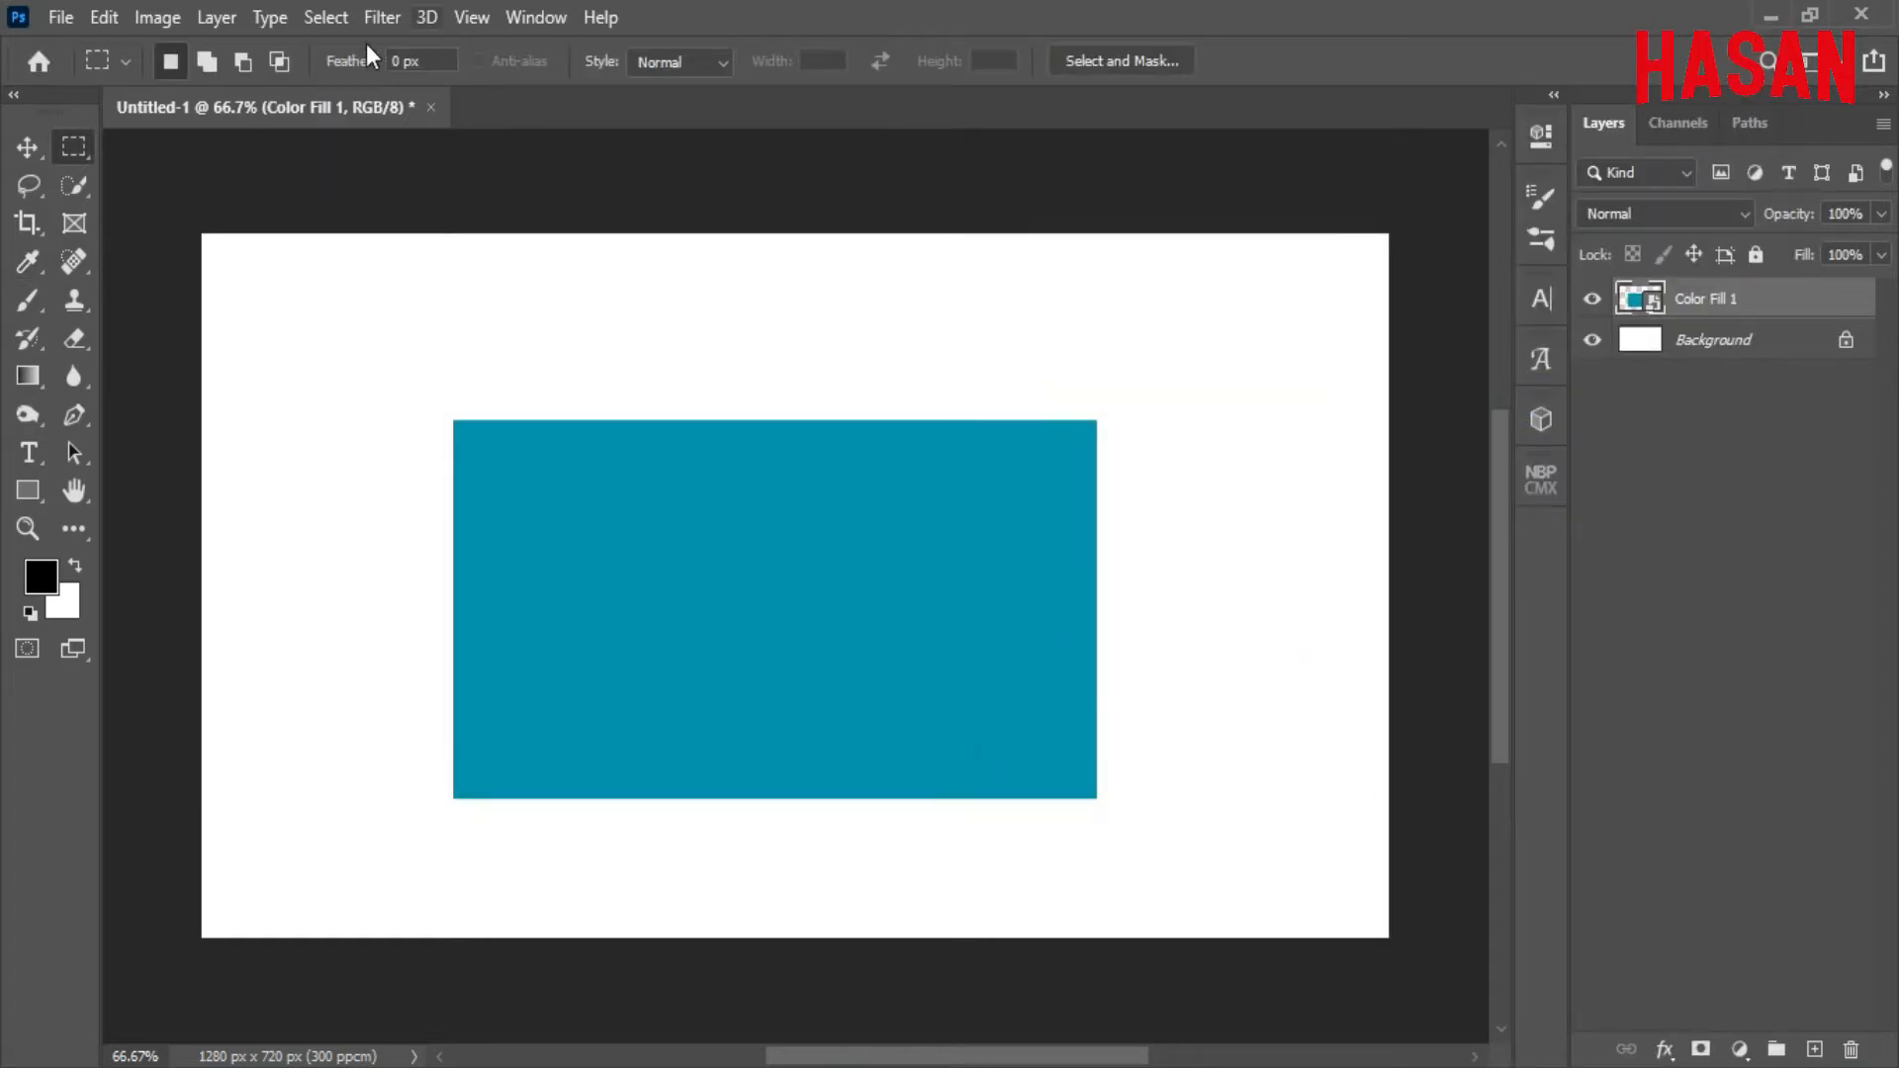
# Create a 3D extrusion from the teal rectangle layer and switch to the 3D workspace.
pyautogui.click(43, 152)
pyautogui.click(453, 18)
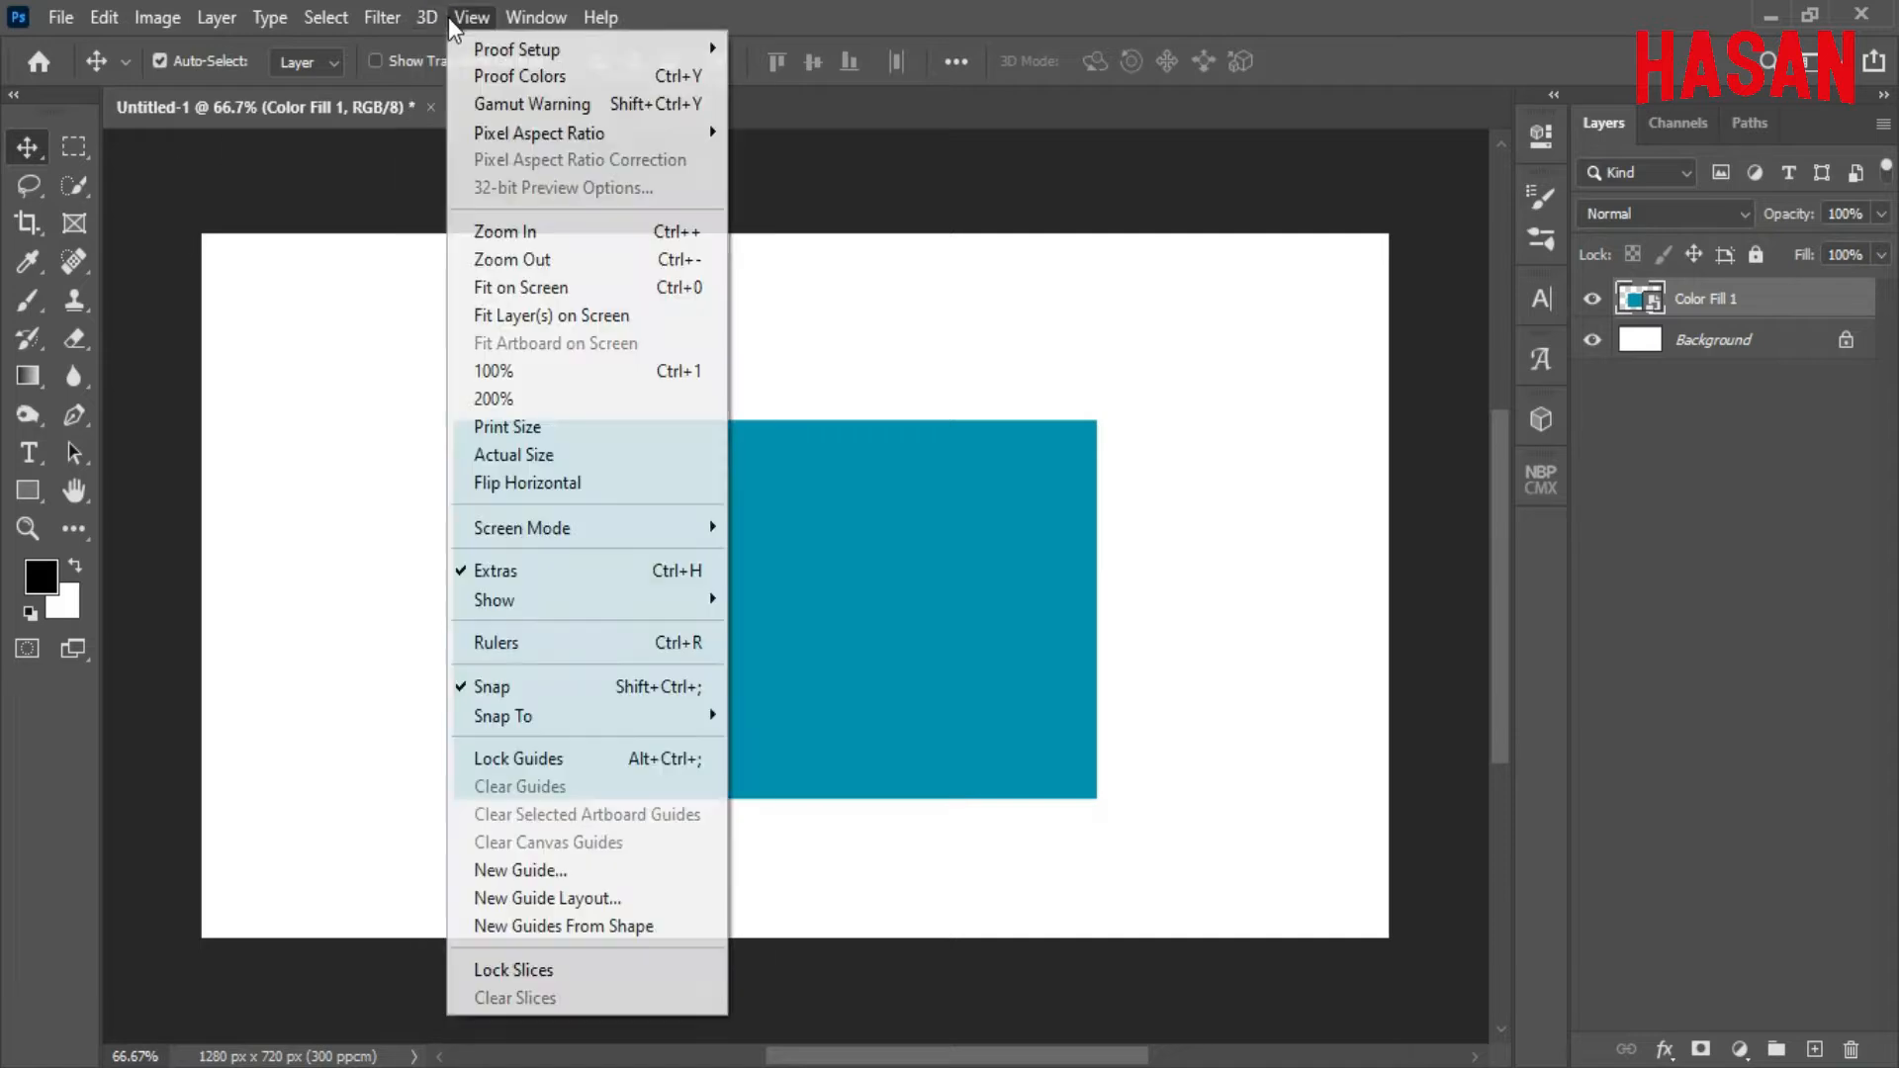
pyautogui.moveTo(426, 17)
pyautogui.click(504, 219)
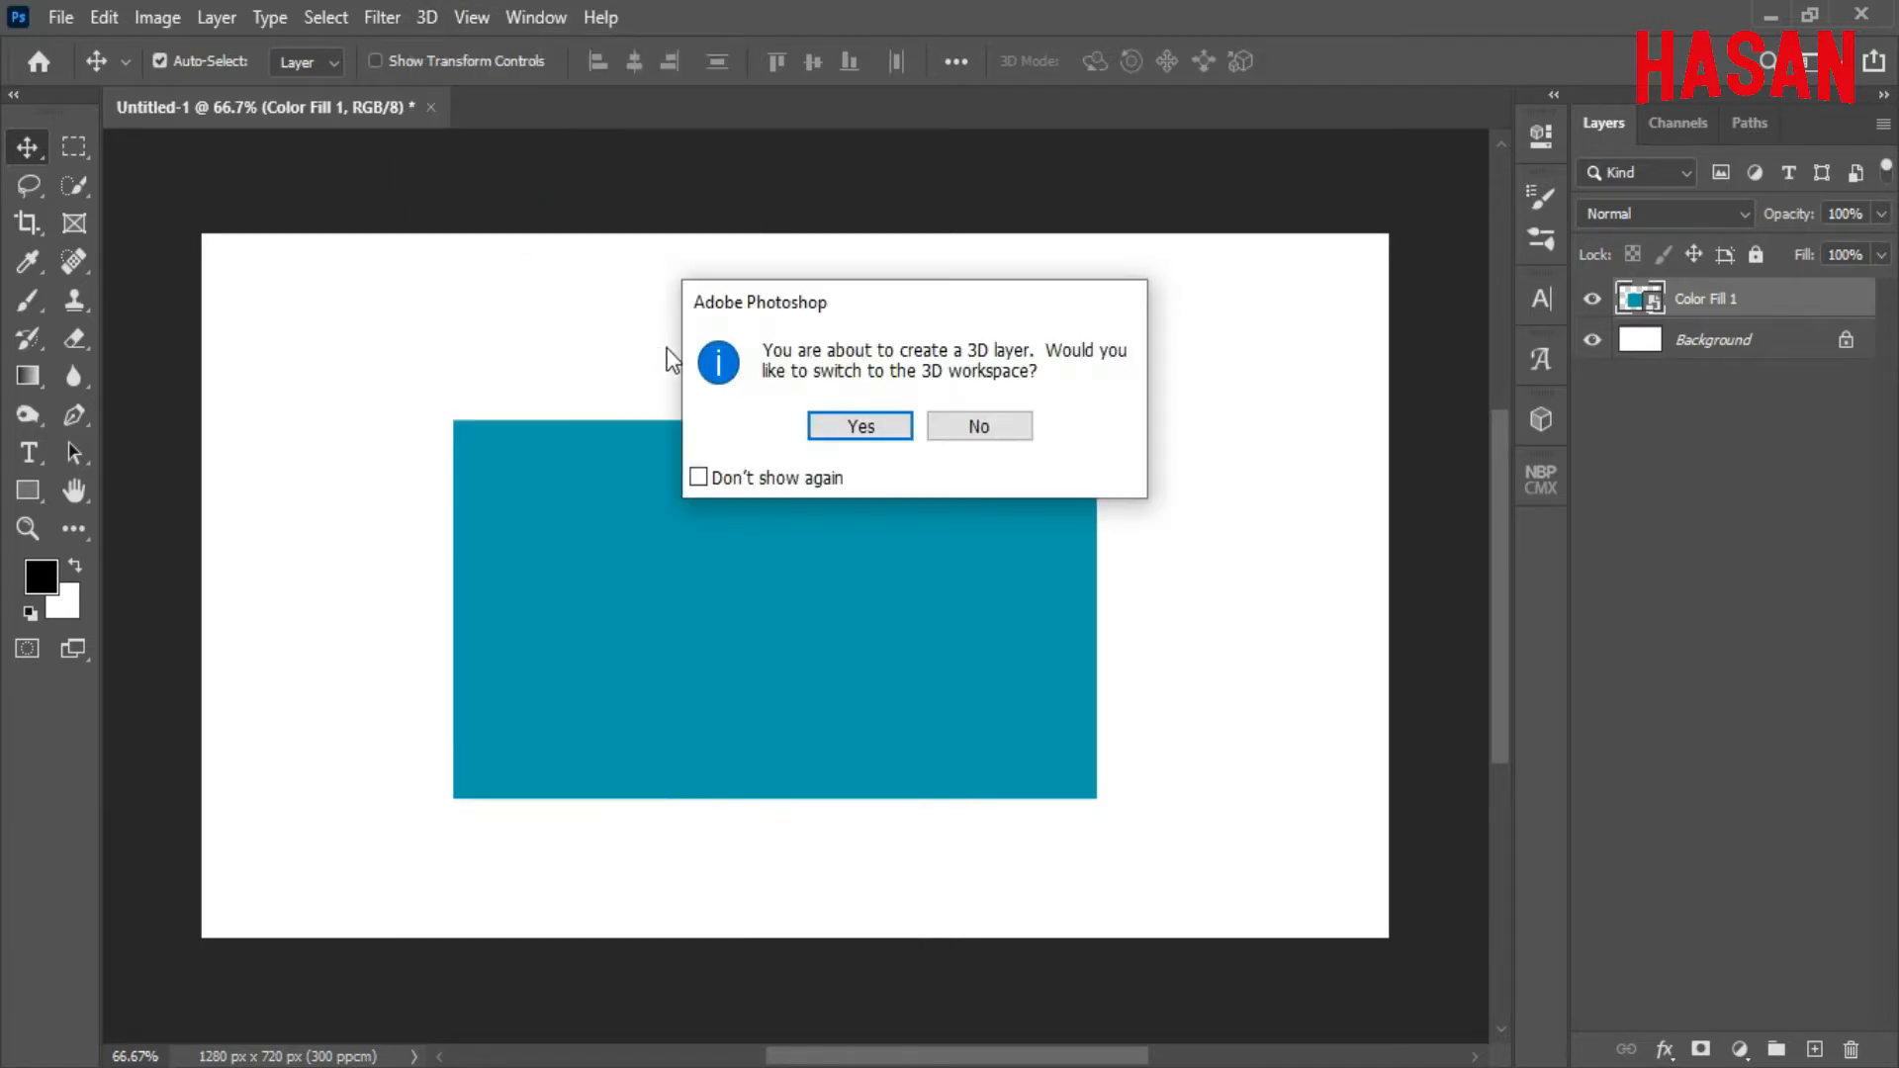
pyautogui.click(849, 426)
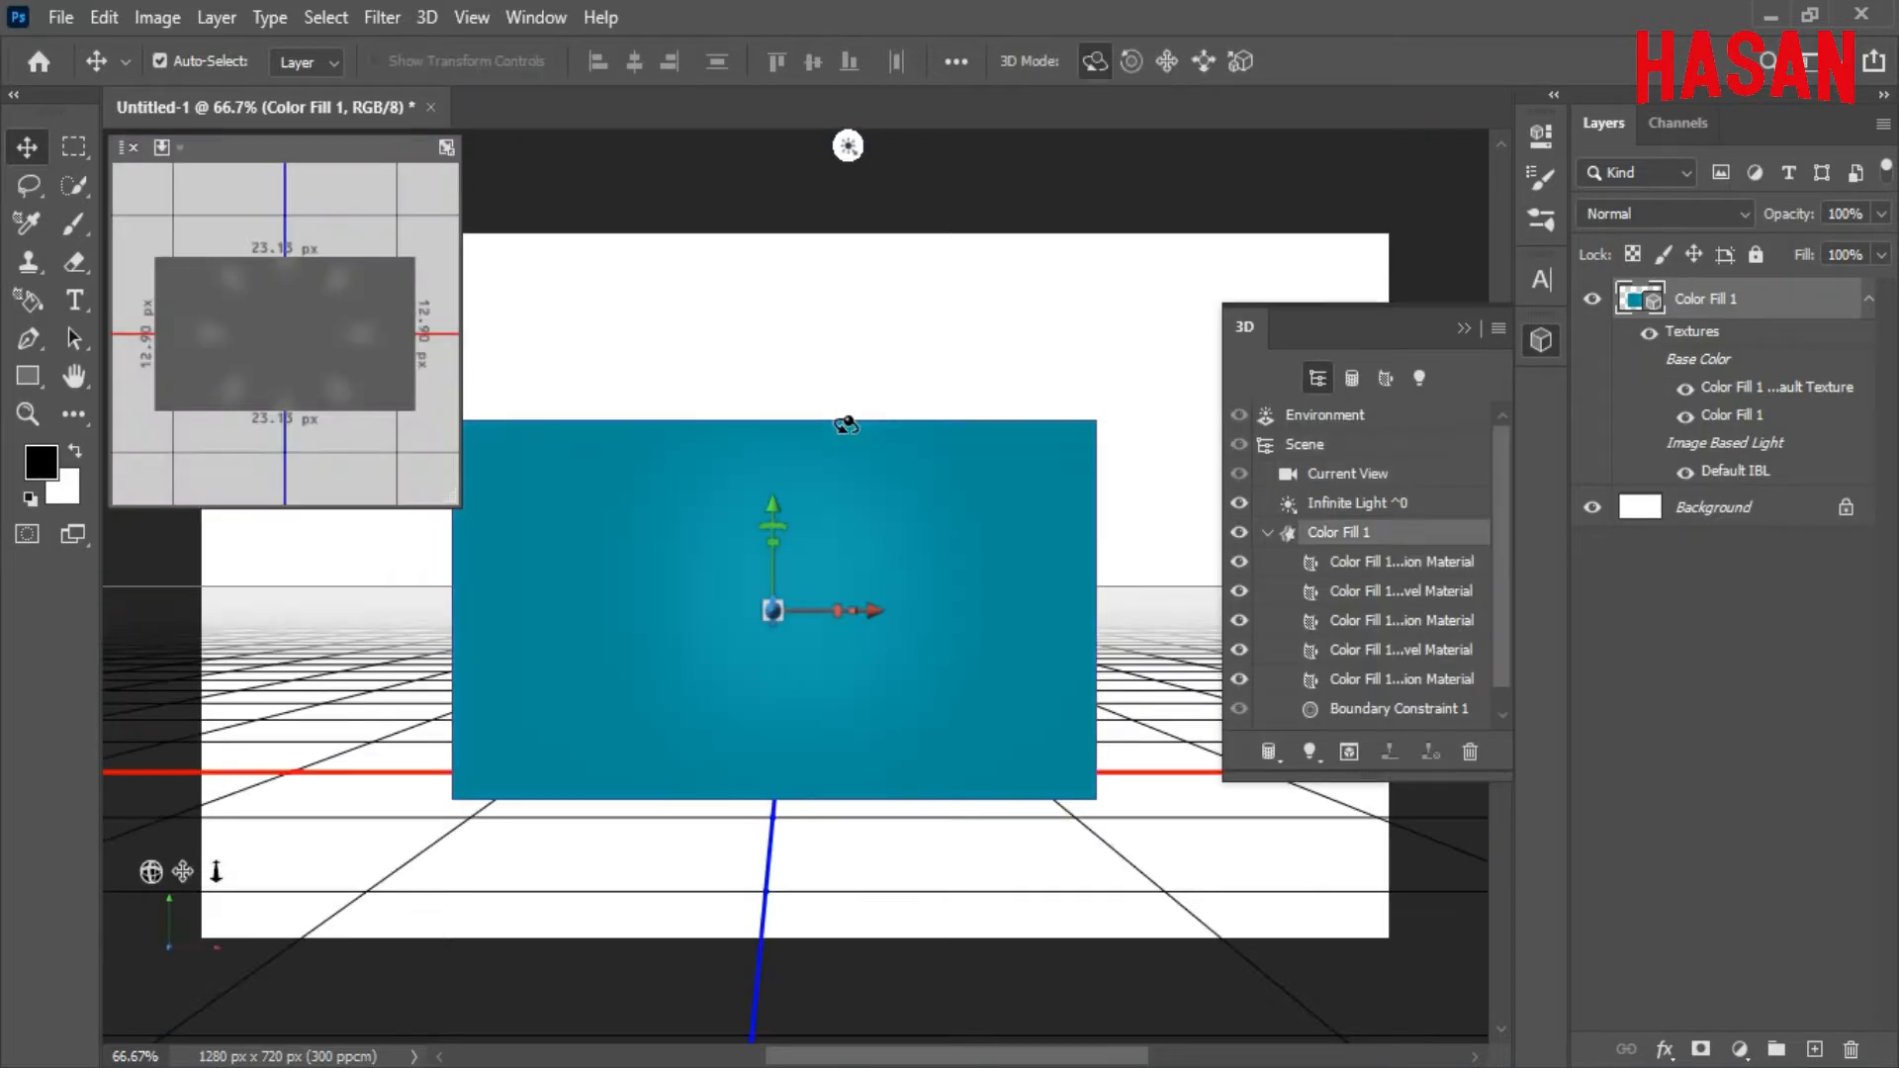
# Rotate the extruded box so its teal face lies on top, and reduce its extrusion depth to 2.28 px.
pyautogui.click(1462, 327)
pyautogui.moveTo(818, 774); pyautogui.dragTo(799, 524)
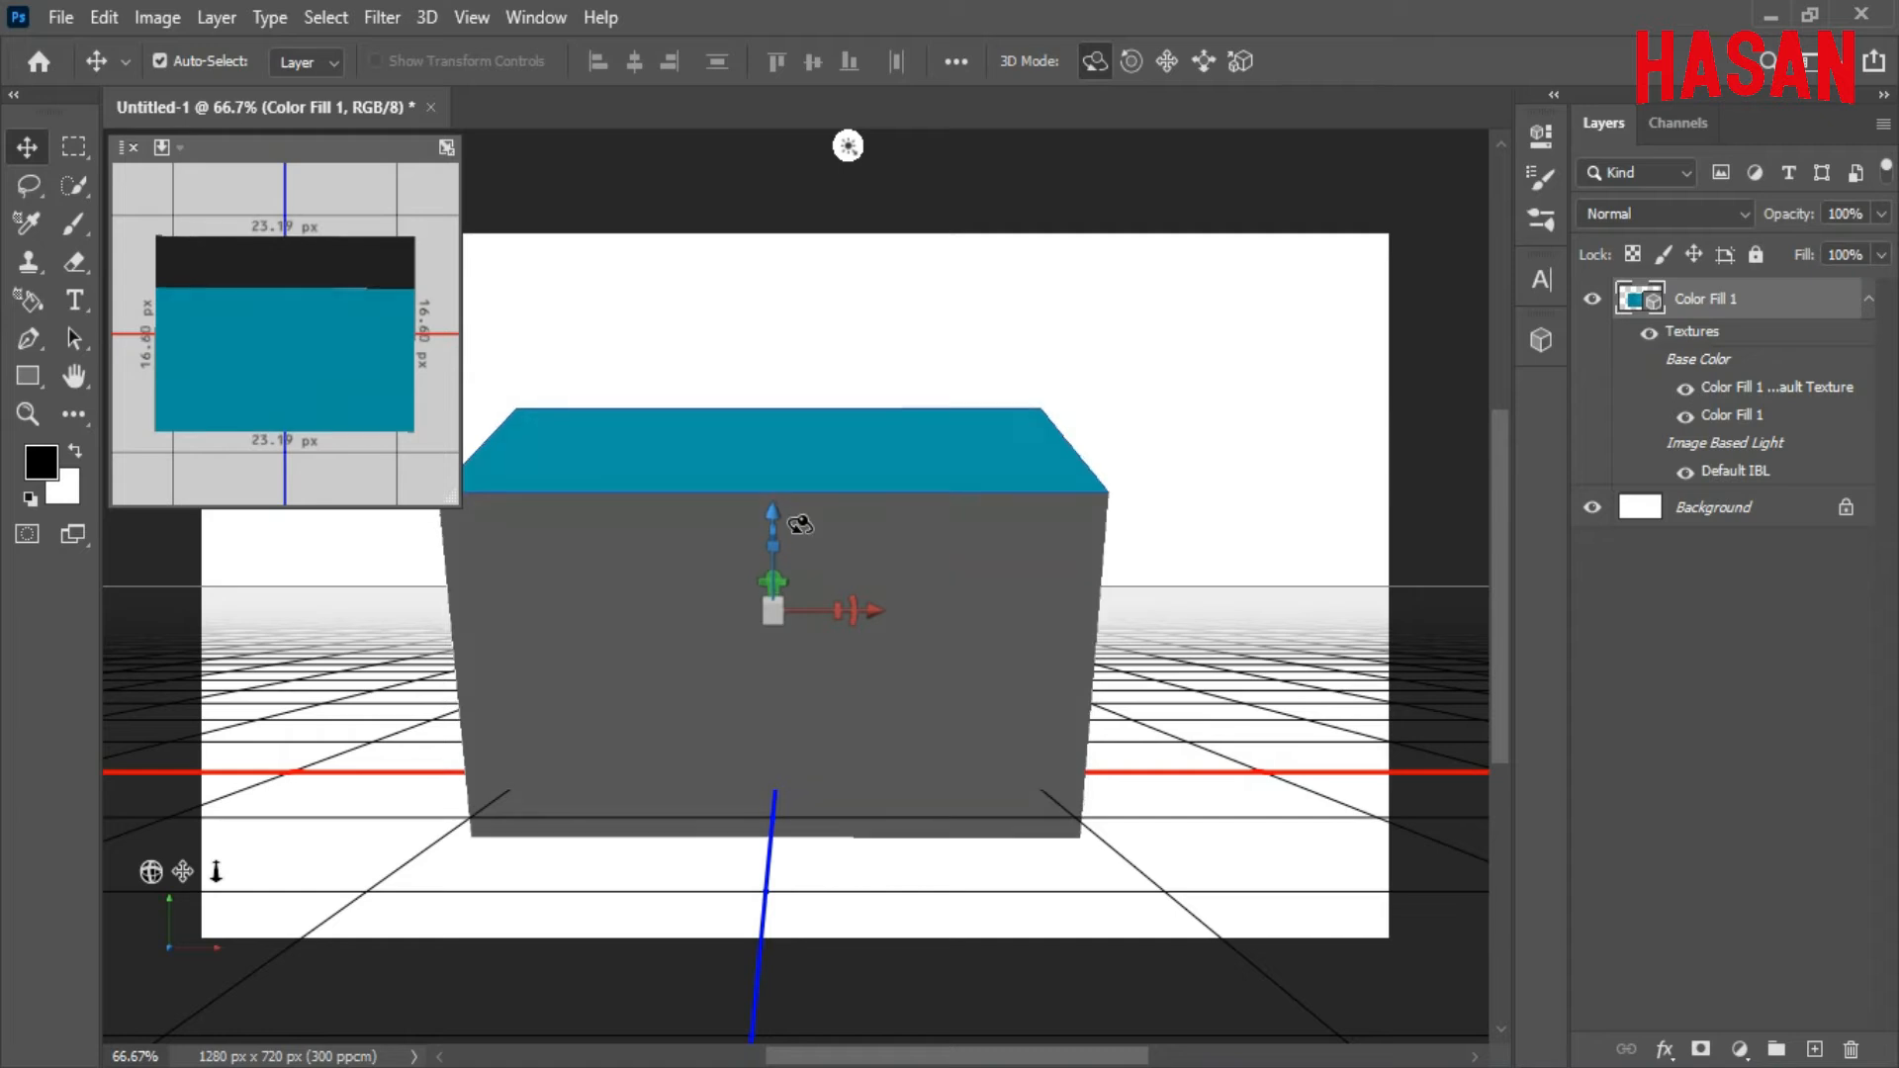
pyautogui.click(1540, 136)
pyautogui.moveTo(1387, 466); pyautogui.dragTo(1357, 471)
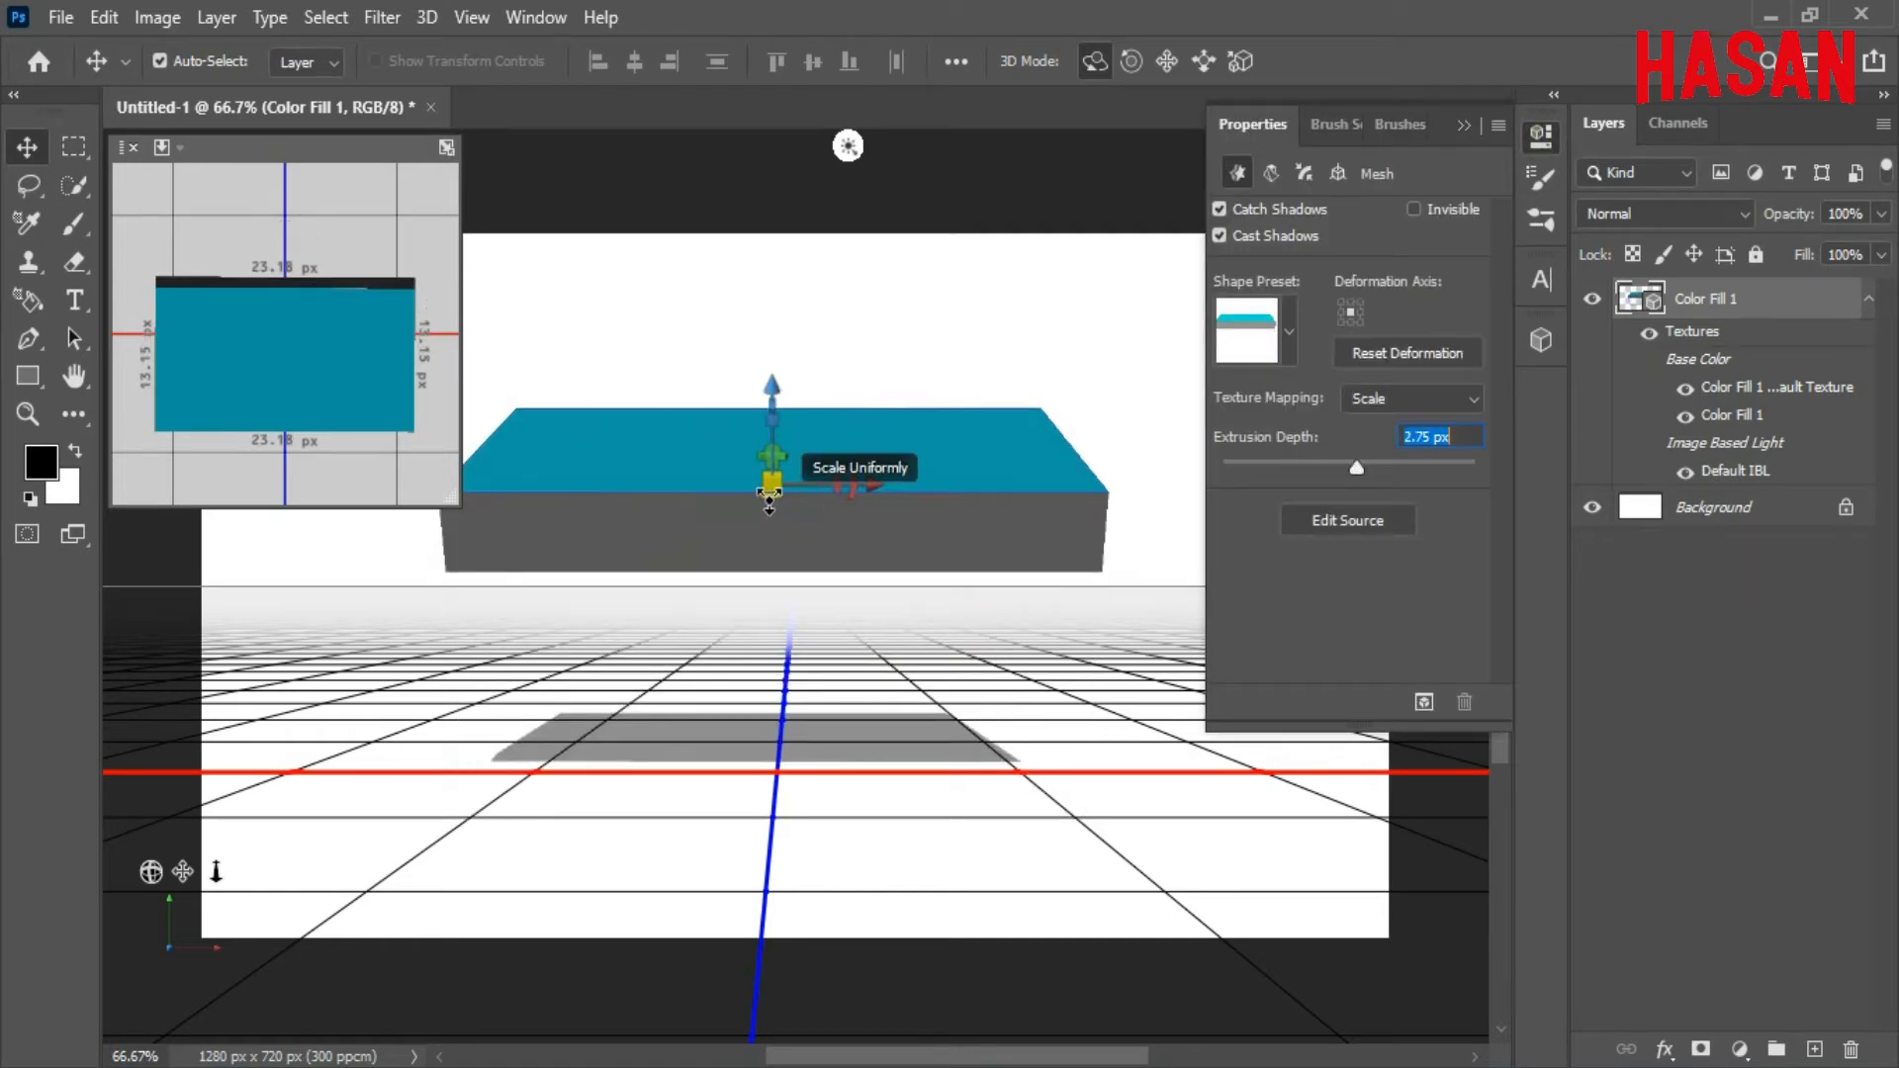
pyautogui.moveTo(804, 545); pyautogui.dragTo(786, 529)
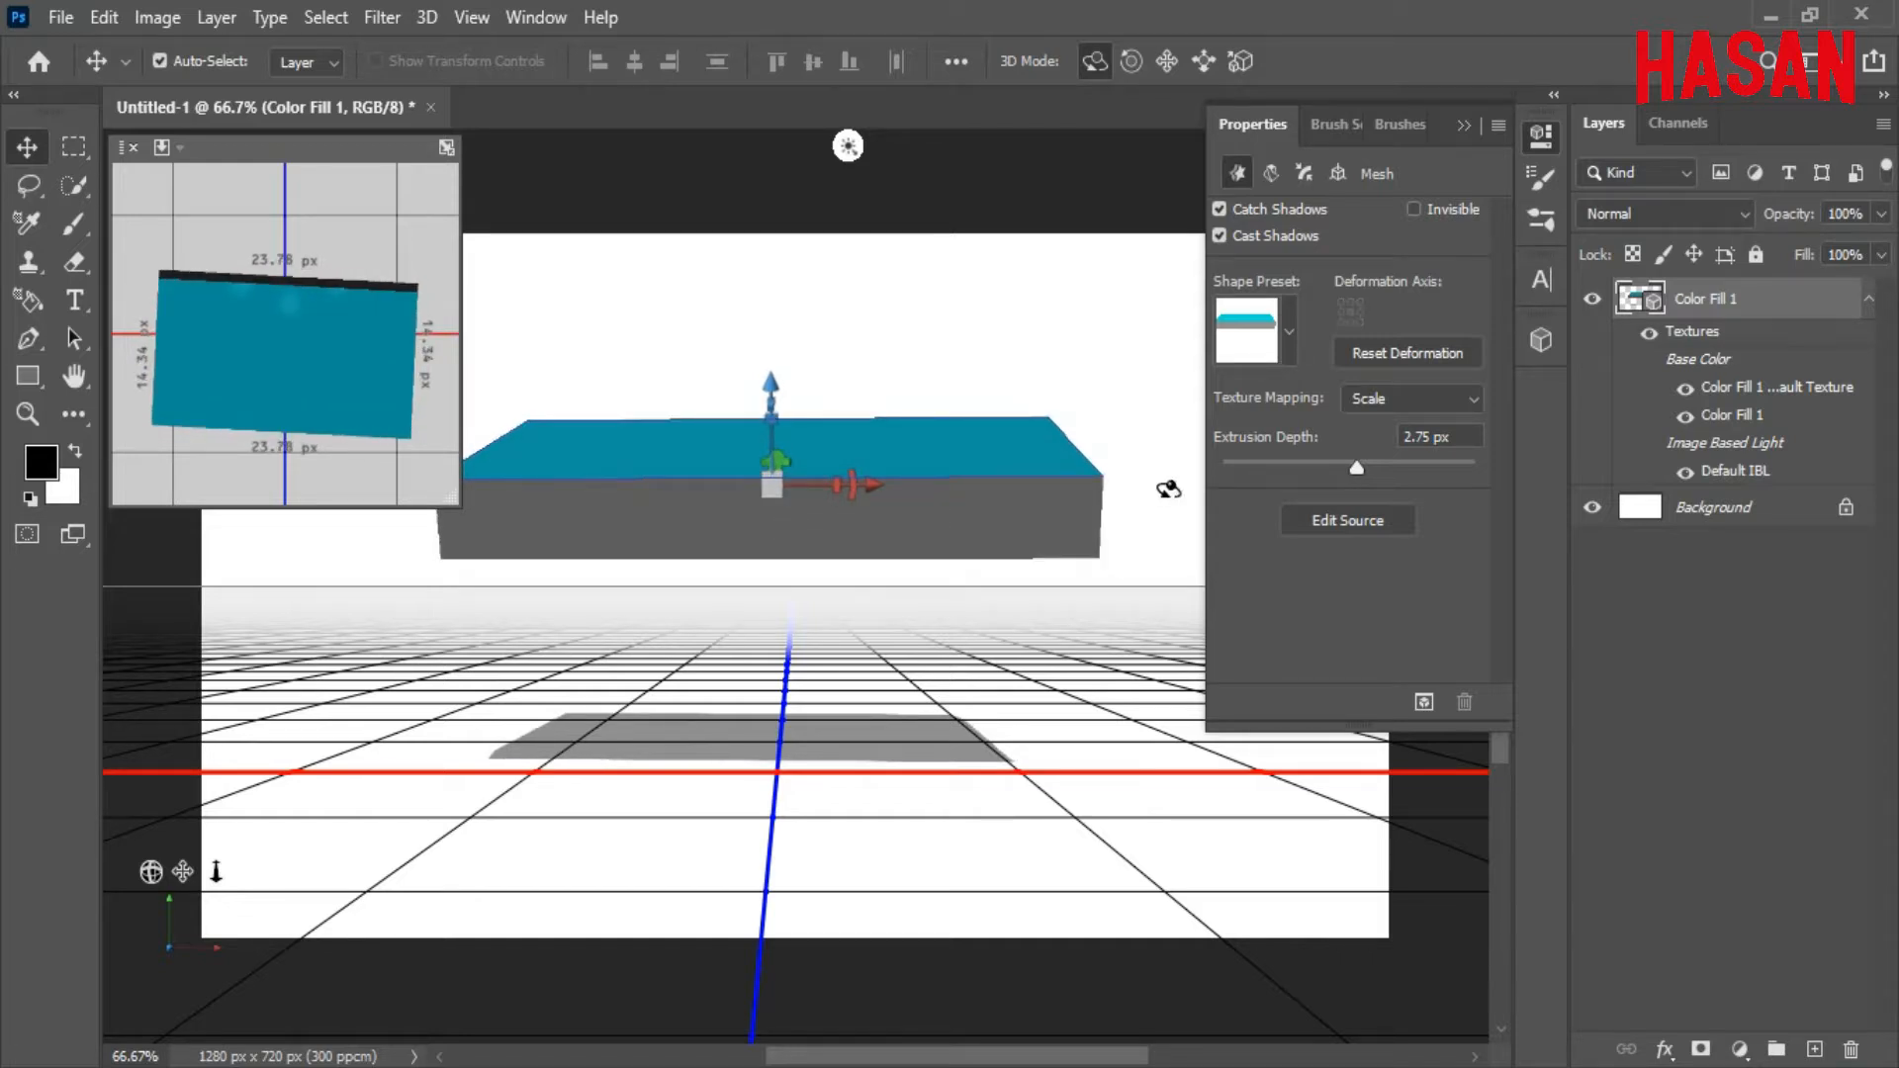
pyautogui.moveTo(1357, 469); pyautogui.dragTo(1356, 471)
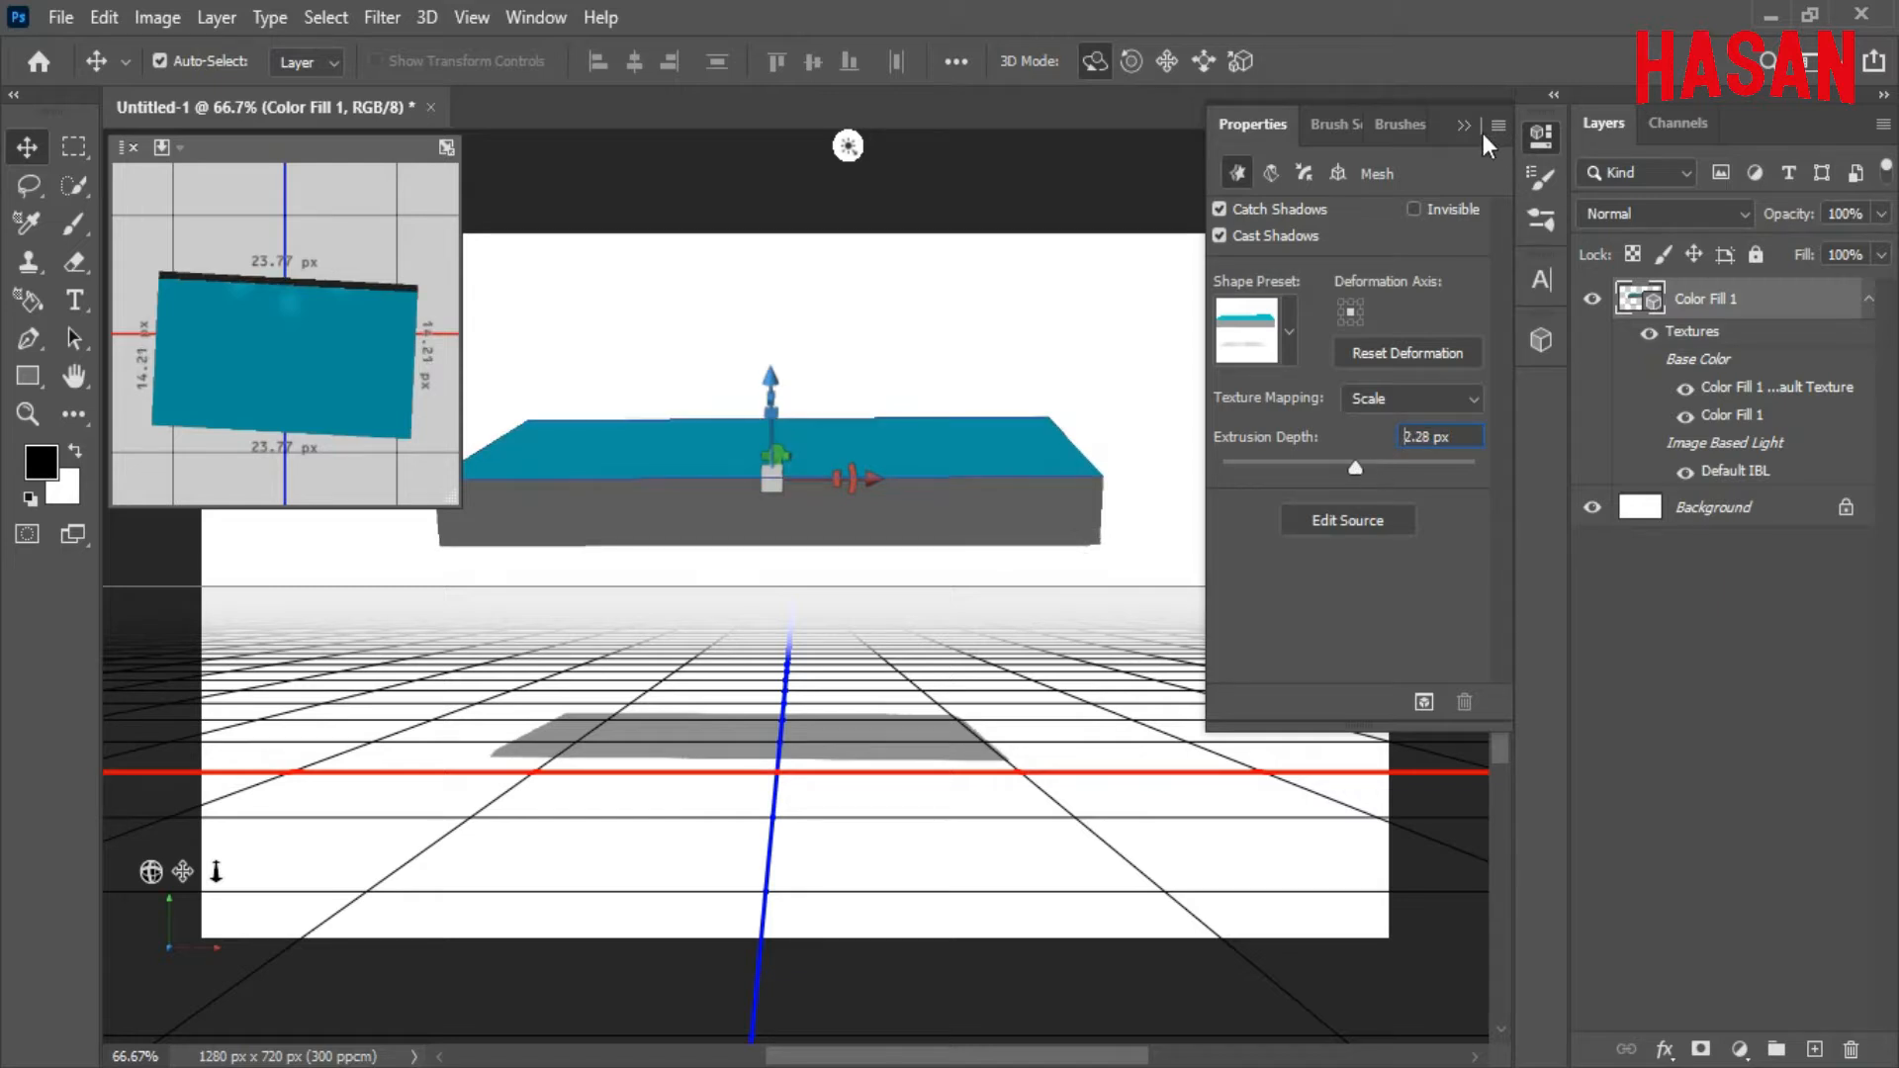
pyautogui.click(1481, 134)
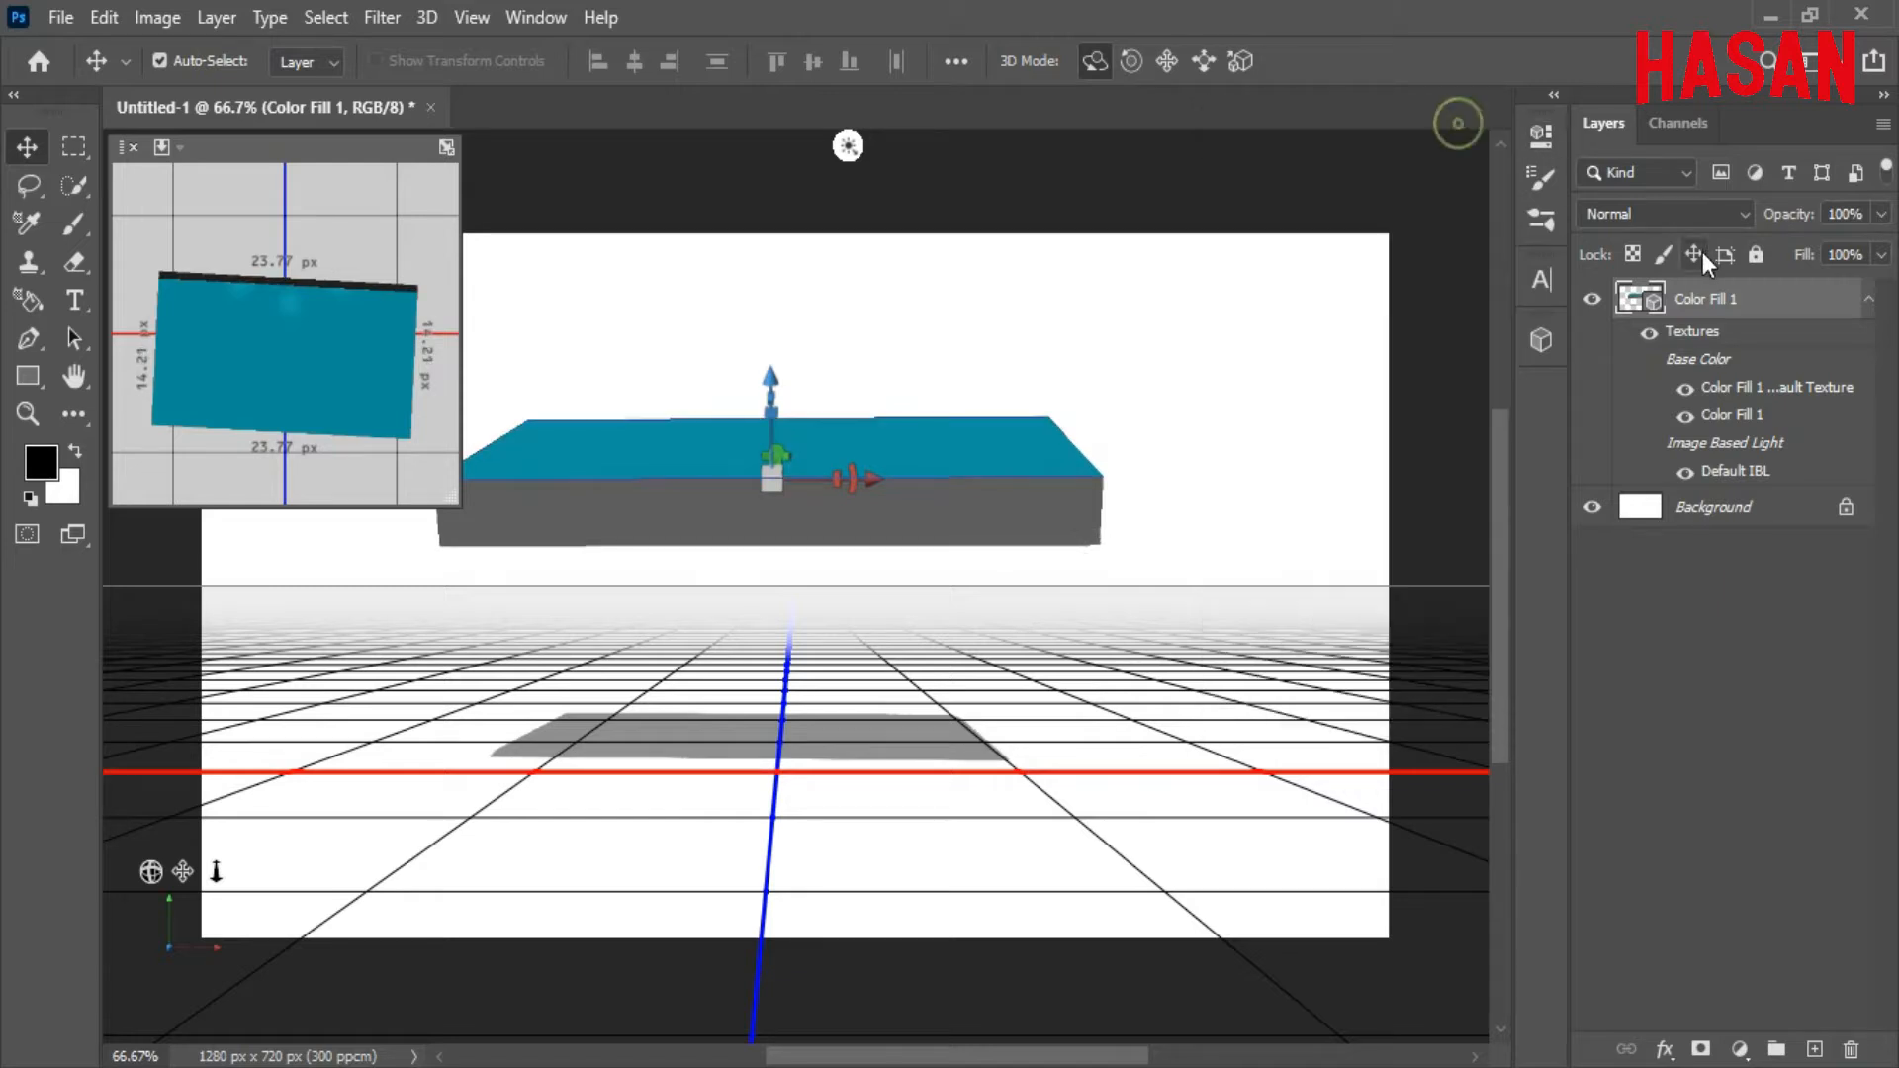
# Rasterize the 3D box layer and return from the 3D workspace to the regular one.
pyautogui.rightClick(1766, 300)
pyautogui.click(1742, 587)
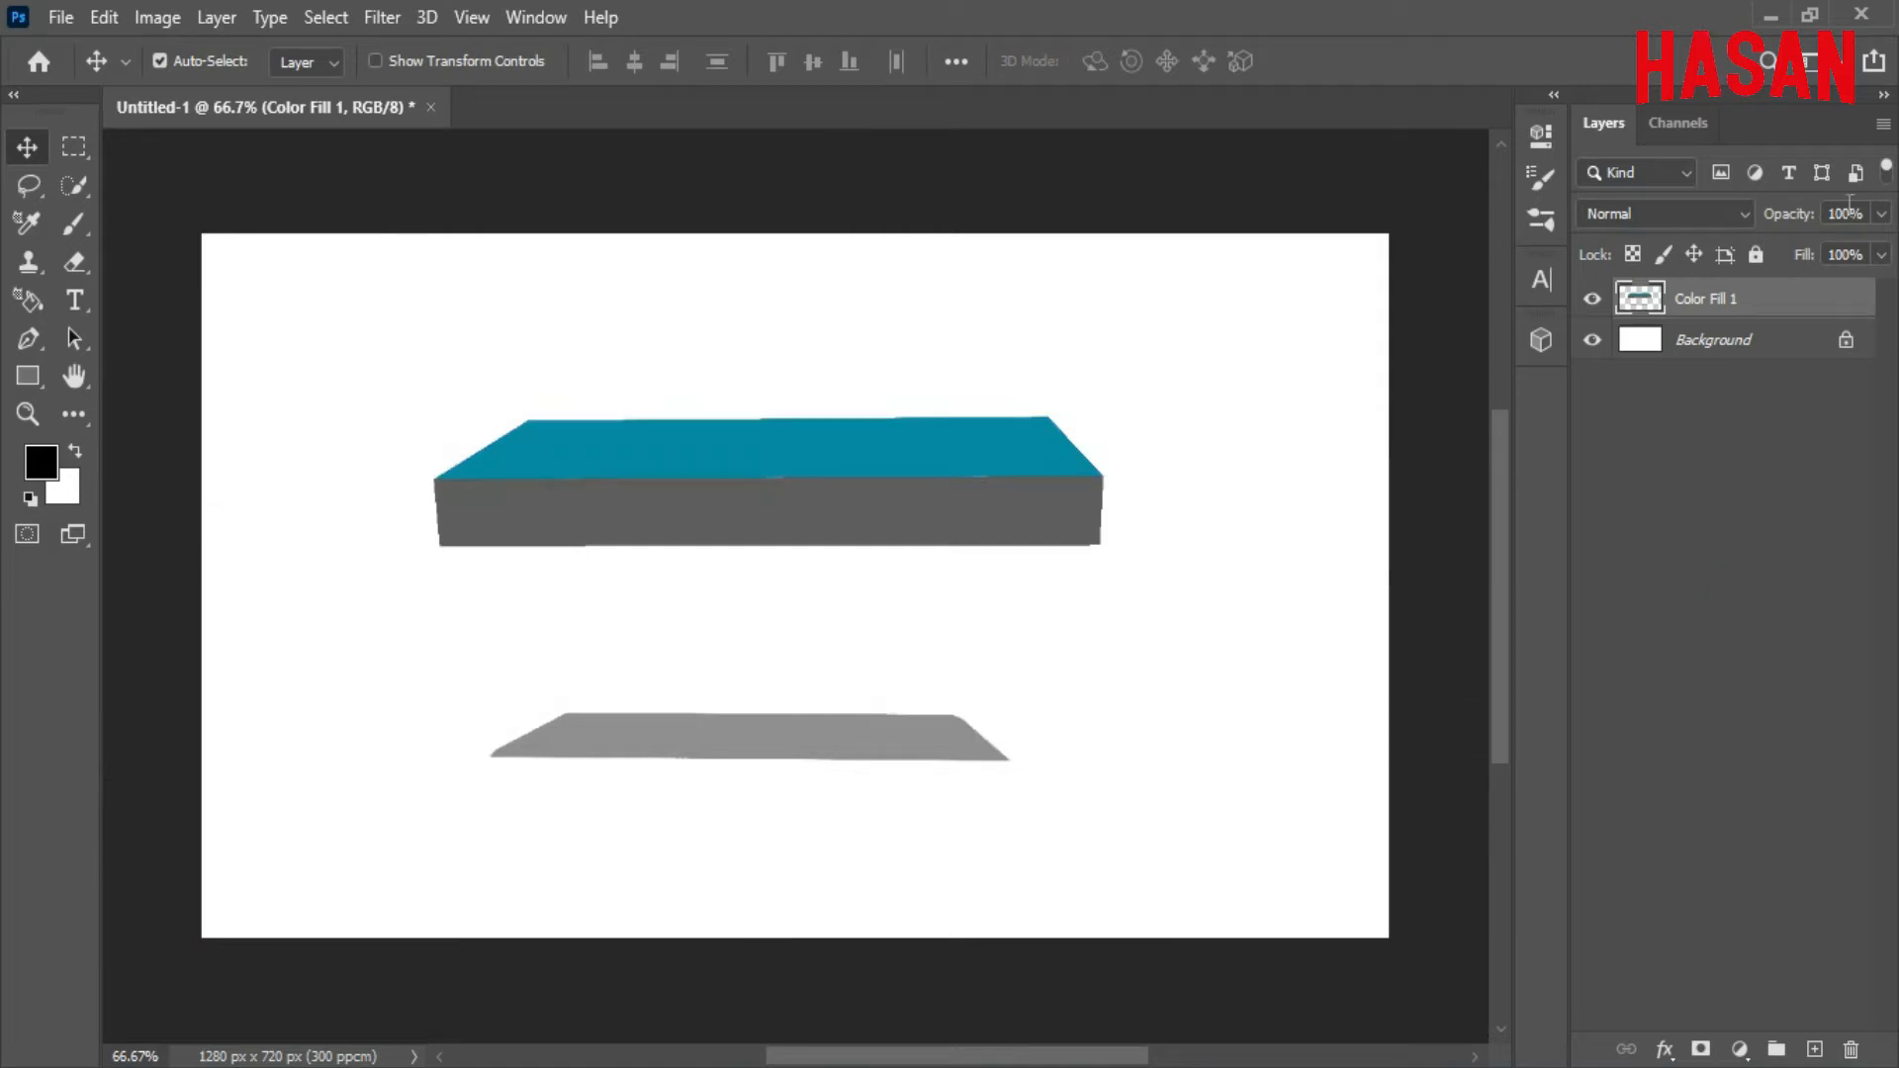
pyautogui.click(1822, 63)
pyautogui.click(1779, 84)
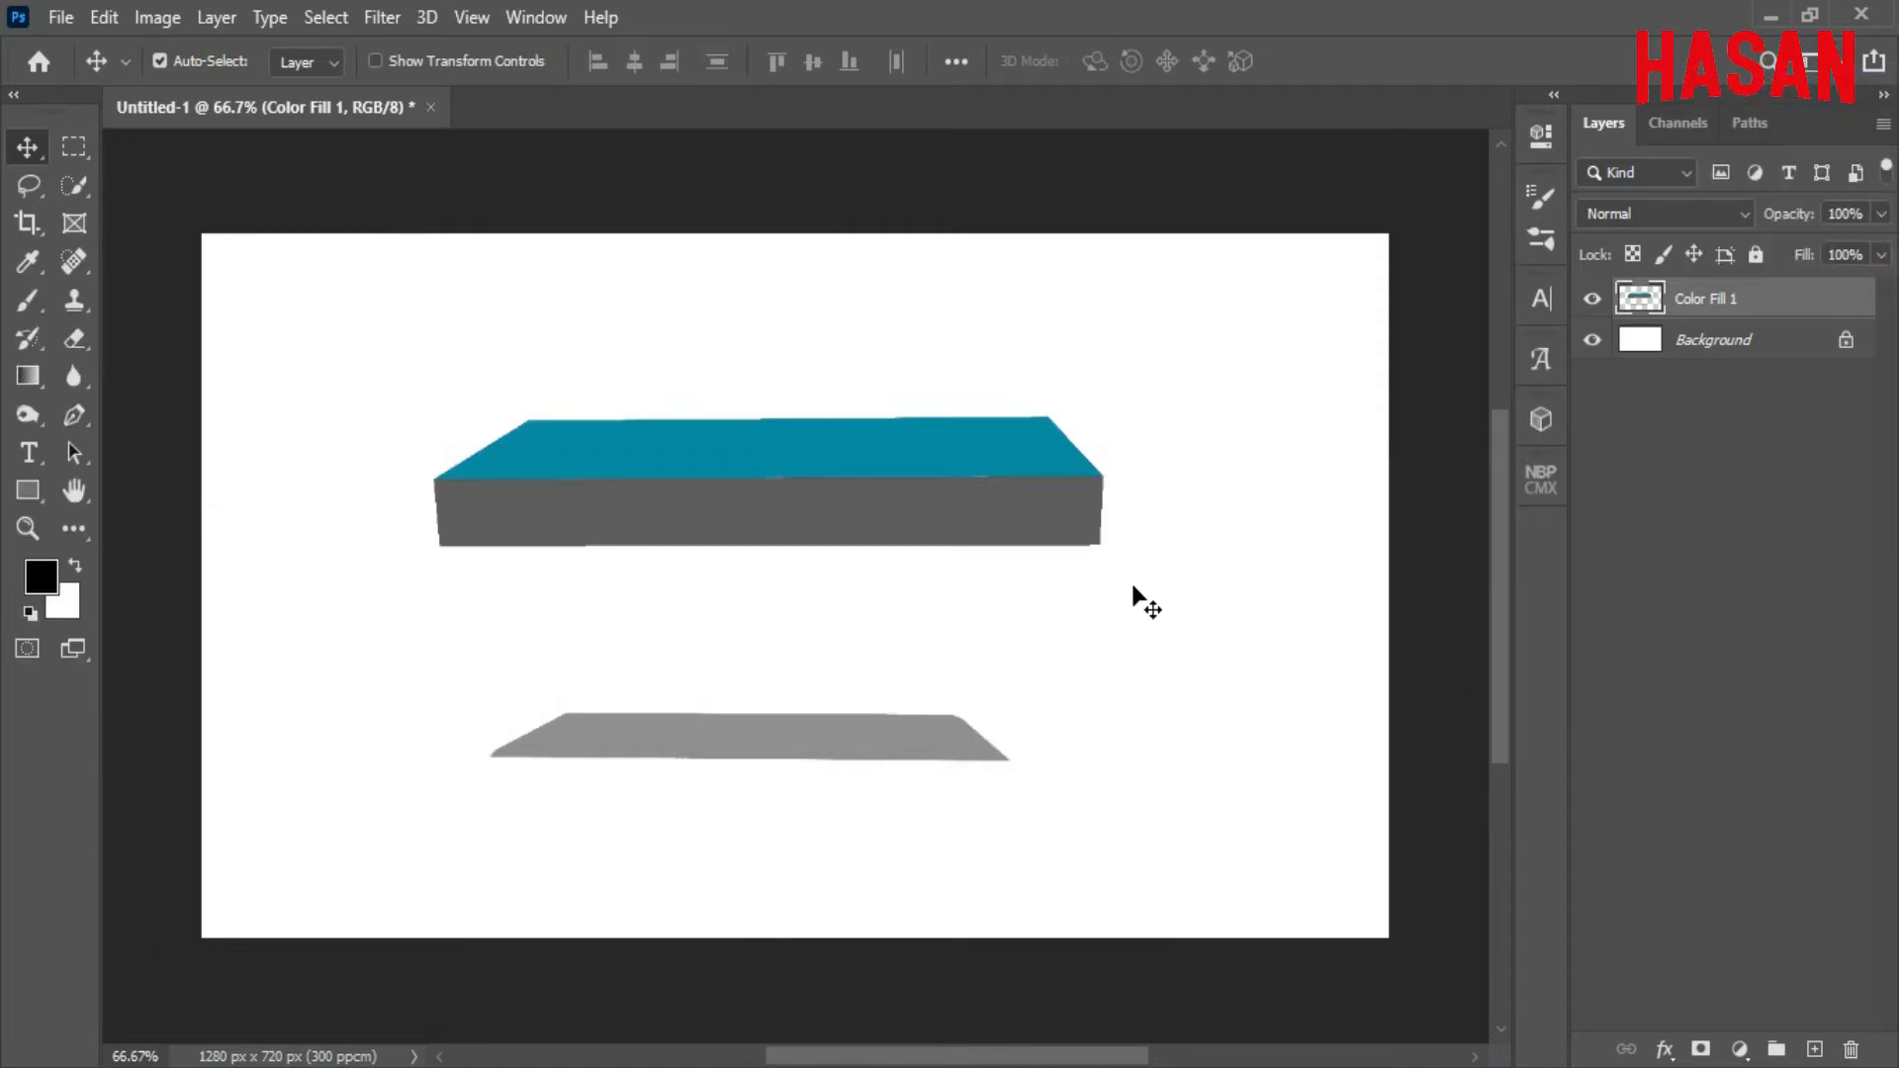
# Erase the grey shadow beneath the box and move the box down toward the middle of the canvas.
pyautogui.click(74, 338)
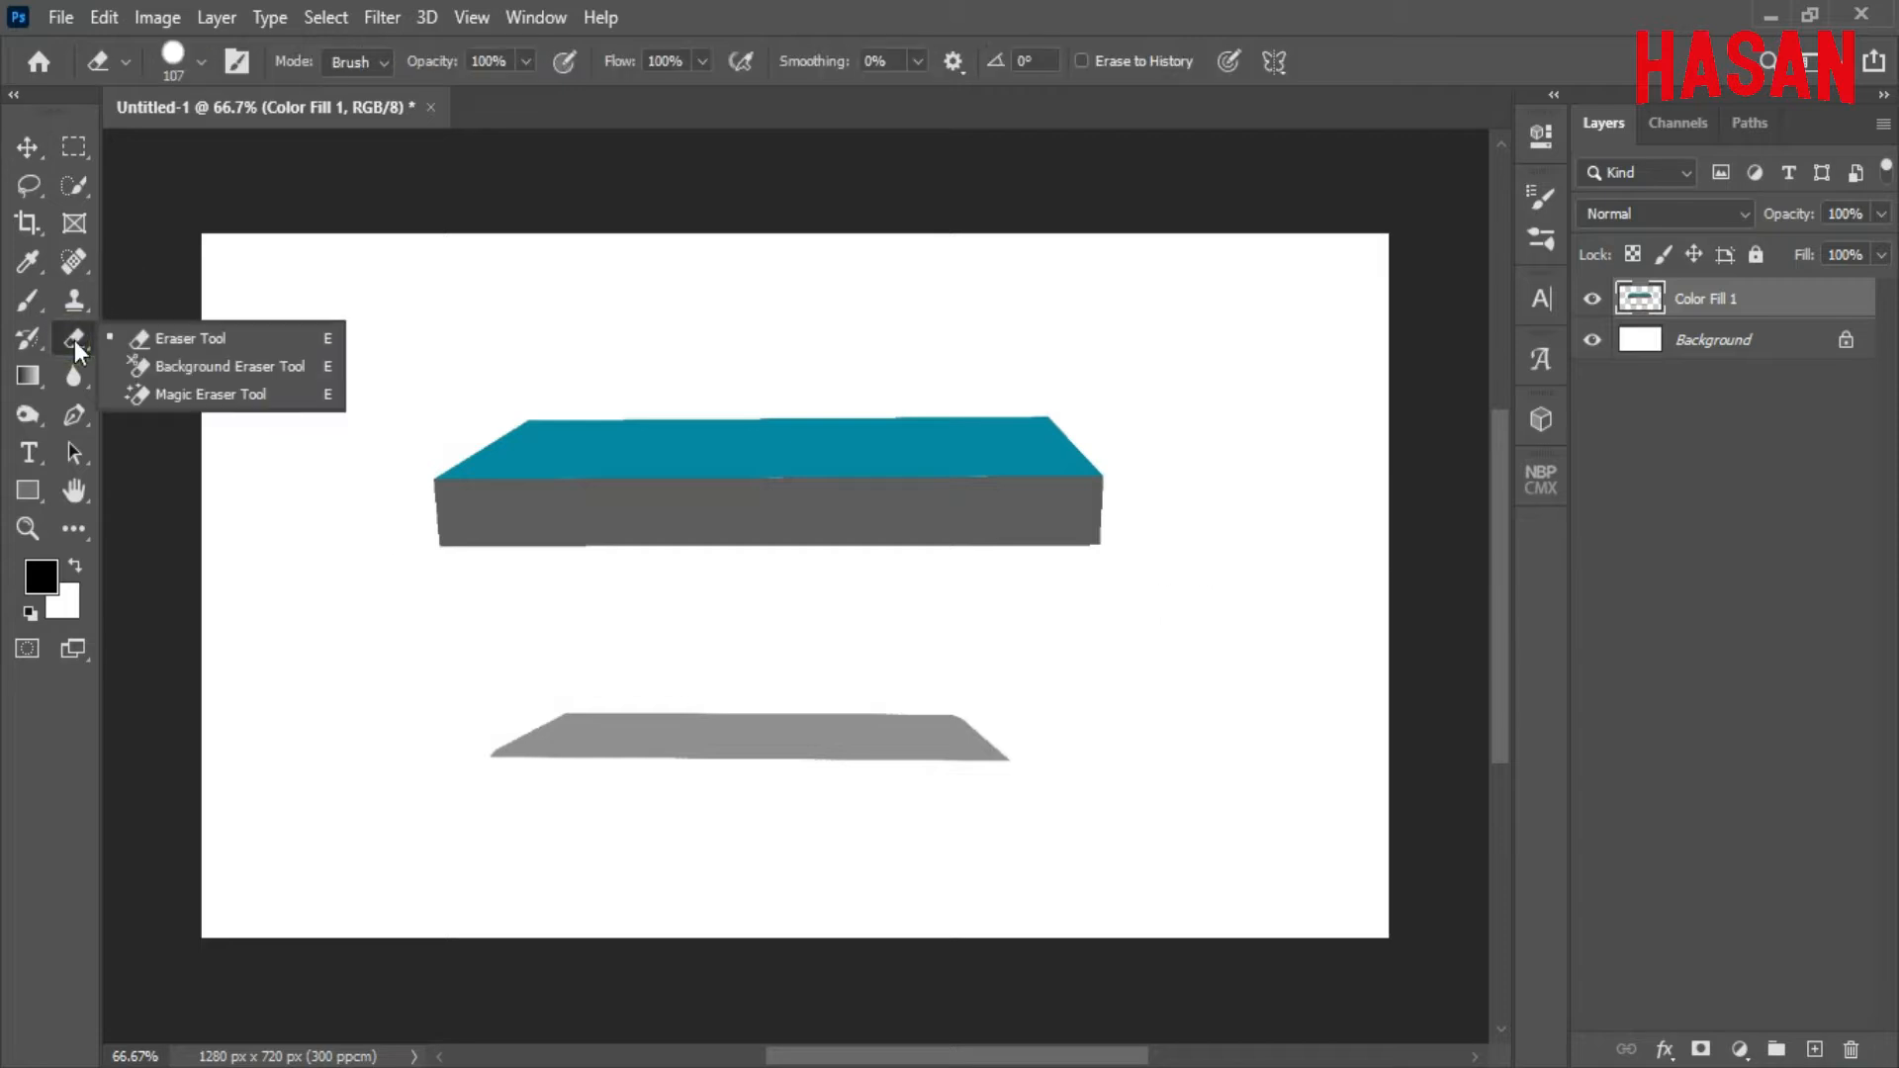
pyautogui.moveTo(520, 734); pyautogui.dragTo(1009, 742)
pyautogui.click(28, 146)
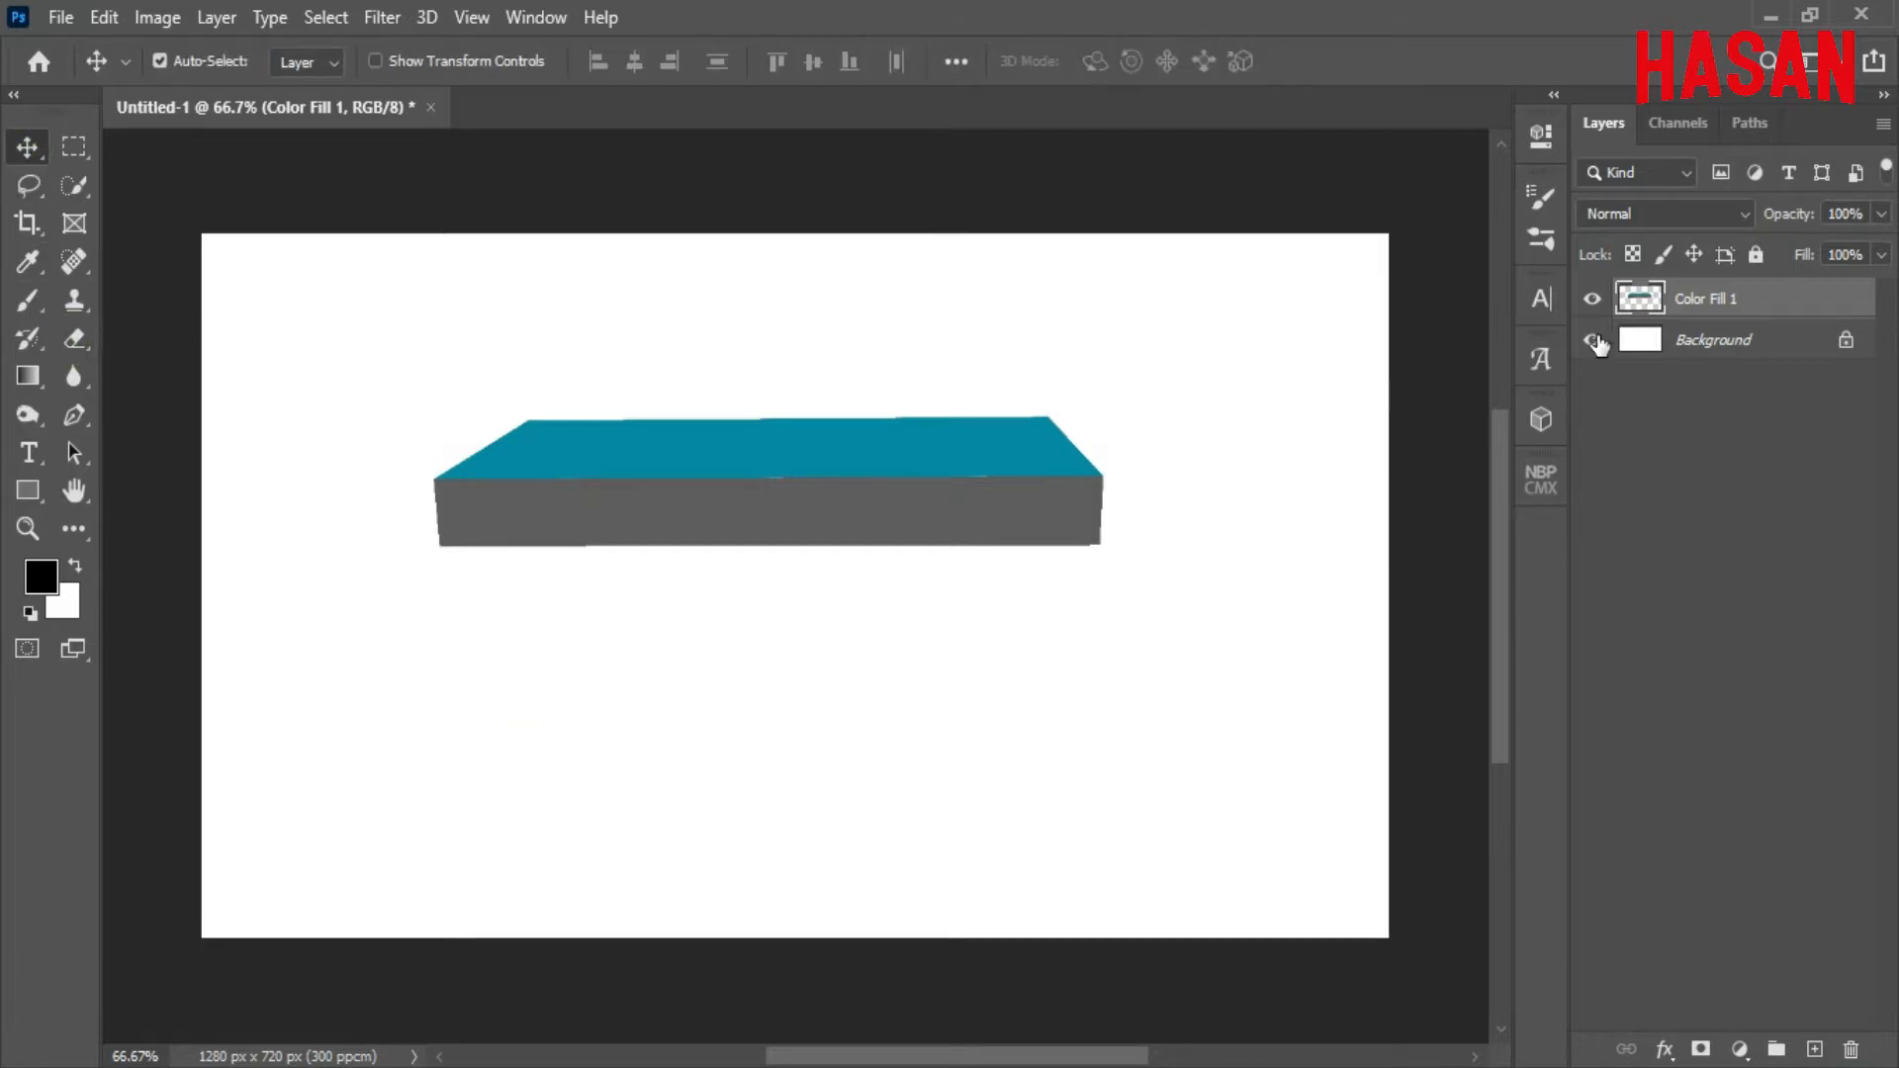
pyautogui.click(1591, 339)
pyautogui.click(1591, 339)
pyautogui.moveTo(811, 493); pyautogui.dragTo(811, 572)
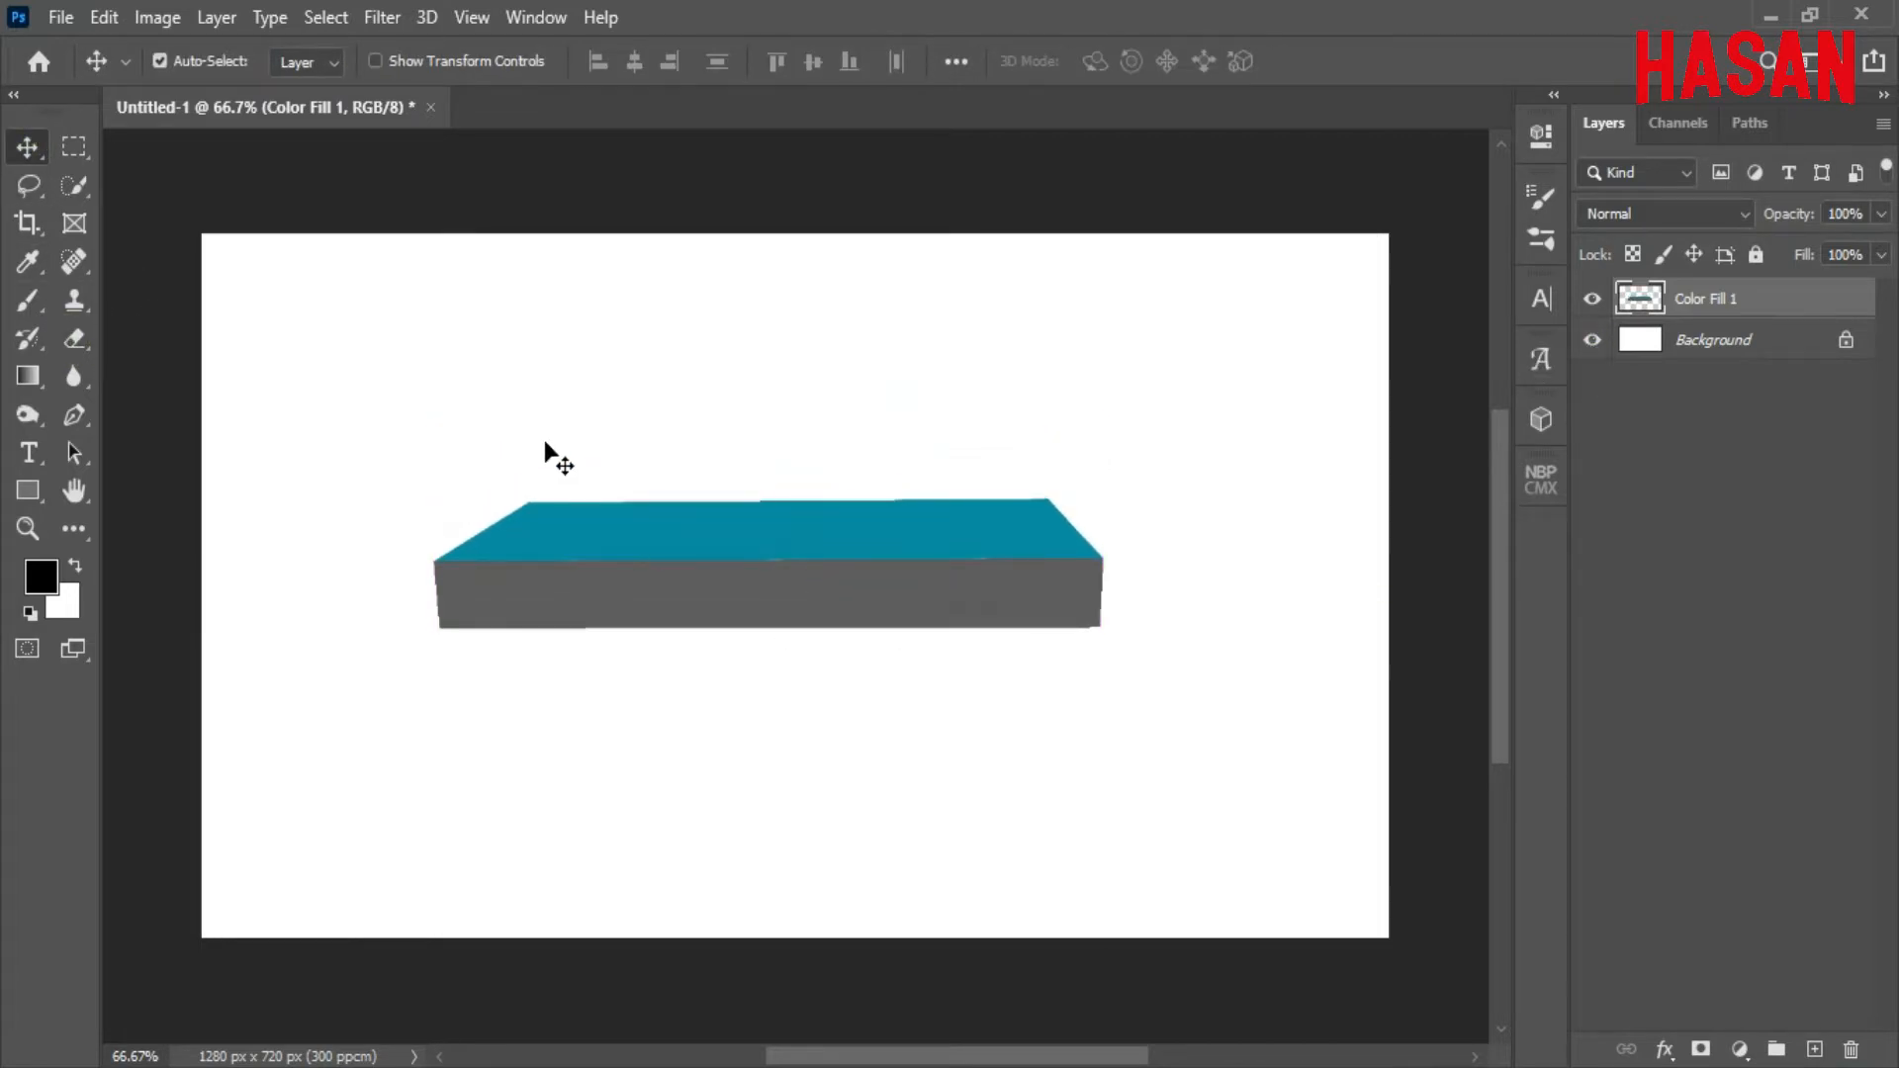
# Convert the box layer to a smart object and scale it to about 147% width and 198% height, centred horizontally on the canvas.
pyautogui.rightClick(1726, 299)
pyautogui.click(1464, 403)
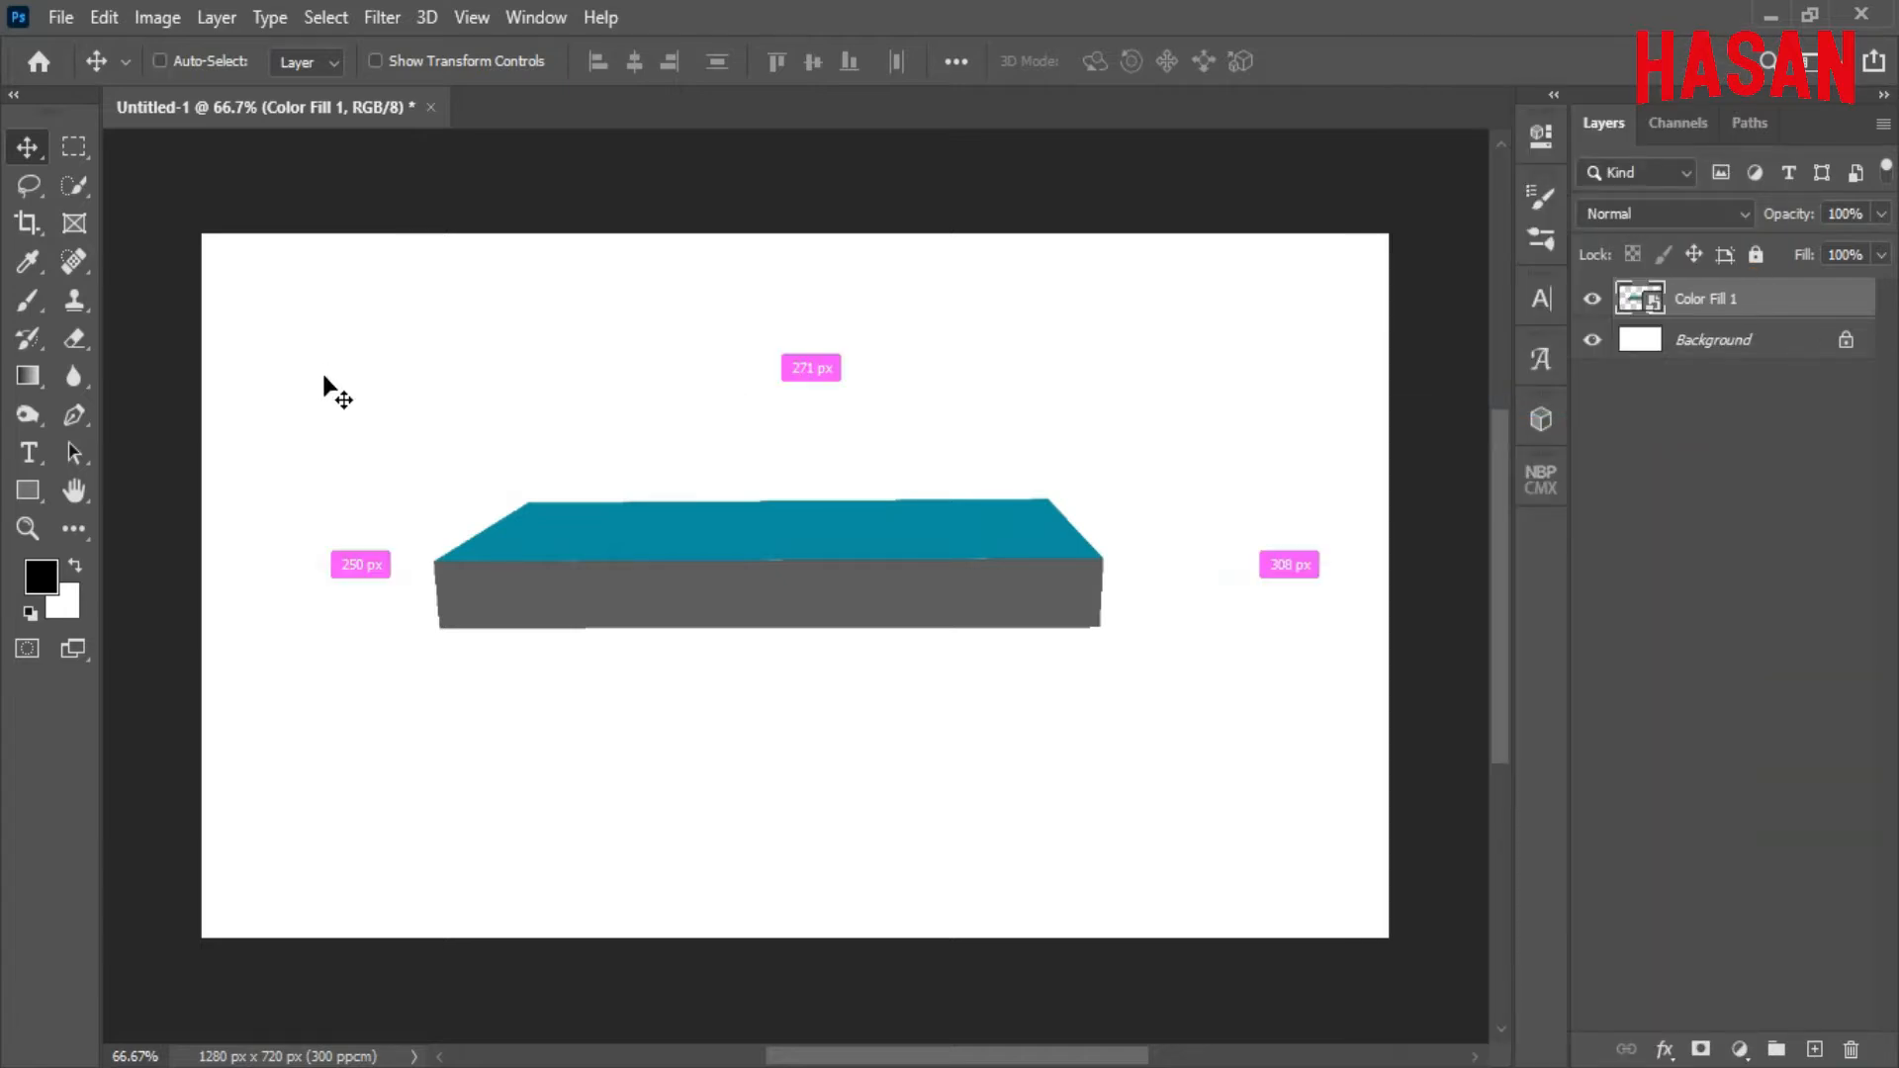
pyautogui.hotkey('ctrl', 't')
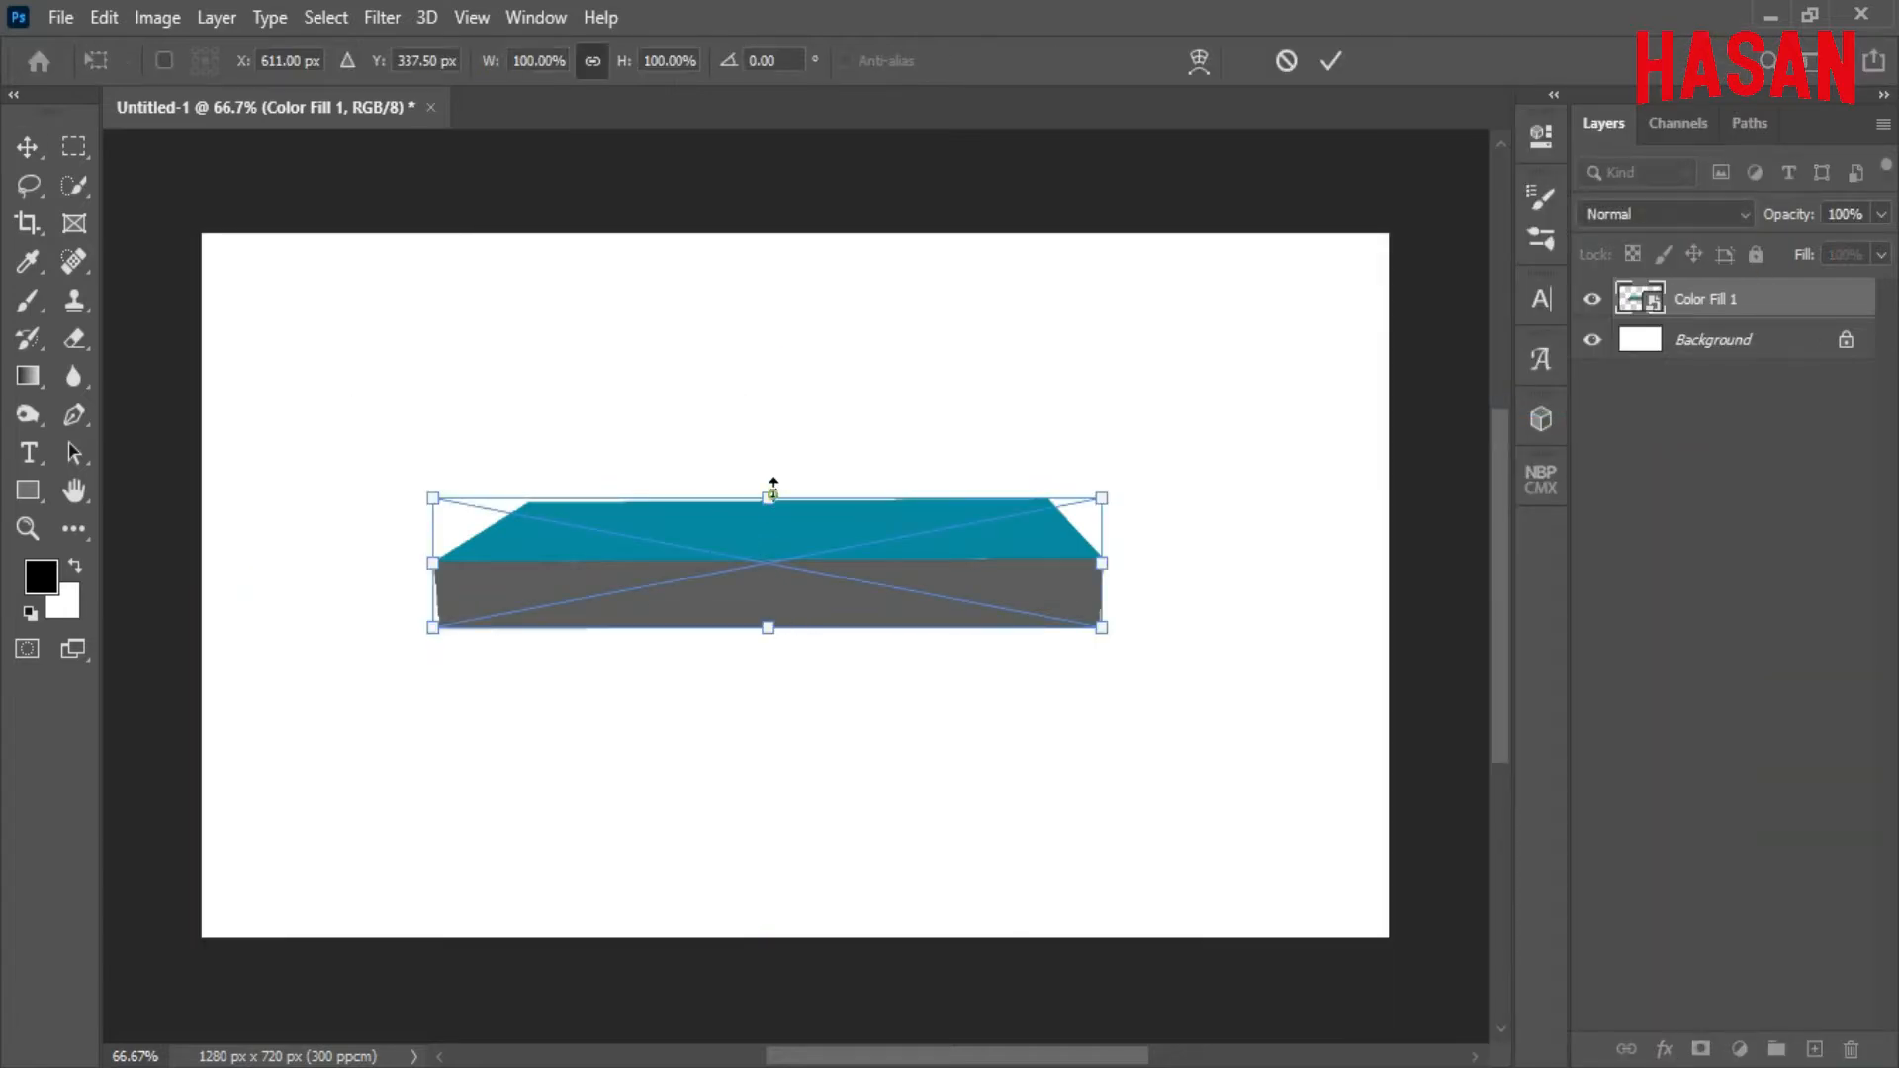
pyautogui.moveTo(773, 487); pyautogui.dragTo(774, 446)
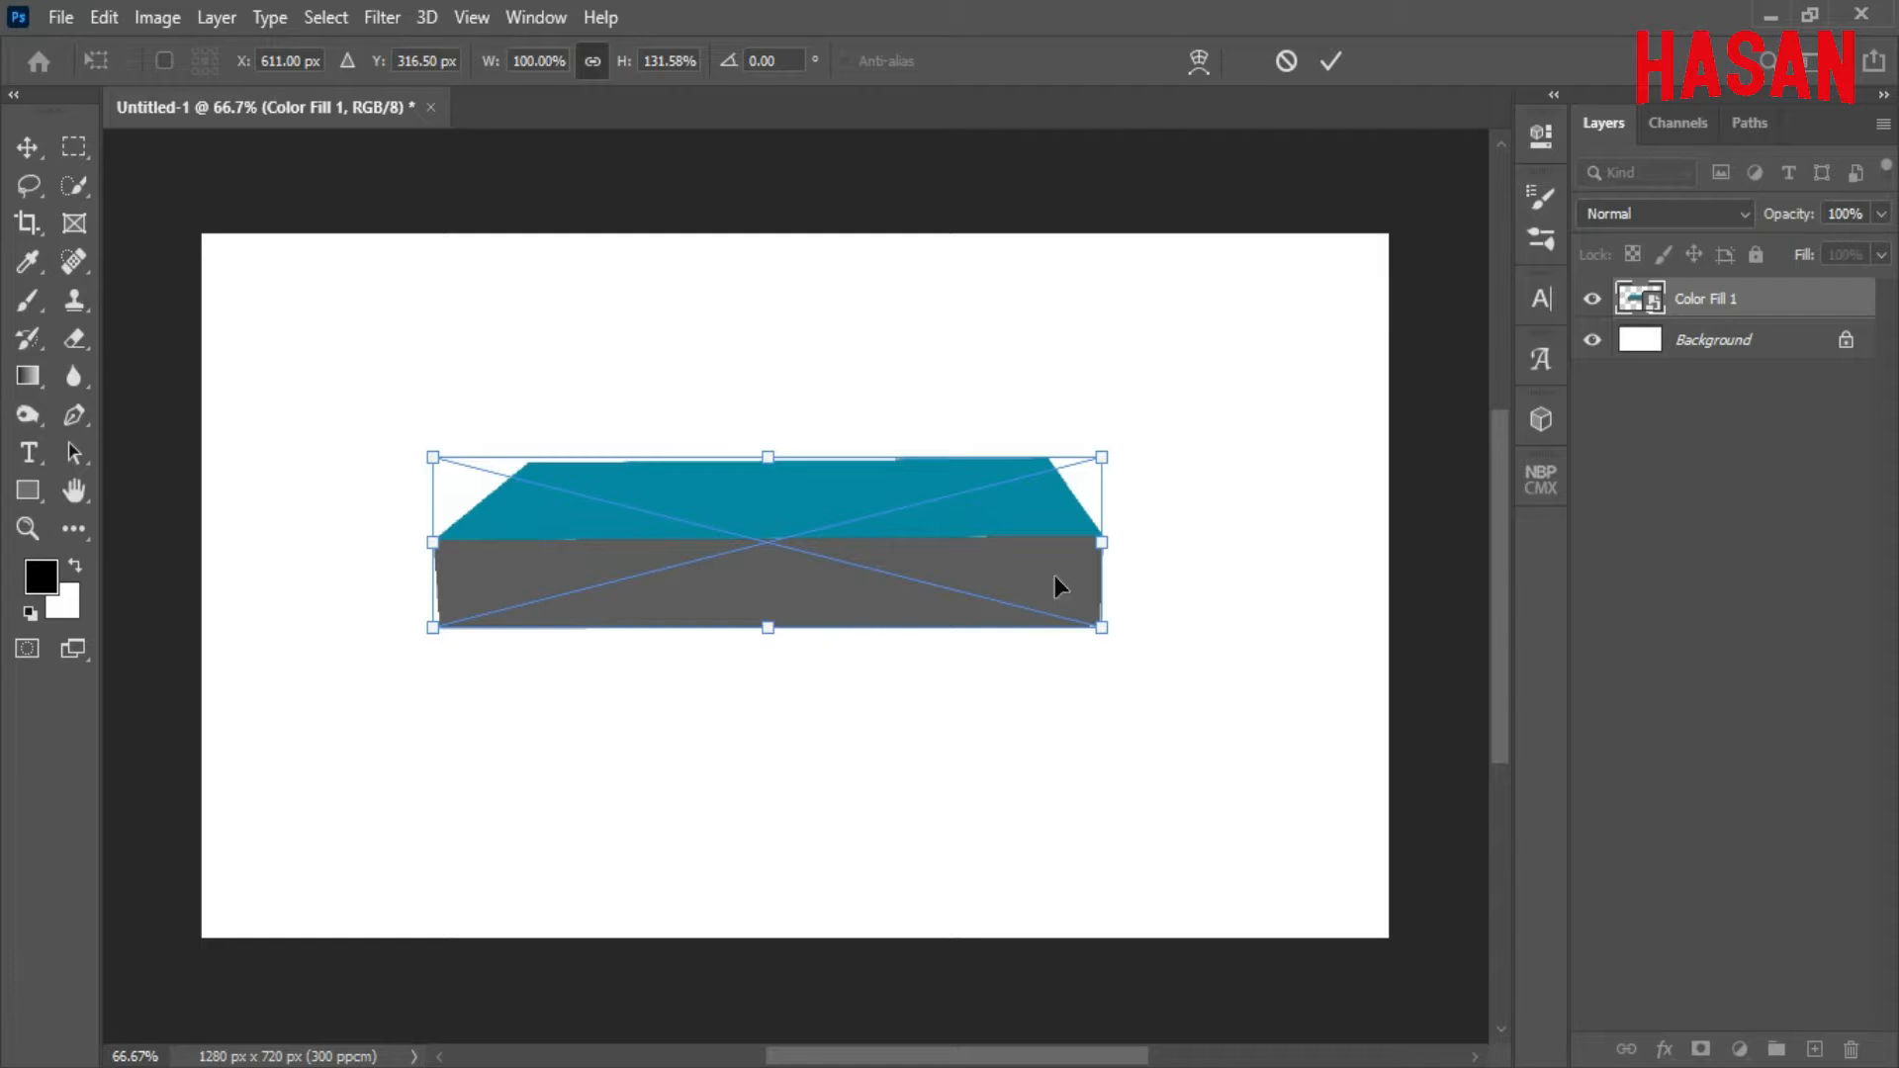
pyautogui.moveTo(1100, 542); pyautogui.dragTo(1197, 538)
pyautogui.moveTo(953, 578); pyautogui.dragTo(969, 662)
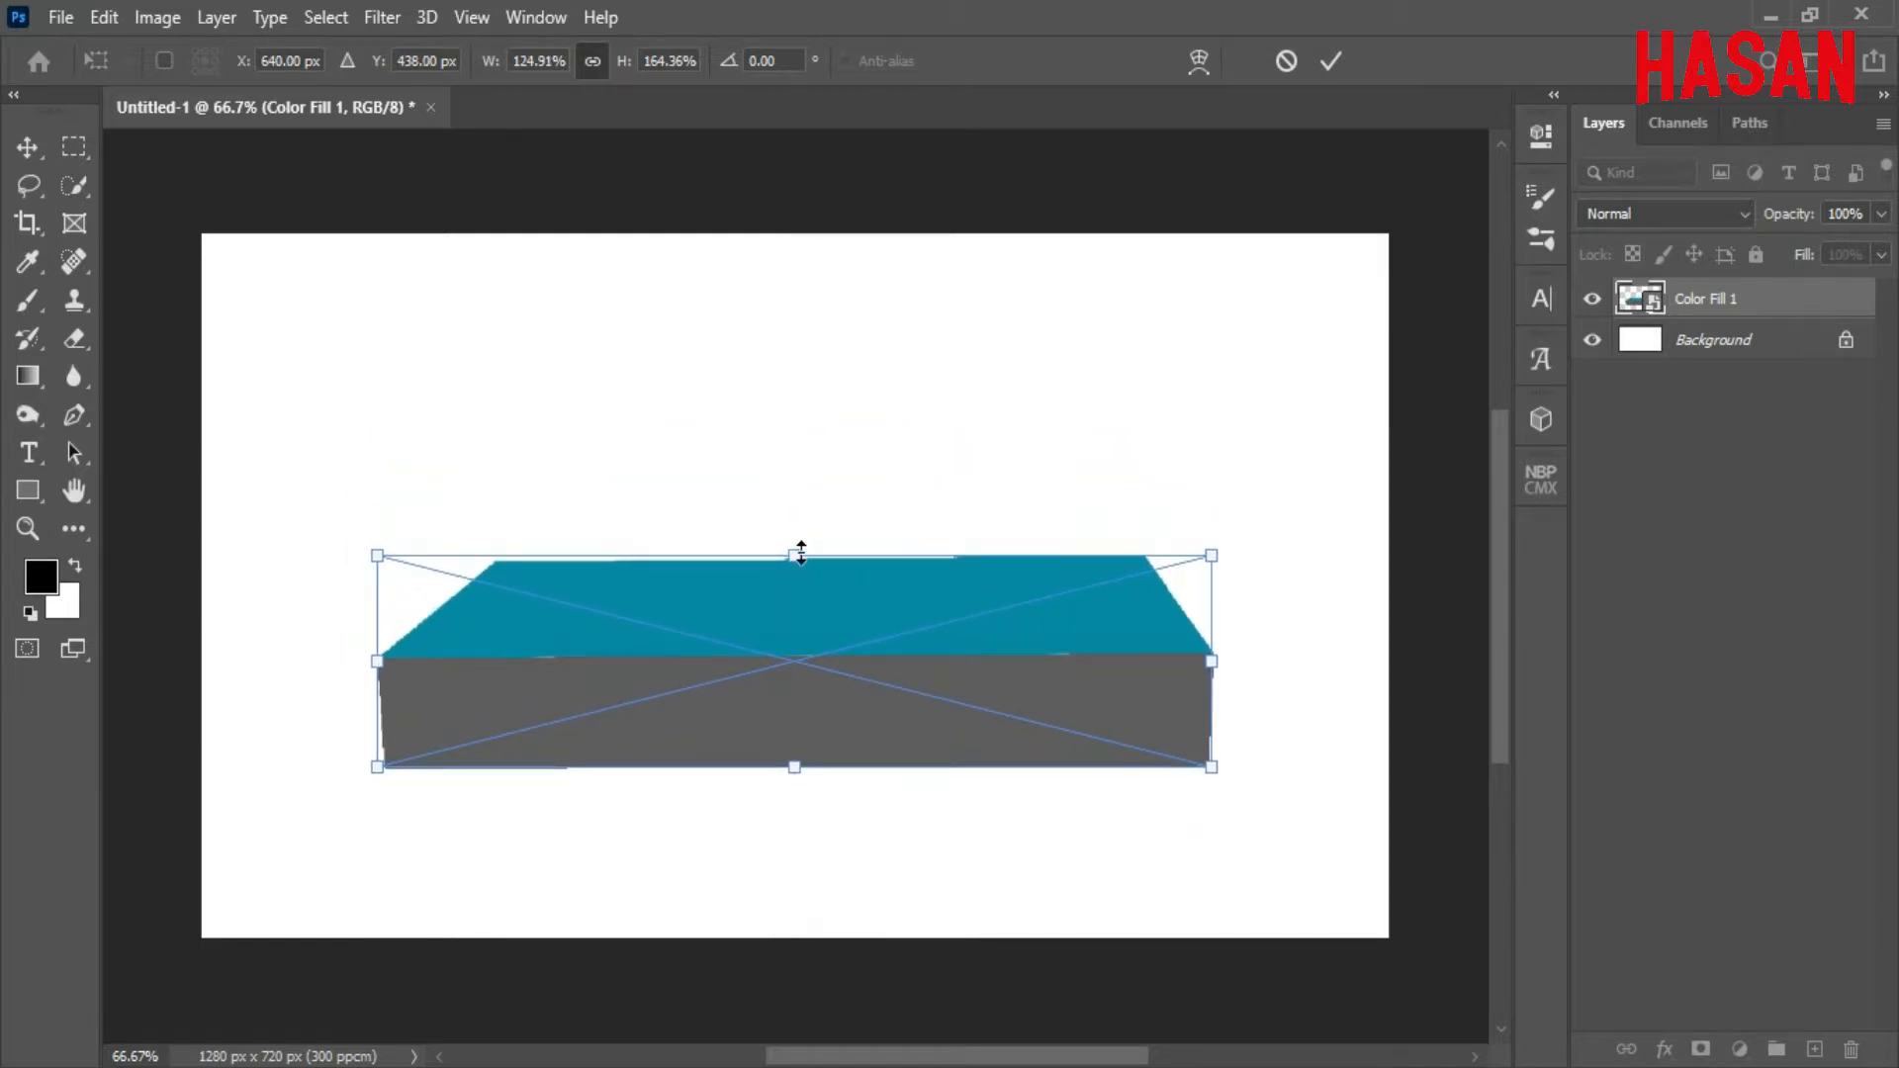
pyautogui.moveTo(801, 549); pyautogui.dragTo(803, 493)
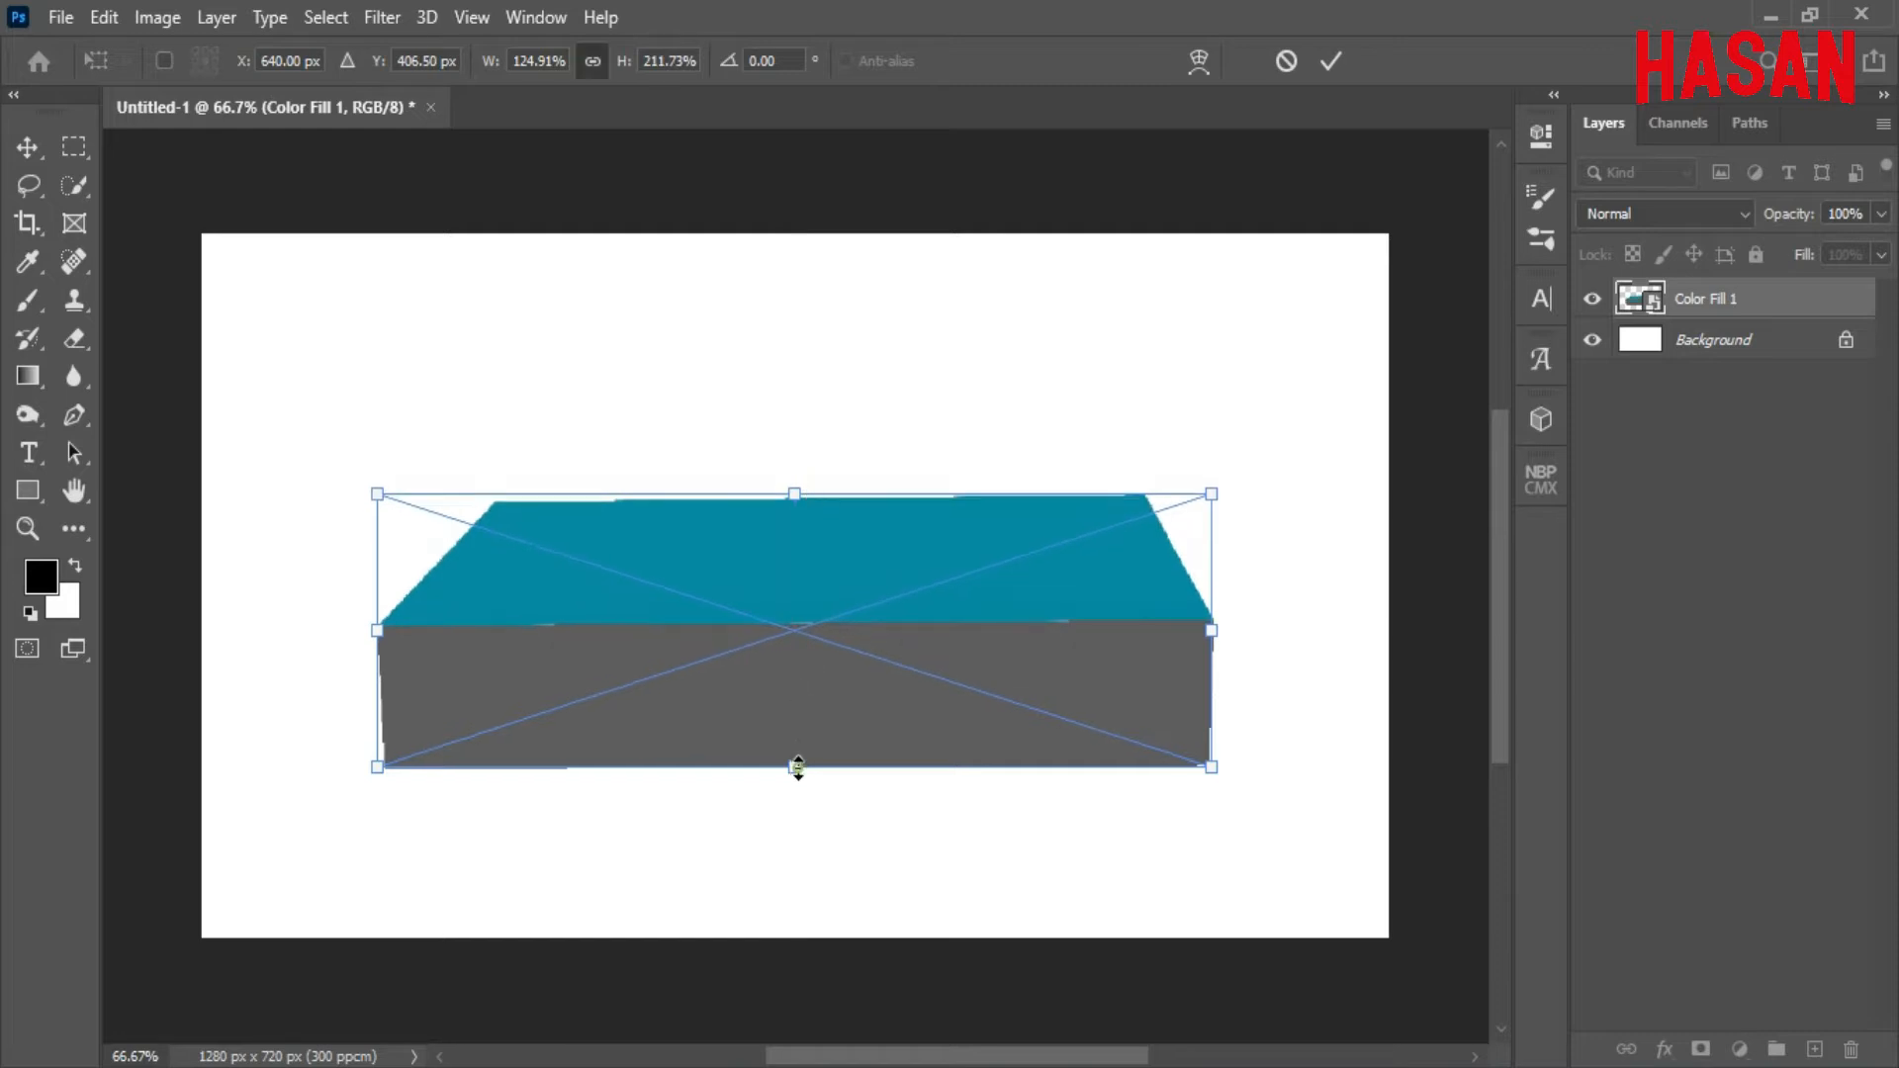
pyautogui.moveTo(797, 769); pyautogui.dragTo(816, 709)
pyautogui.moveTo(1217, 606); pyautogui.dragTo(1287, 529)
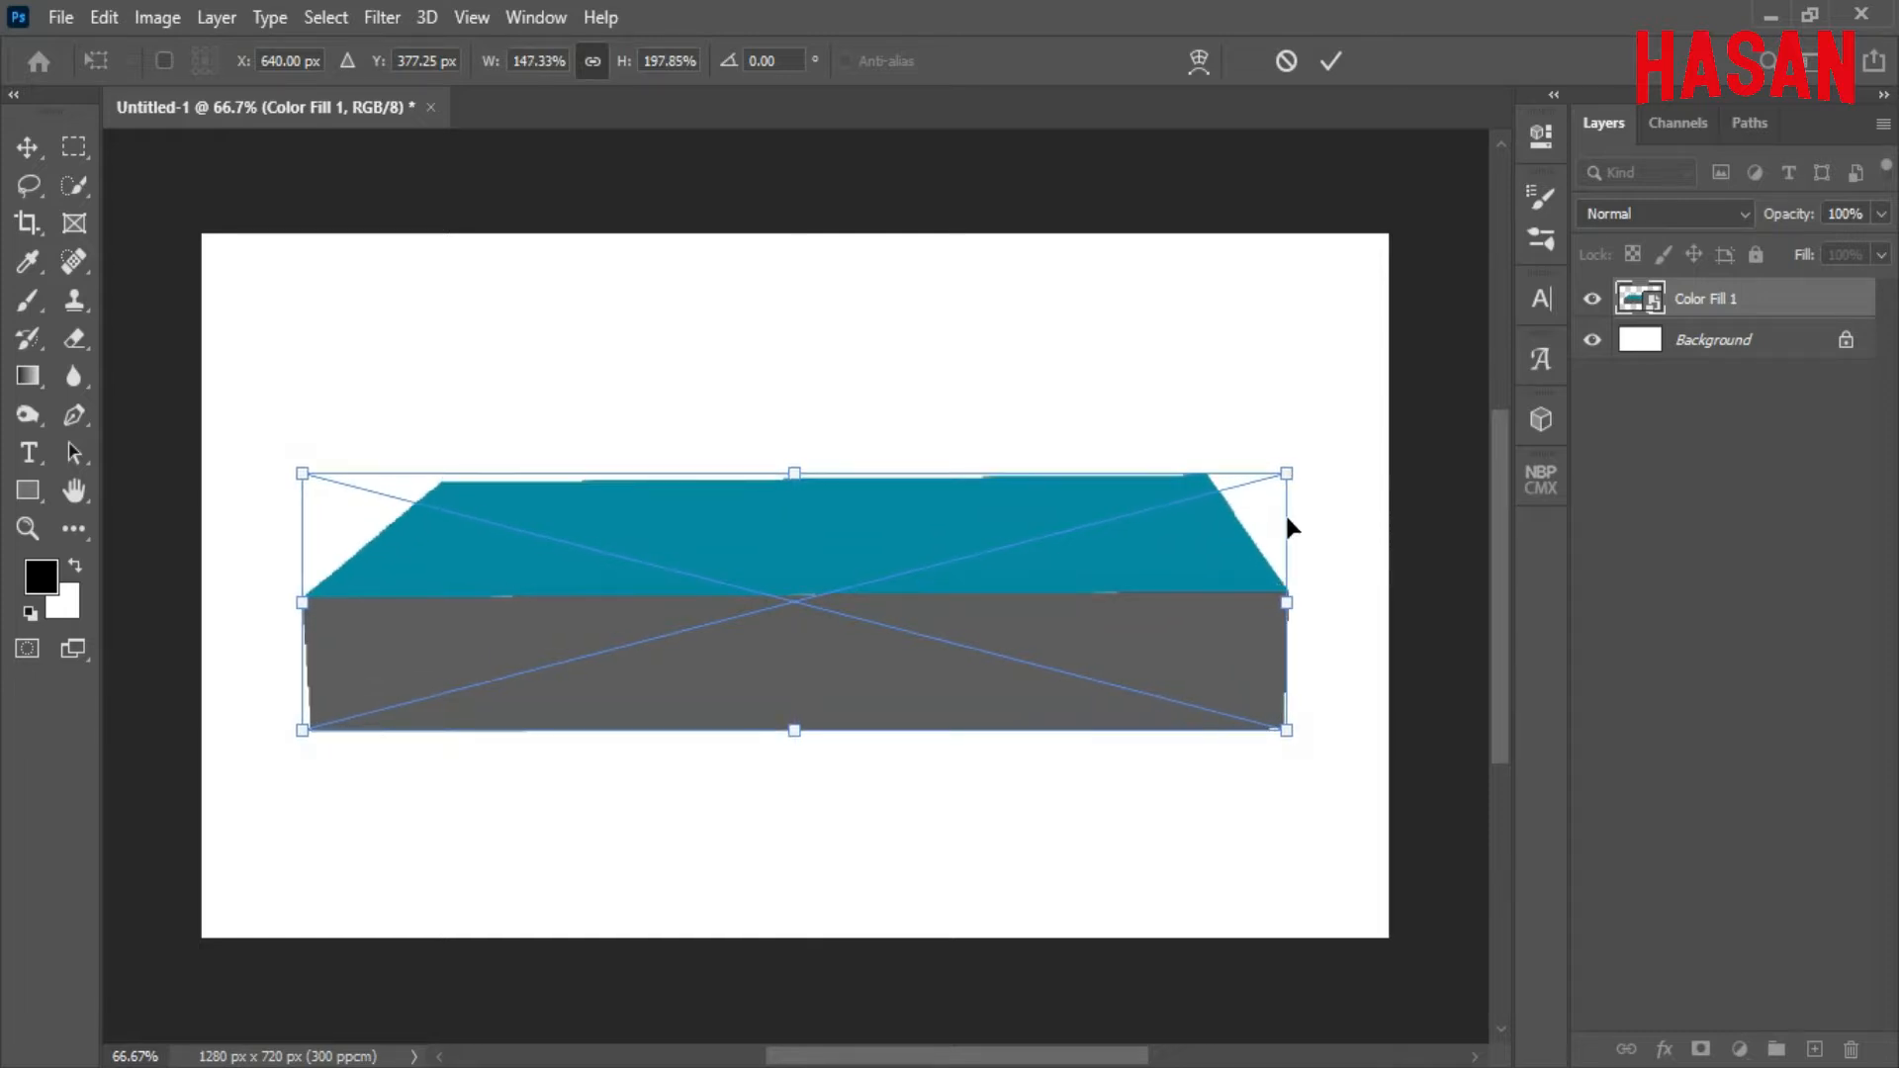
pyautogui.moveTo(1137, 605); pyautogui.dragTo(1142, 643)
pyautogui.click(1331, 62)
# Rasterize the box layer and cut away a thin strip along the uneven lower edge of its grey front face.
pyautogui.rightClick(1732, 301)
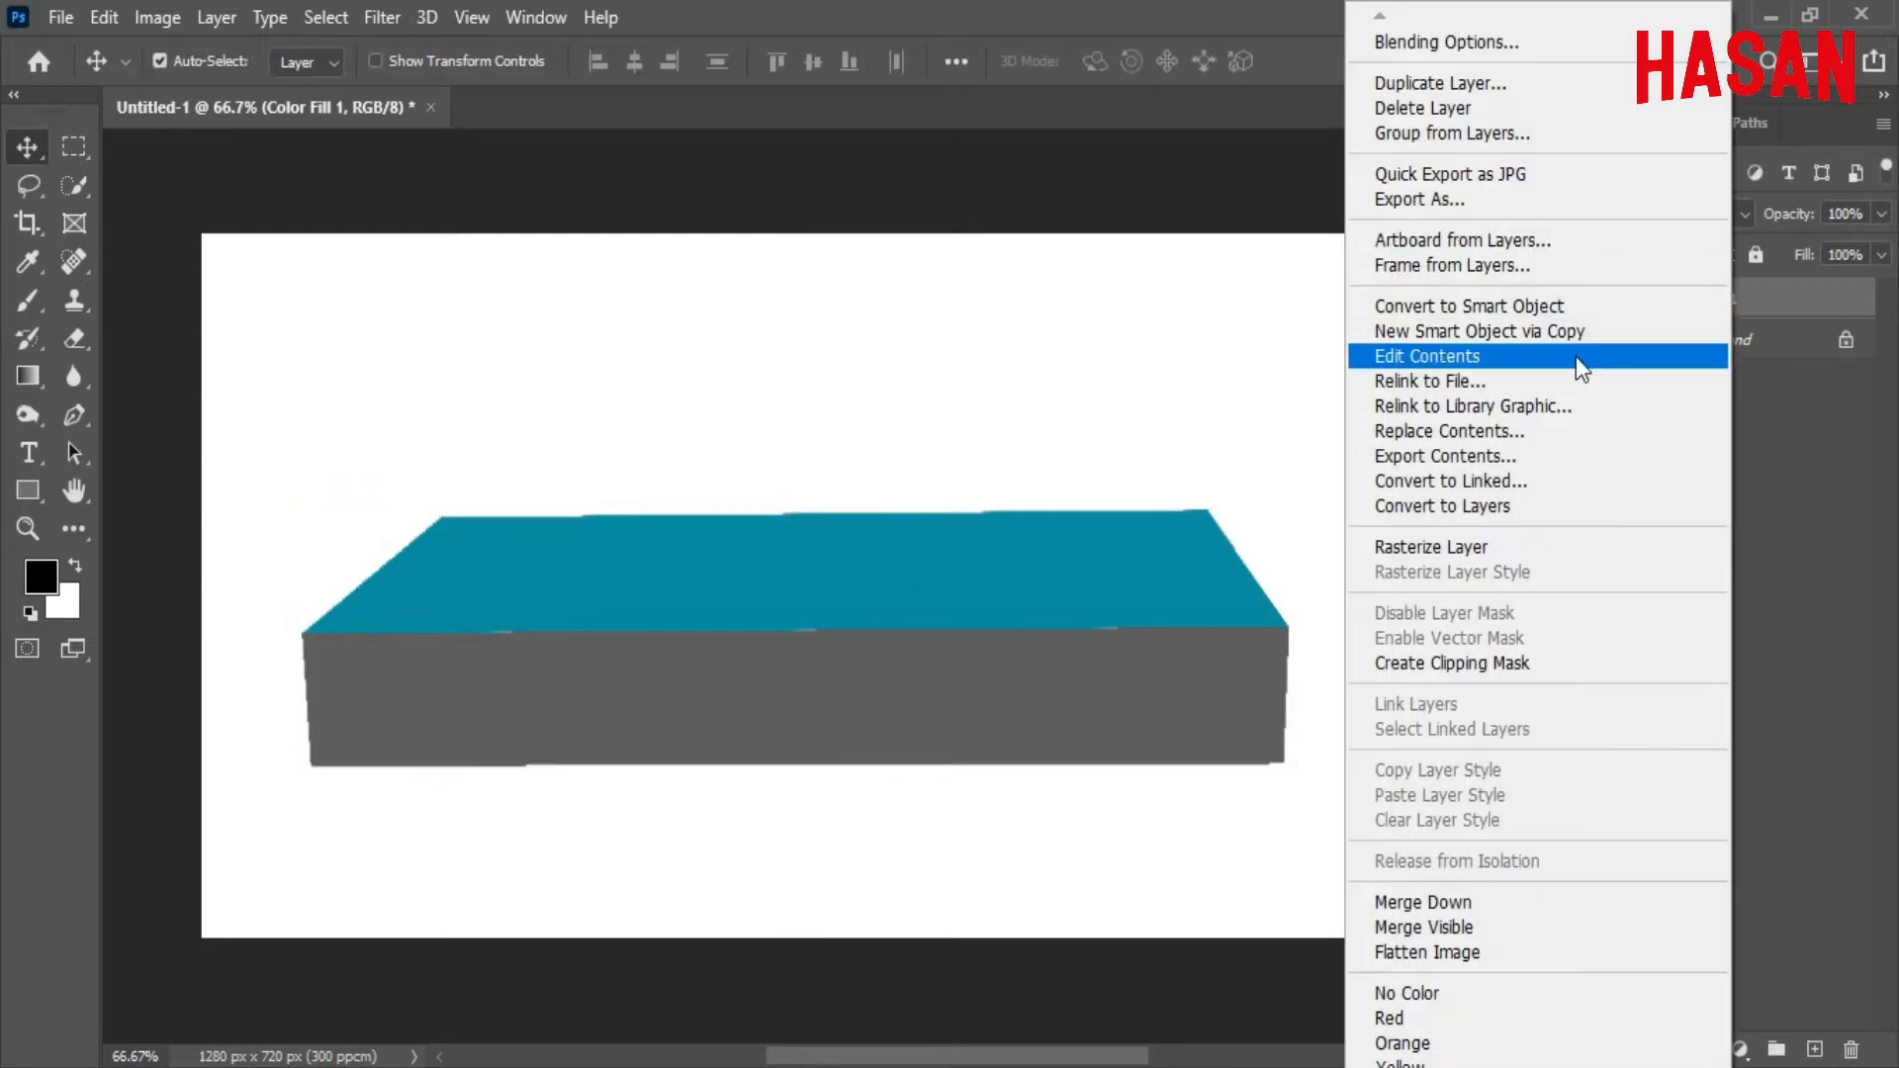
pyautogui.click(1510, 543)
pyautogui.click(66, 149)
pyautogui.moveTo(281, 740); pyautogui.dragTo(1327, 936)
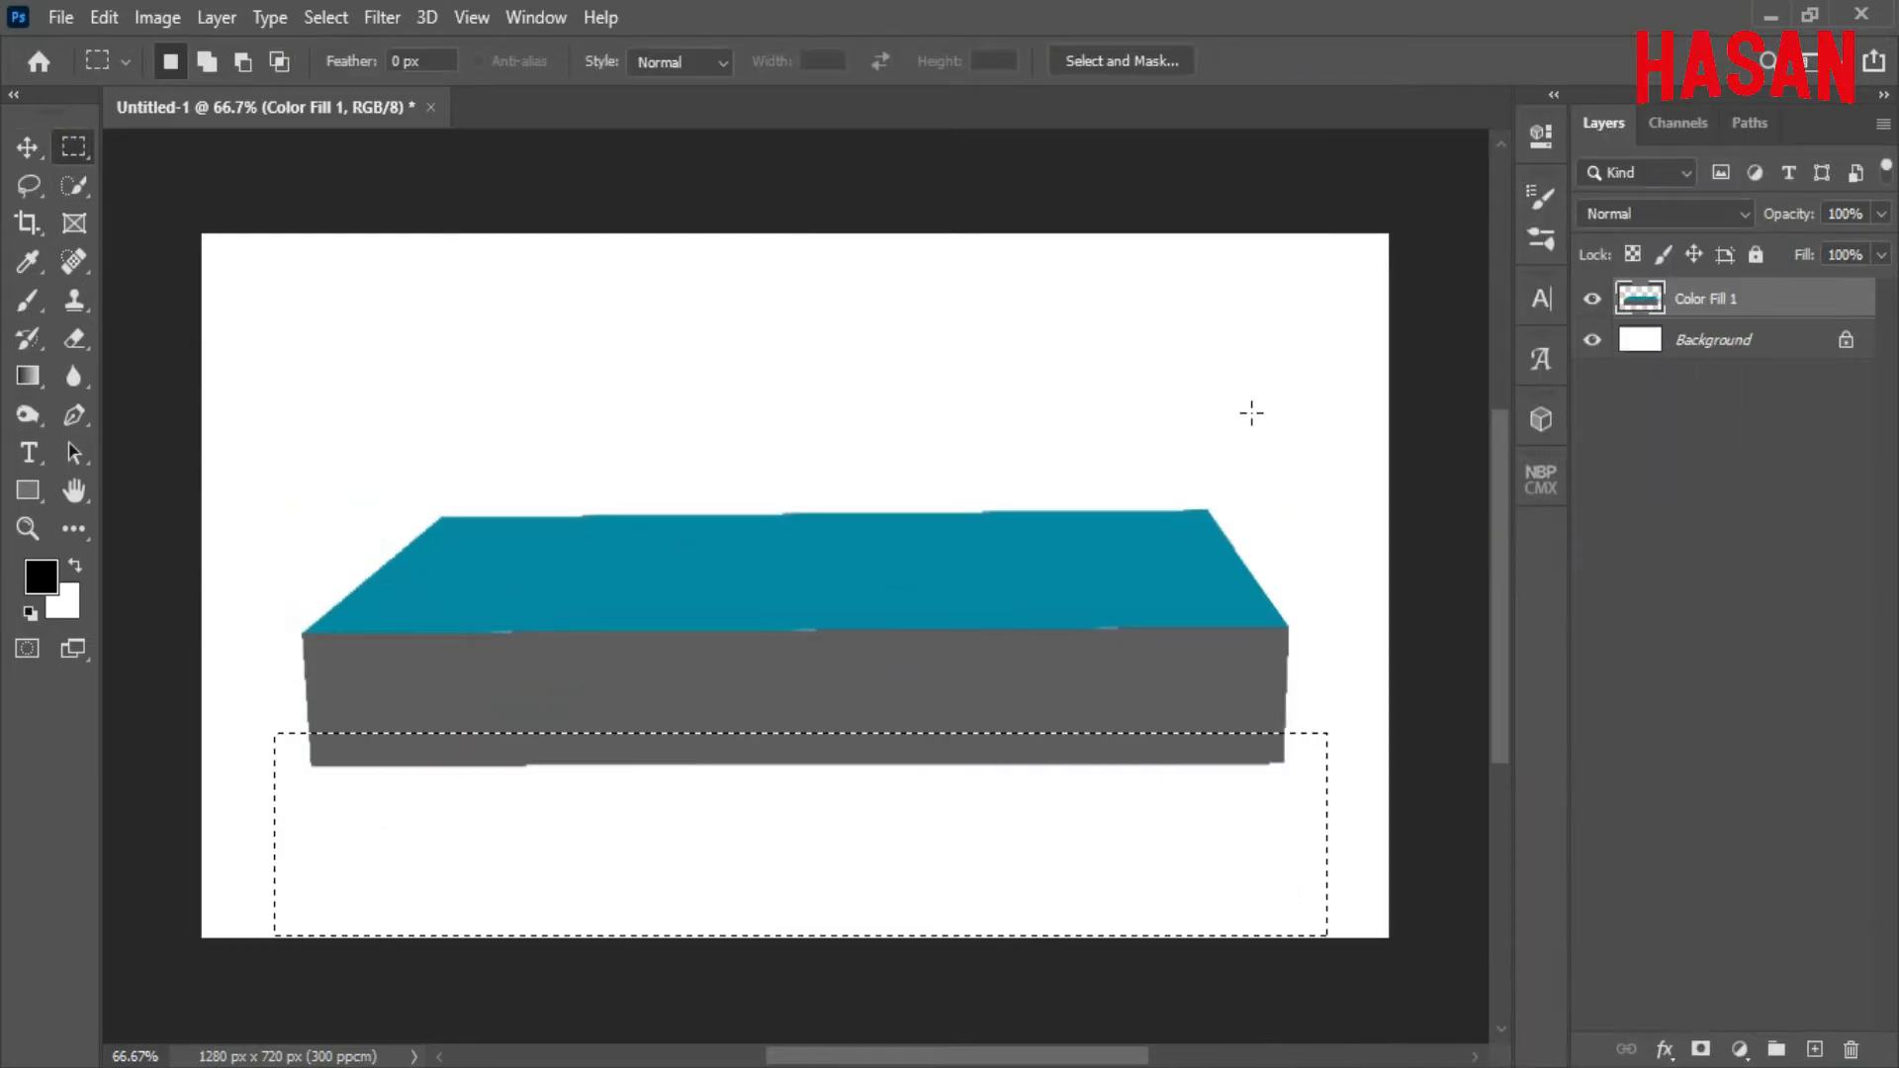
pyautogui.click(325, 16)
pyautogui.click(398, 78)
pyautogui.click(24, 145)
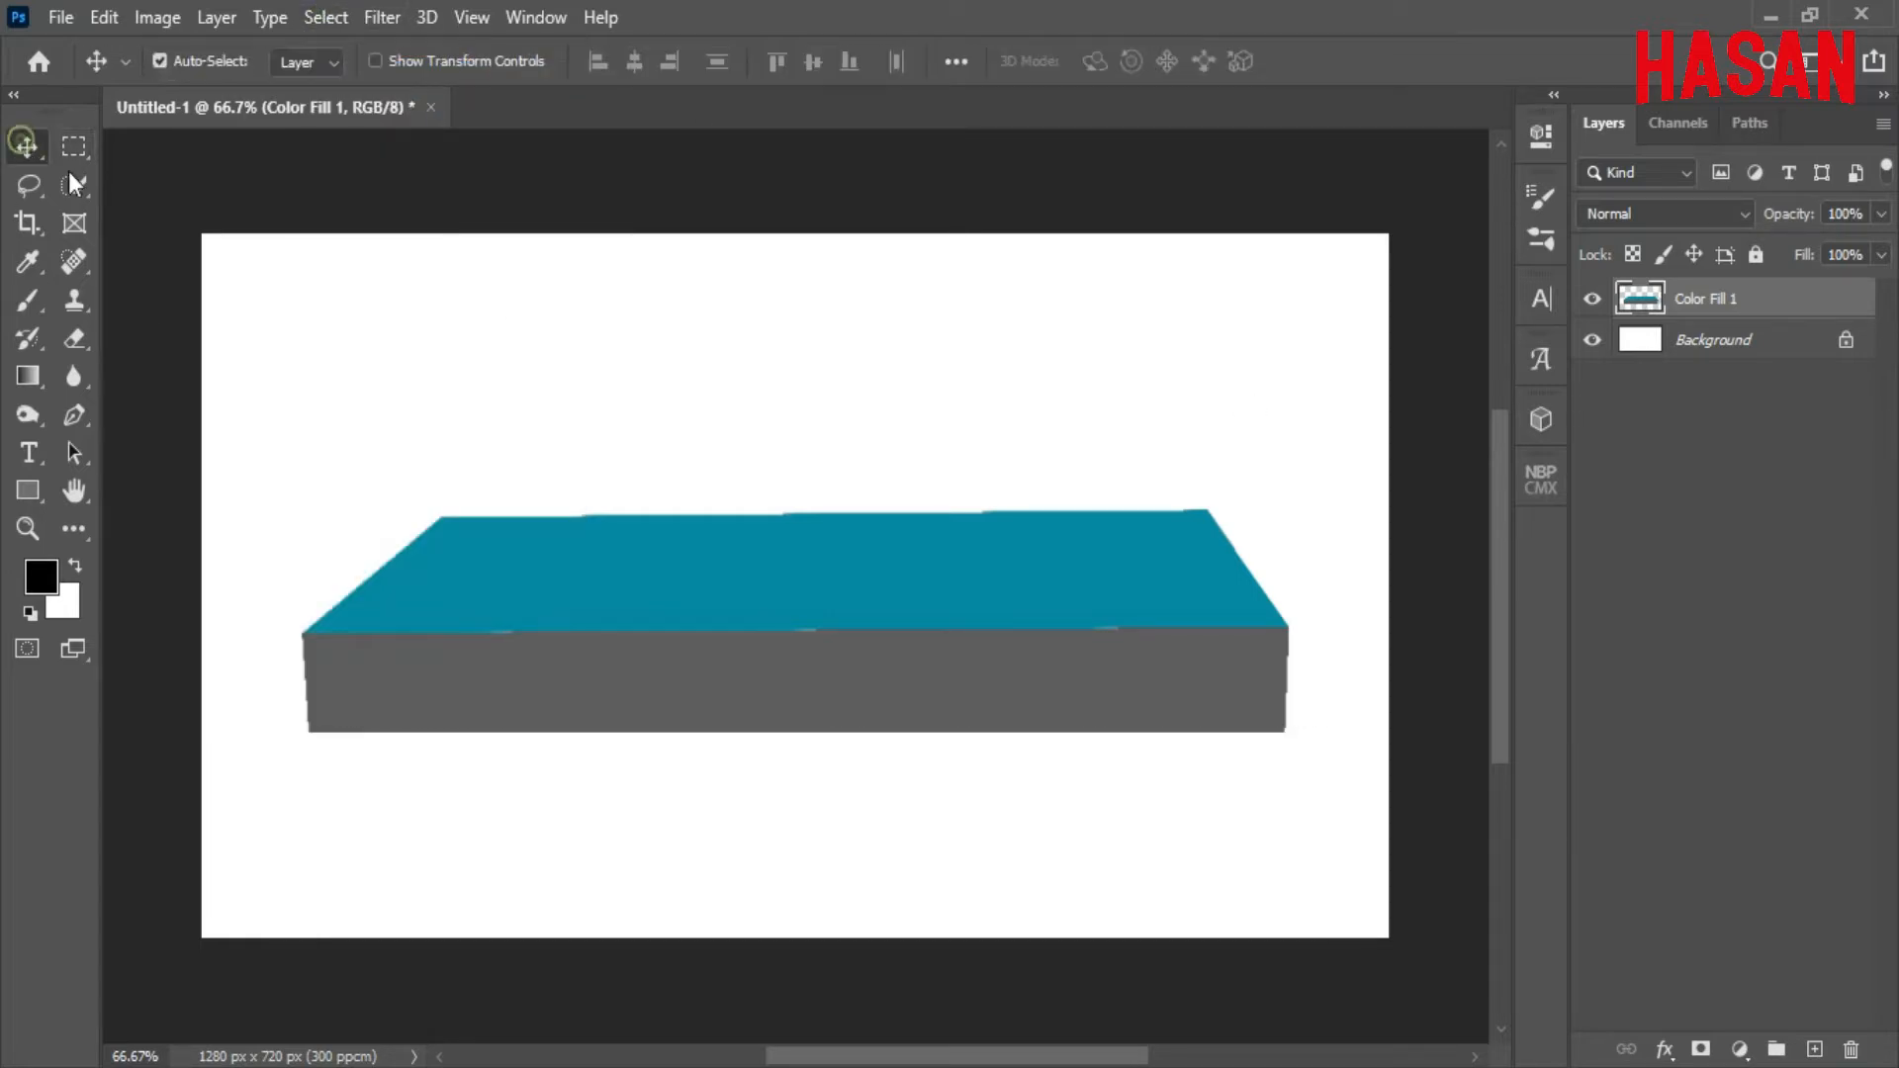
# Convert the box to a smart object, narrow its upper edge with a Perspective transform and shift it slightly right.
pyautogui.rightClick(1739, 312)
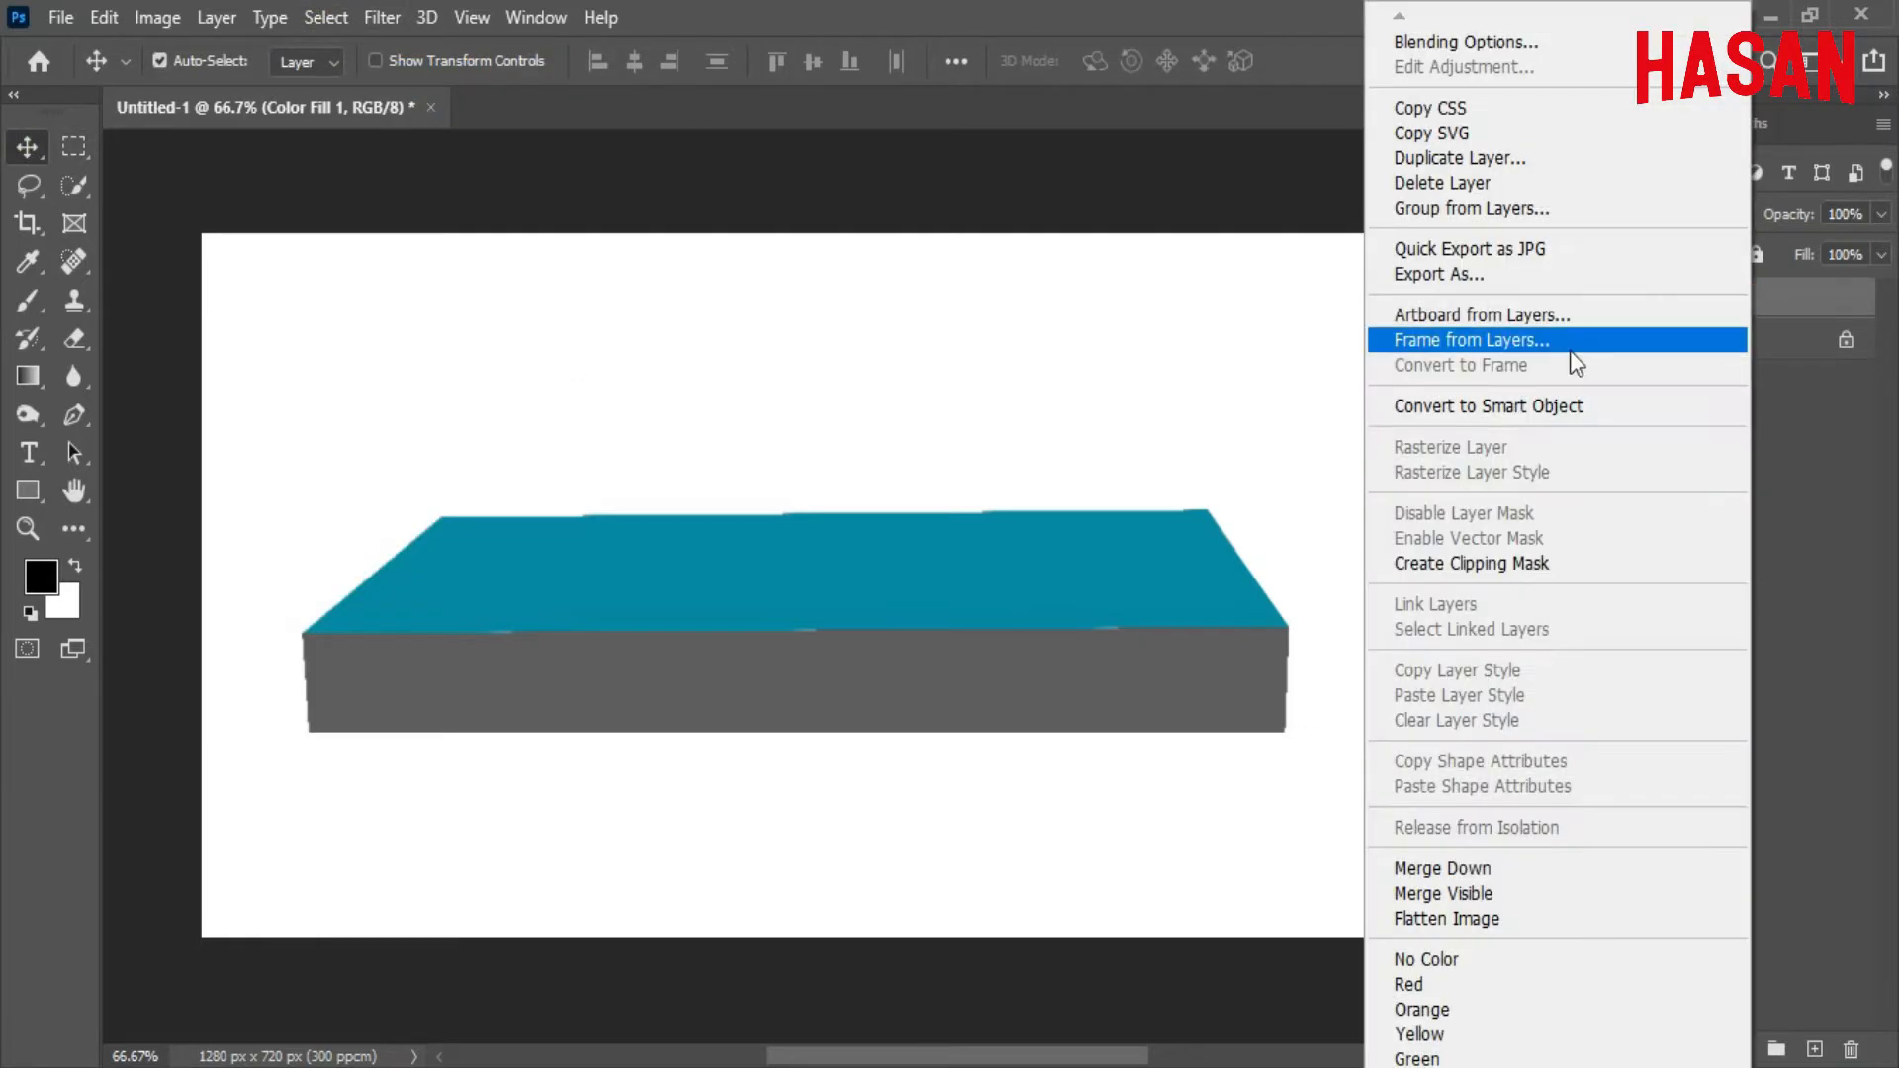
pyautogui.click(1528, 406)
pyautogui.hotkey('ctrl', 't')
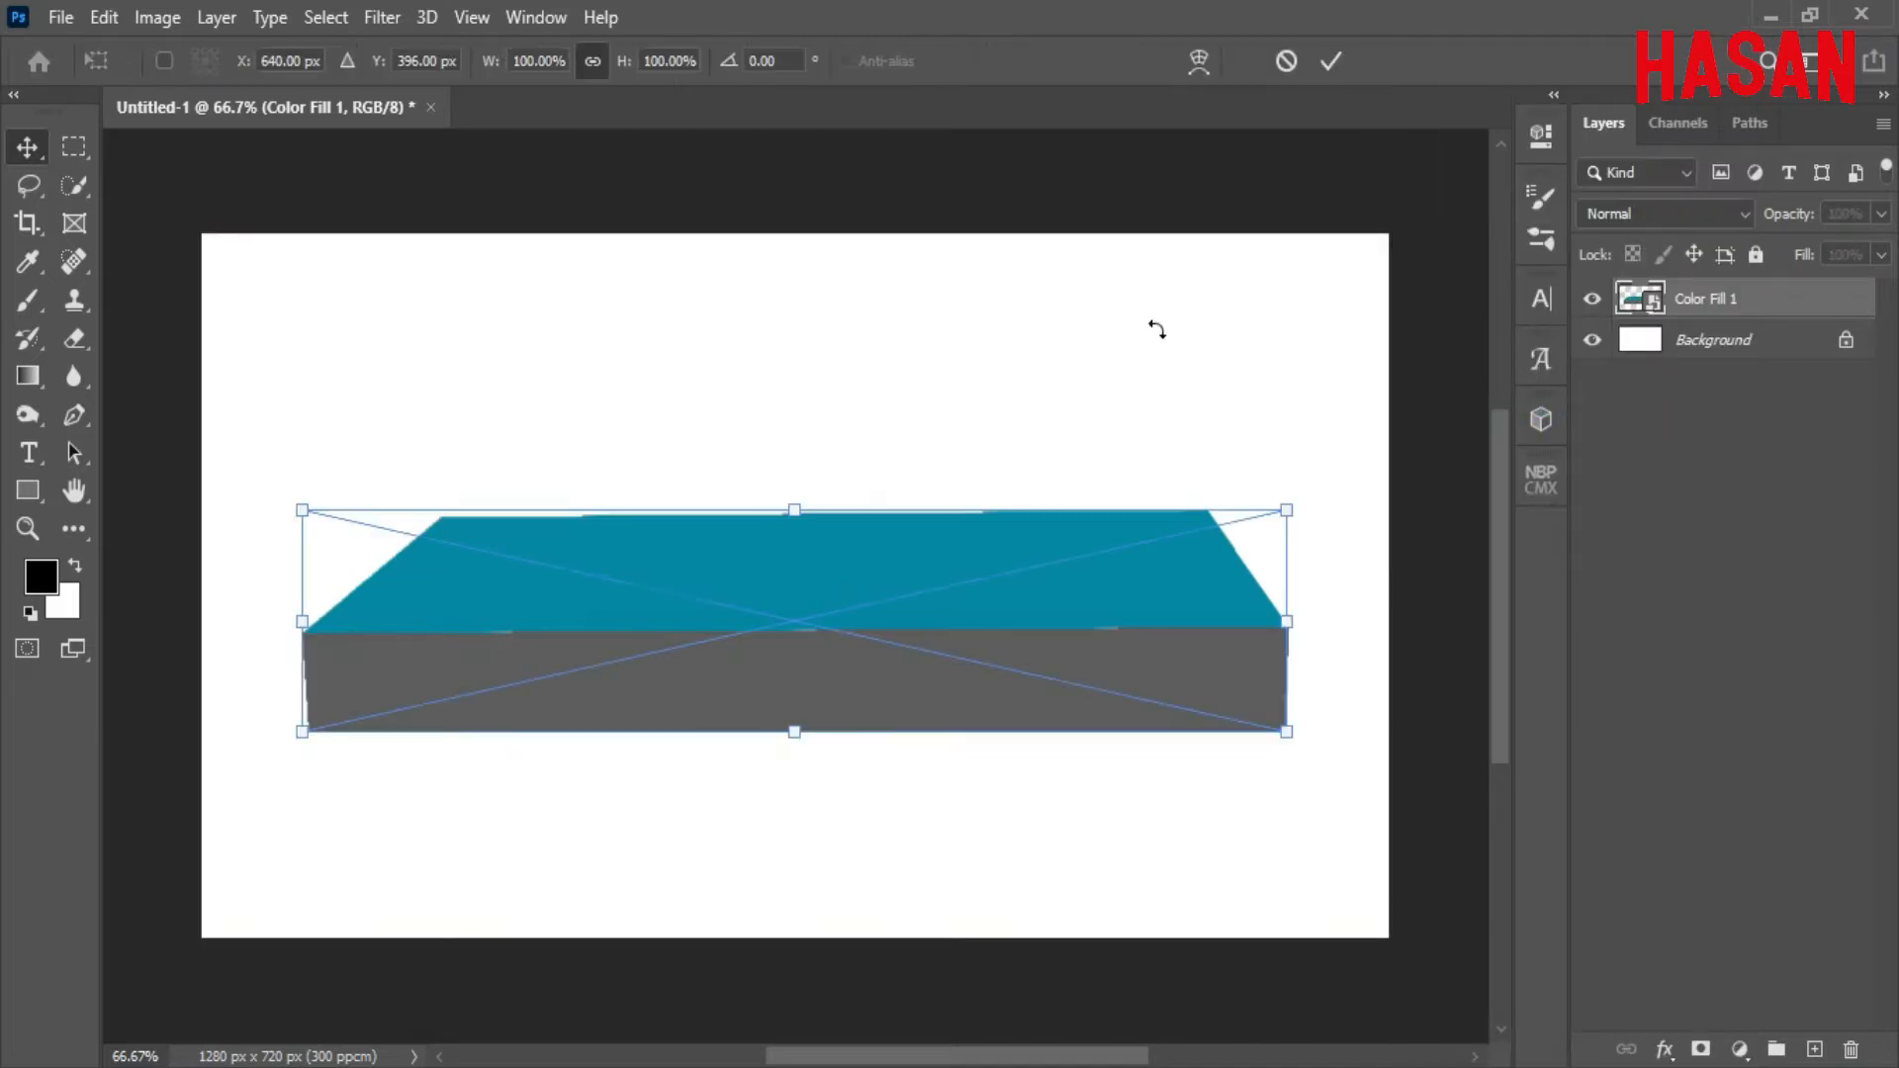
pyautogui.rightClick(881, 551)
pyautogui.click(991, 664)
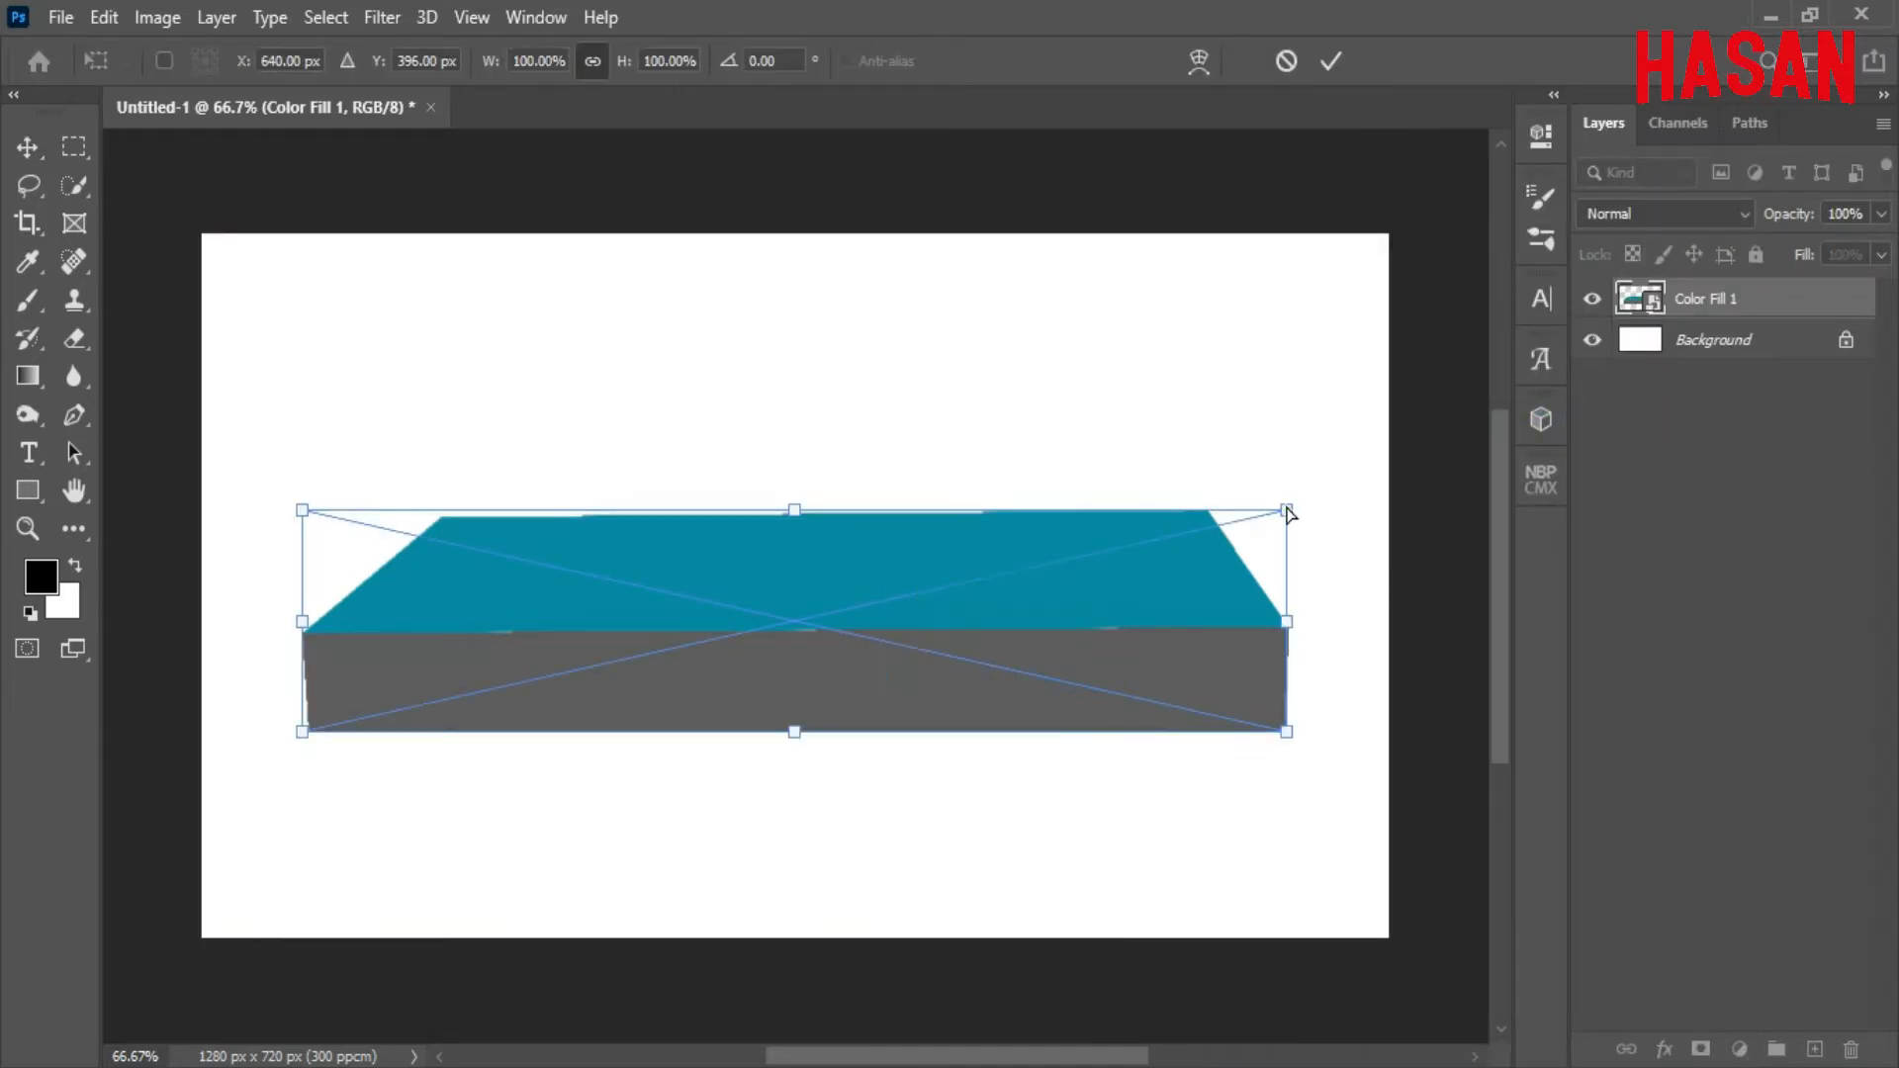
pyautogui.moveTo(1287, 513); pyautogui.dragTo(1185, 513)
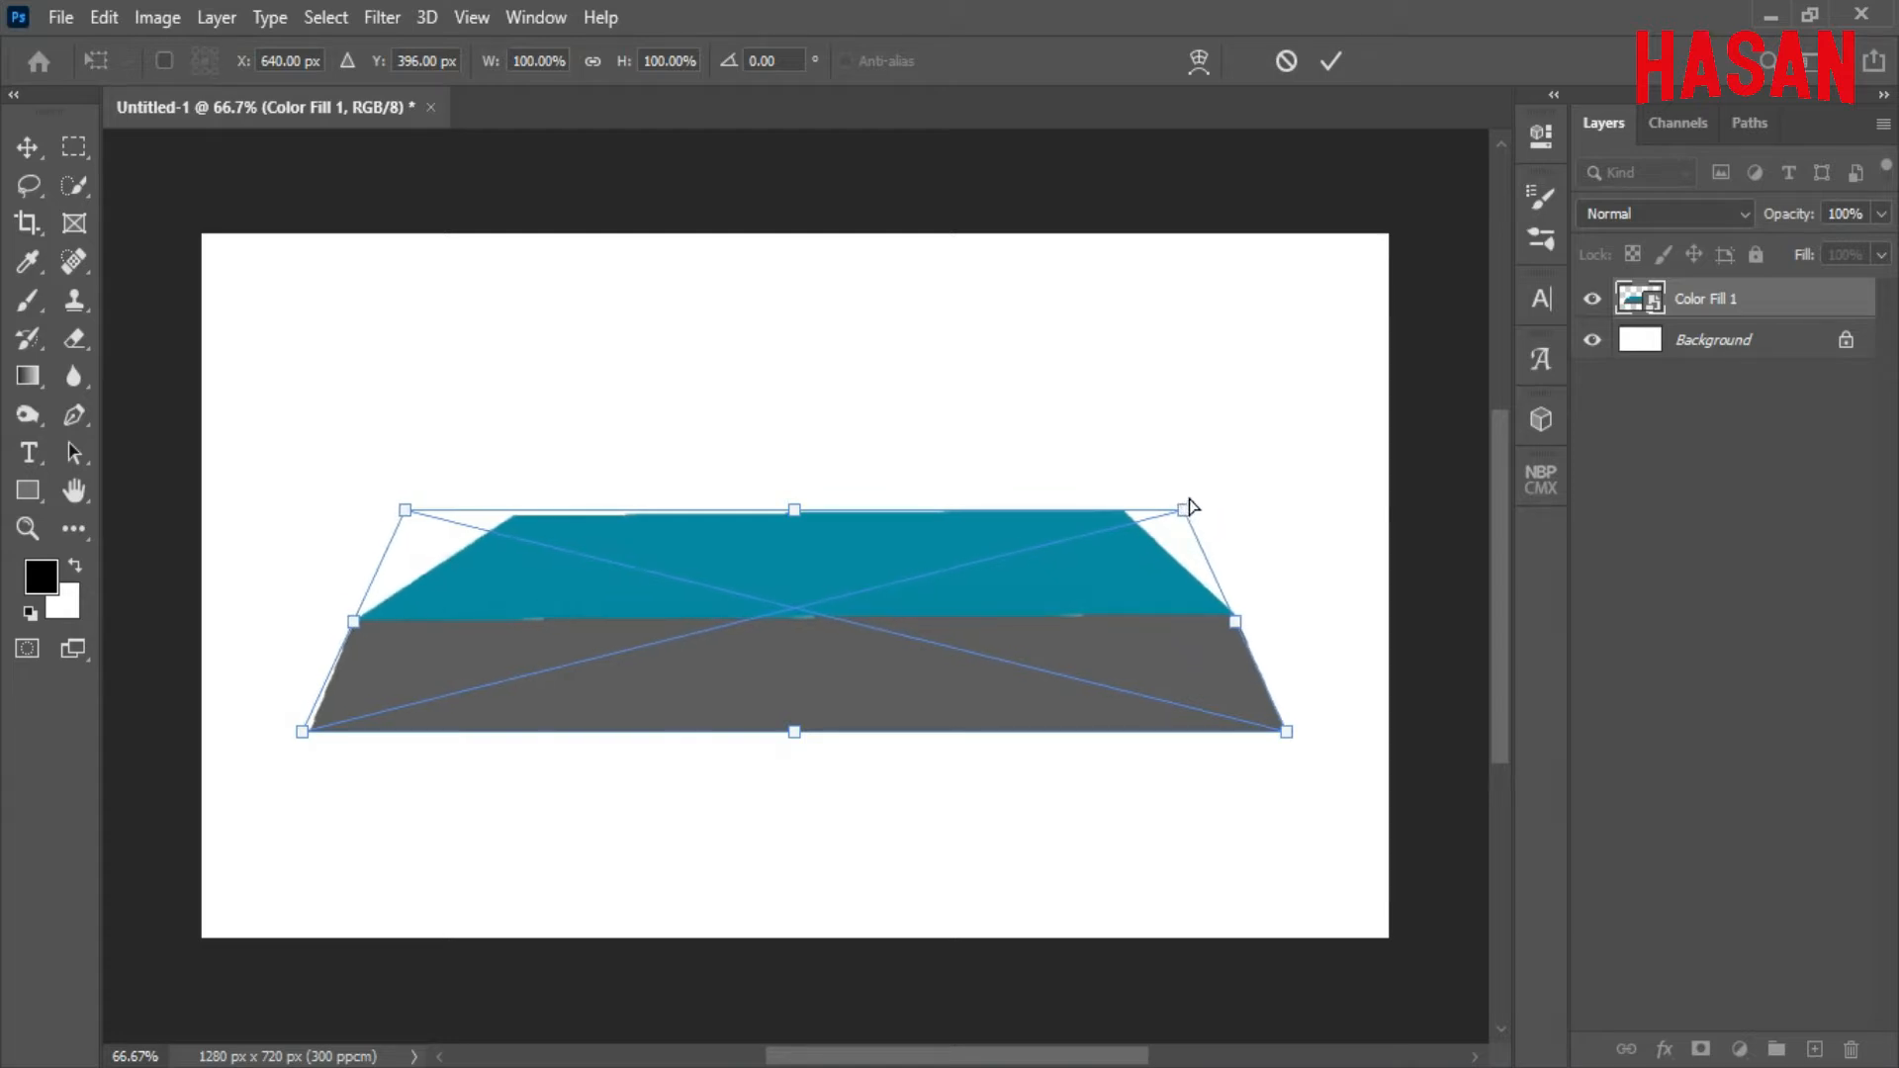
pyautogui.click(1331, 61)
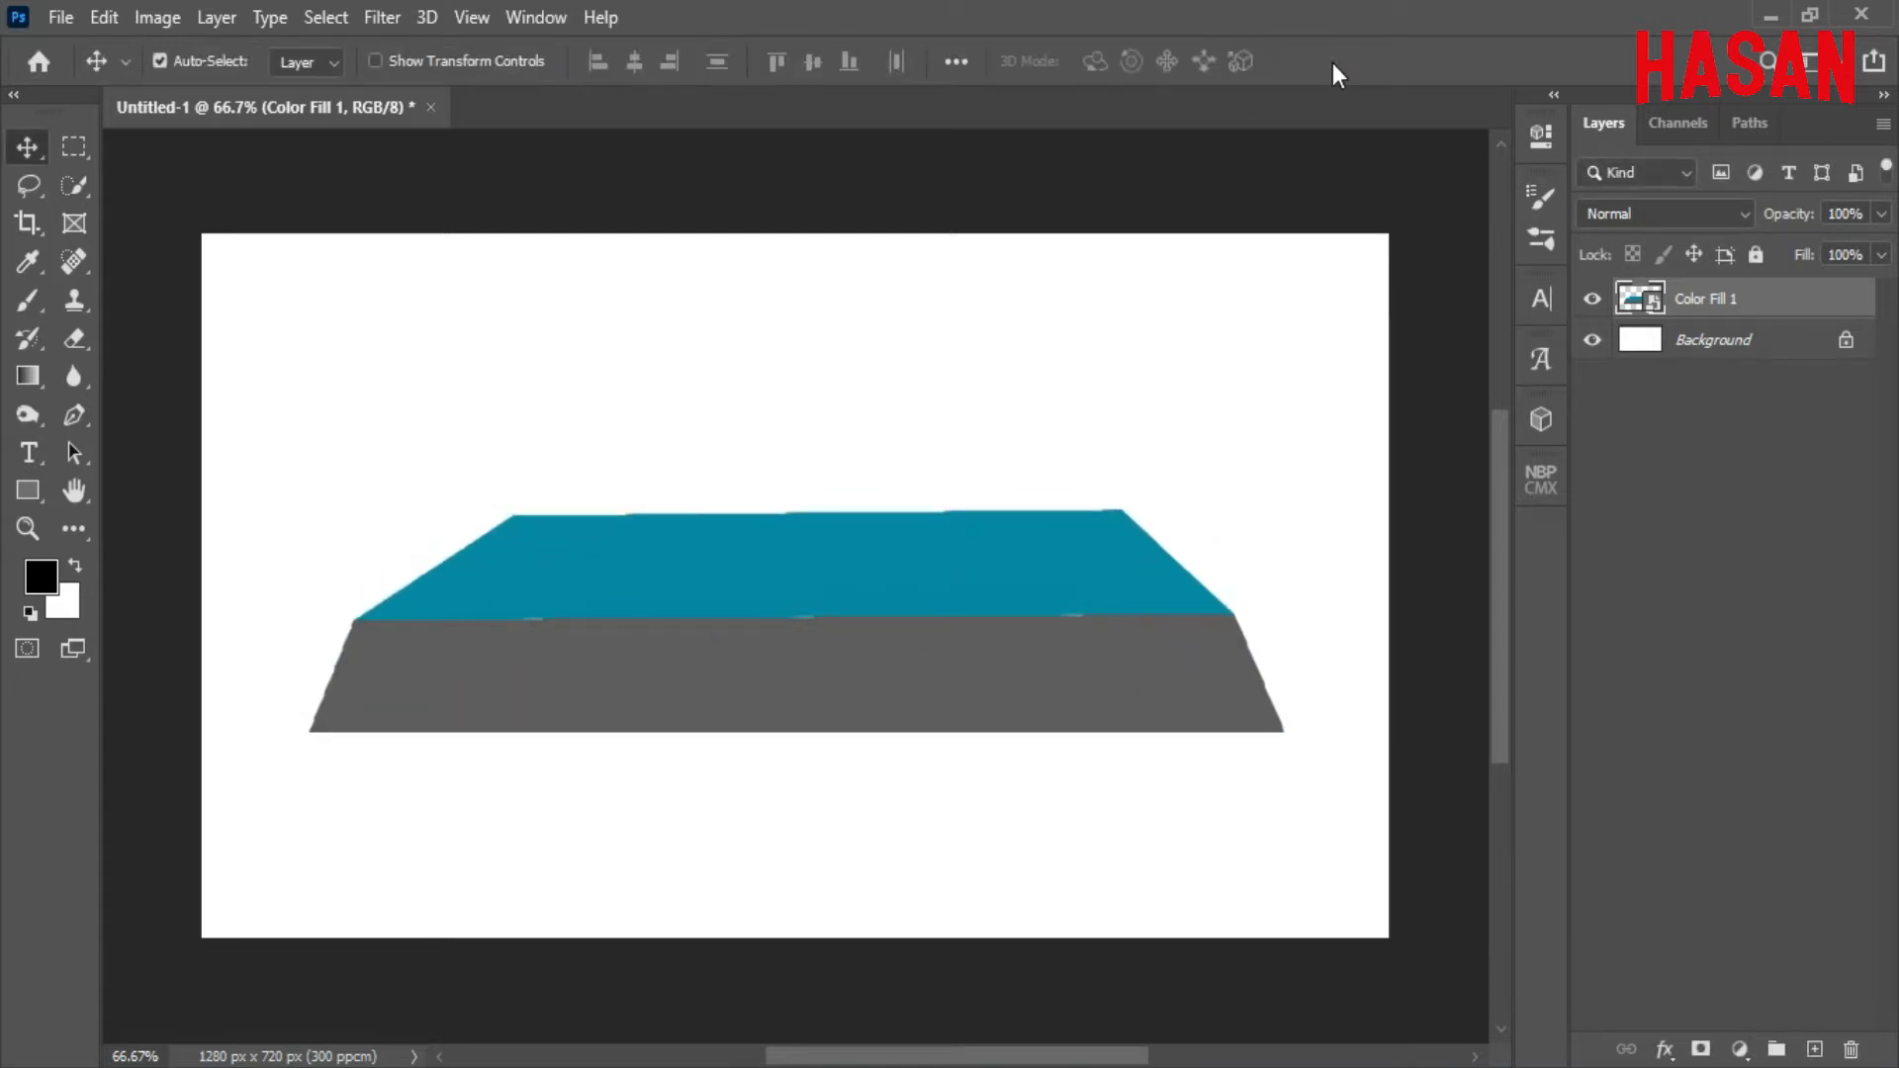
pyautogui.moveTo(723, 615); pyautogui.dragTo(738, 615)
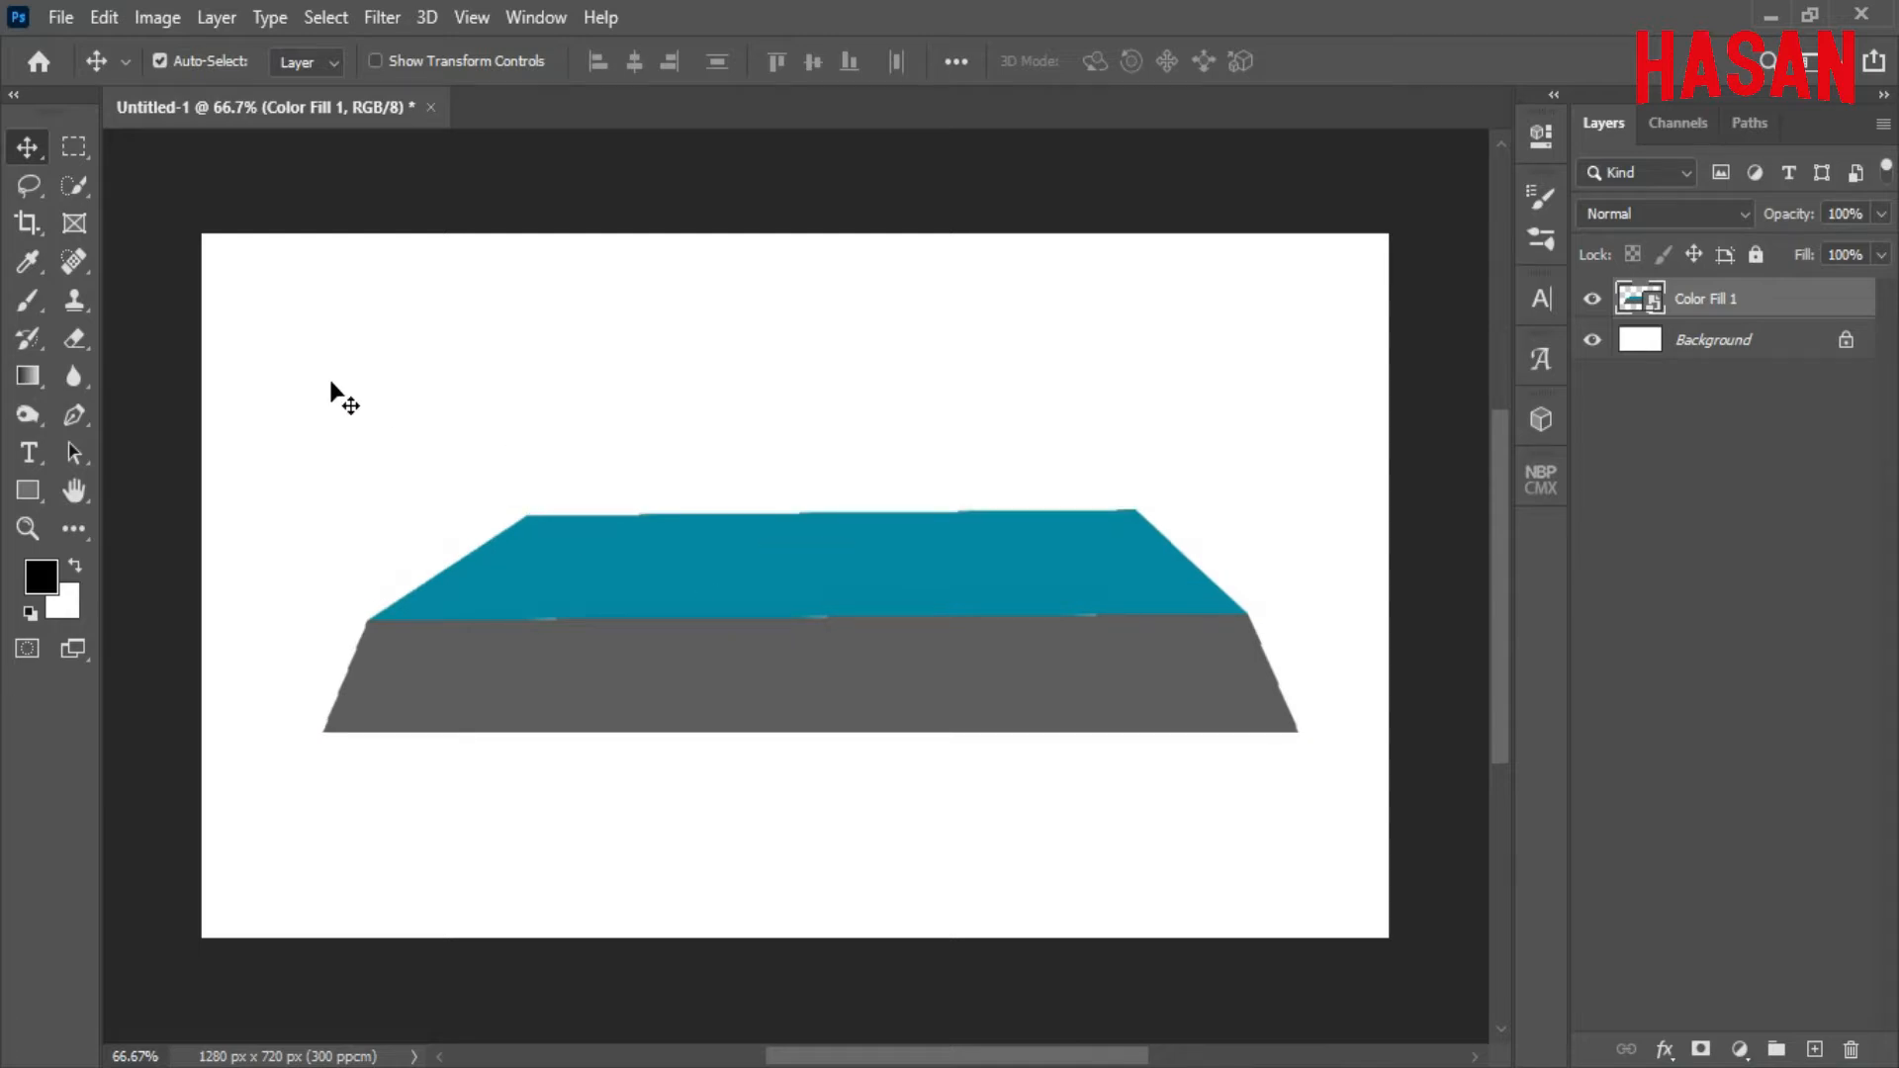
# Rasterize the layer to trim a narrow strip off the bottom of the tapered grey face, and convert it back to a smart object.
pyautogui.click(74, 148)
pyautogui.moveTo(295, 684); pyautogui.dragTo(1365, 899)
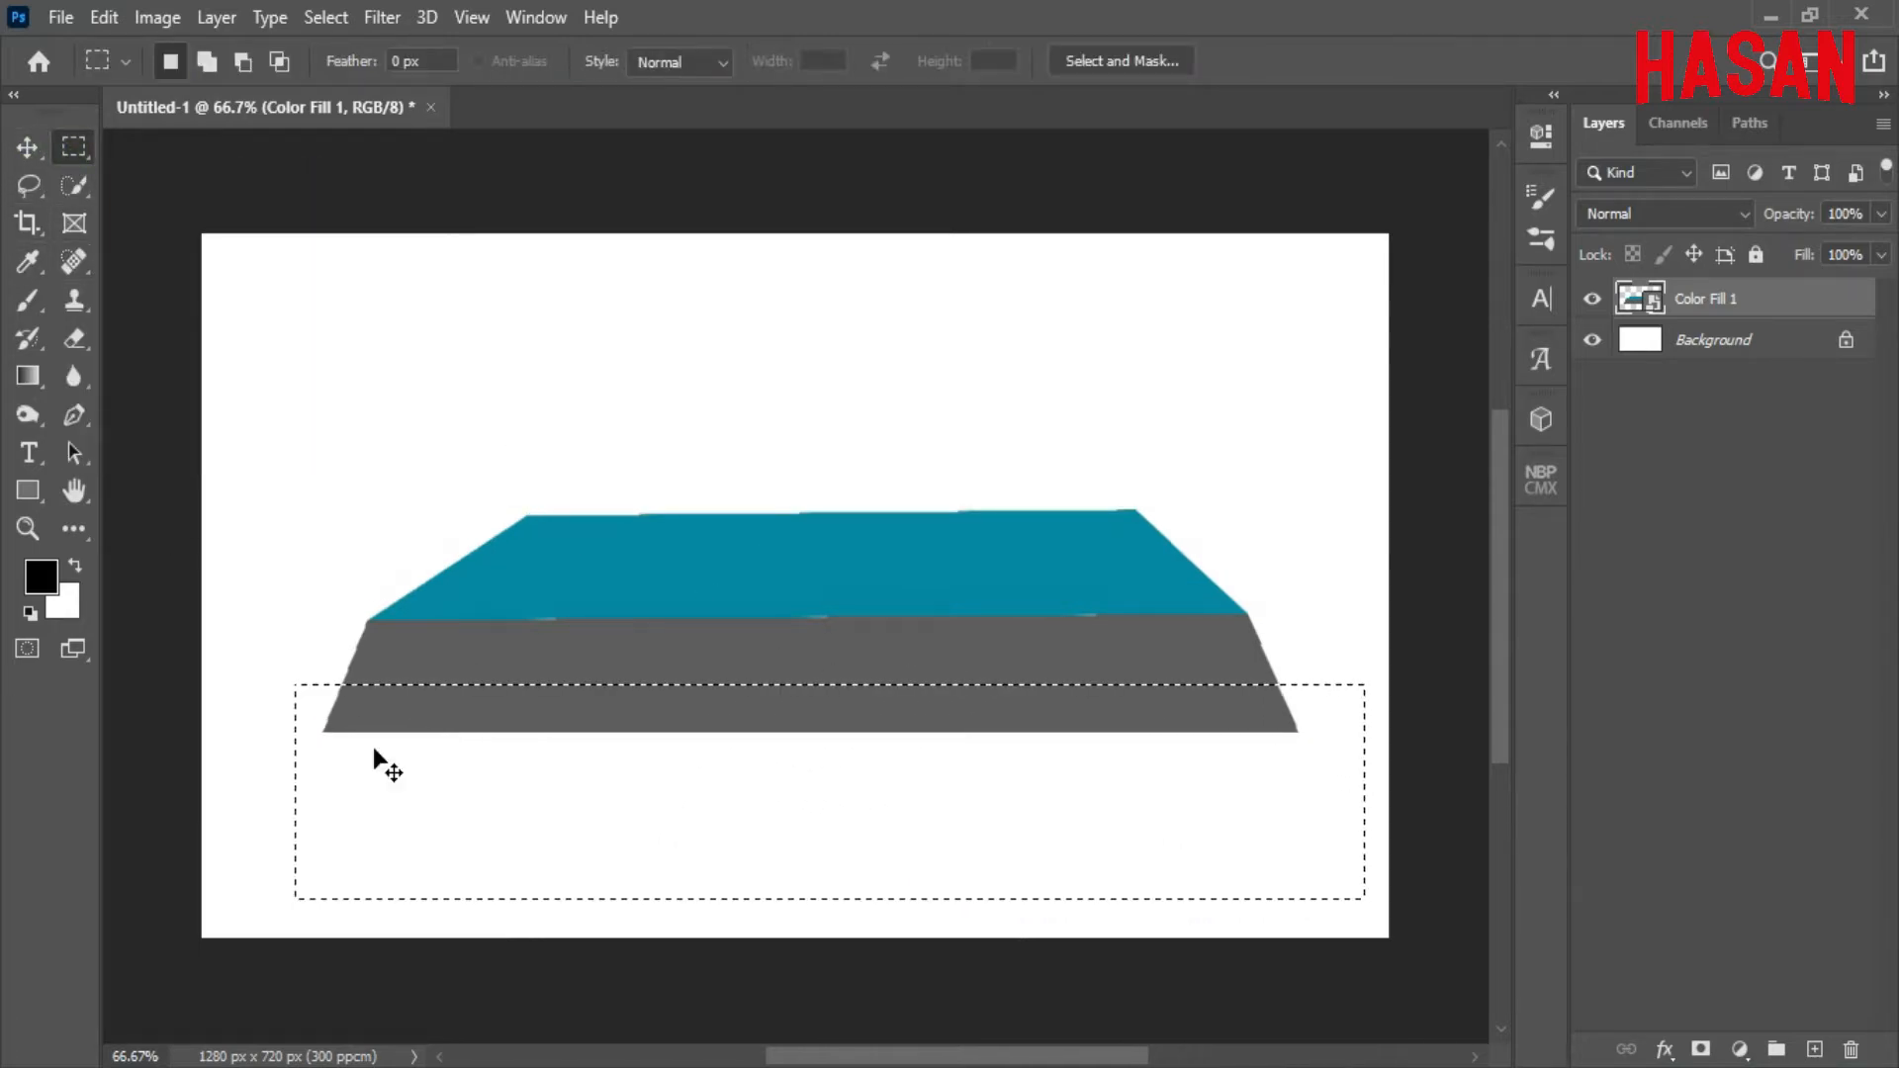
pyautogui.moveTo(544, 801); pyautogui.dragTo(1349, 857)
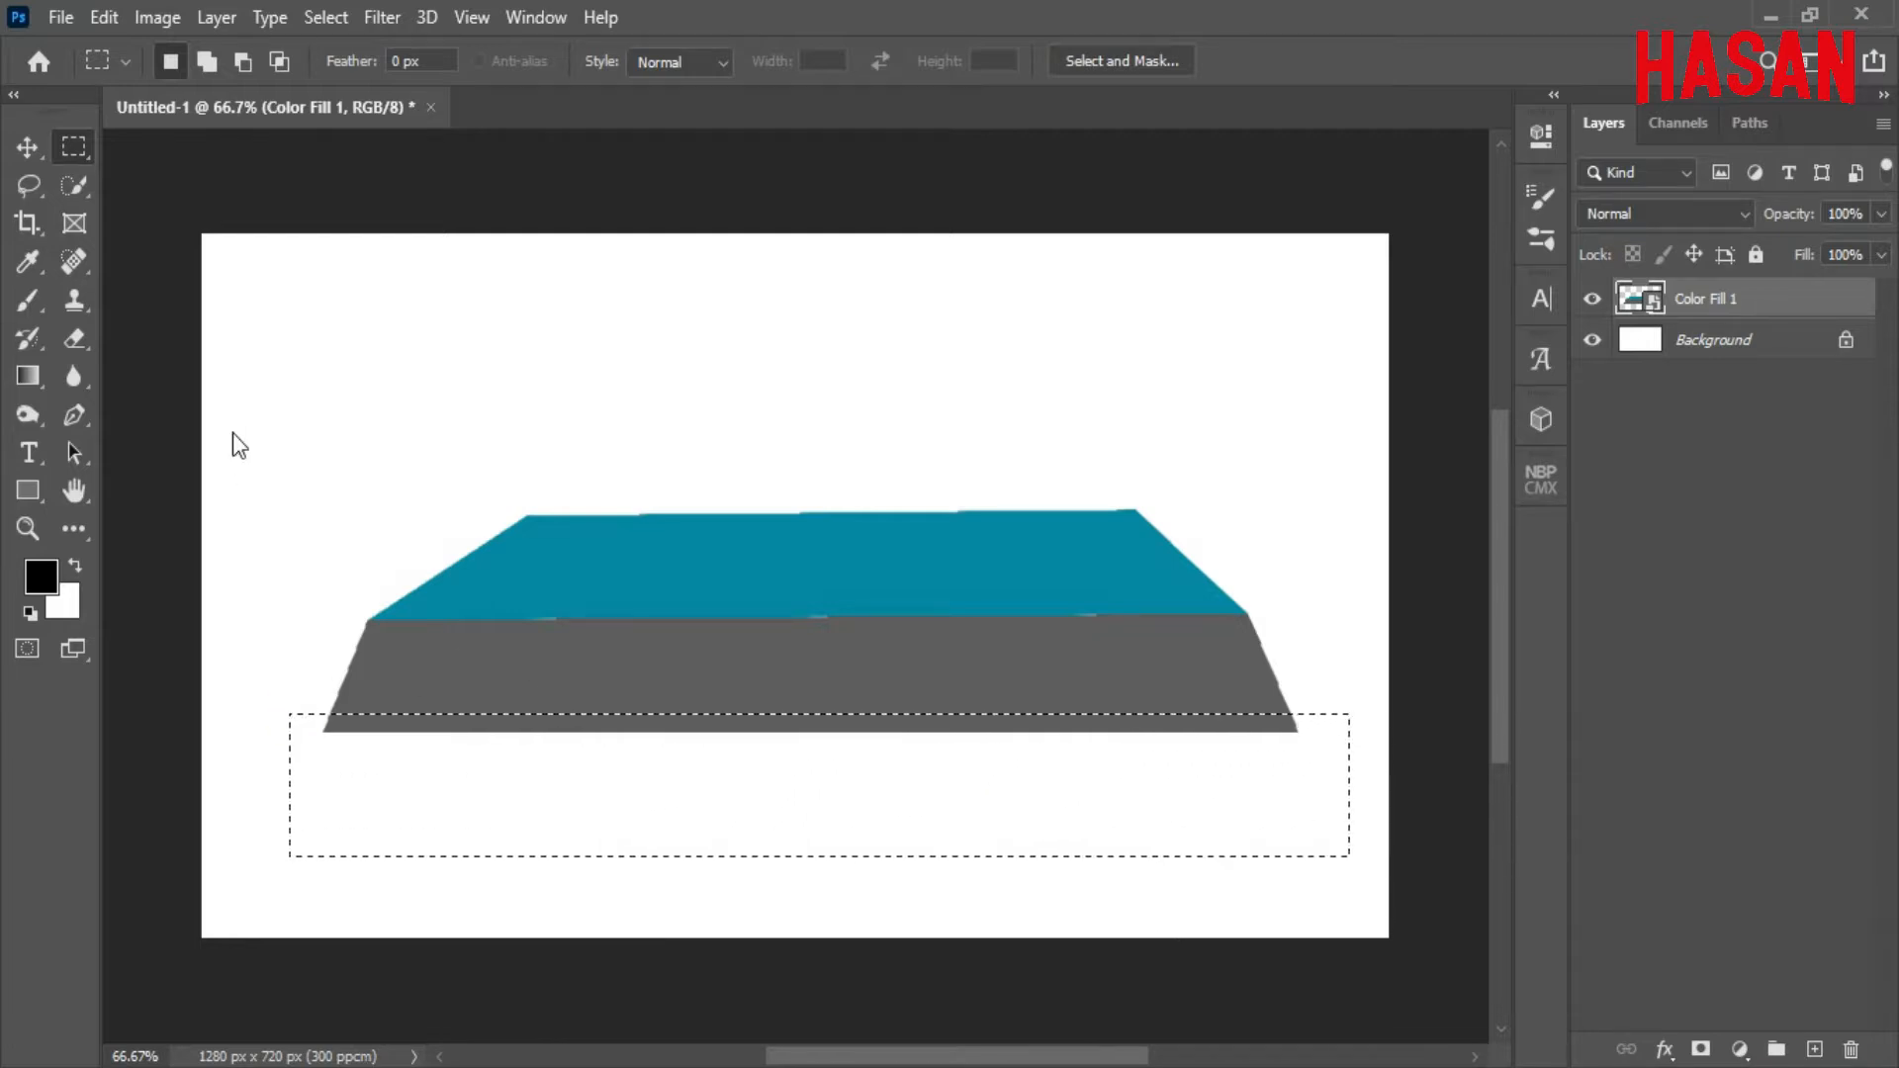
pyautogui.press('Delete')
pyautogui.click(927, 435)
pyautogui.rightClick(1771, 314)
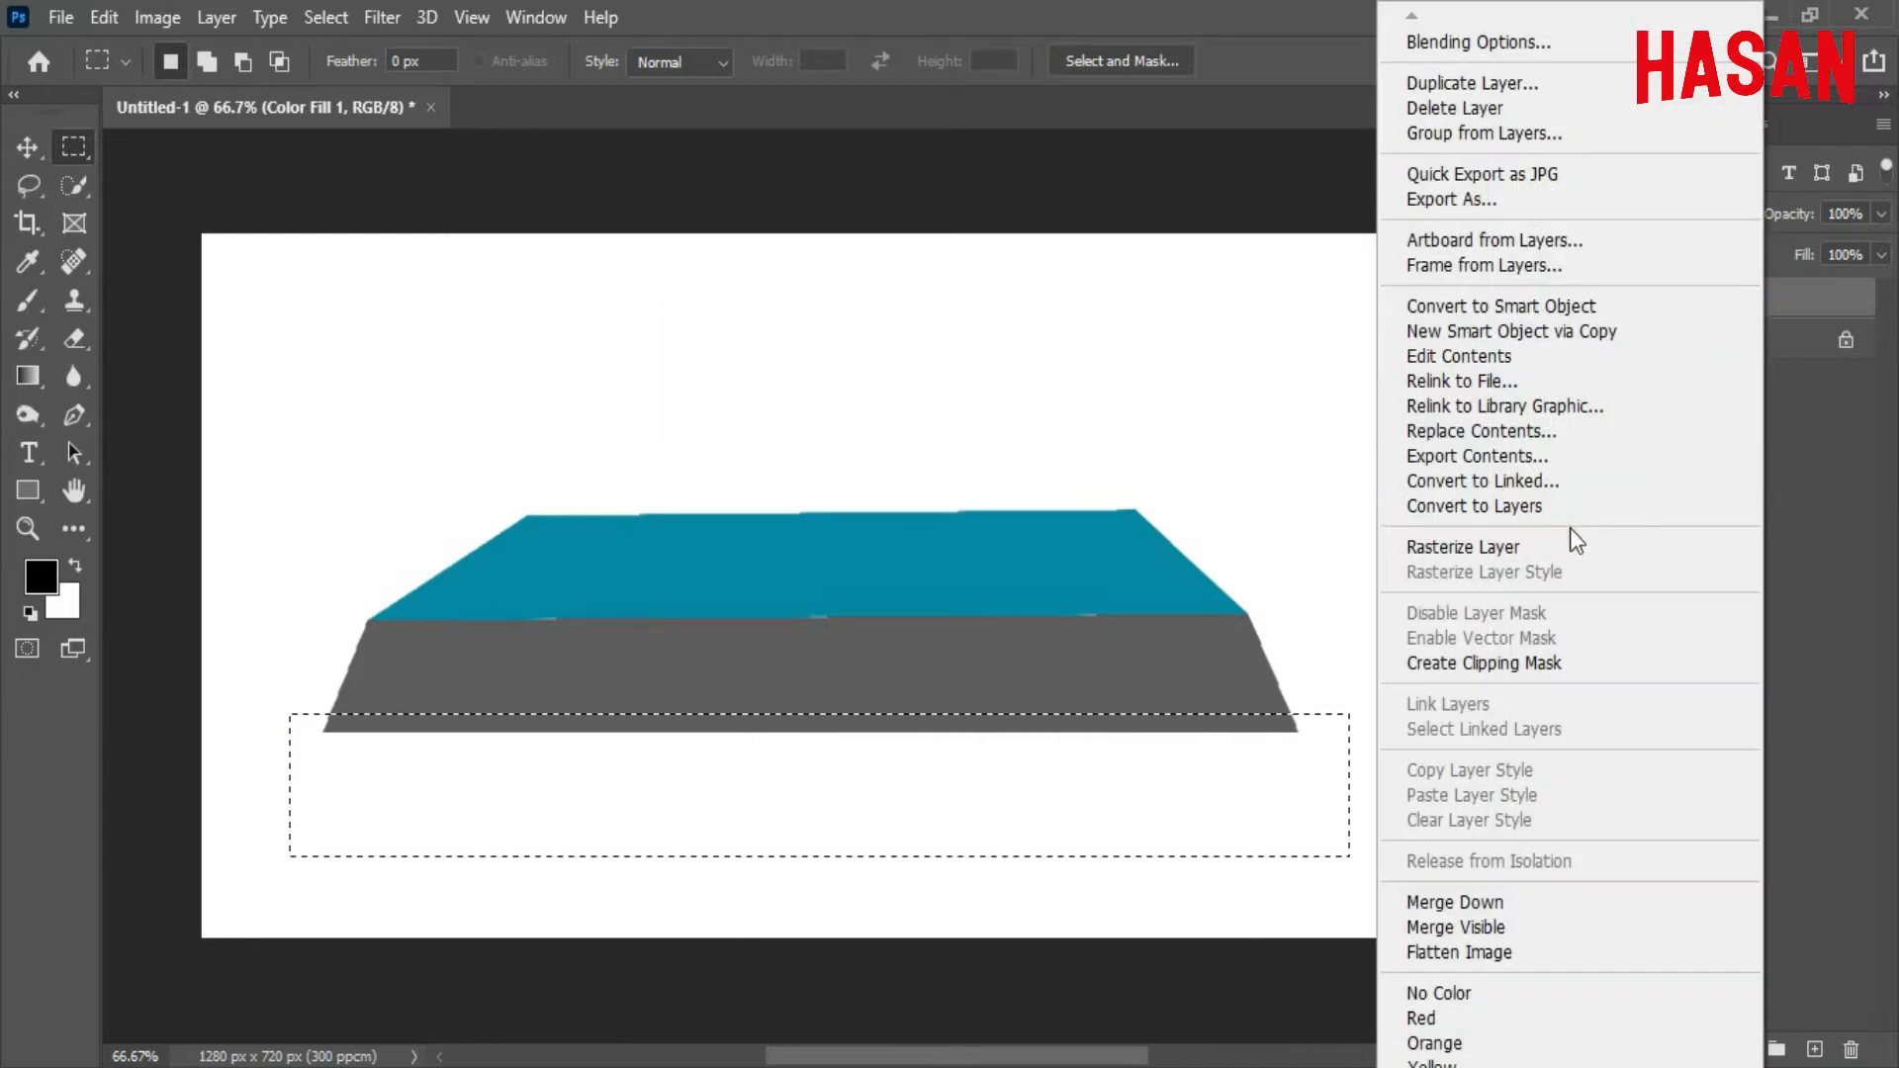
pyautogui.click(1443, 544)
pyautogui.press('Delete')
pyautogui.click(325, 17)
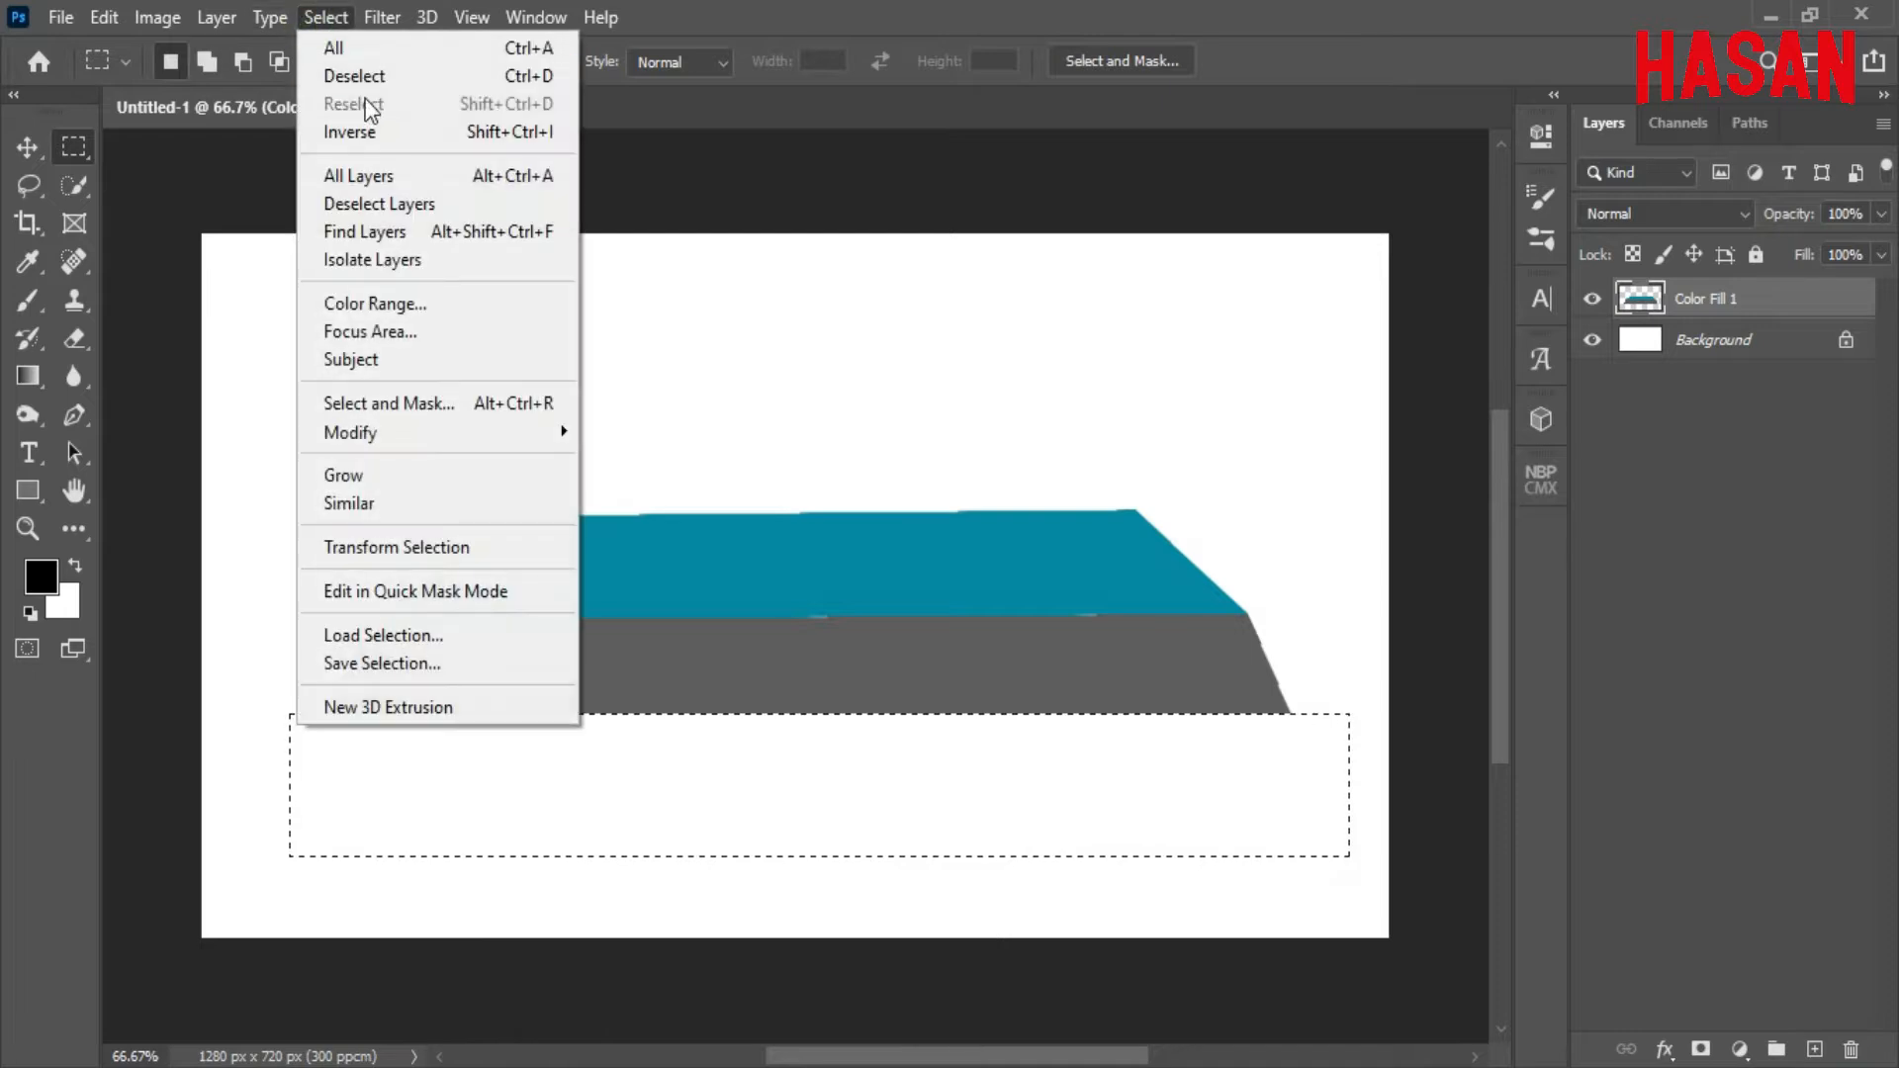
pyautogui.click(342, 76)
pyautogui.rightClick(1771, 298)
pyautogui.click(1610, 403)
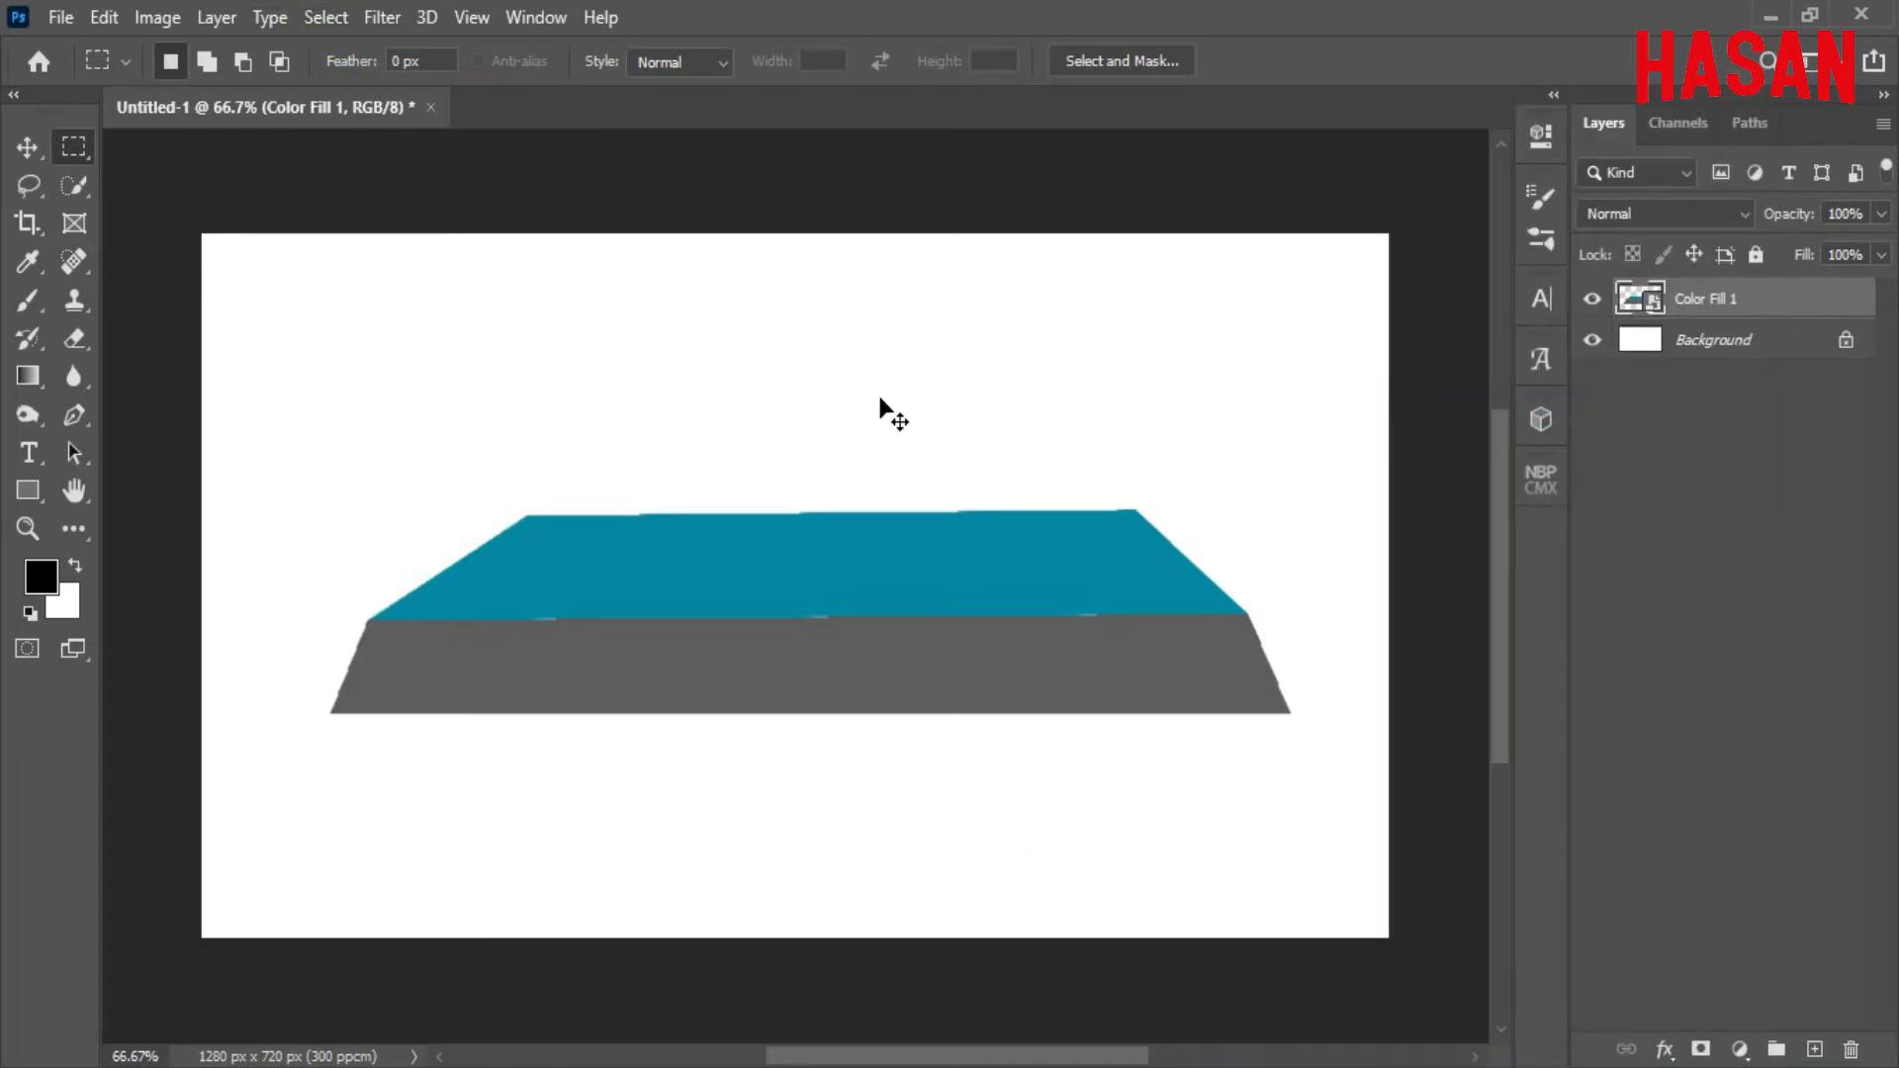
# Move the box lower on the canvas and copy the grass field from its open image onto the box.
pyautogui.press('v')
pyautogui.moveTo(839, 644); pyautogui.dragTo(839, 719)
pyautogui.moveTo(976, 1053)
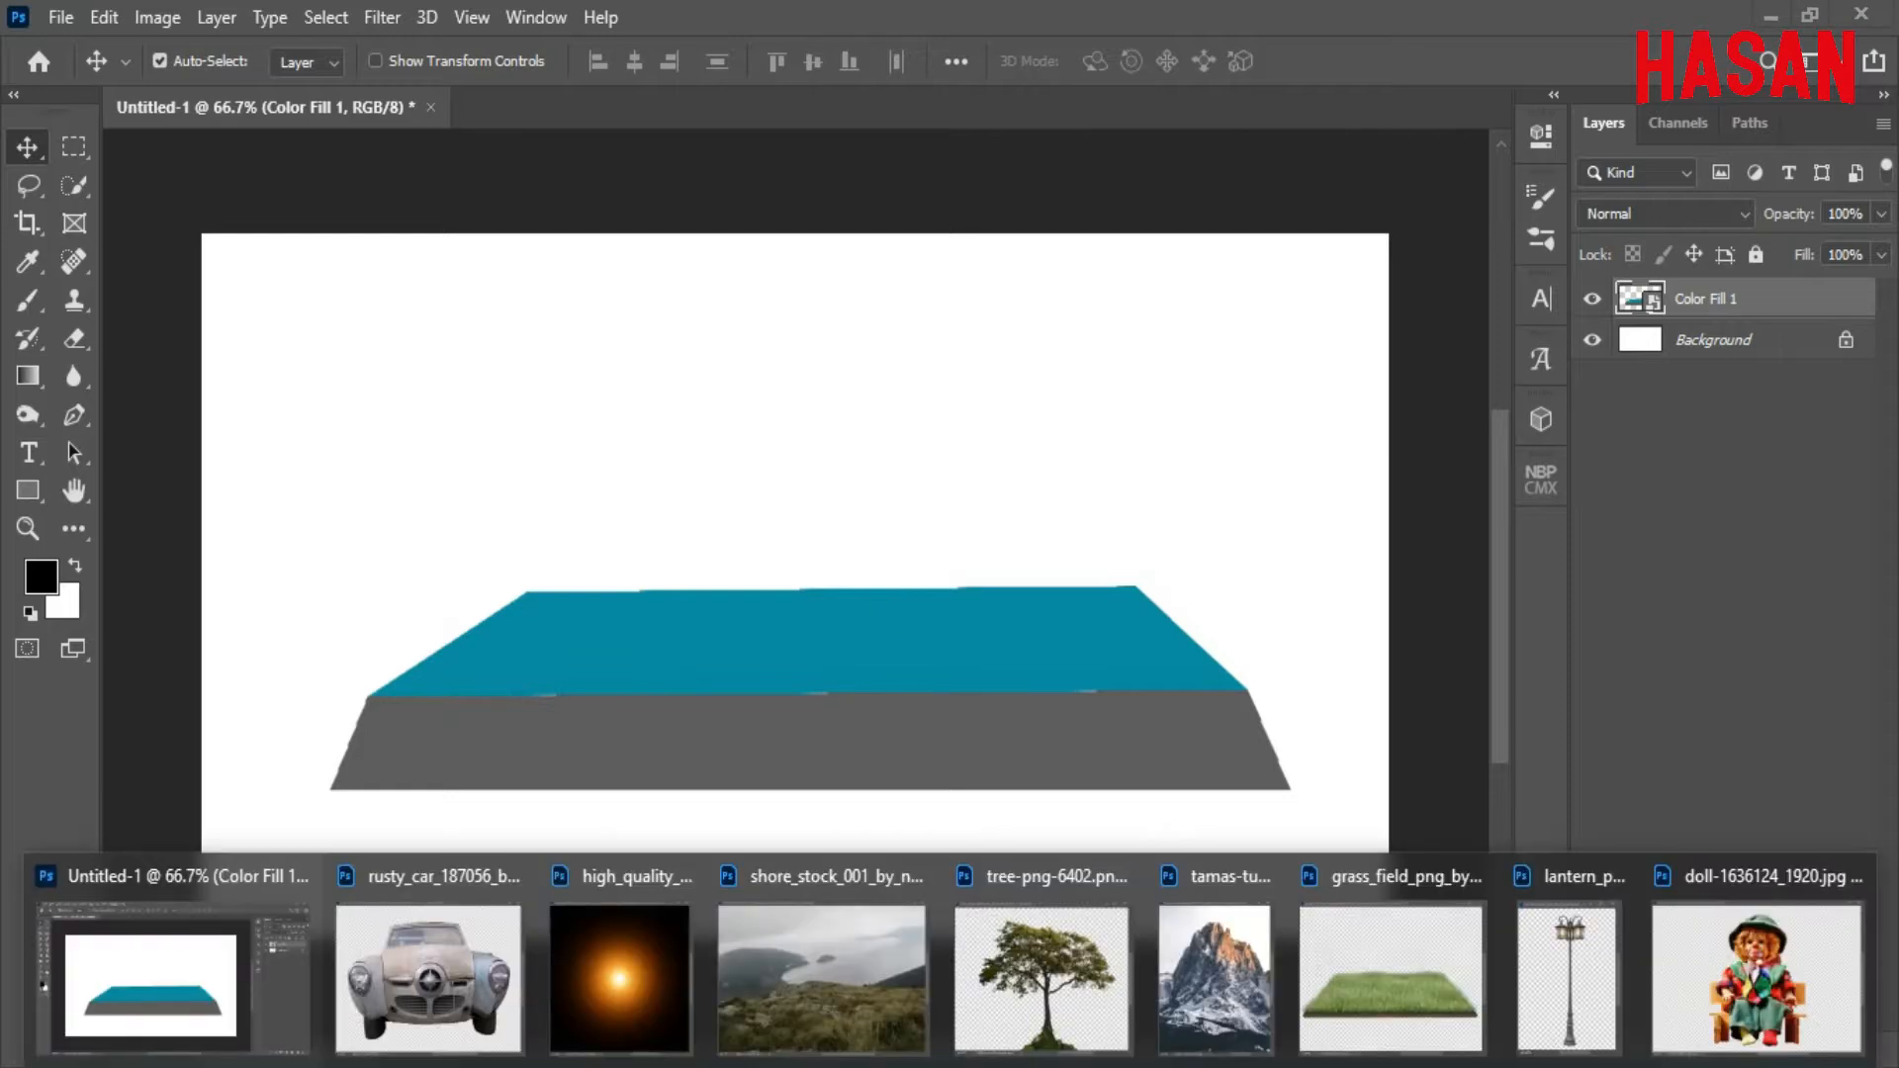
pyautogui.click(1363, 994)
pyautogui.moveTo(1394, 152); pyautogui.dragTo(1515, 99)
pyautogui.moveTo(1467, 547); pyautogui.dragTo(957, 564)
pyautogui.moveTo(1685, 97); pyautogui.dragTo(1557, 98)
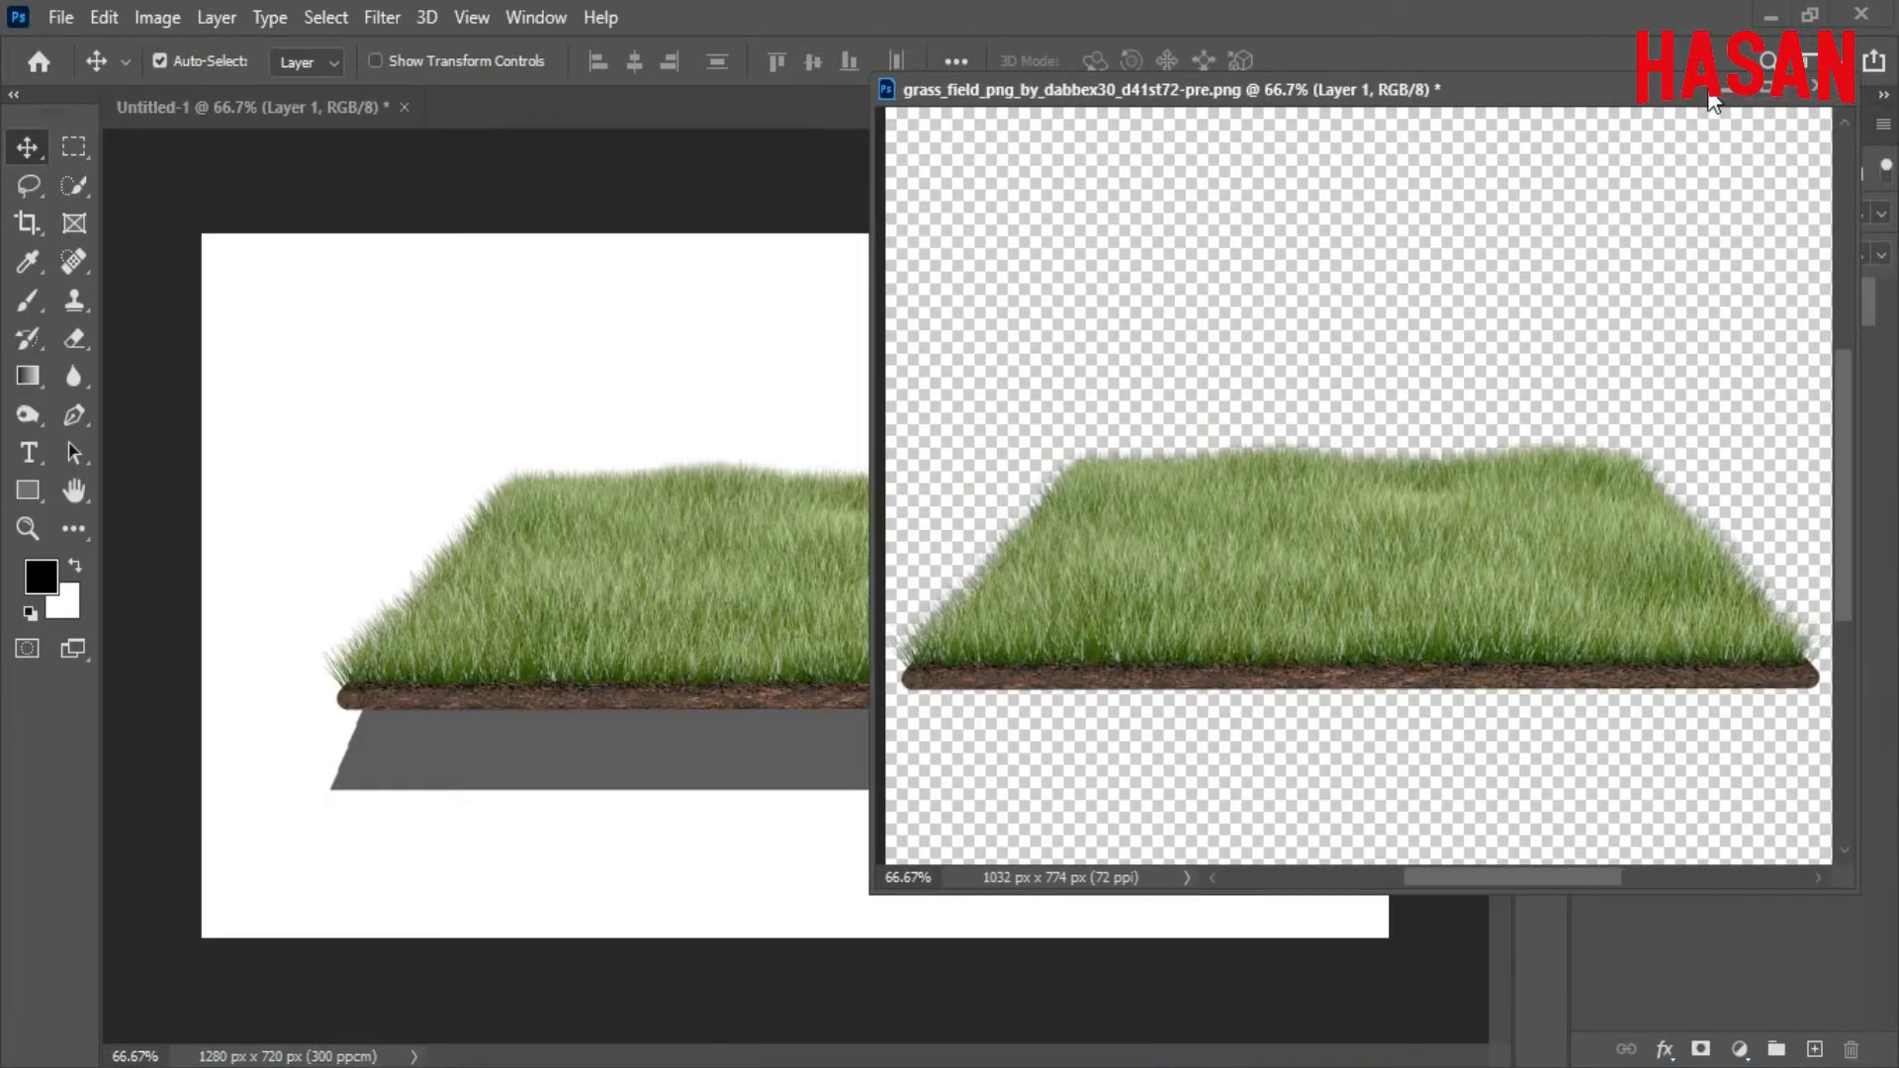
pyautogui.click(1725, 90)
# Scale the grass layer proportionally to about 8.09% and centre it at 640 px, 360 px over the box.
pyautogui.hotkey('ctrl', 't')
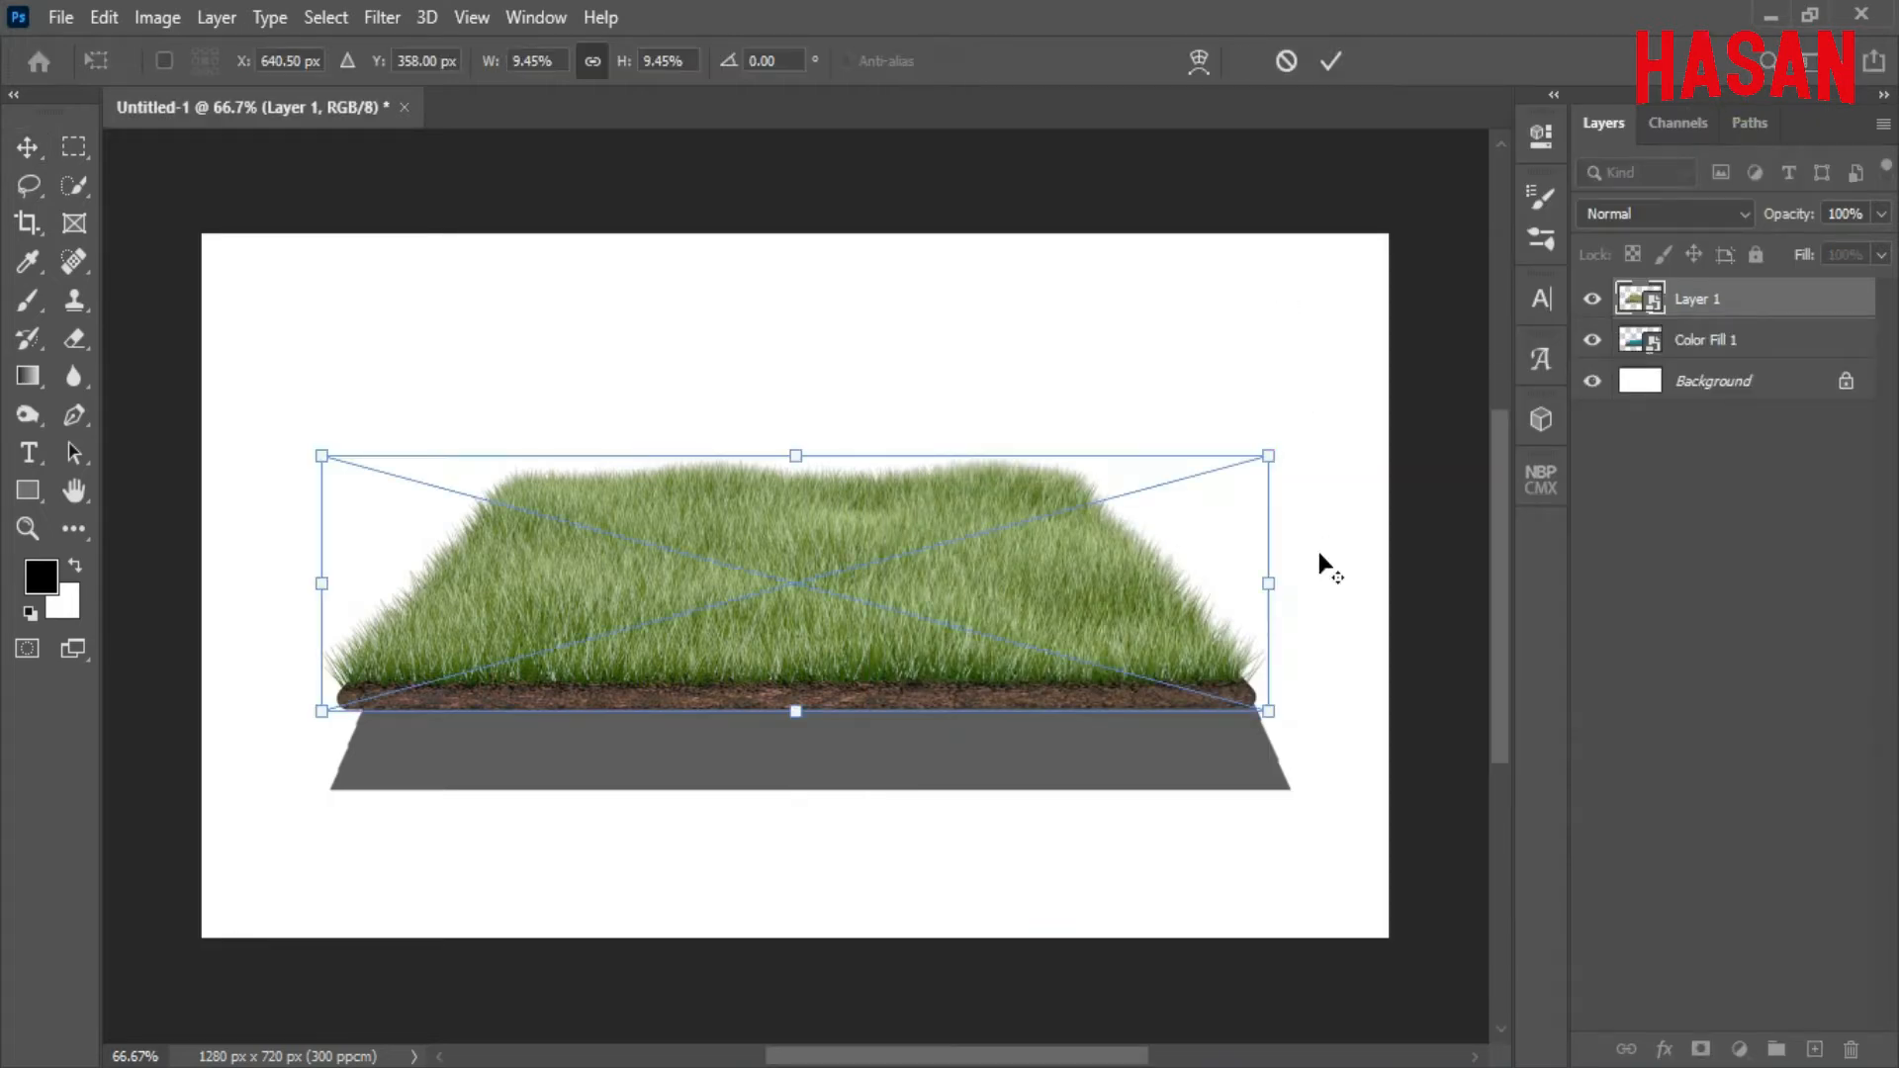
pyautogui.moveTo(1271, 580); pyautogui.dragTo(1208, 585)
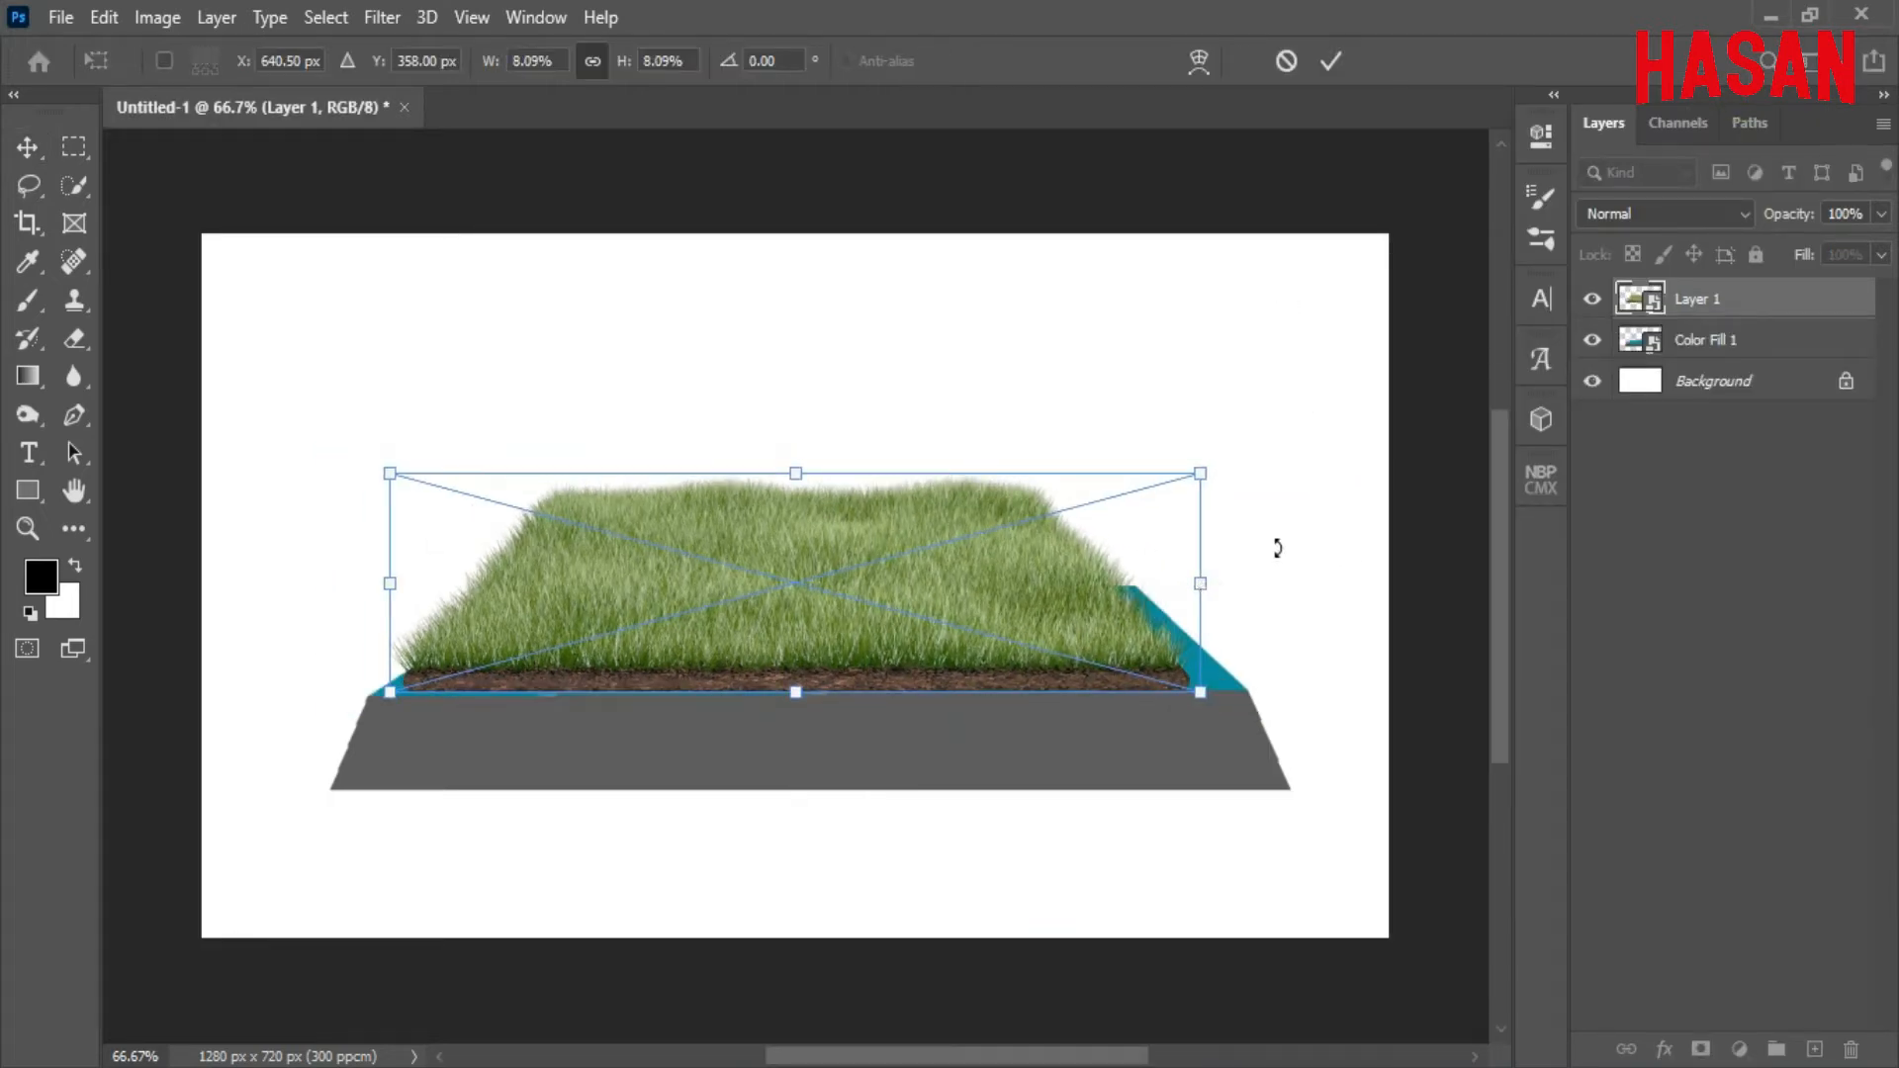
pyautogui.moveTo(910, 641); pyautogui.dragTo(909, 637)
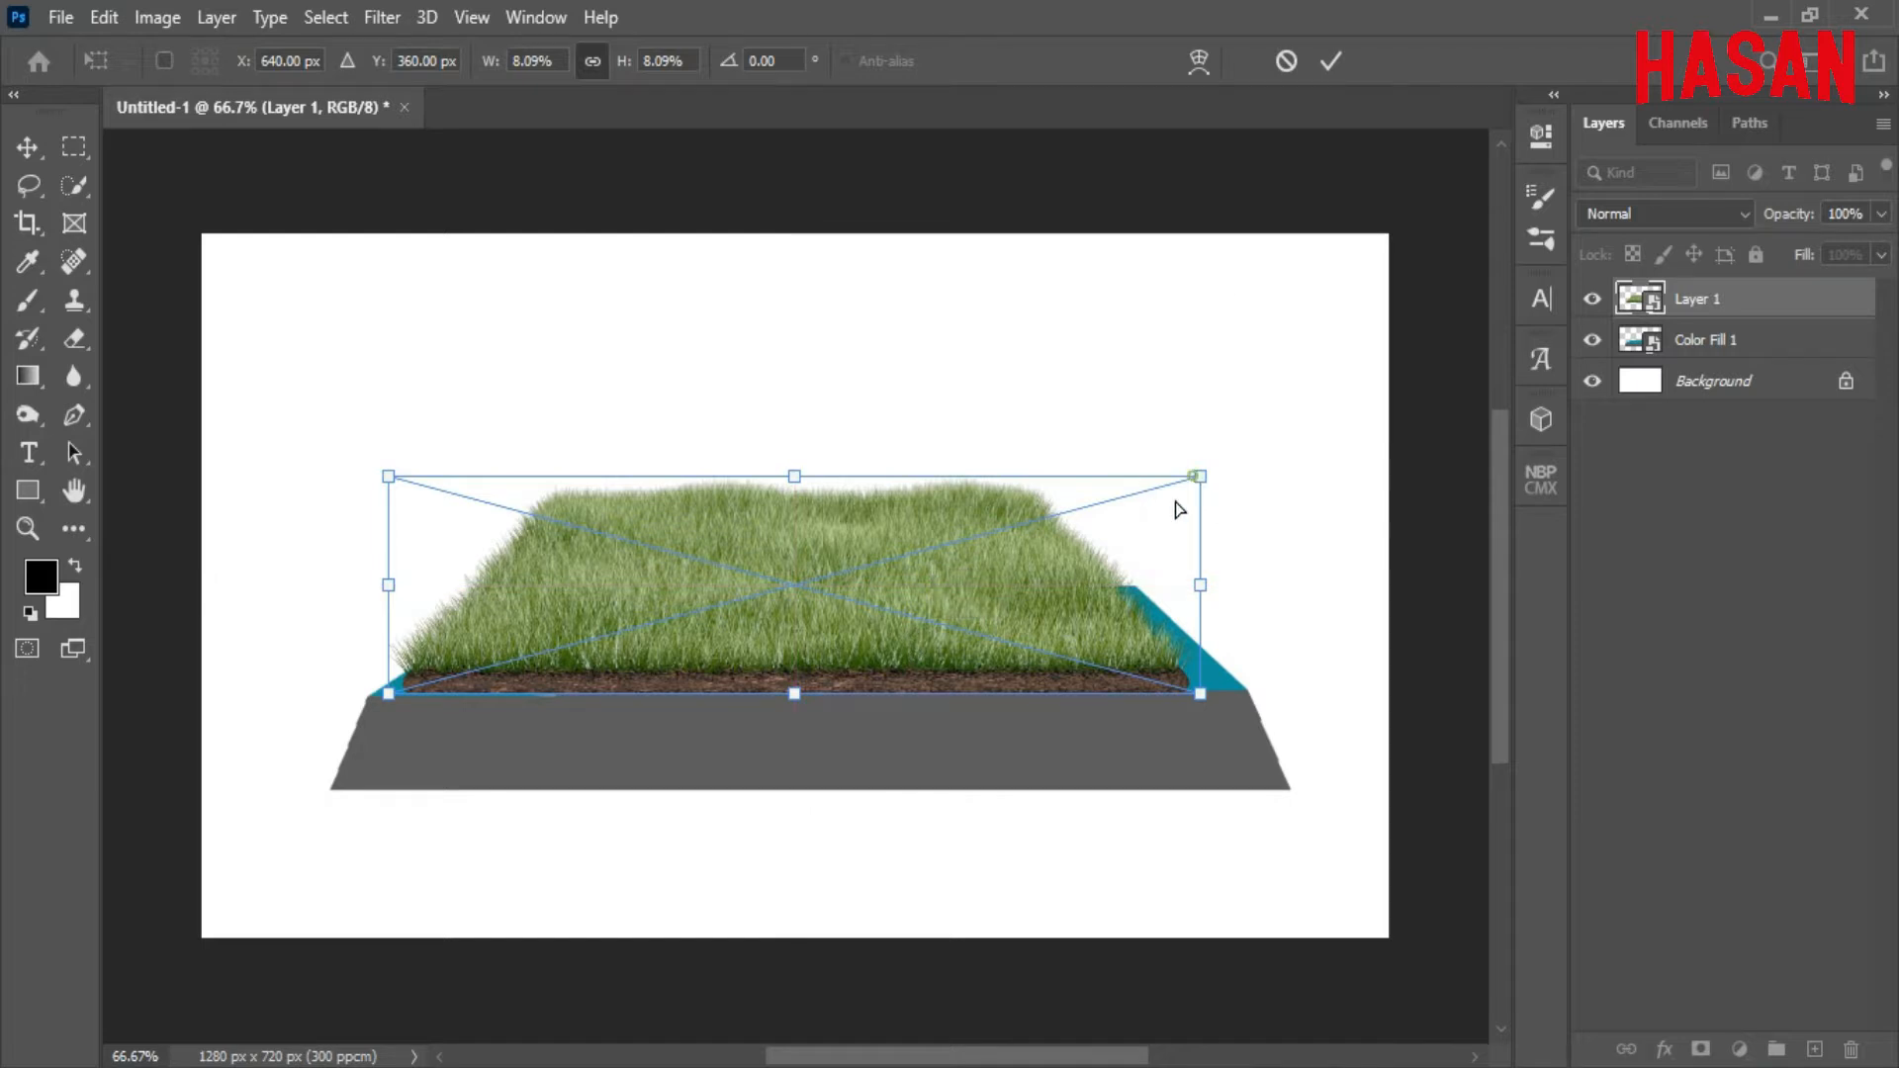
# Distort the grass layer by pulling its upper corners down and outward to match the box's teal top face.
pyautogui.moveTo(1199, 476); pyautogui.dragTo(1227, 598)
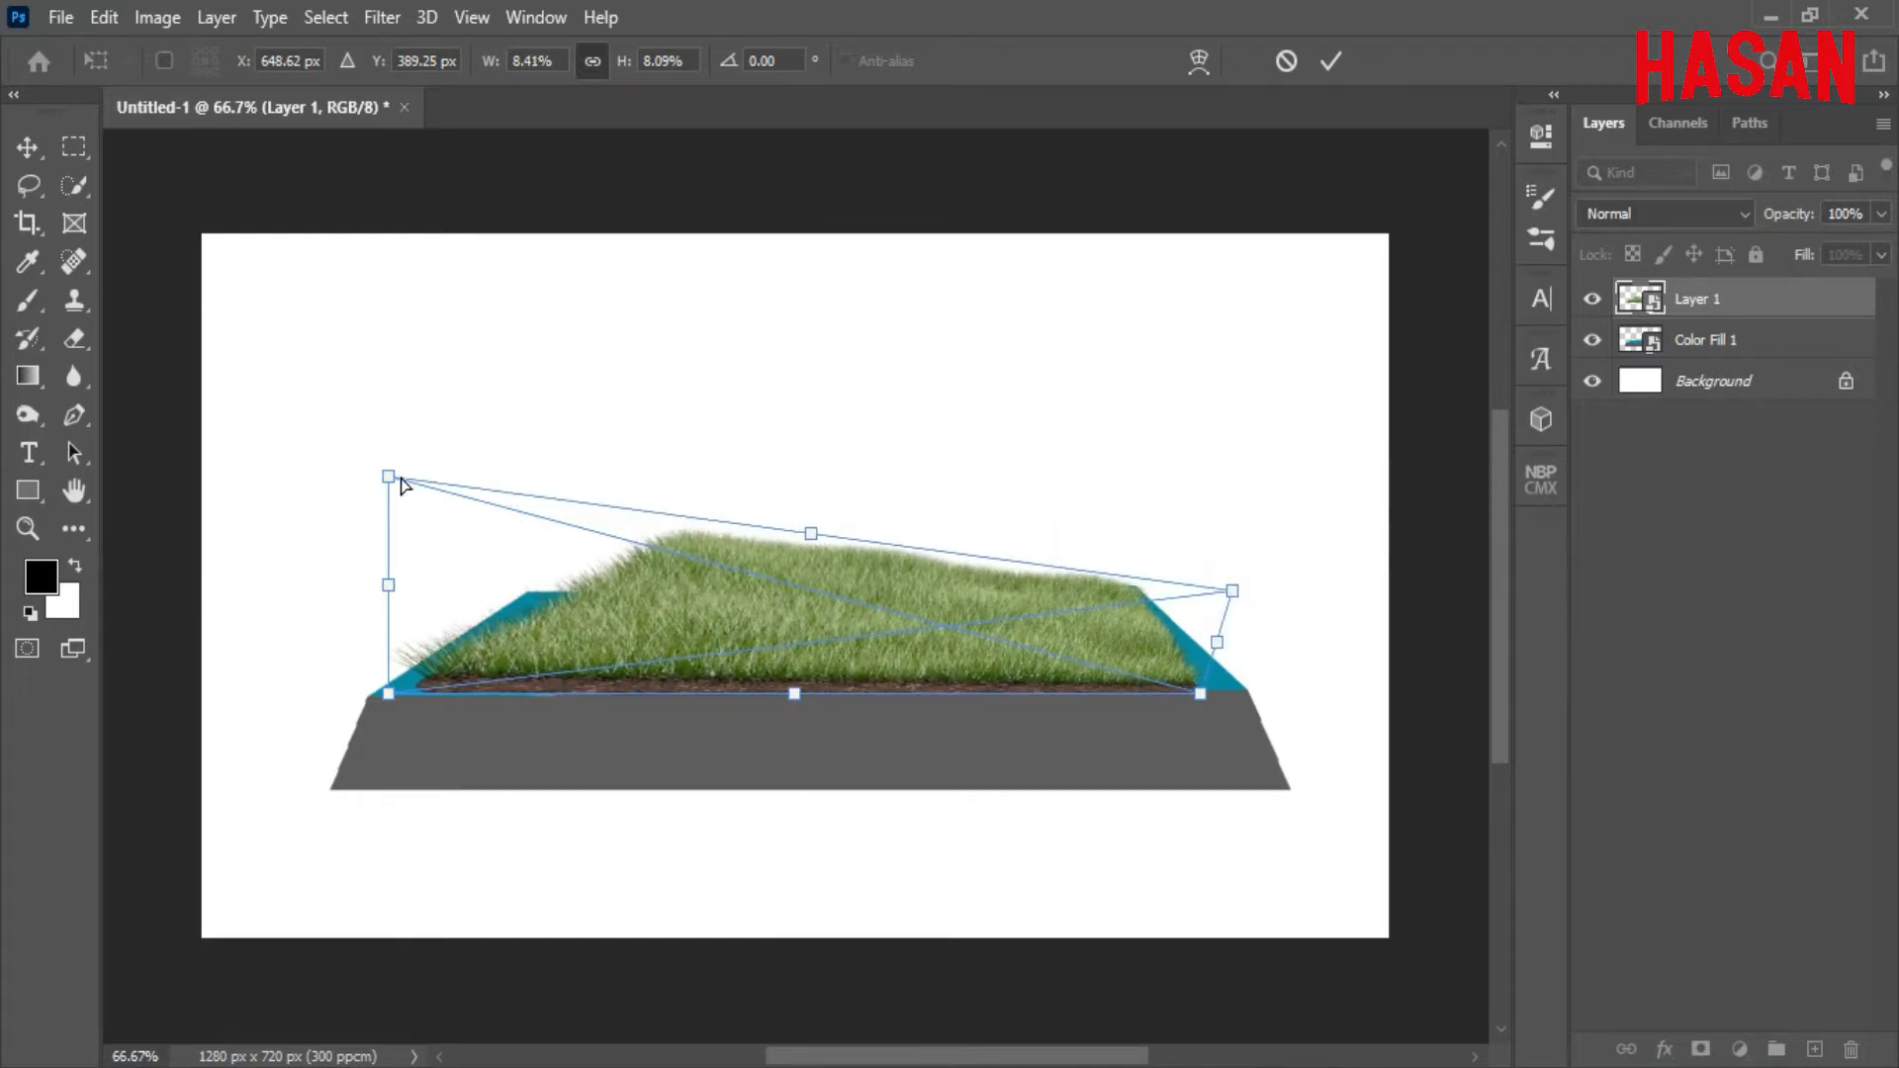
pyautogui.moveTo(389, 476); pyautogui.dragTo(313, 574)
pyautogui.moveTo(1248, 609); pyautogui.dragTo(1339, 578)
pyautogui.moveTo(1177, 599); pyautogui.dragTo(1157, 650)
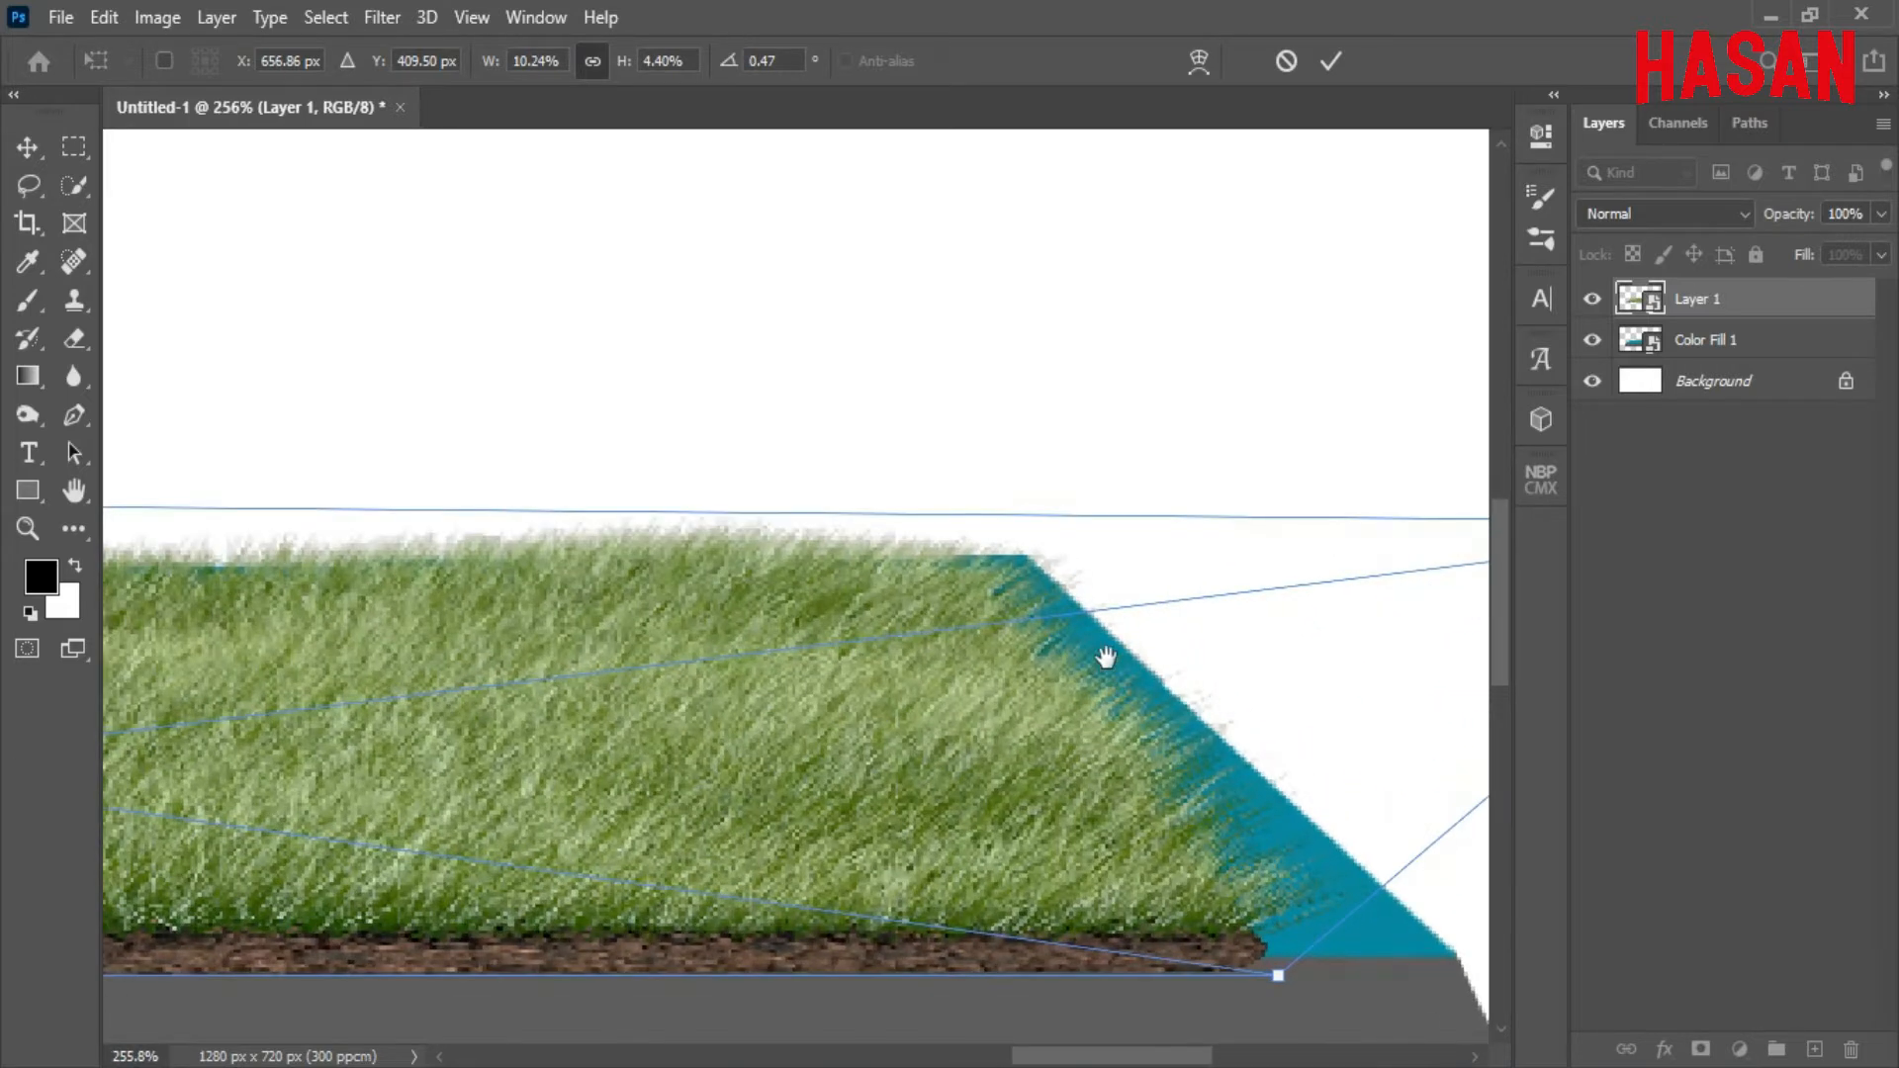
pyautogui.moveTo(1357, 575); pyautogui.dragTo(1475, 566)
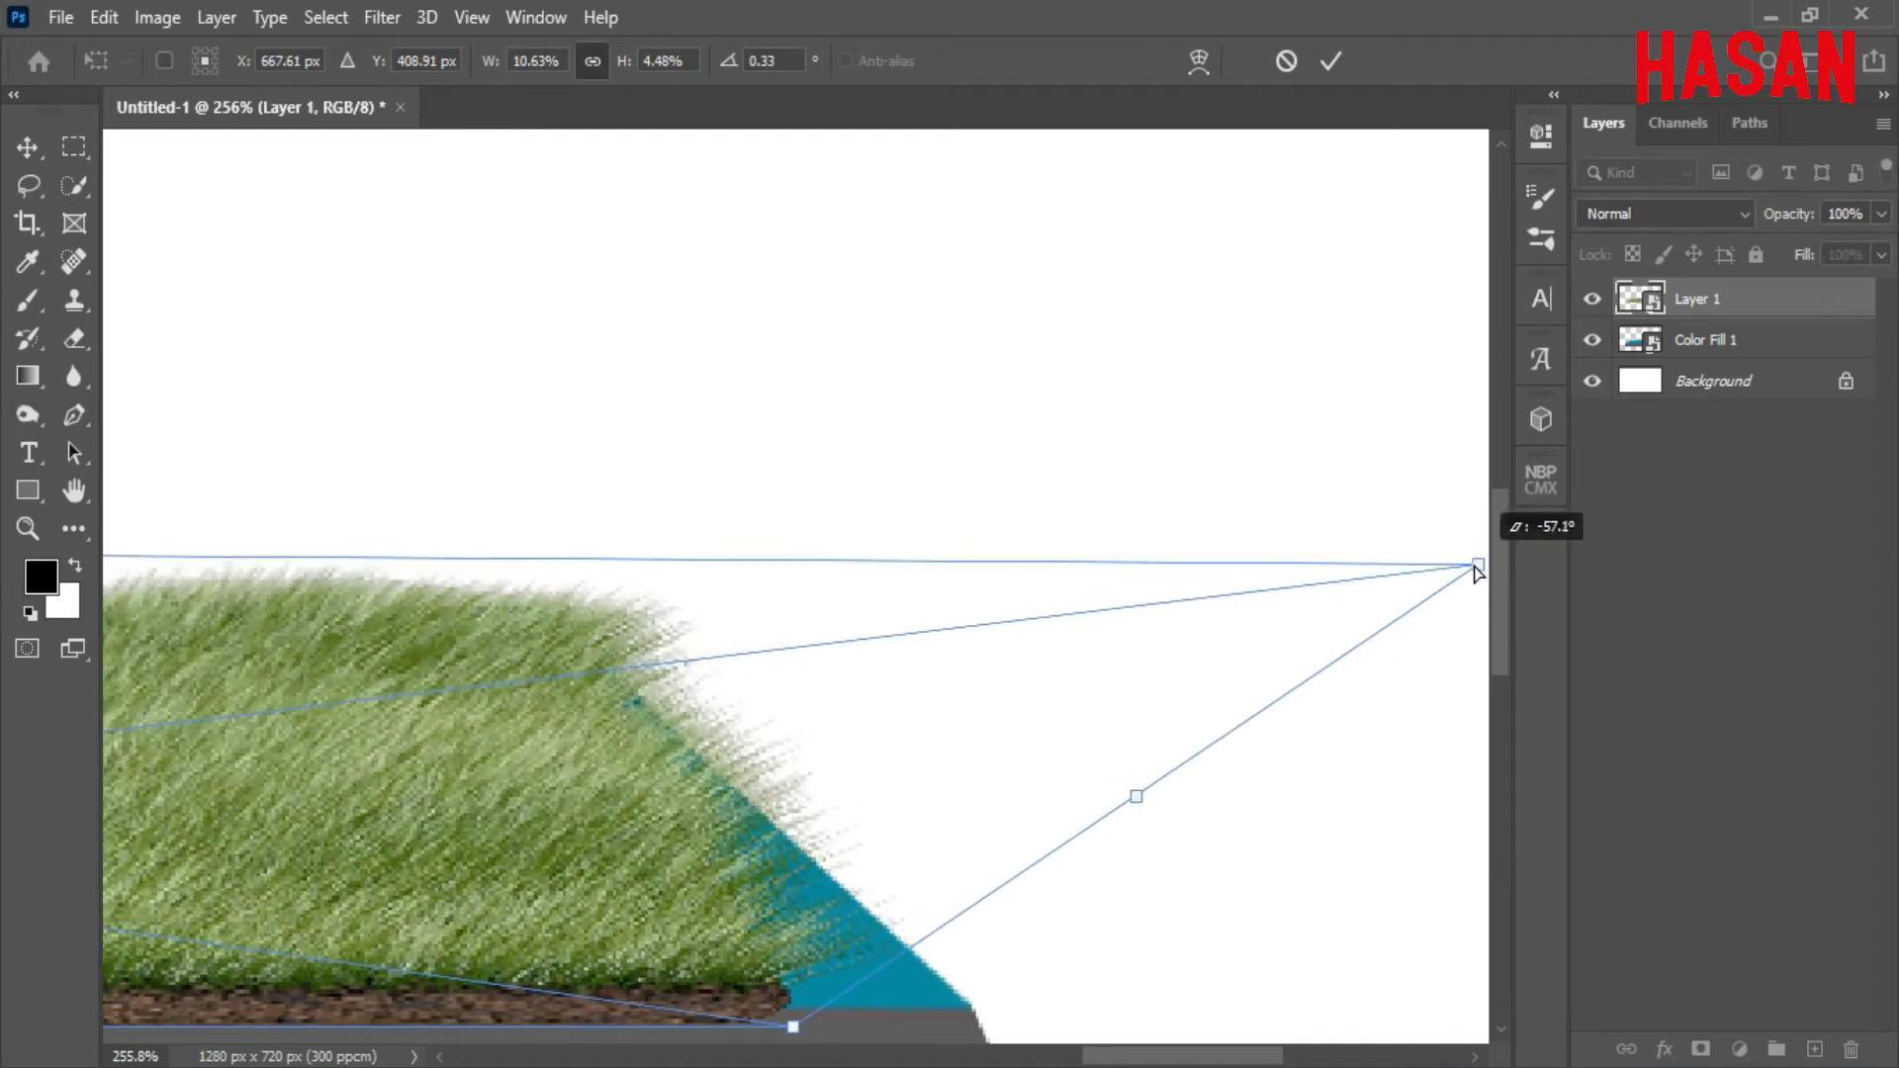
# Stretch the grass's lower corners to the ends of the box's front edge, adjust its upper-left corner and apply the transform.
pyautogui.scroll(-2, 959, 667)
pyautogui.moveTo(797, 889); pyautogui.dragTo(1008, 881)
pyautogui.hscroll(-10, 458, 776)
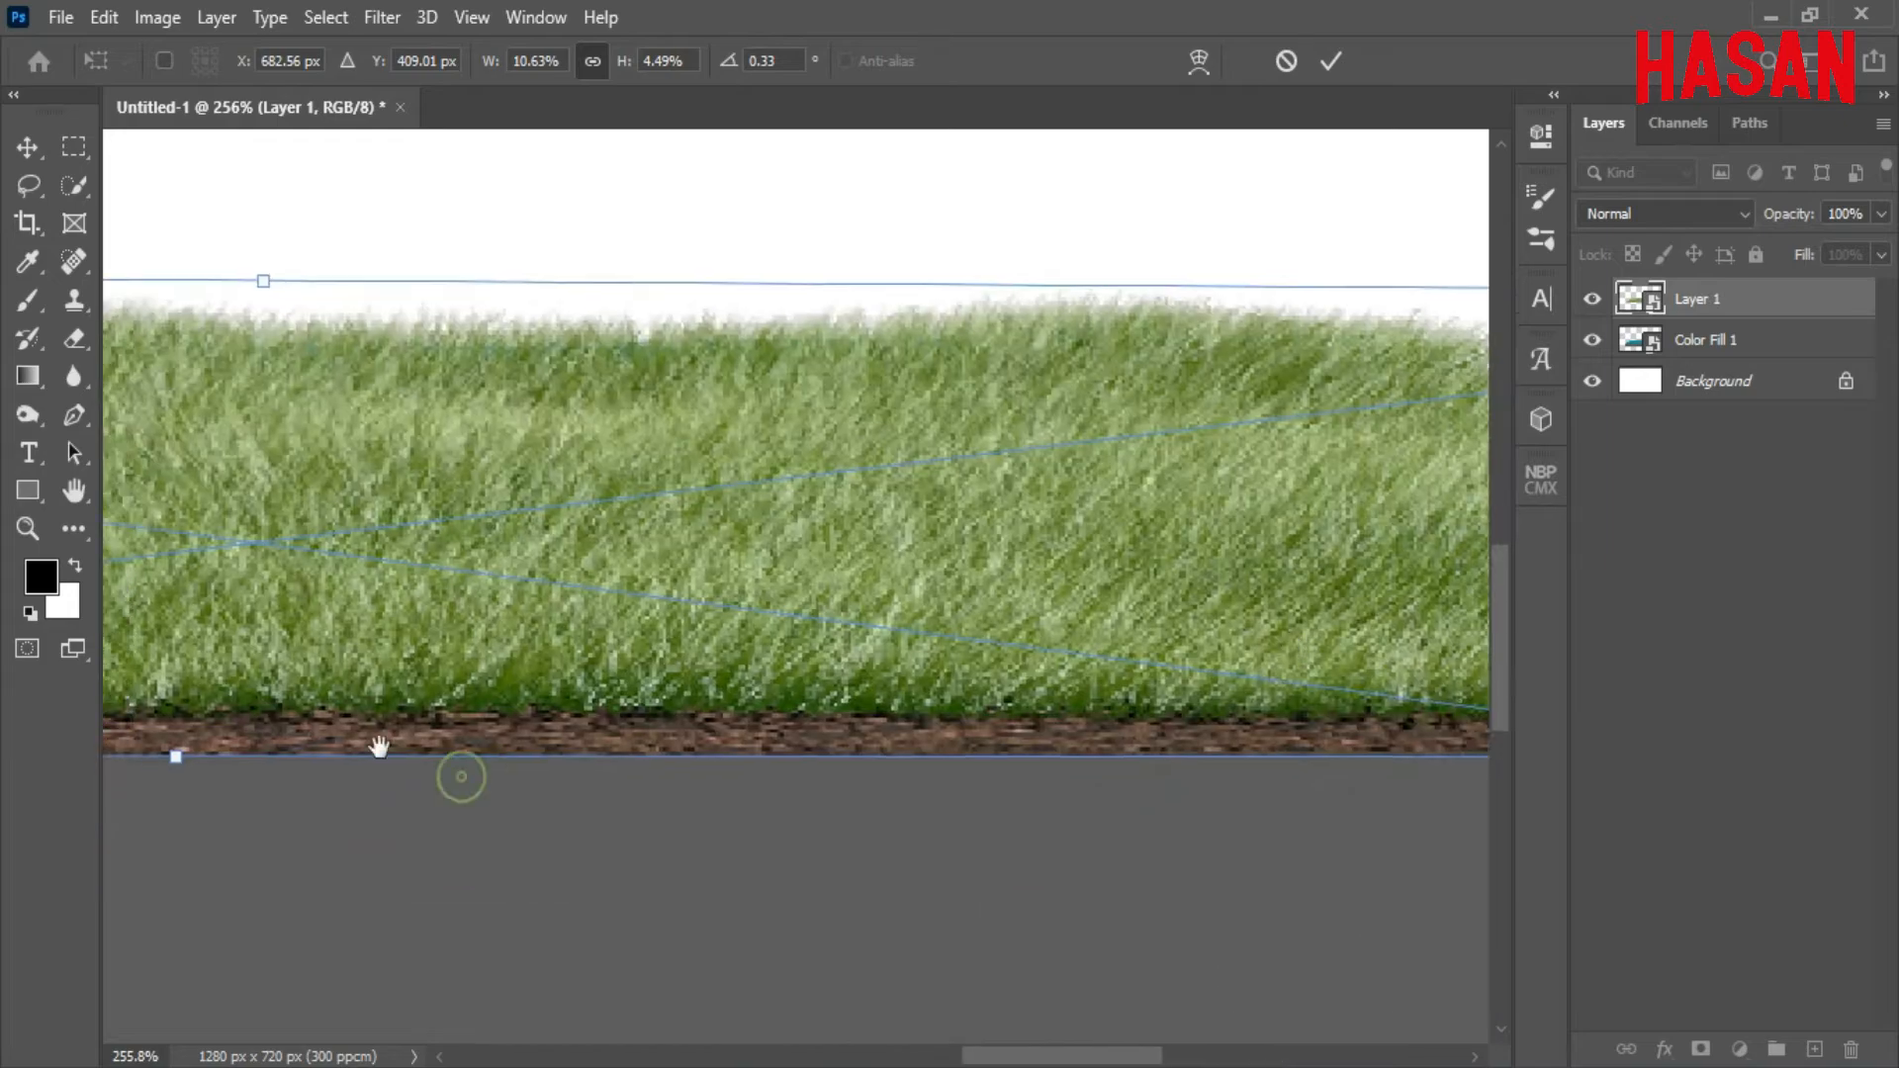
pyautogui.scroll(-1, 310, 819)
pyautogui.moveTo(338, 824); pyautogui.dragTo(196, 843)
pyautogui.hscroll(-3, 729, 614)
pyautogui.scroll(4, 729, 614)
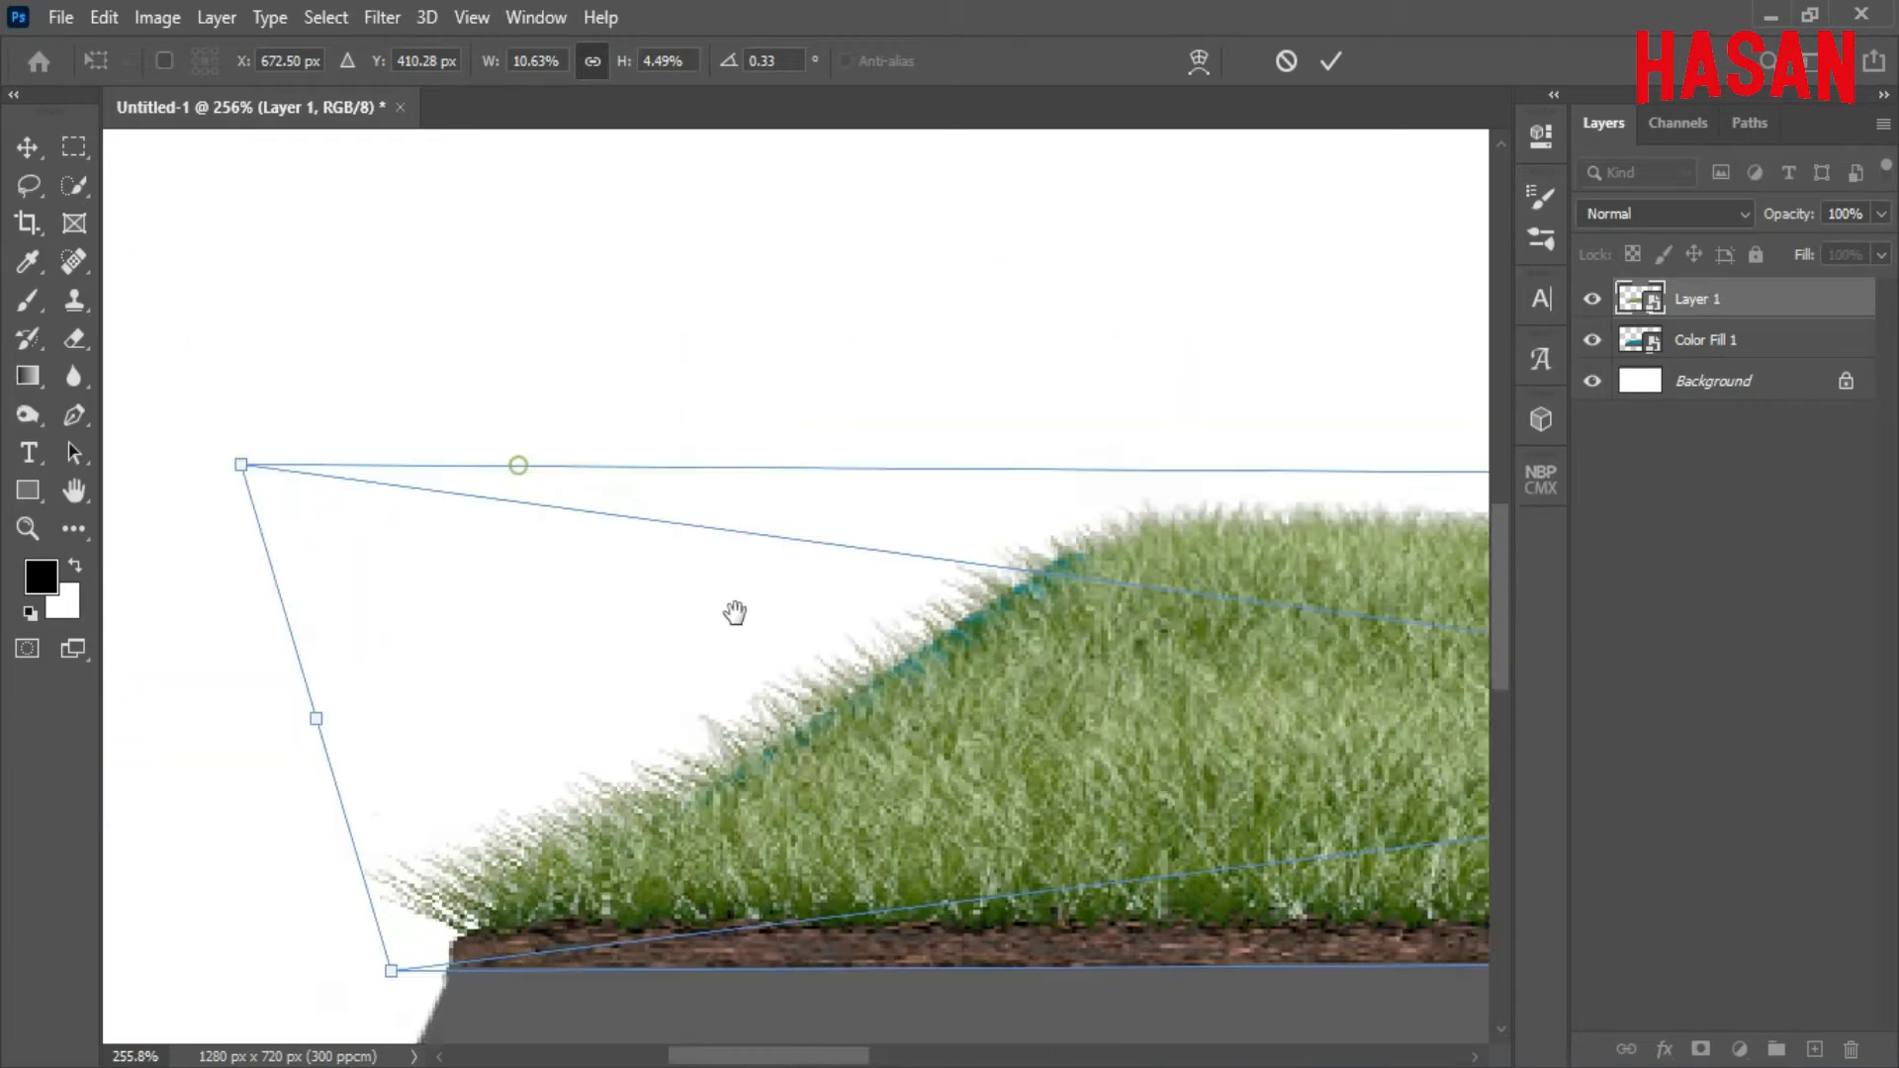
pyautogui.moveTo(214, 544); pyautogui.dragTo(161, 521)
pyautogui.click(1325, 63)
pyautogui.hotkey('ctrl', '0')
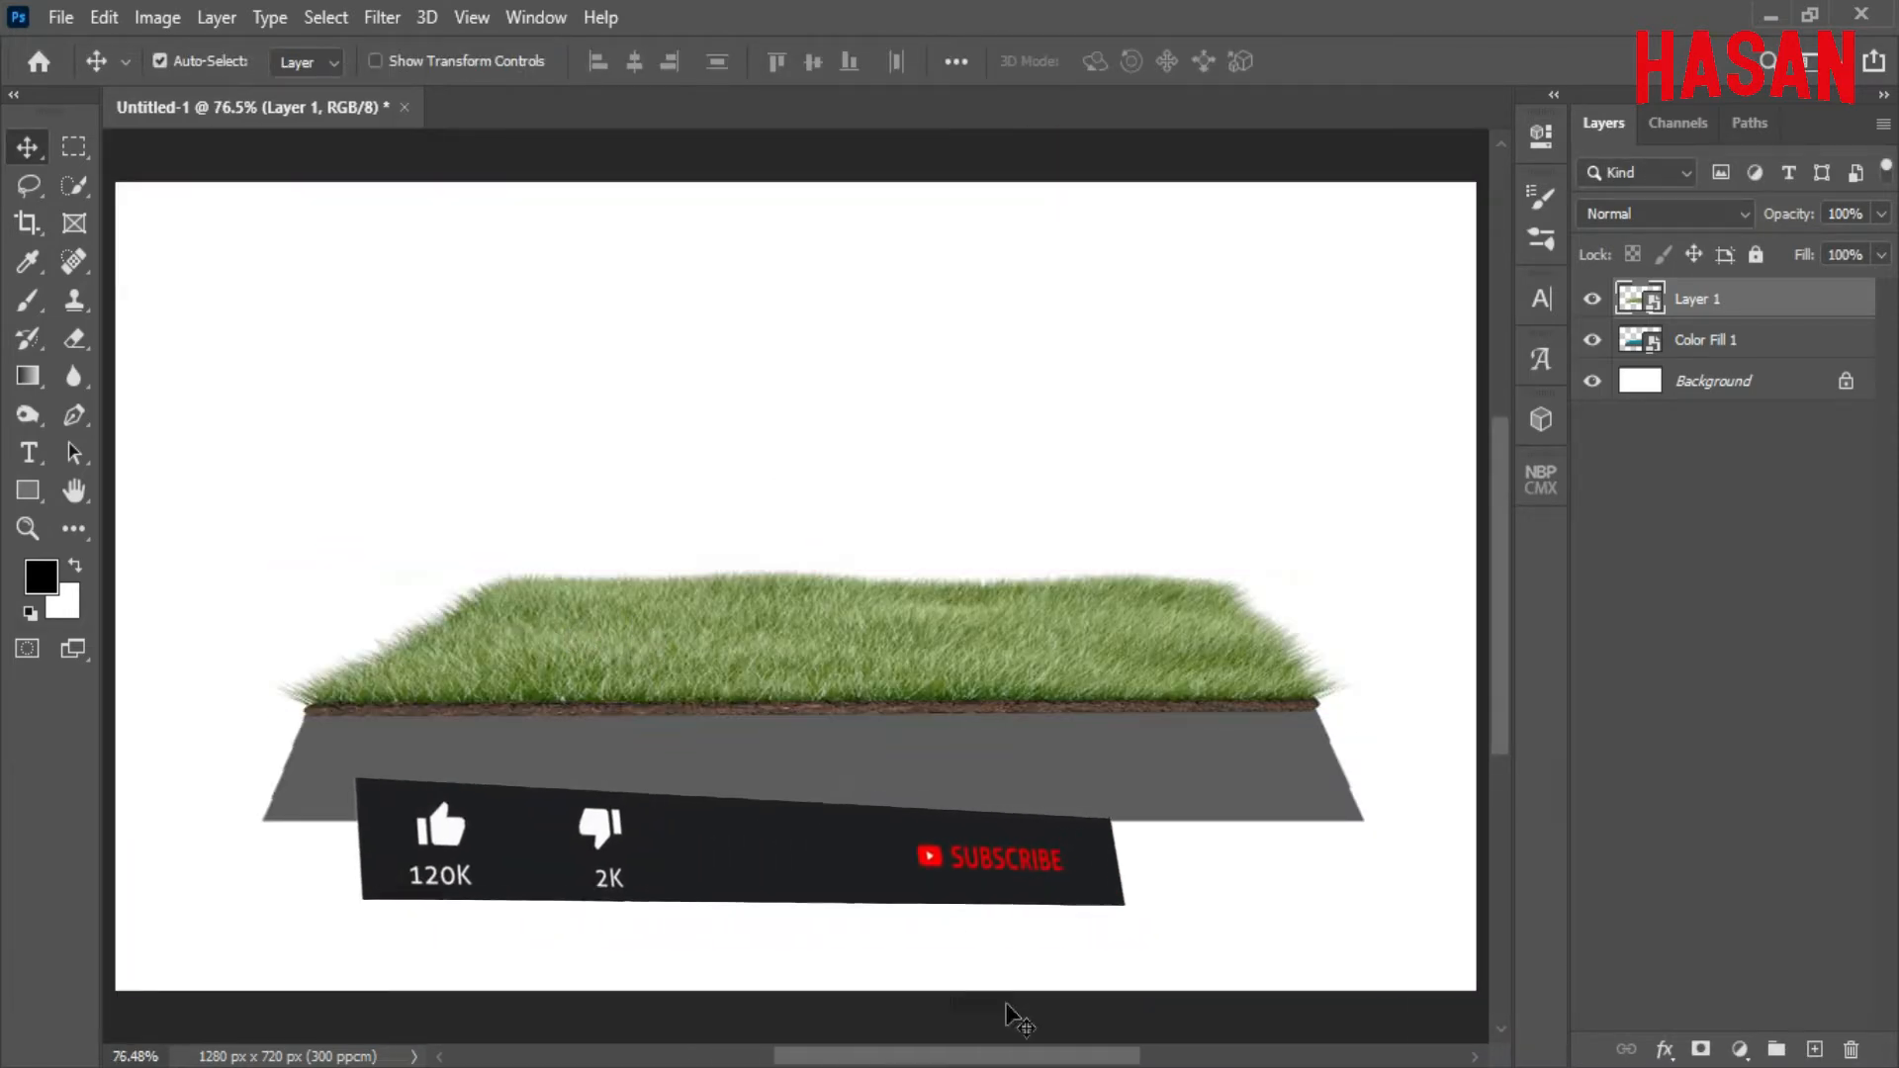
# Switch to the mountain photo and paint a Quick Selection over the peak and upper slopes.
pyautogui.moveTo(1009, 1065)
pyautogui.click(1198, 951)
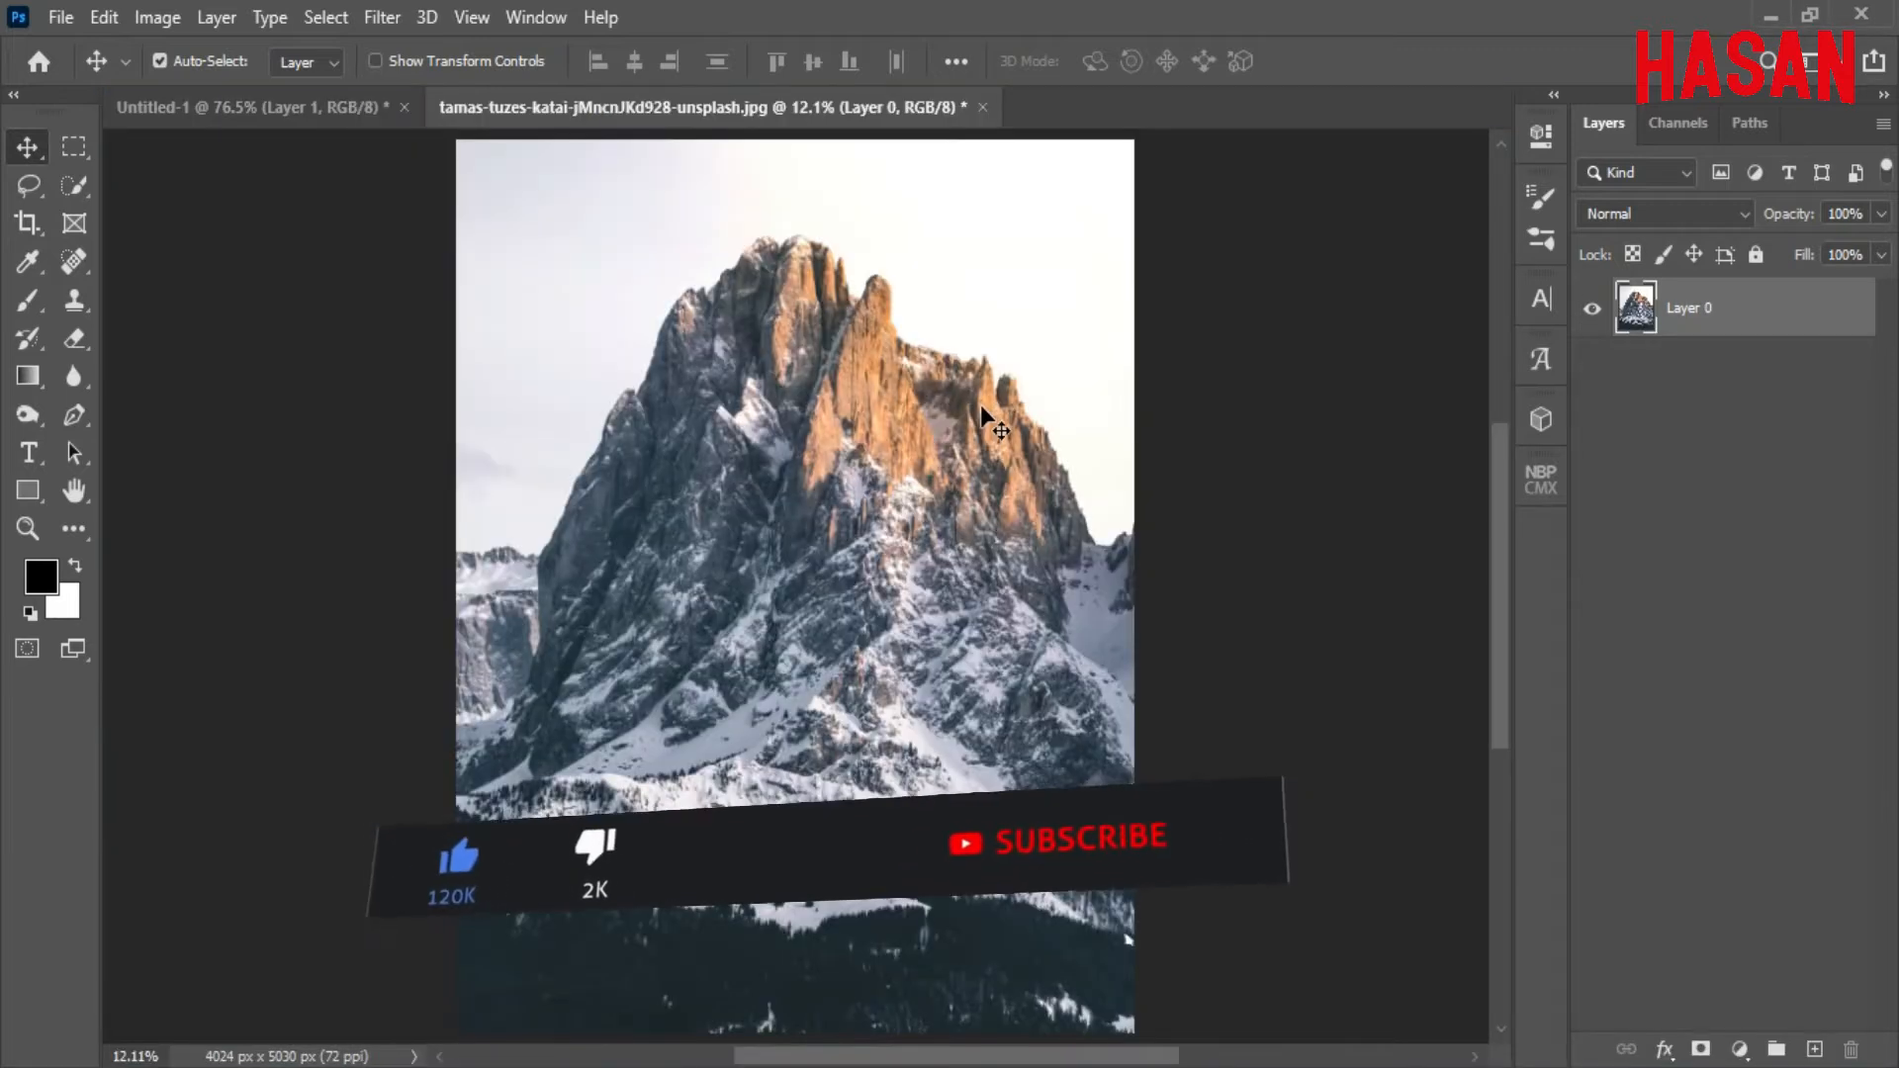
pyautogui.click(74, 186)
pyautogui.rightClick(74, 186)
pyautogui.click(199, 211)
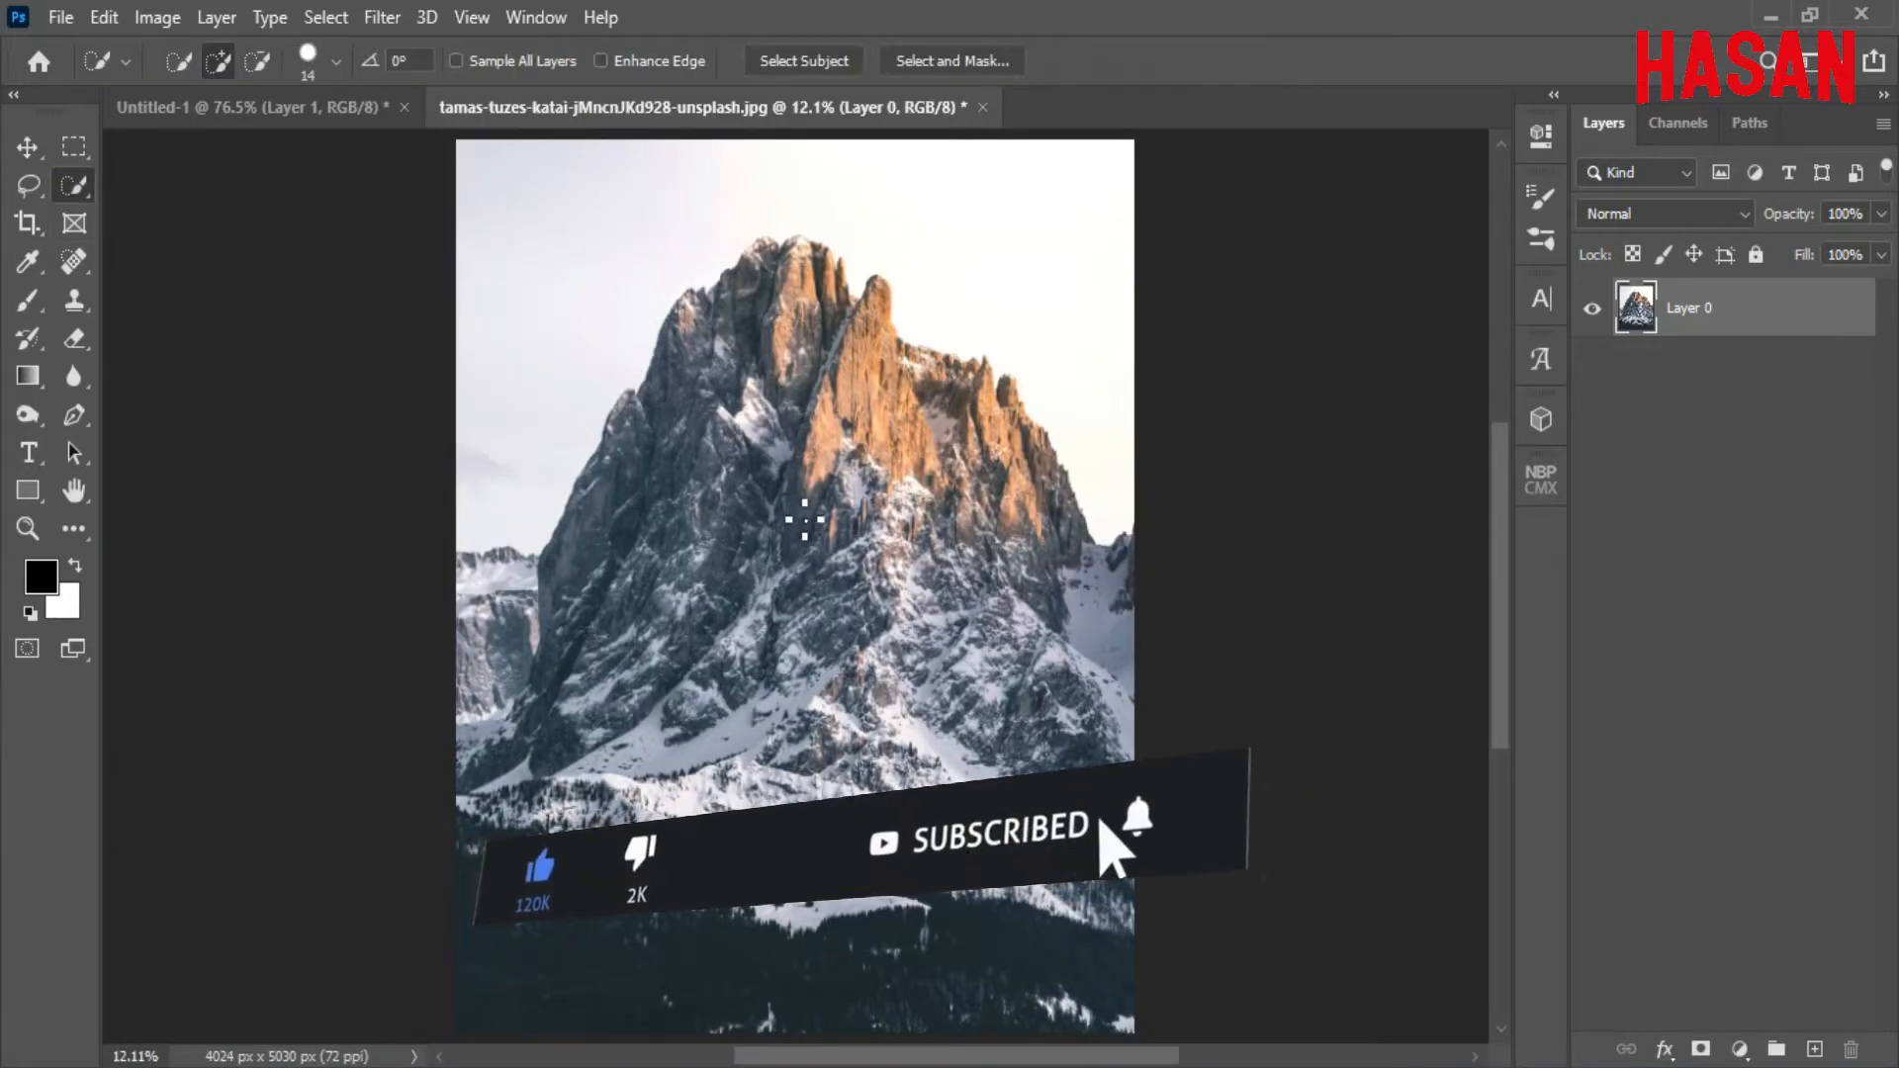
pyautogui.moveTo(773, 528)
pyautogui.mouseDown()
pyautogui.moveTo(811, 548)
pyautogui.moveTo(787, 542)
pyautogui.mouseUp()
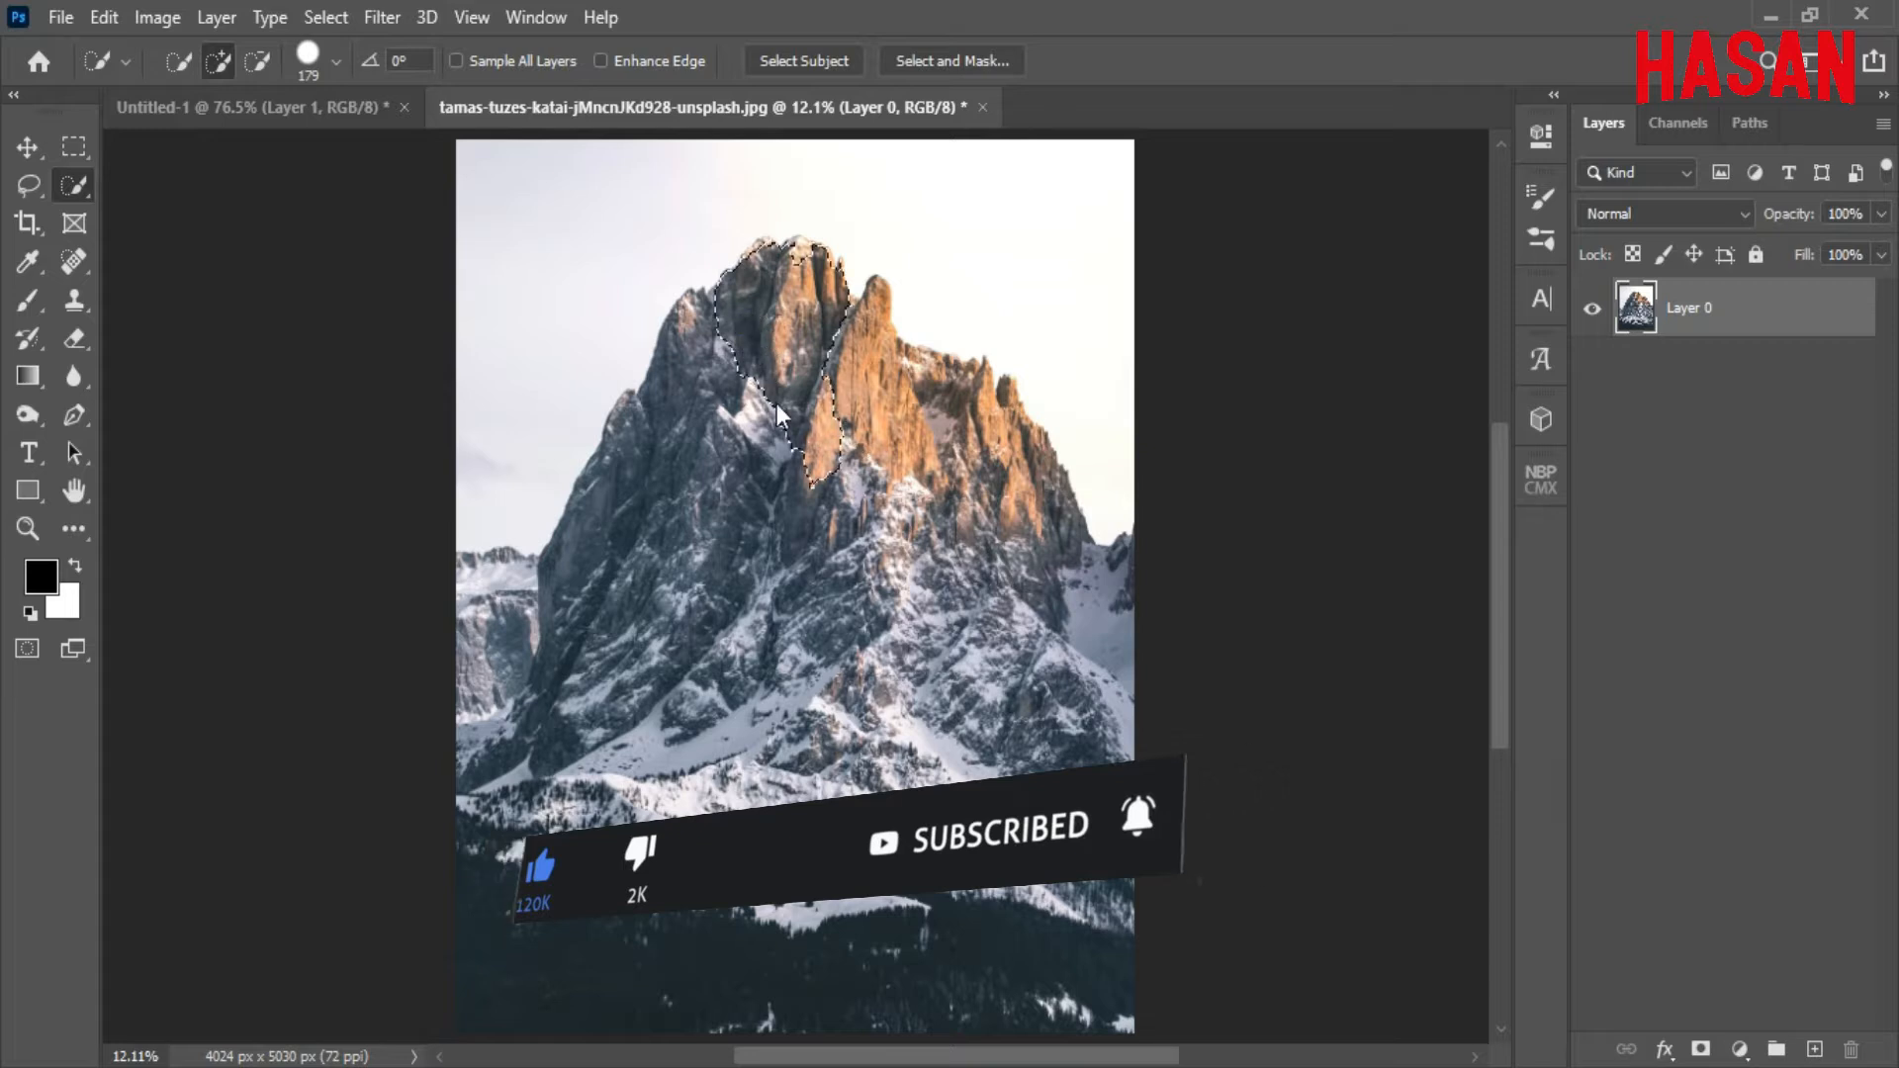
pyautogui.moveTo(764, 366); pyautogui.dragTo(731, 474)
pyautogui.moveTo(1016, 578); pyautogui.dragTo(941, 490)
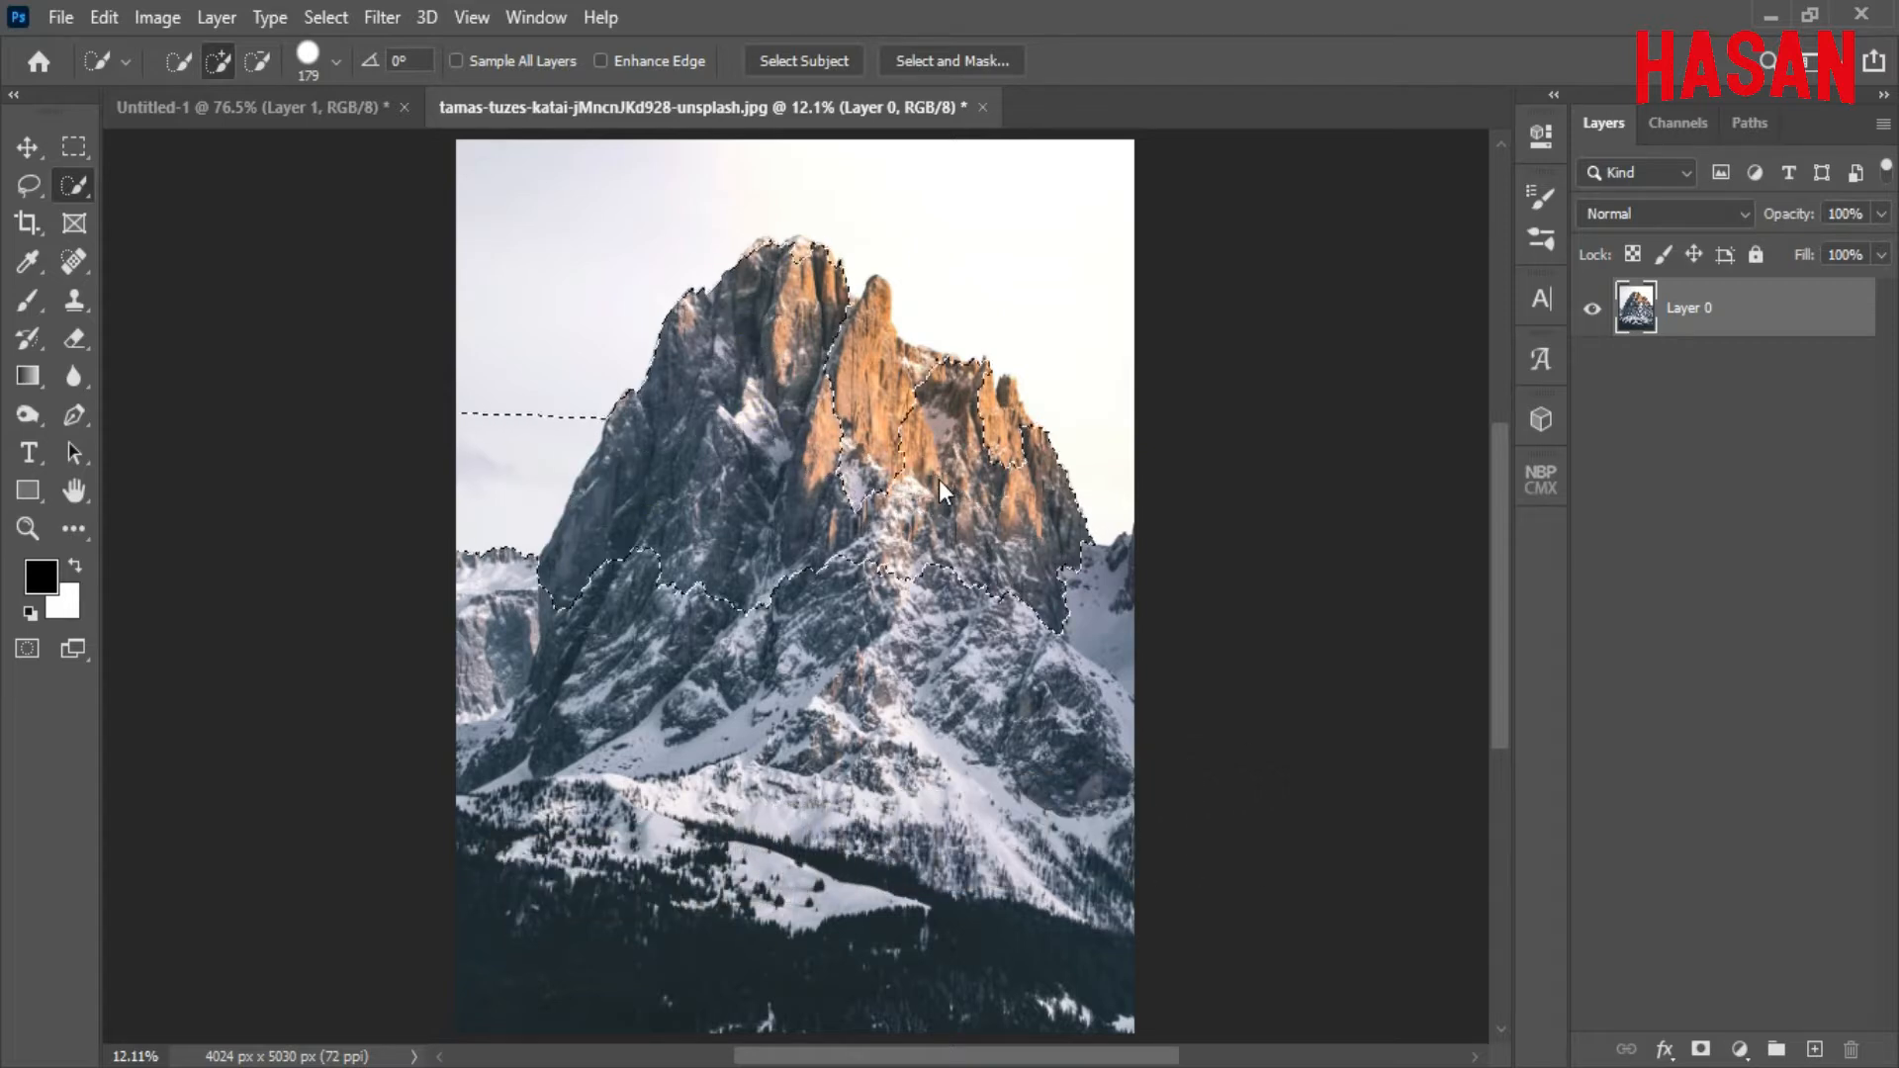
pyautogui.moveTo(843, 371); pyautogui.dragTo(858, 381)
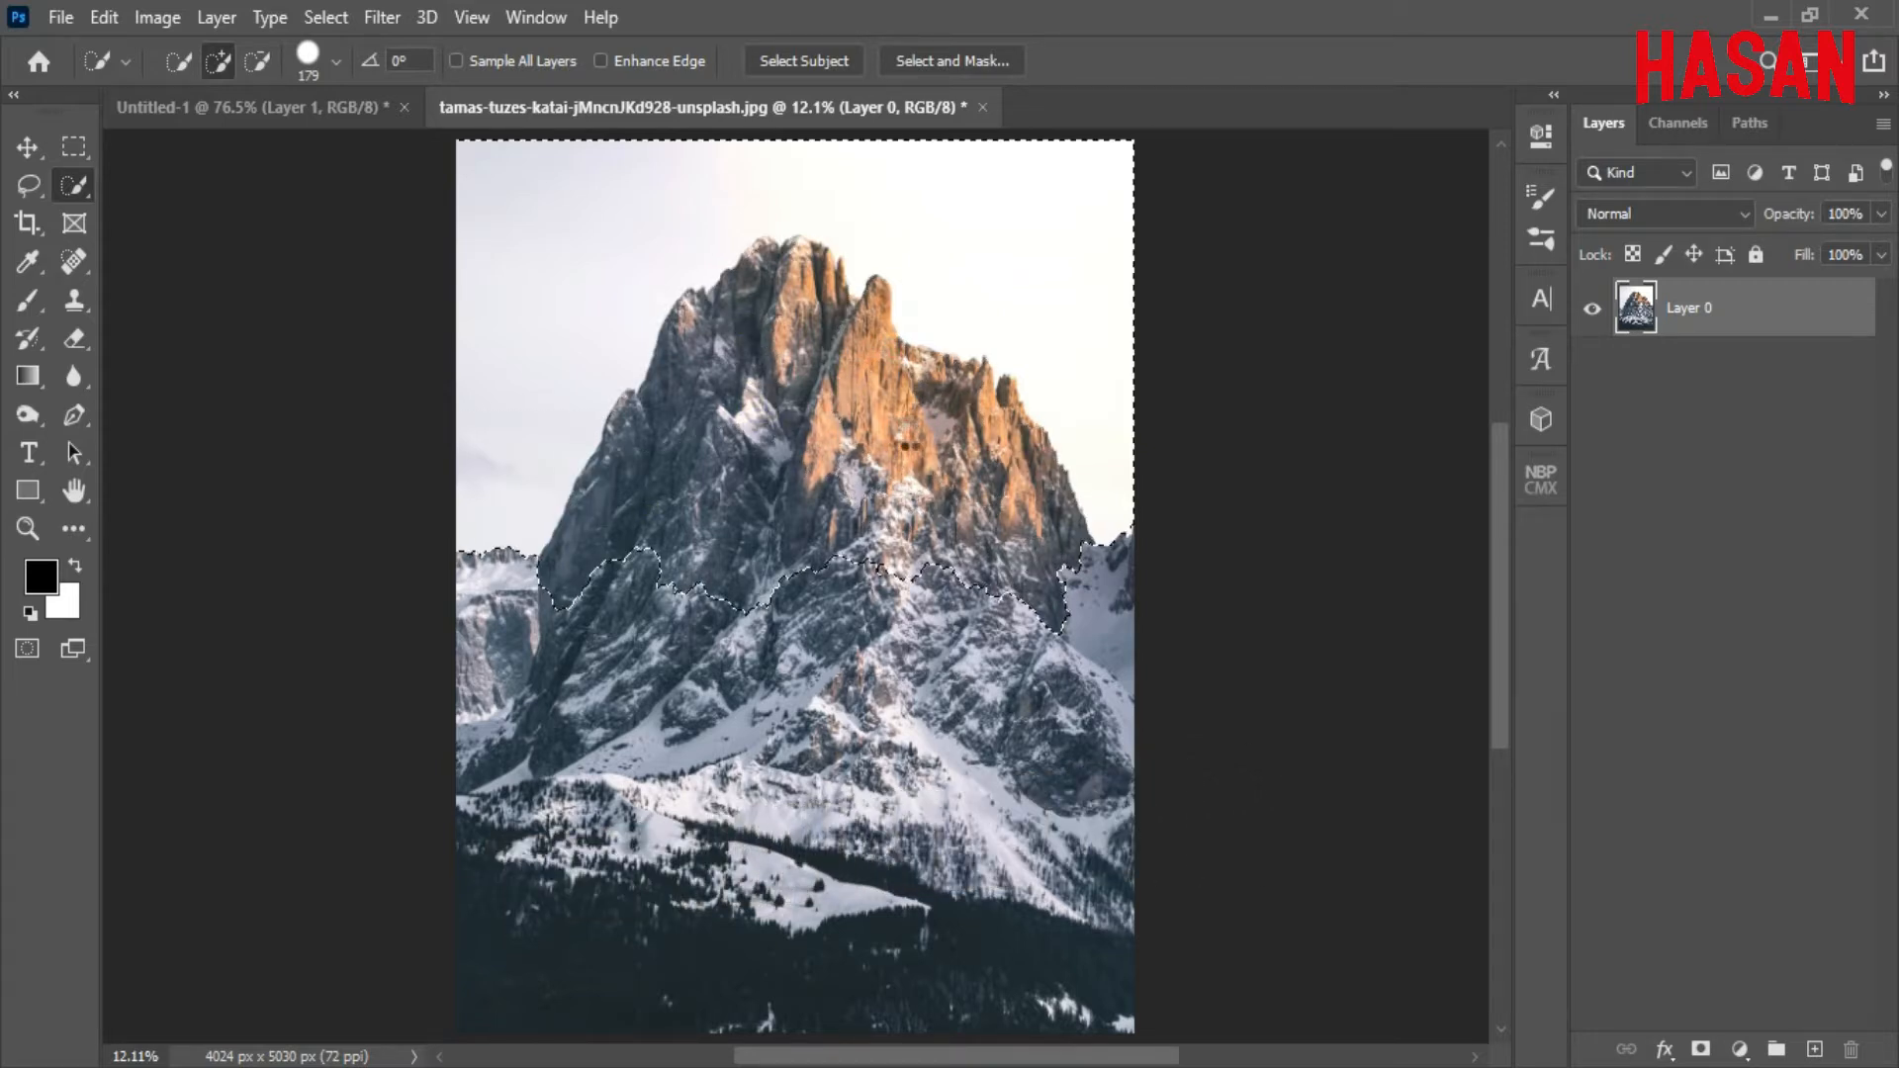
# Subtract the sky right of the peak from the selection and extend it over the snowy slope on the mountain's right.
pyautogui.scroll(3, 1013, 391)
pyautogui.moveTo(1014, 391); pyautogui.dragTo(1034, 528)
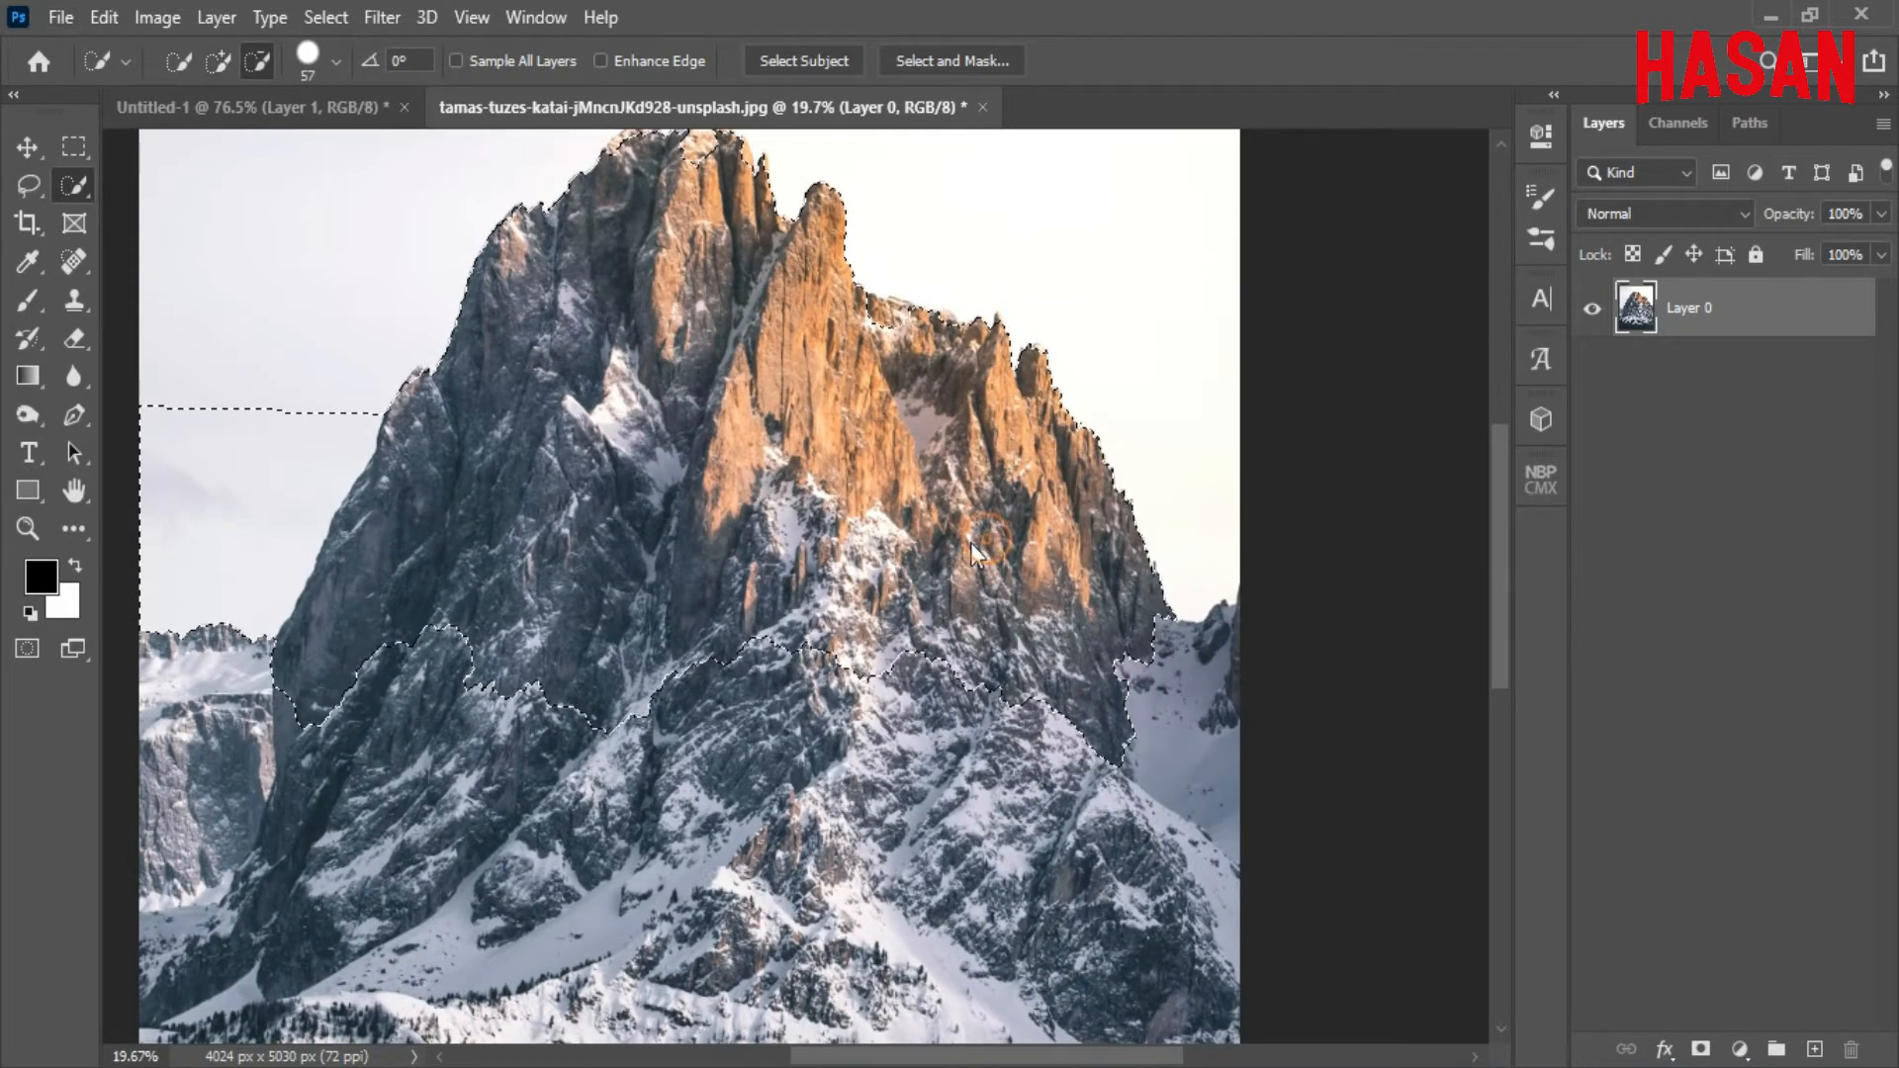
pyautogui.scroll(-2, 1009, 529)
pyautogui.moveTo(945, 542); pyautogui.dragTo(862, 542)
pyautogui.moveTo(1148, 670)
pyautogui.mouseDown()
pyautogui.moveTo(599, 686)
pyautogui.moveTo(897, 671)
pyautogui.mouseUp()
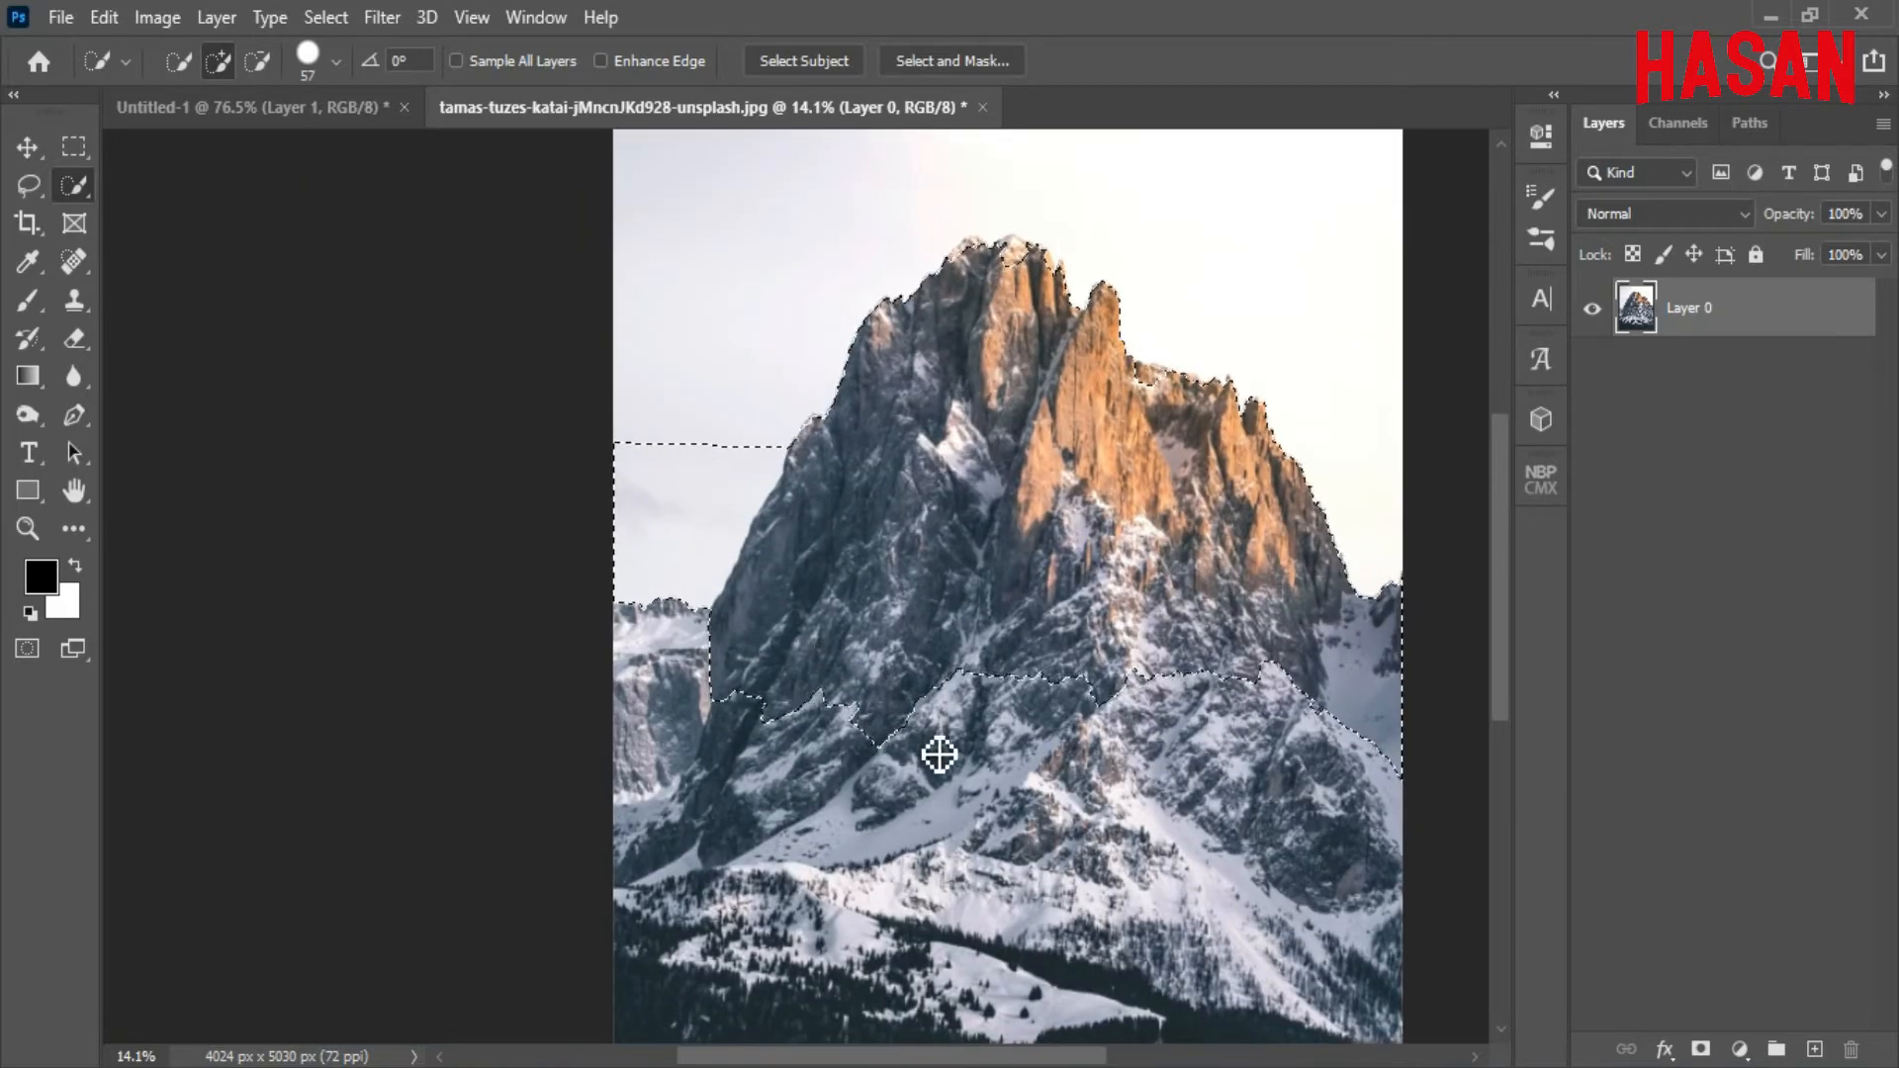
# Subtract the remaining sky left of the mountain from the selection and add the rocky ridge at the photo's left edge.
pyautogui.press('alt')
pyautogui.moveTo(778, 559); pyautogui.dragTo(954, 580)
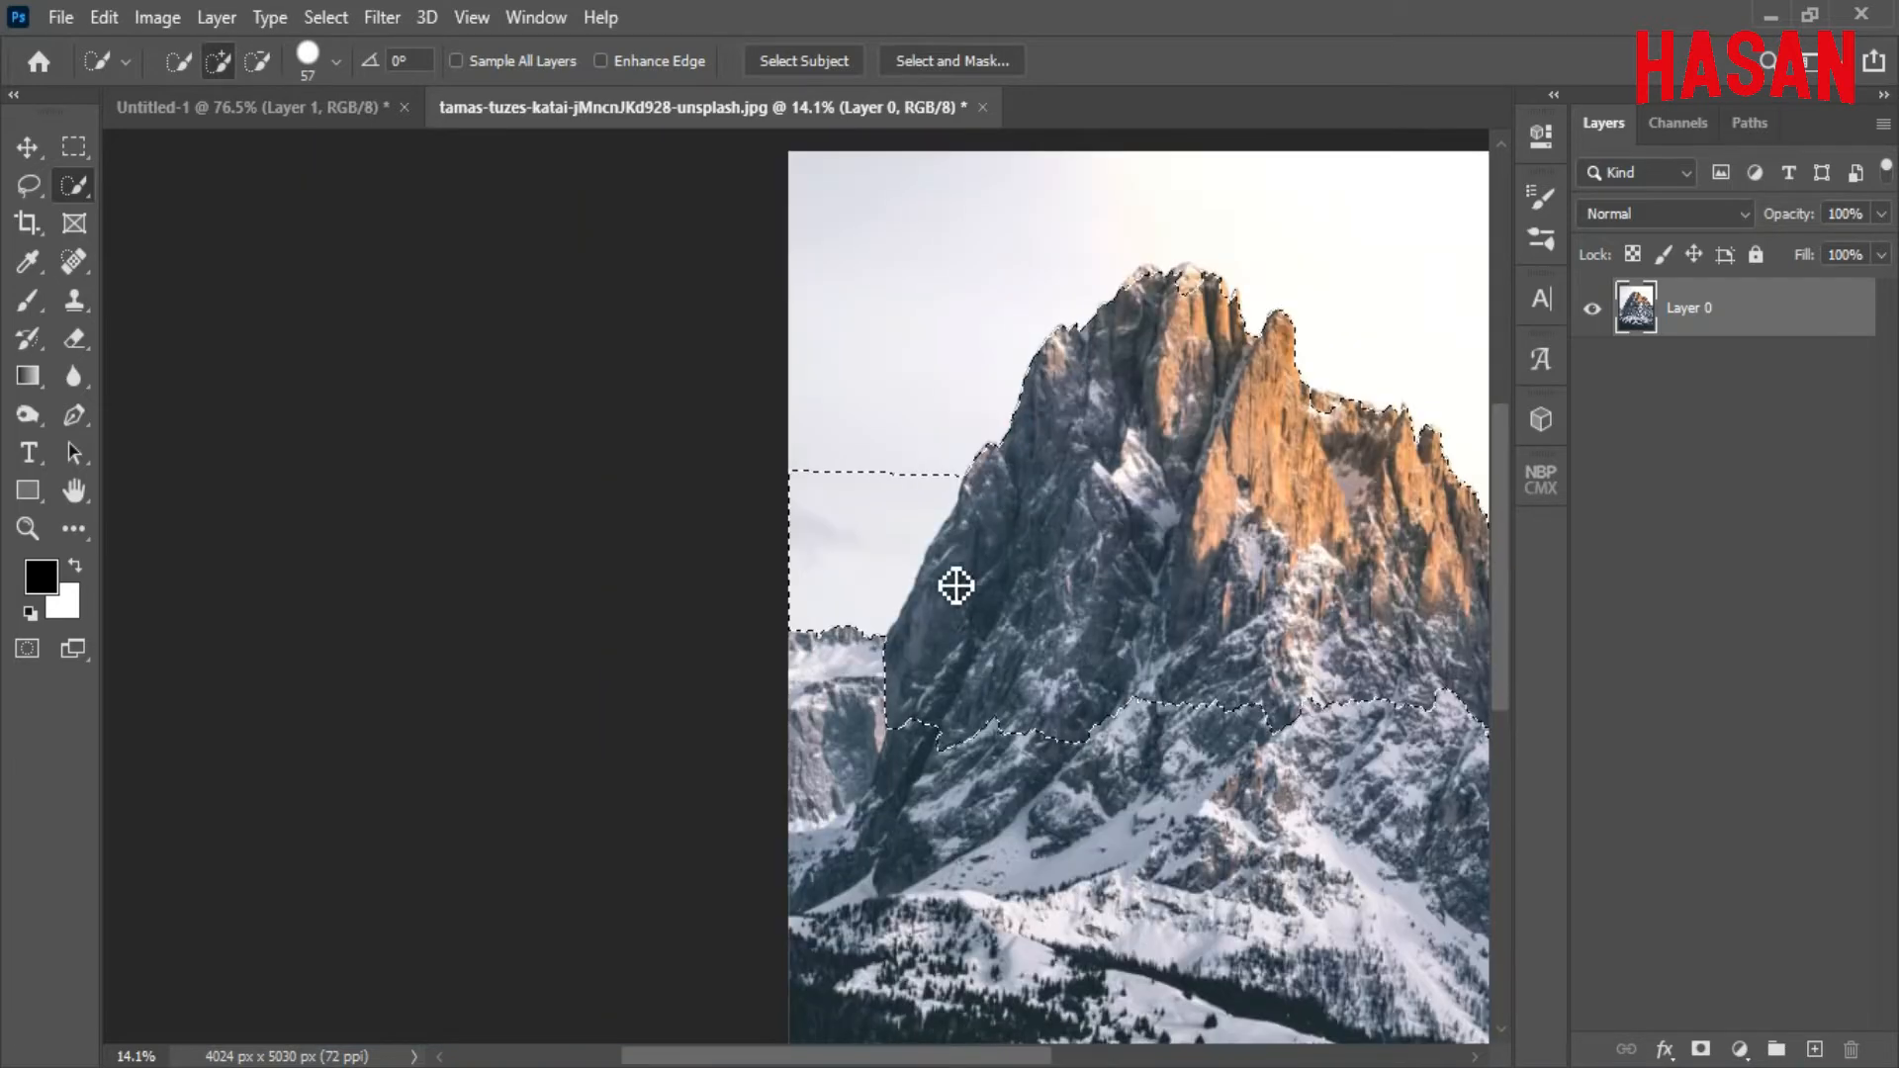
pyautogui.moveTo(821, 509); pyautogui.dragTo(924, 472)
pyautogui.moveTo(864, 529)
pyautogui.mouseDown()
pyautogui.moveTo(946, 478)
pyautogui.moveTo(906, 471)
pyautogui.moveTo(924, 469)
pyautogui.moveTo(912, 510)
pyautogui.moveTo(816, 485)
pyautogui.mouseUp()
pyautogui.press(']')
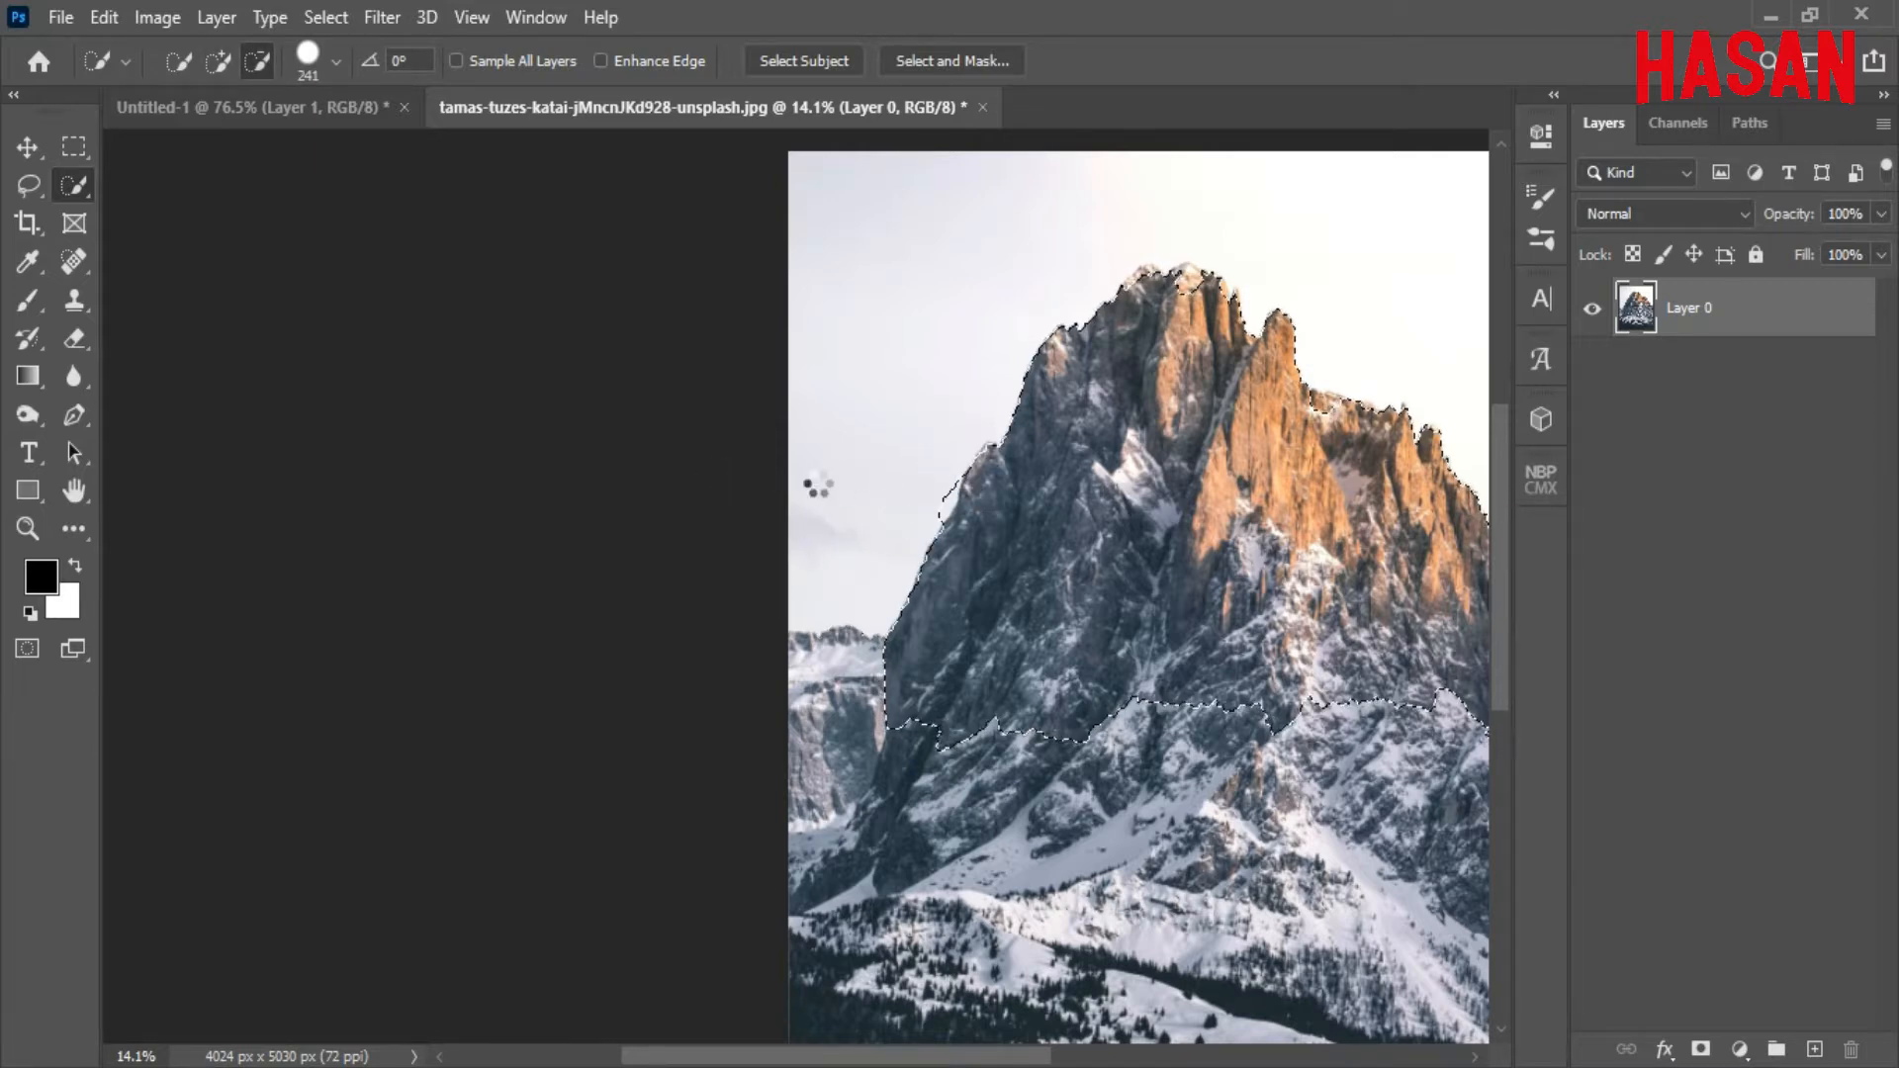
pyautogui.click(931, 486)
pyautogui.keyDown('alt'); pyautogui.rightClick(992, 687); pyautogui.keyUp('alt')
pyautogui.moveTo(858, 707)
pyautogui.mouseDown()
pyautogui.moveTo(819, 781)
pyautogui.moveTo(848, 725)
pyautogui.mouseUp()
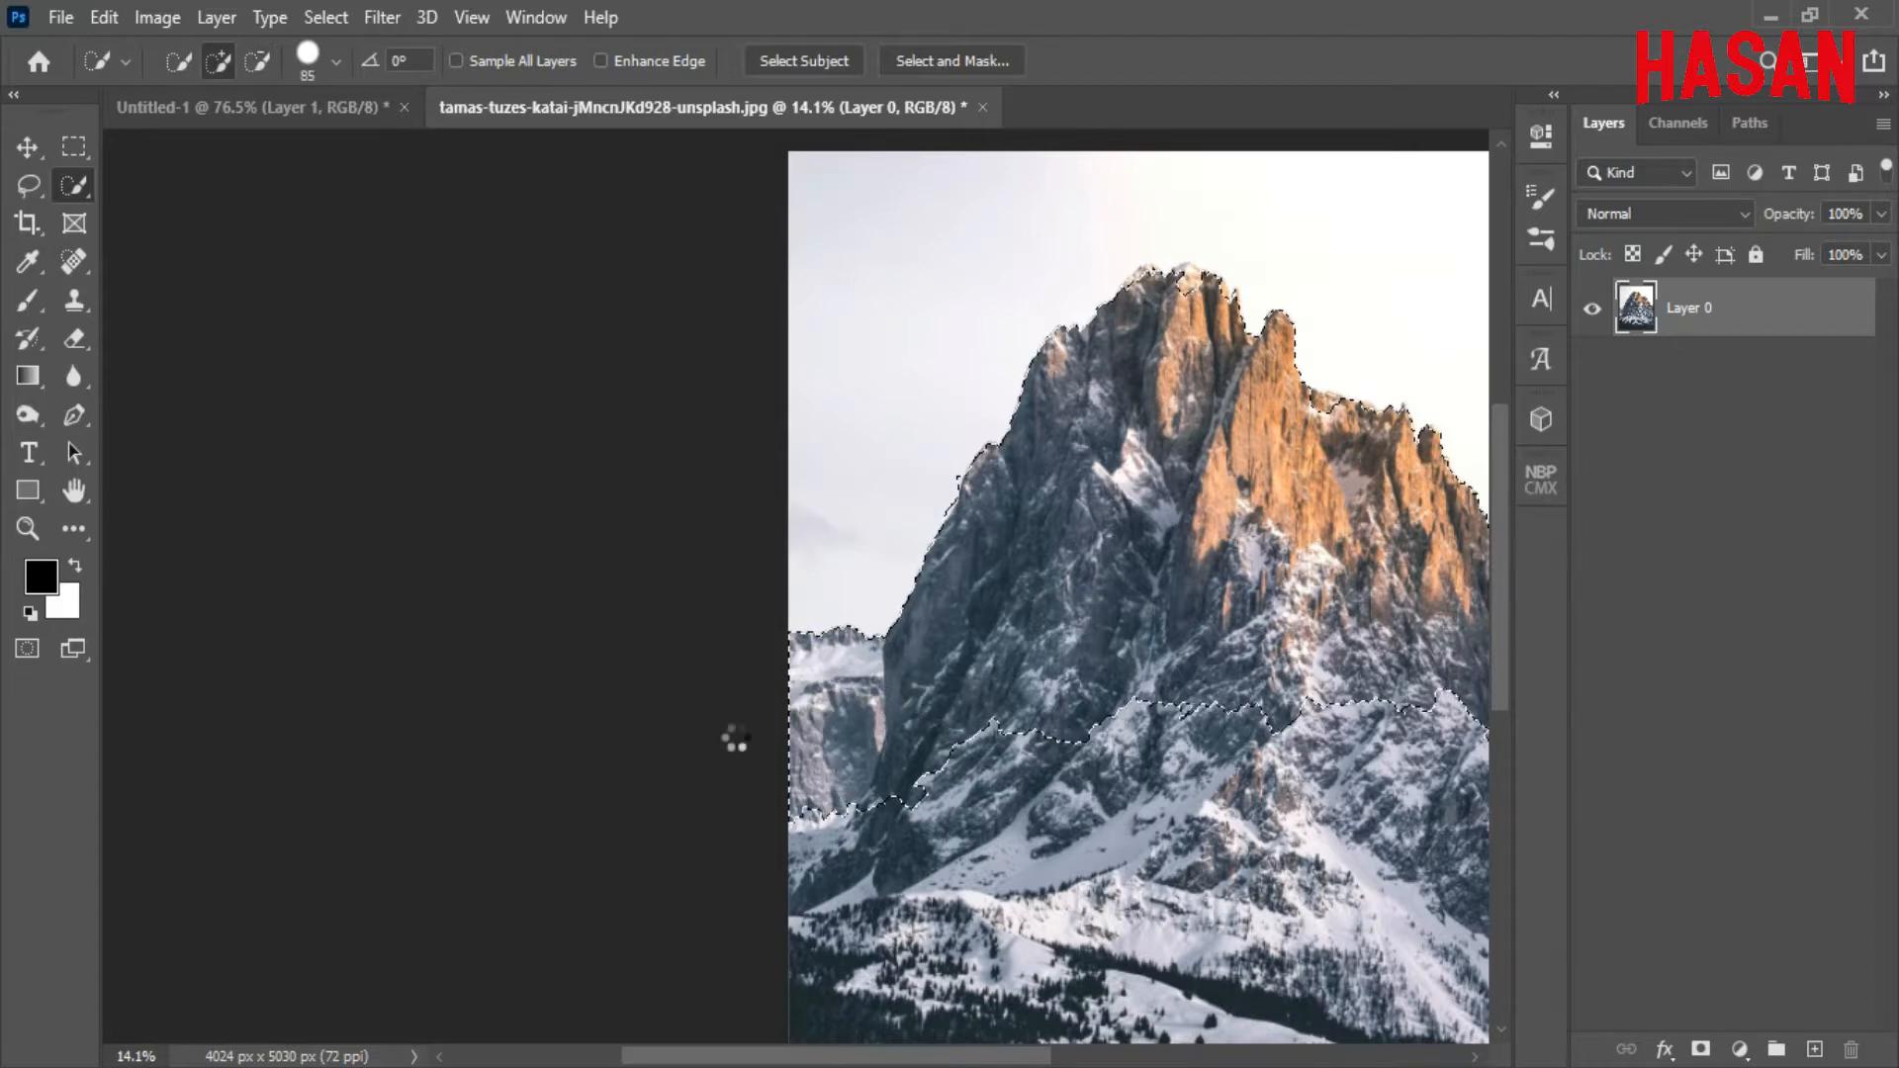
# Add a full-width rectangular marquee across the selection's jagged lower edge to straighten it.
pyautogui.scroll(-5, 979, 693)
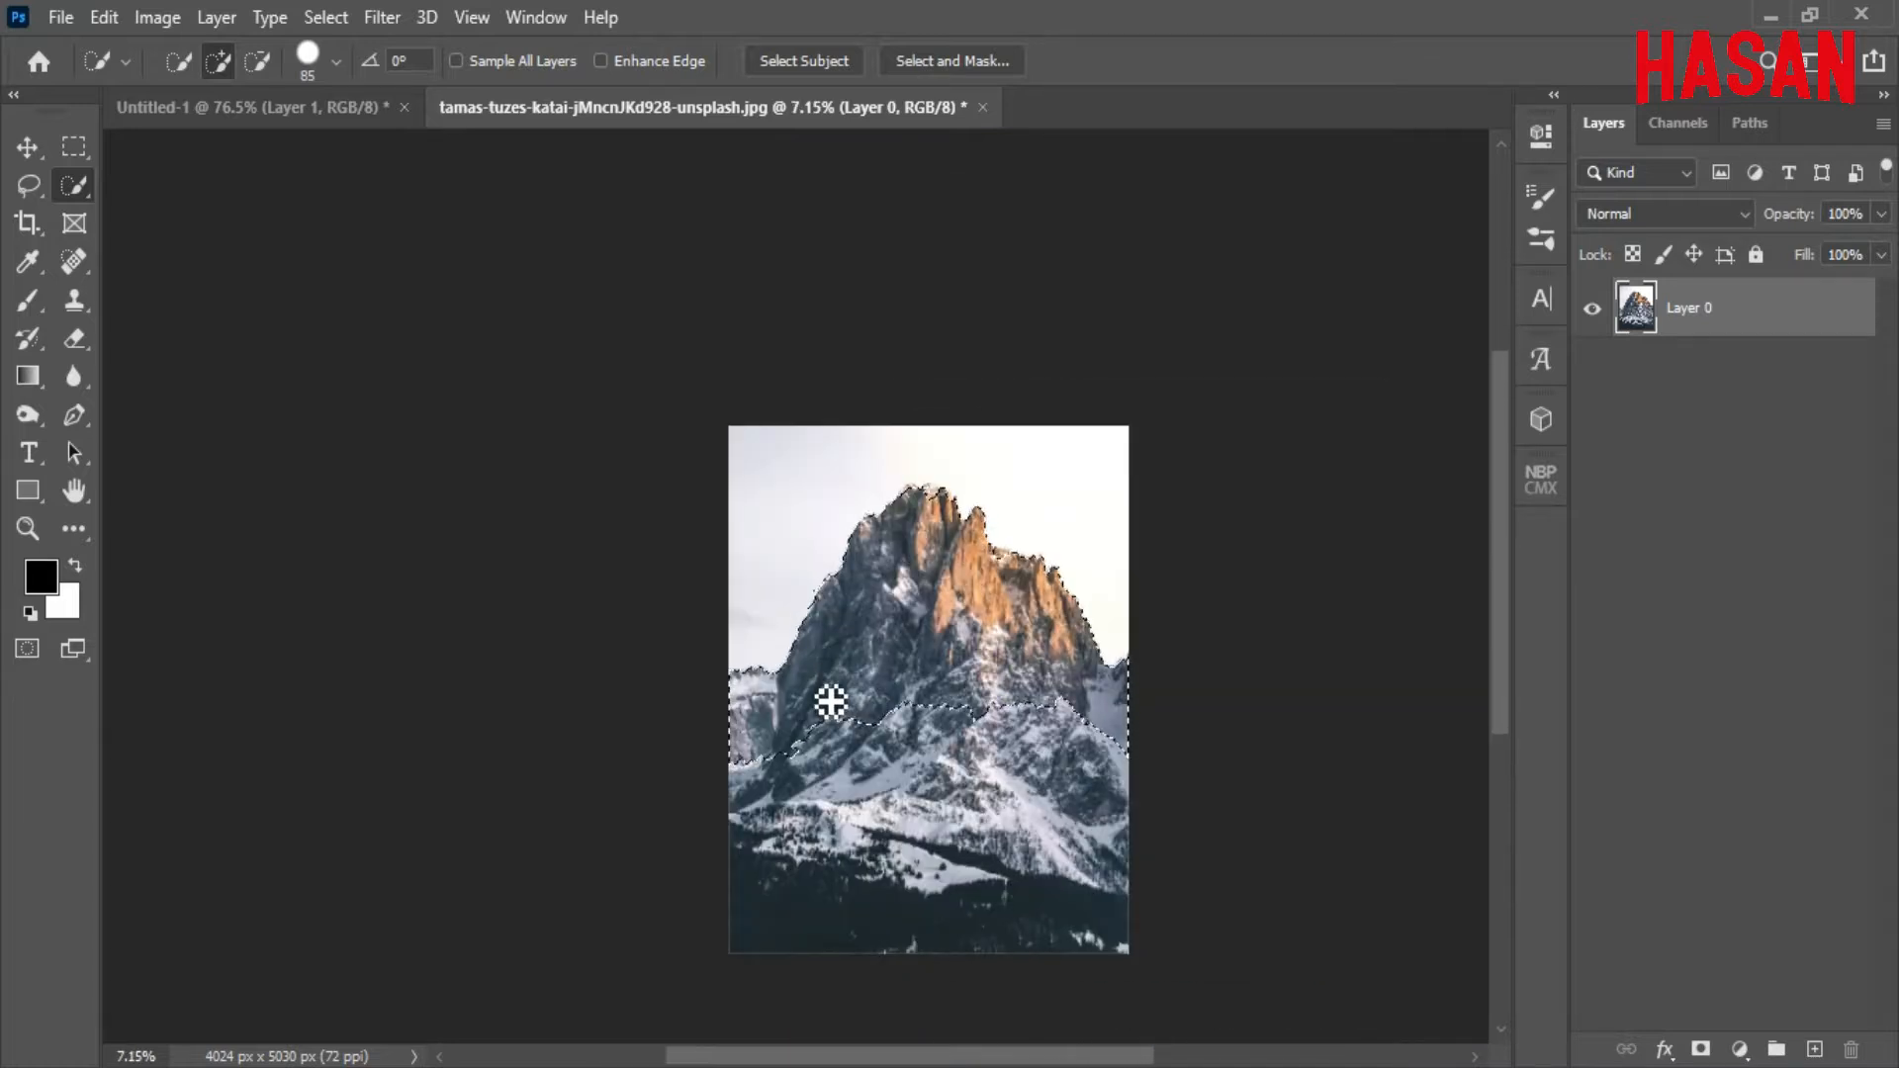
pyautogui.click(74, 147)
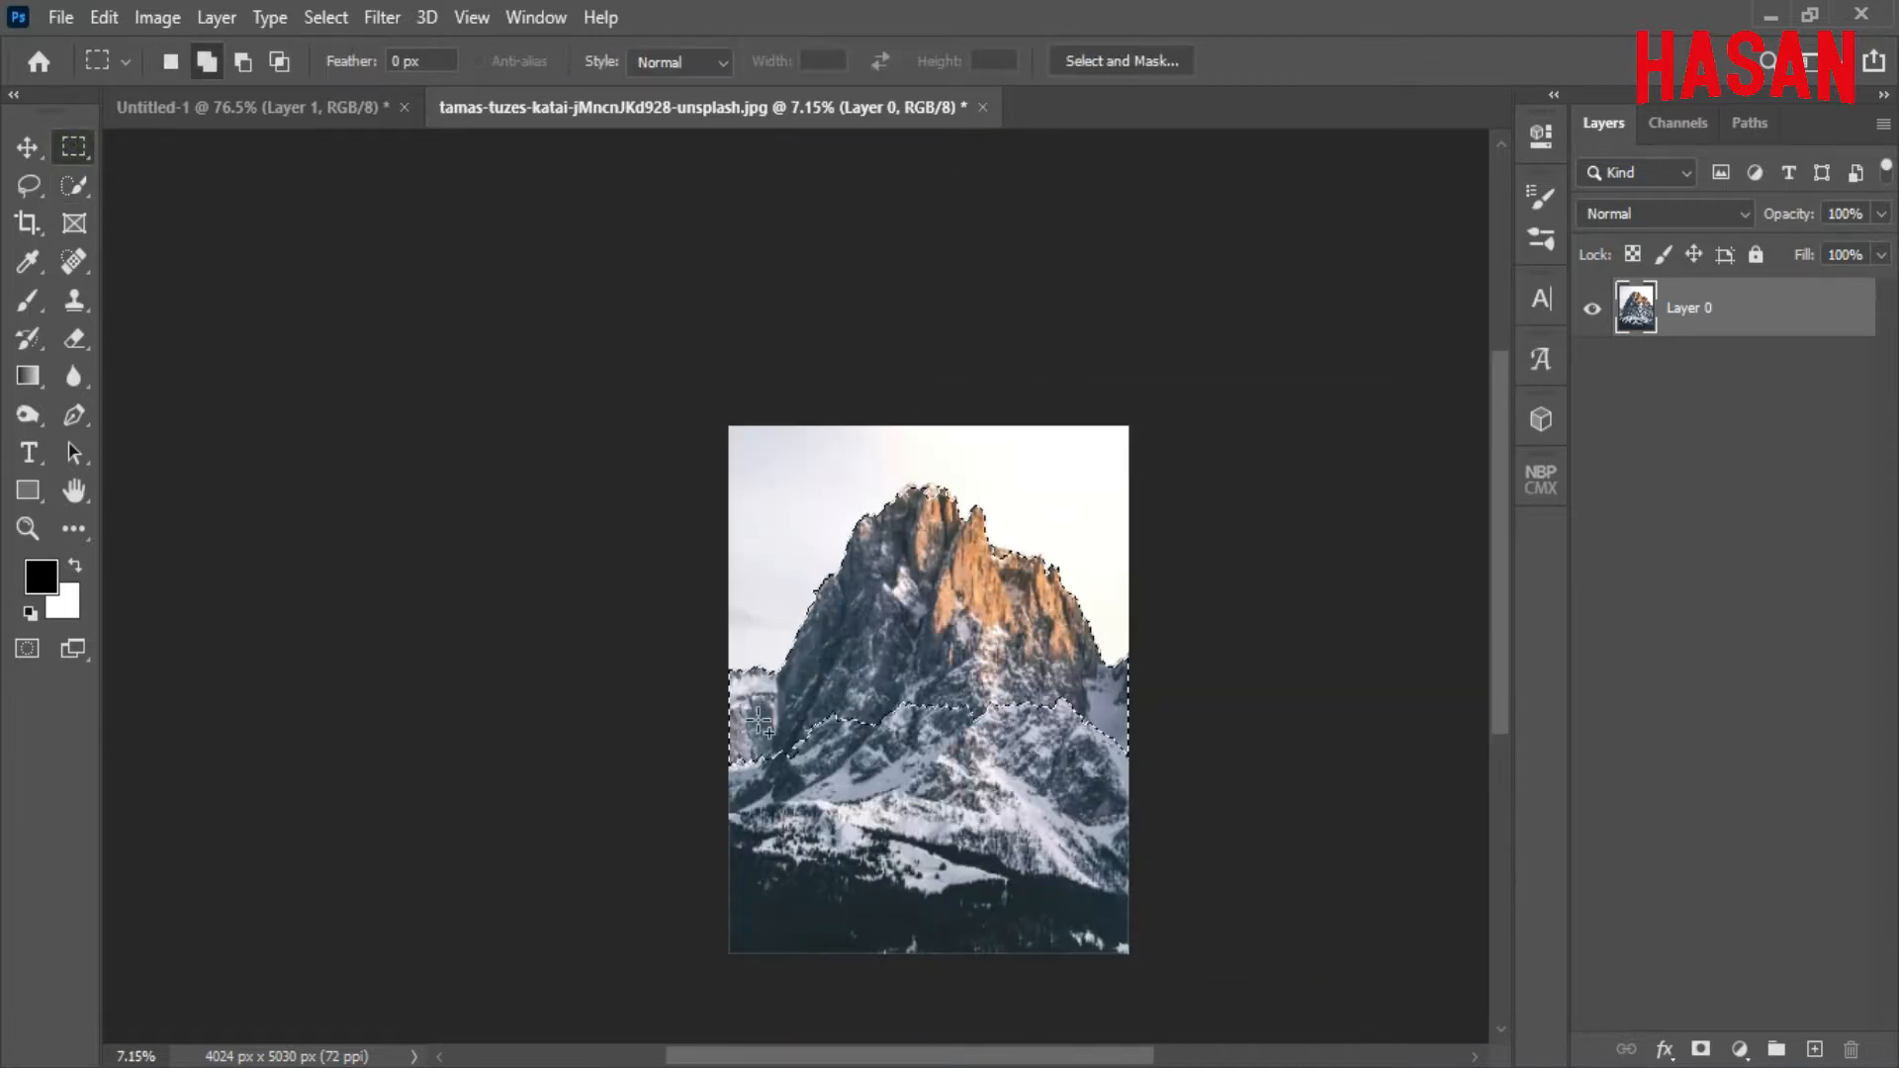
pyautogui.moveTo(1003, 726); pyautogui.dragTo(1217, 754)
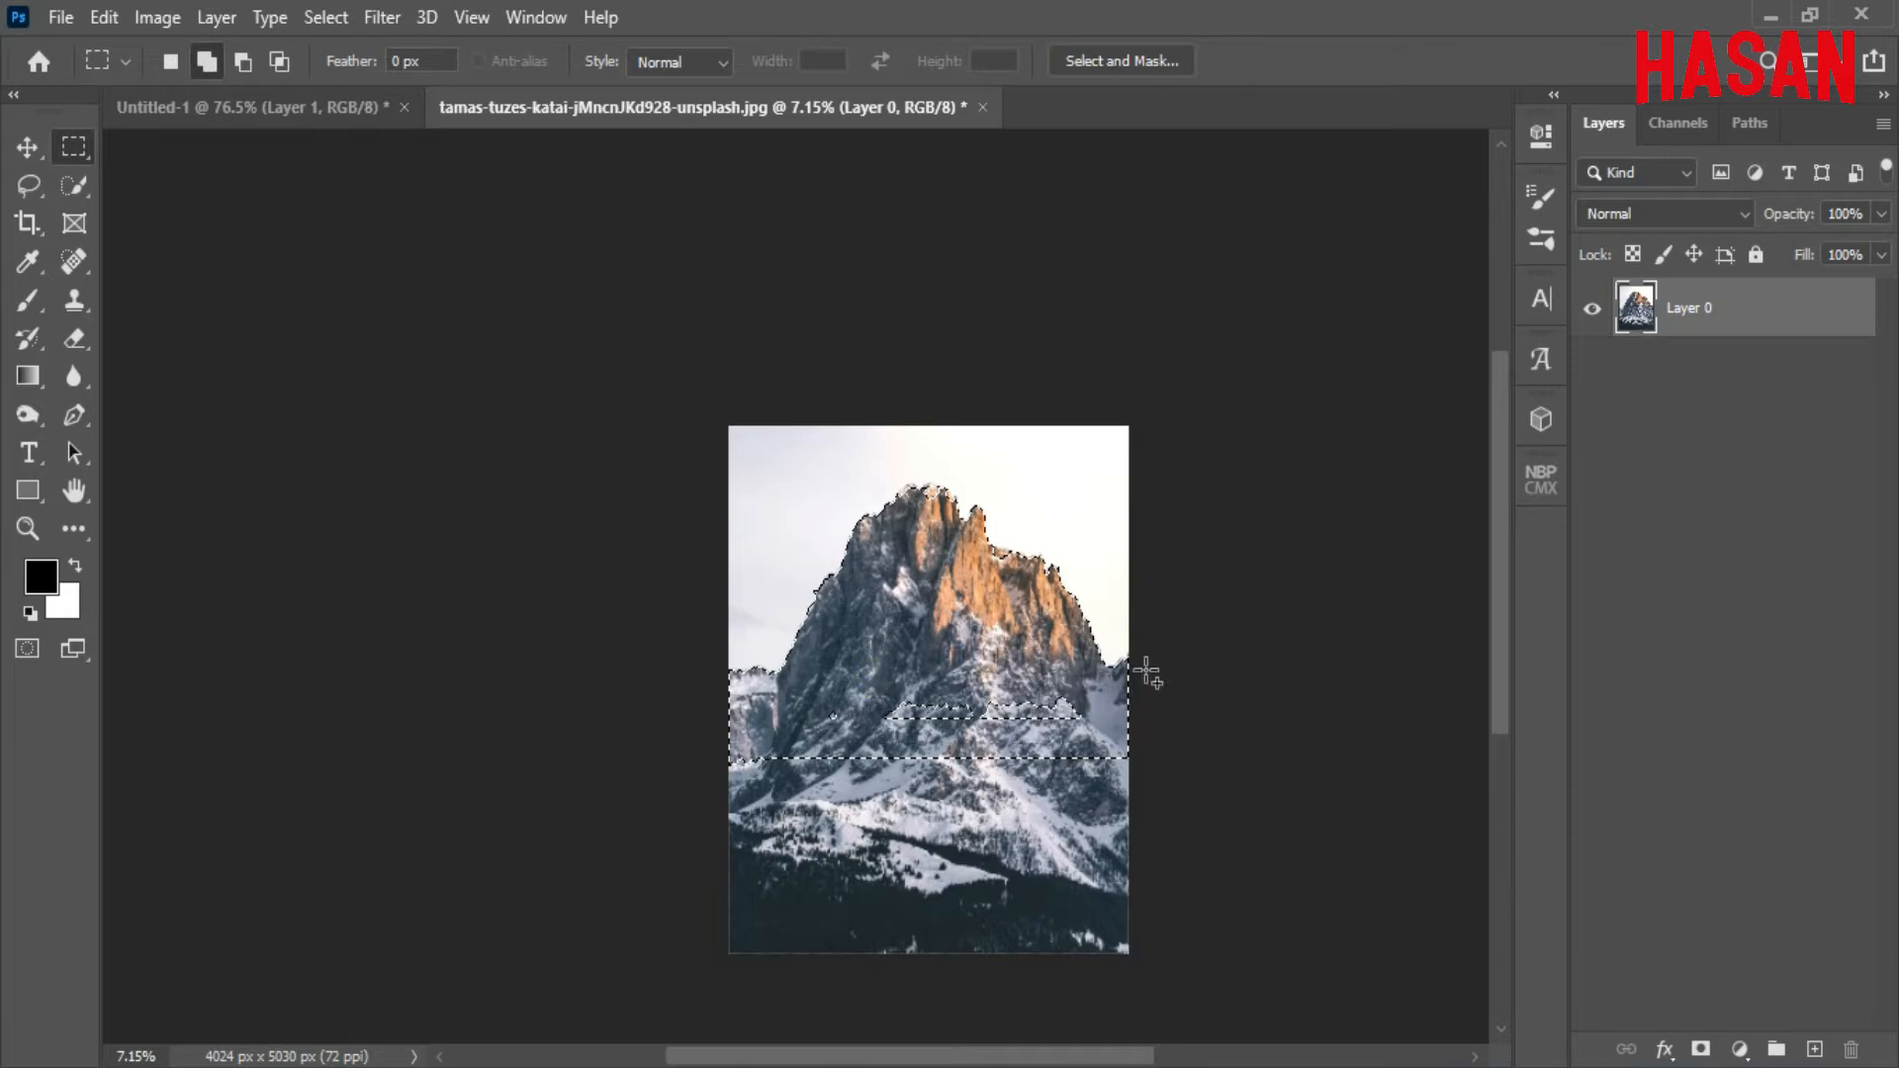
# Float the mountain photo's window, copy the selected mountain into Untitled-1 and minimize the photo.
pyautogui.click(28, 147)
pyautogui.hotkey('ctrl', '0')
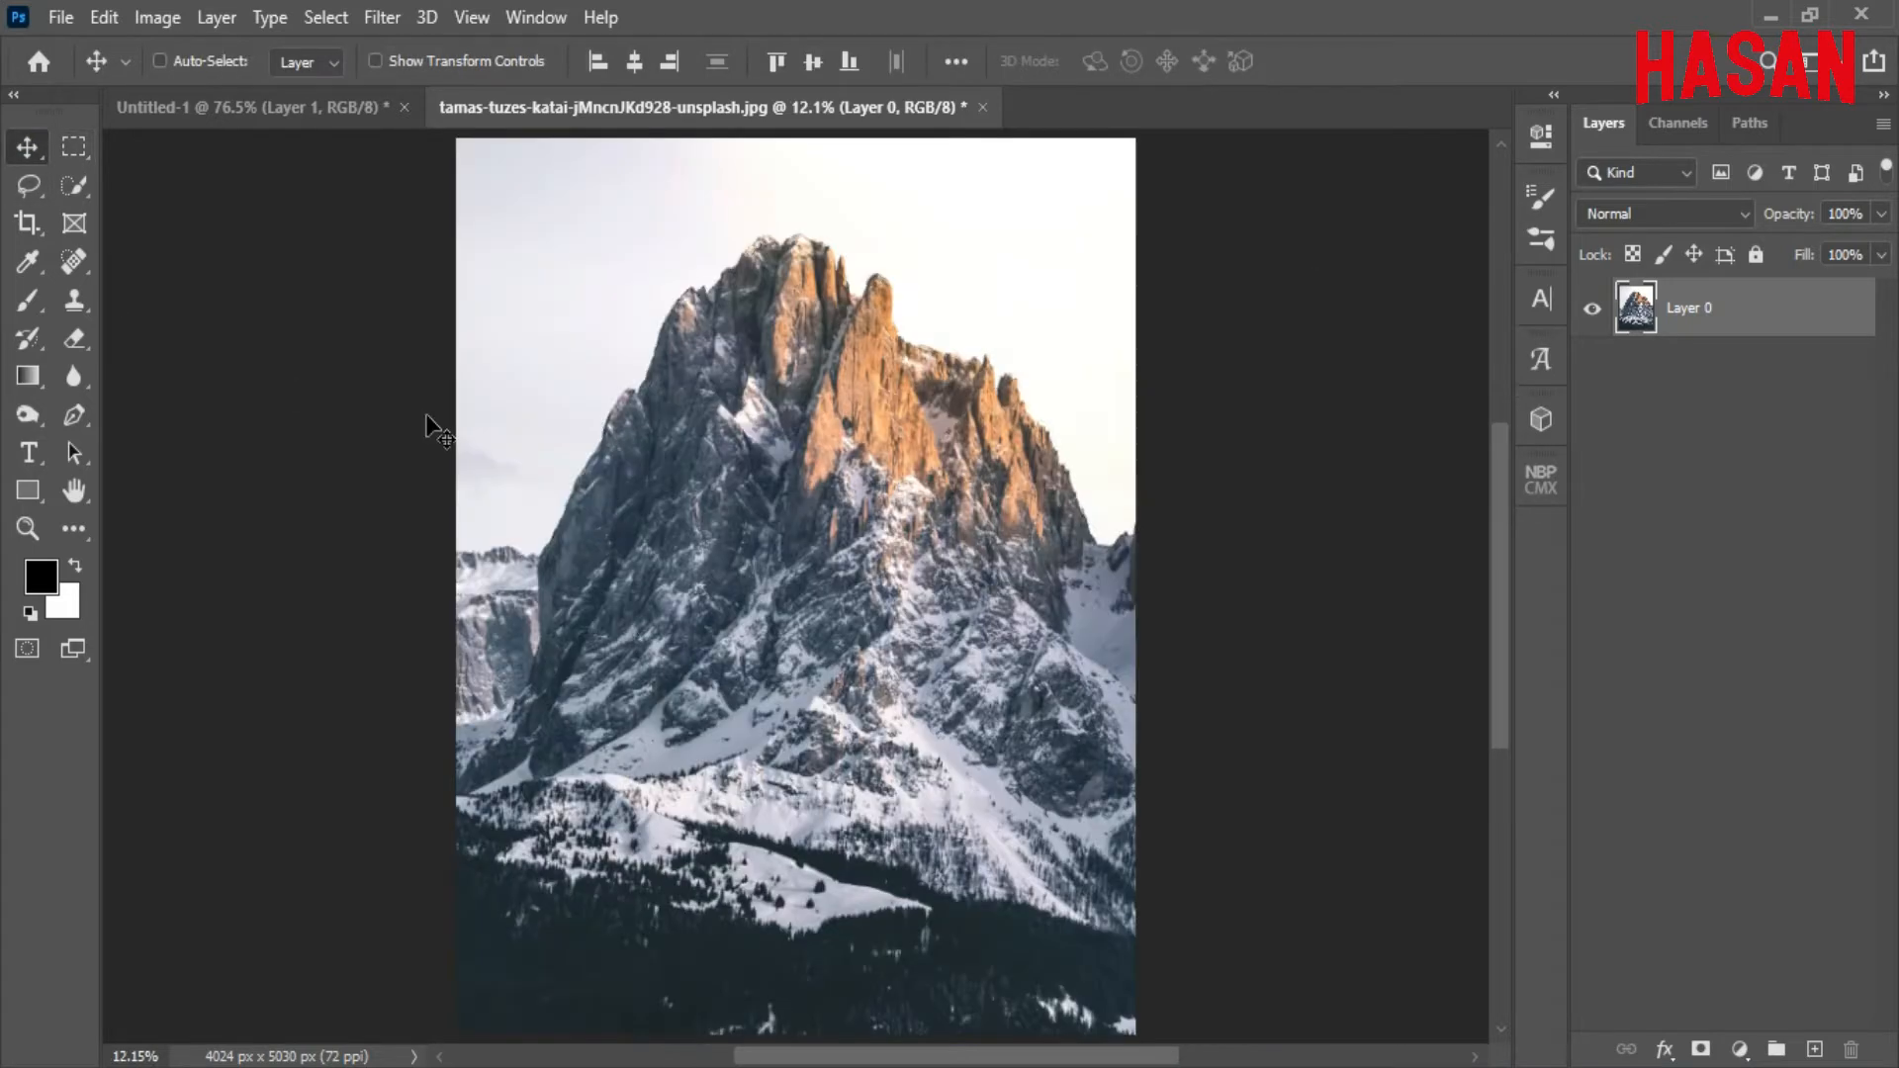
pyautogui.hotkey('ctrl', '-')
pyautogui.moveTo(851, 107); pyautogui.dragTo(820, 477)
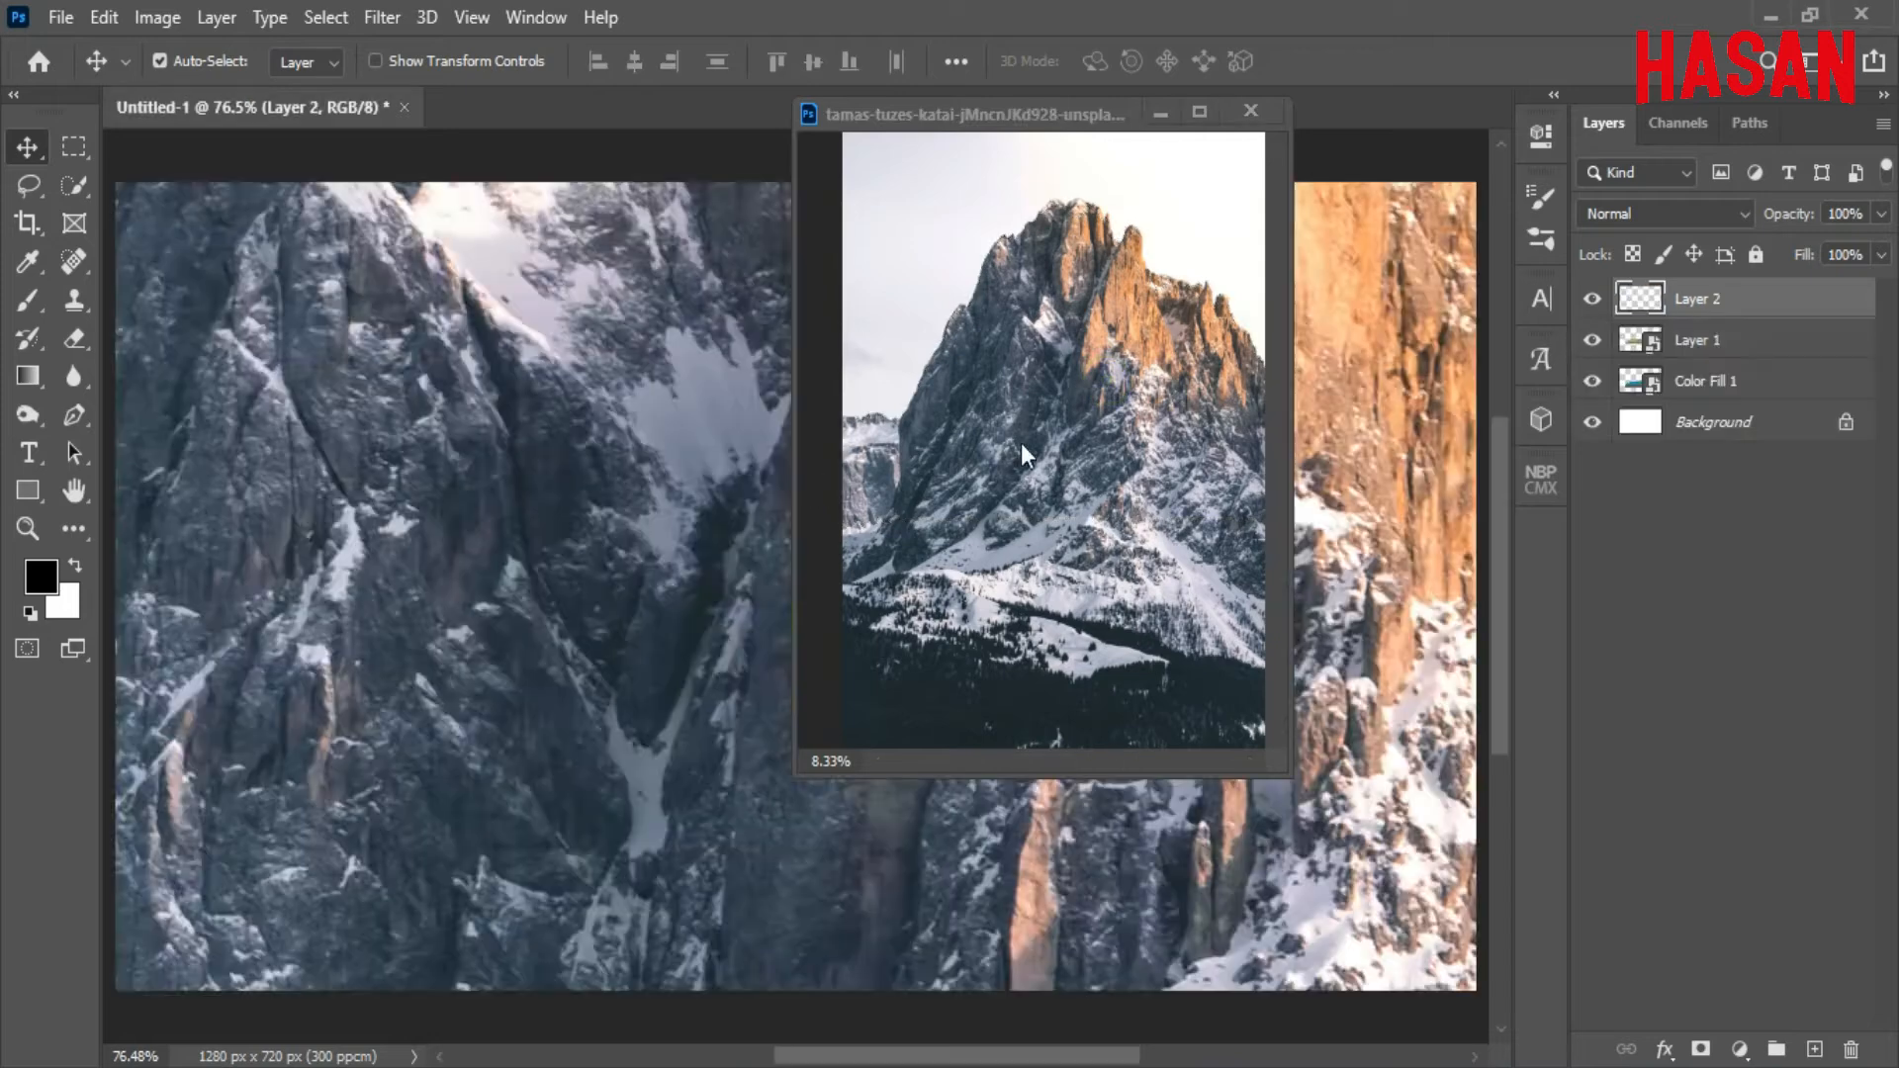
pyautogui.click(1173, 116)
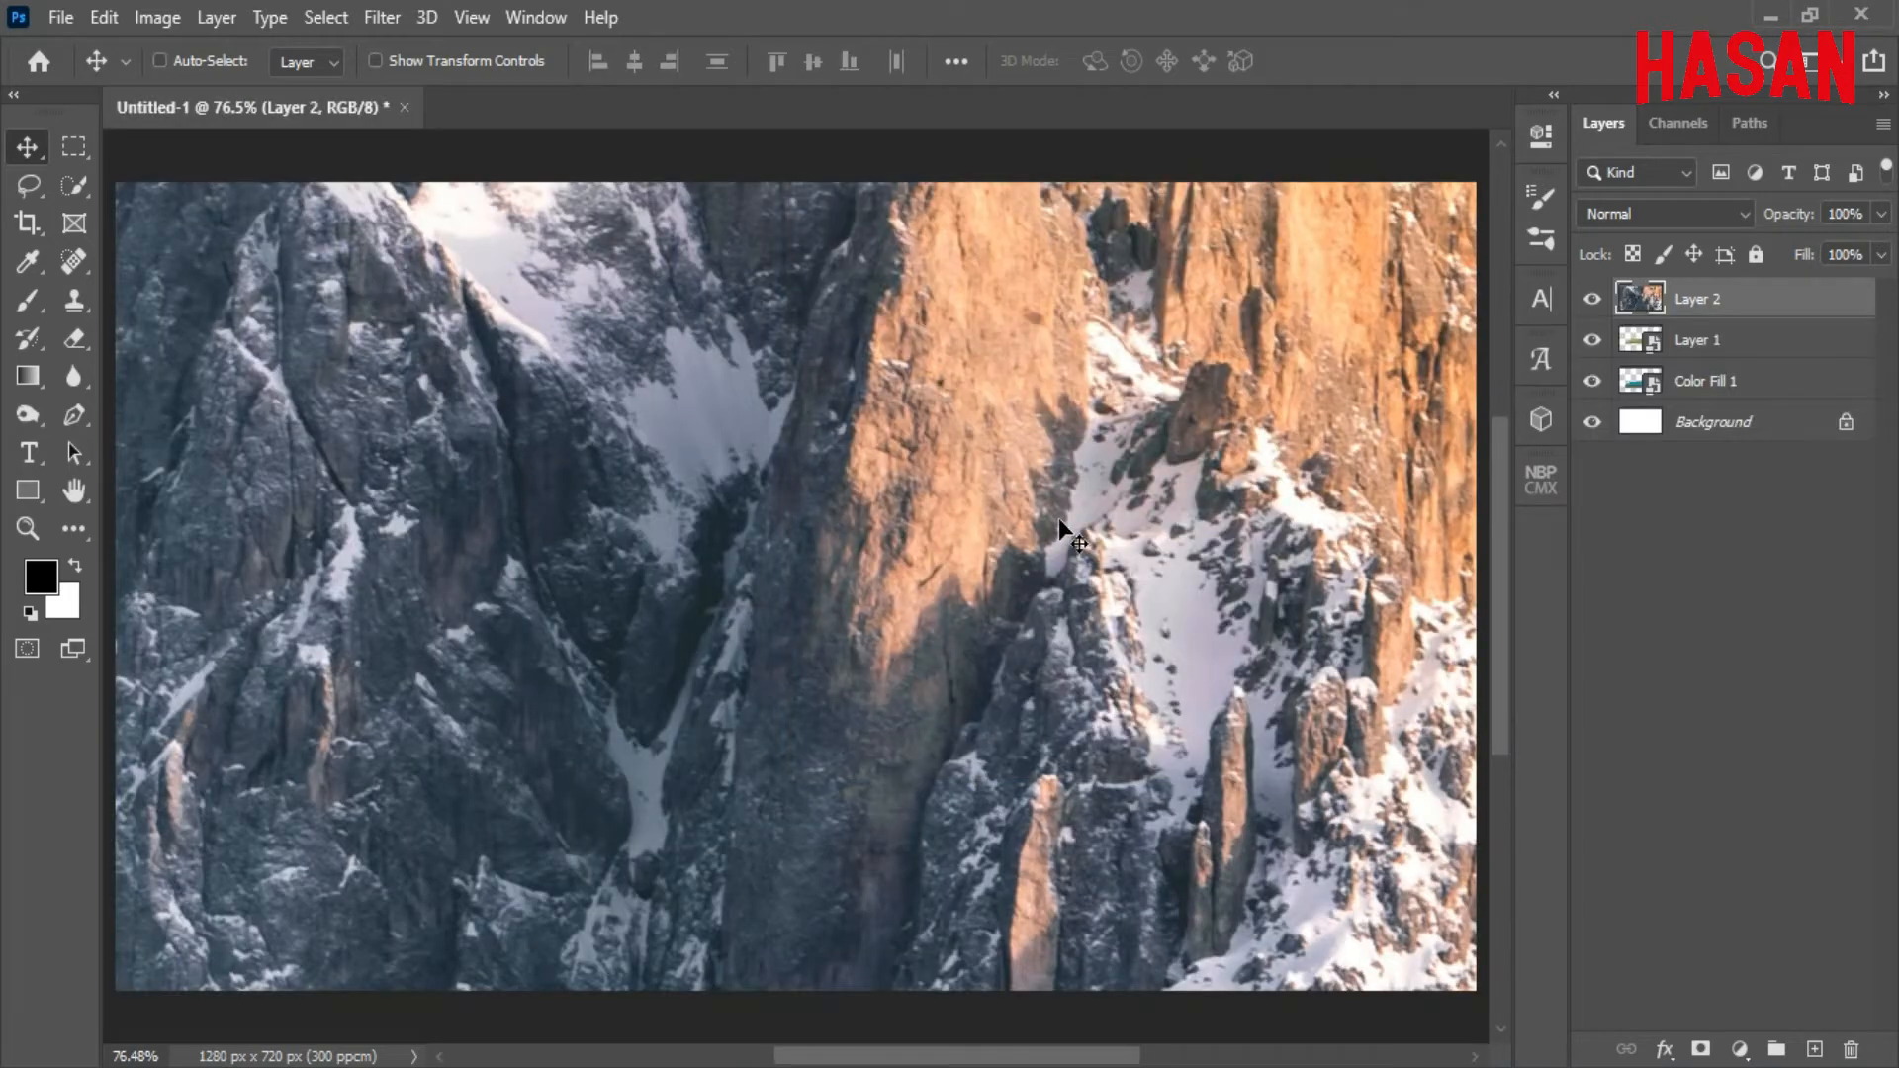
# Scale the mountain layer to about 18.81% width and 12.52% height.
pyautogui.hotkey('ctrl', 't')
pyautogui.hotkey('ctrl', '0')
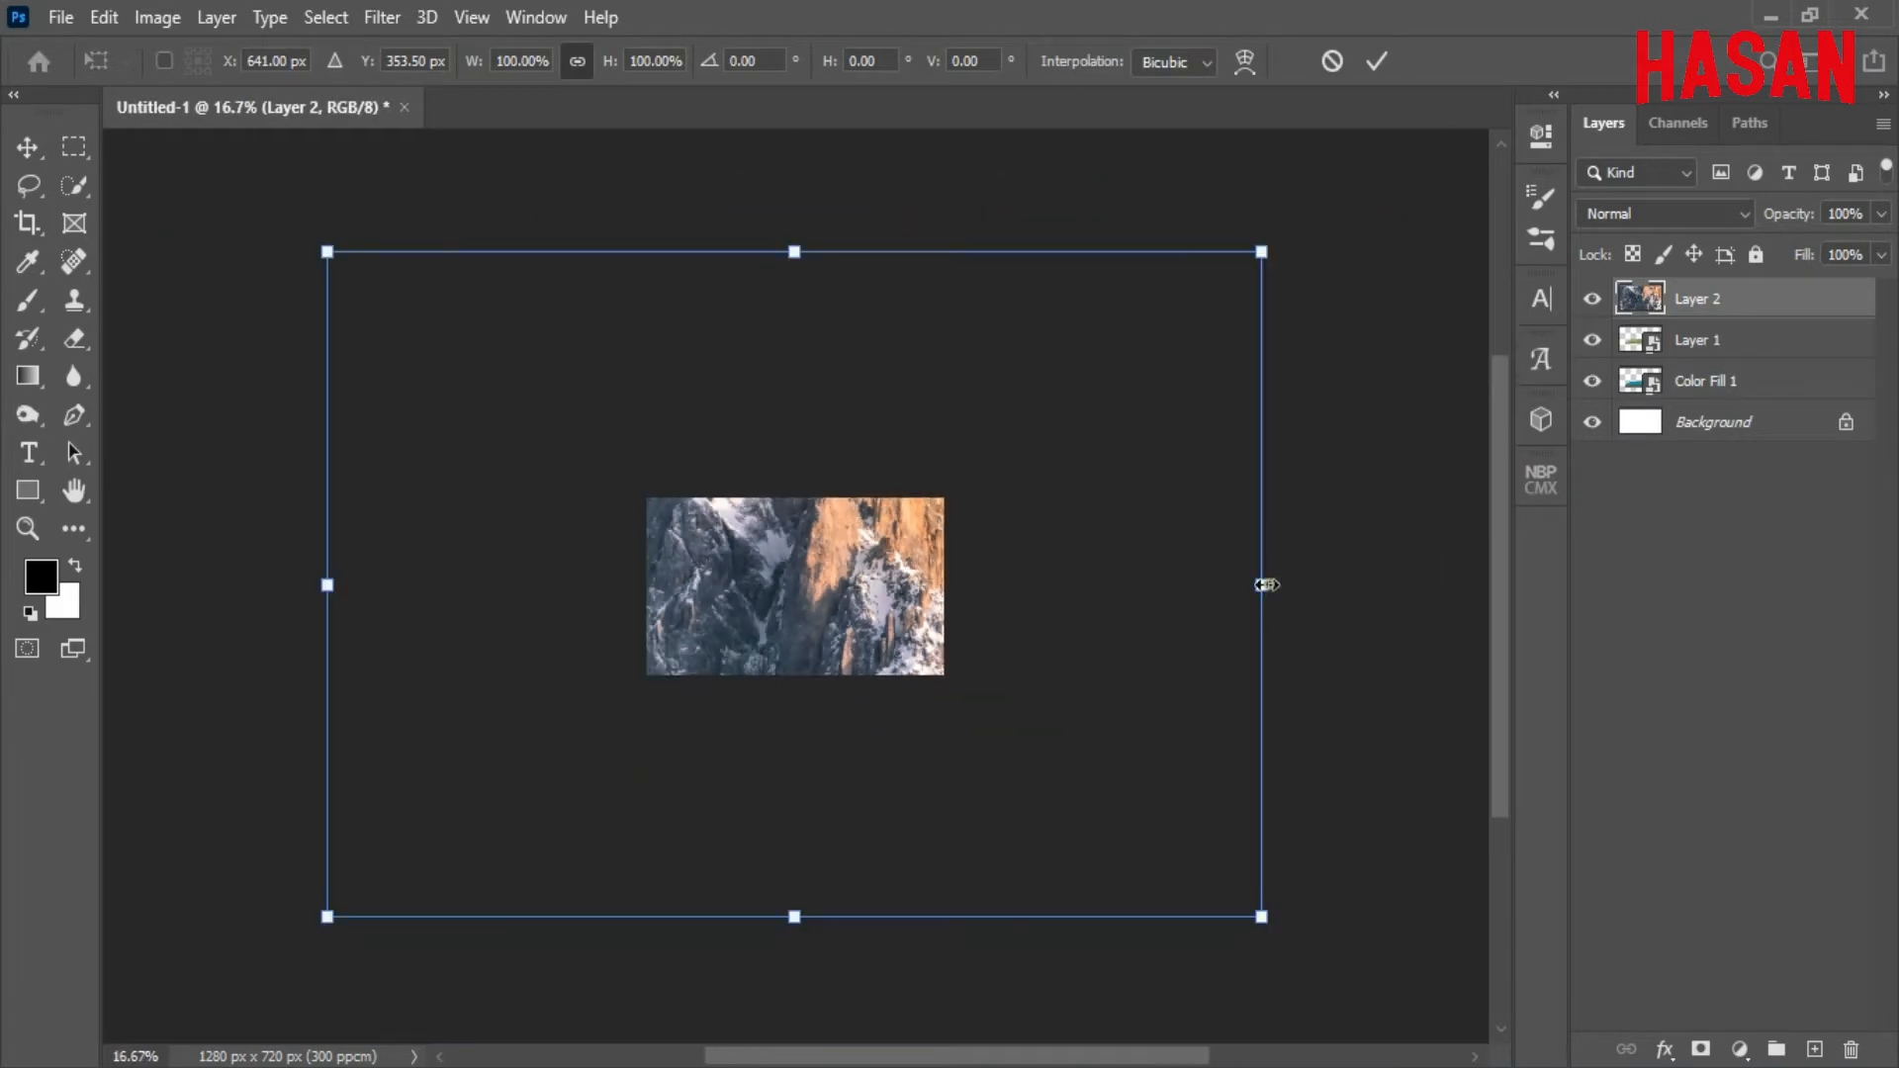
pyautogui.moveTo(1266, 584); pyautogui.dragTo(902, 593)
pyautogui.hotkey('ctrl', '0')
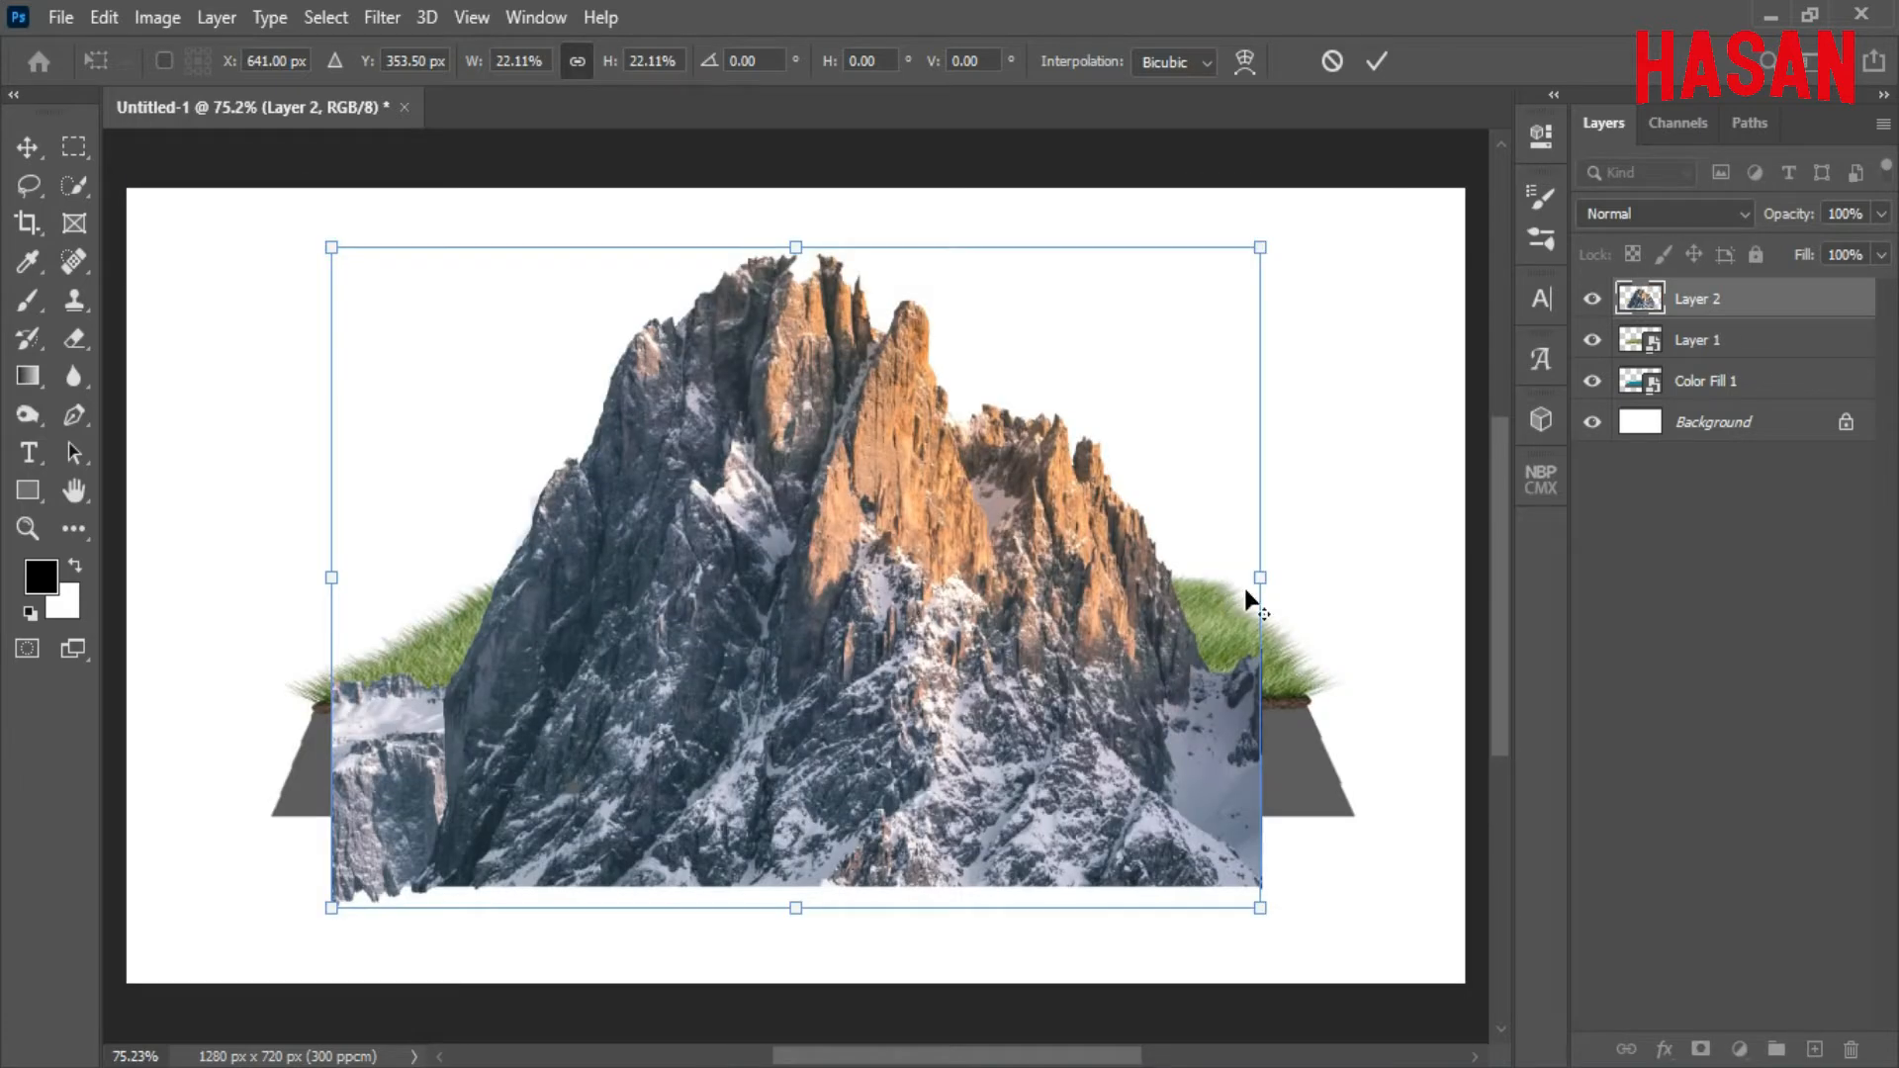
pyautogui.moveTo(1248, 599); pyautogui.dragTo(1179, 583)
pyautogui.moveTo(795, 297); pyautogui.dragTo(805, 484)
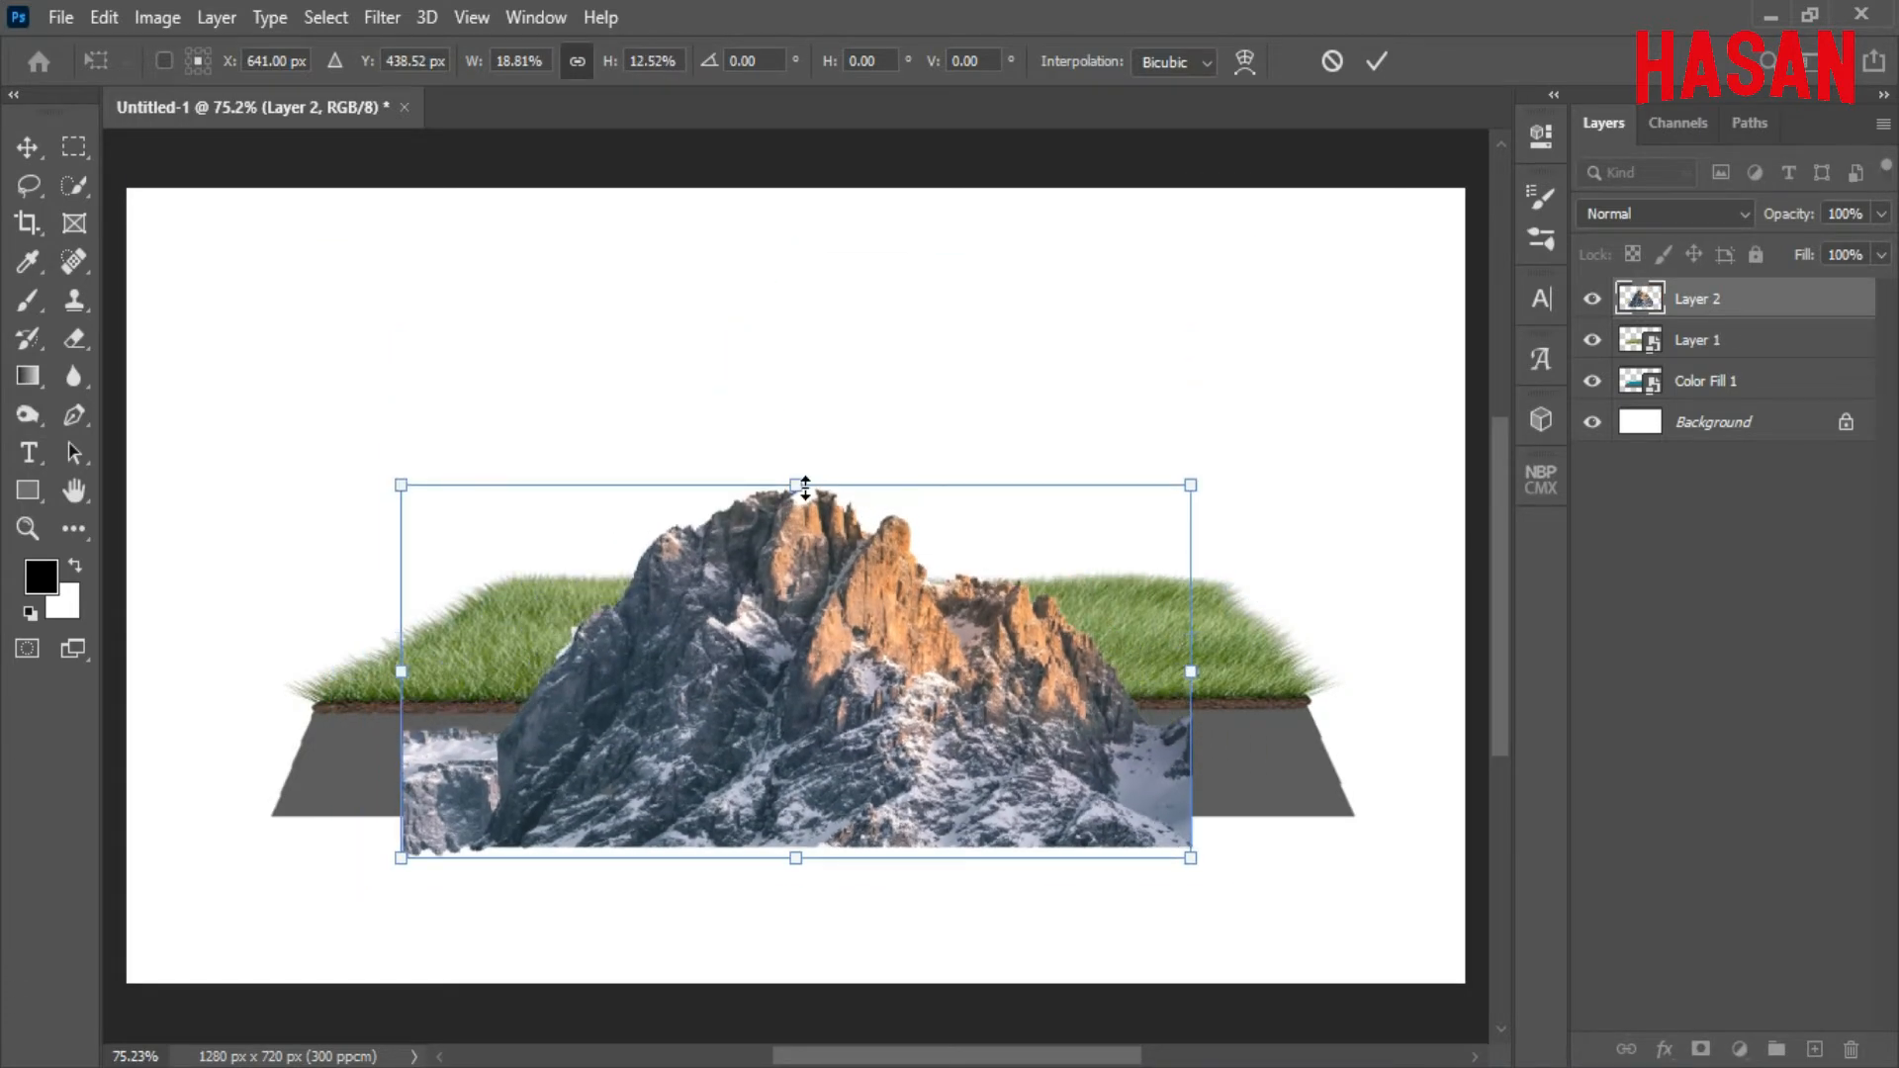
# Flip the mountain vertically, flatten it to about 8.59% height and widen it to about 21.88%.
pyautogui.rightClick(834, 664)
pyautogui.click(903, 645)
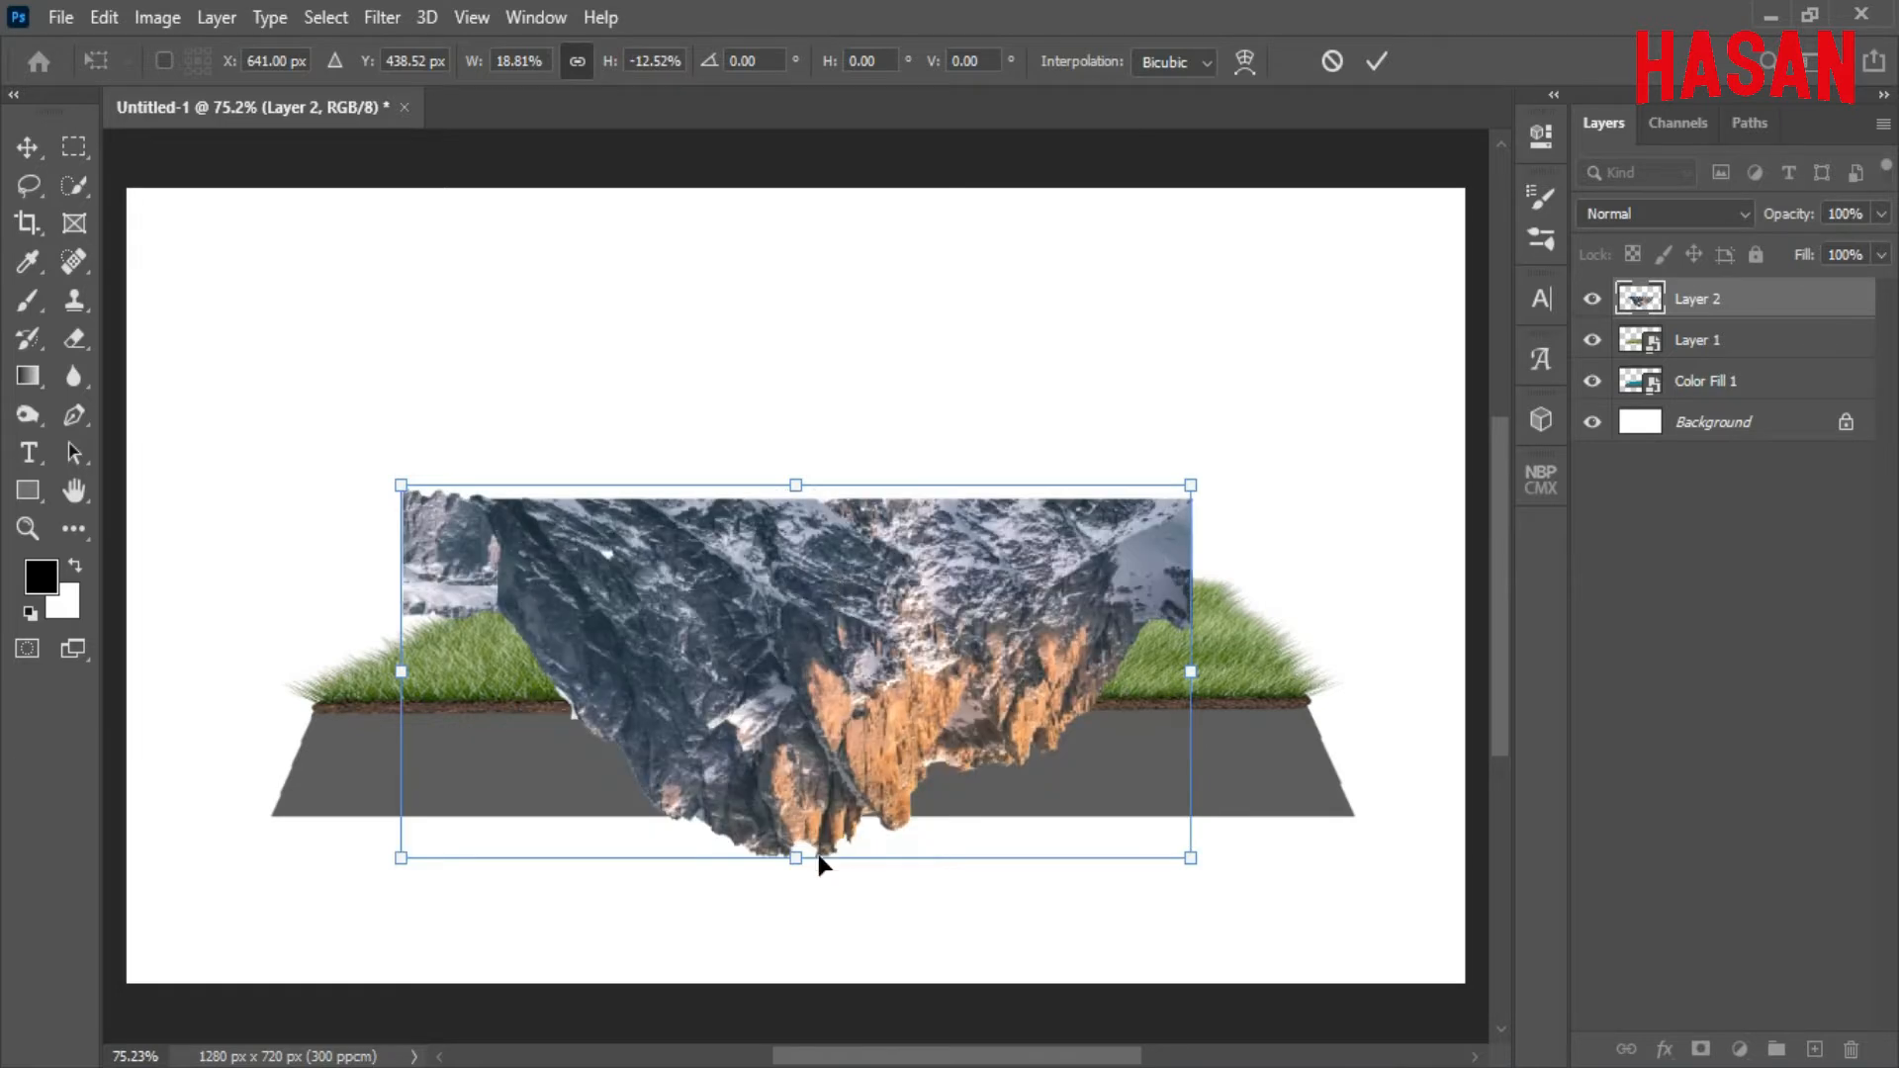
pyautogui.moveTo(818, 865); pyautogui.dragTo(799, 742)
pyautogui.moveTo(1197, 613); pyautogui.dragTo(1323, 613)
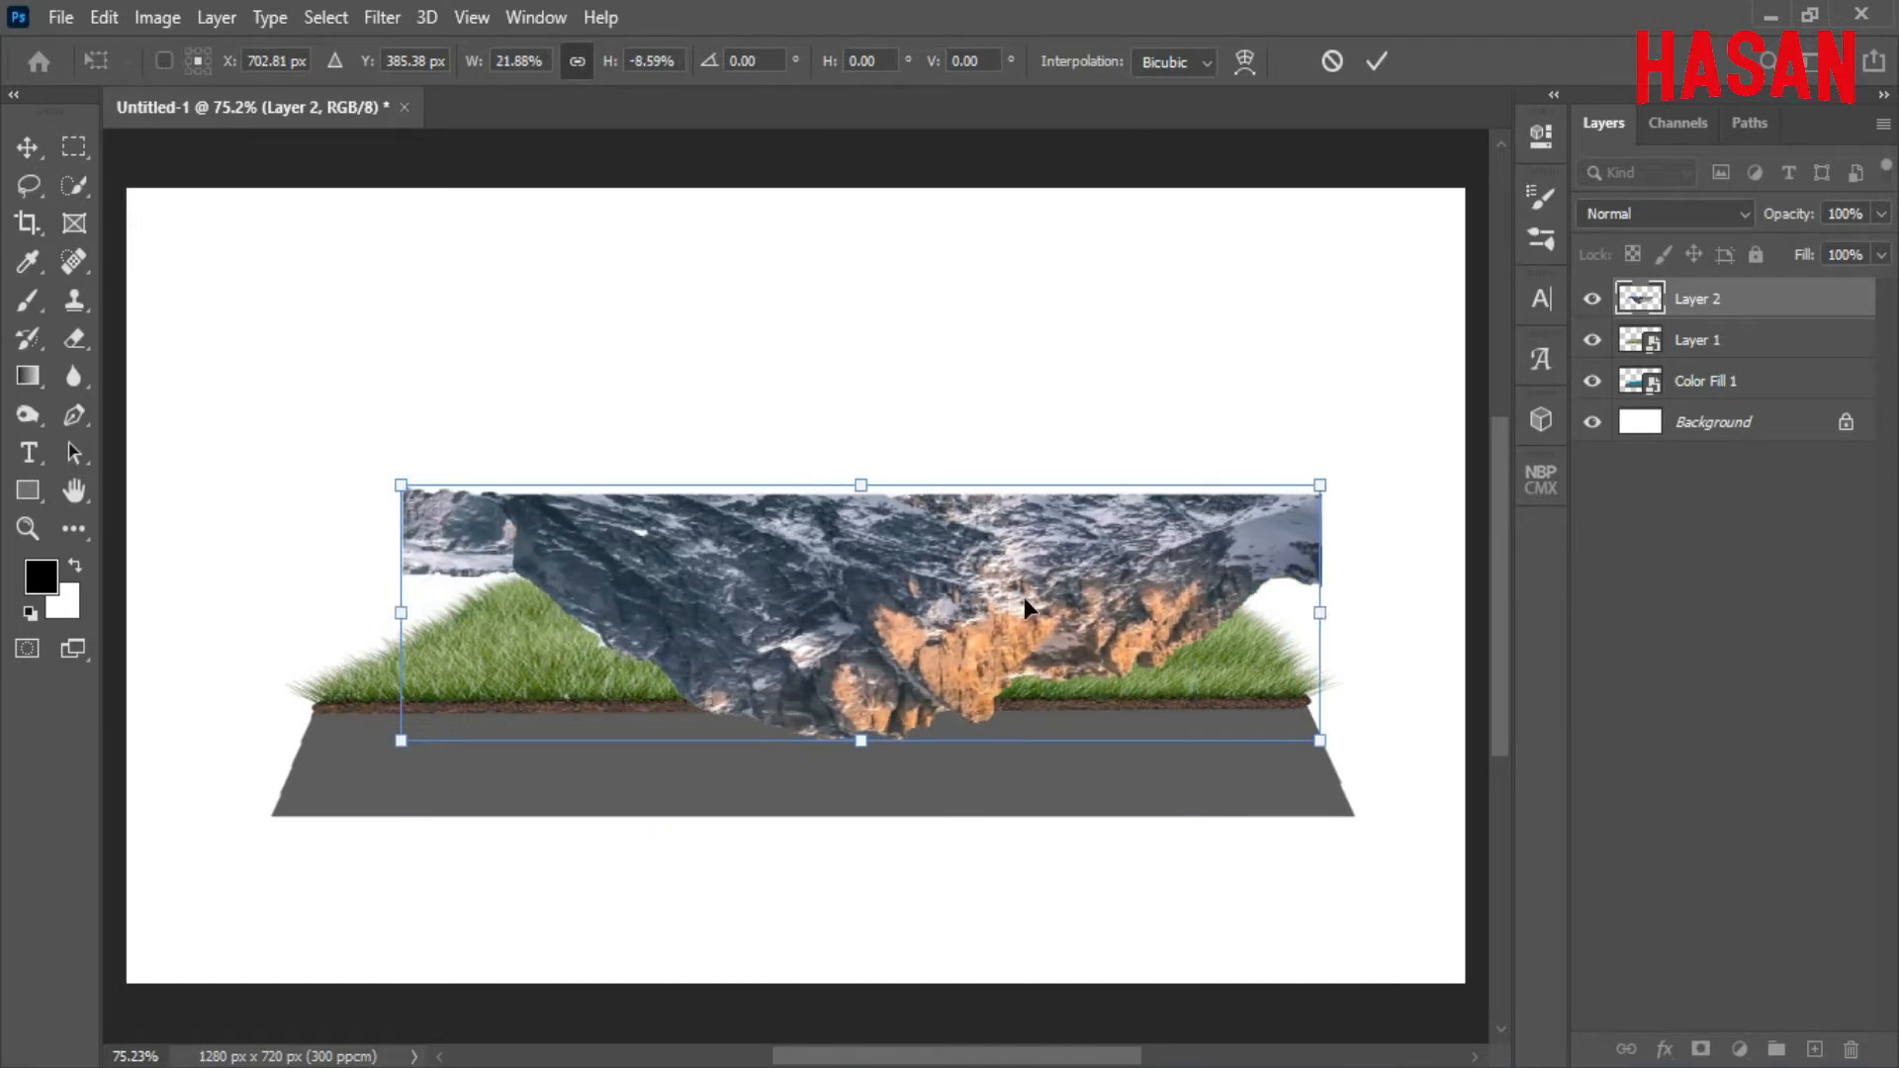
# Move the flipped mountain directly beneath the grass's soil edge, stretch it downward and apply the transform.
pyautogui.moveTo(432, 658); pyautogui.dragTo(354, 736)
pyautogui.moveTo(781, 741); pyautogui.dragTo(787, 847)
pyautogui.moveTo(787, 839); pyautogui.dragTo(788, 839)
pyautogui.click(1376, 60)
# Cut off the mountain's lower part along a straight horizontal line with a rectangular selection and deselect.
pyautogui.scroll(-1, 779, 507)
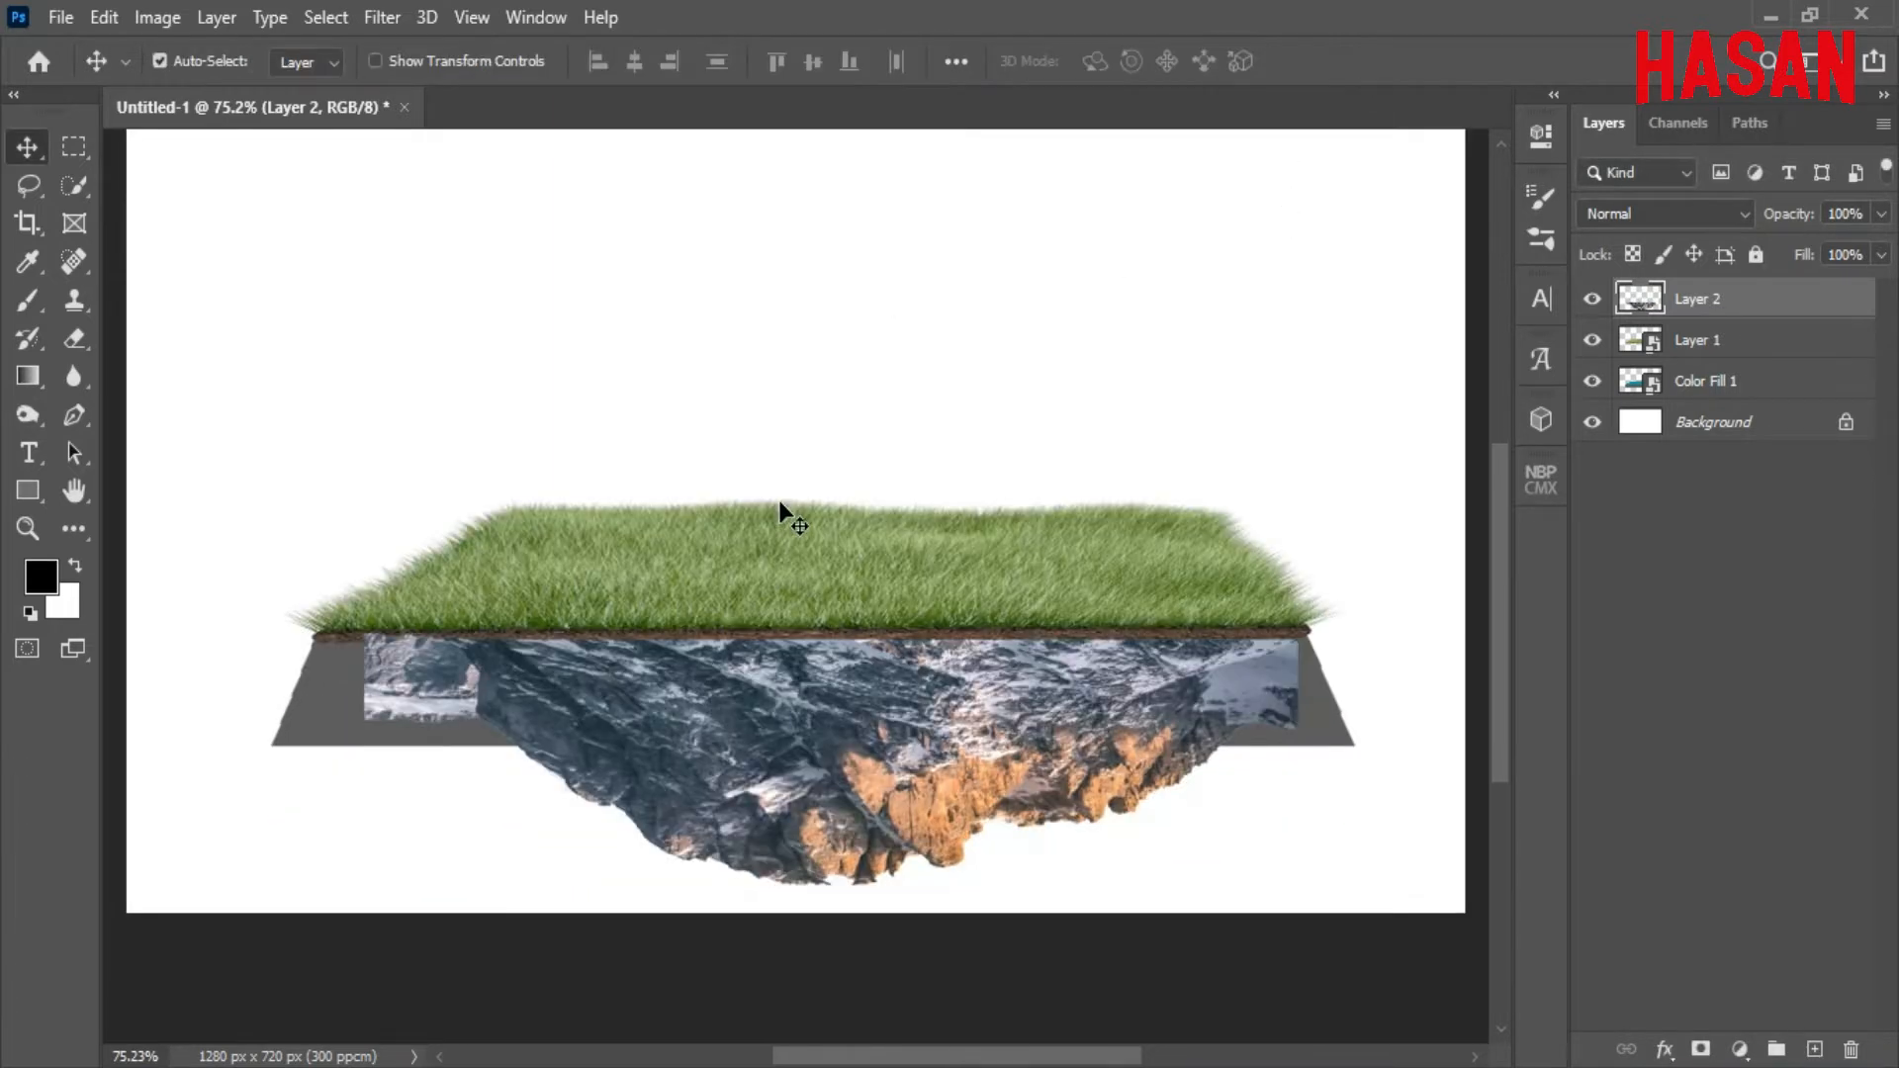
pyautogui.moveTo(951, 677); pyautogui.dragTo(846, 641)
pyautogui.click(74, 148)
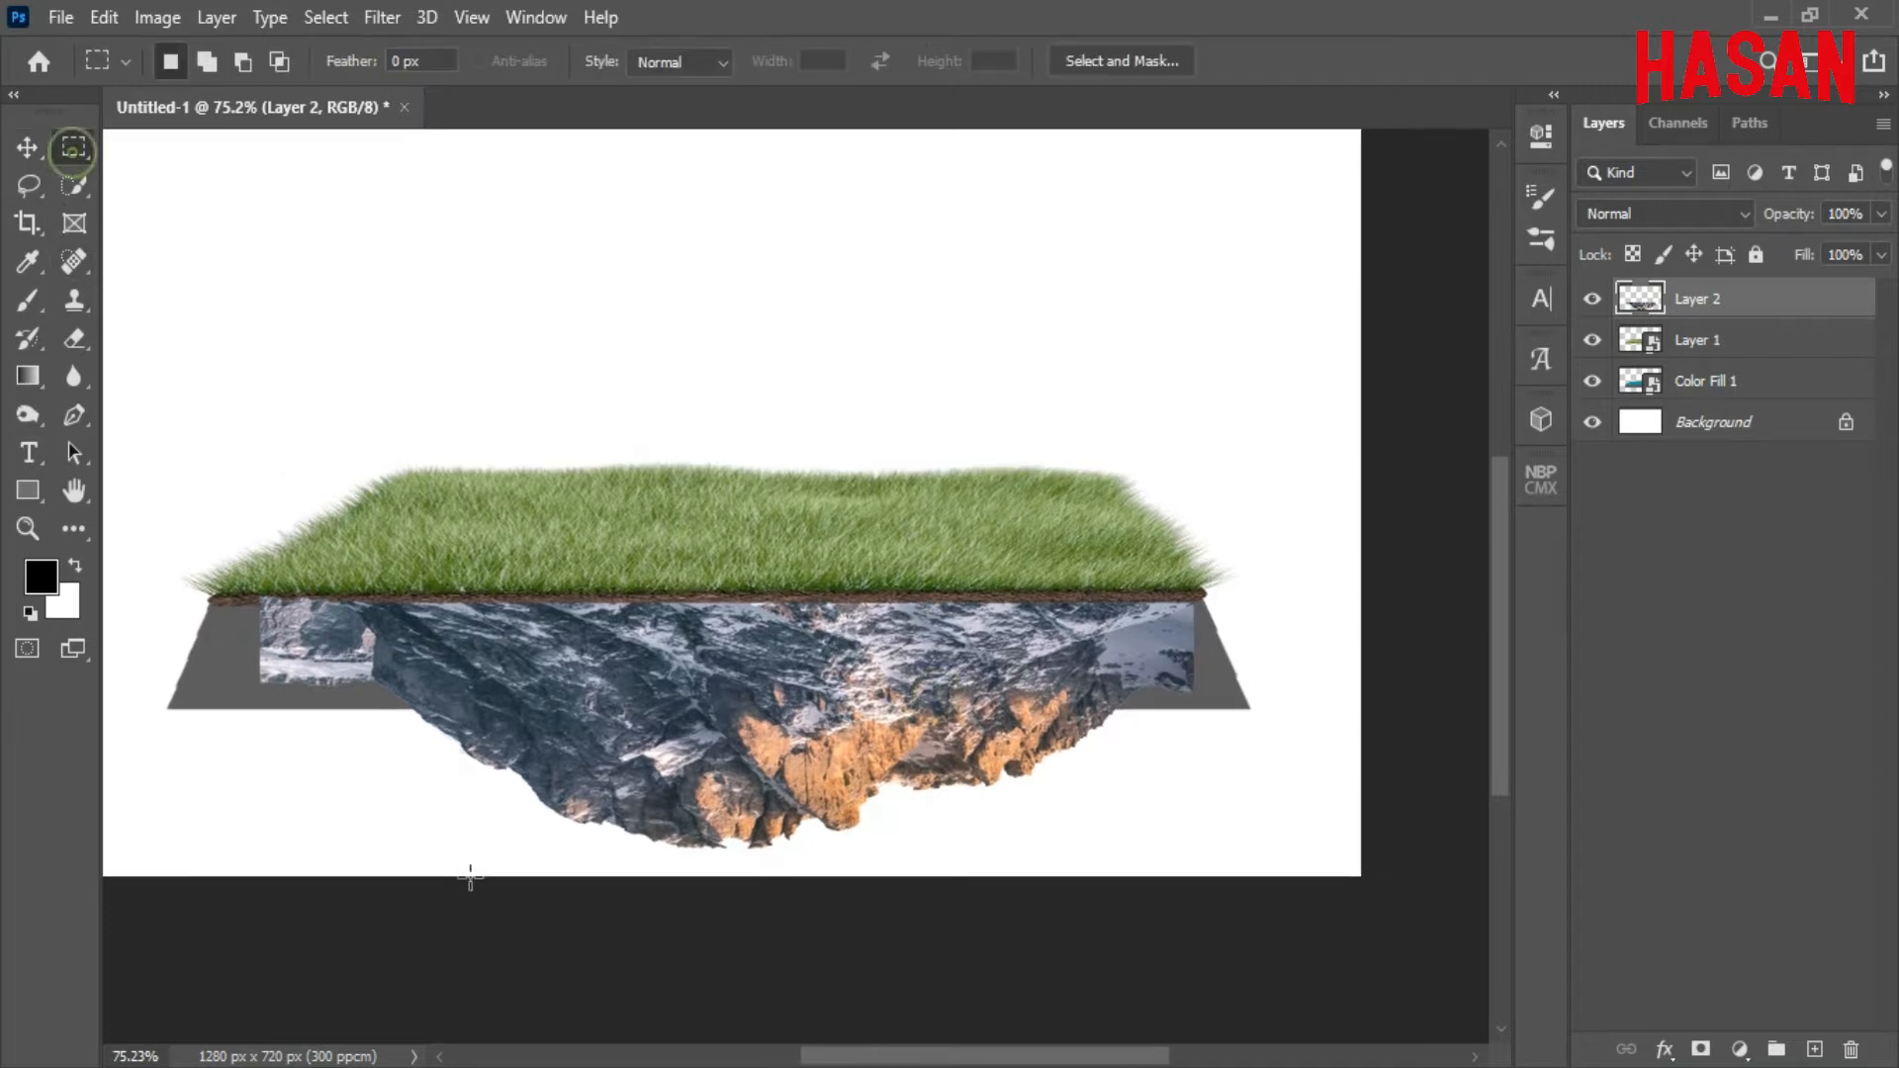
pyautogui.moveTo(432, 755); pyautogui.dragTo(1174, 903)
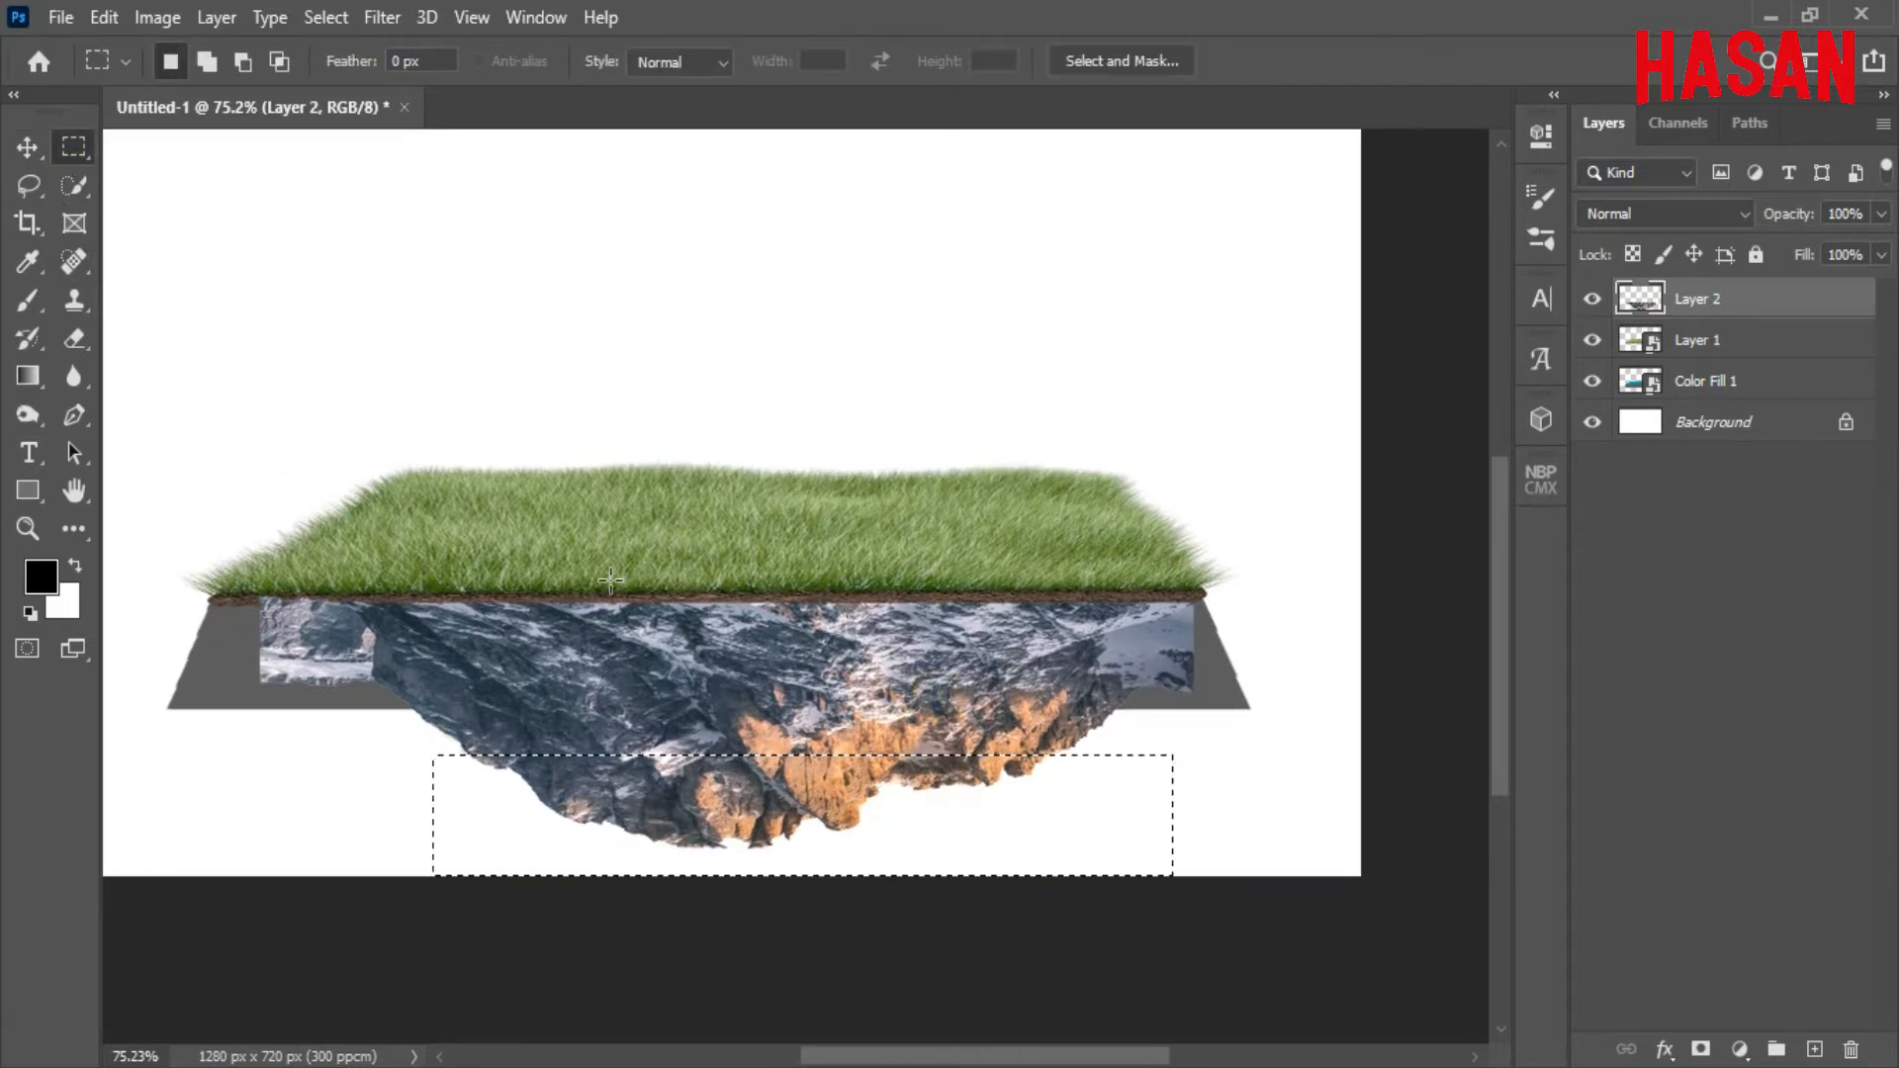
pyautogui.press('Delete')
pyautogui.click(327, 17)
pyautogui.click(366, 71)
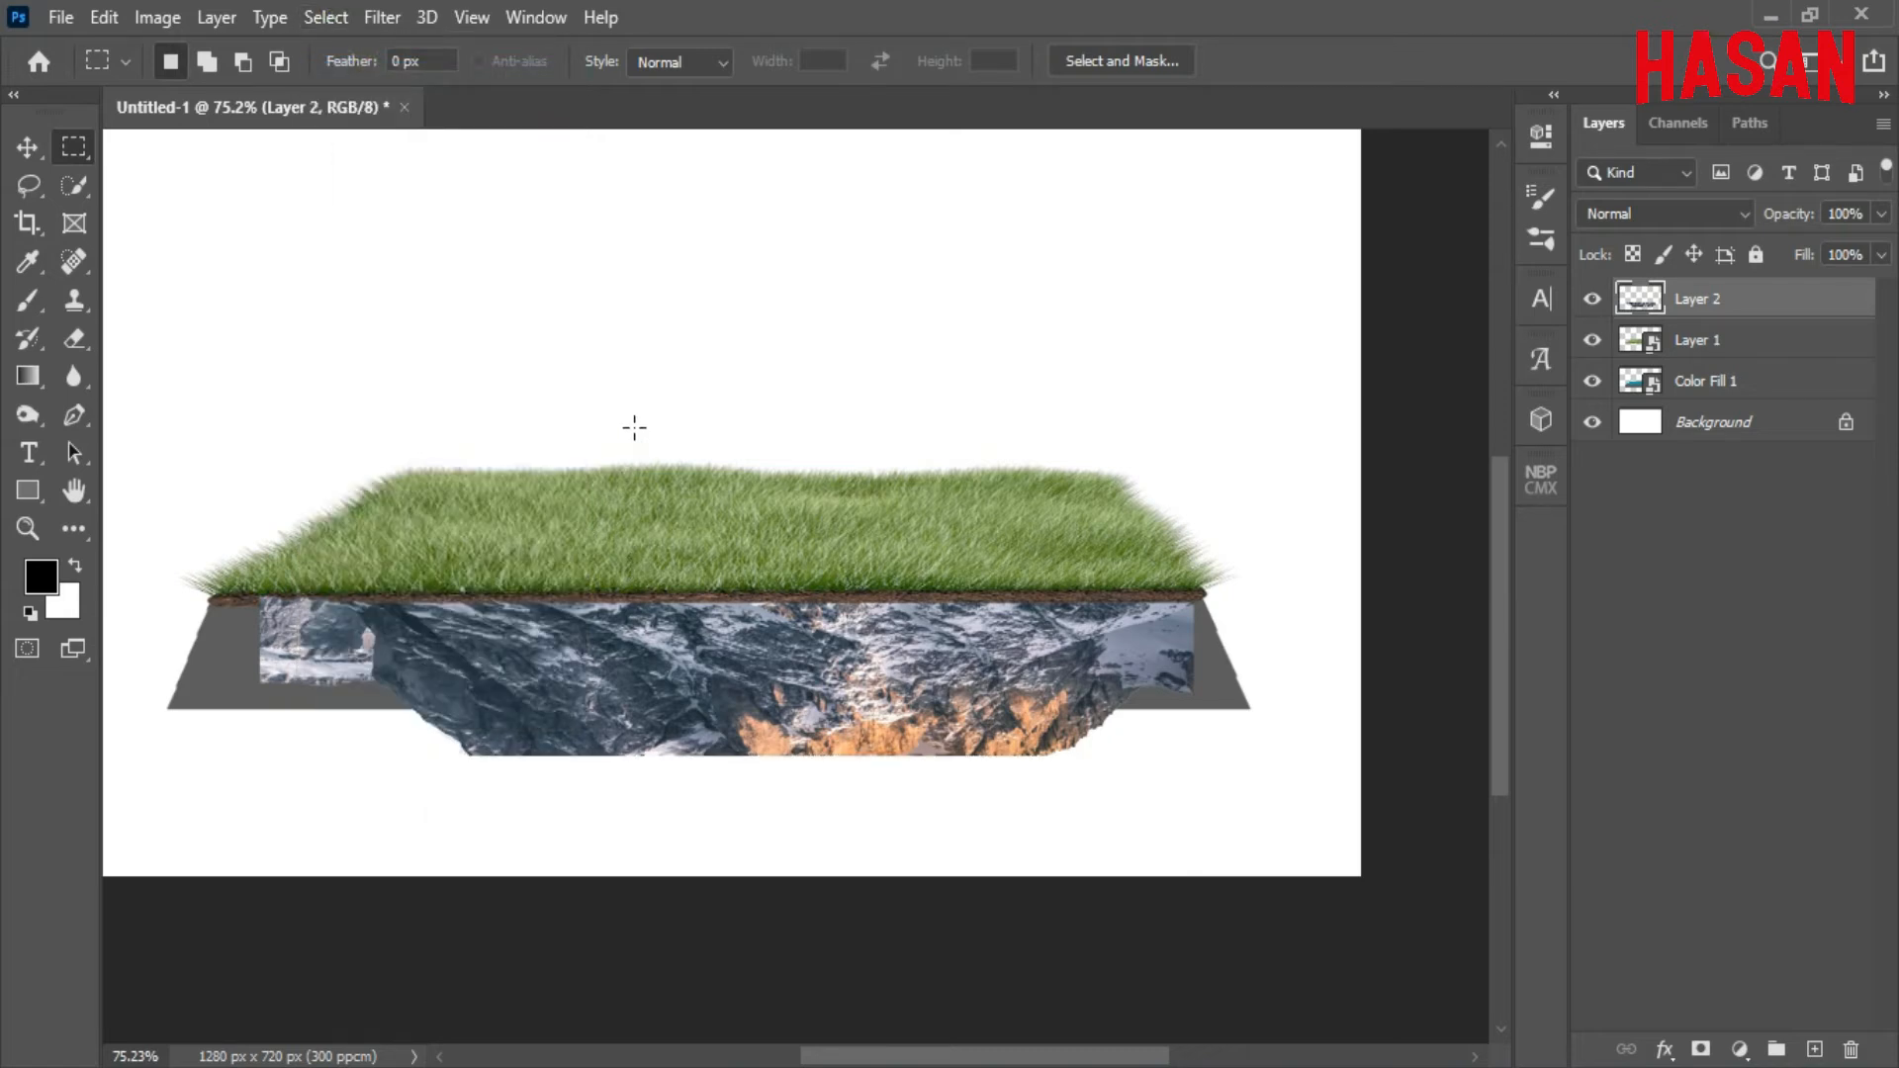
# Distort the trimmed mountain by pulling its corners outward to match the box's slanted front face below the soil edge.
pyautogui.hotkey('ctrl', 't')
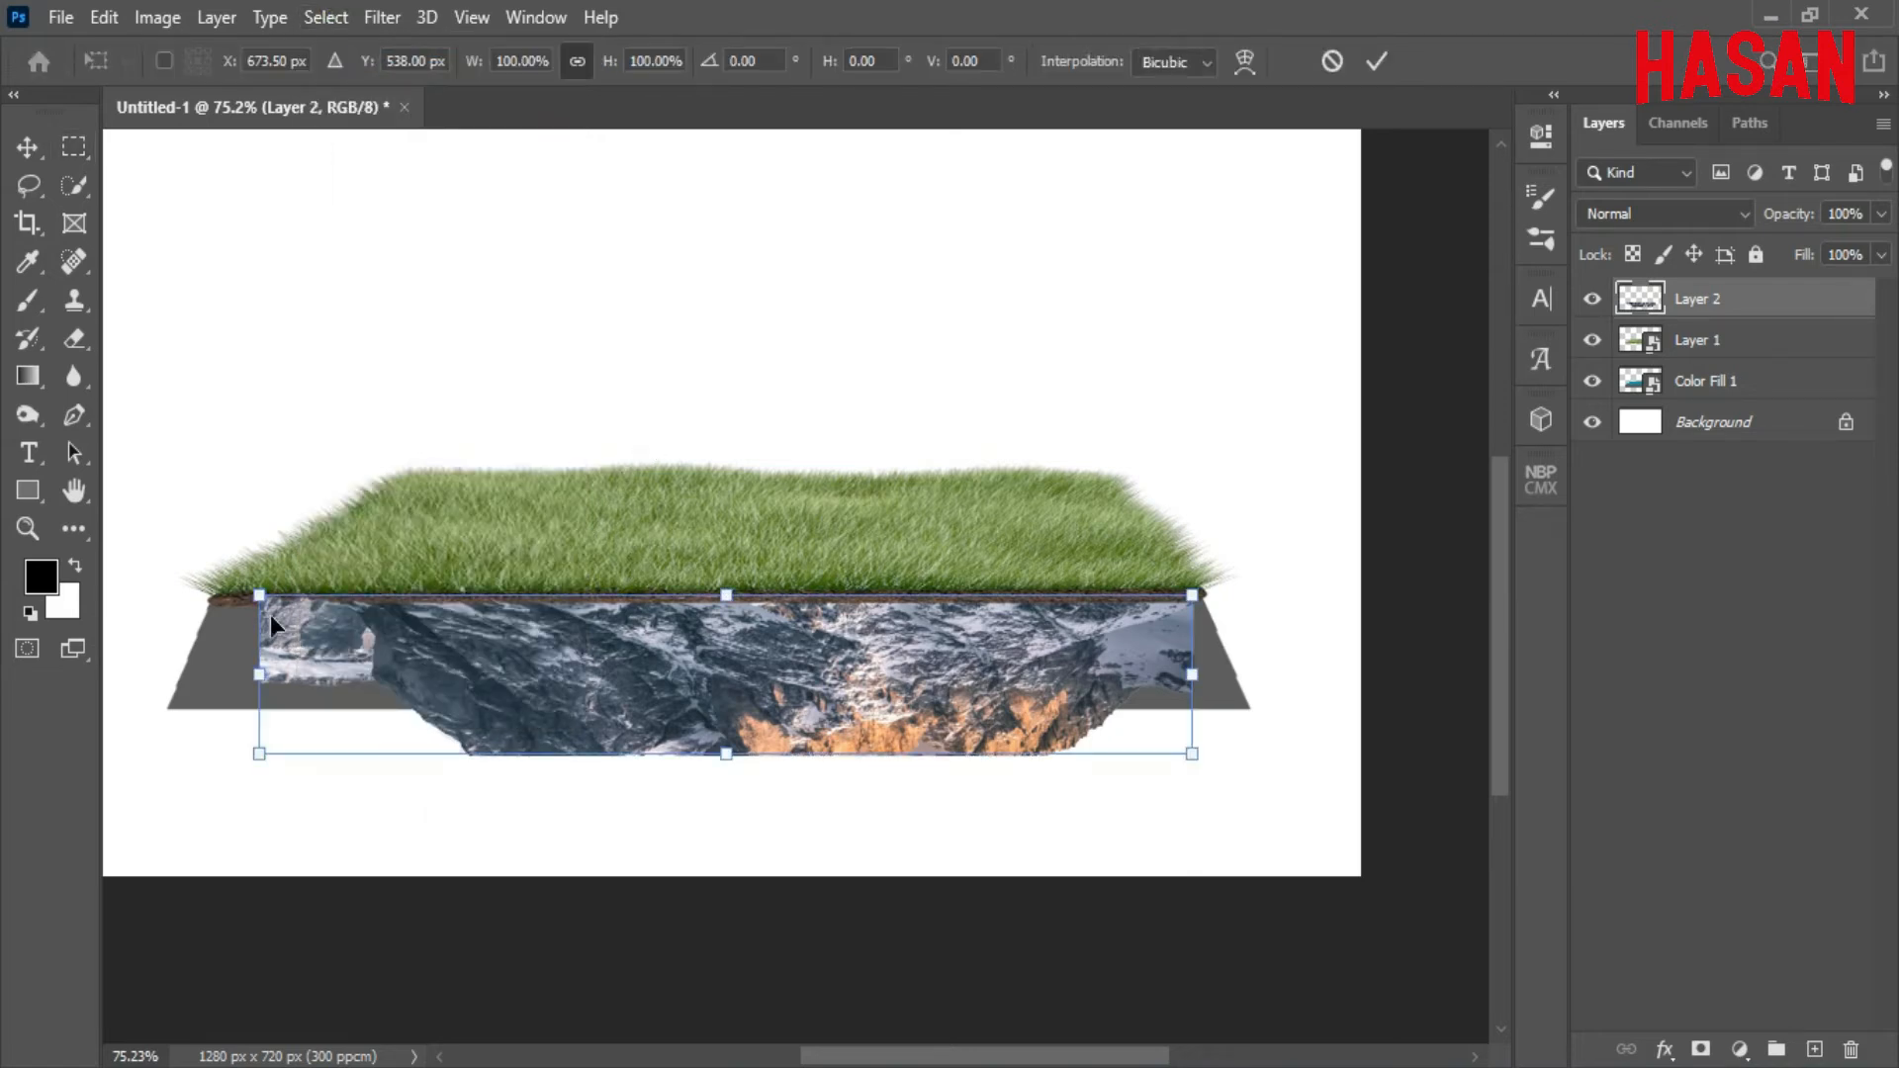
pyautogui.moveTo(263, 605); pyautogui.dragTo(212, 603)
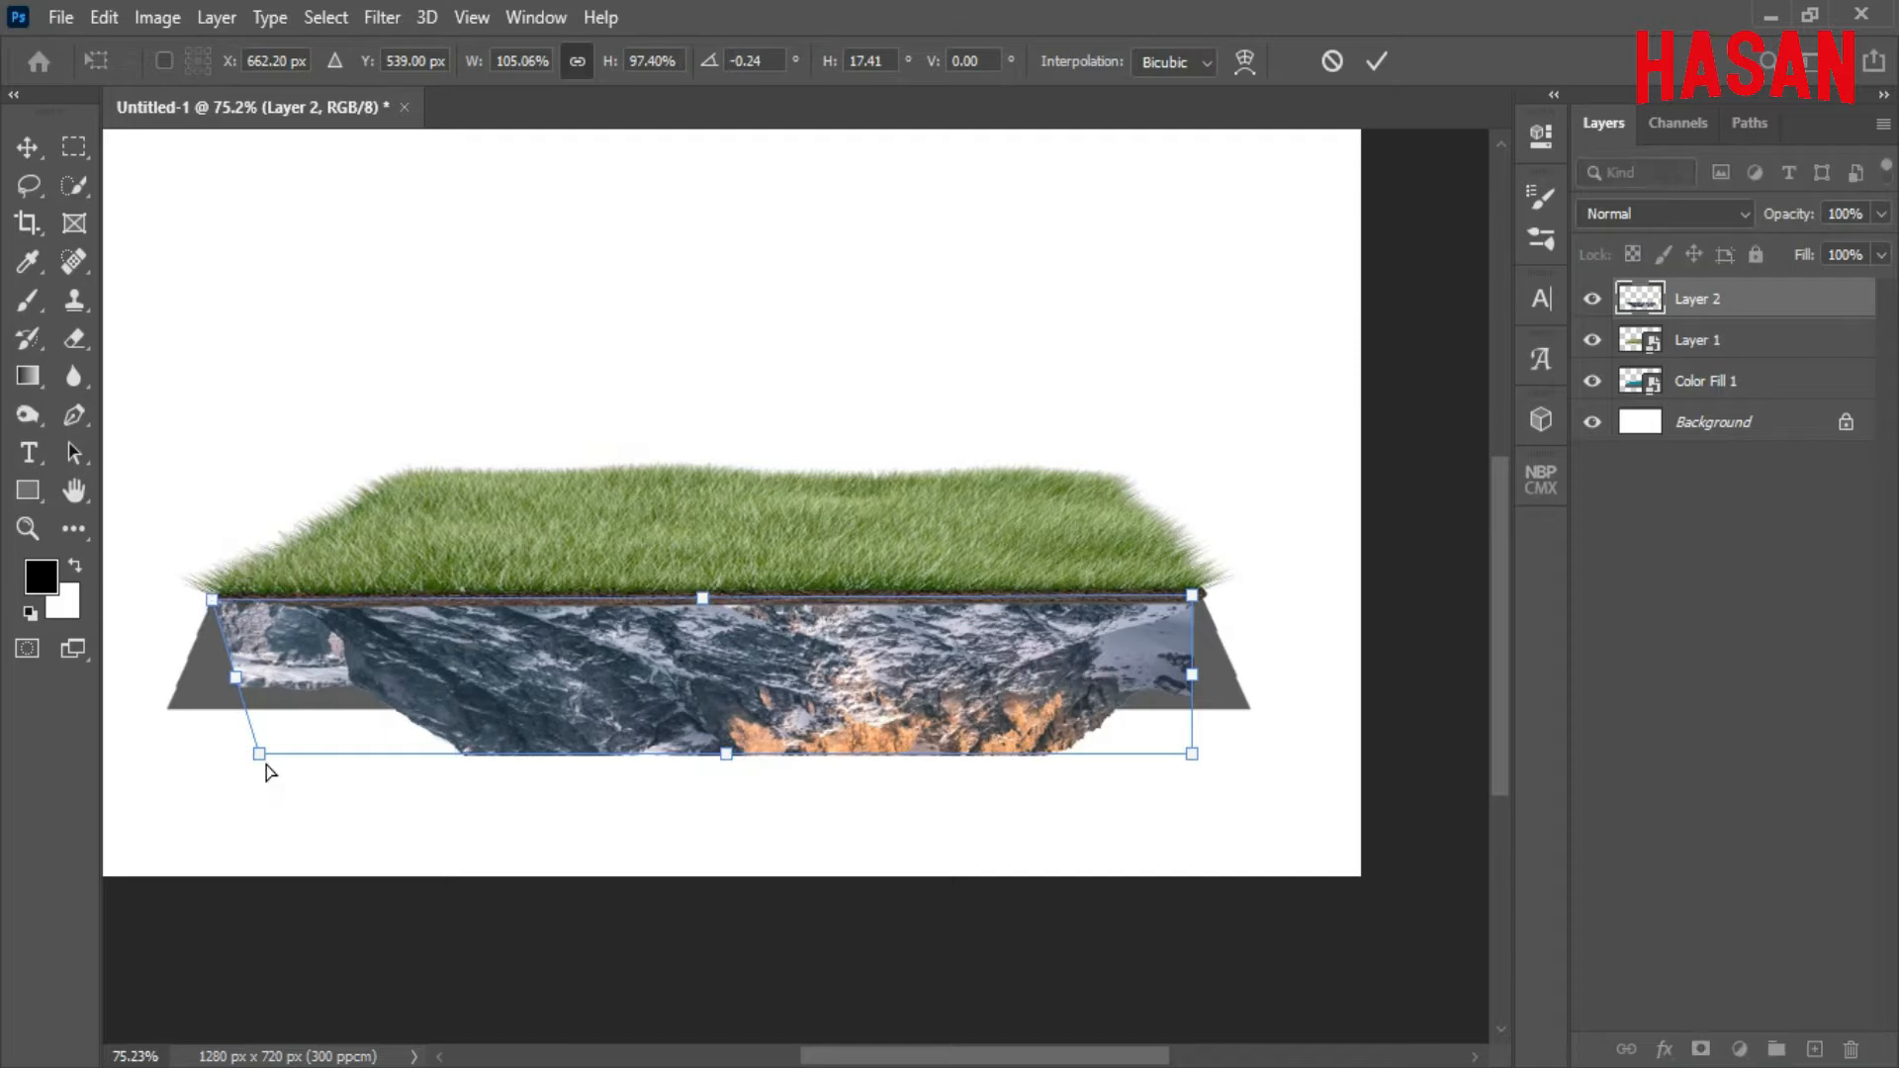
pyautogui.moveTo(261, 755); pyautogui.dragTo(136, 804)
pyautogui.moveTo(1222, 627); pyautogui.dragTo(843, 703)
pyautogui.moveTo(893, 626); pyautogui.dragTo(958, 682)
pyautogui.moveTo(879, 590); pyautogui.dragTo(905, 601)
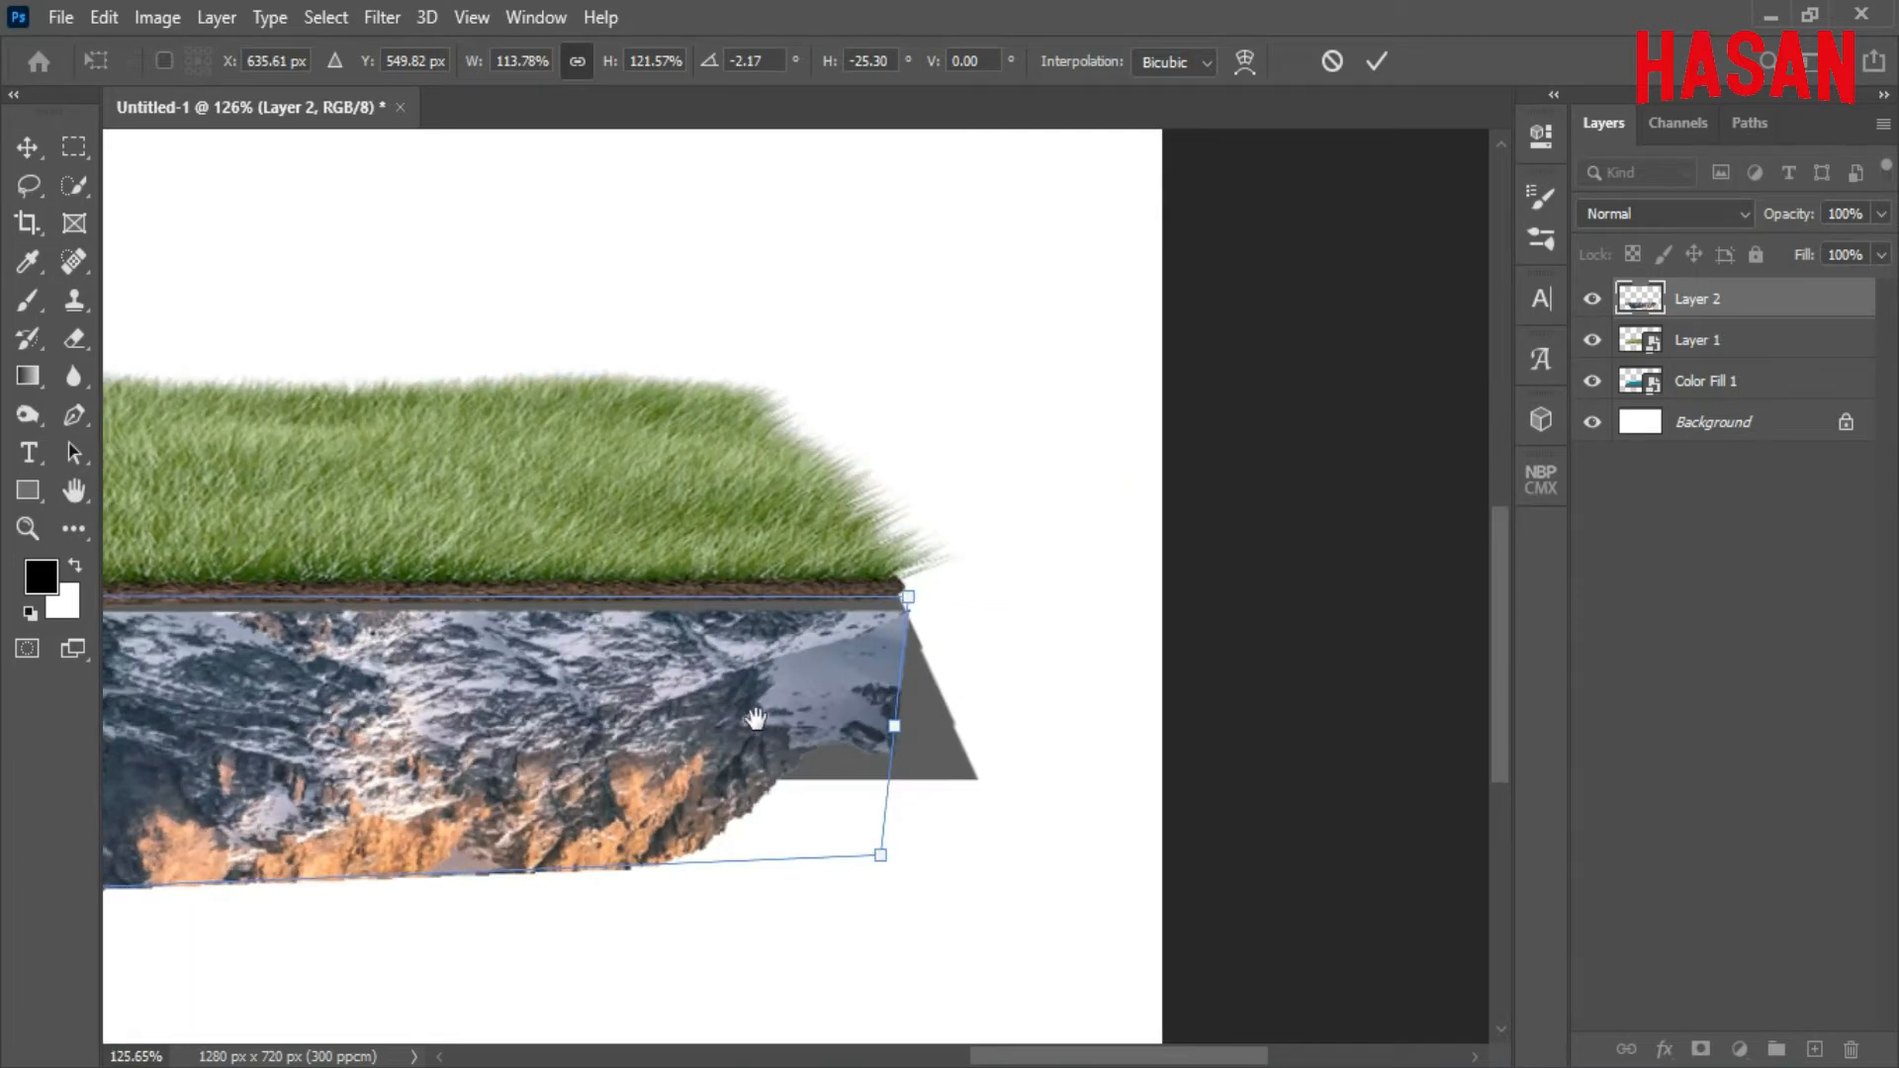
pyautogui.moveTo(755, 719); pyautogui.dragTo(900, 608)
pyautogui.moveTo(1028, 745); pyautogui.dragTo(1170, 796)
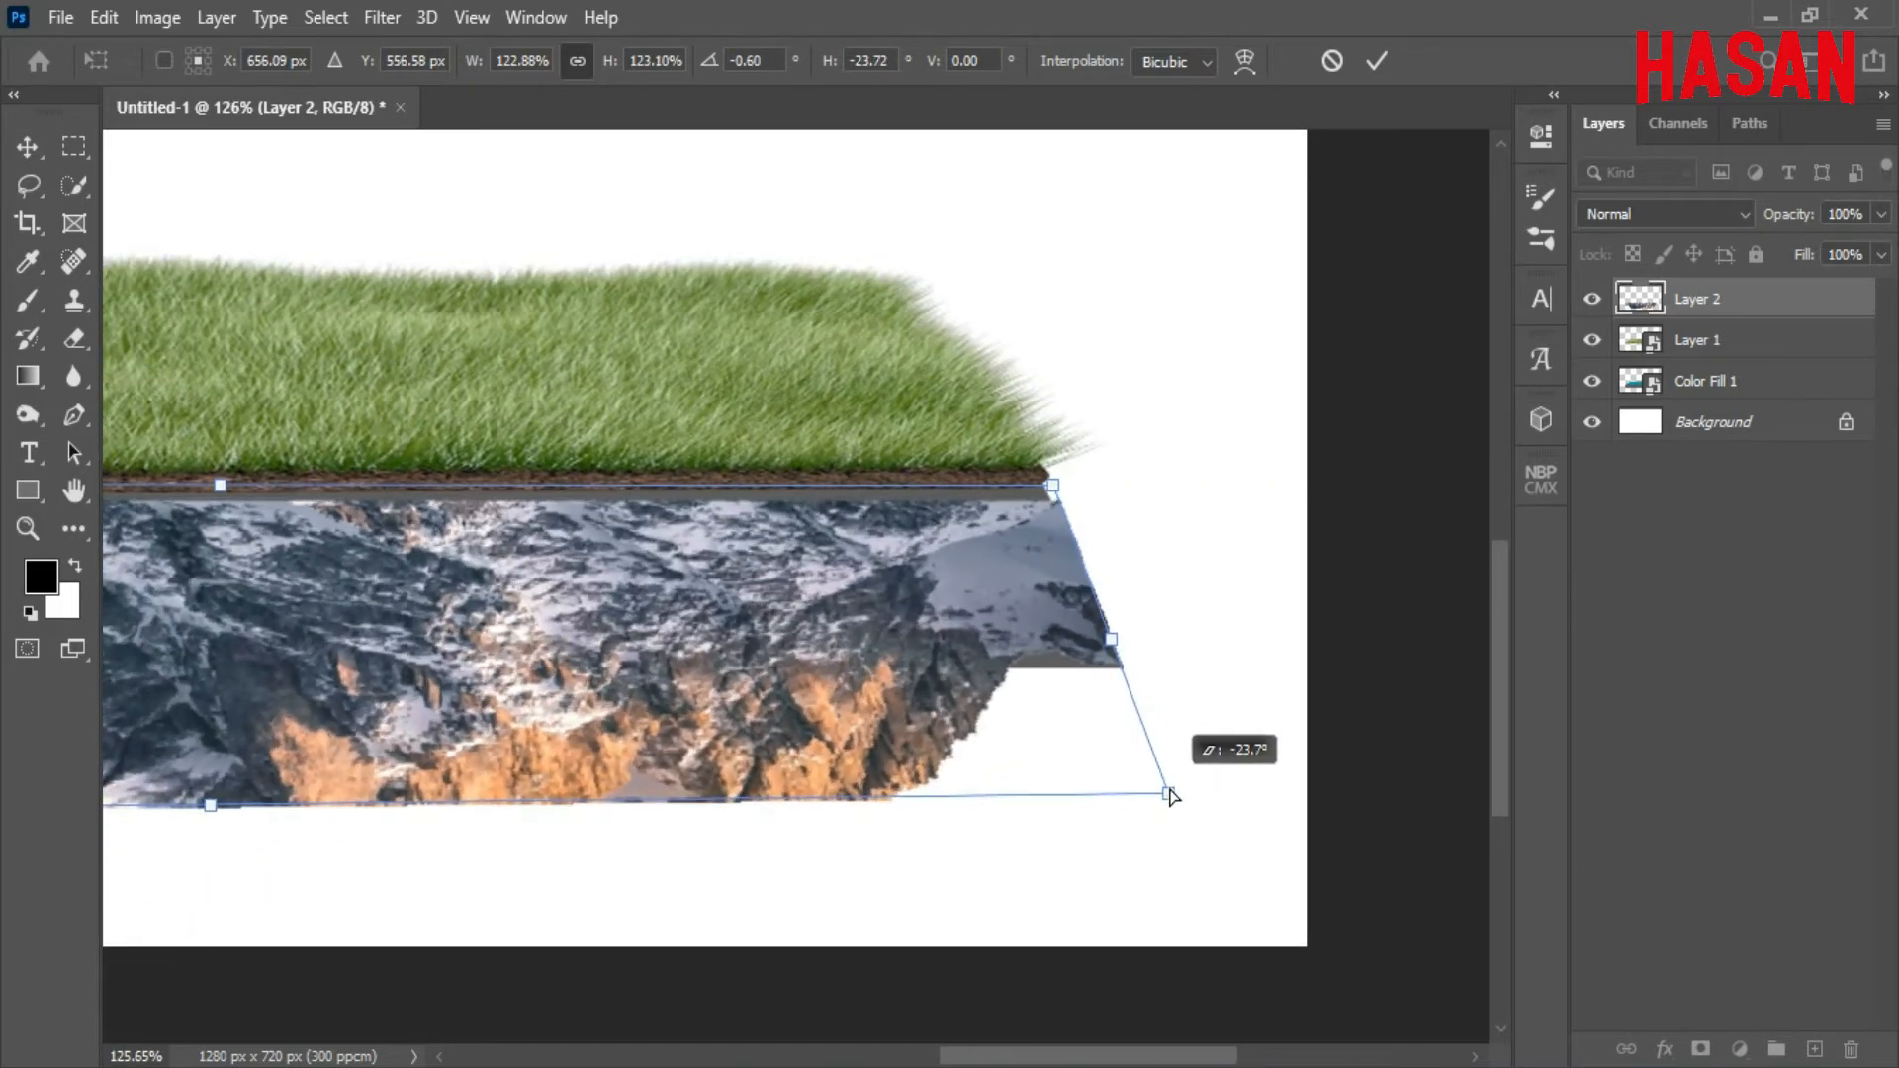
# Raise the mountain's upper edge to the soil line, pull its lower corners further out to cover the box face and apply the transform.
pyautogui.moveTo(248, 656); pyautogui.dragTo(955, 704)
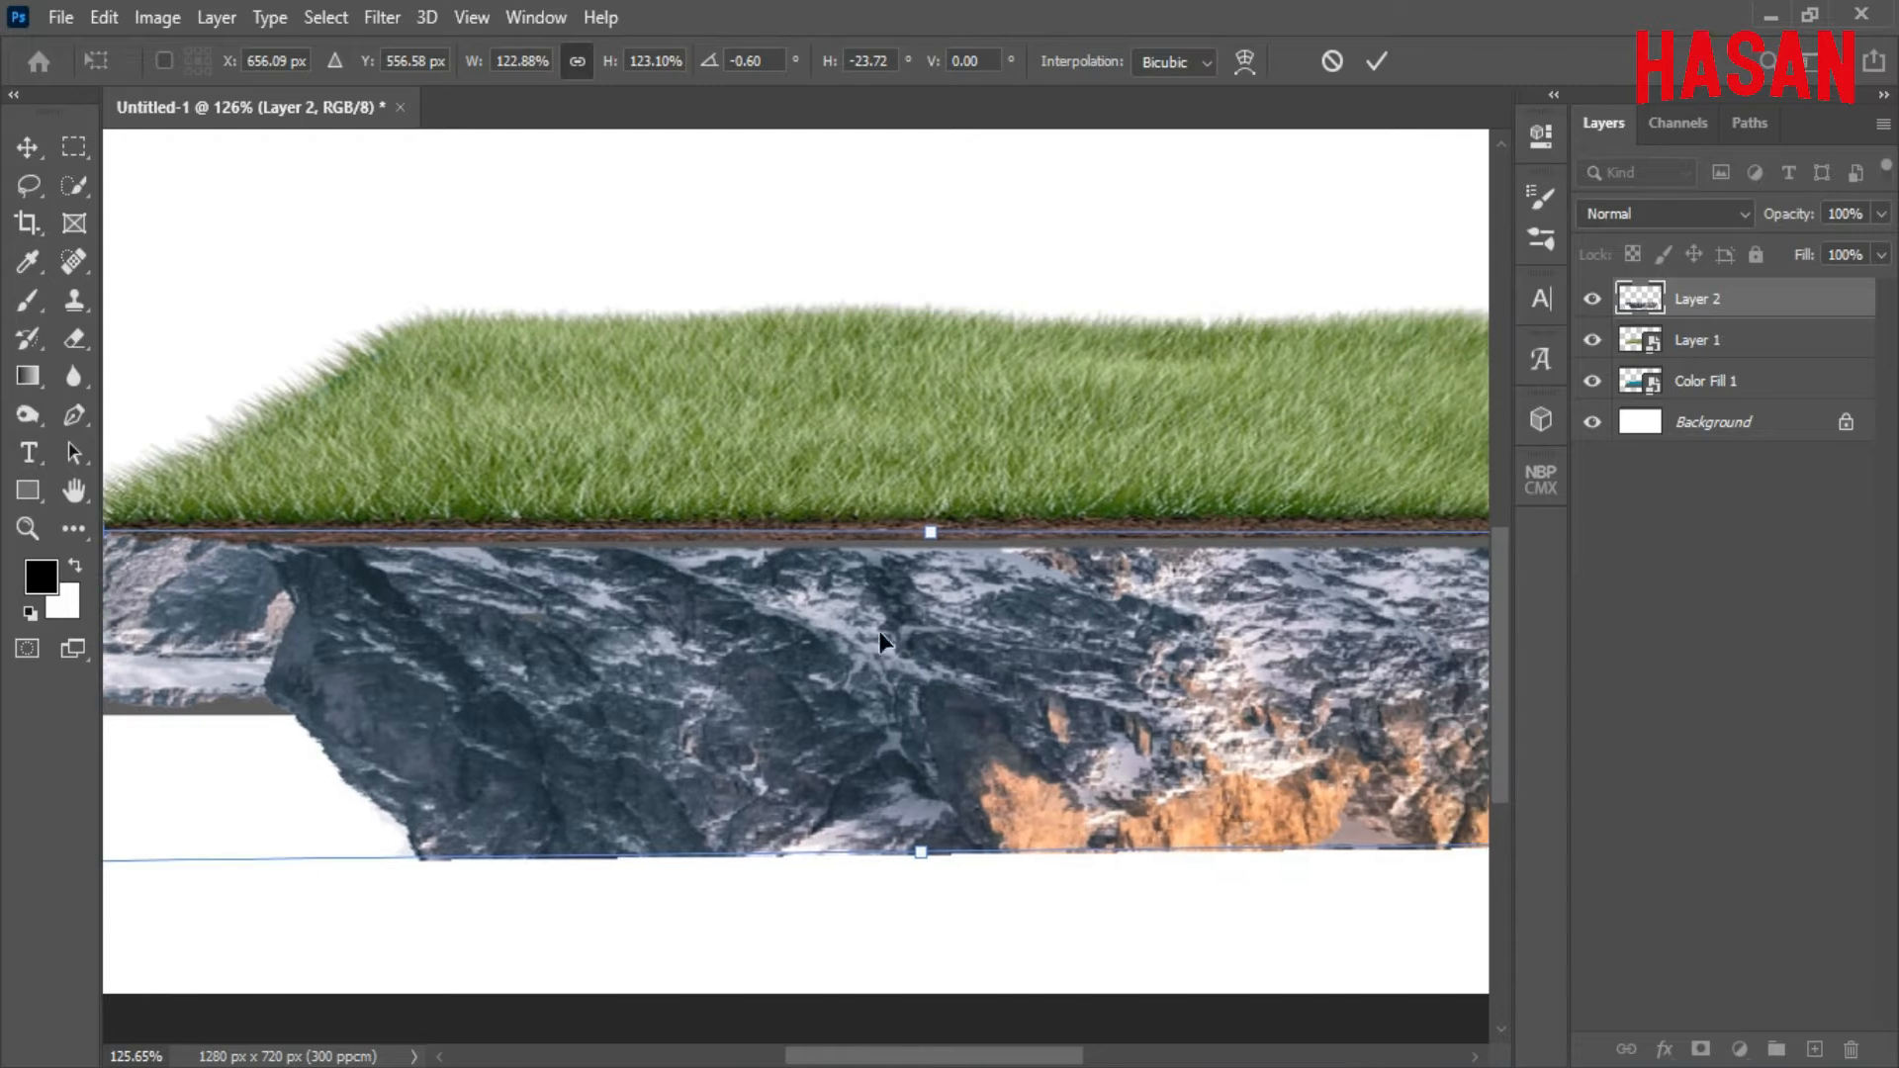
pyautogui.moveTo(771, 641); pyautogui.dragTo(808, 643)
pyautogui.moveTo(969, 534); pyautogui.dragTo(972, 525)
pyautogui.moveTo(880, 673); pyautogui.dragTo(572, 666)
pyautogui.moveTo(678, 509); pyautogui.dragTo(689, 507)
pyautogui.moveTo(622, 695); pyautogui.dragTo(970, 580)
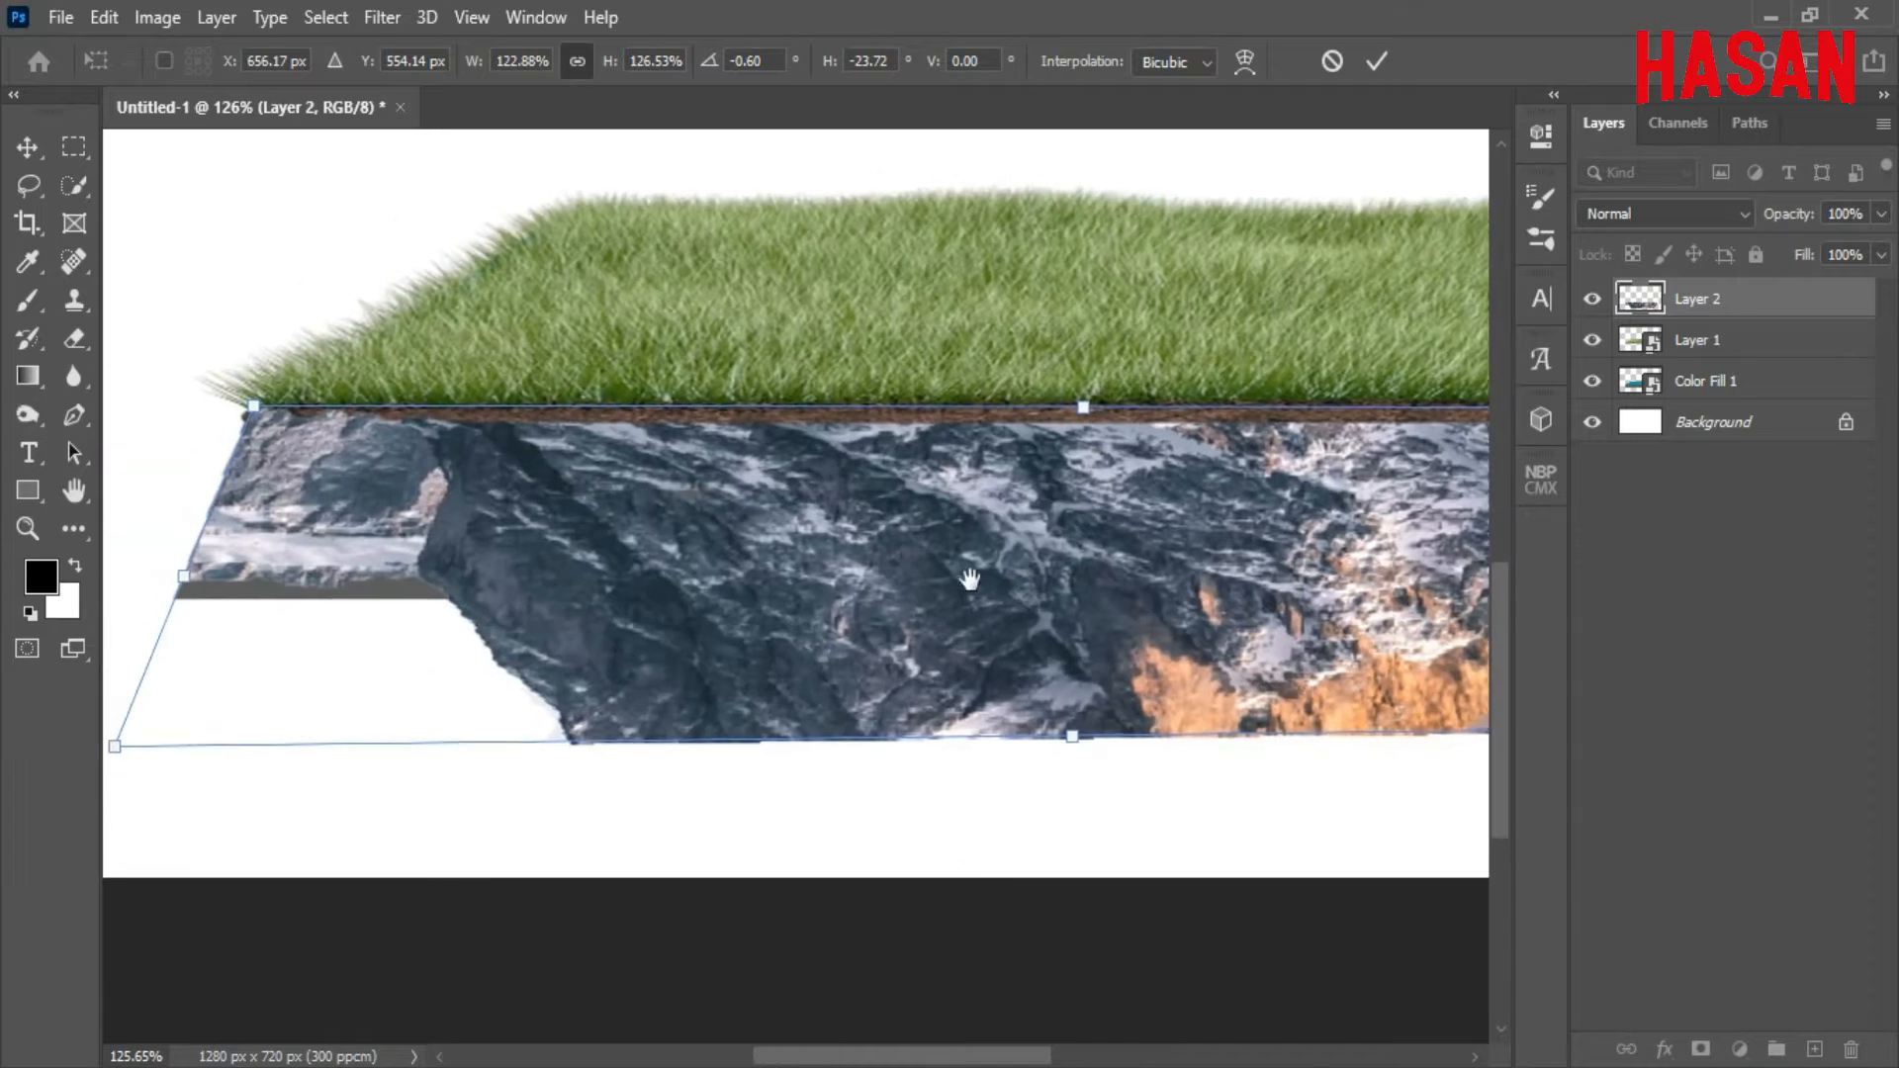
pyautogui.moveTo(369, 571); pyautogui.dragTo(520, 592)
pyautogui.moveTo(264, 768); pyautogui.dragTo(246, 812)
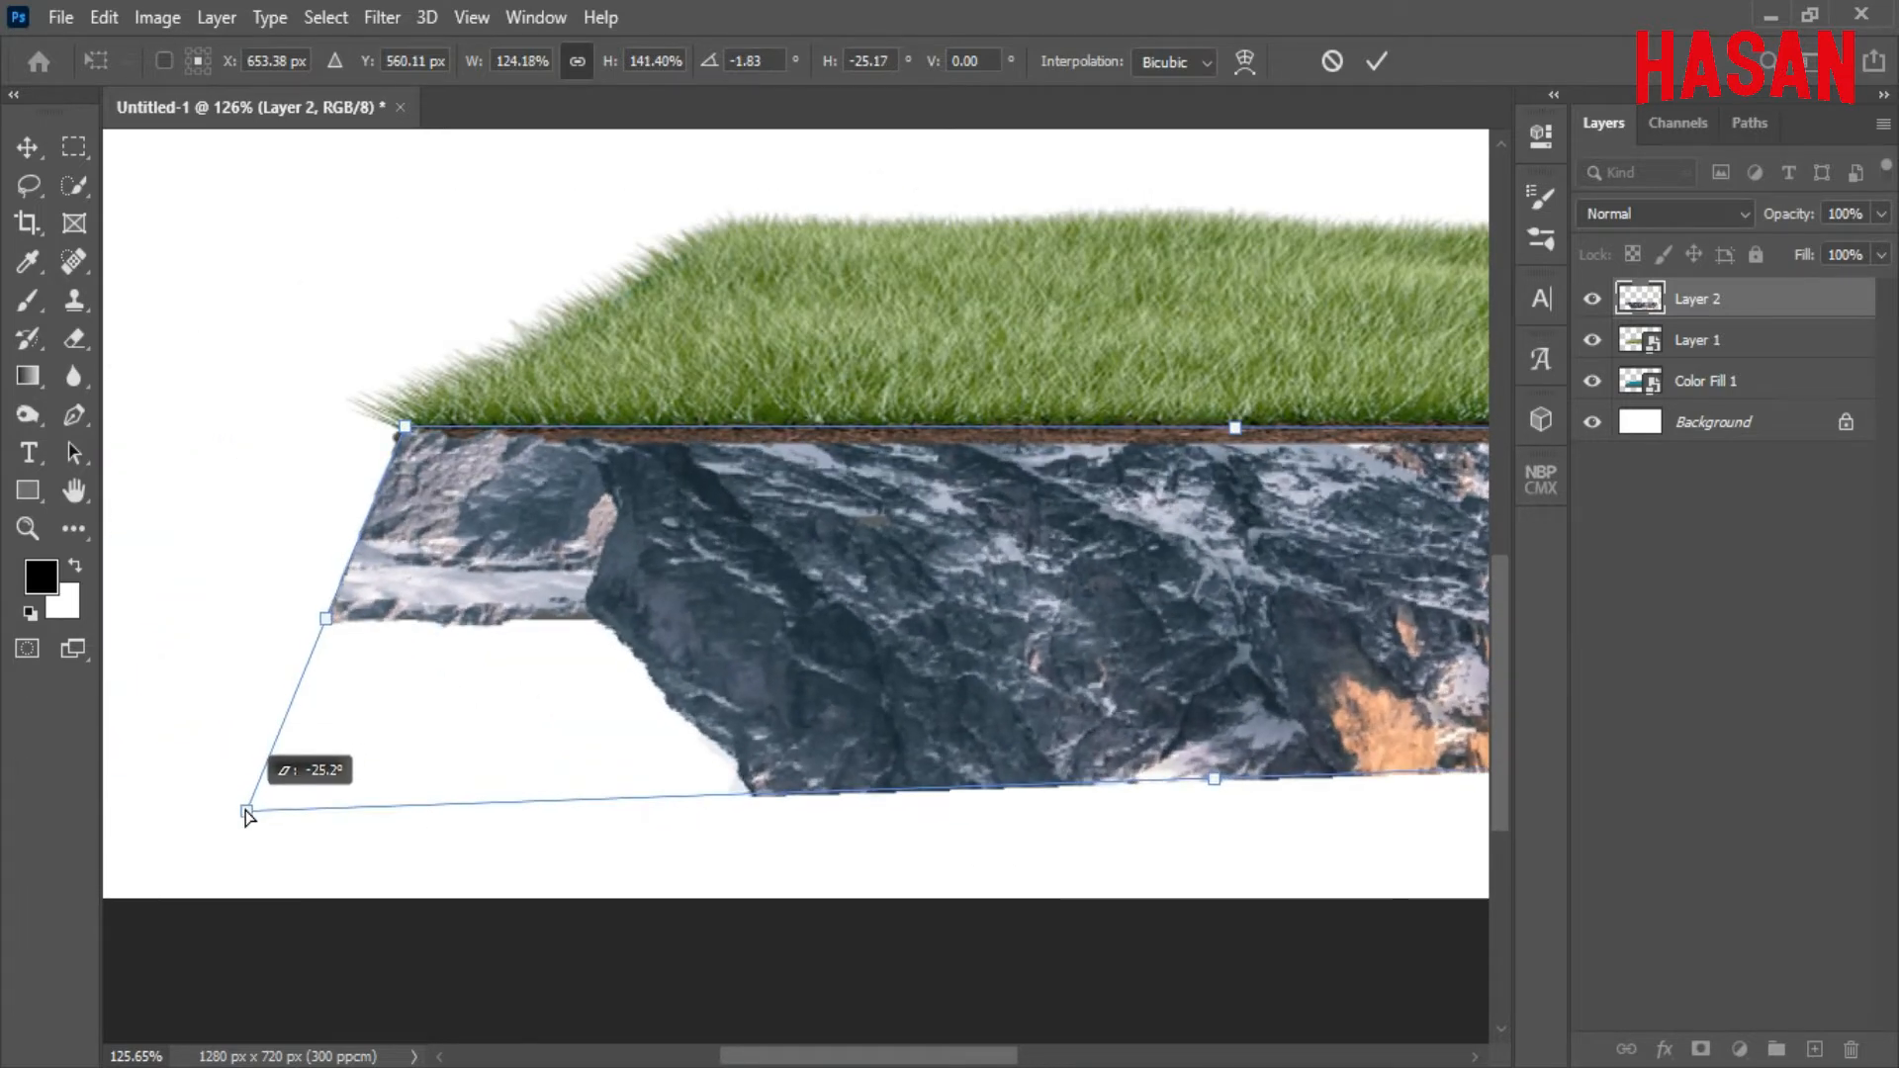
pyautogui.moveTo(913, 525); pyautogui.dragTo(478, 521)
pyautogui.moveTo(962, 646); pyautogui.dragTo(1009, 643)
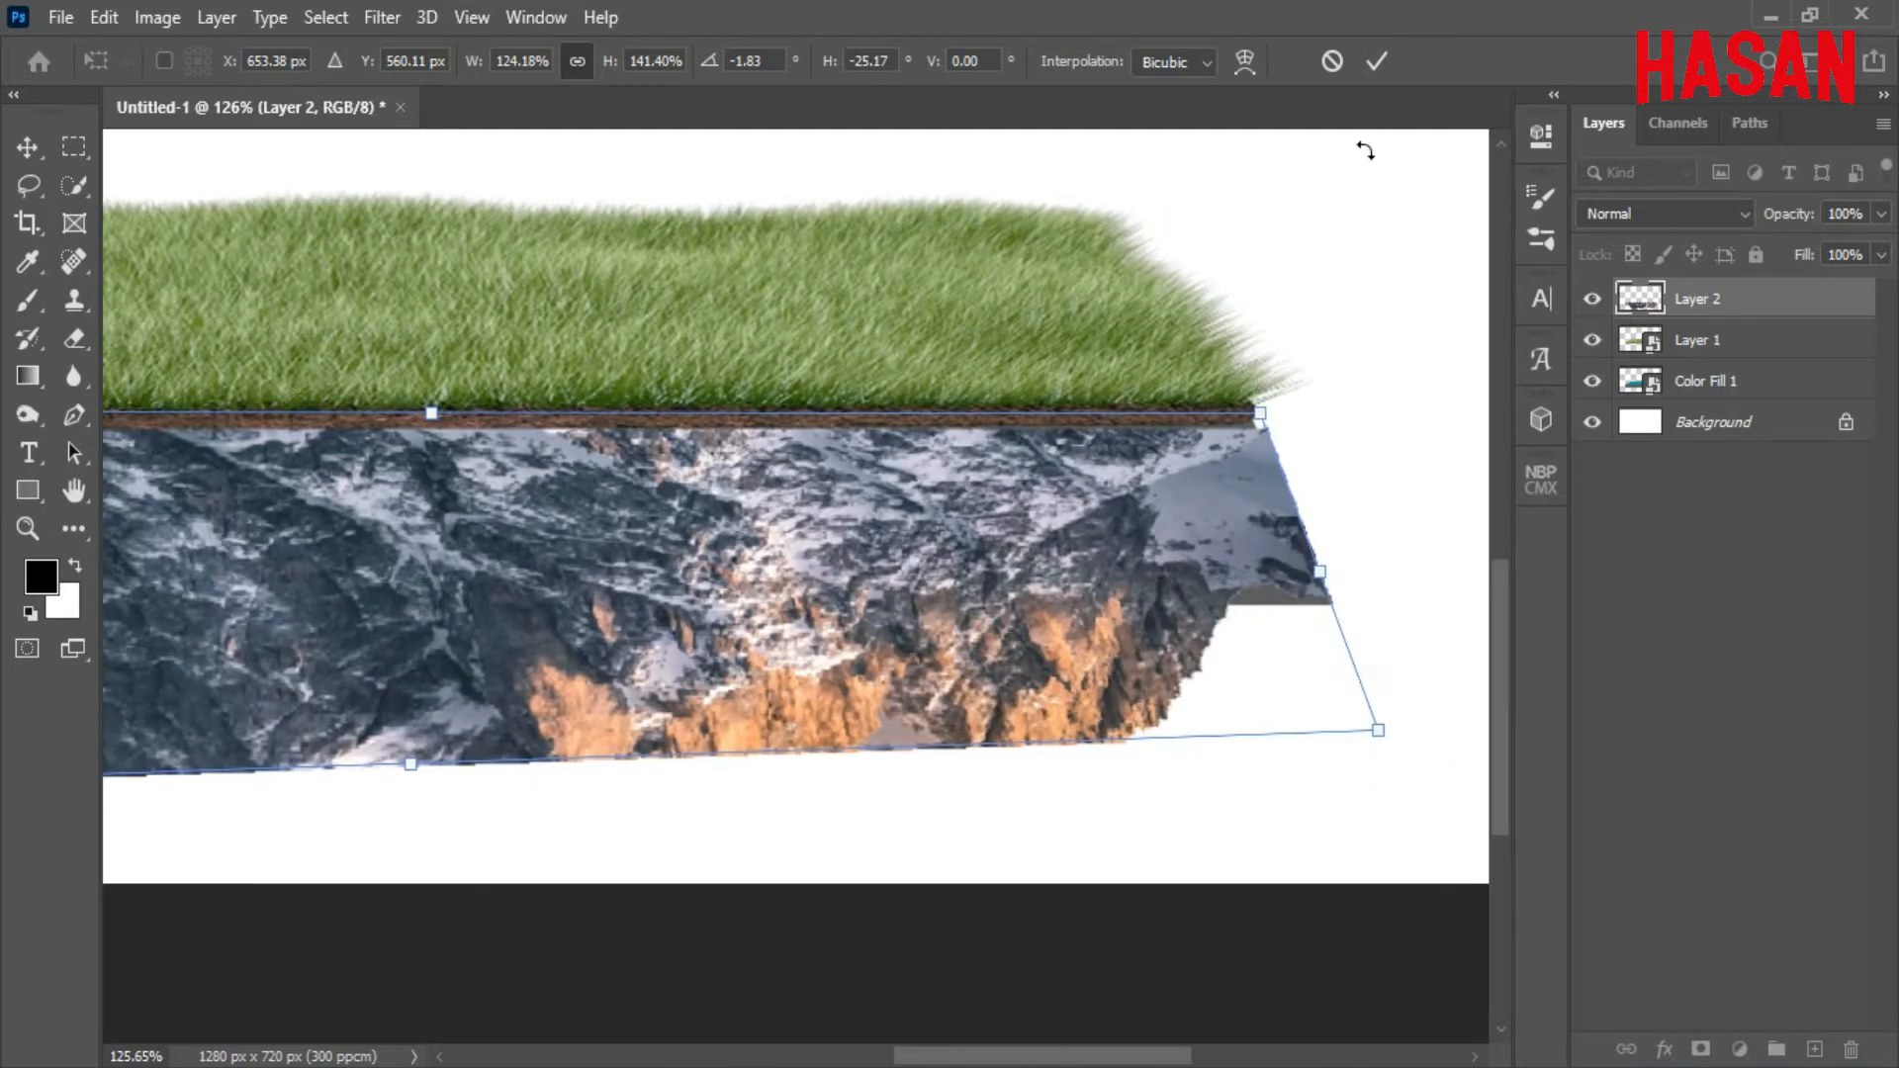
pyautogui.moveTo(1377, 729); pyautogui.dragTo(1416, 776)
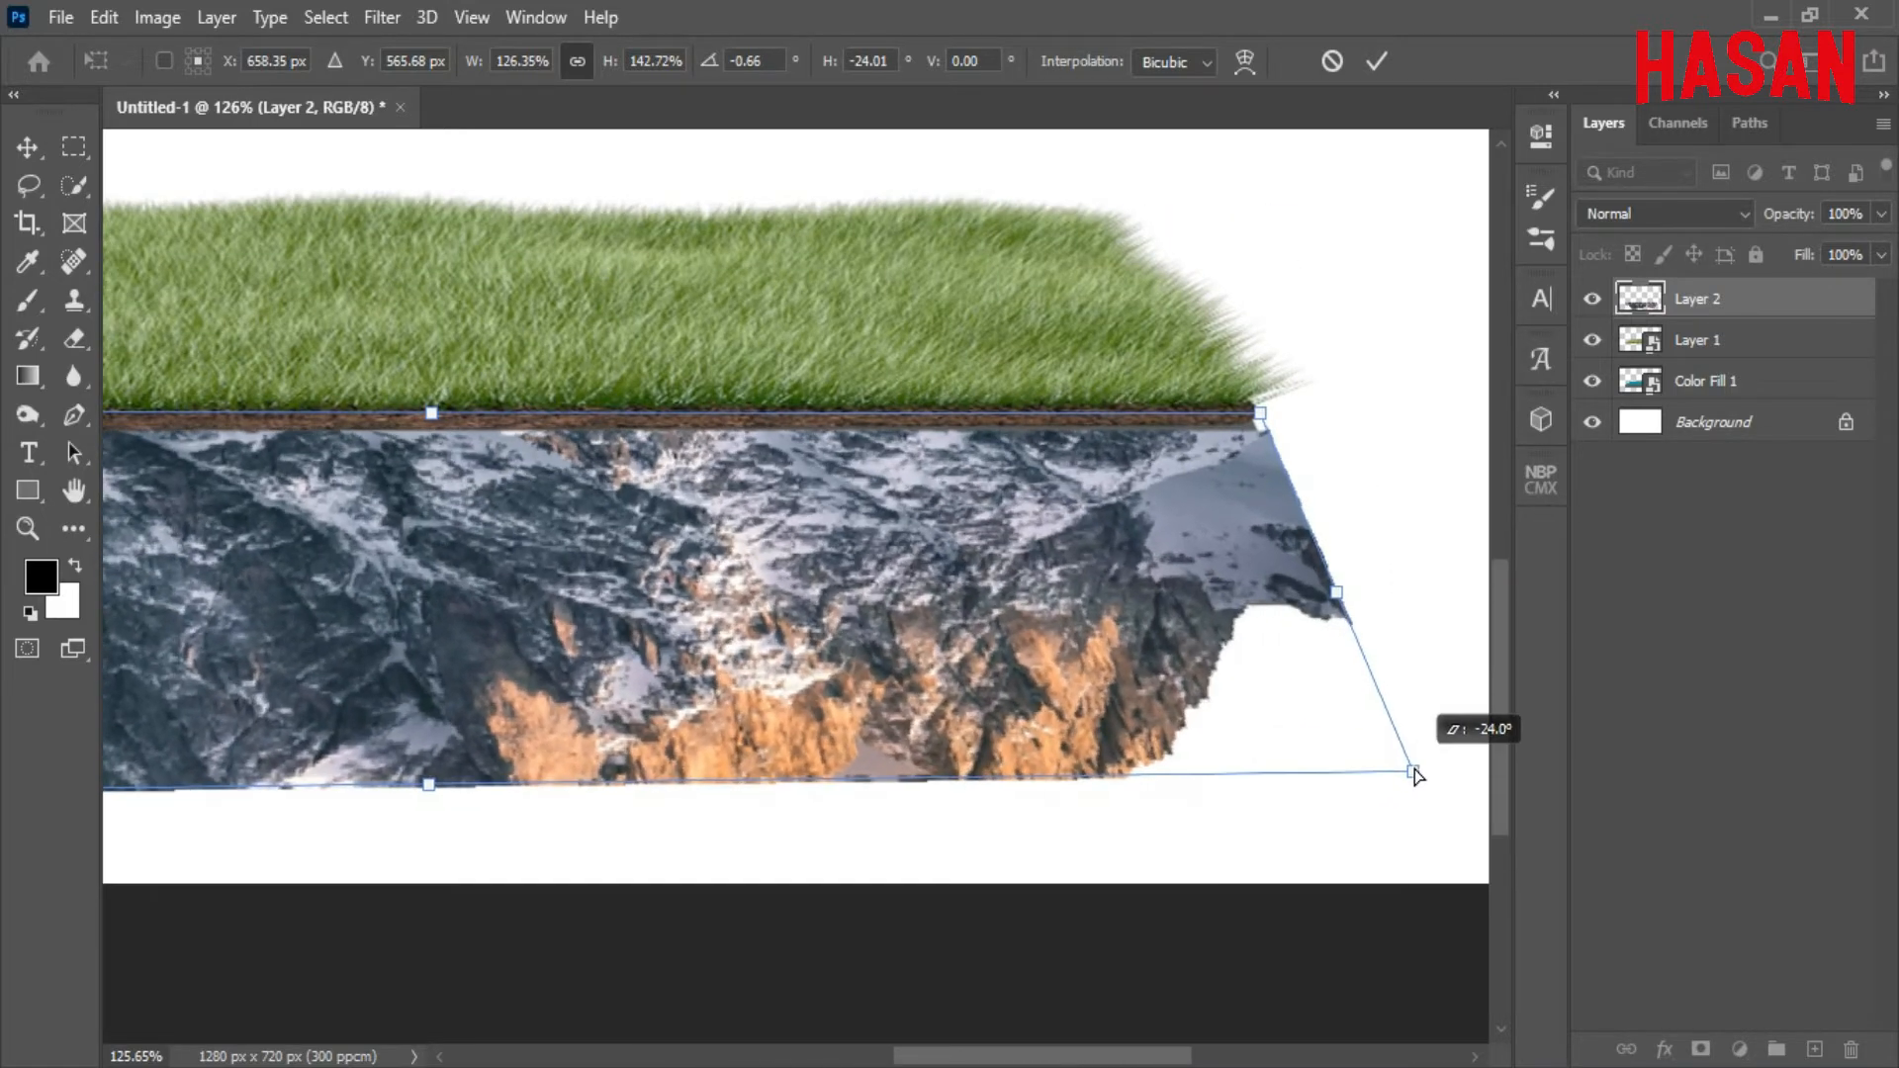
pyautogui.click(1373, 68)
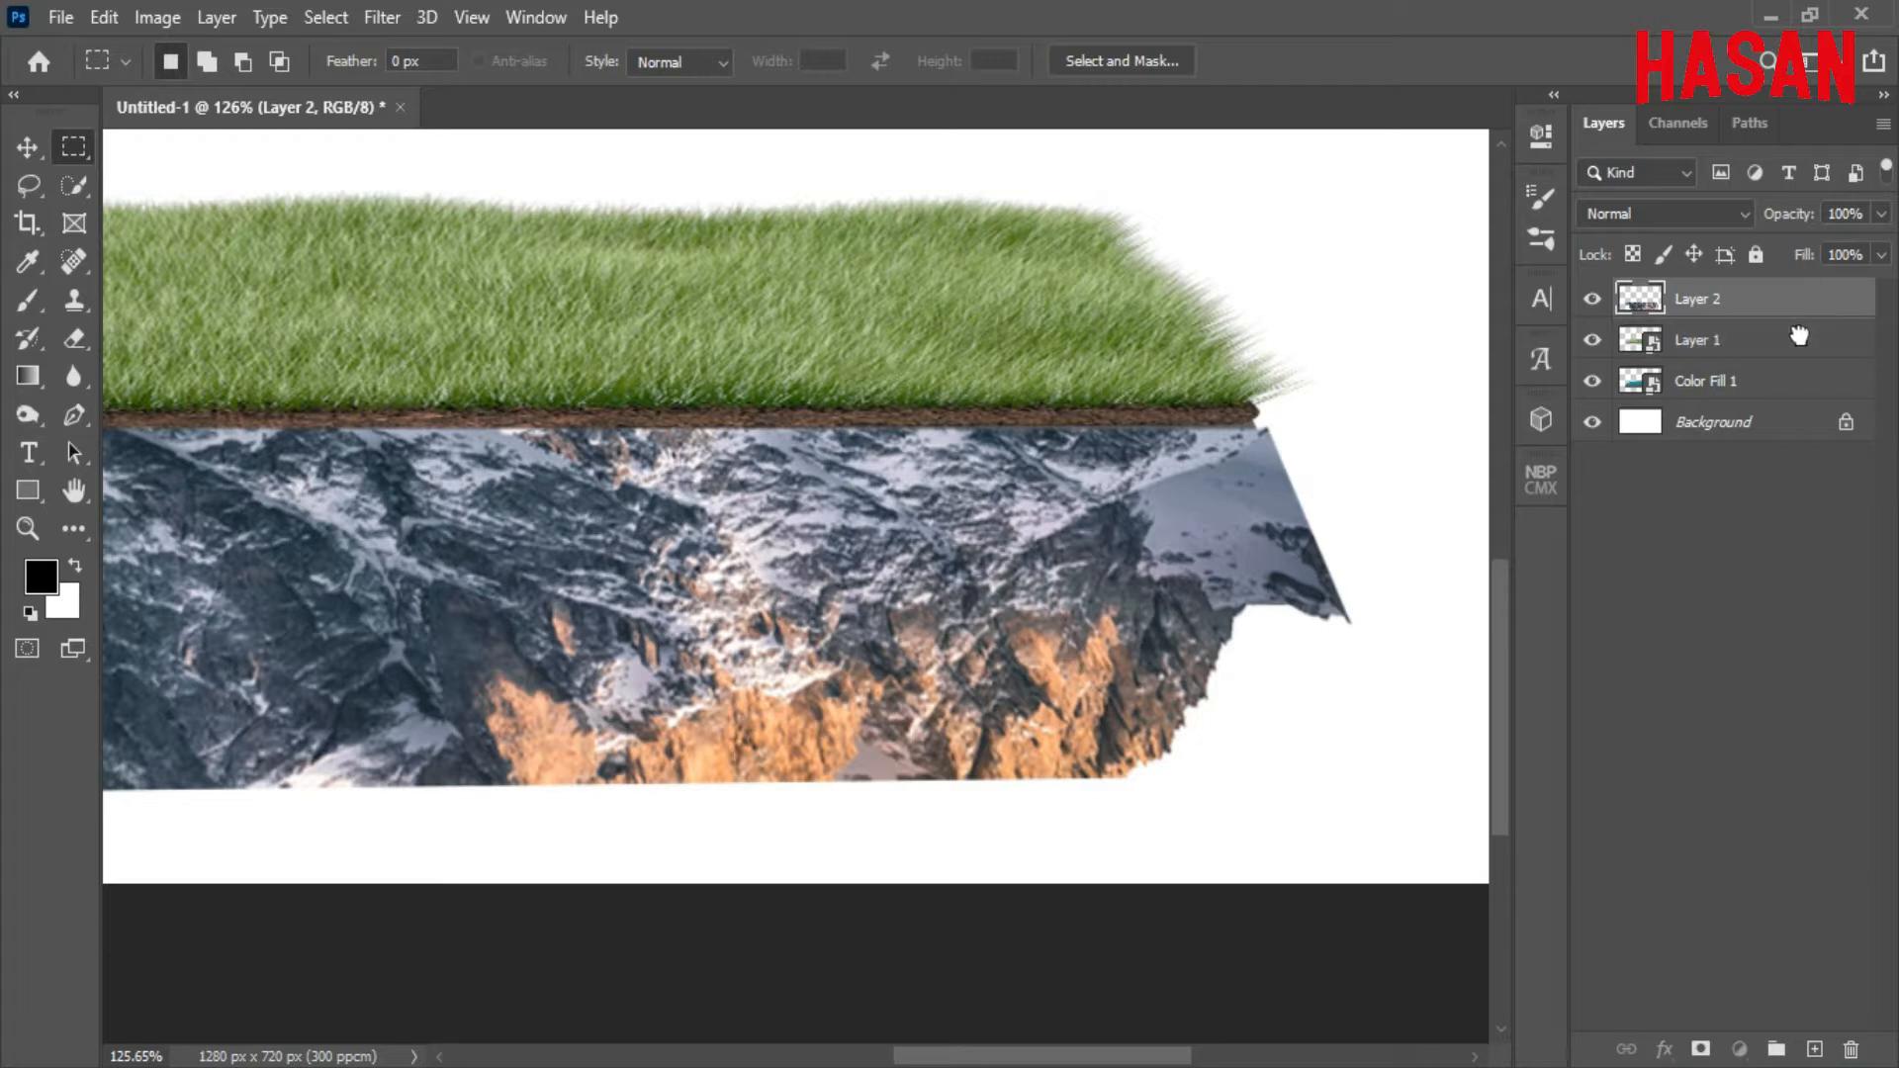
# Place Layer 2 below the grass layer and clip it to the Color Fill 1 box.
pyautogui.moveTo(1814, 341); pyautogui.dragTo(1814, 356)
pyautogui.rightClick(1793, 353)
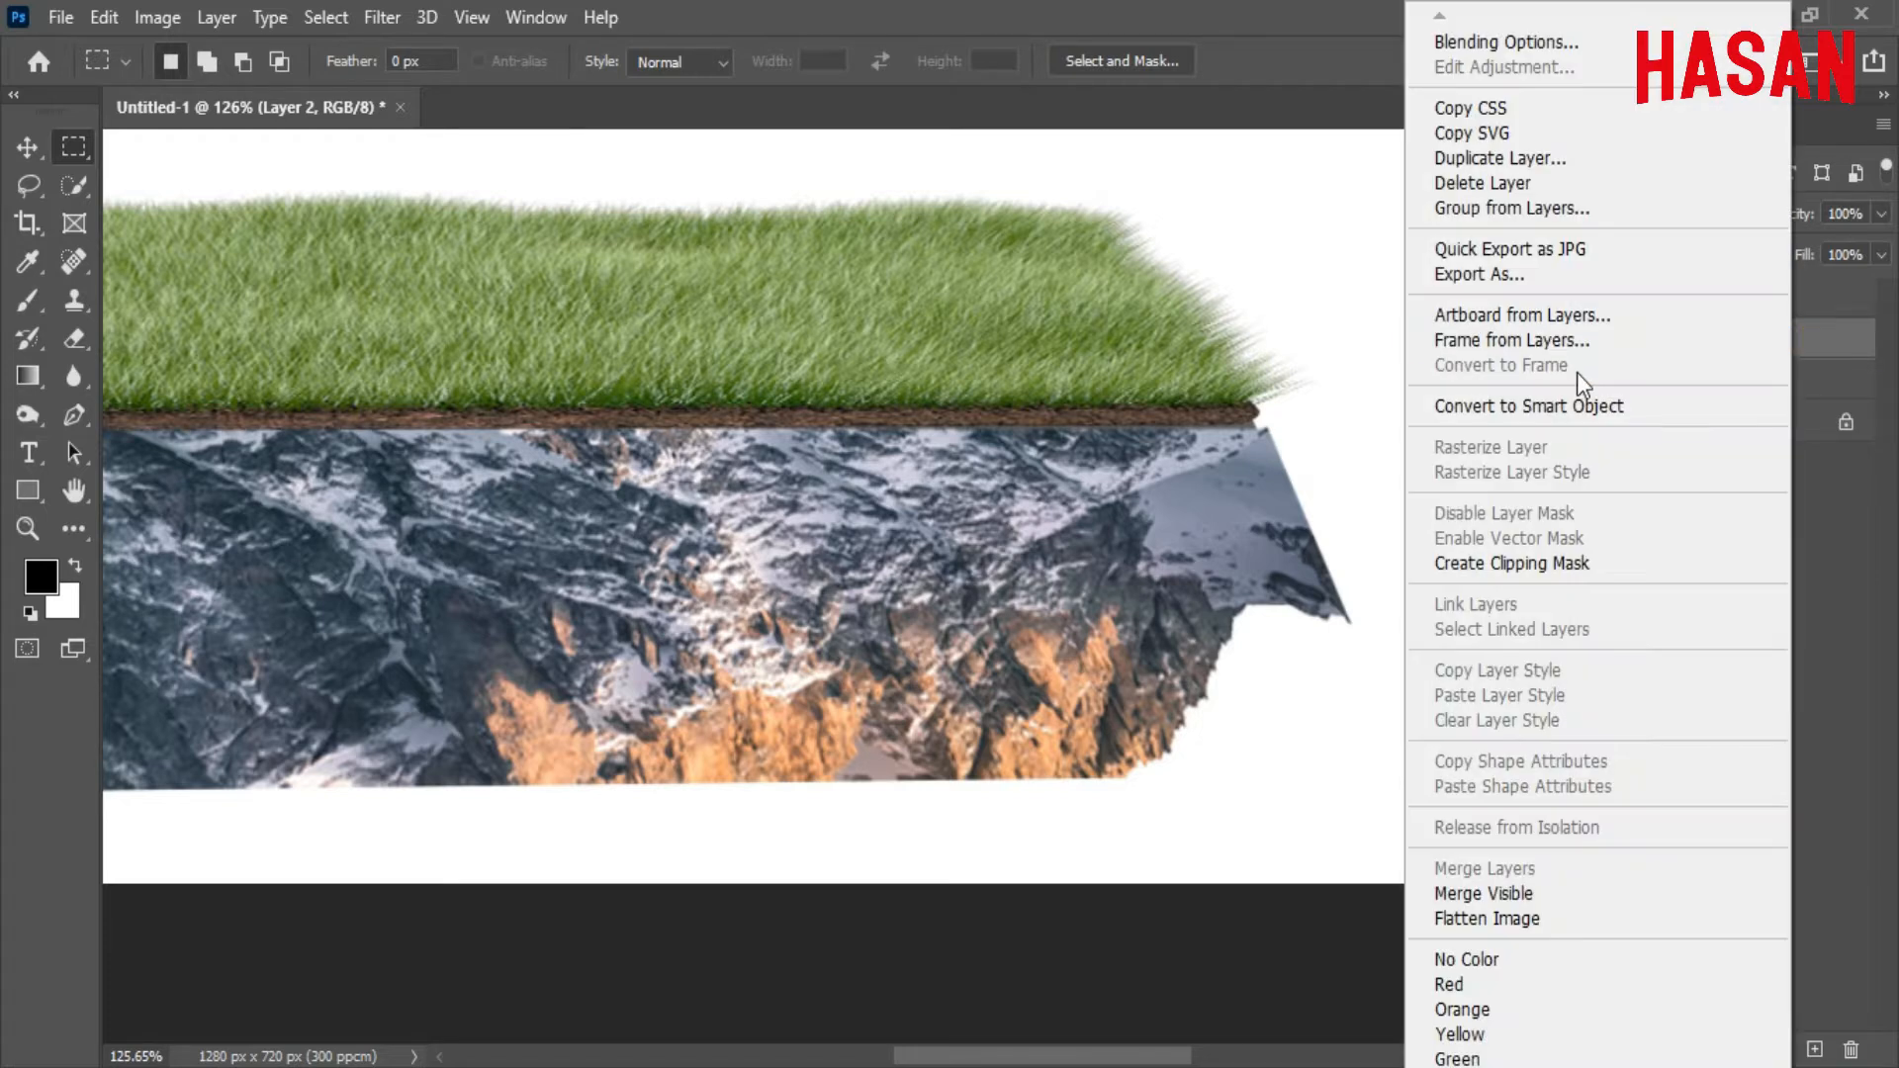
pyautogui.click(1622, 578)
pyautogui.hotkey('ctrl', '0')
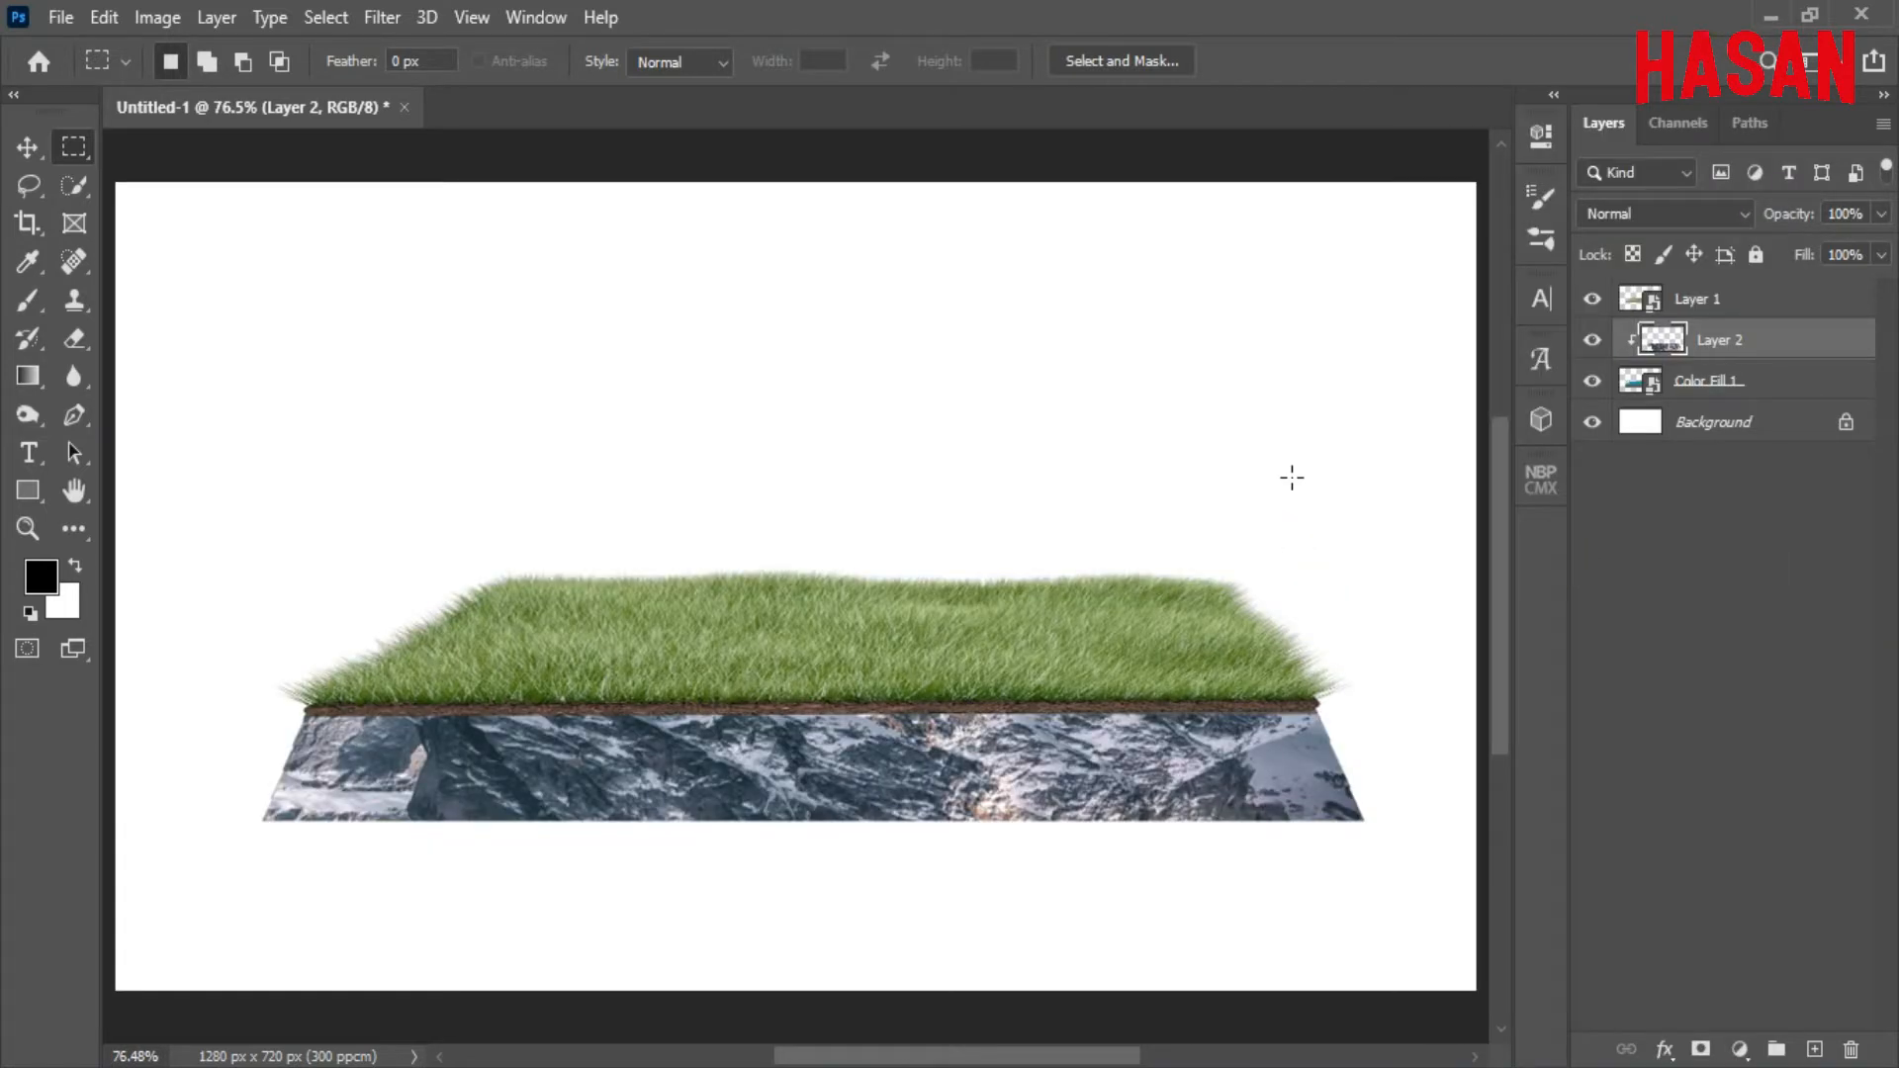
pyautogui.moveTo(1761, 226); pyautogui.dragTo(1741, 224)
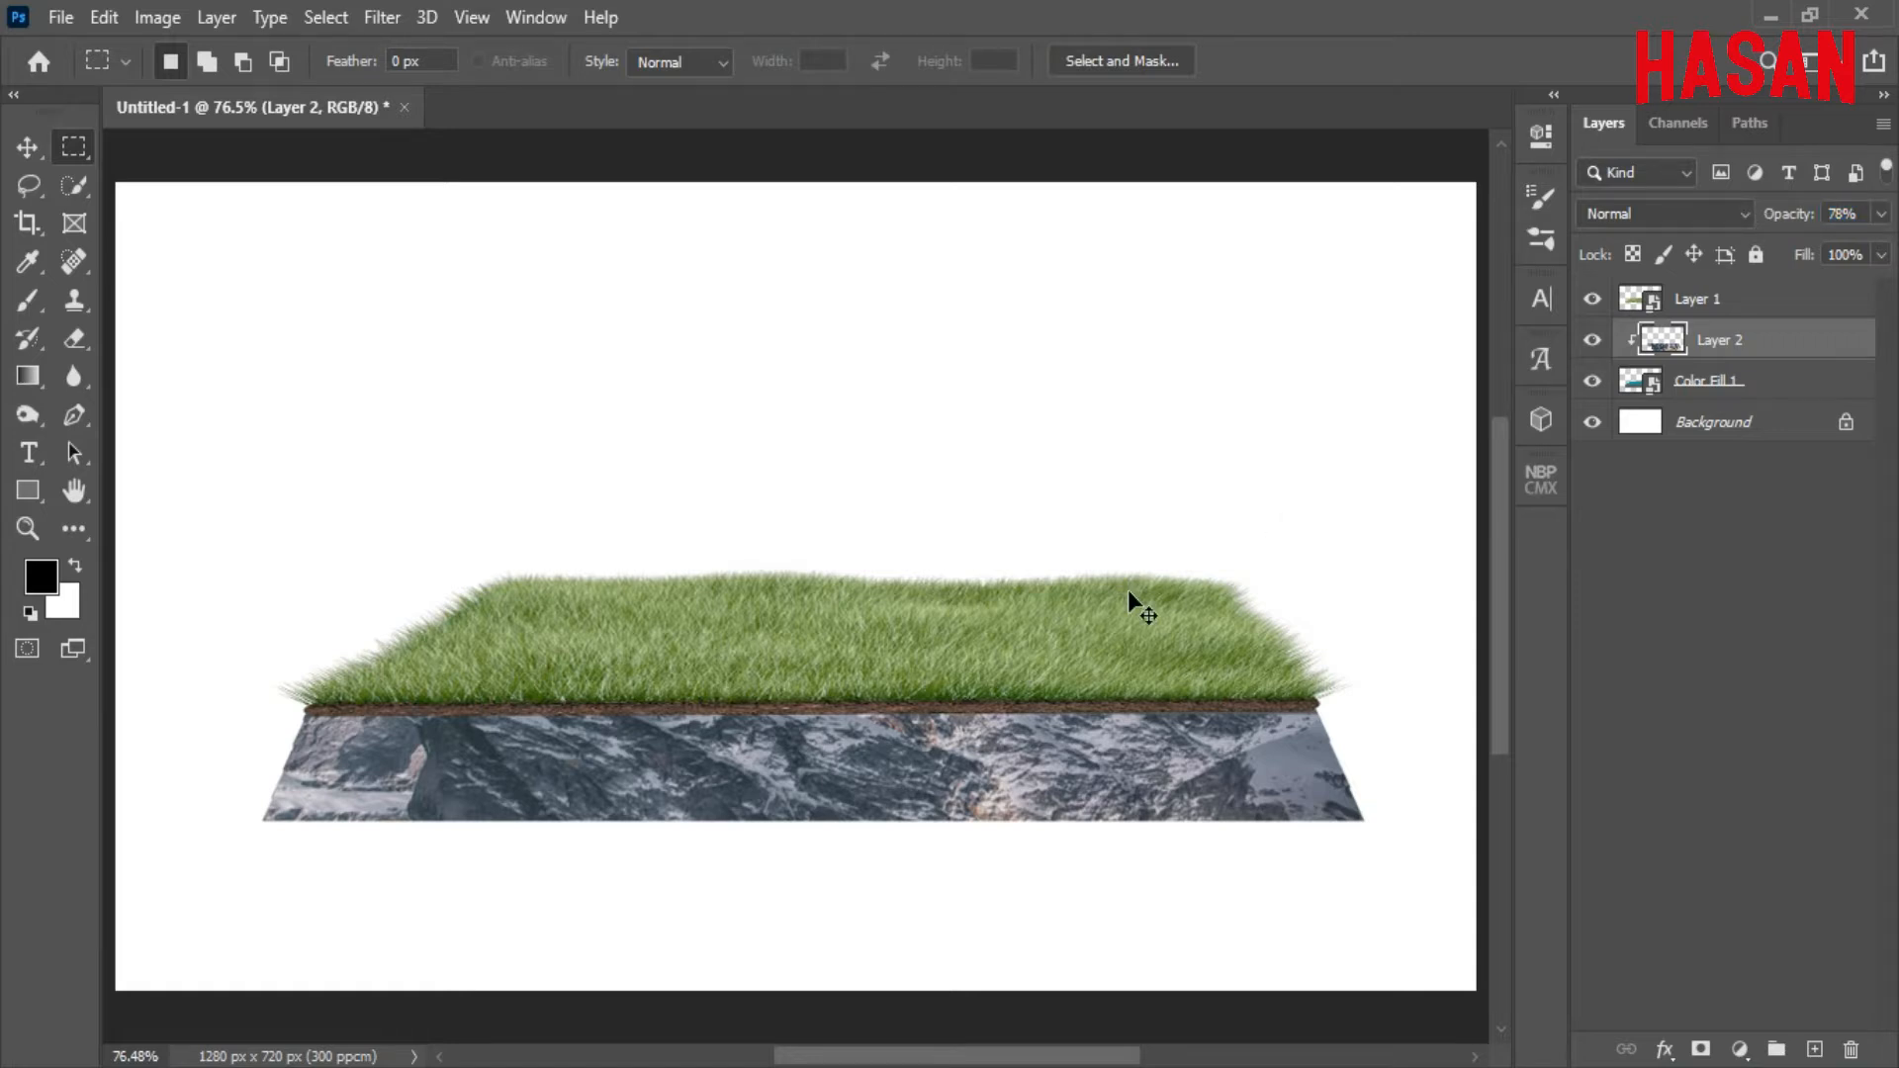
pyautogui.press('0')
pyautogui.hotkey('ctrl', '-')
# Copy the cut-out doll on the bench into Untitled-1, minimize its document and place the doll layer above the grass.
pyautogui.press('v')
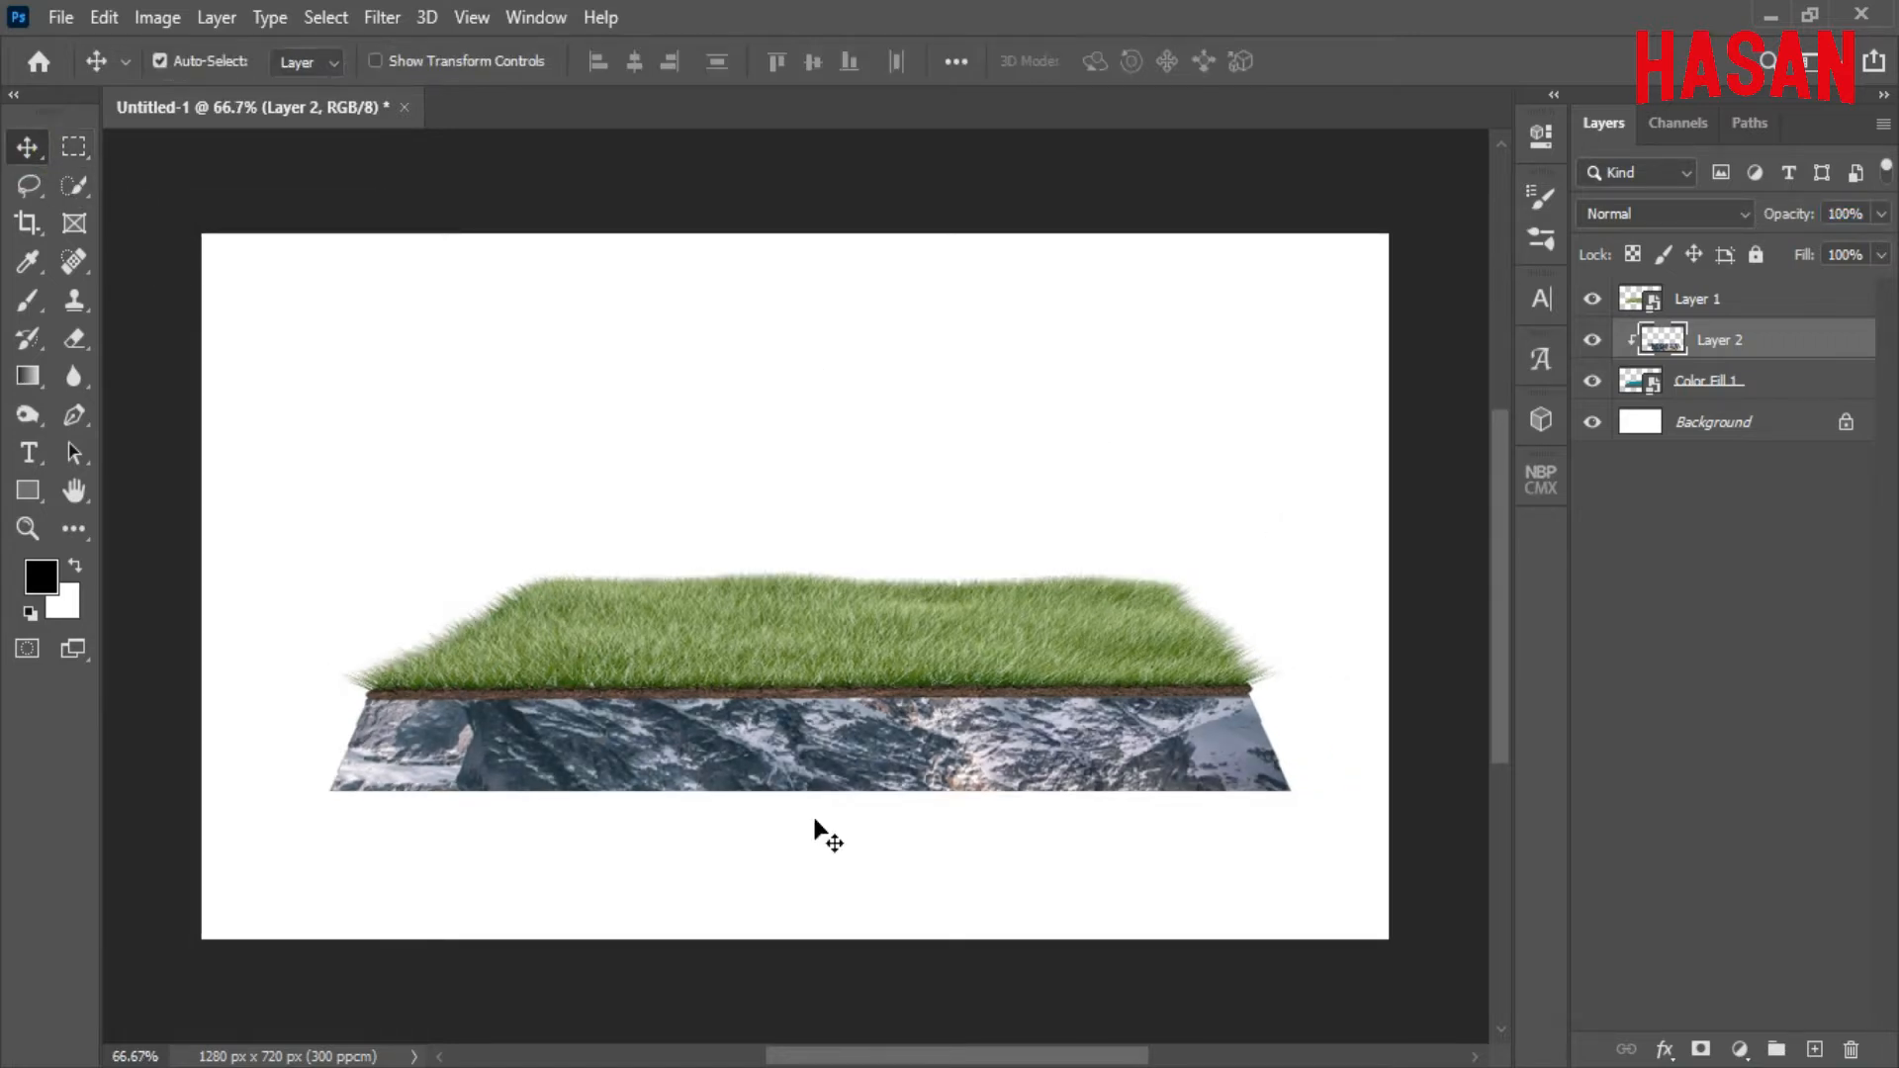
pyautogui.click(1631, 979)
pyautogui.moveTo(801, 322); pyautogui.dragTo(1483, 534)
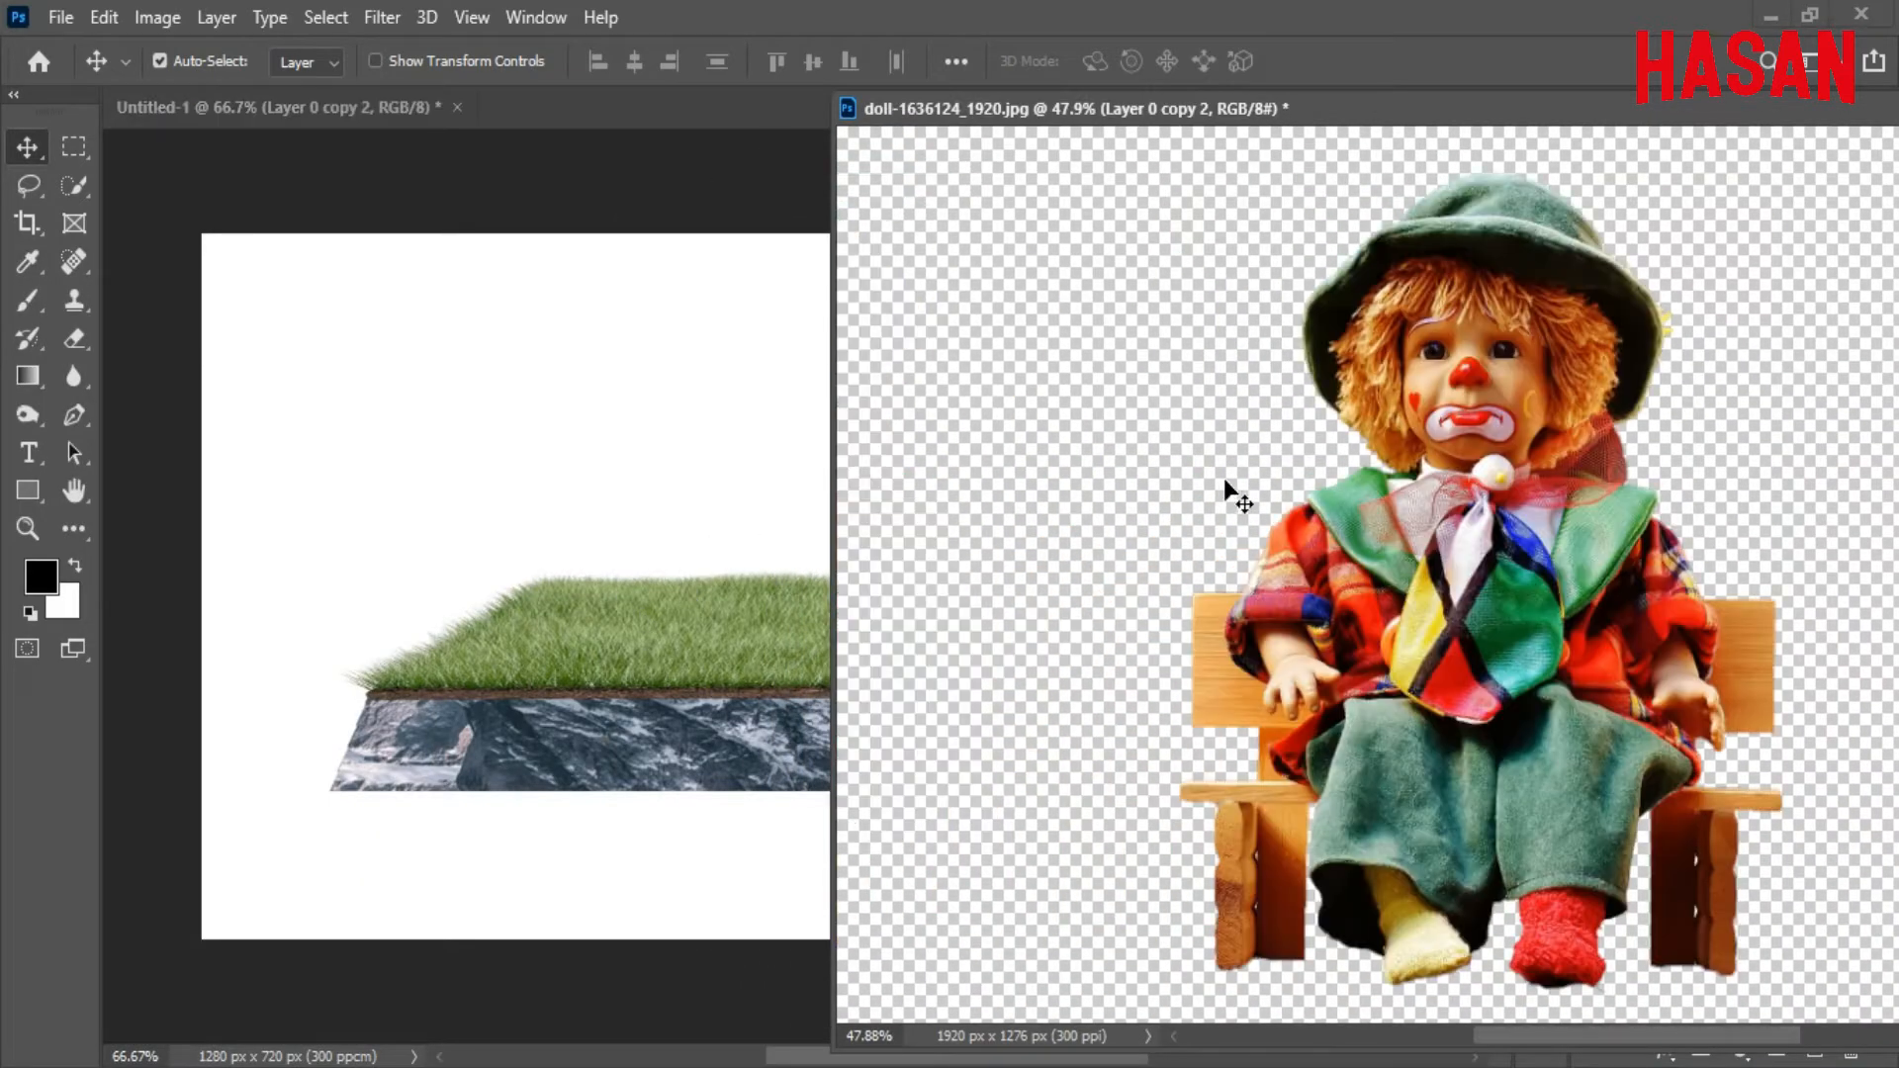
pyautogui.moveTo(1229, 496); pyautogui.dragTo(445, 415)
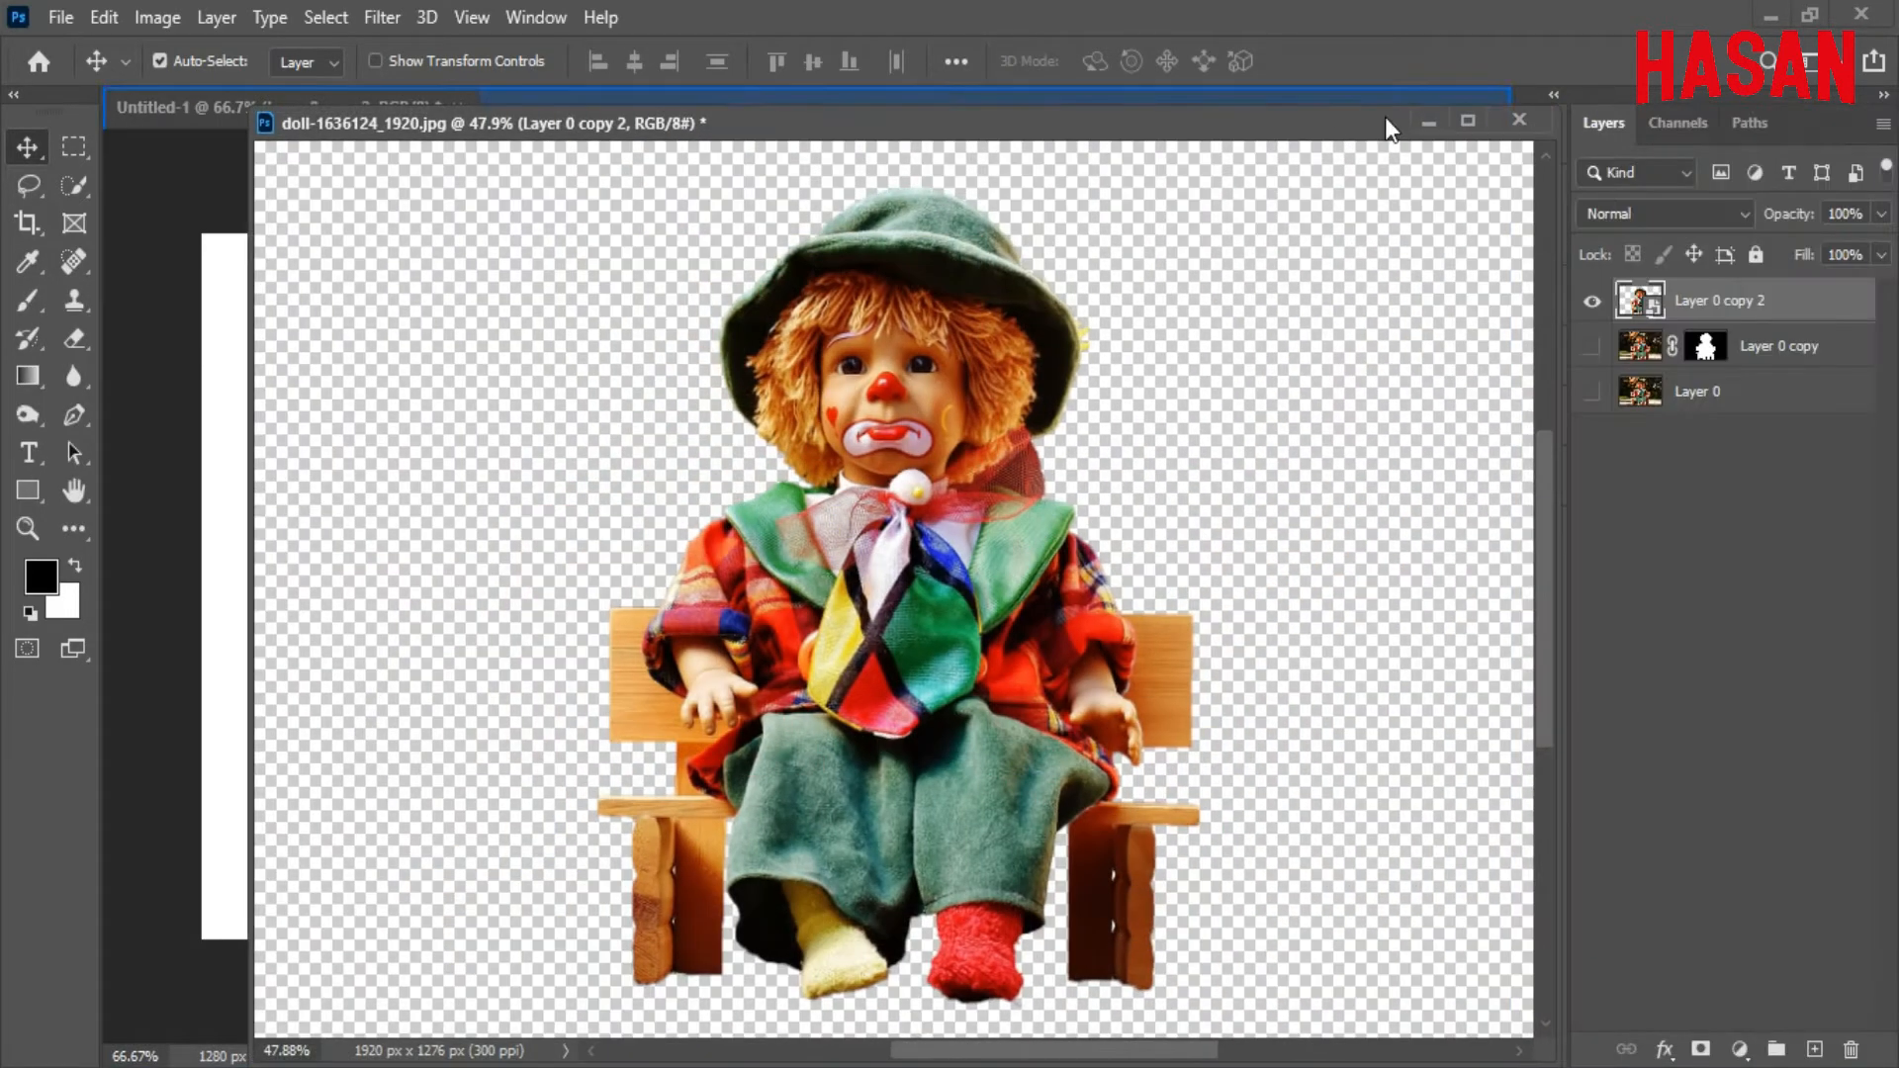
pyautogui.click(1418, 125)
pyautogui.moveTo(1750, 340); pyautogui.dragTo(1763, 293)
# Scale the doll to about 9.25%, seat it in the middle of the grass field and apply the transform.
pyautogui.hotkey('ctrl', 't')
pyautogui.hotkey('ctrl', '-')
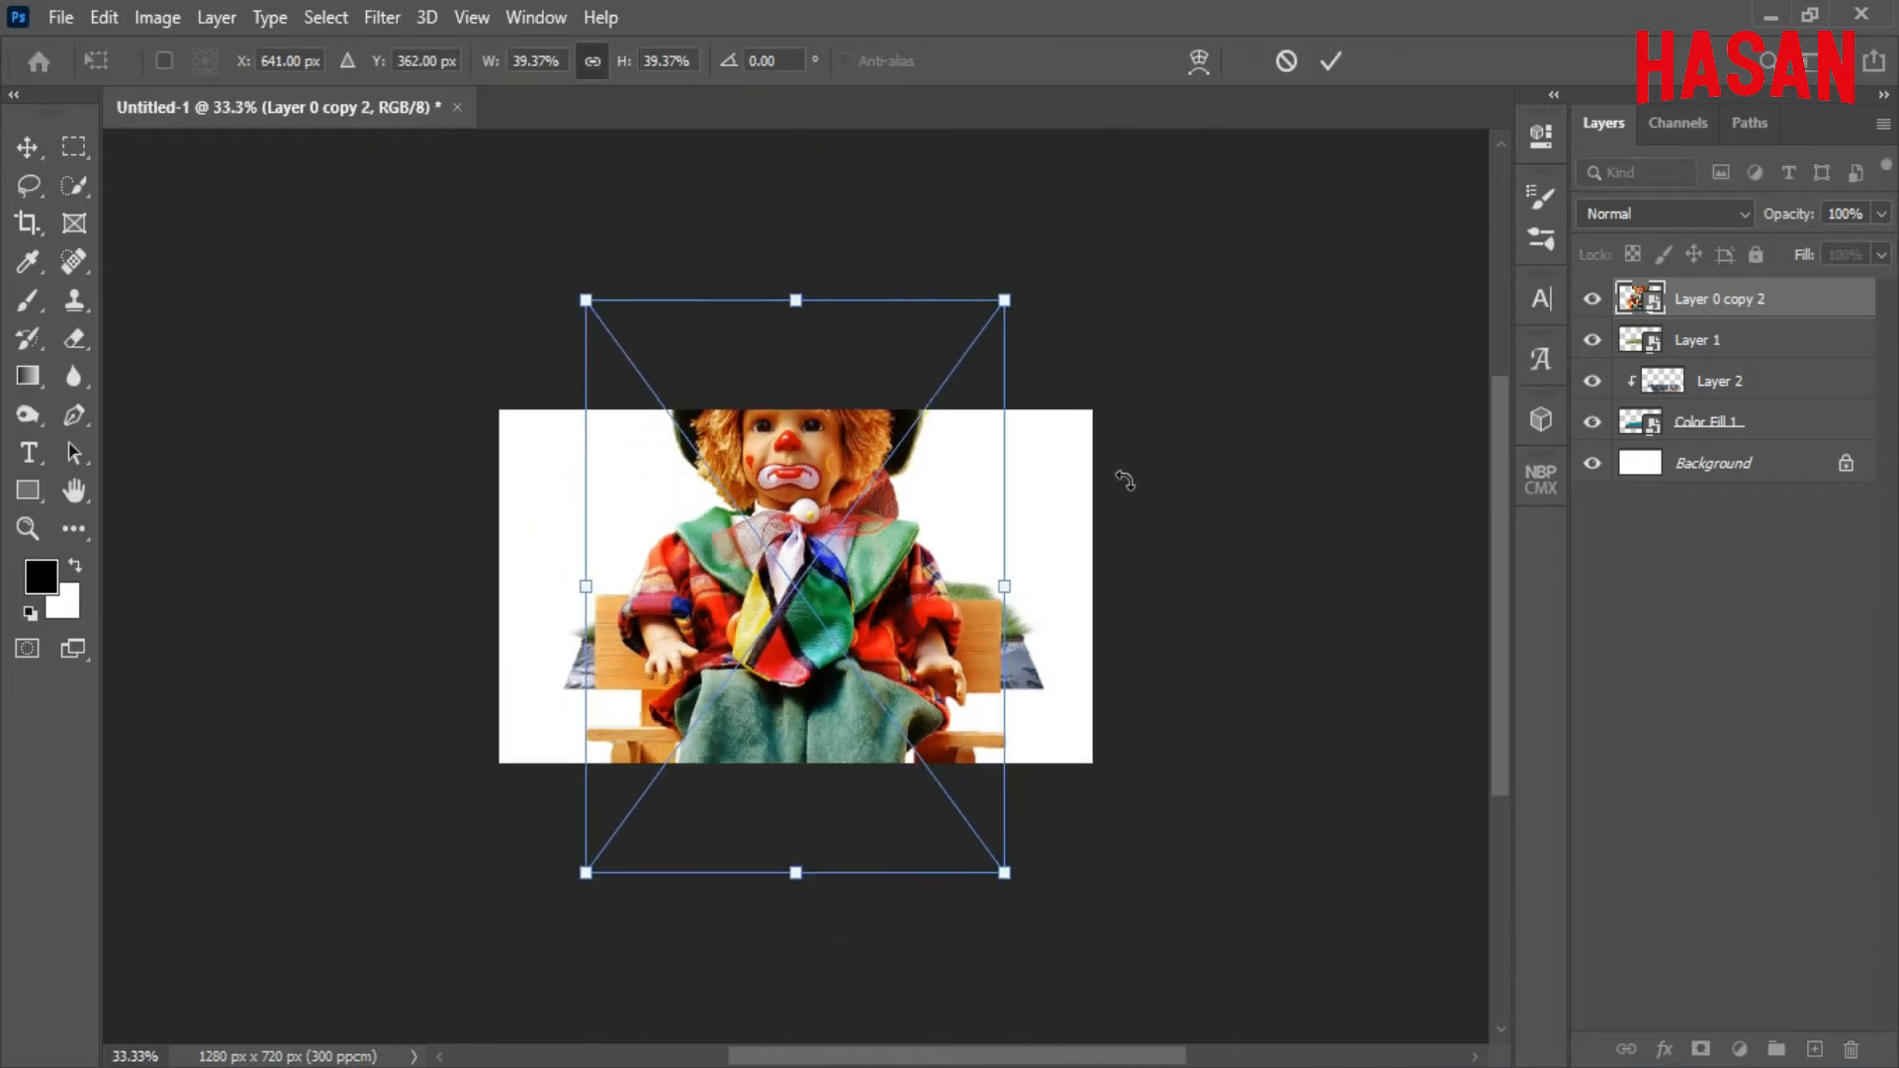
pyautogui.moveTo(1011, 587); pyautogui.dragTo(865, 536)
pyautogui.hotkey('ctrl', '0')
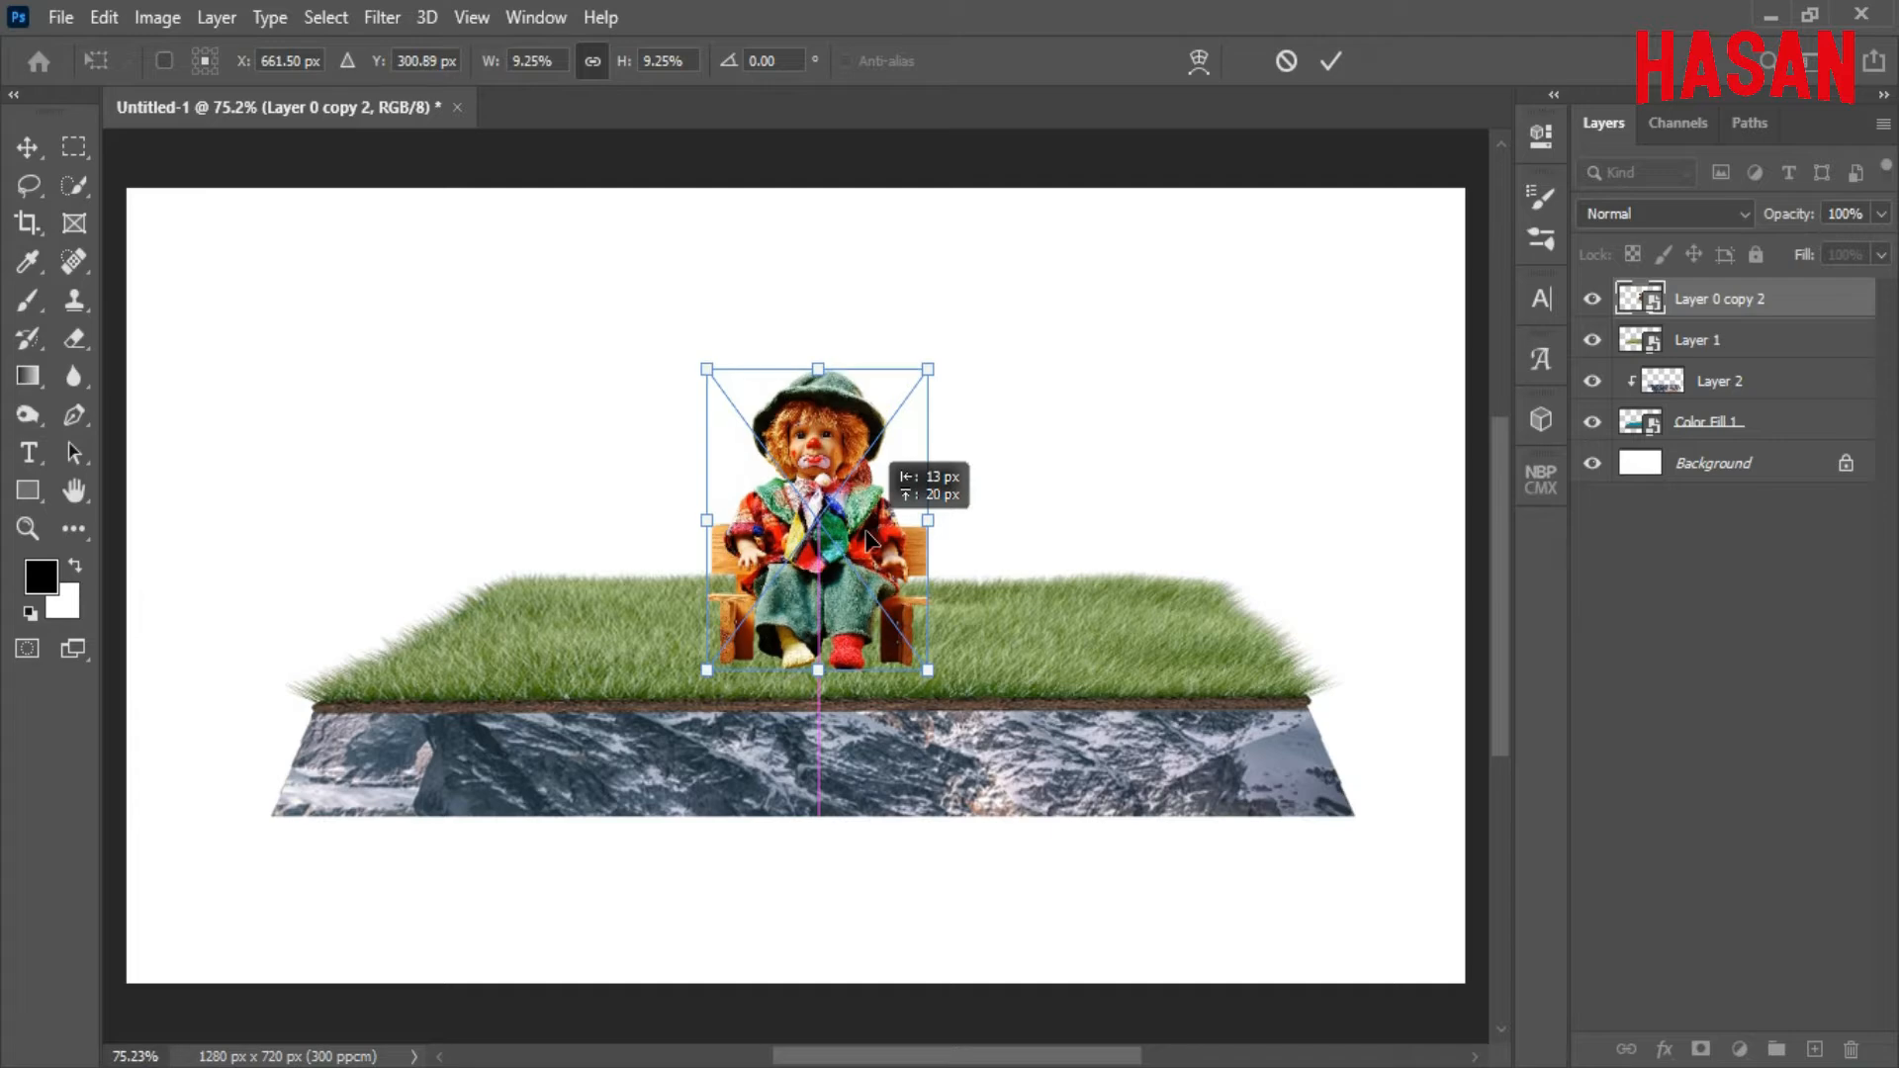
pyautogui.click(1330, 61)
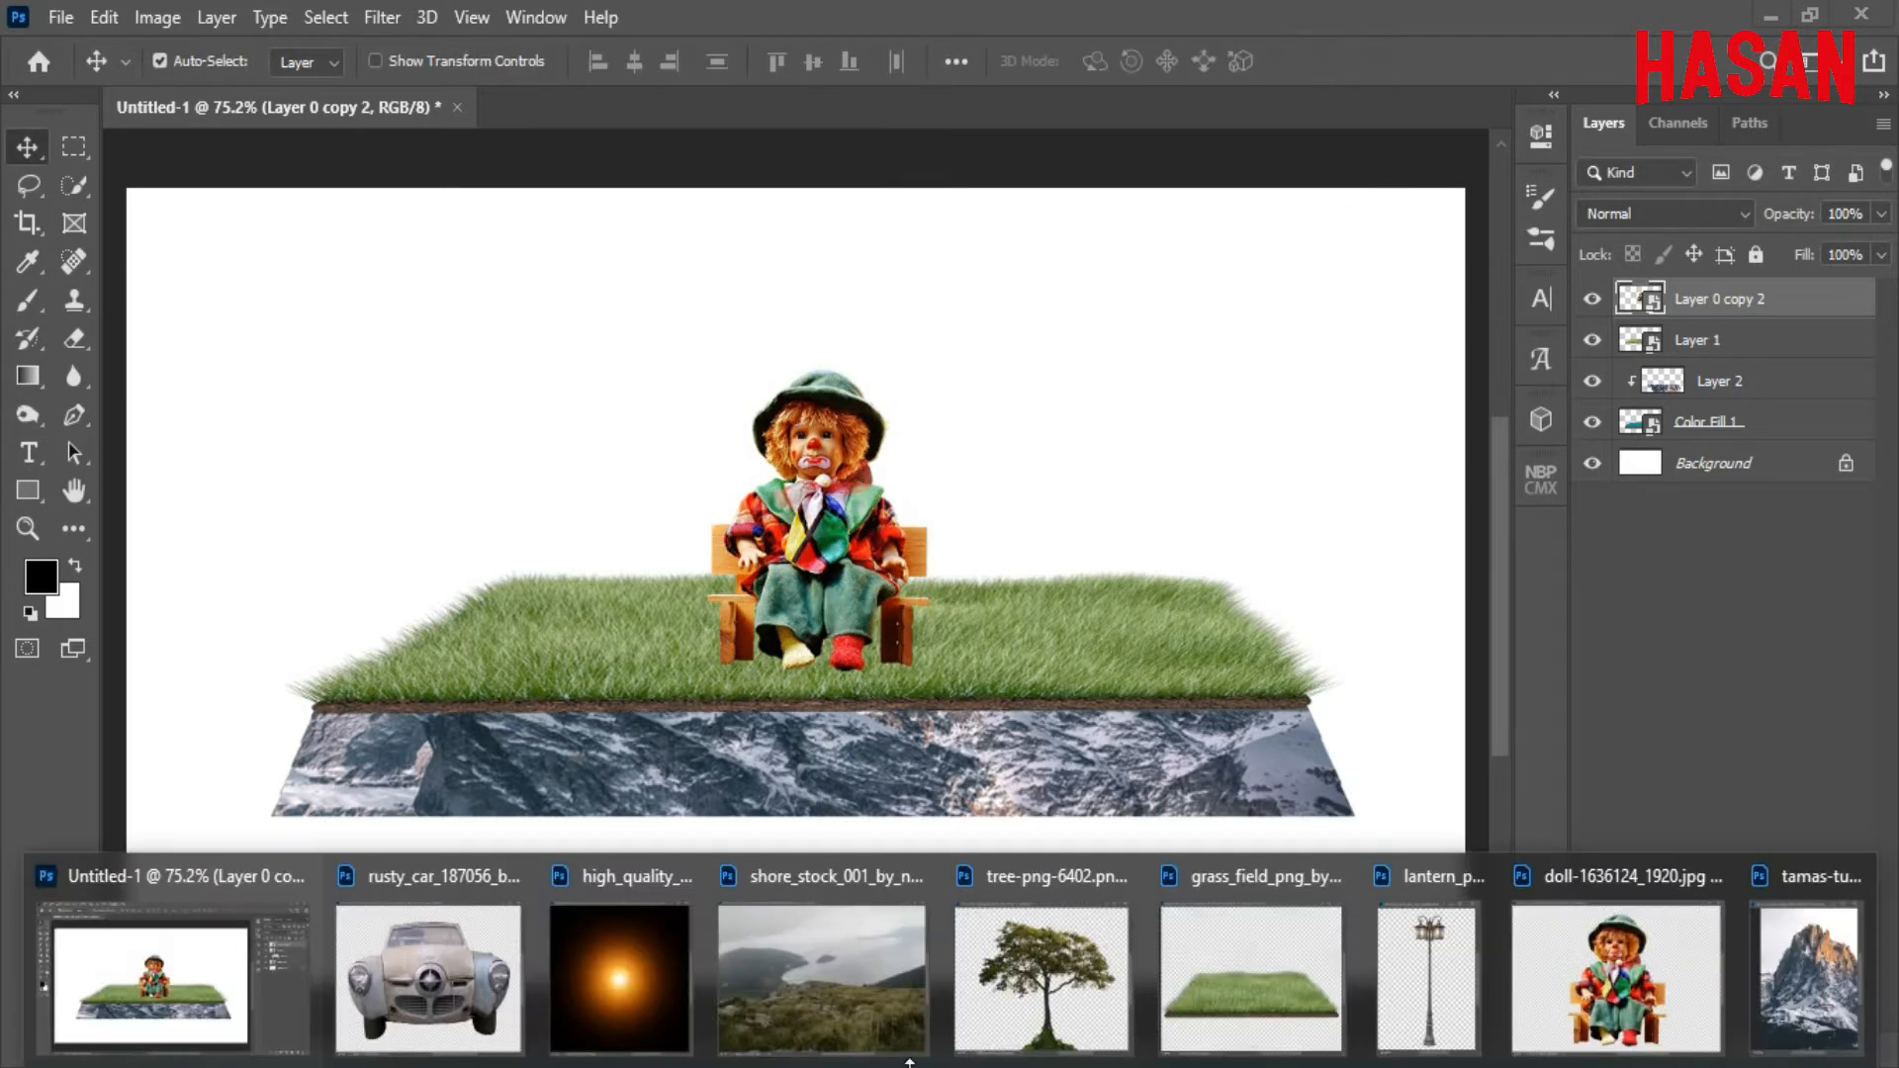
# Float the shore_stock_001 photo's window, copy the photo into Untitled-1 and minimize the source photo.
pyautogui.click(827, 974)
pyautogui.moveTo(963, 63); pyautogui.dragTo(1473, 65)
pyautogui.moveTo(1276, 615); pyautogui.dragTo(639, 635)
pyautogui.click(1302, 434)
pyautogui.moveTo(1672, 48); pyautogui.dragTo(1195, 53)
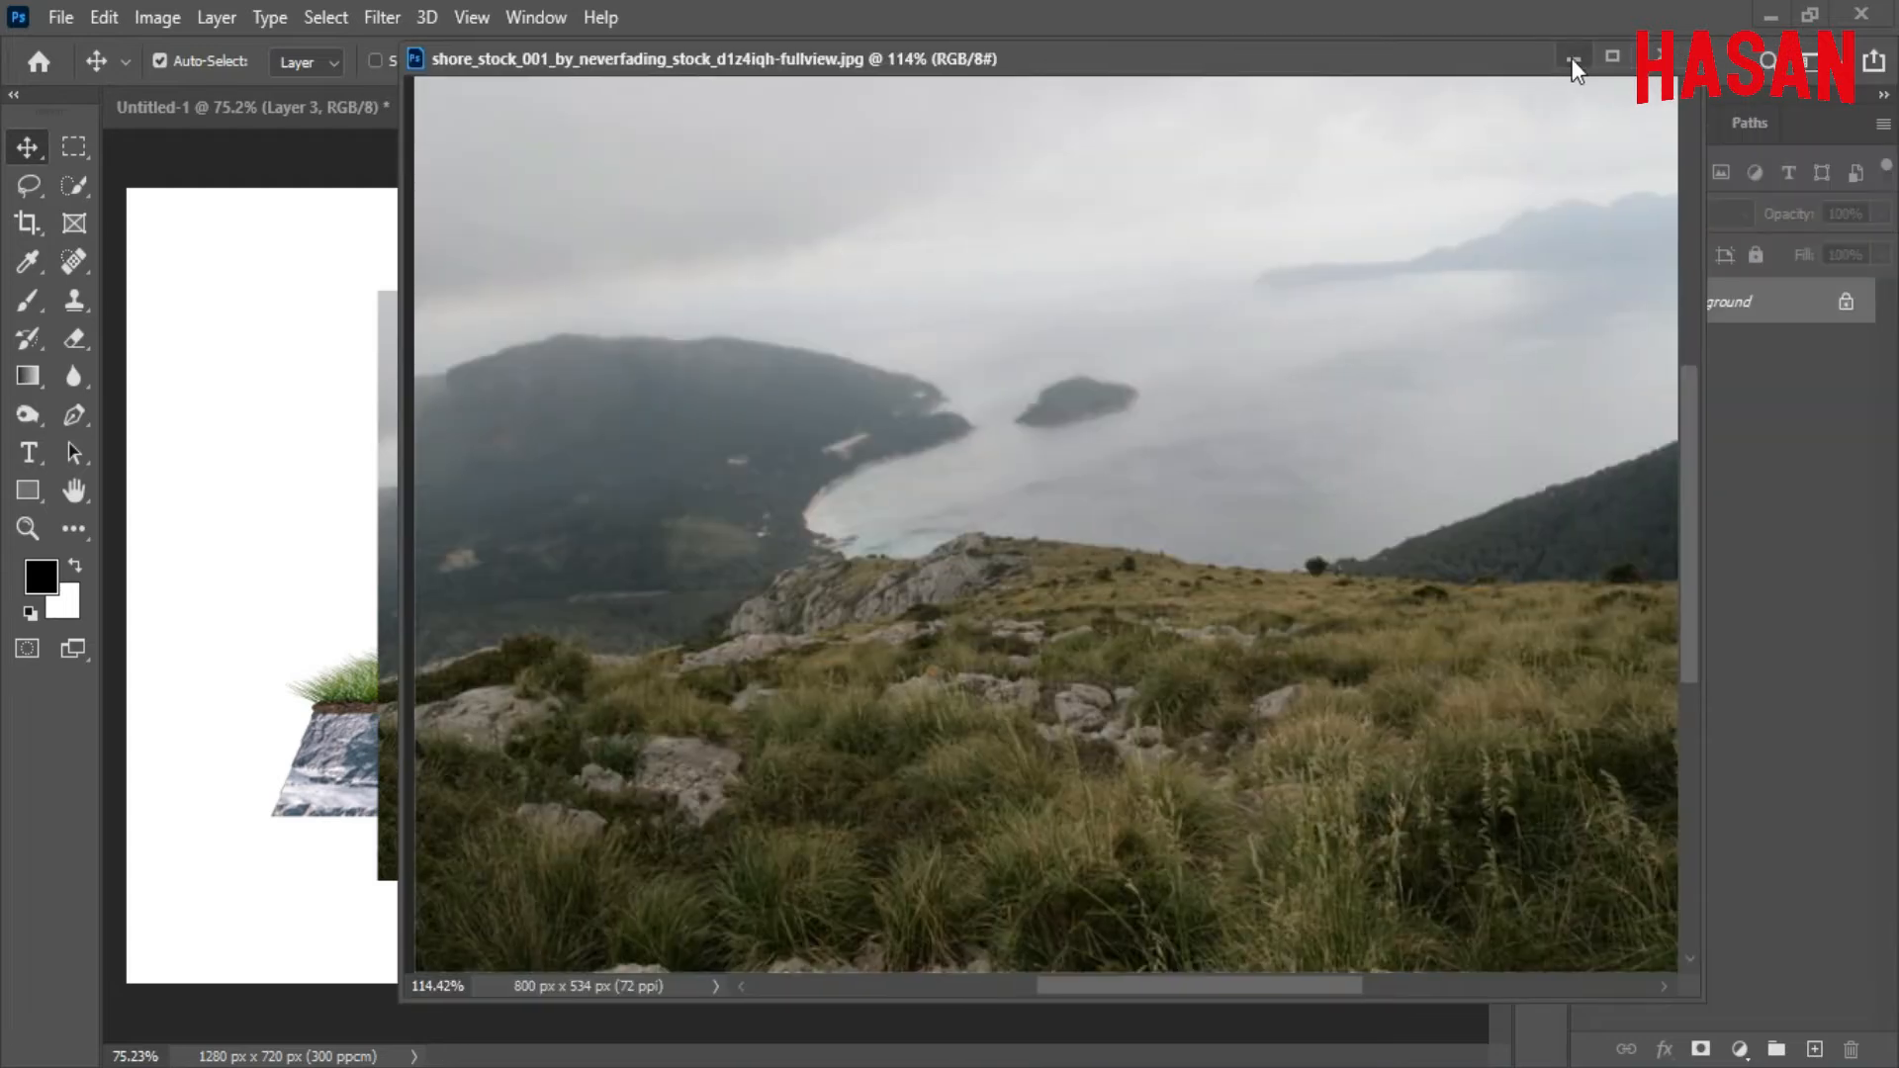
pyautogui.click(1653, 58)
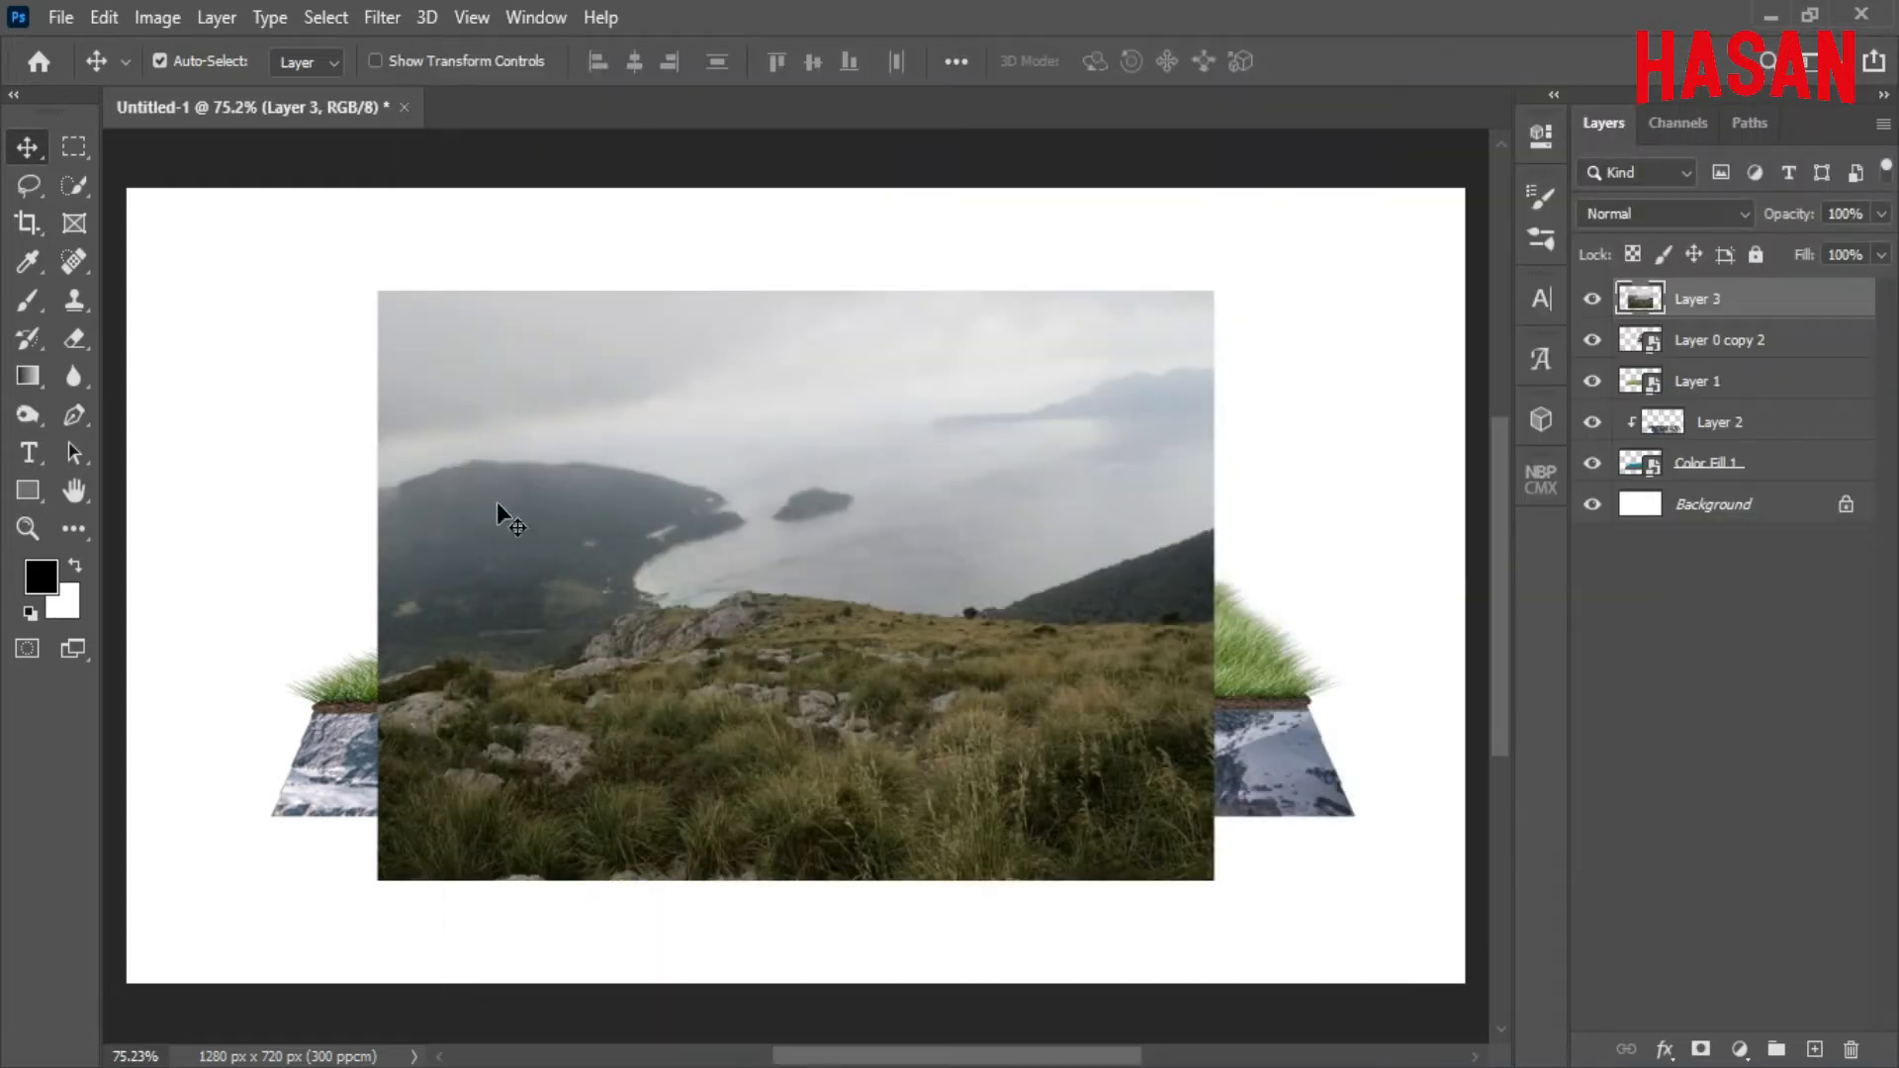
# Keep only the lower grassy strip of the shore photo by deleting everything above it, and deselect.
pyautogui.click(74, 147)
pyautogui.moveTo(376, 704); pyautogui.dragTo(1263, 922)
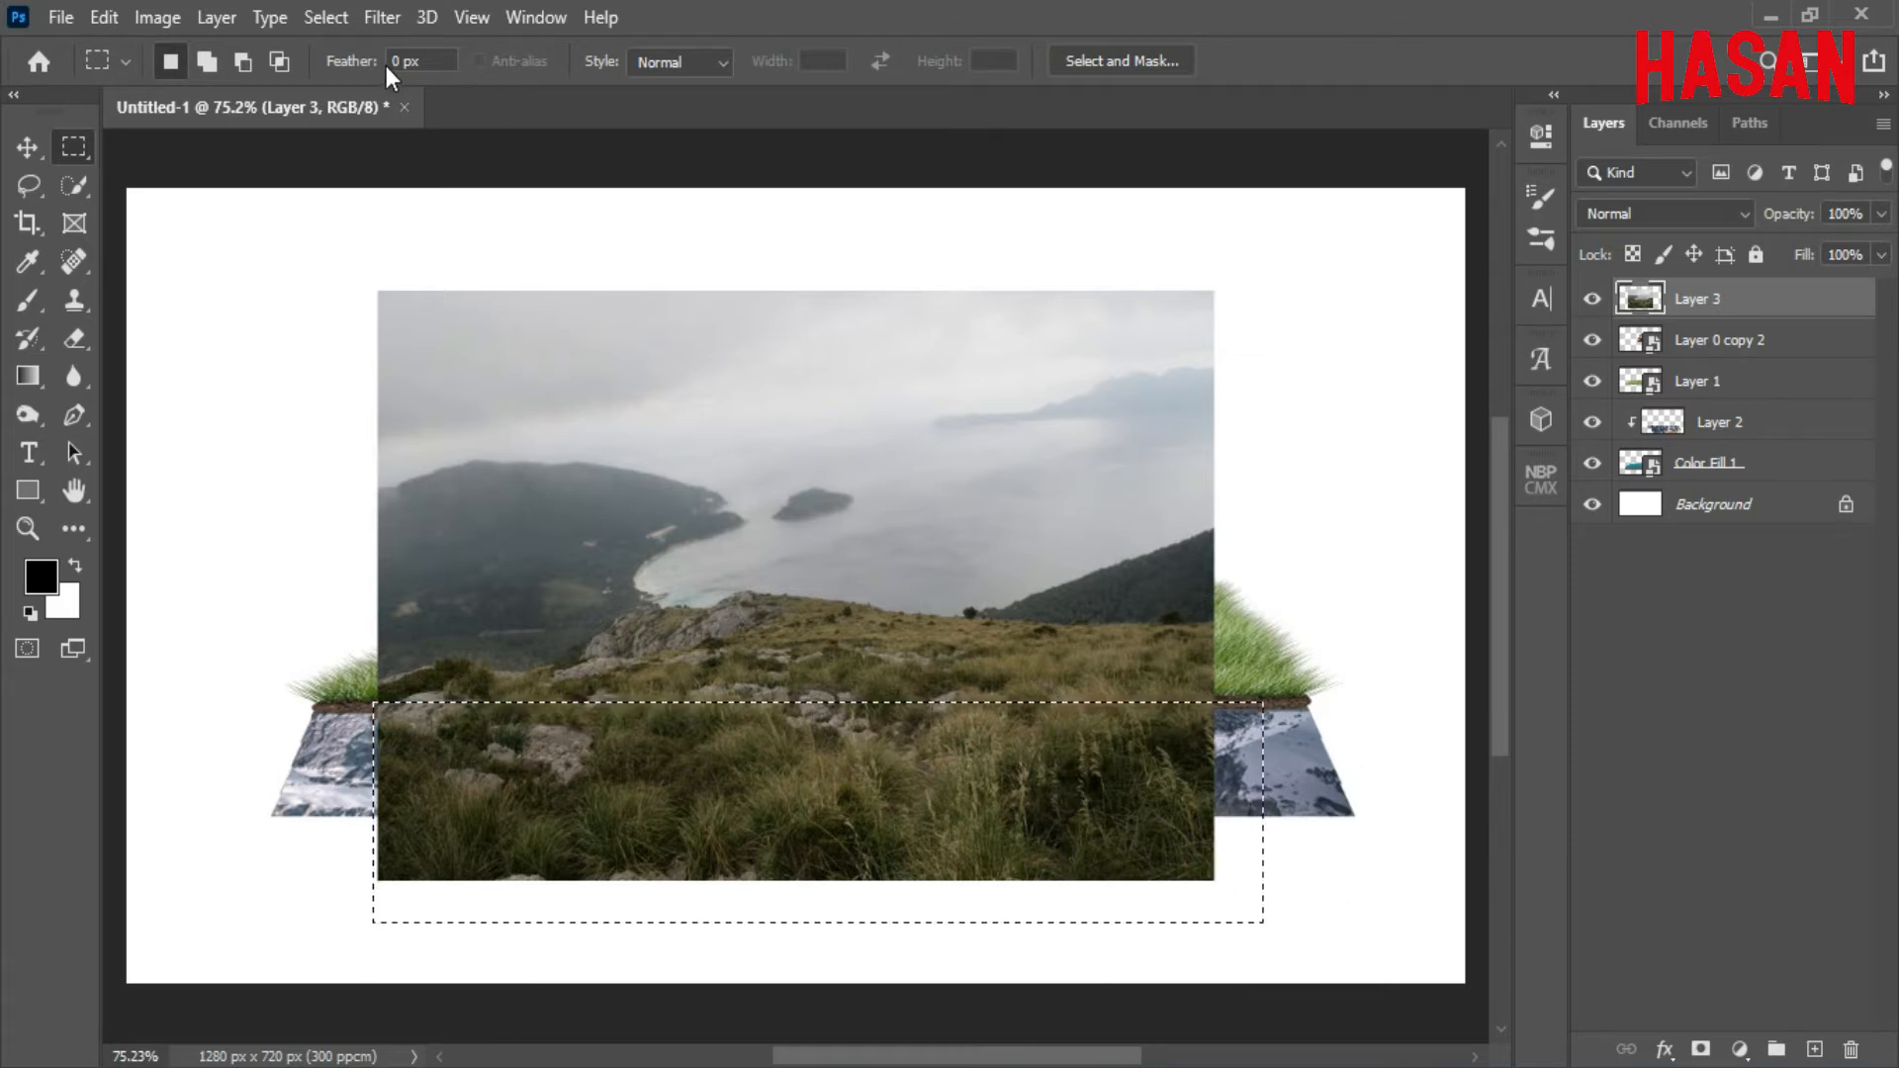
pyautogui.click(325, 17)
pyautogui.click(332, 43)
pyautogui.press('Delete')
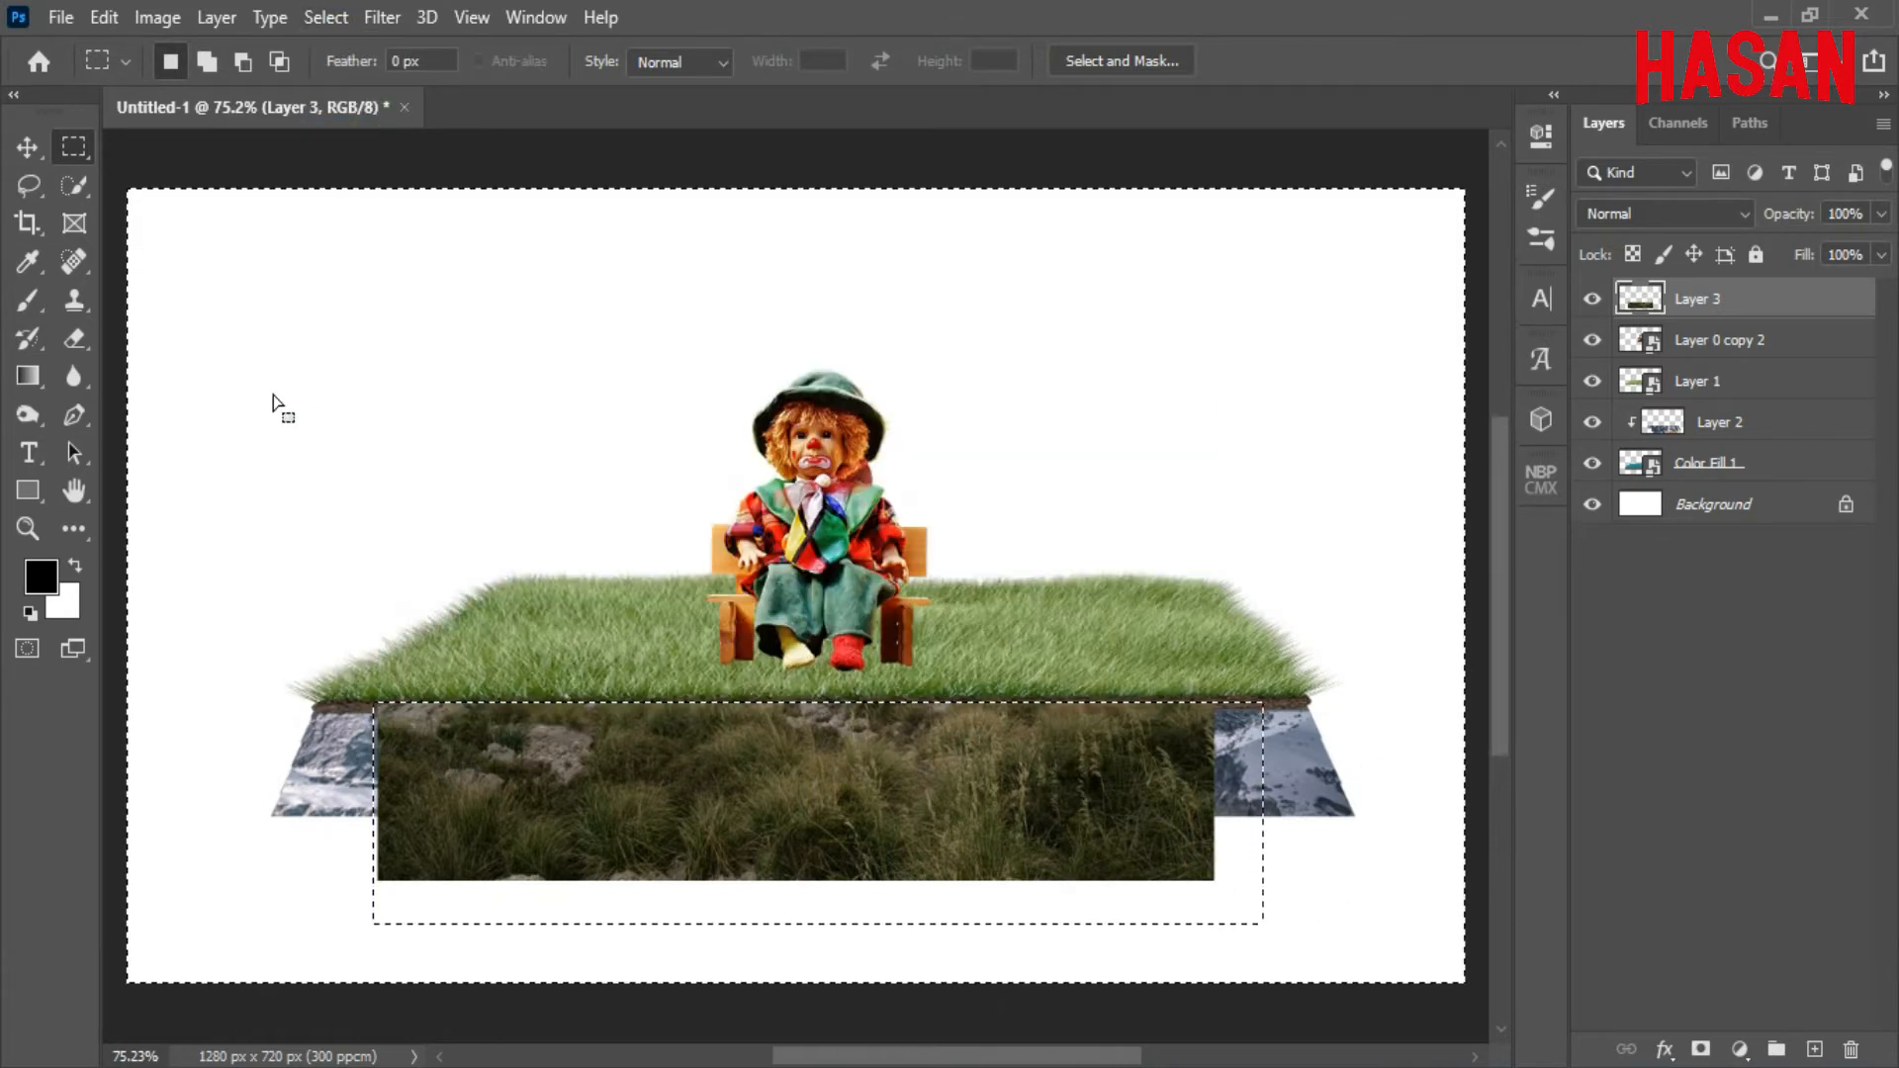
pyautogui.click(325, 16)
pyautogui.click(354, 76)
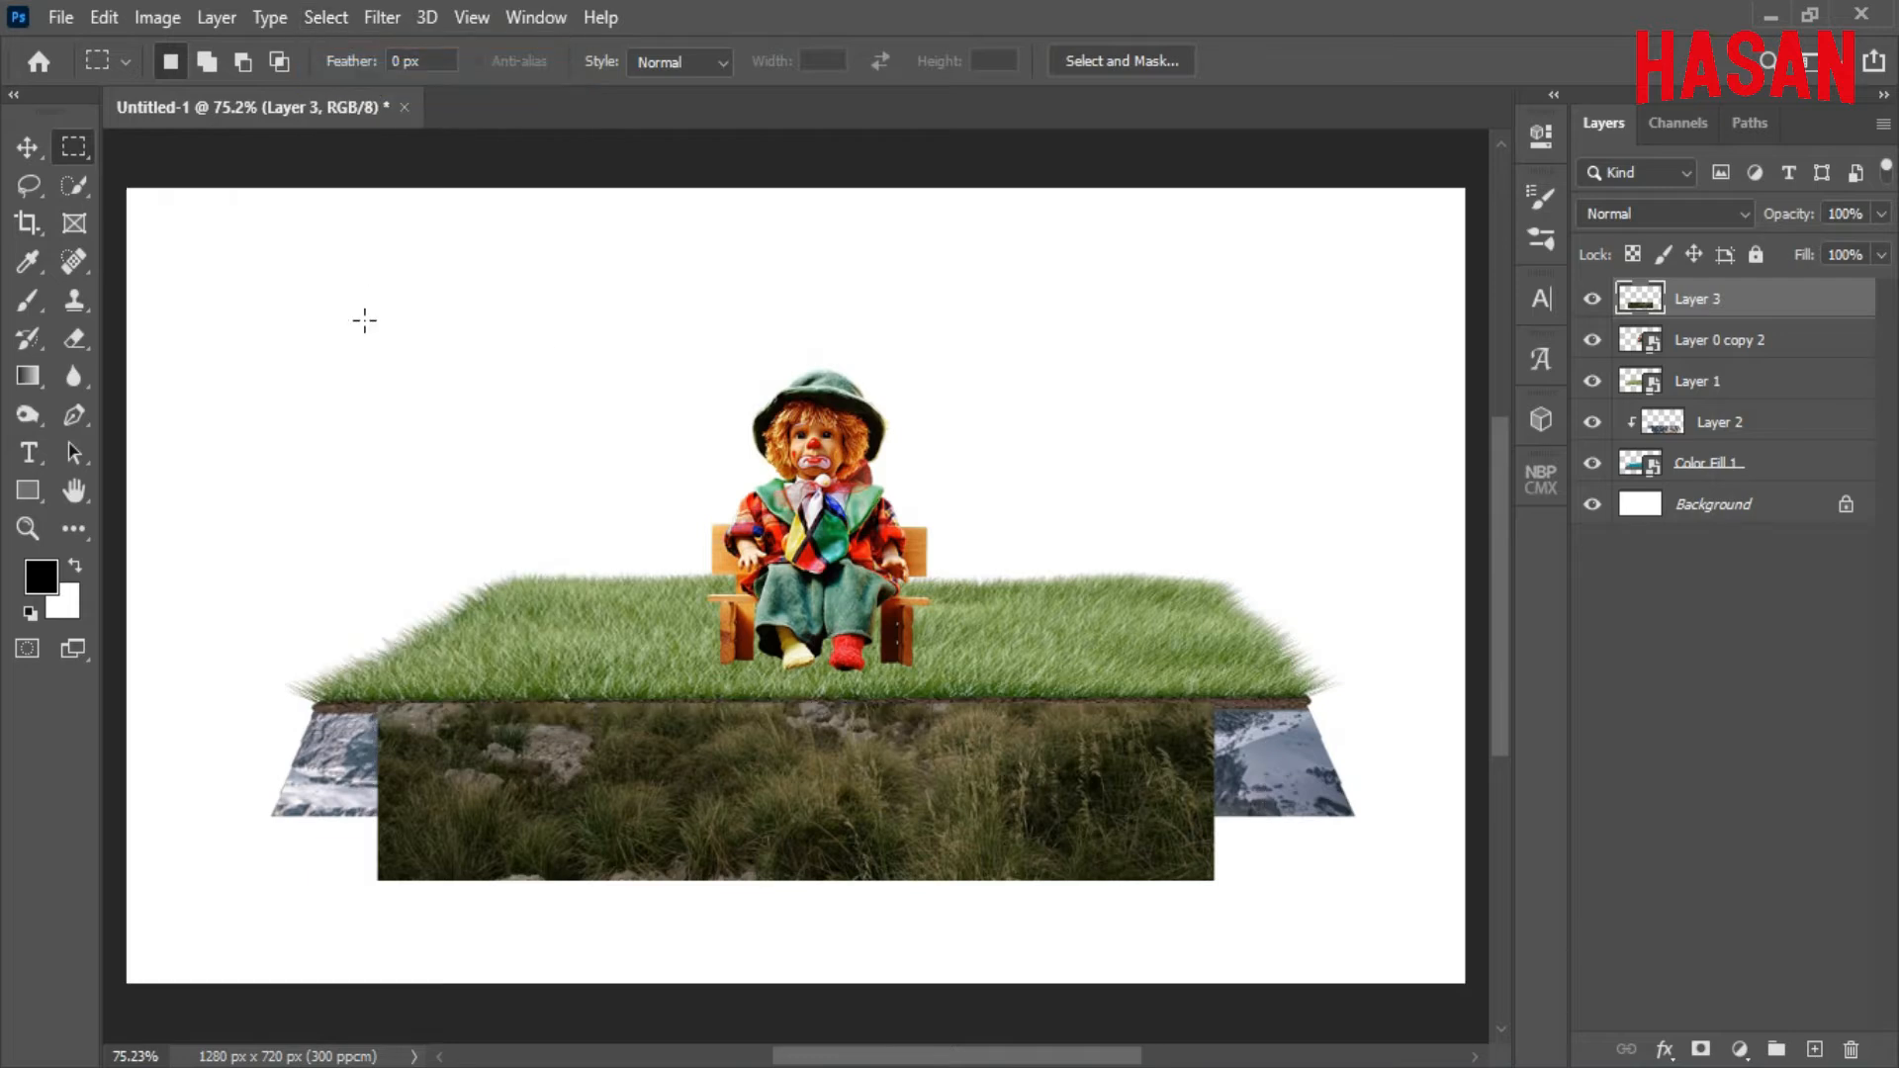
# Convert Layer 3 to a smart object and move the wild-grass strip up over the green field.
pyautogui.rightClick(1733, 301)
pyautogui.click(1576, 401)
pyautogui.hotkey('ctrl', 't')
pyautogui.moveTo(829, 851); pyautogui.dragTo(832, 700)
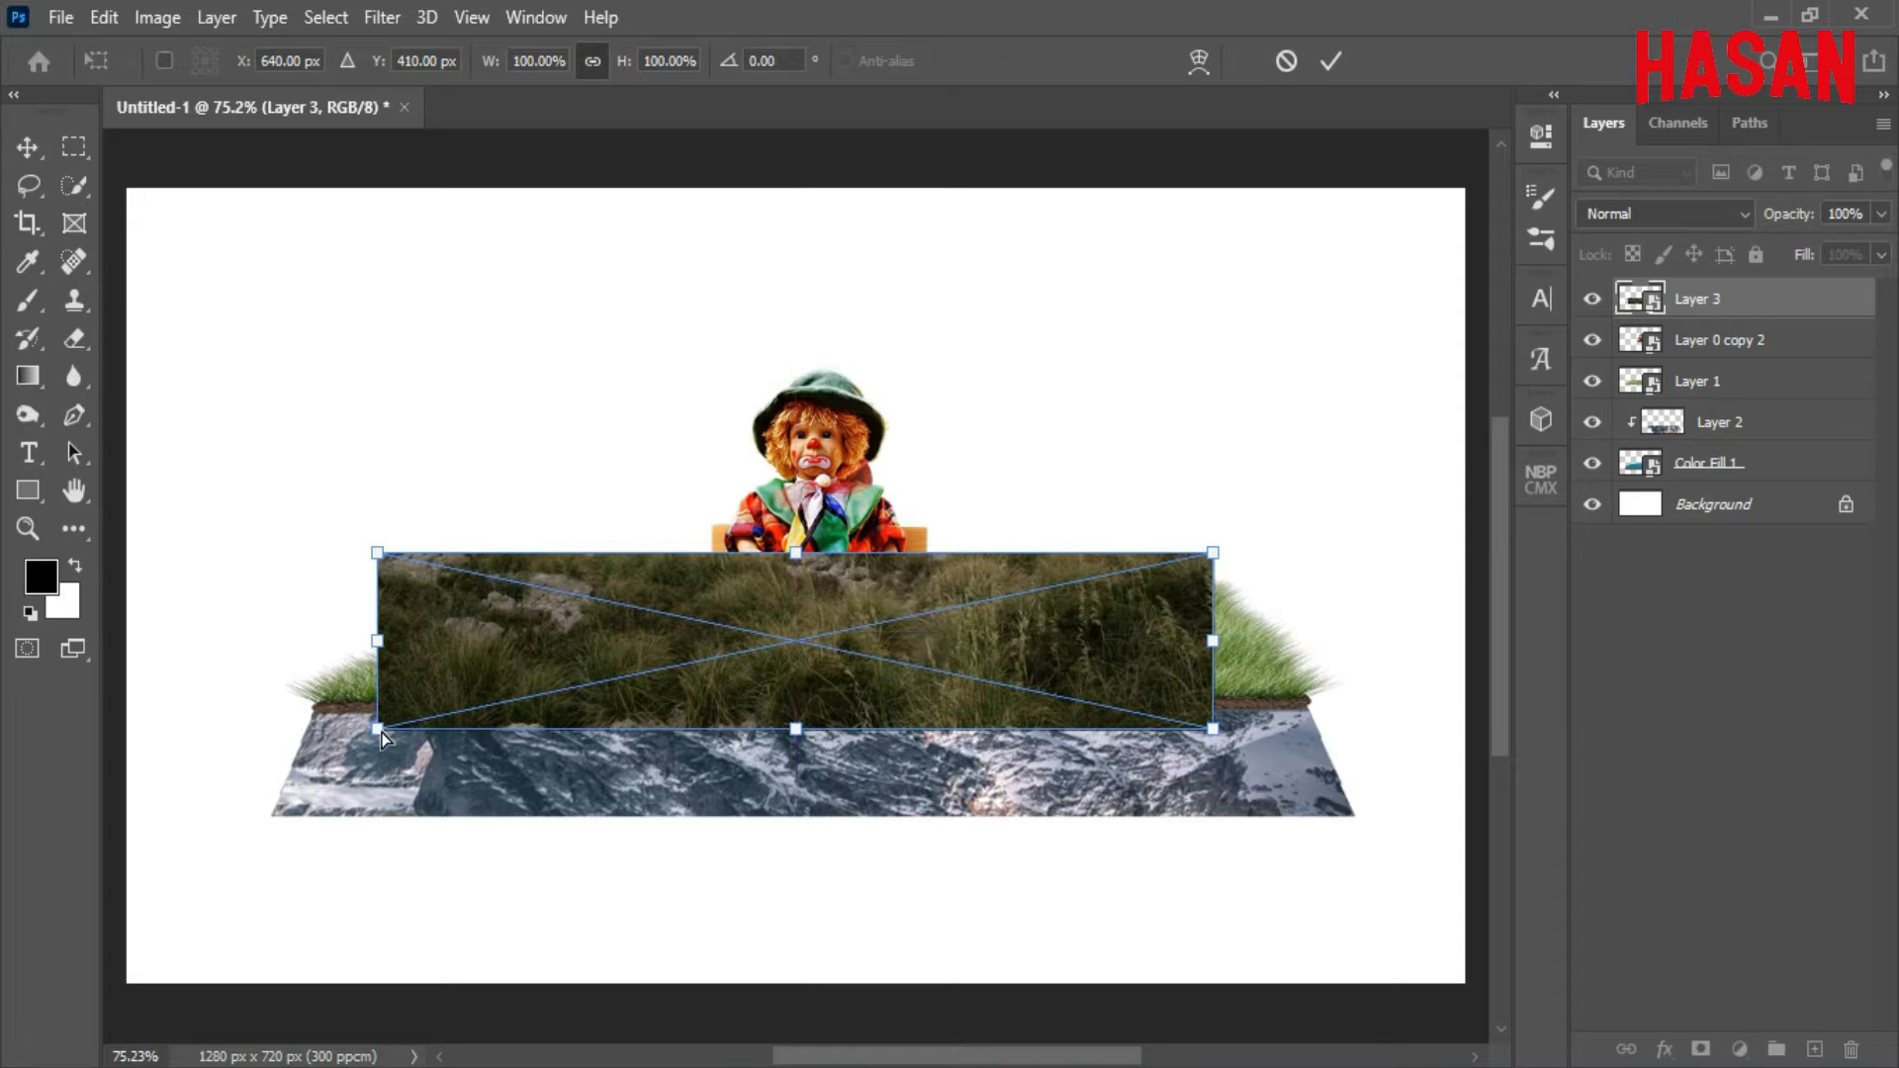
# Distort the wild-grass strip so its lower corners meet both ends of the soil edge, raise its upper-right corner slightly and apply the transform.
pyautogui.moveTo(381, 736); pyautogui.dragTo(320, 706)
pyautogui.moveTo(1214, 730); pyautogui.dragTo(1316, 700)
pyautogui.scroll(5, 1316, 700)
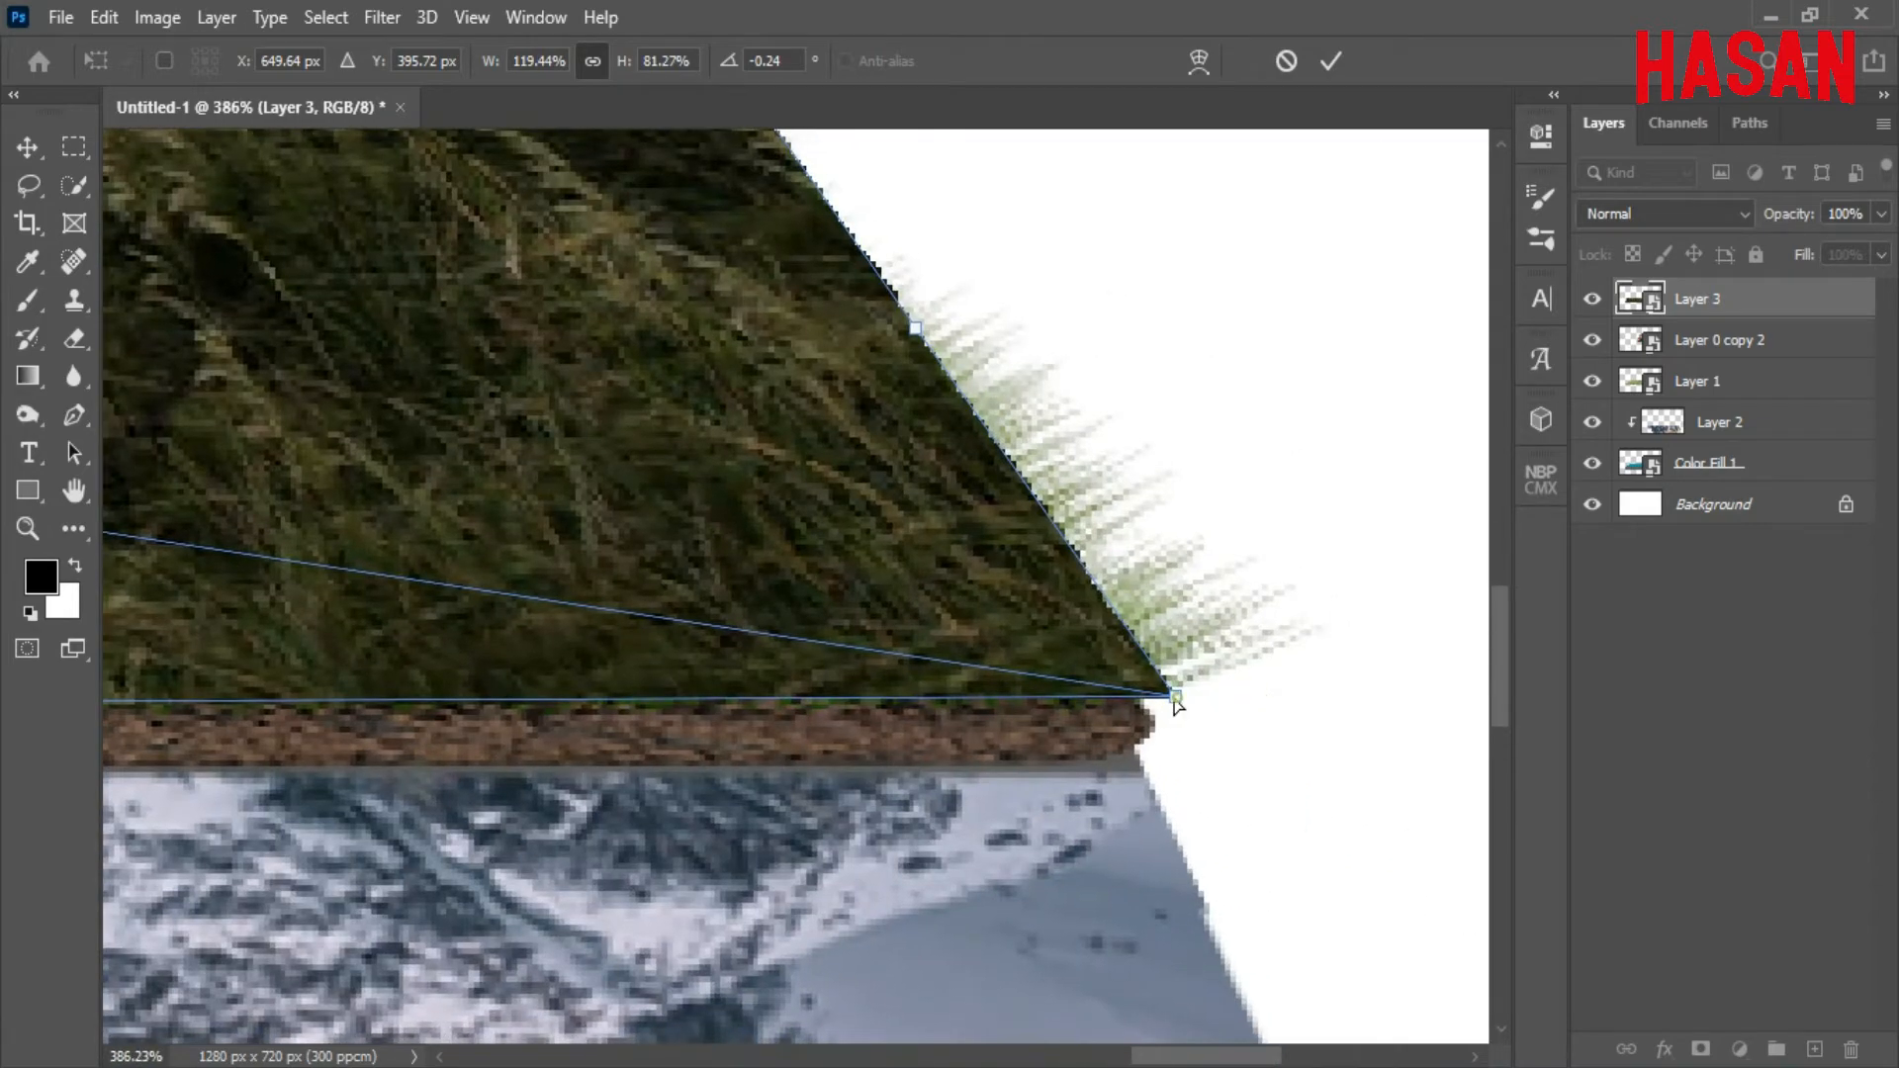
pyautogui.moveTo(1174, 702); pyautogui.dragTo(1152, 717)
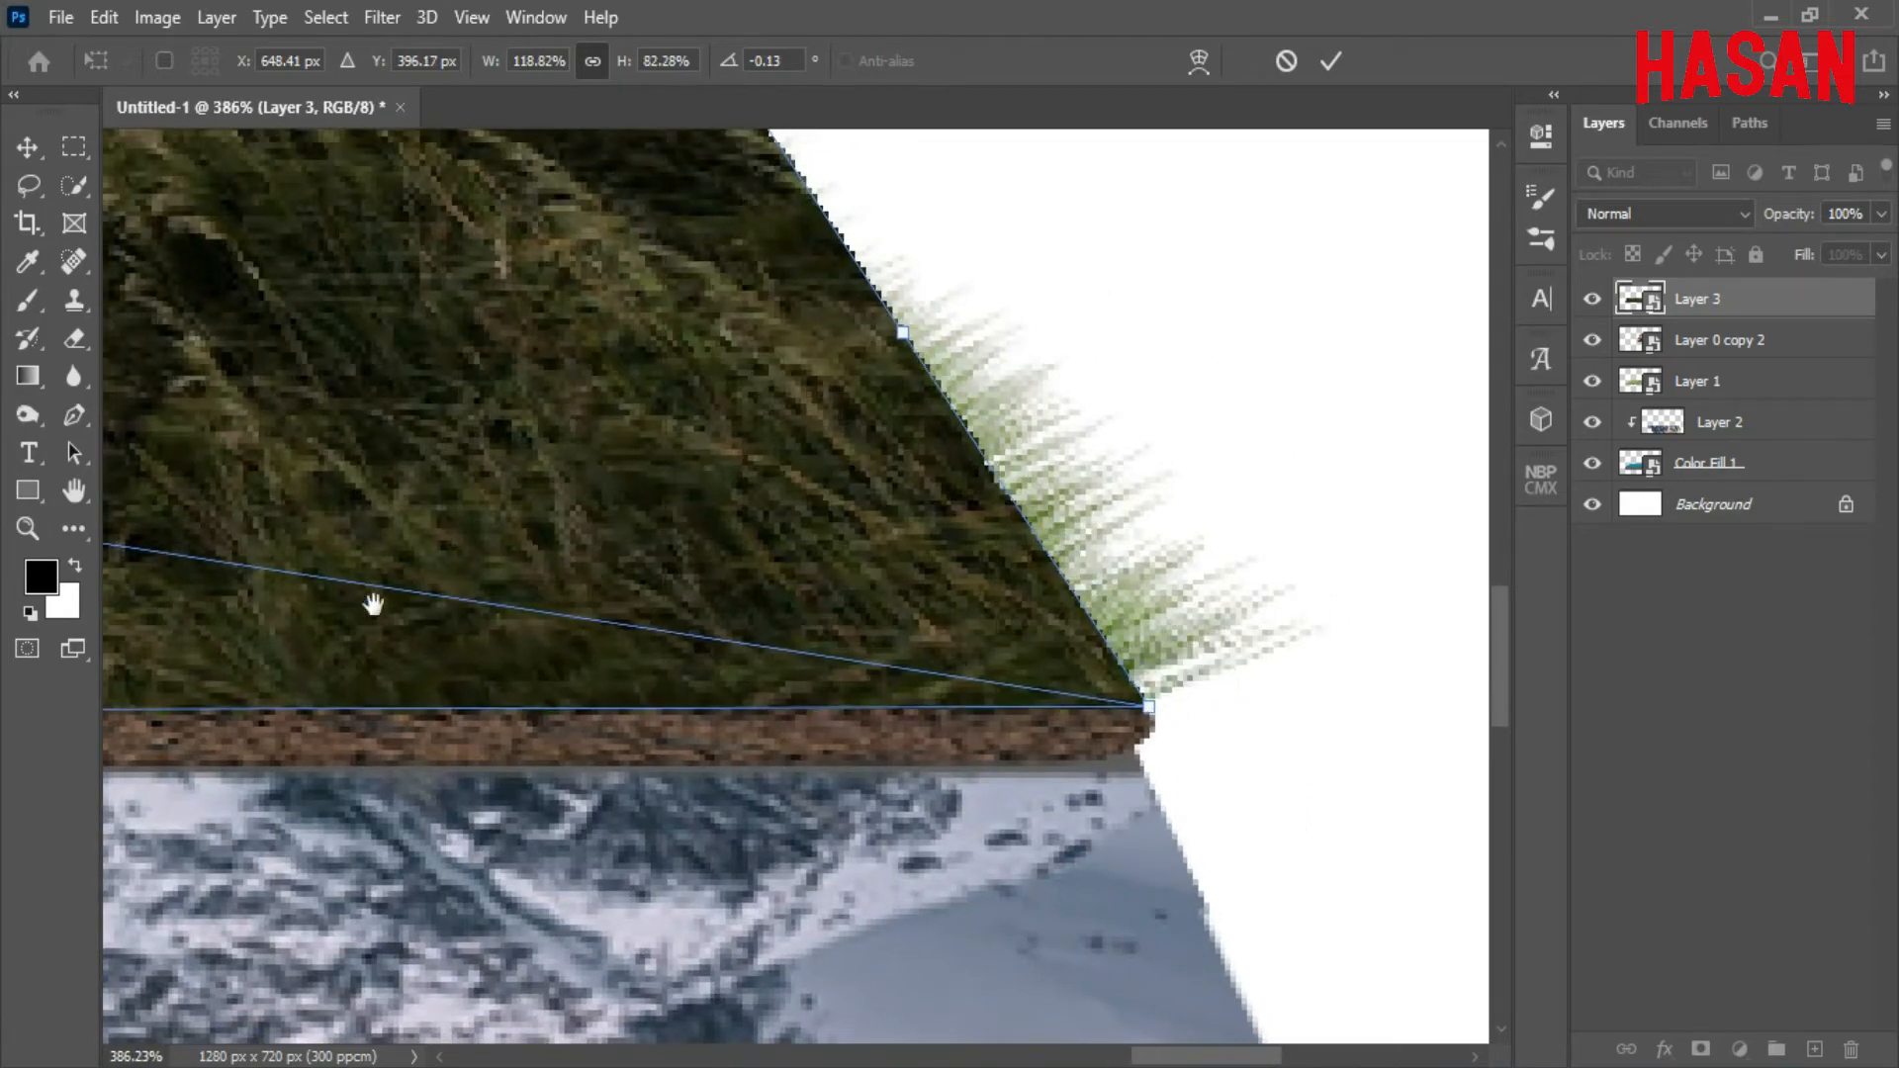
pyautogui.hscroll(-10, 373, 603)
pyautogui.moveTo(496, 702)
pyautogui.mouseDown()
pyautogui.moveTo(466, 705)
pyautogui.moveTo(482, 726)
pyautogui.mouseUp()
pyautogui.hotkey('ctrl', '0')
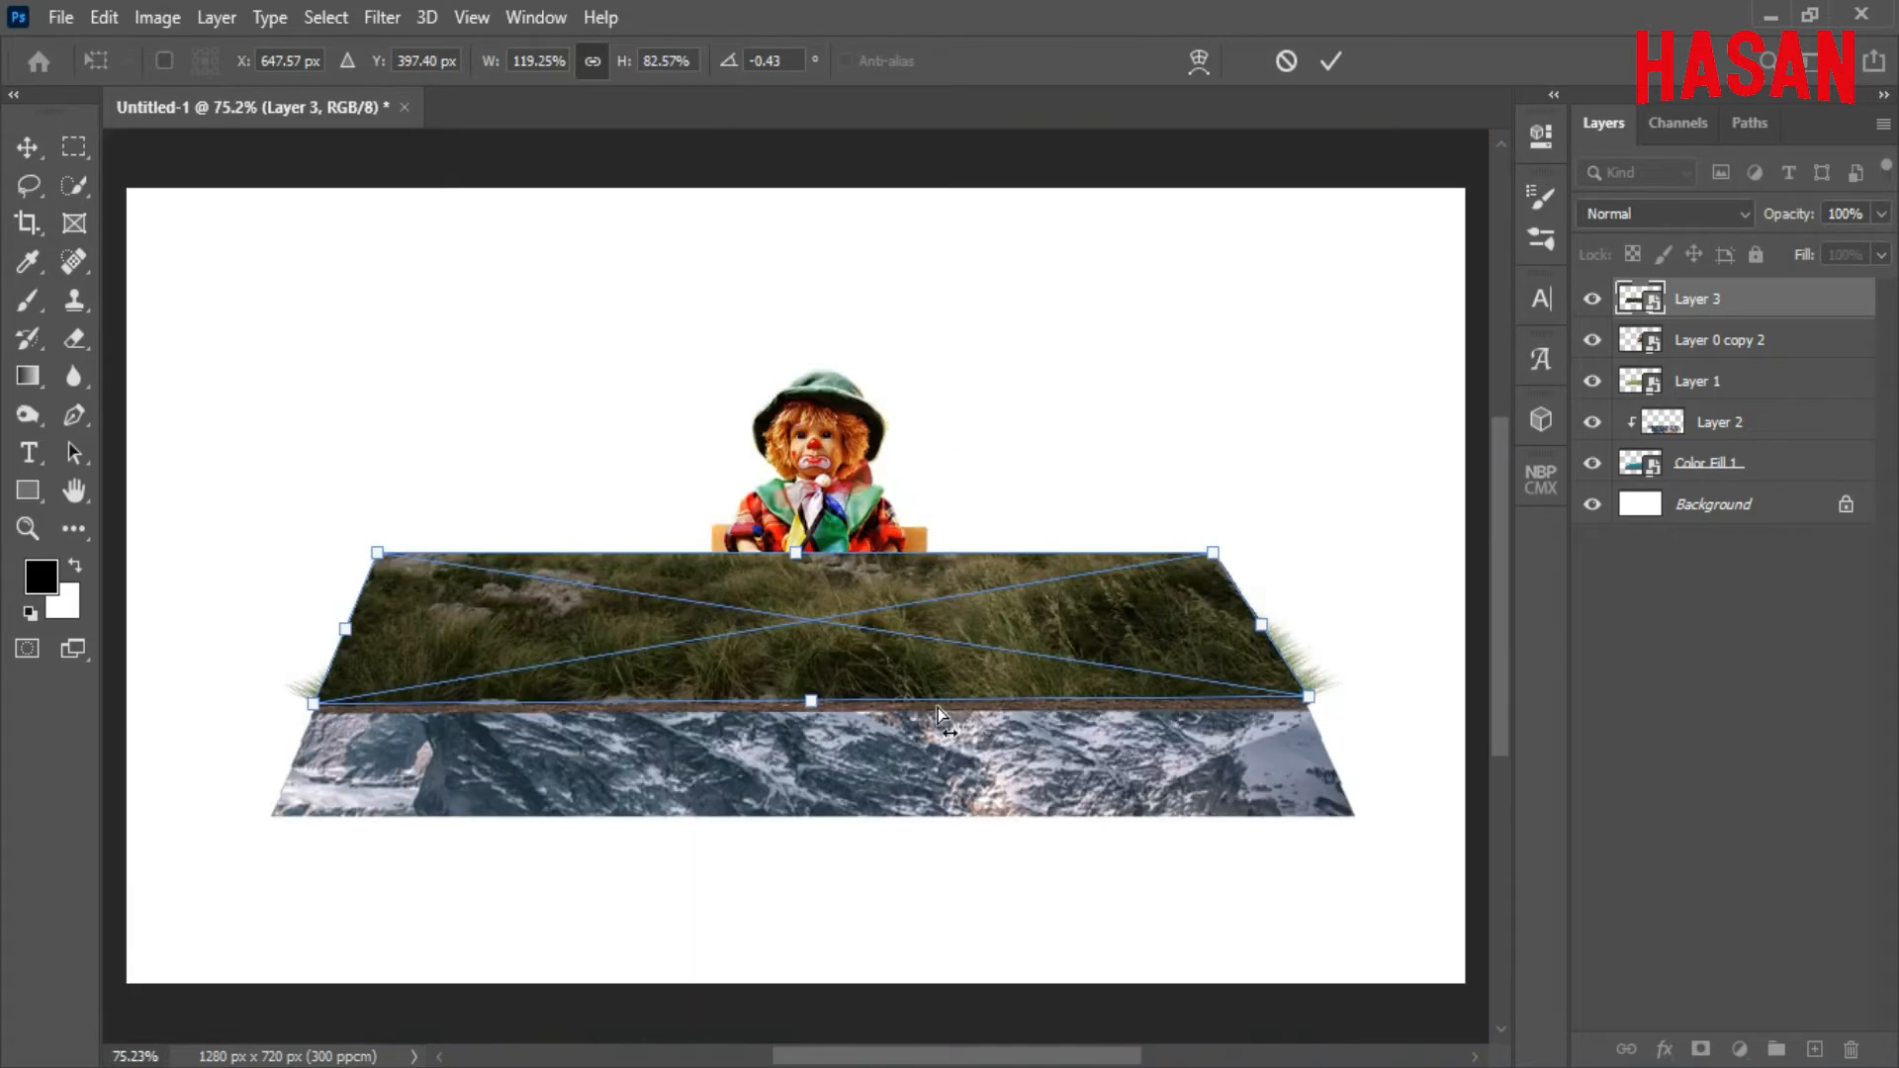
pyautogui.moveTo(1217, 555); pyautogui.dragTo(1221, 547)
pyautogui.click(1331, 62)
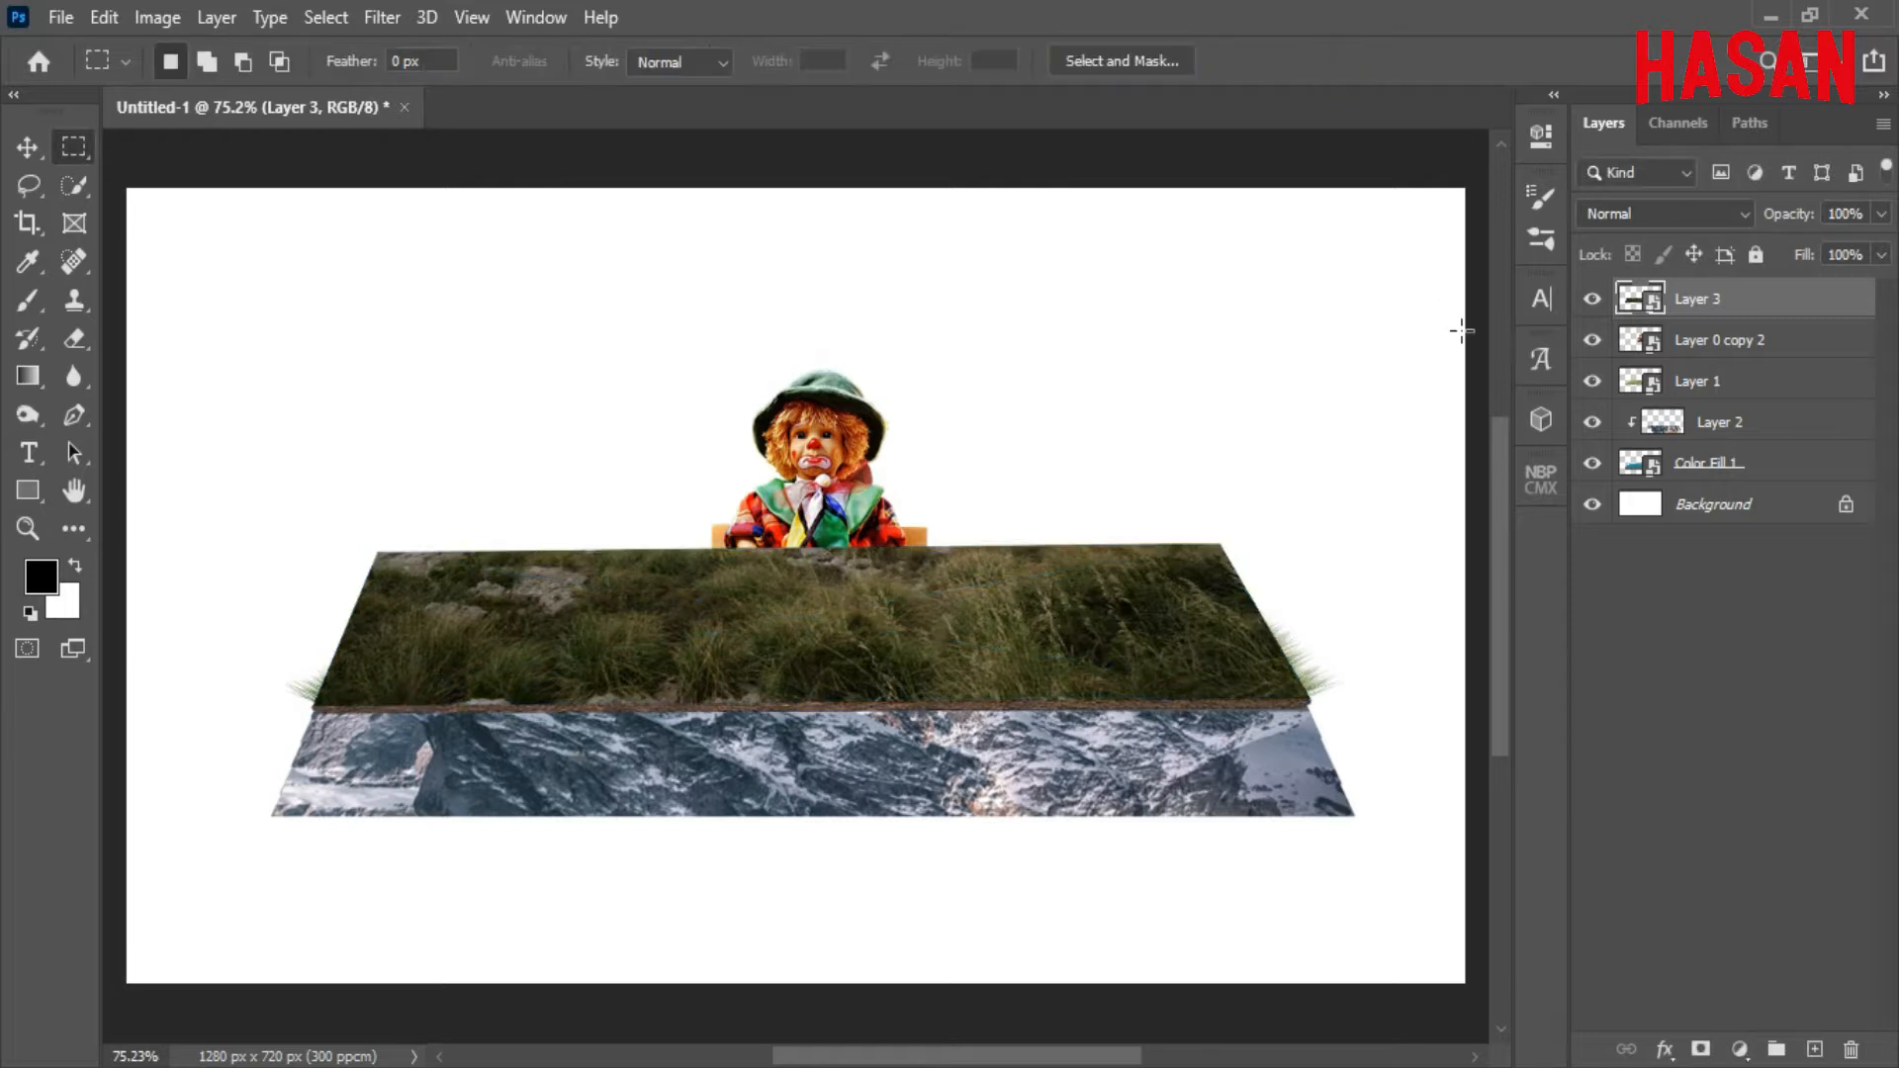
# Add a layer mask to Layer 3 and set up a soft round brush of size 33.
pyautogui.click(1702, 1048)
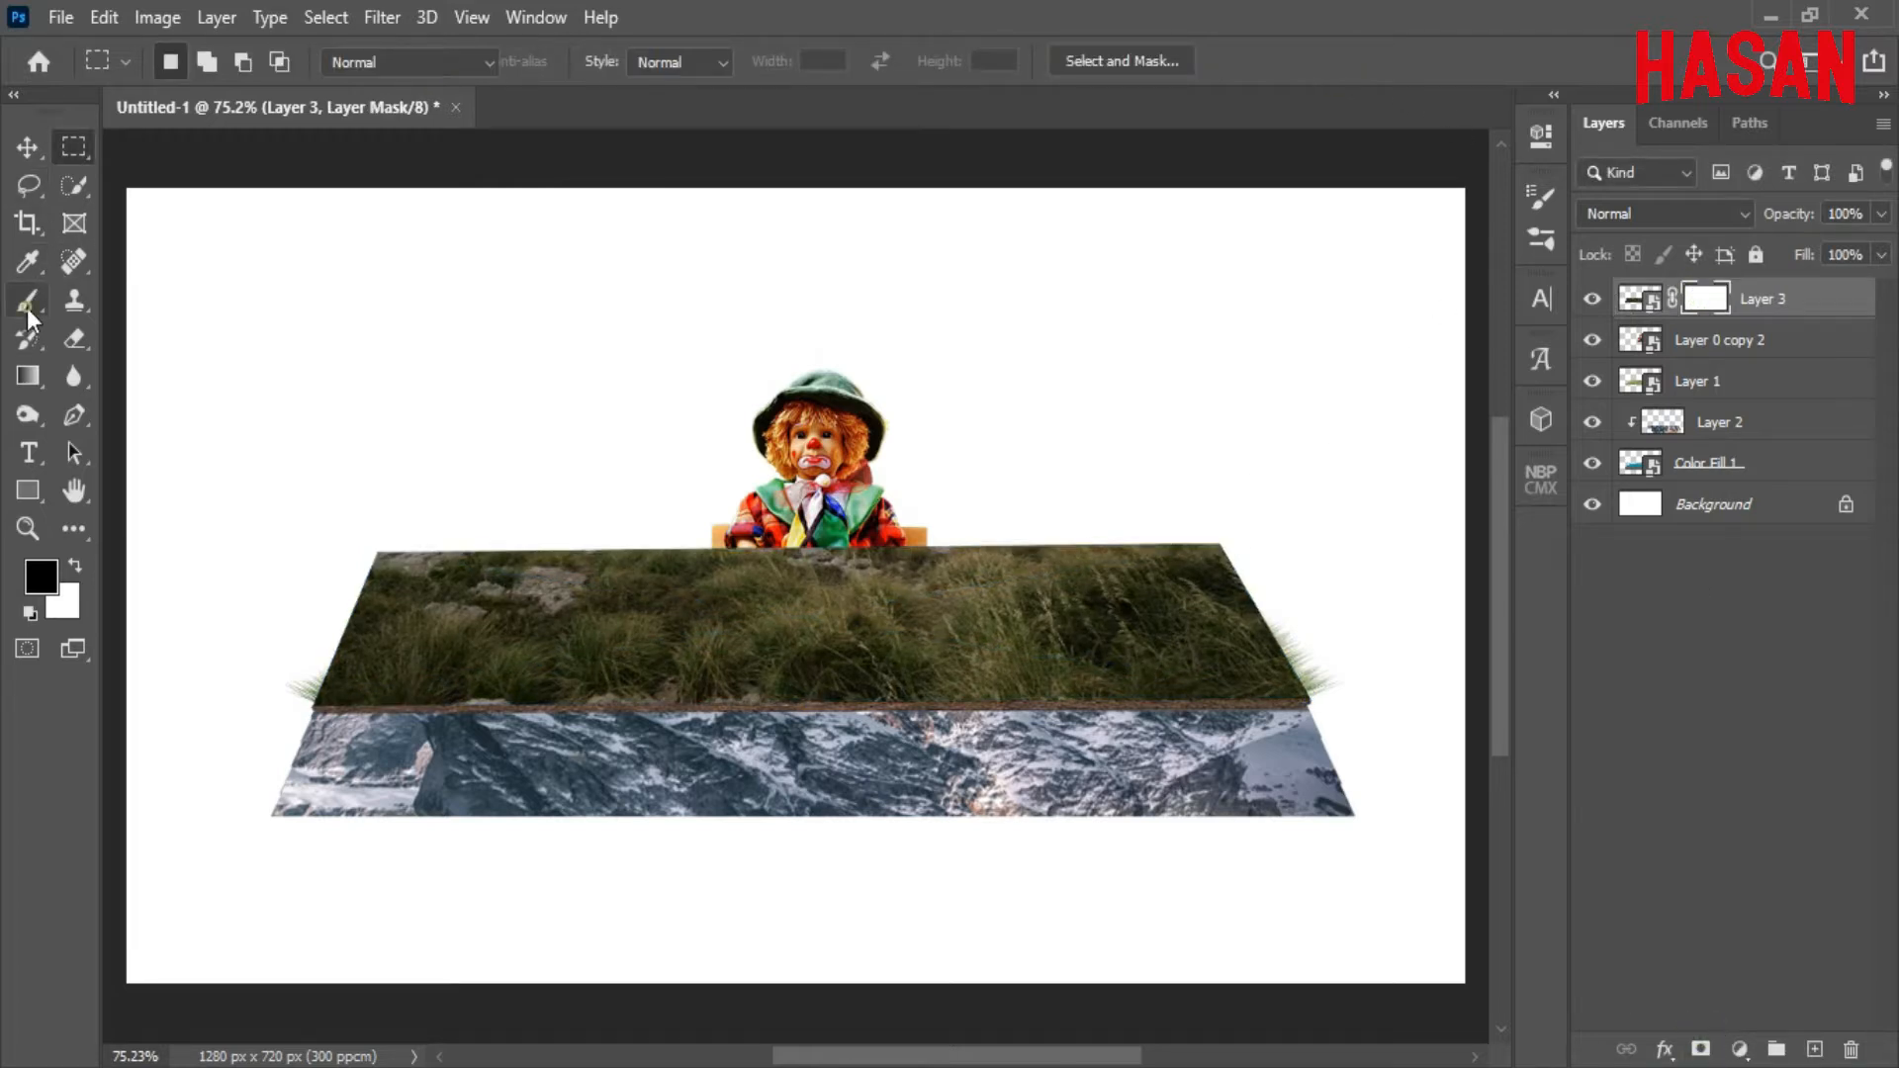
pyautogui.click(27, 307)
pyautogui.rightClick(665, 614)
pyautogui.click(742, 671)
pyautogui.press('Return')
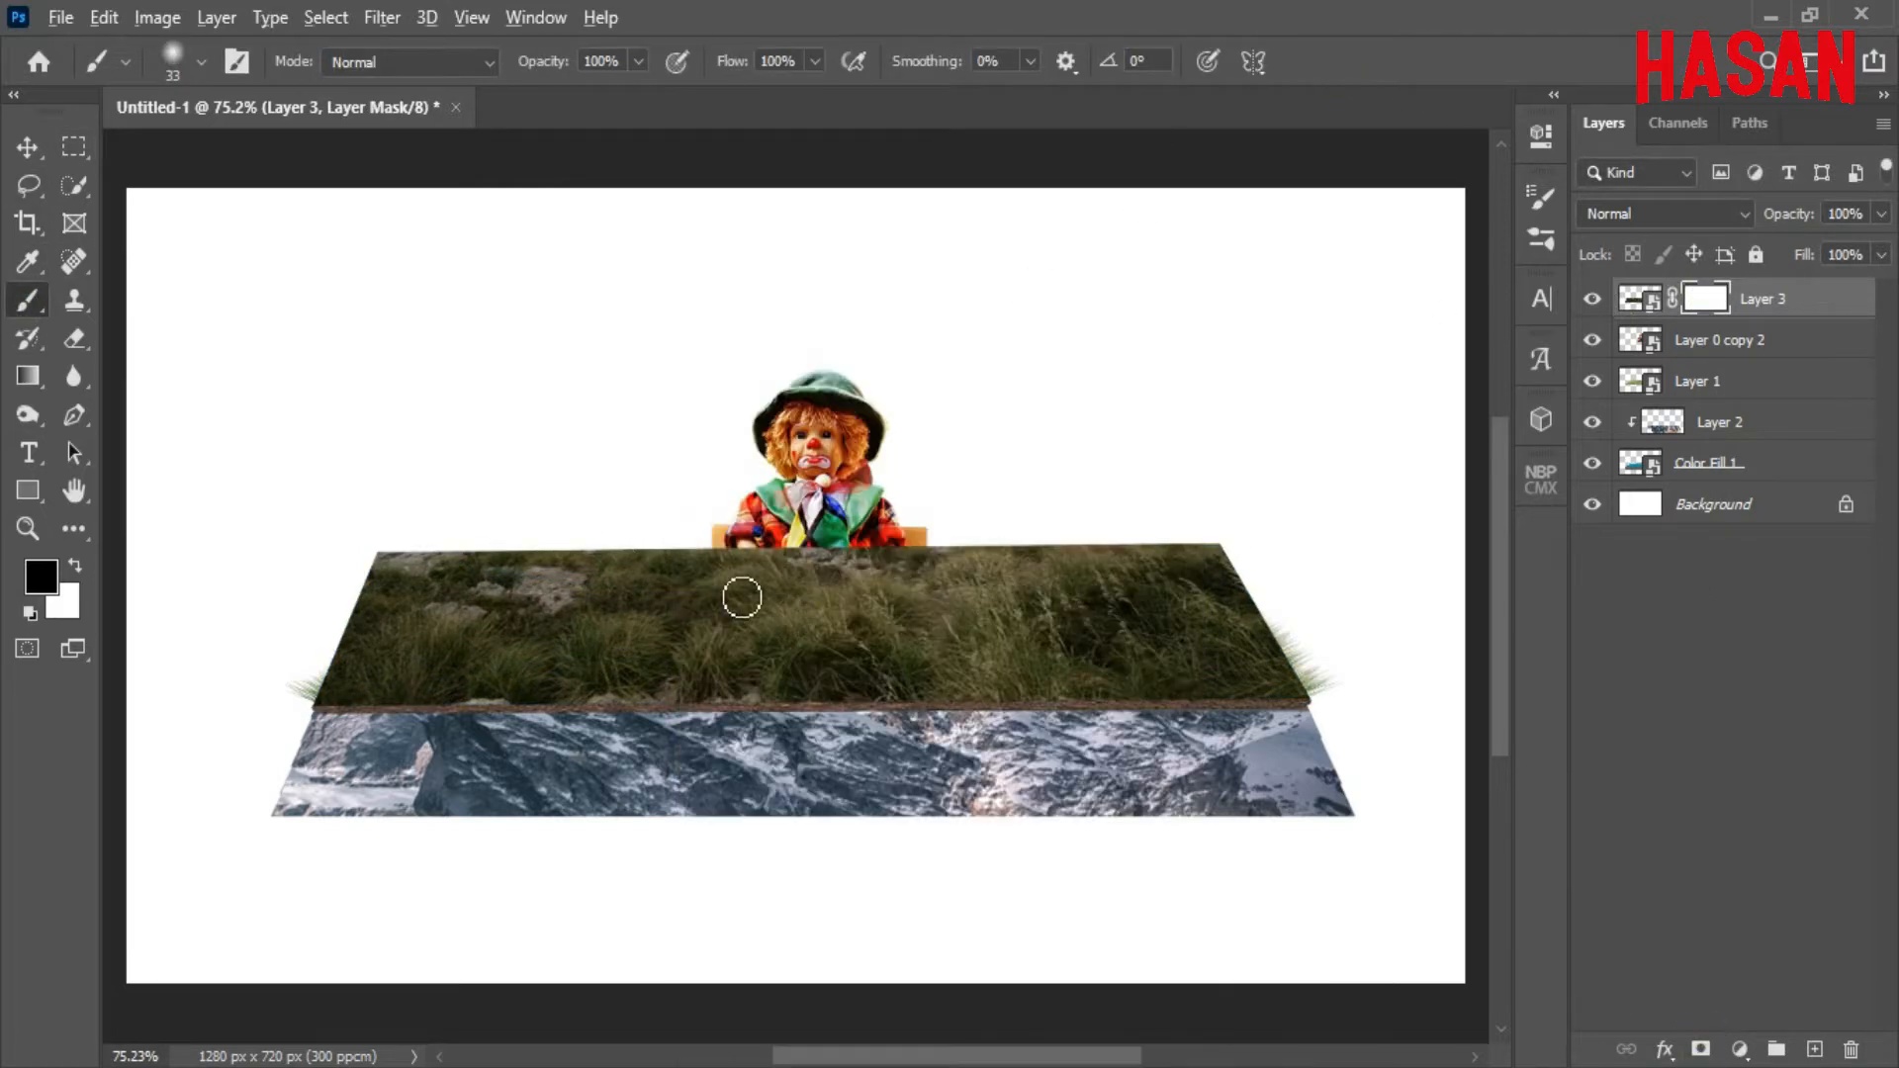
# Paint black on Layer 3's mask with a size 73 soft brush to hide the wild-grass strip's upper part around the doll and outer edges.
pyautogui.moveTo(1112, 483)
pyautogui.mouseDown()
pyautogui.moveTo(1173, 533)
pyautogui.moveTo(451, 561)
pyautogui.moveTo(651, 505)
pyautogui.moveTo(982, 554)
pyautogui.moveTo(1221, 530)
pyautogui.moveTo(293, 573)
pyautogui.moveTo(1164, 576)
pyautogui.moveTo(1002, 559)
pyautogui.moveTo(1224, 534)
pyautogui.mouseUp()
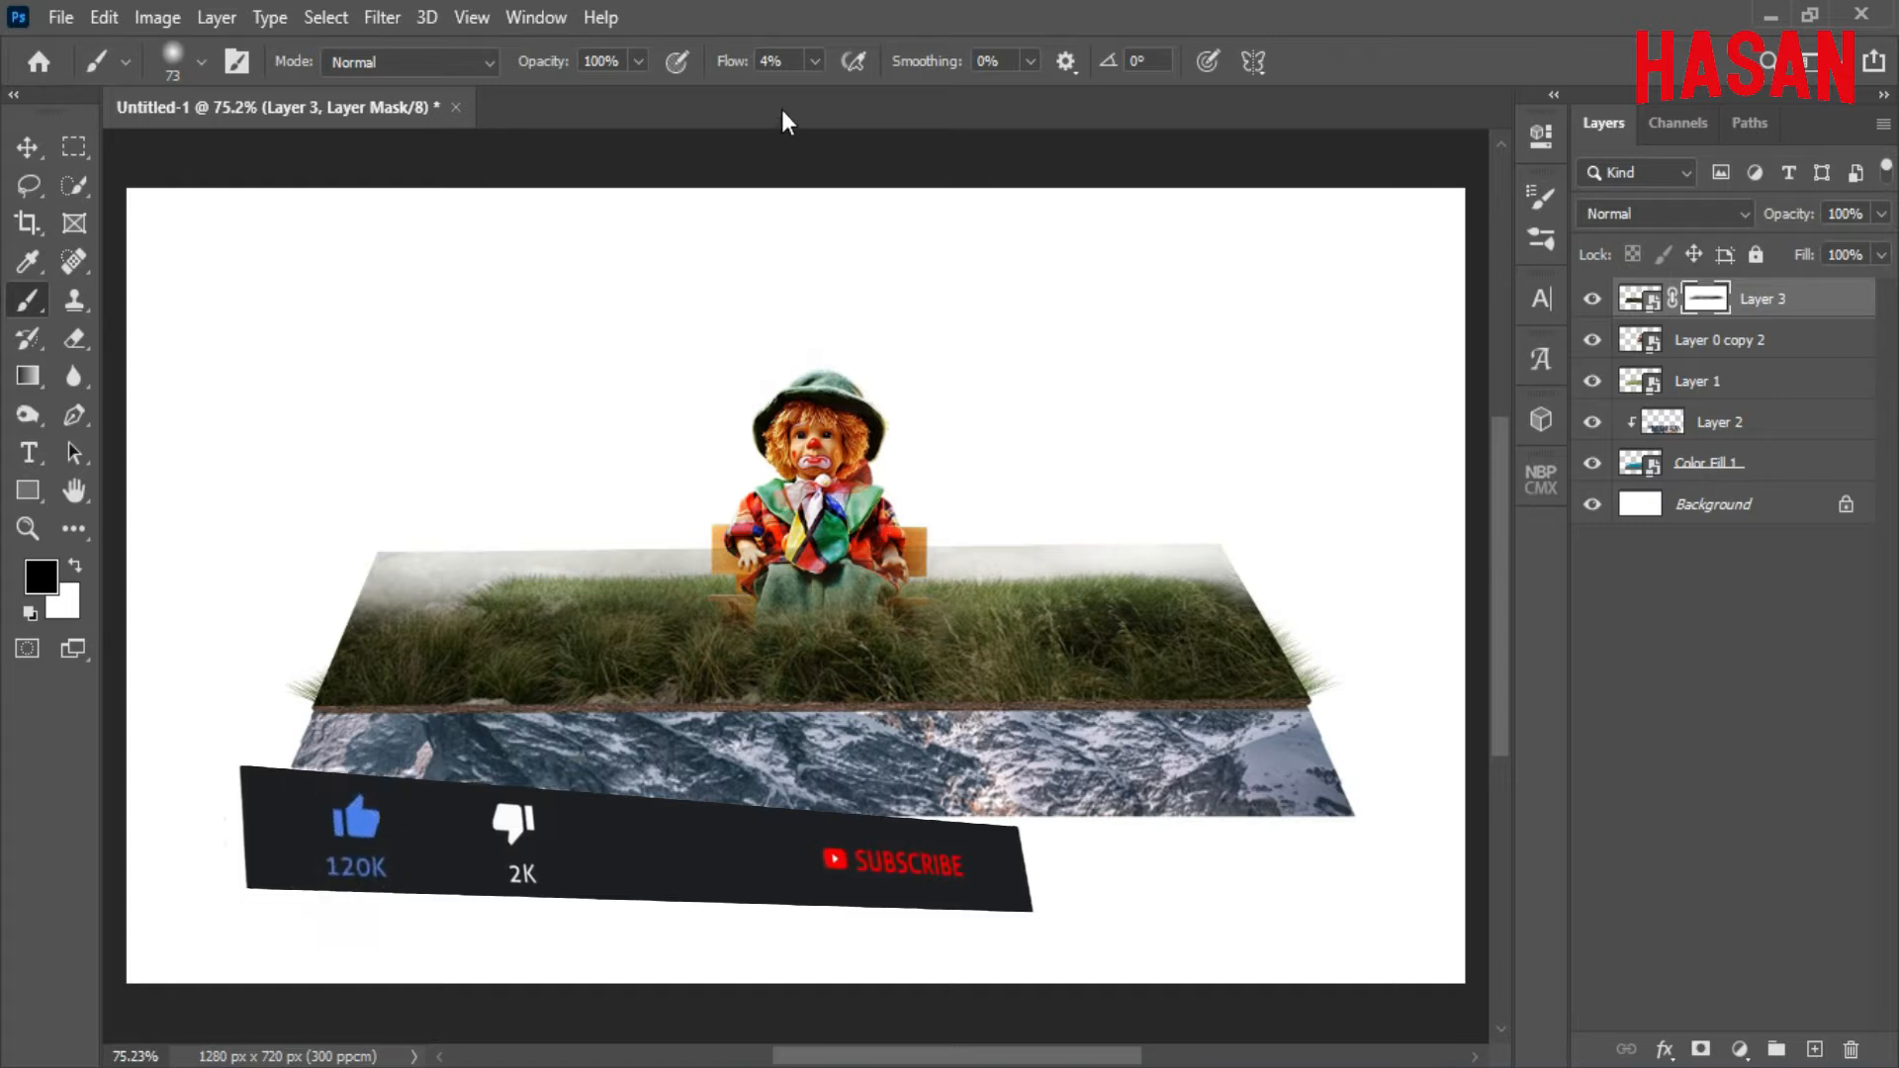
pyautogui.moveTo(732, 60); pyautogui.dragTo(748, 60)
pyautogui.moveTo(1042, 419)
pyautogui.mouseDown()
pyautogui.moveTo(1136, 542)
pyautogui.moveTo(340, 554)
pyautogui.moveTo(1095, 533)
pyautogui.moveTo(1186, 548)
pyautogui.moveTo(1244, 528)
pyautogui.moveTo(1314, 707)
pyautogui.mouseUp()
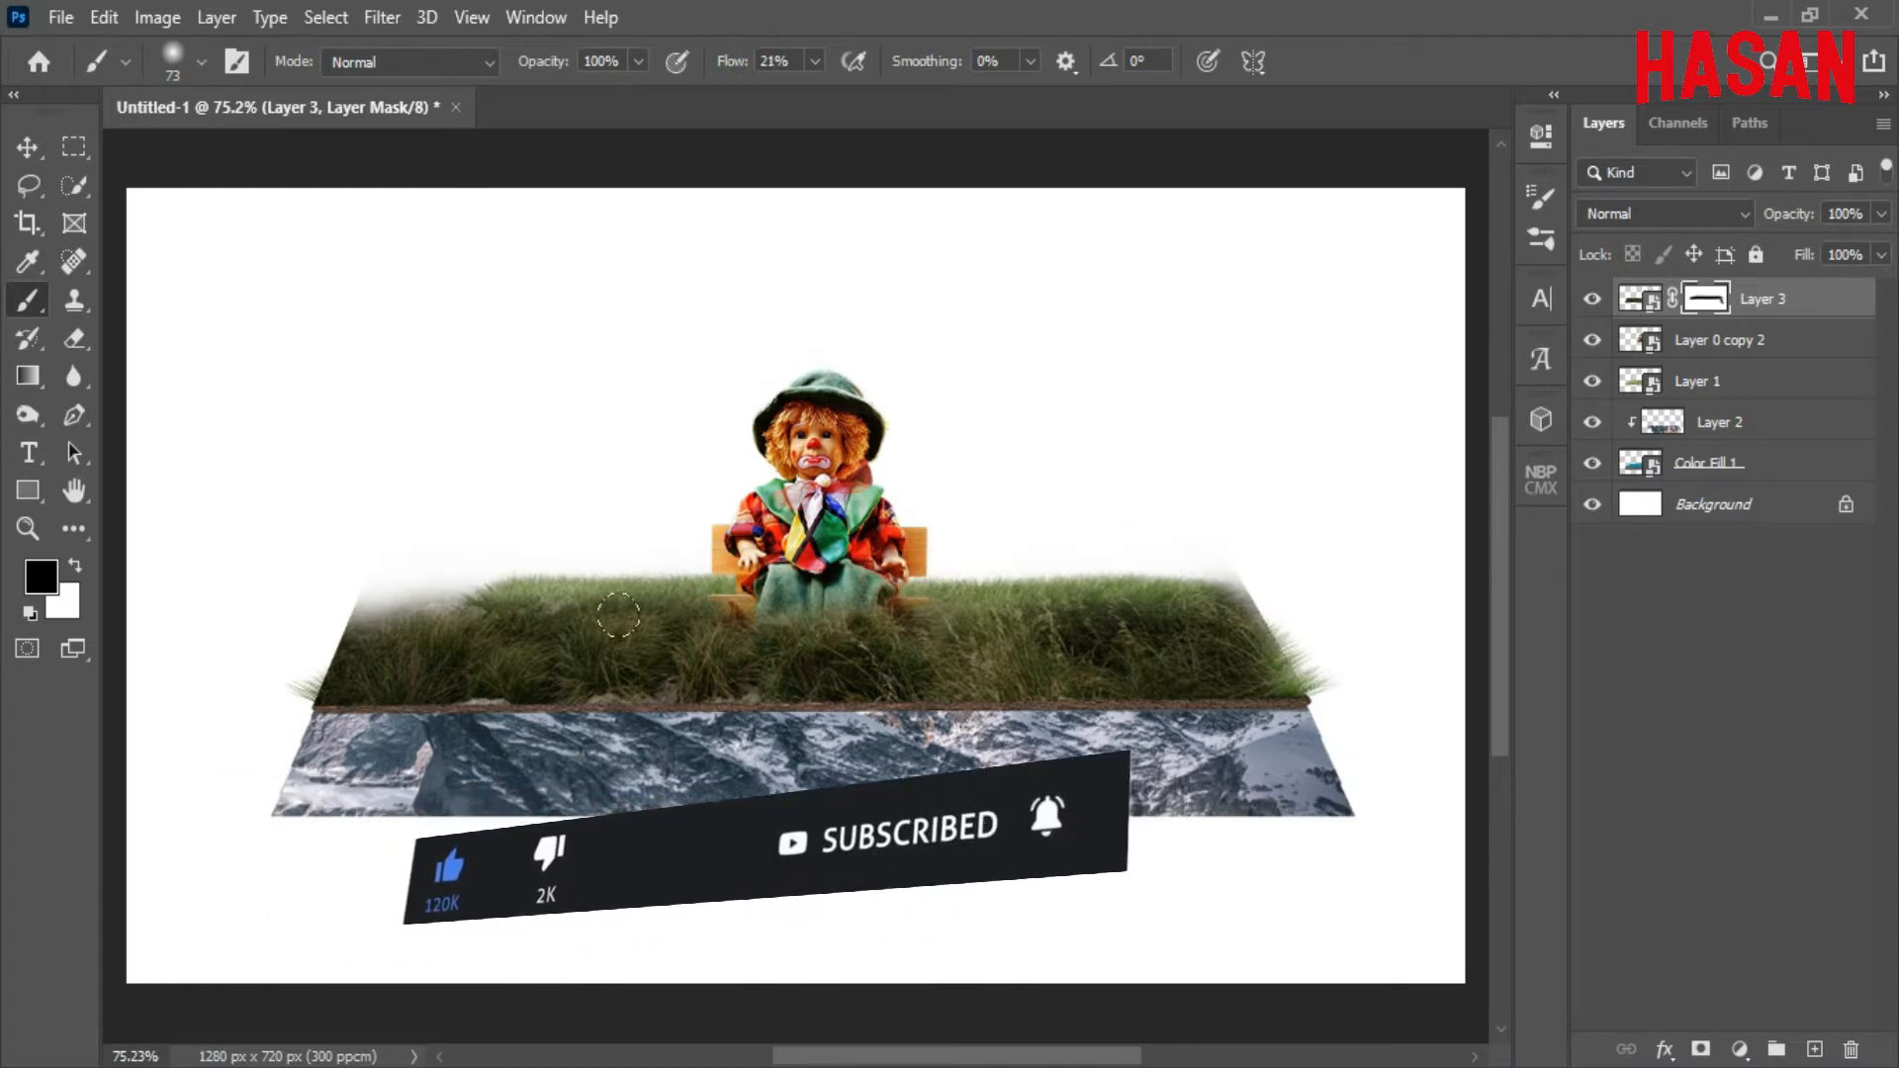
pyautogui.moveTo(314, 597); pyautogui.dragTo(309, 666)
pyautogui.moveTo(731, 552)
pyautogui.mouseDown()
pyautogui.moveTo(516, 550)
pyautogui.moveTo(1233, 555)
pyautogui.moveTo(1084, 551)
pyautogui.mouseUp()
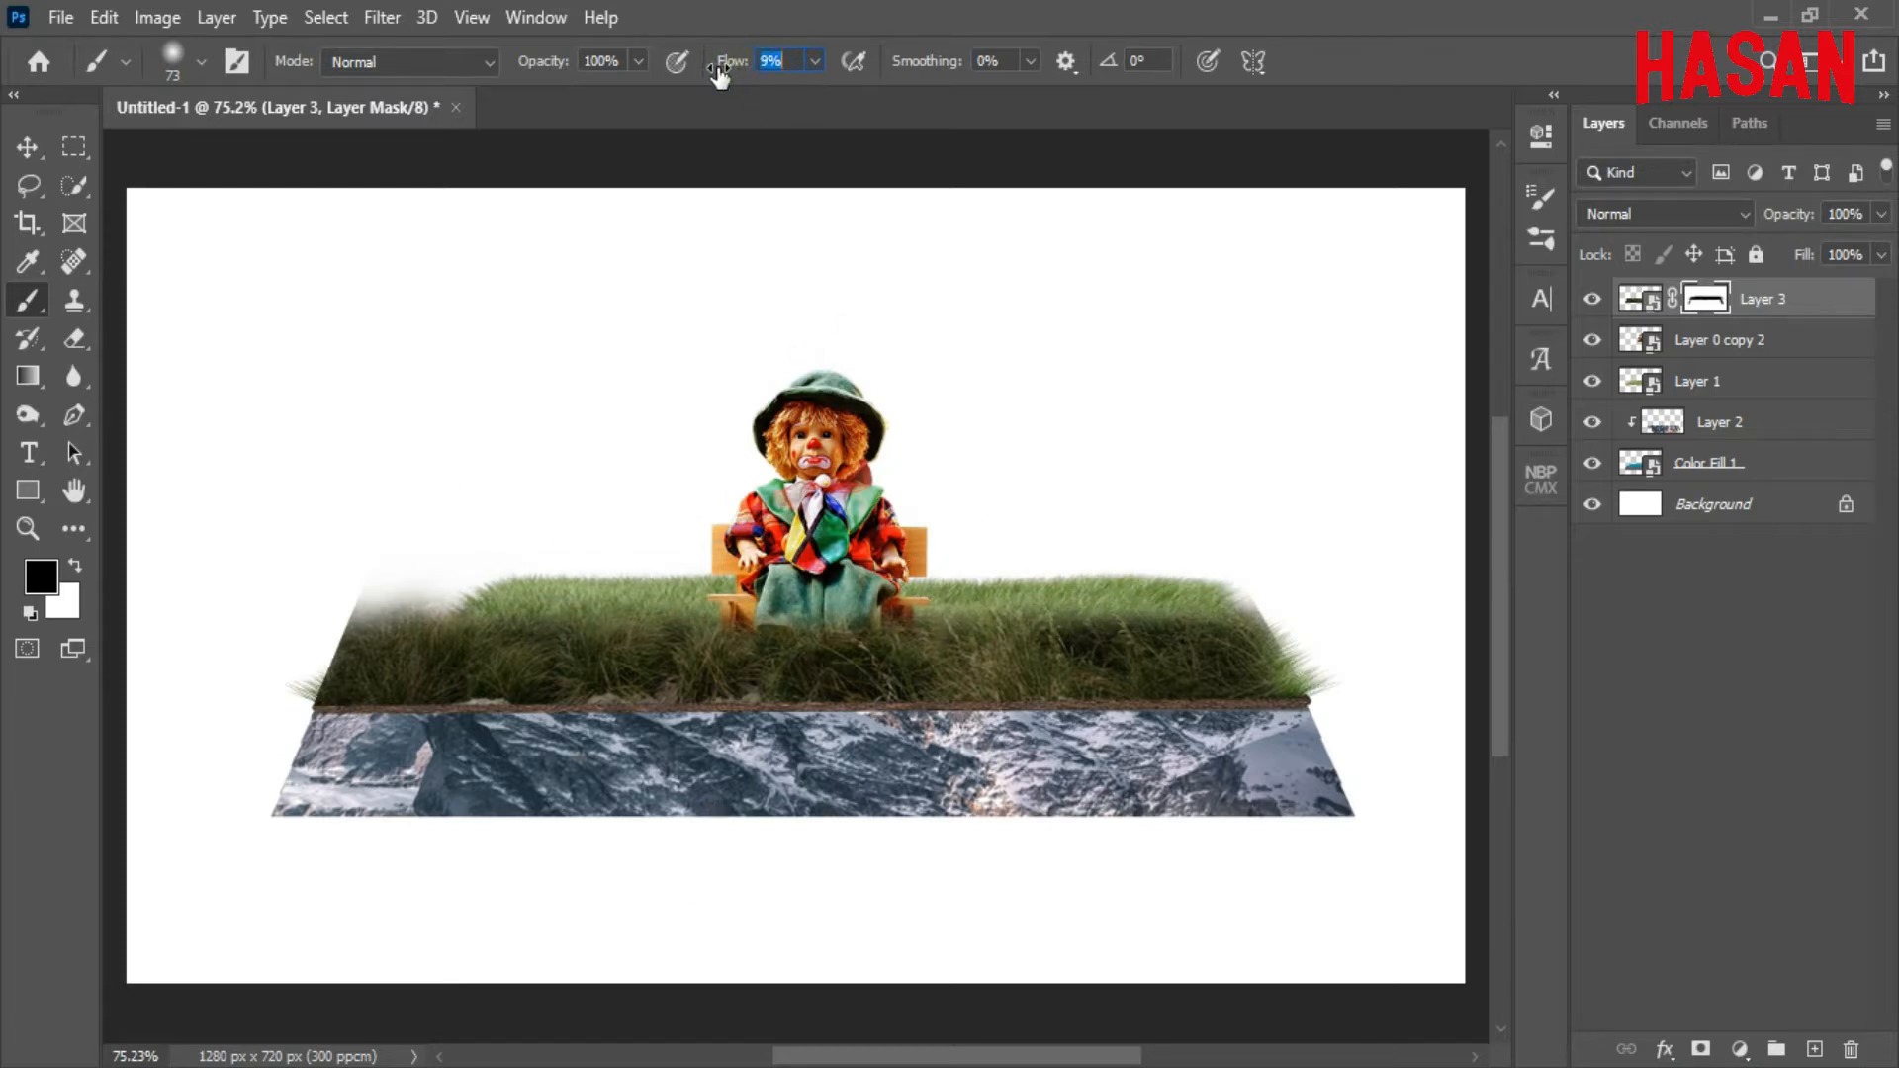
# Lower the brush flow to 4% and softly blend the wild grass into the green field, especially along its slanted left edge.
pyautogui.moveTo(1204, 618)
pyautogui.mouseDown()
pyautogui.moveTo(786, 644)
pyautogui.moveTo(309, 634)
pyautogui.moveTo(411, 566)
pyautogui.moveTo(378, 603)
pyautogui.moveTo(342, 587)
pyautogui.moveTo(273, 643)
pyautogui.mouseUp()
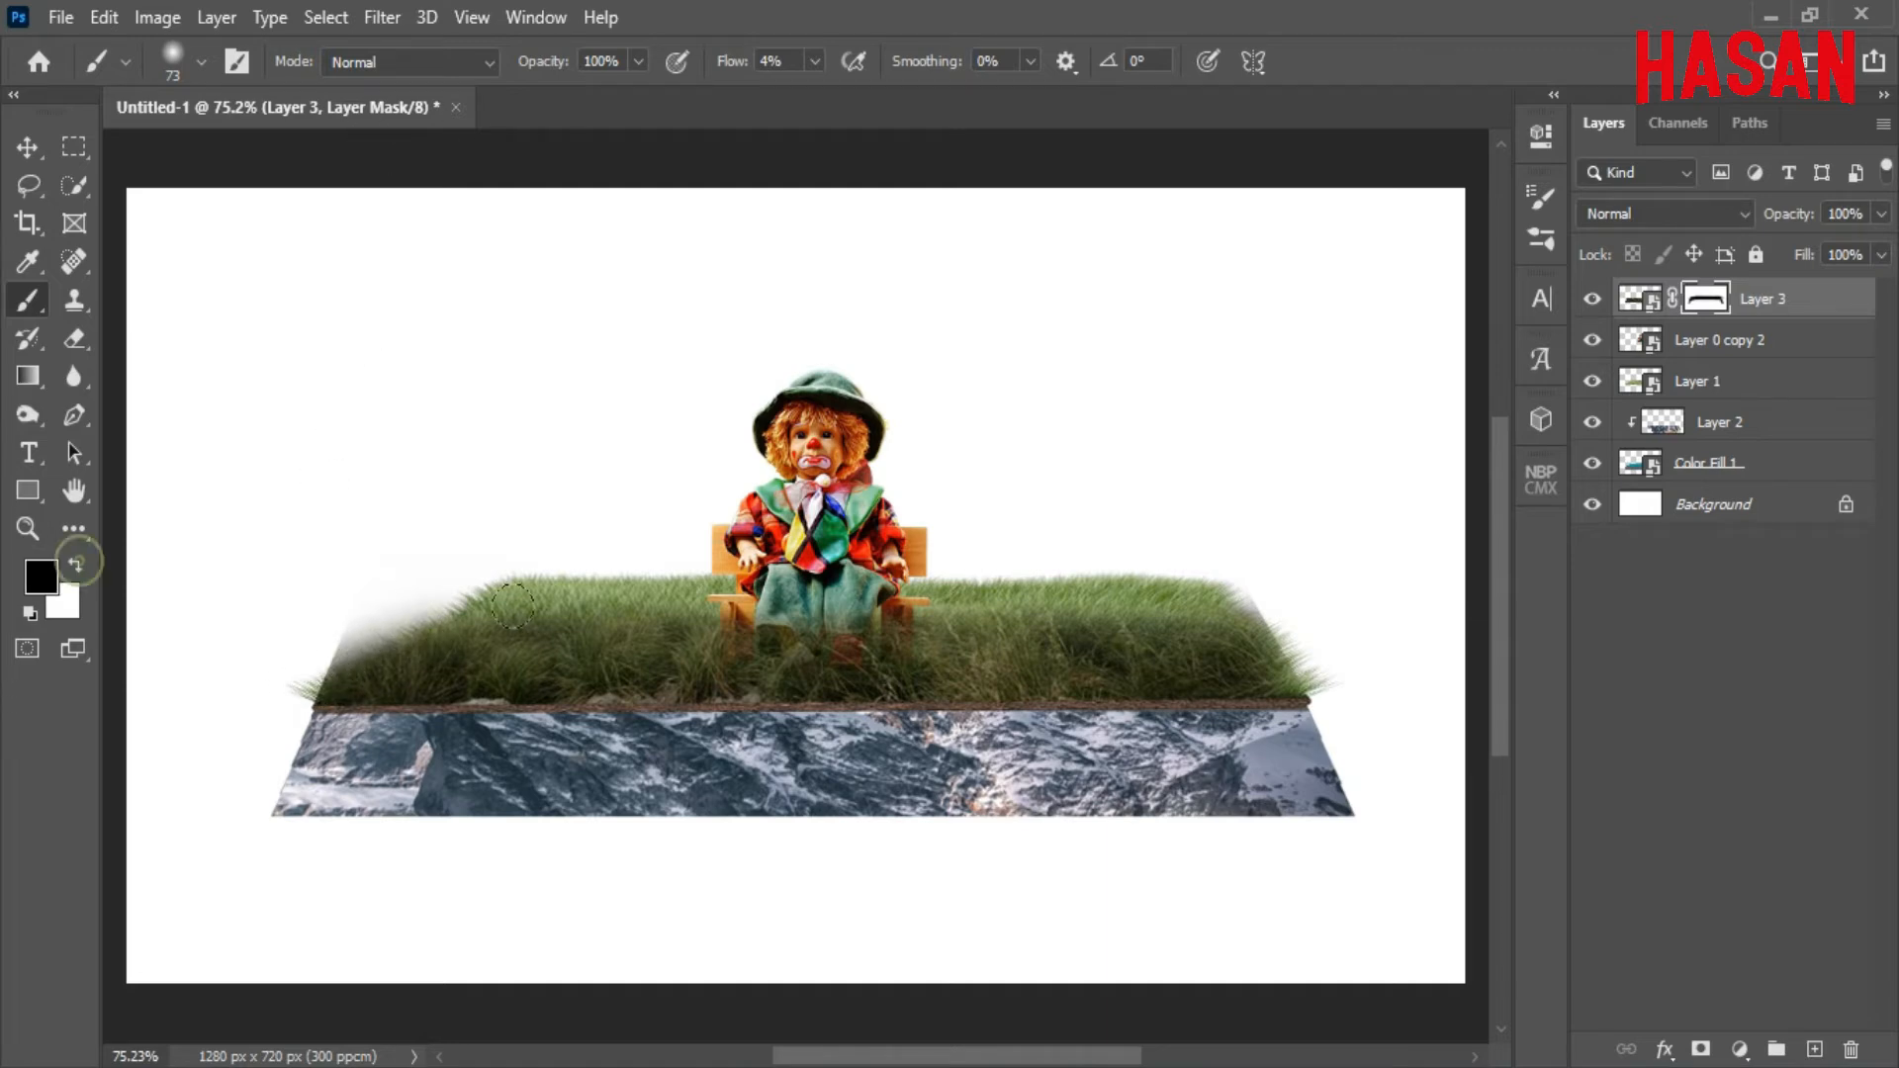
pyautogui.moveTo(513, 605); pyautogui.dragTo(302, 627)
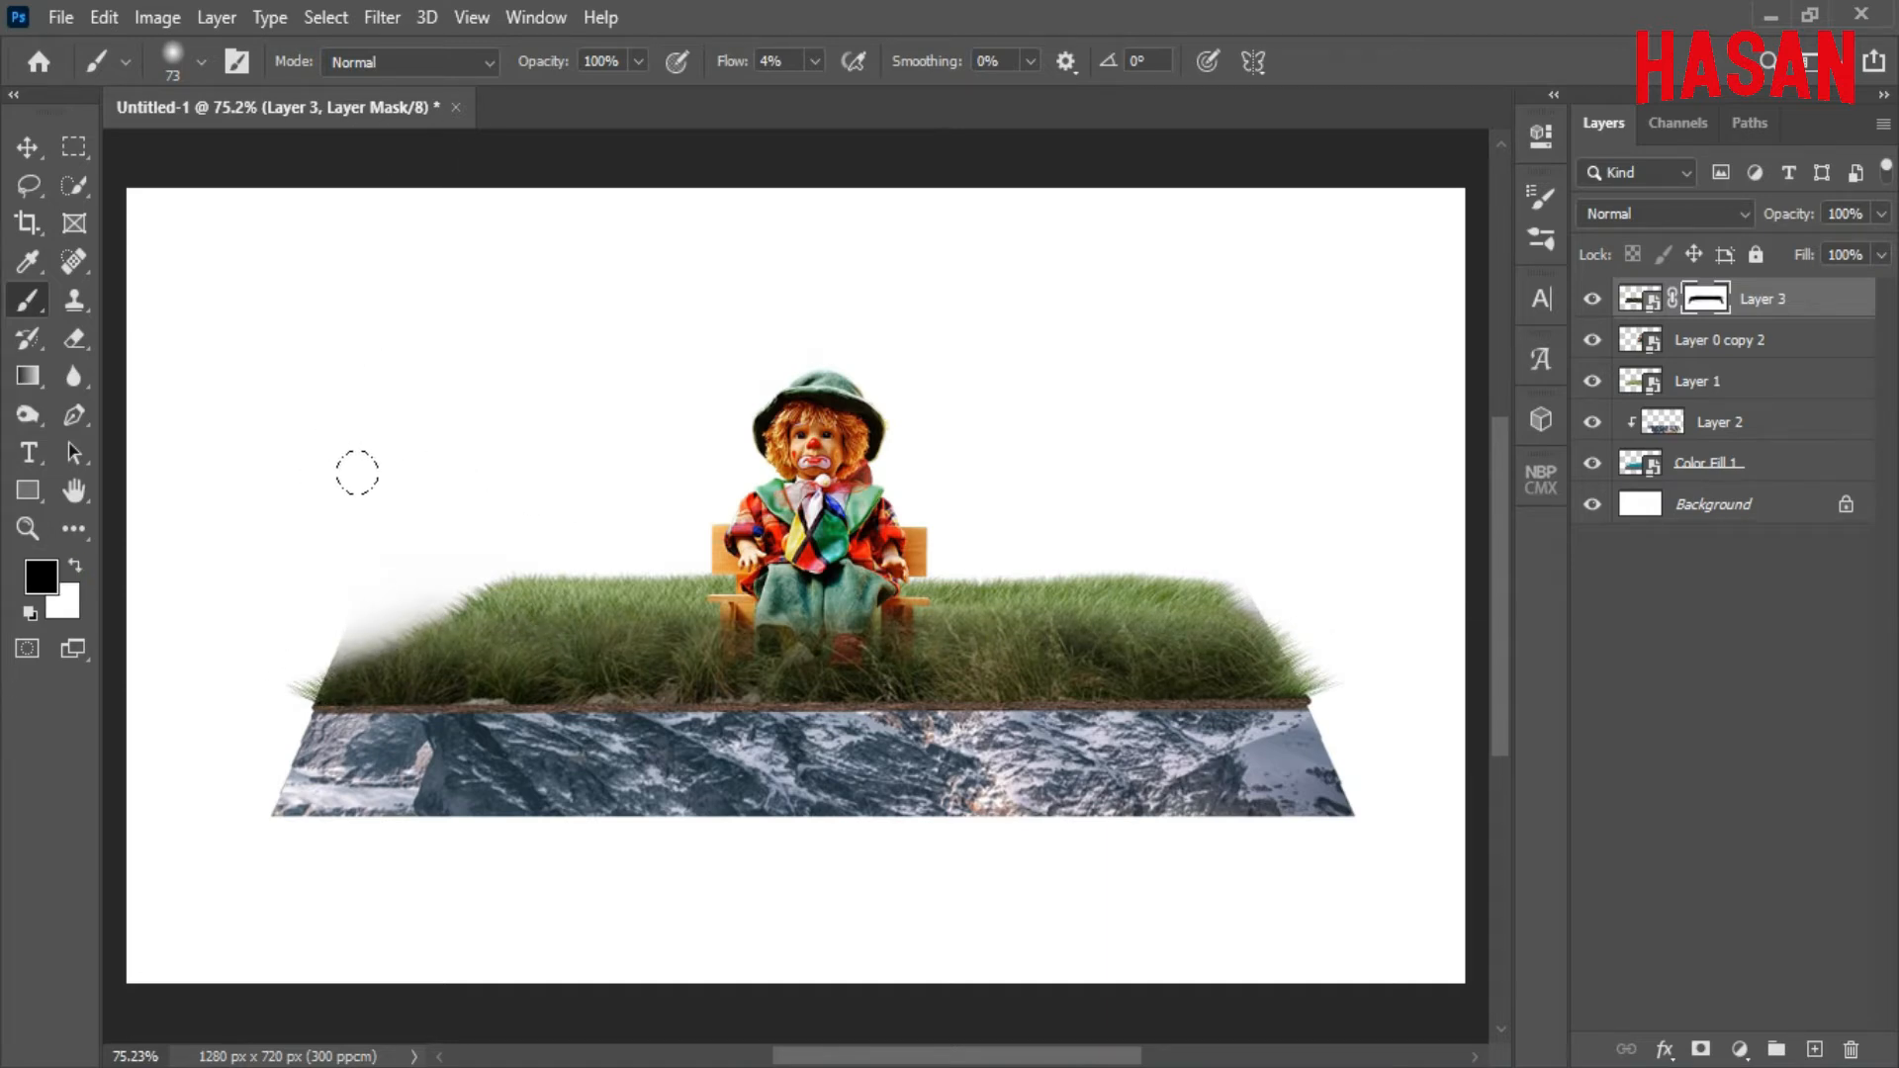
pyautogui.moveTo(415, 606); pyautogui.dragTo(515, 606)
pyautogui.moveTo(514, 606); pyautogui.dragTo(416, 530)
# Compare the grass with and without Layer 3, and mask out the leftover haze beyond the slanted left edge at 15% flow.
pyautogui.click(1593, 300)
pyautogui.click(1592, 300)
pyautogui.moveTo(394, 602); pyautogui.dragTo(738, 542)
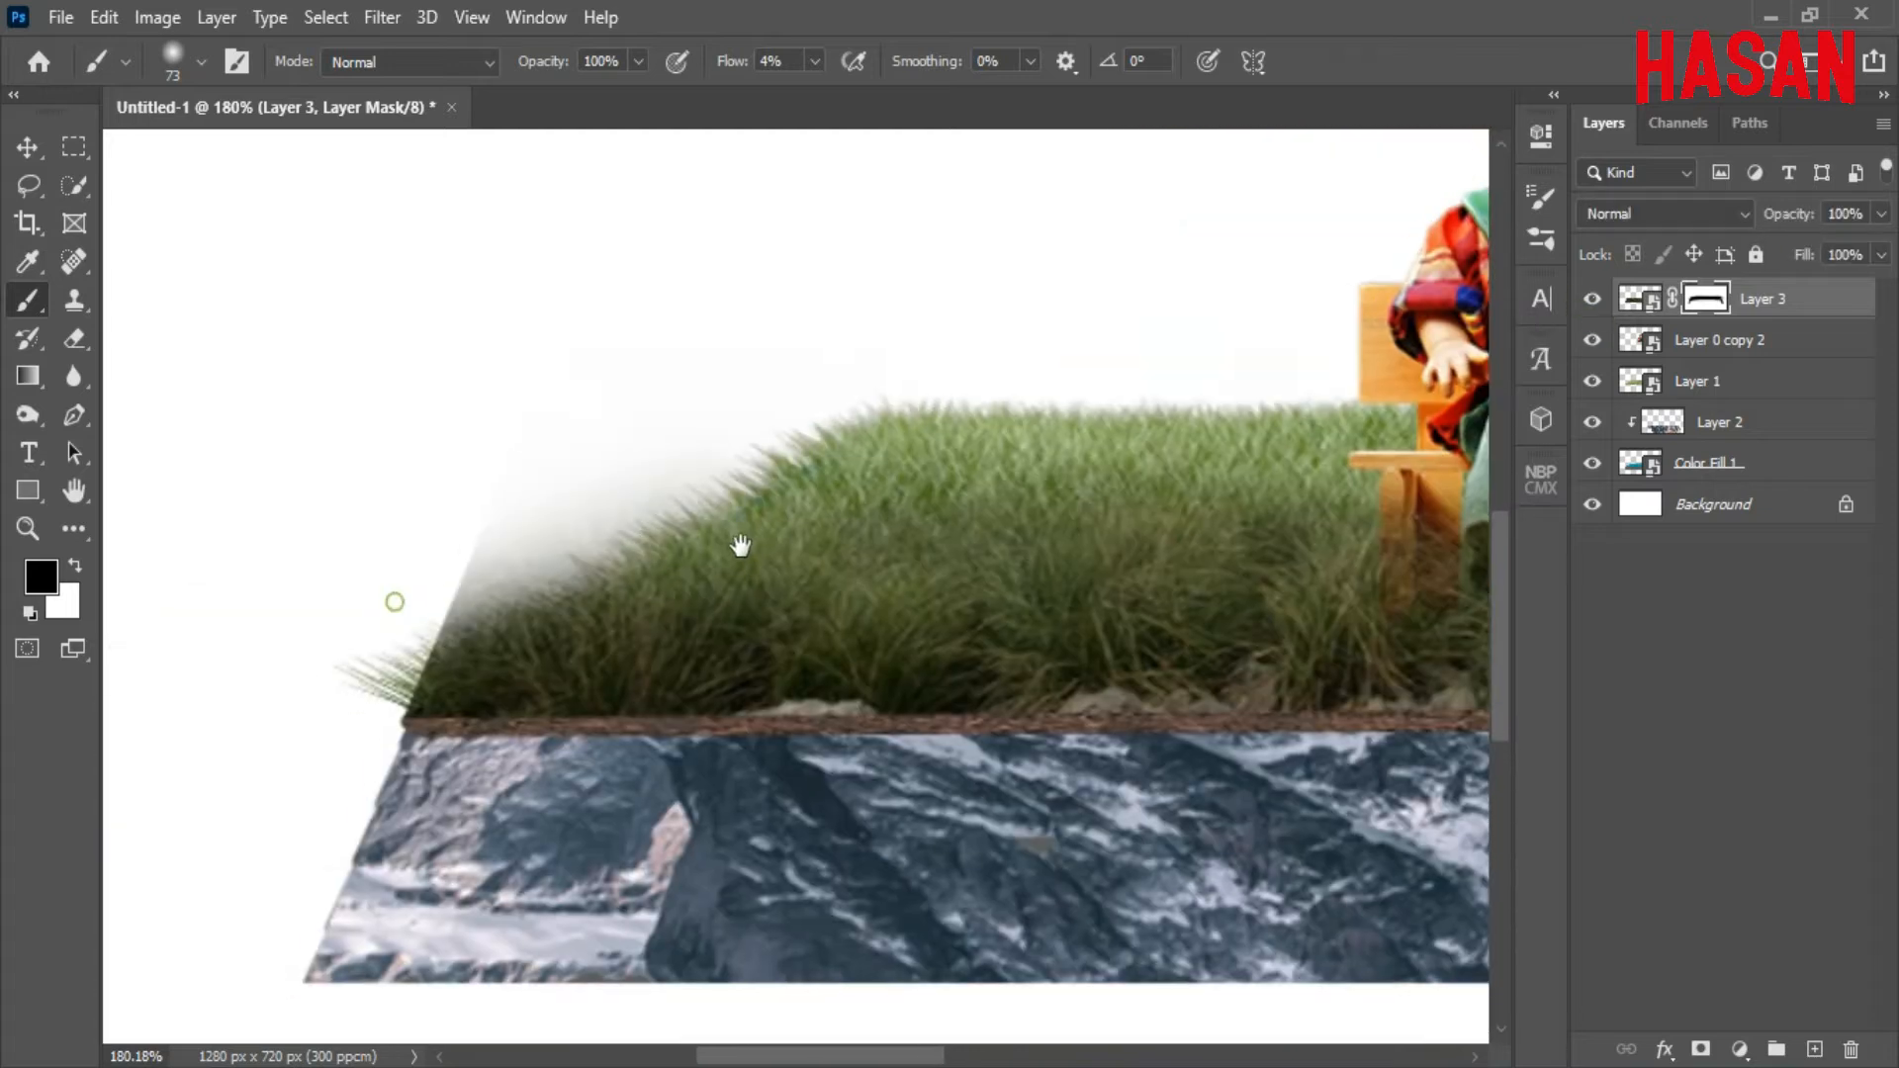
pyautogui.click(1592, 299)
pyautogui.click(1592, 300)
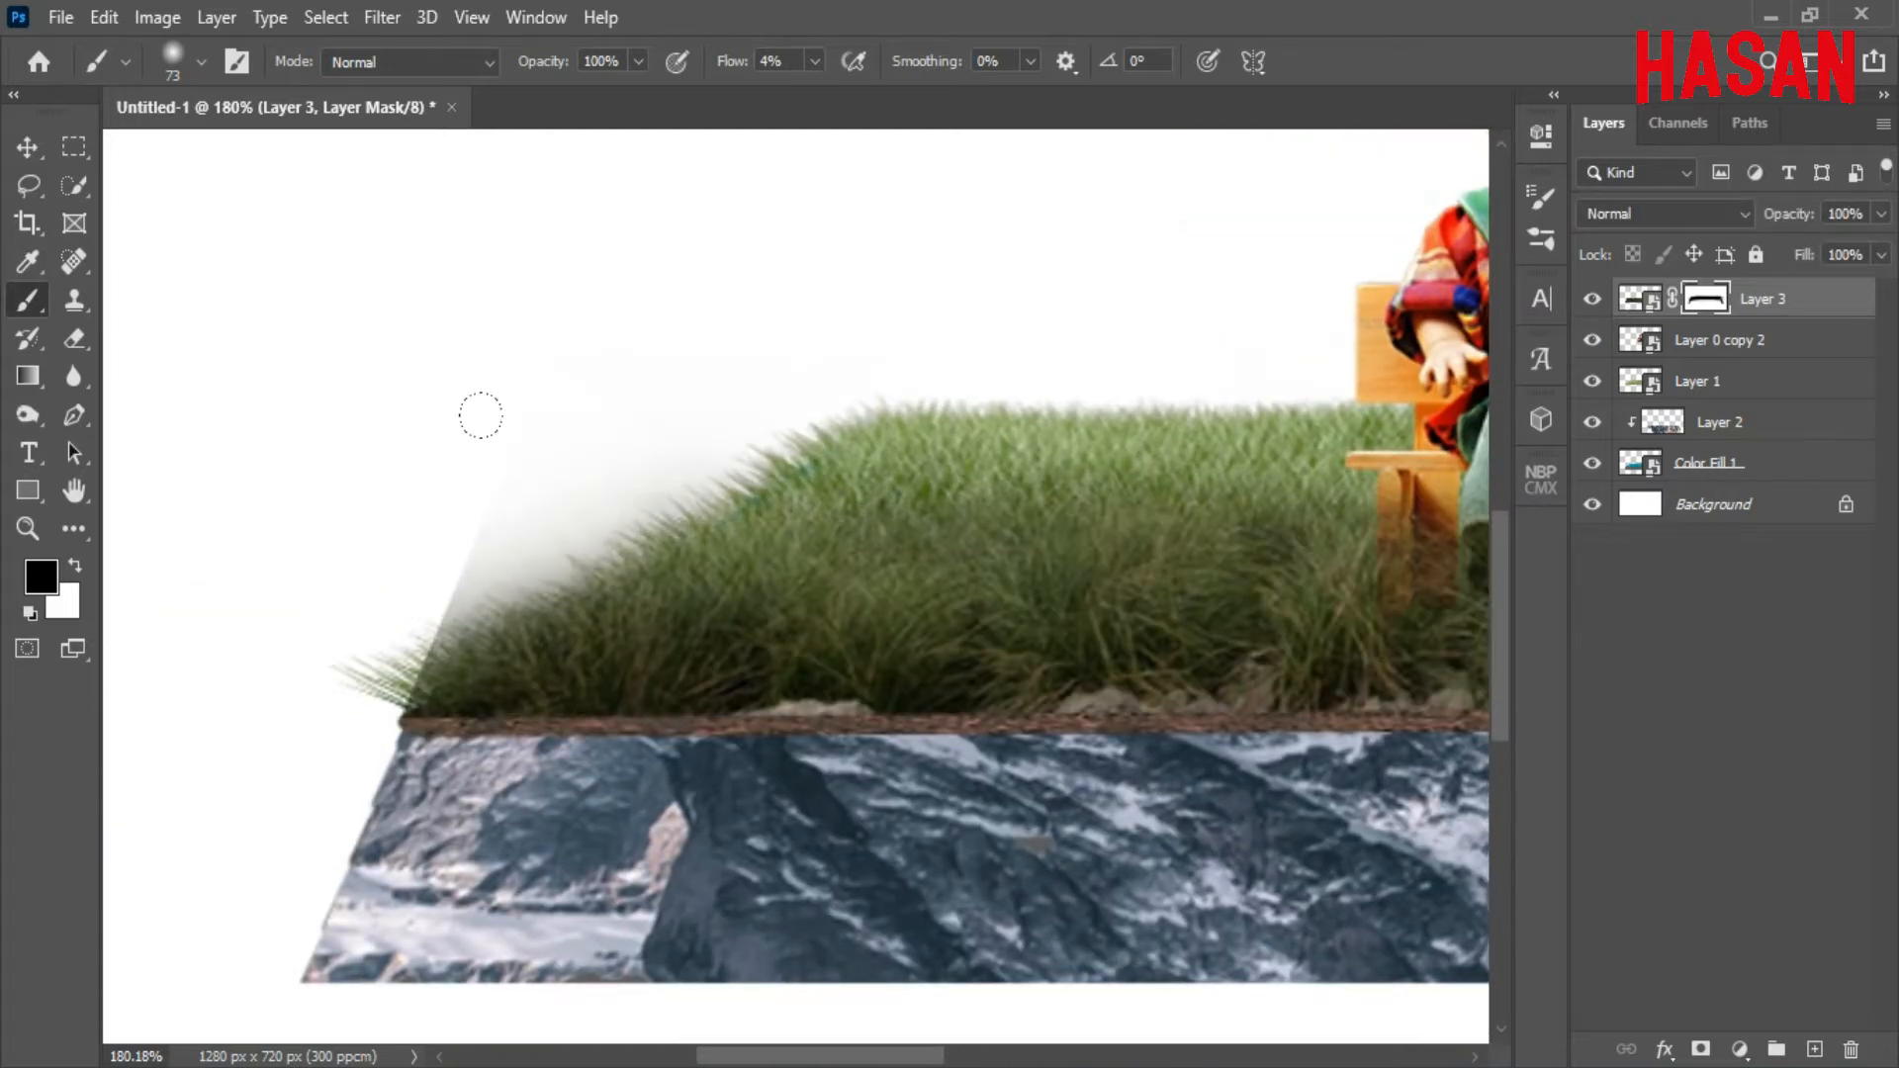
pyautogui.moveTo(506, 372); pyautogui.dragTo(339, 515)
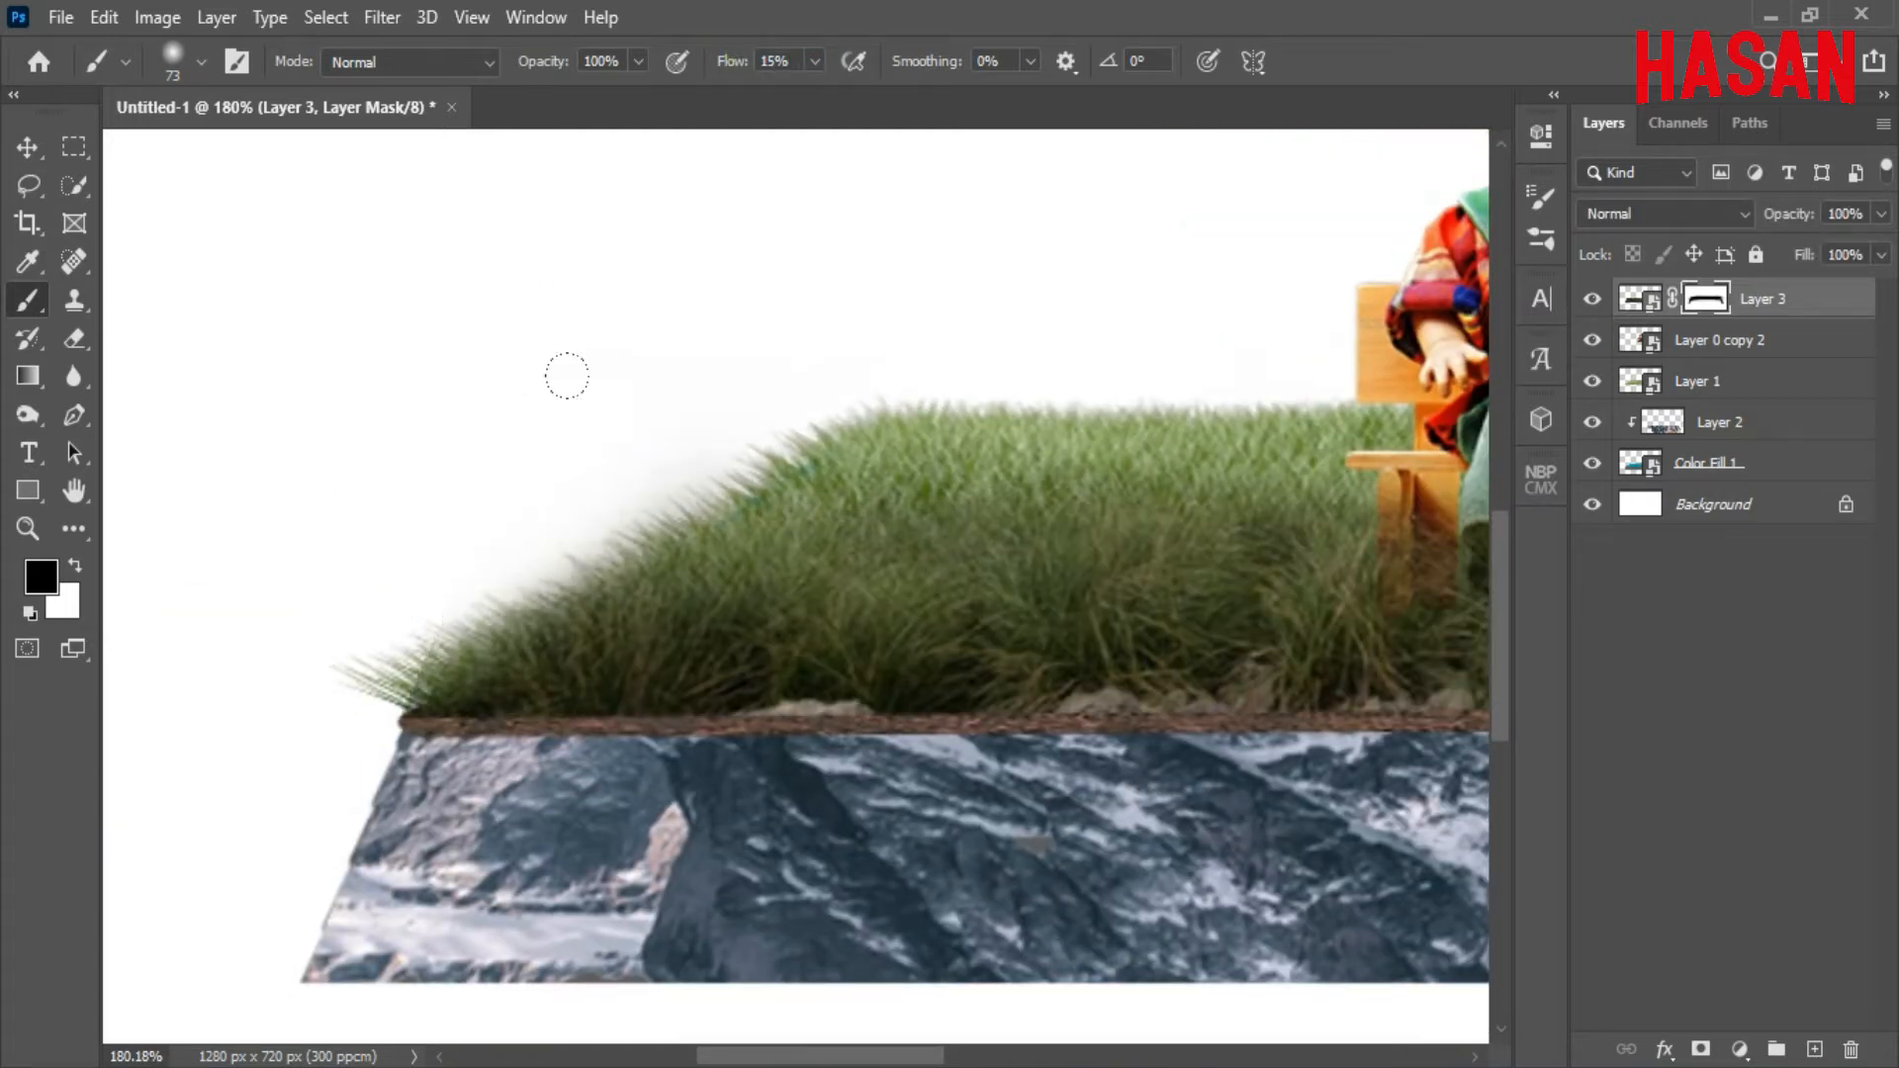
pyautogui.moveTo(694, 326); pyautogui.dragTo(369, 551)
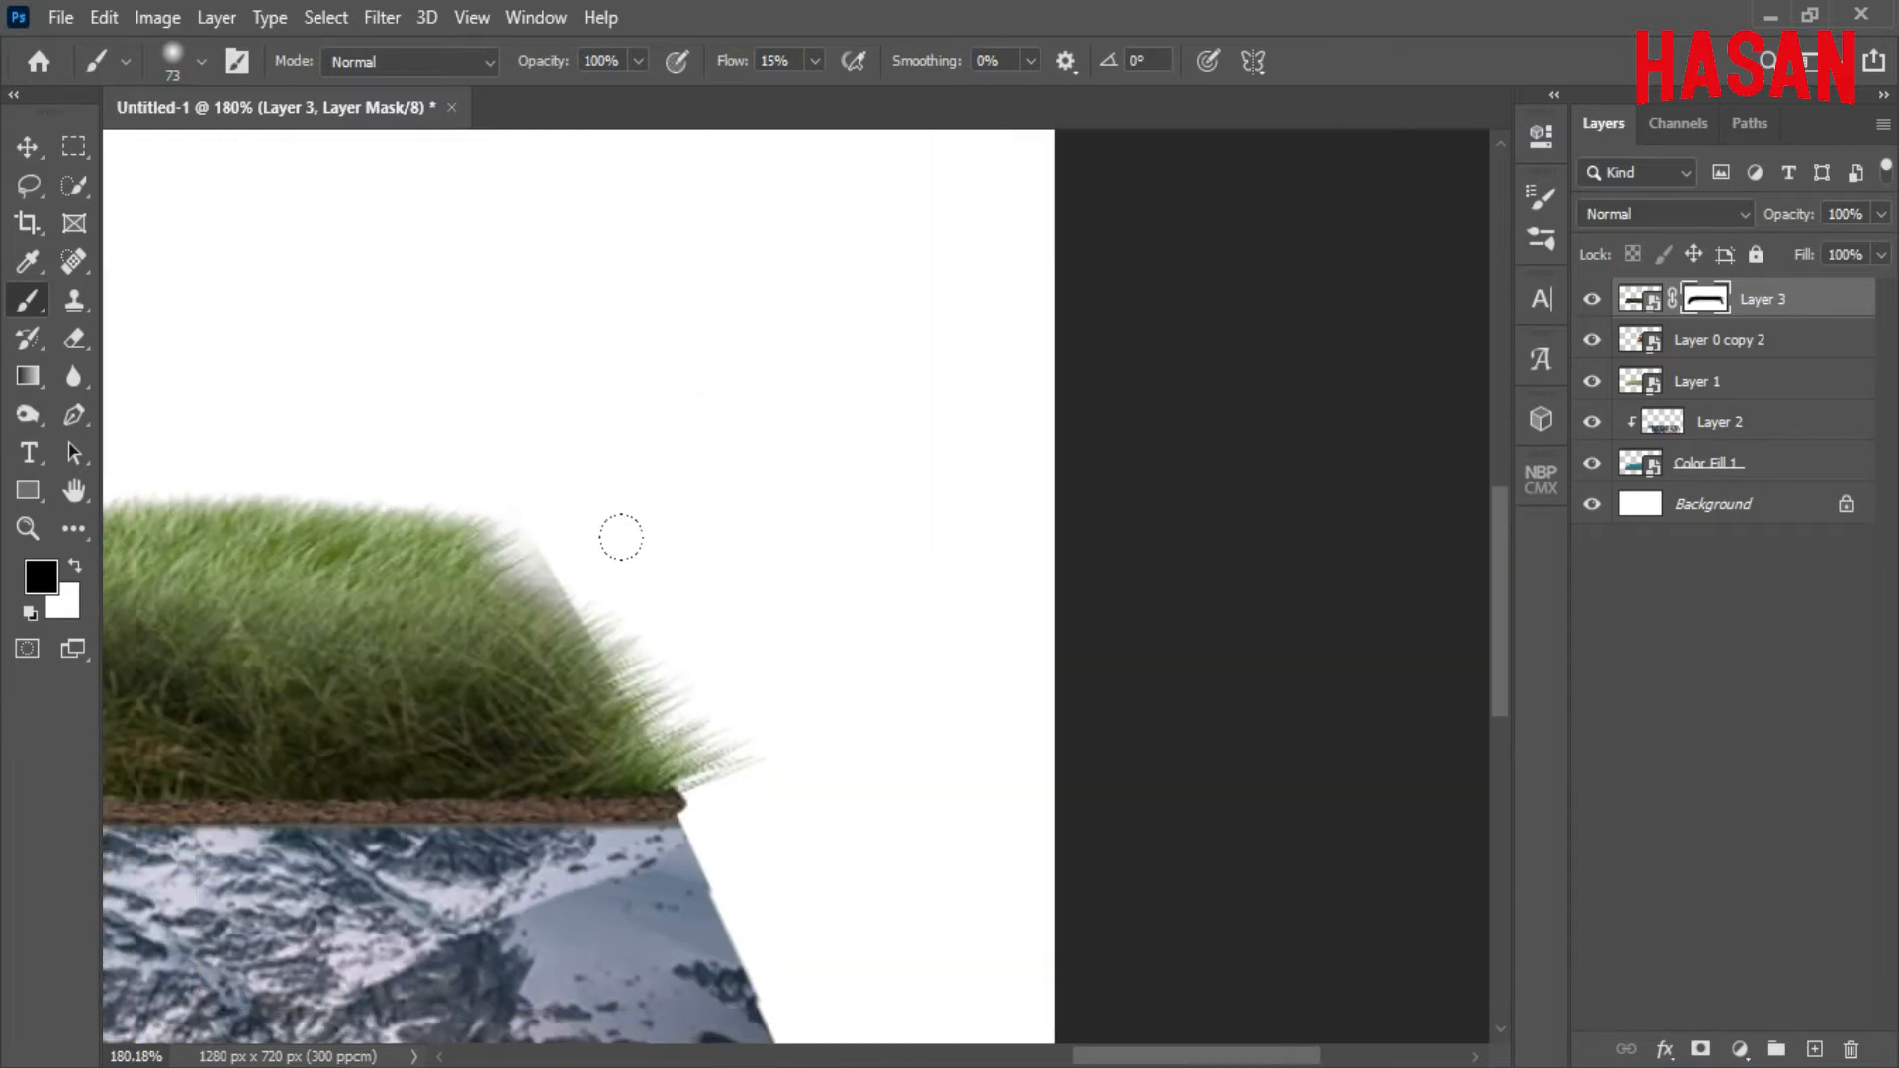
pyautogui.hotkey('ctrl', '0')
# Bring up the half-ploughed field photo and select a wide rectangular strip of its brown soil.
pyautogui.press('v')
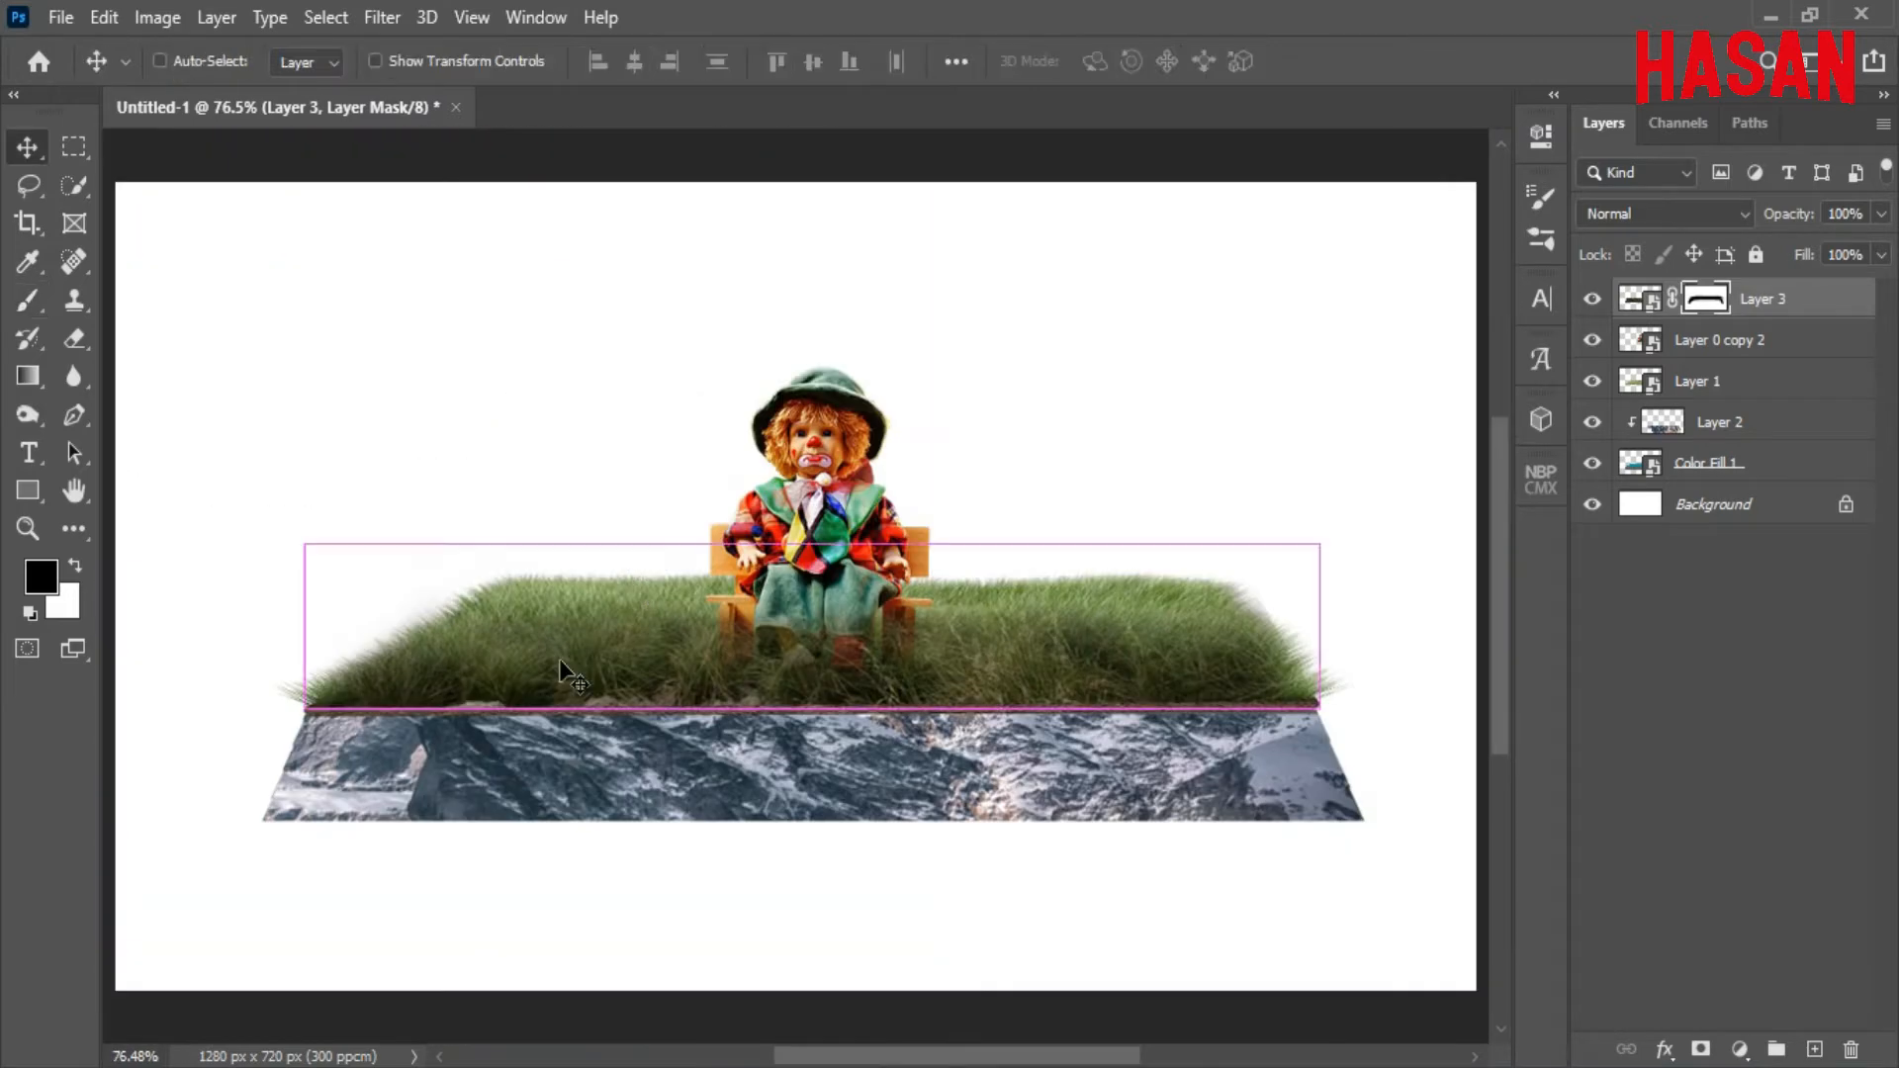
pyautogui.moveTo(994, 1050)
pyautogui.click(1802, 984)
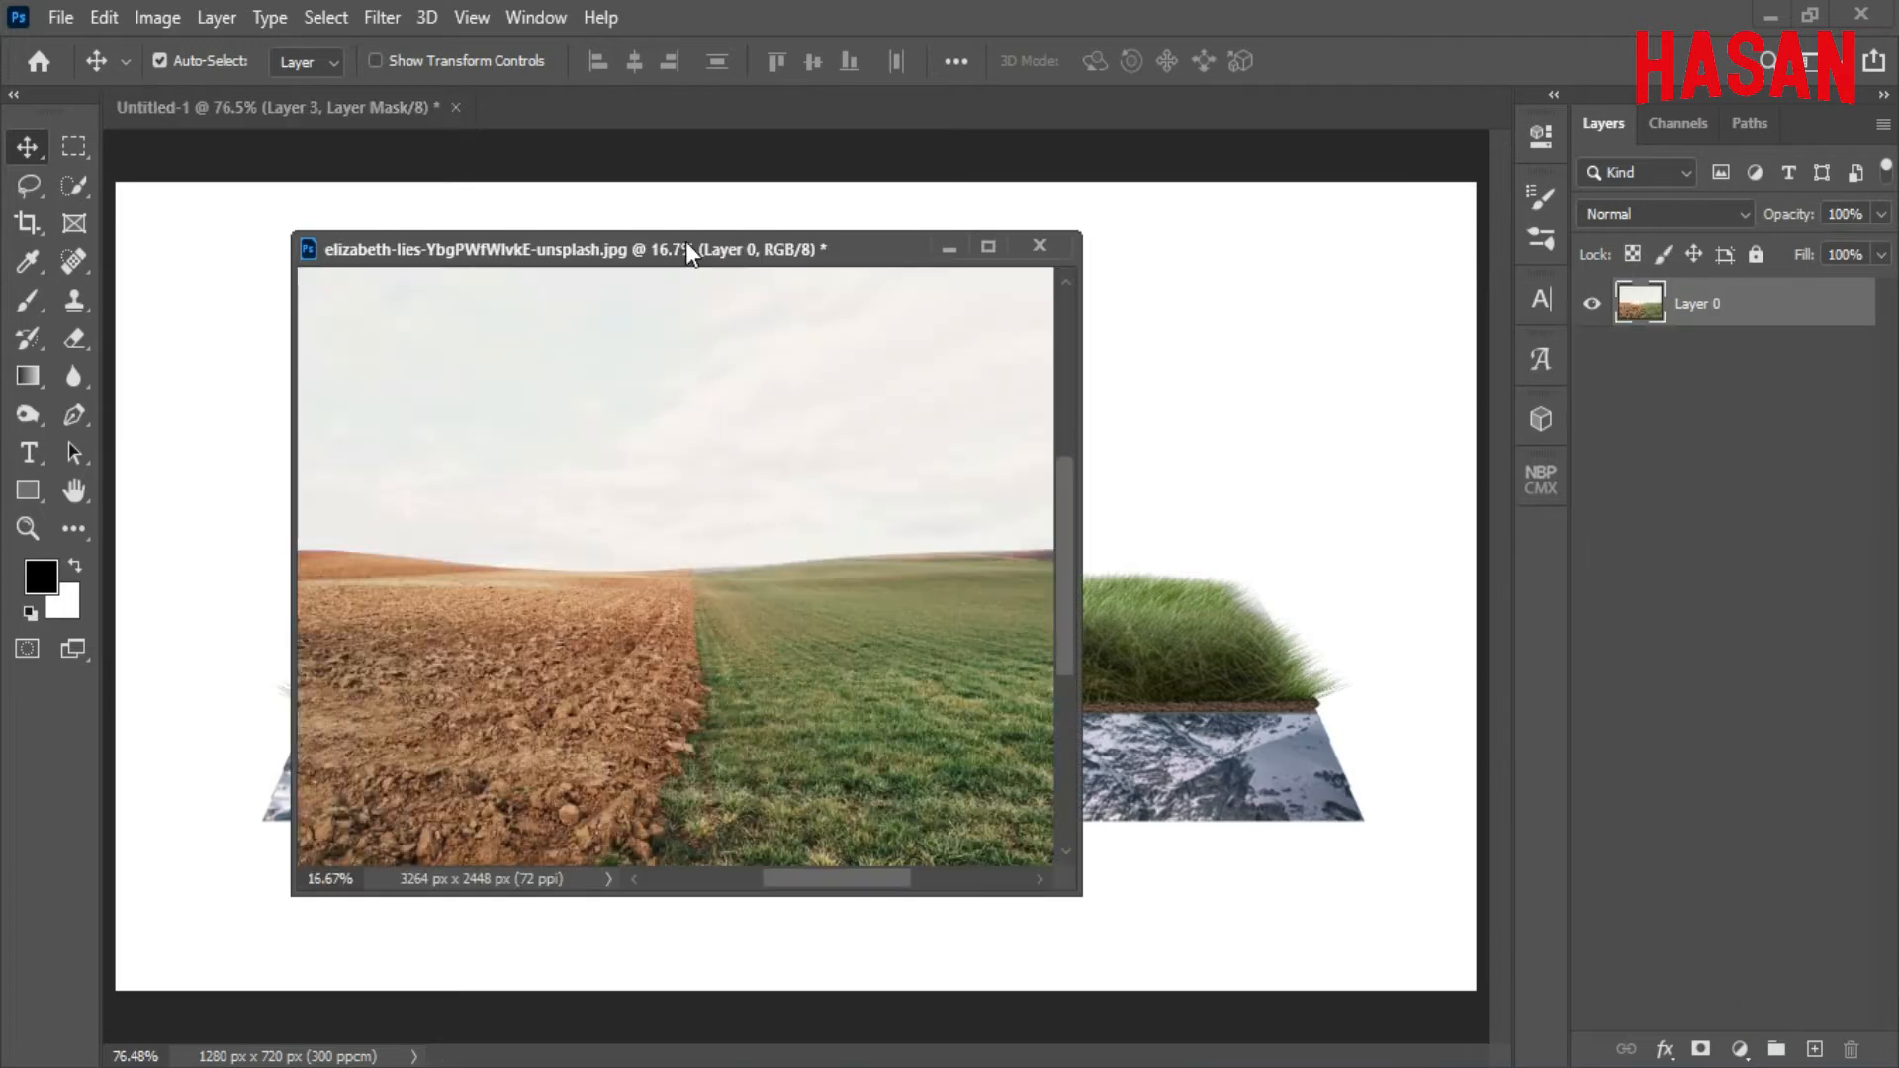
pyautogui.moveTo(685, 241); pyautogui.dragTo(643, 109)
pyautogui.press('m')
pyautogui.moveTo(485, 635); pyautogui.dragTo(804, 702)
pyautogui.press('v')
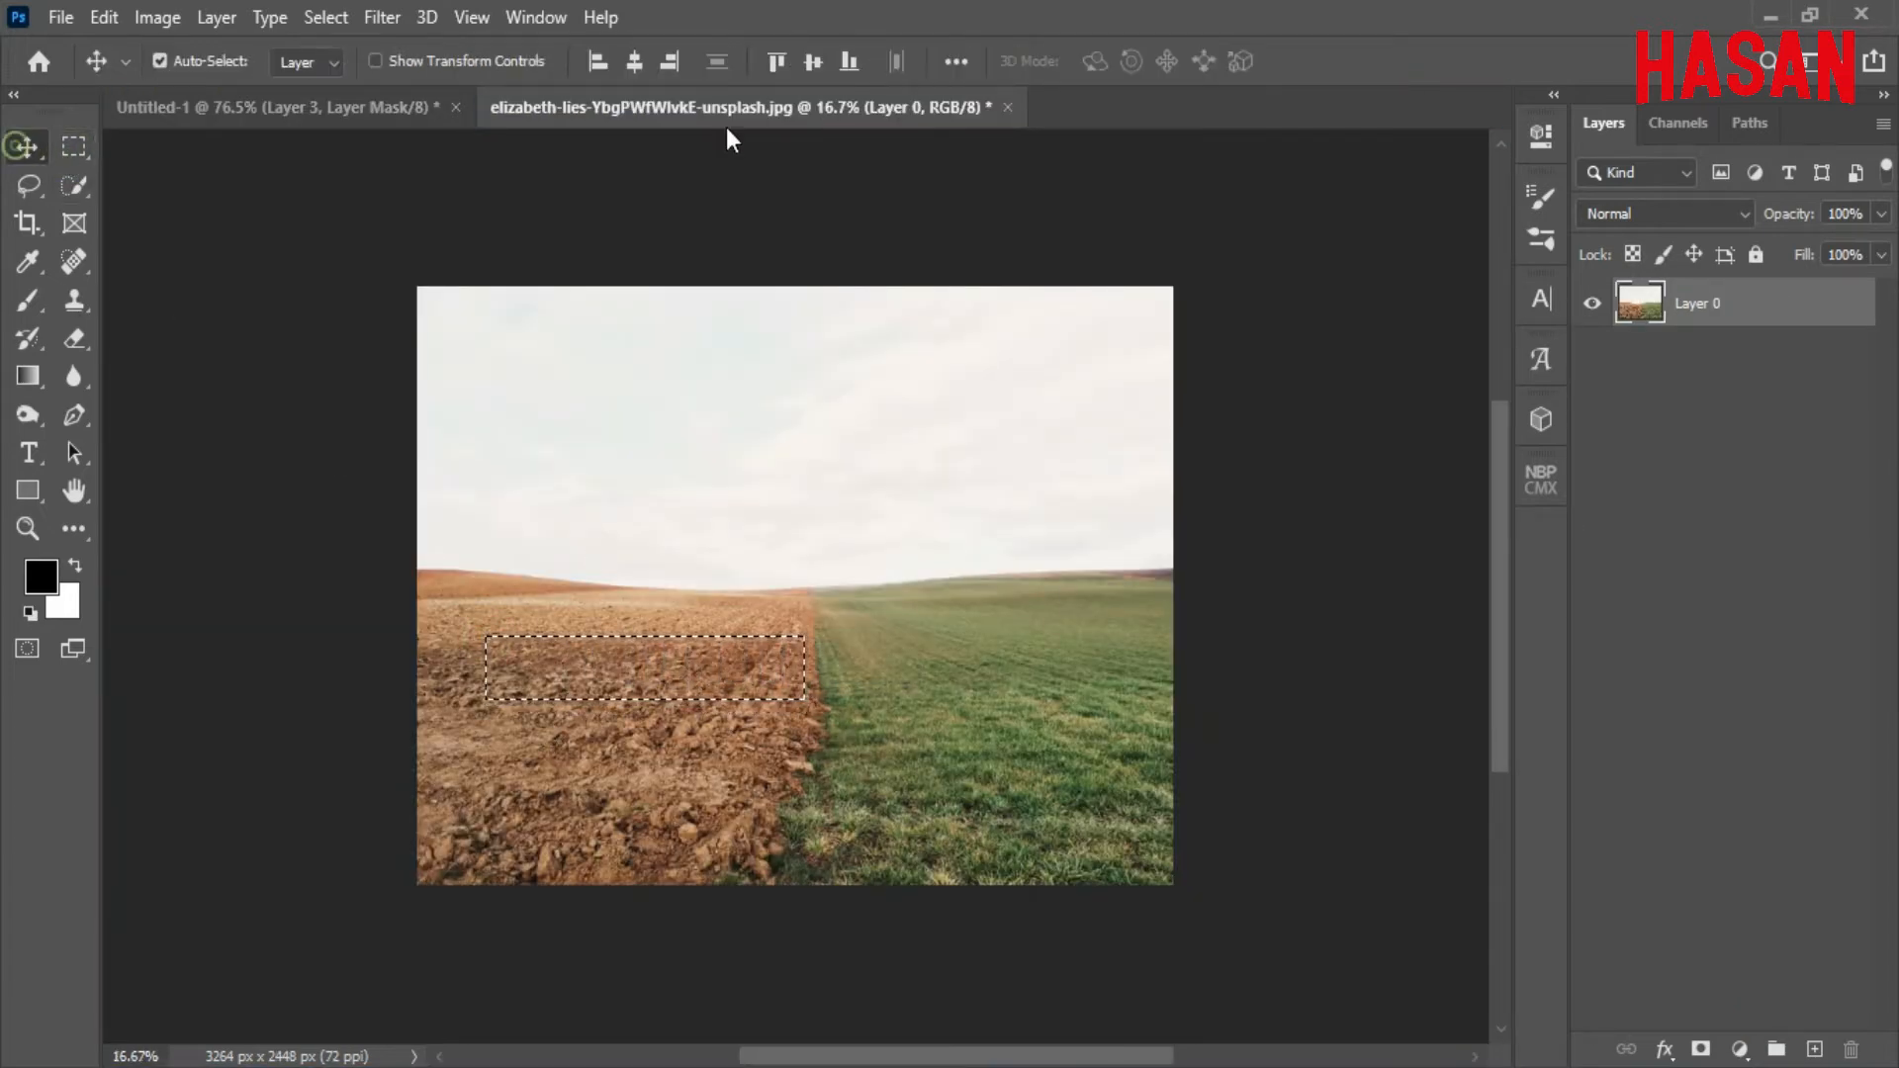
# Copy the selected soil strip into the Untitled-1 composite and put the field photo away.
pyautogui.moveTo(726, 109); pyautogui.dragTo(1425, 150)
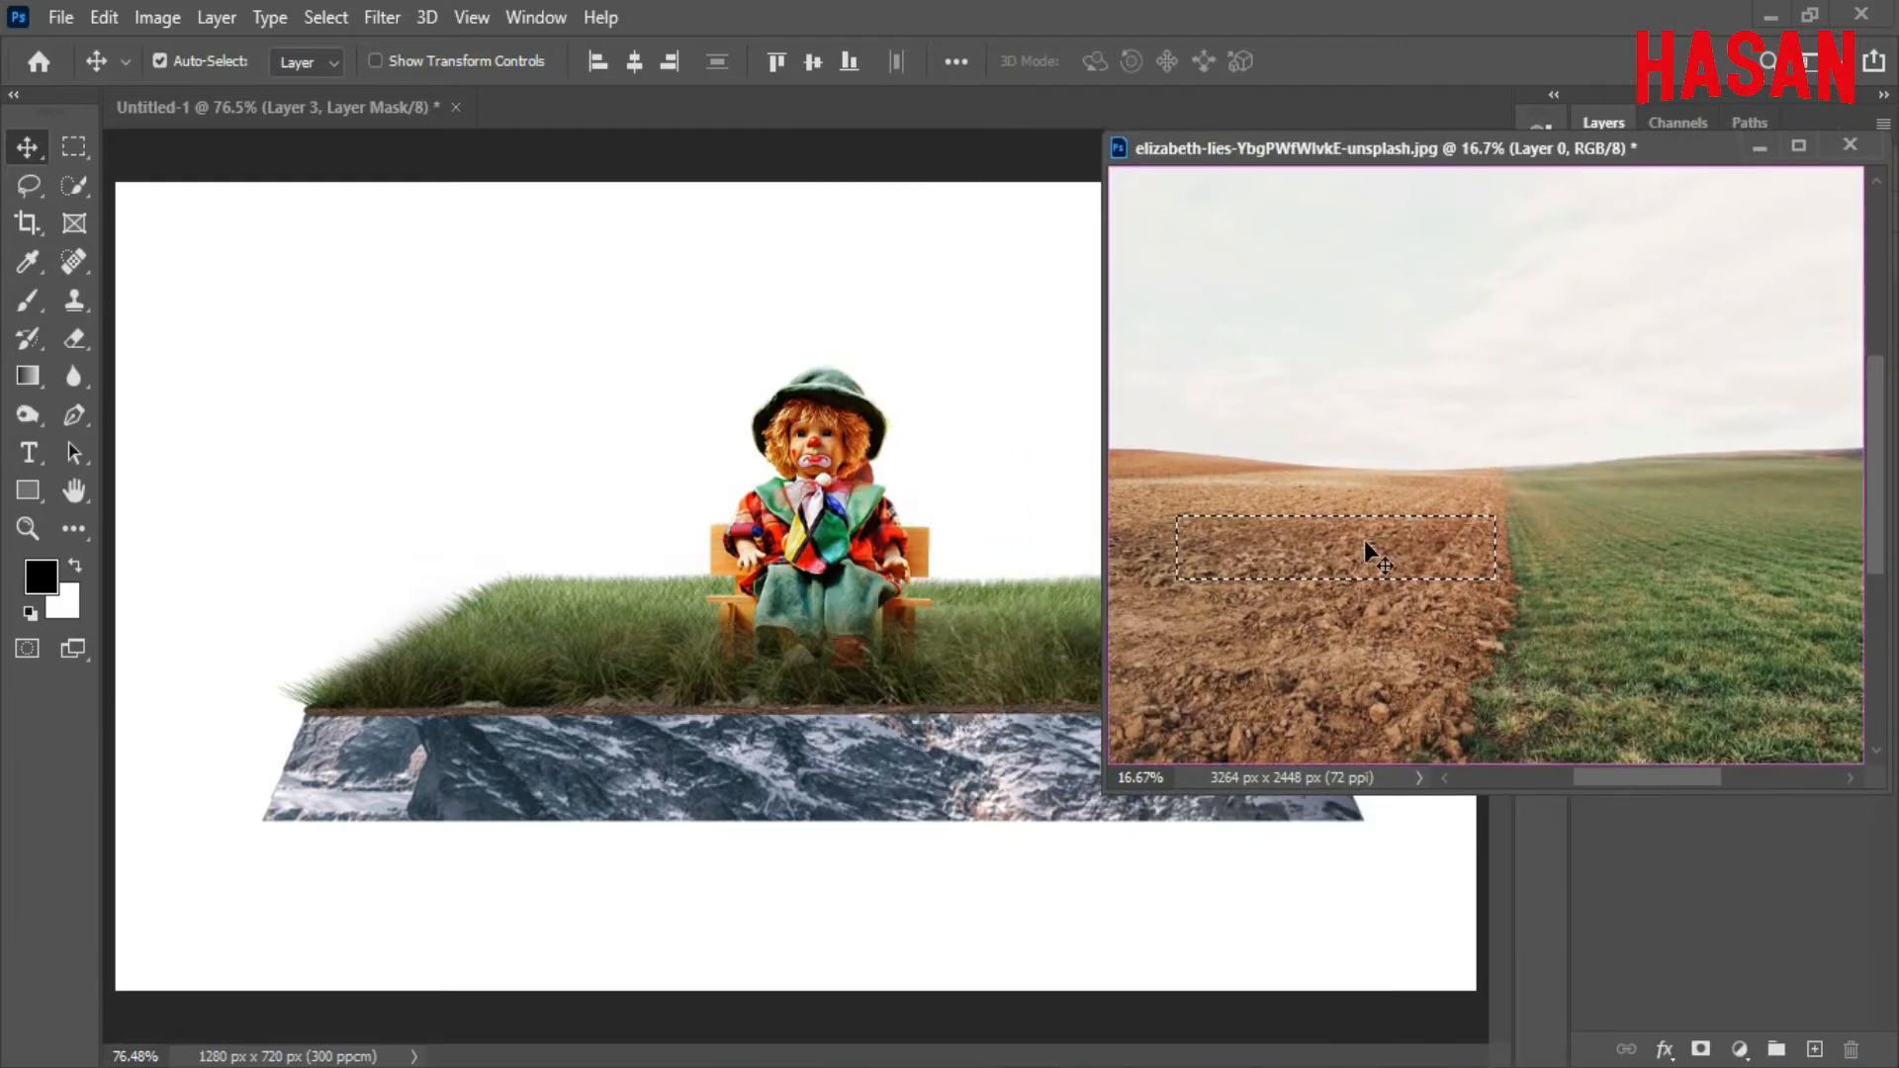
pyautogui.moveTo(1363, 540); pyautogui.dragTo(815, 655)
pyautogui.moveTo(1643, 148); pyautogui.dragTo(1303, 195)
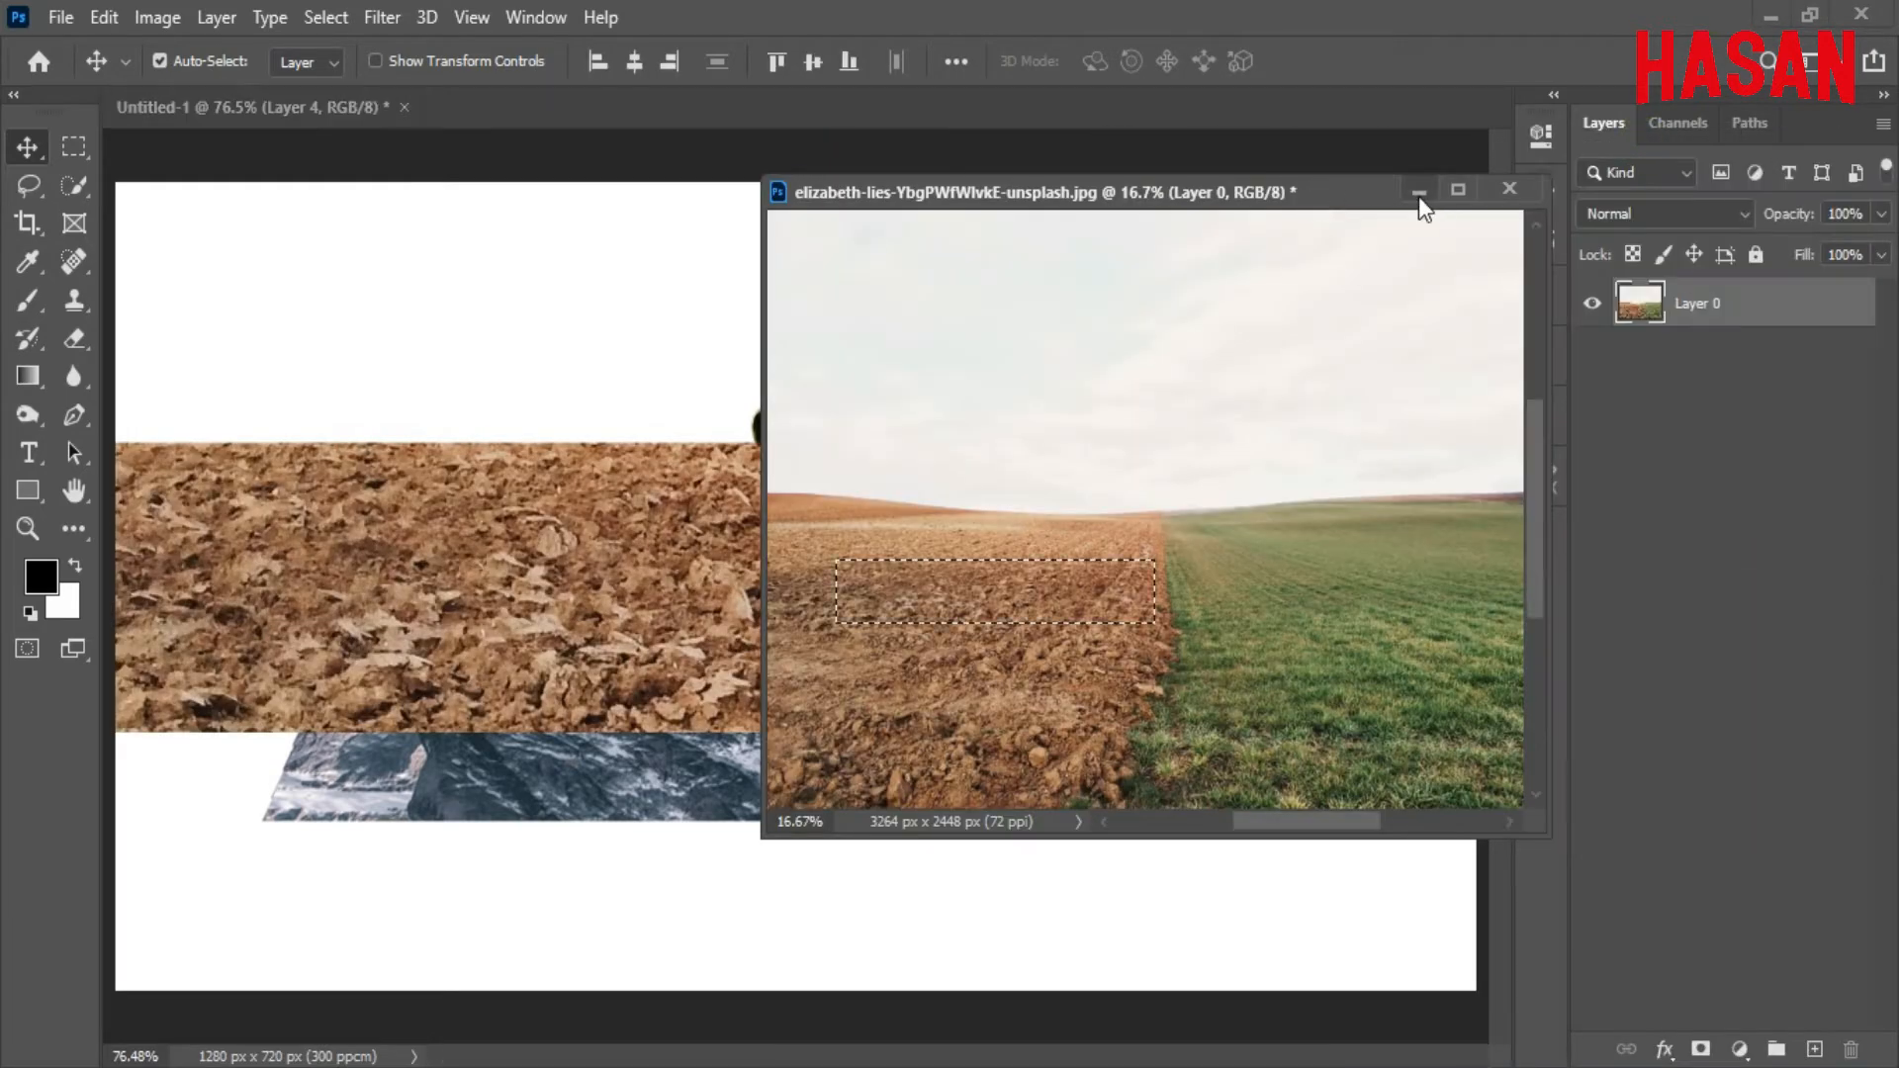
pyautogui.click(1419, 196)
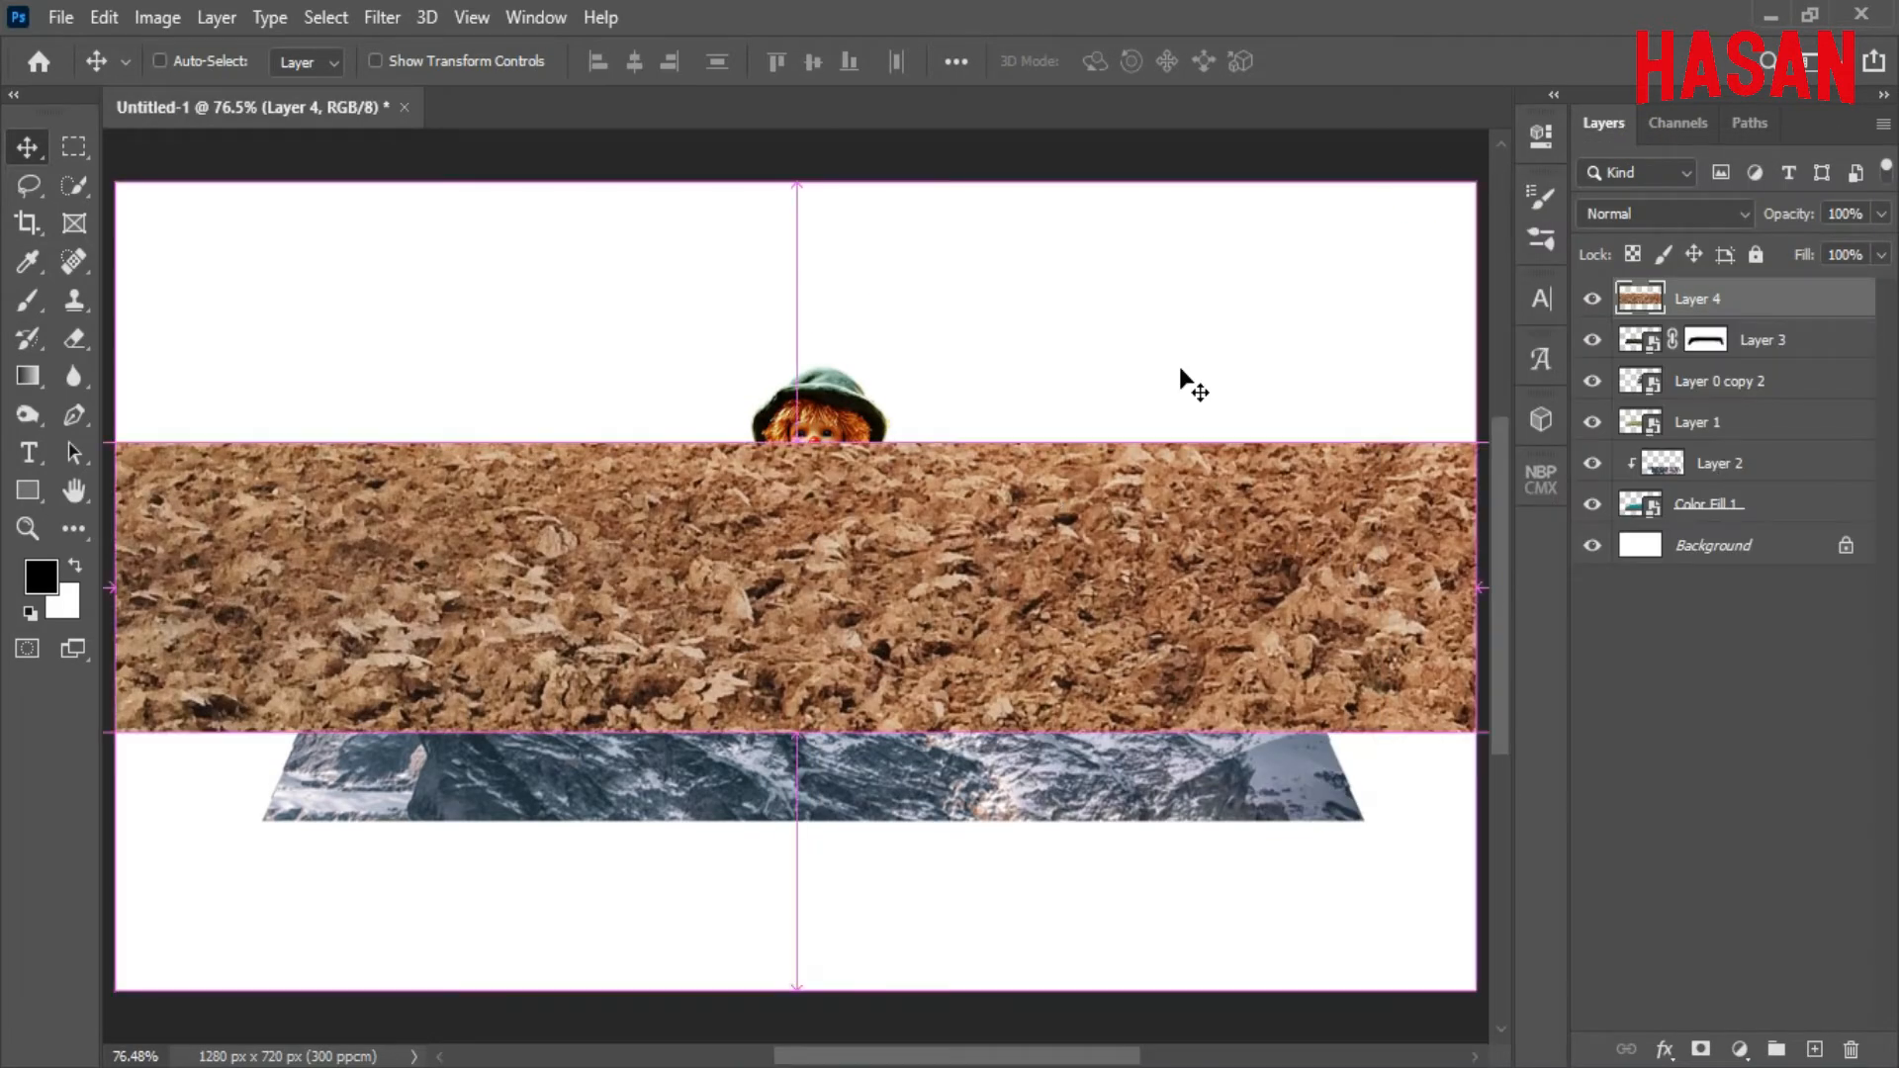
# Scale the soil strip proportionally to about two thirds of its size and apply the transform.
pyautogui.hotkey('ctrl', 't')
pyautogui.hotkey('ctrl', '-')
pyautogui.hotkey('ctrl', '-')
pyautogui.moveTo(1270, 584); pyautogui.dragTo(1105, 608)
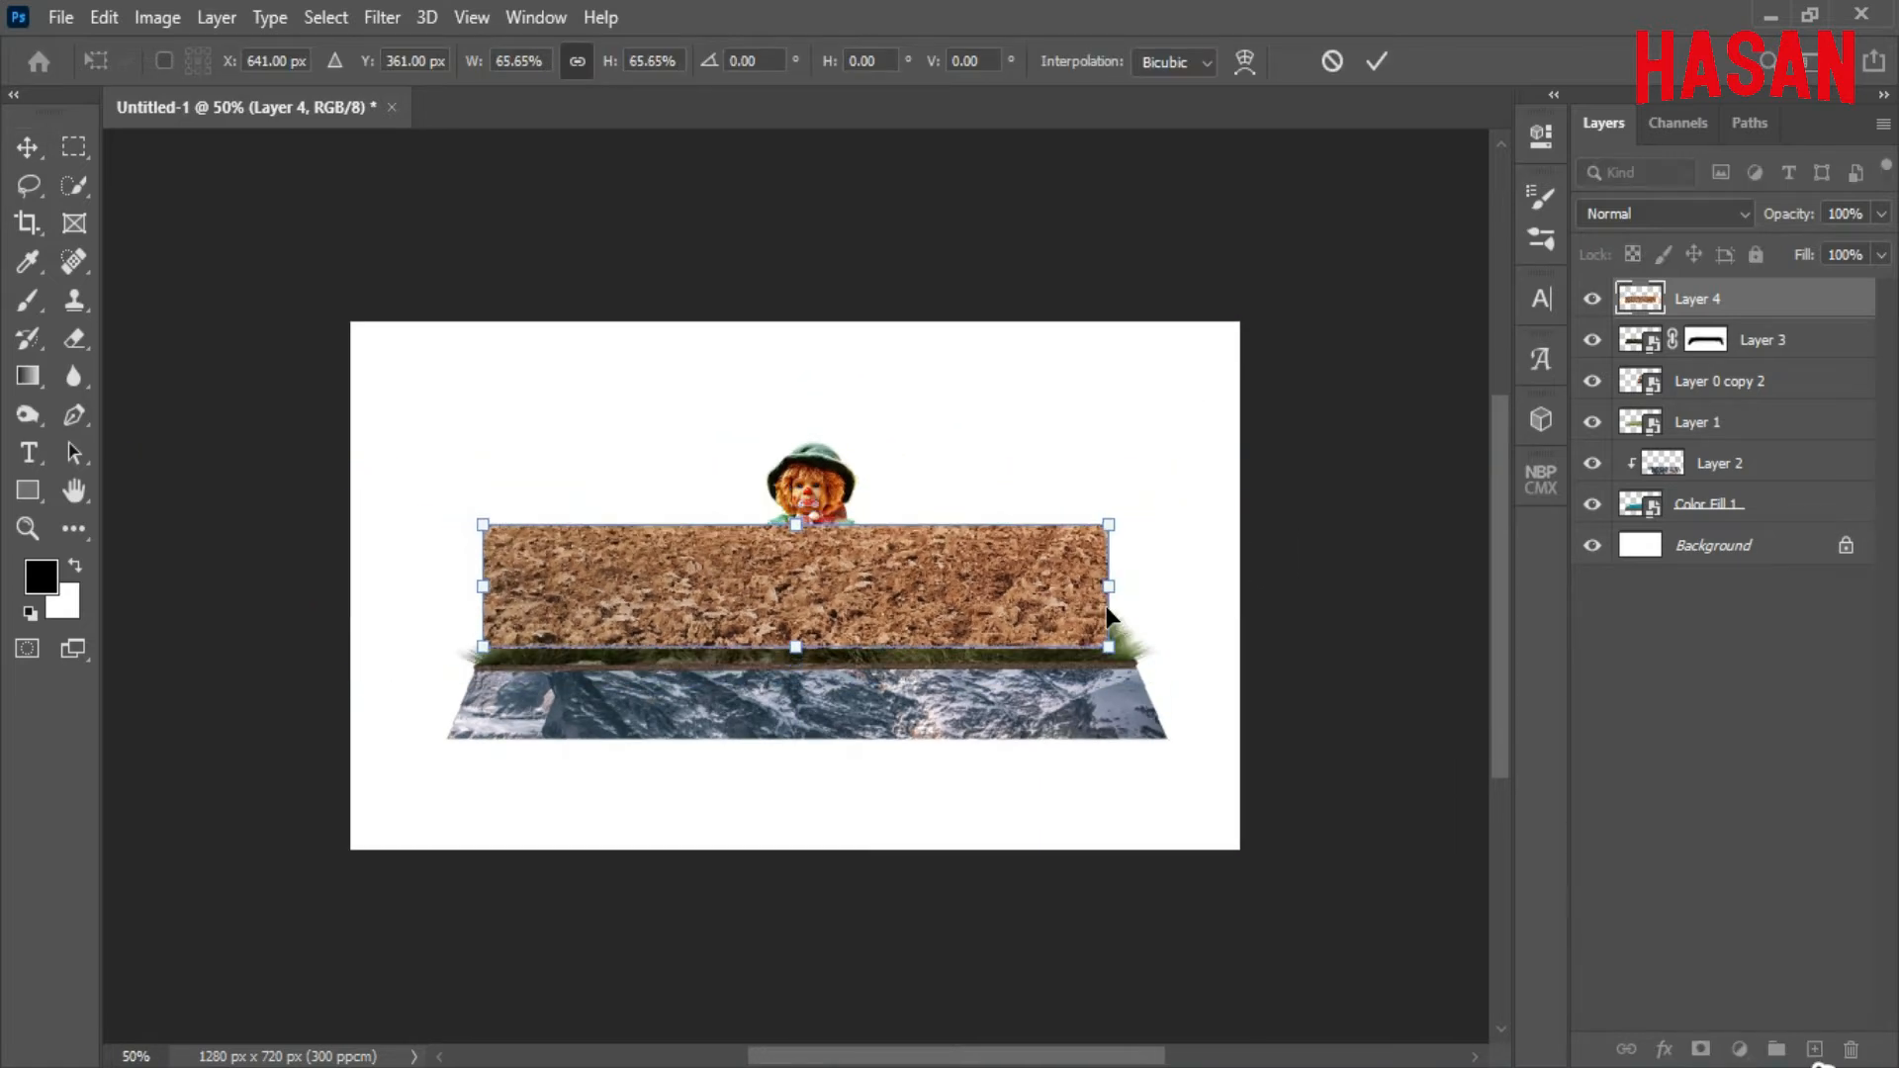
pyautogui.press('Return')
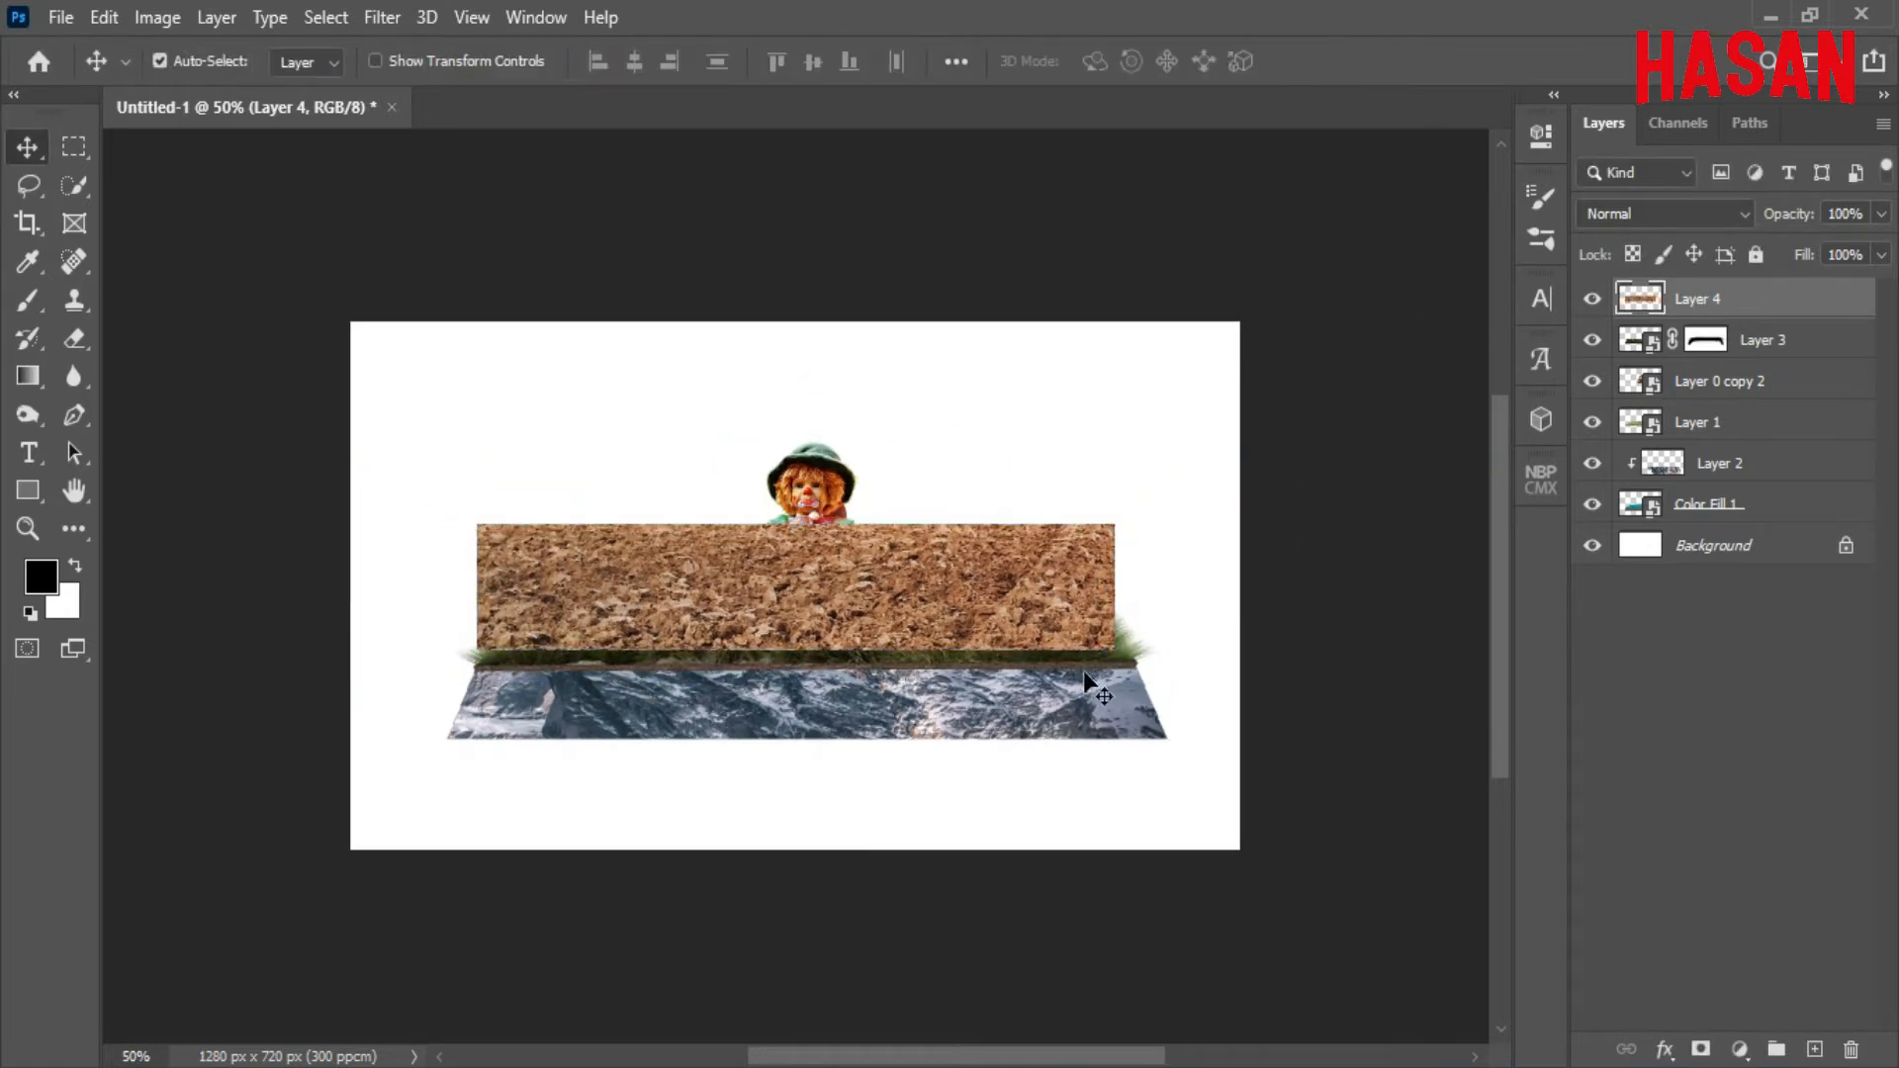
# Place Layer 4 directly above Layer 2 in the layer stack and move the soil strip down over the rock face.
pyautogui.rightClick(1019, 732)
pyautogui.click(1060, 738)
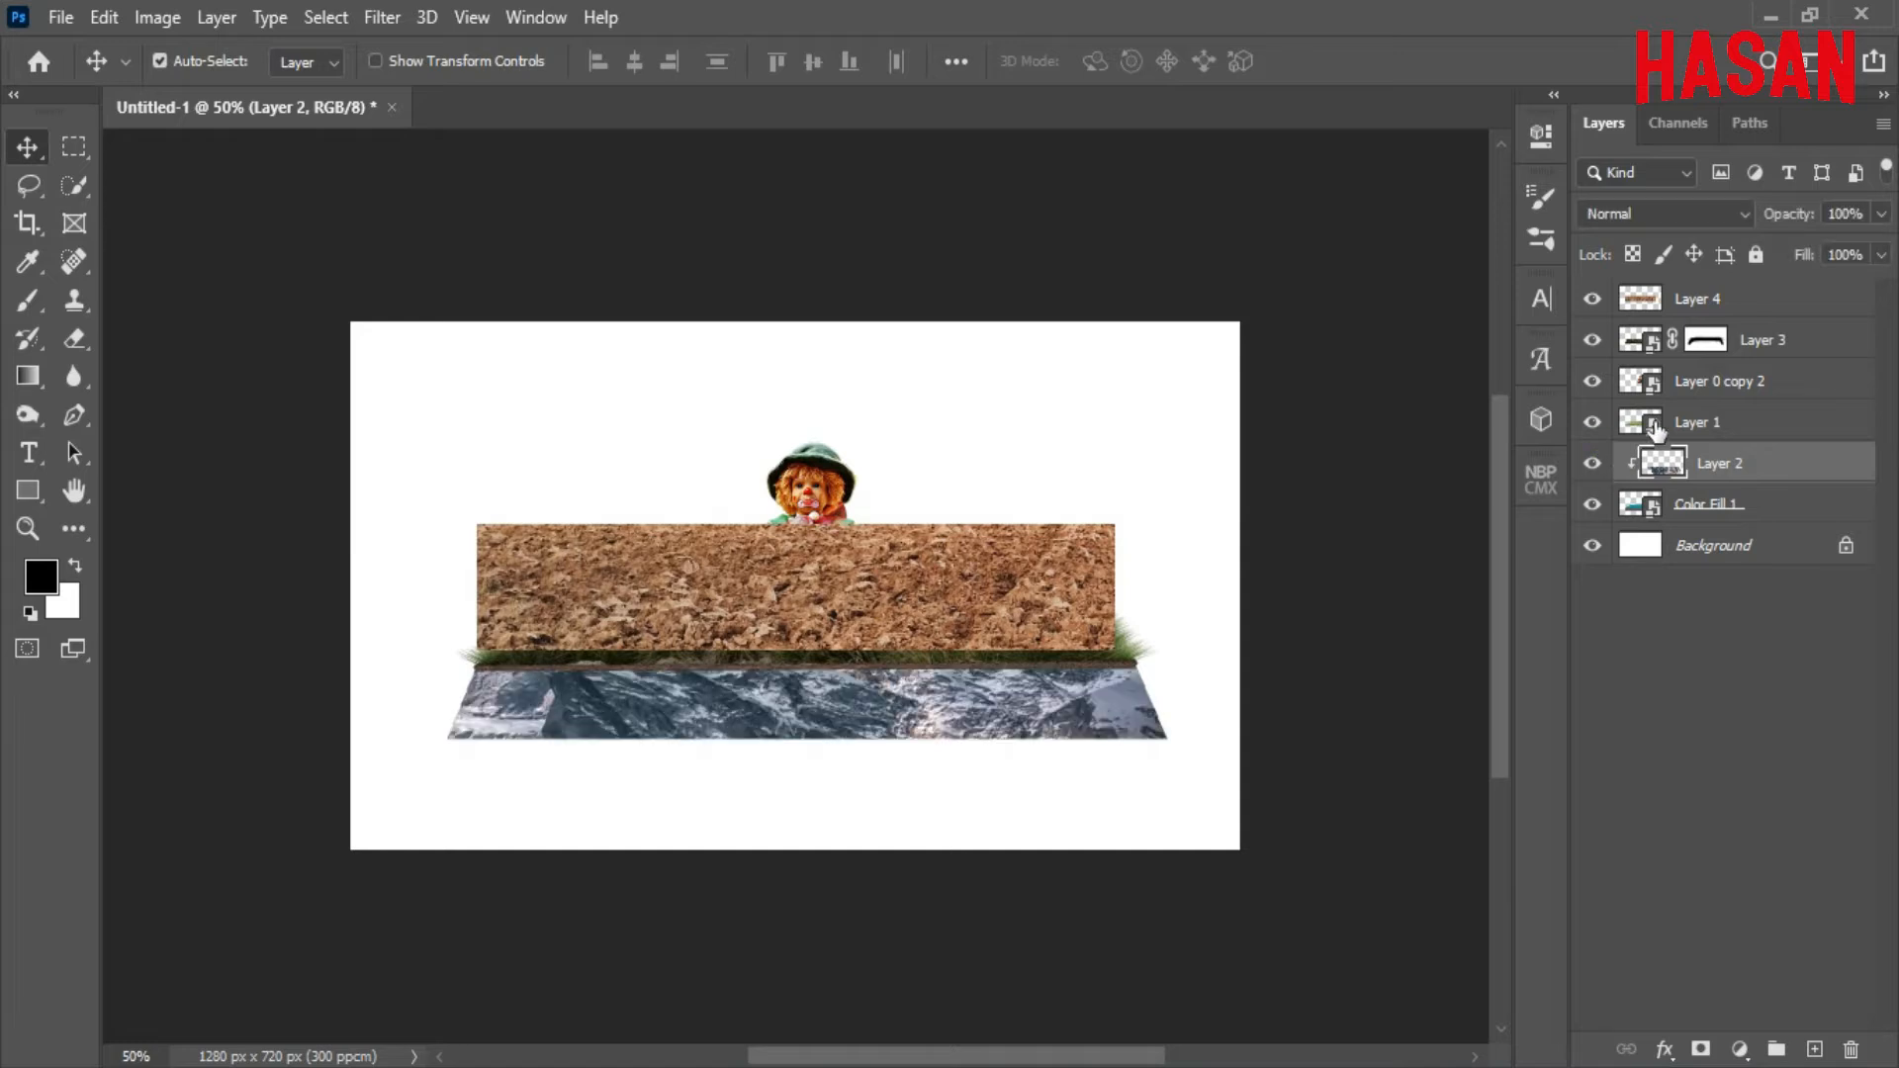
pyautogui.moveTo(1741, 298); pyautogui.dragTo(1740, 443)
pyautogui.moveTo(1047, 543); pyautogui.dragTo(1044, 631)
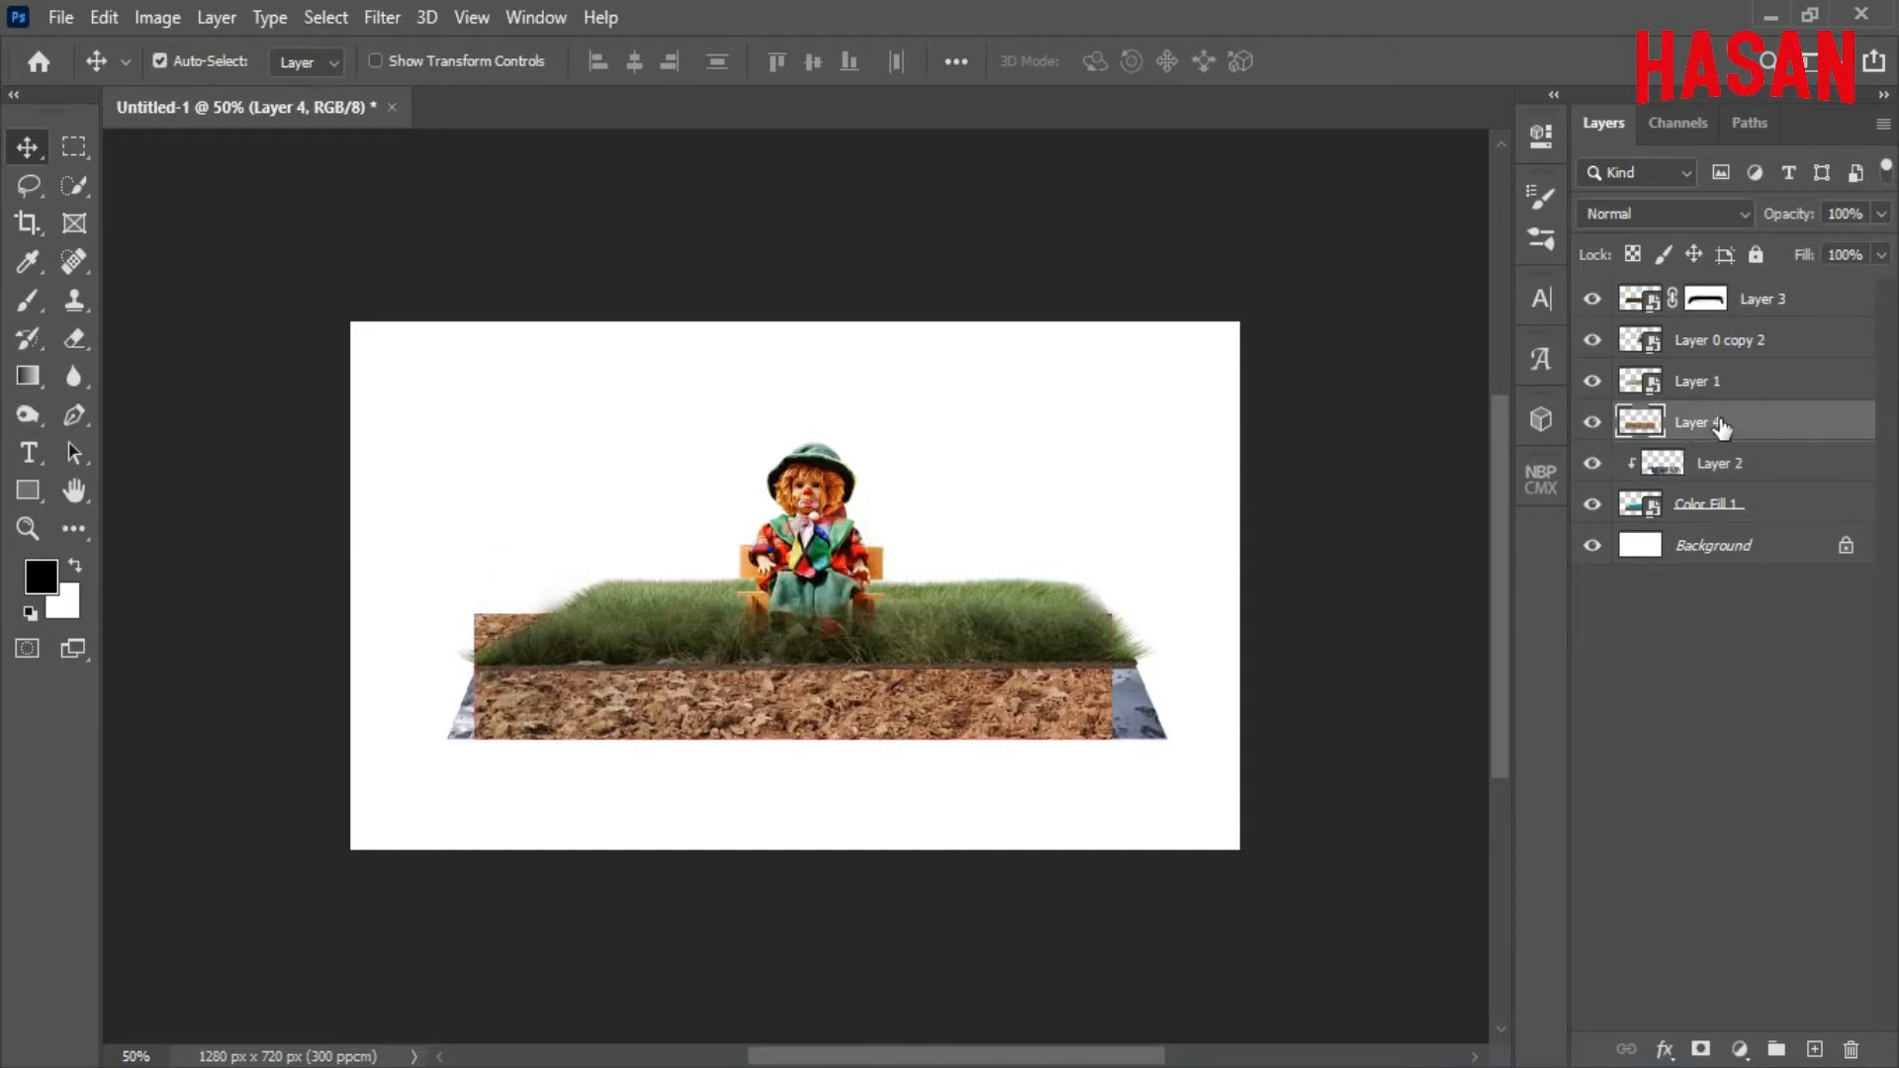
# Distort the soil strip's corners to cover the whole trapezoidal rock face, apply the transform, and clip Layer 4 to the base shape.
pyautogui.hotkey('ctrl', '0')
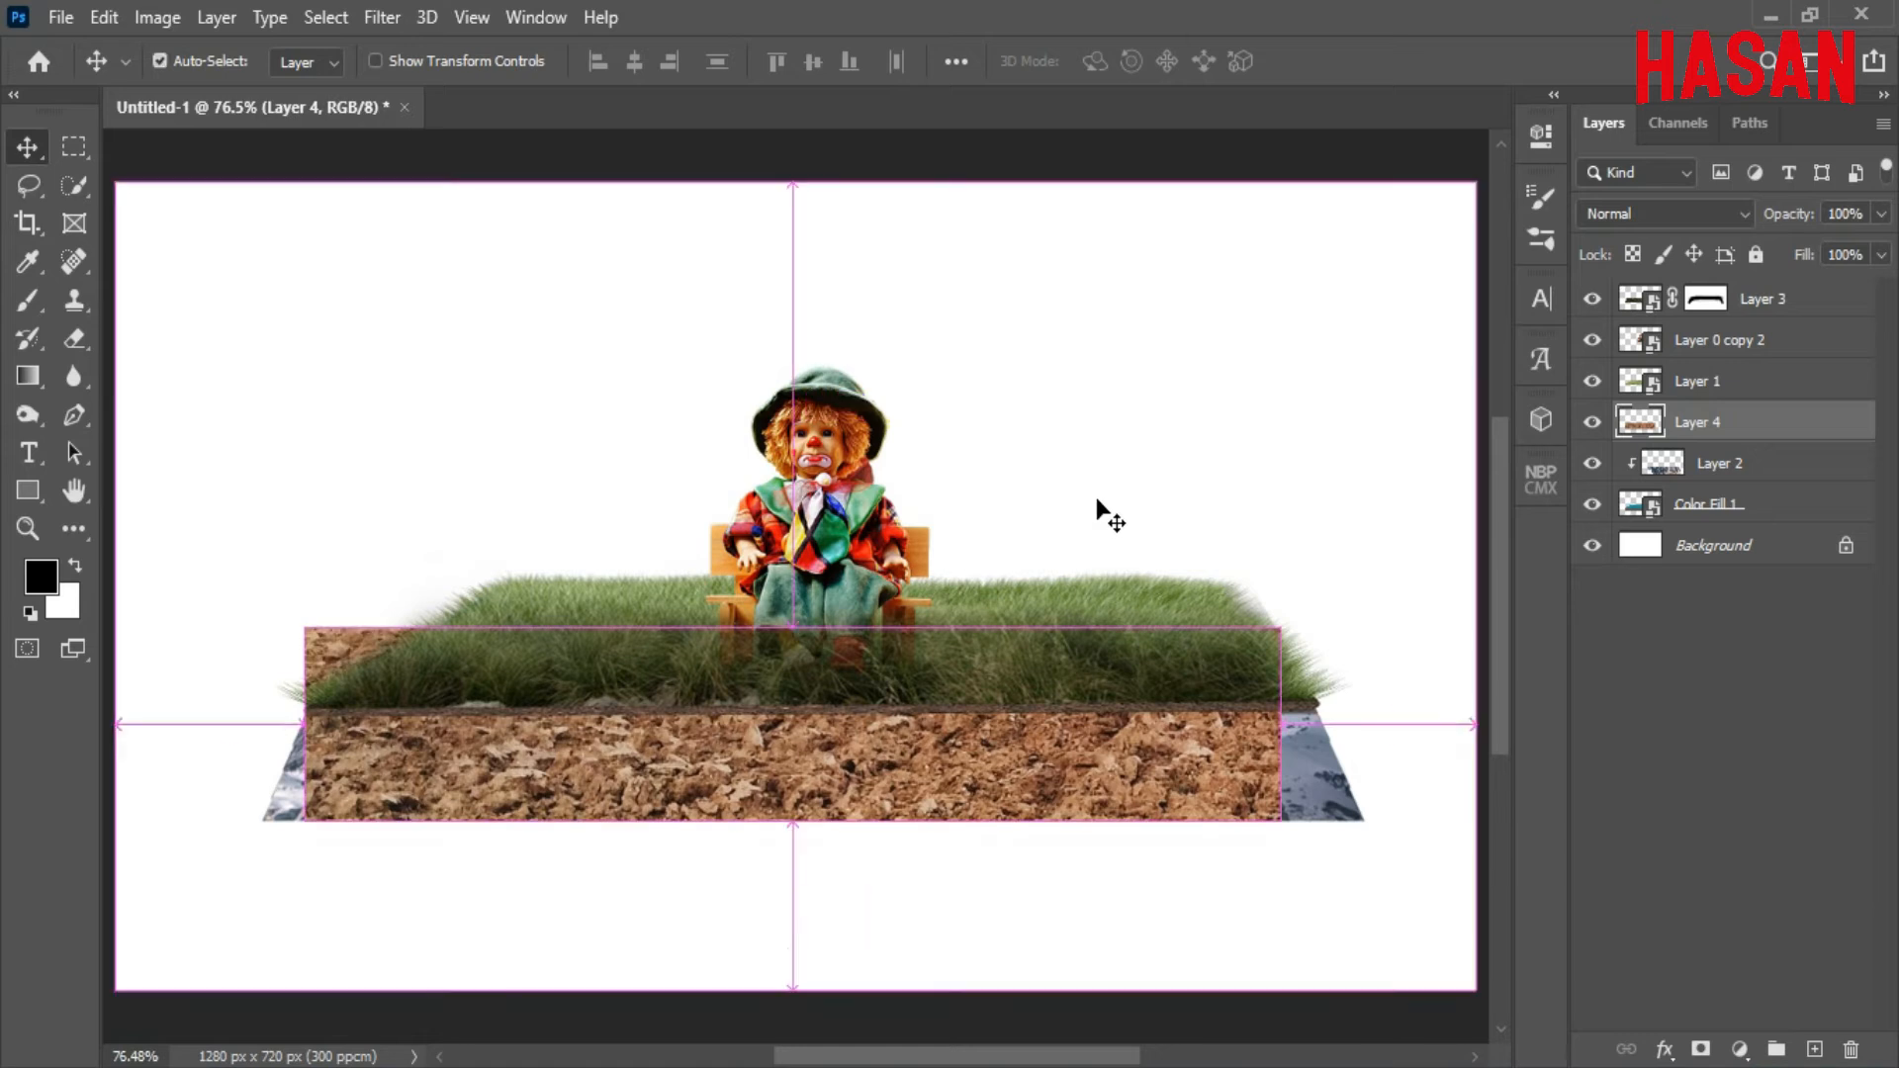
pyautogui.hotkey('ctrl', 't')
pyautogui.moveTo(304, 821); pyautogui.dragTo(250, 832)
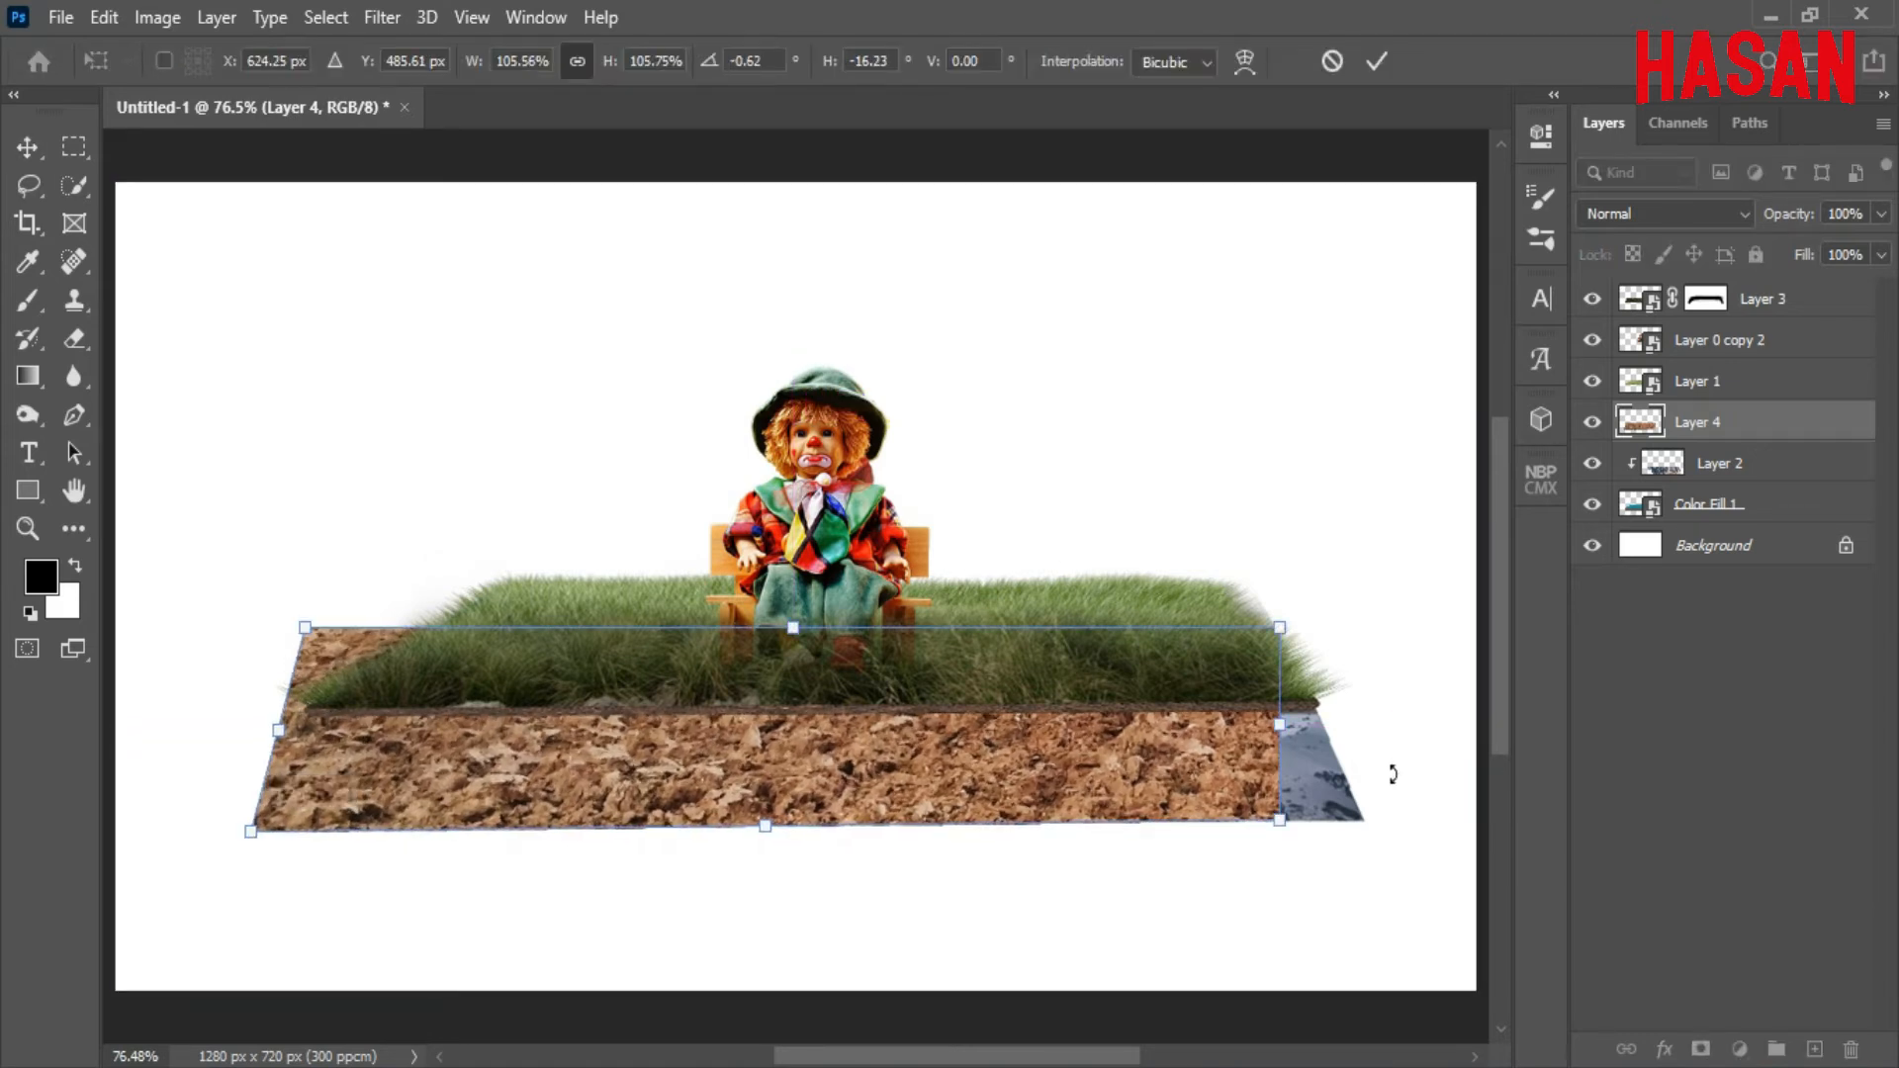
pyautogui.moveTo(1283, 830); pyautogui.dragTo(1385, 827)
pyautogui.moveTo(1282, 631); pyautogui.dragTo(927, 683)
pyautogui.moveTo(303, 629); pyautogui.dragTo(299, 694)
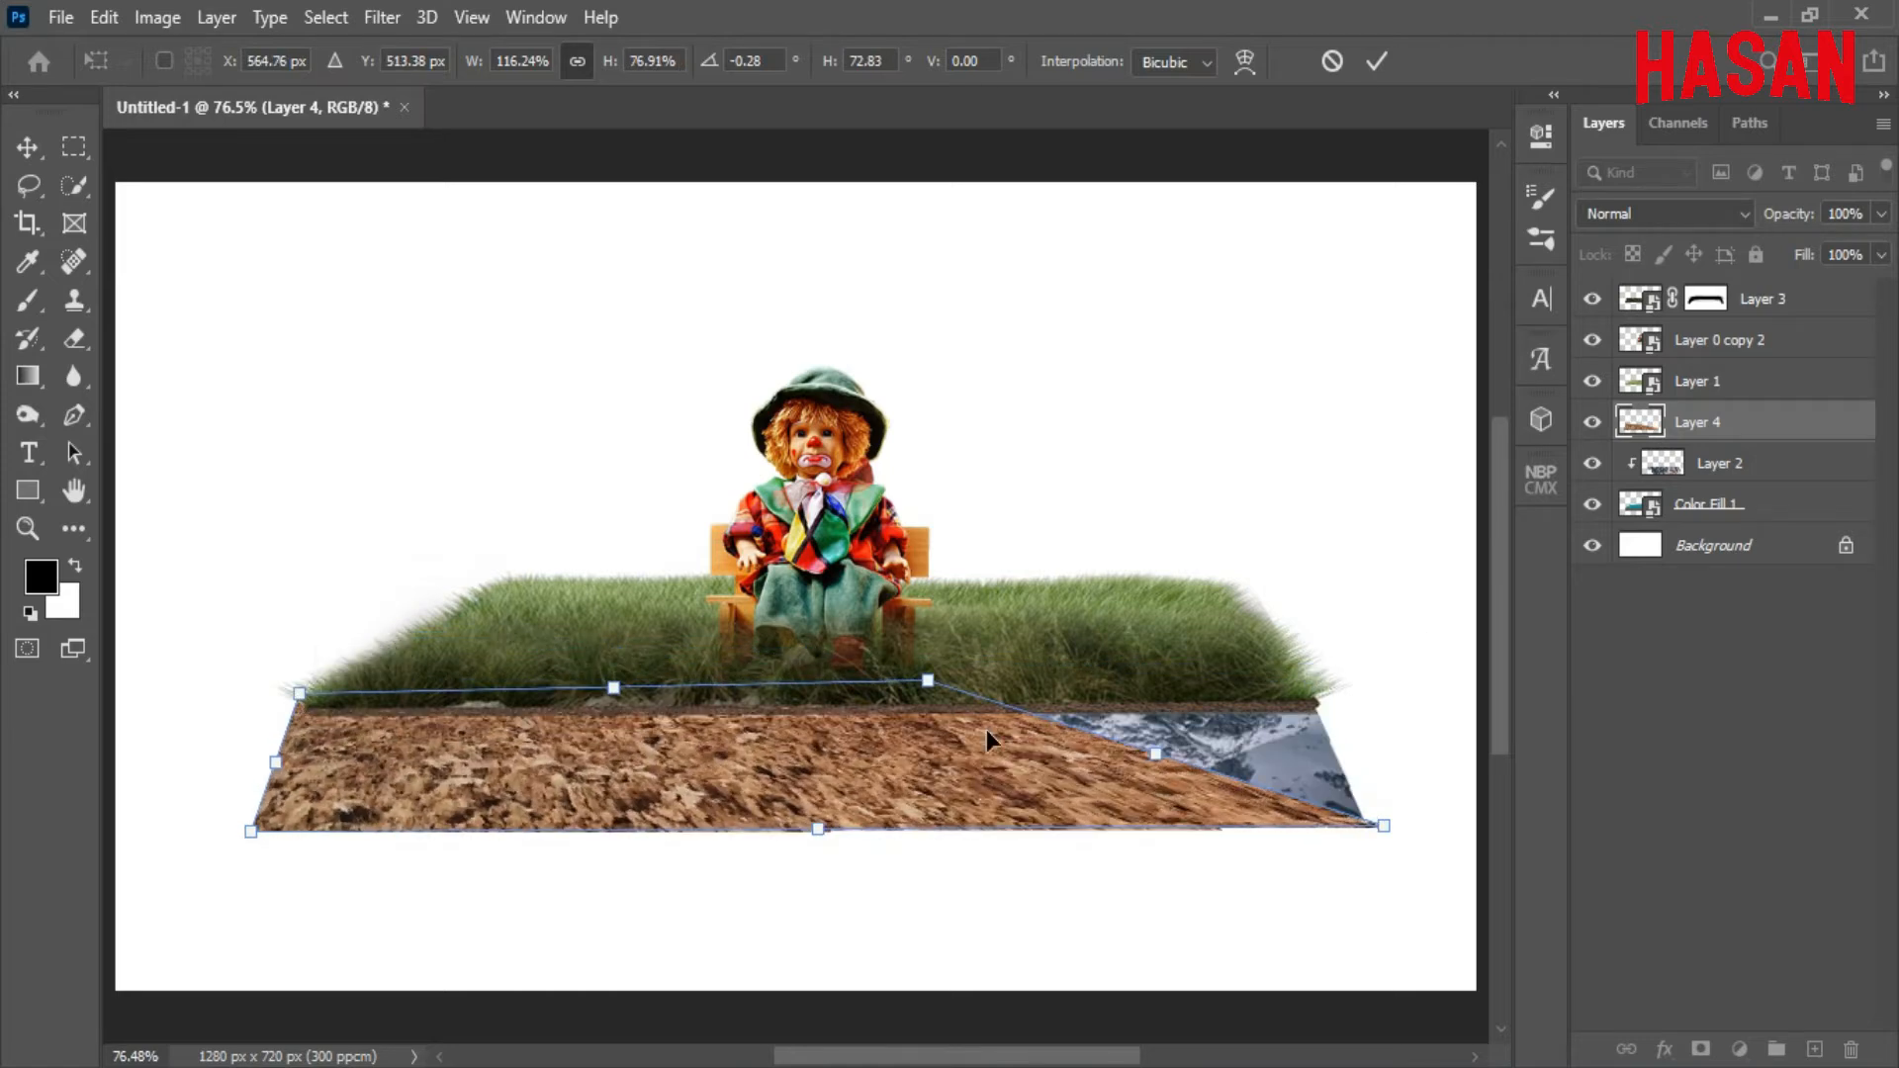
pyautogui.moveTo(1040, 684); pyautogui.dragTo(1341, 702)
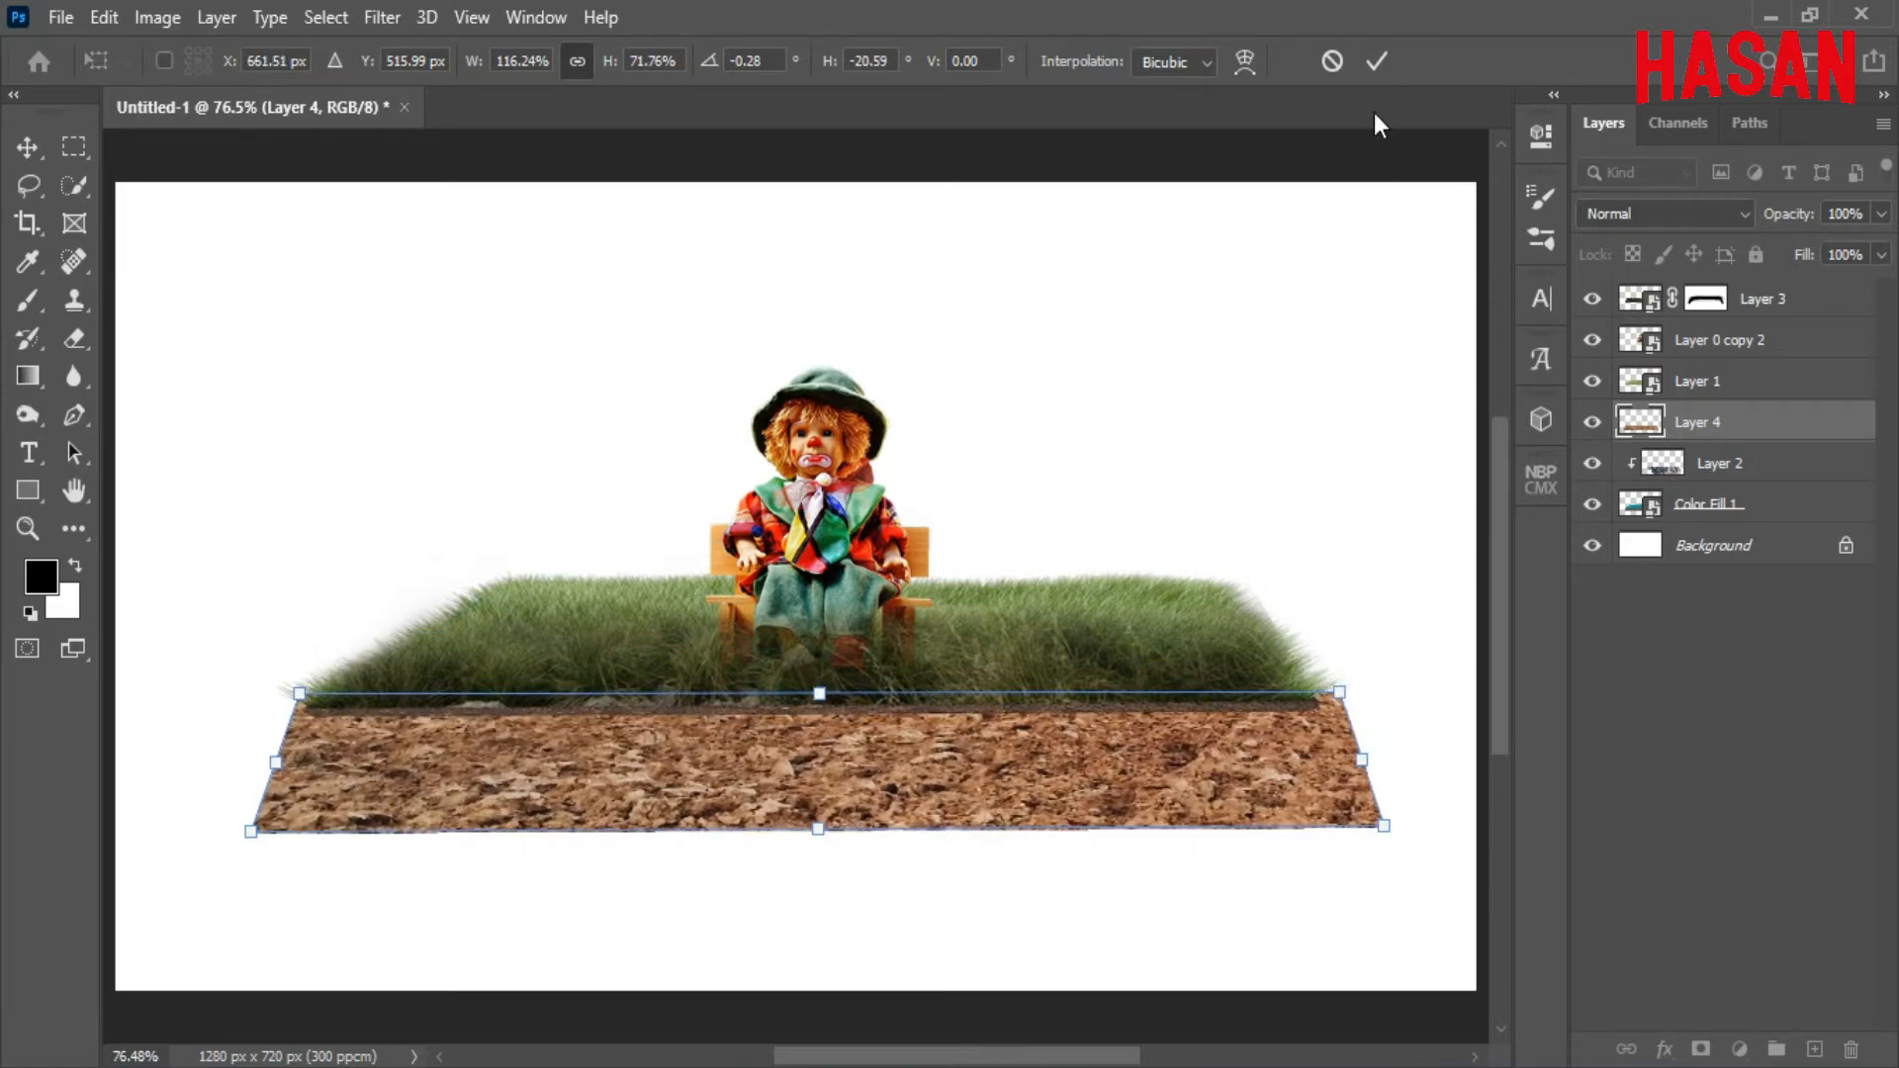
pyautogui.click(1377, 61)
pyautogui.rightClick(1746, 421)
pyautogui.click(1576, 560)
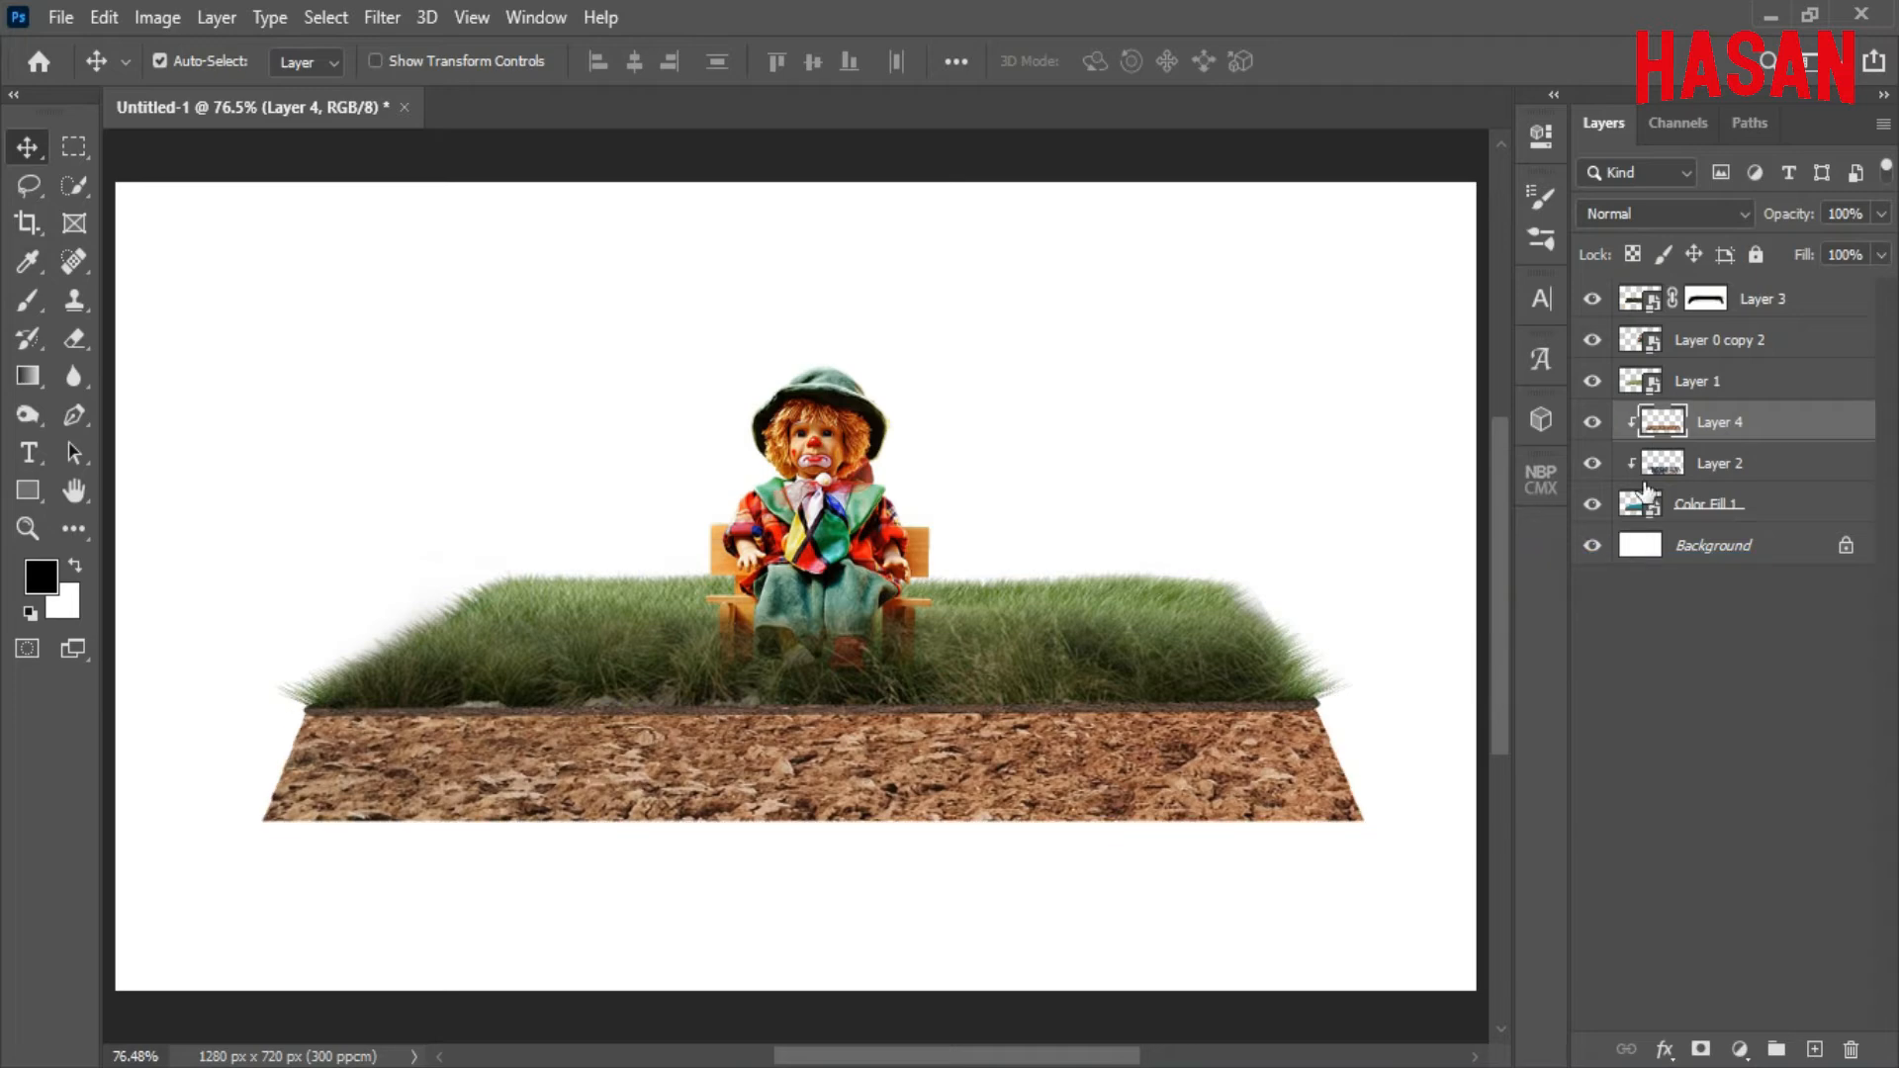
# Try the Soft Light blend mode on Layer 4 at 58% opacity.
pyautogui.click(1632, 213)
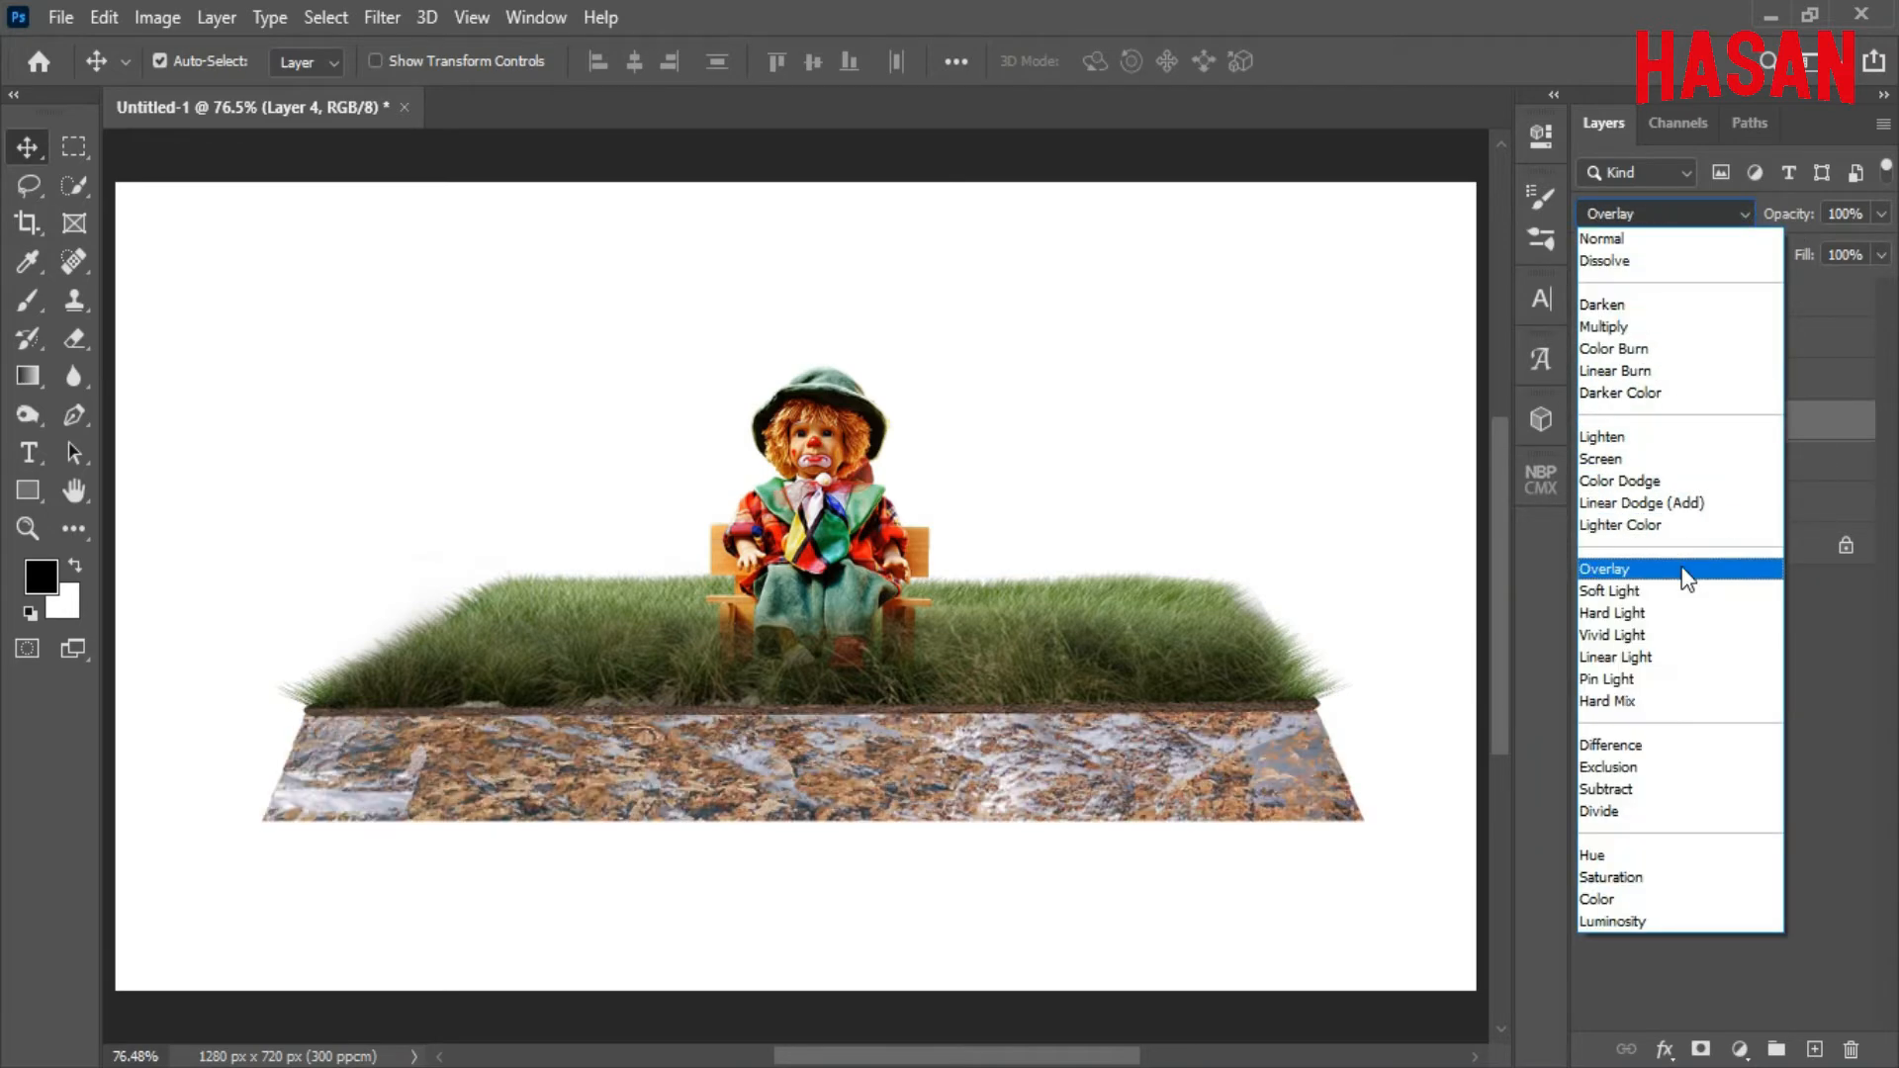
pyautogui.click(1643, 238)
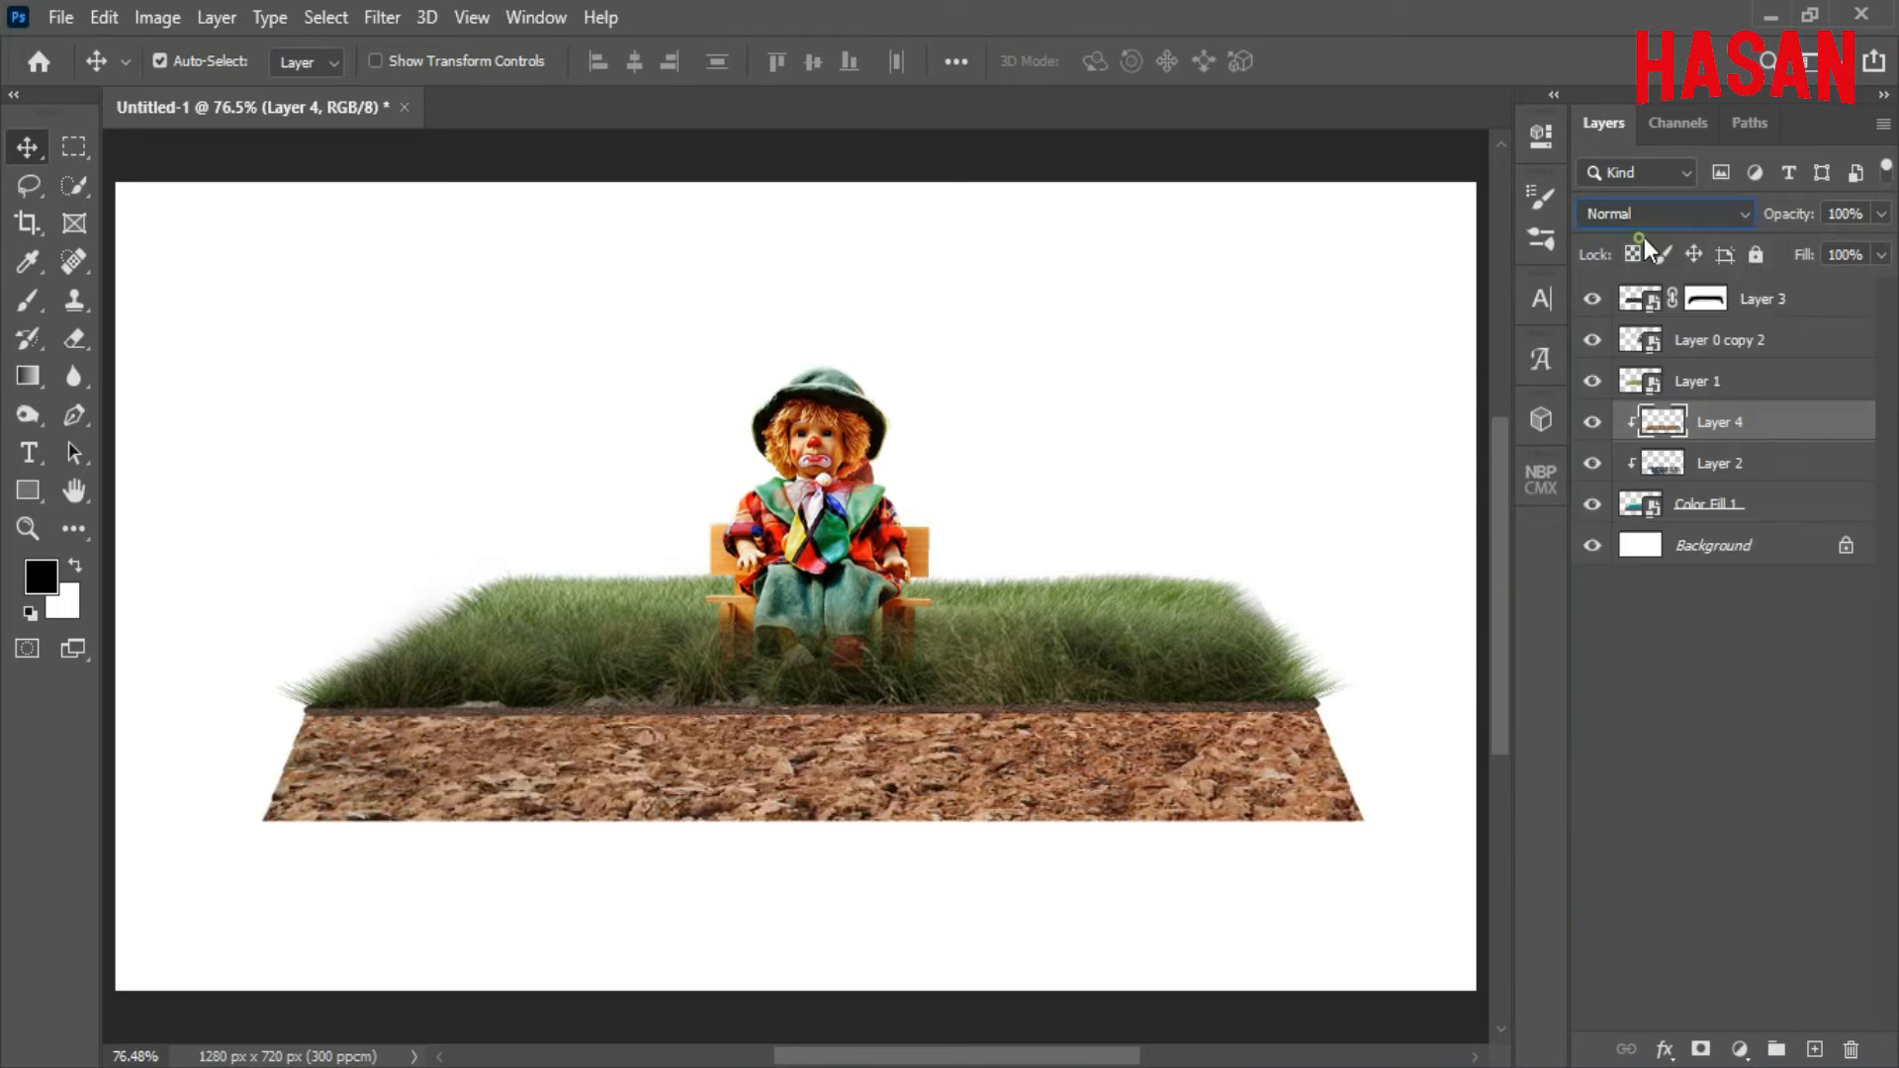
pyautogui.moveTo(1738, 225); pyautogui.dragTo(1733, 225)
pyautogui.click(1728, 225)
pyautogui.click(1682, 590)
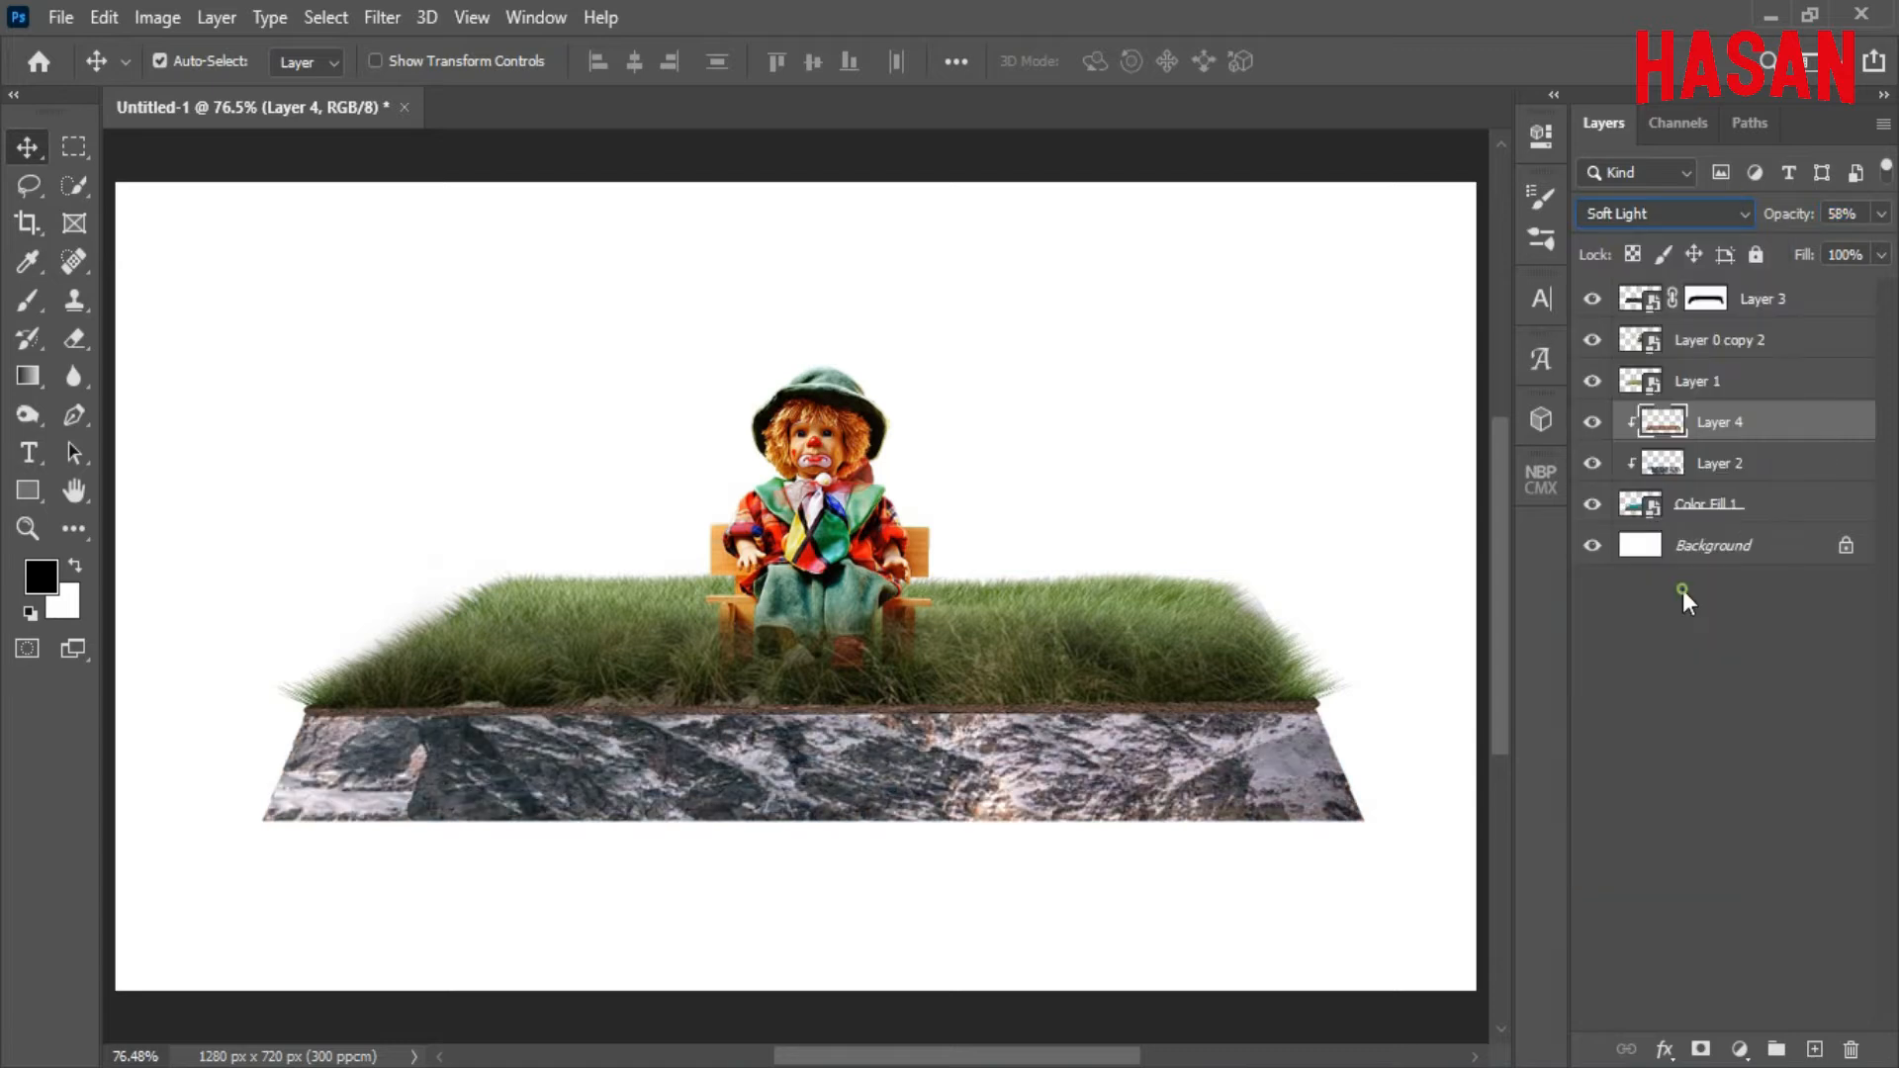
# Set Layer 4's blend mode to Overlay at 100% opacity.
pyautogui.click(1696, 217)
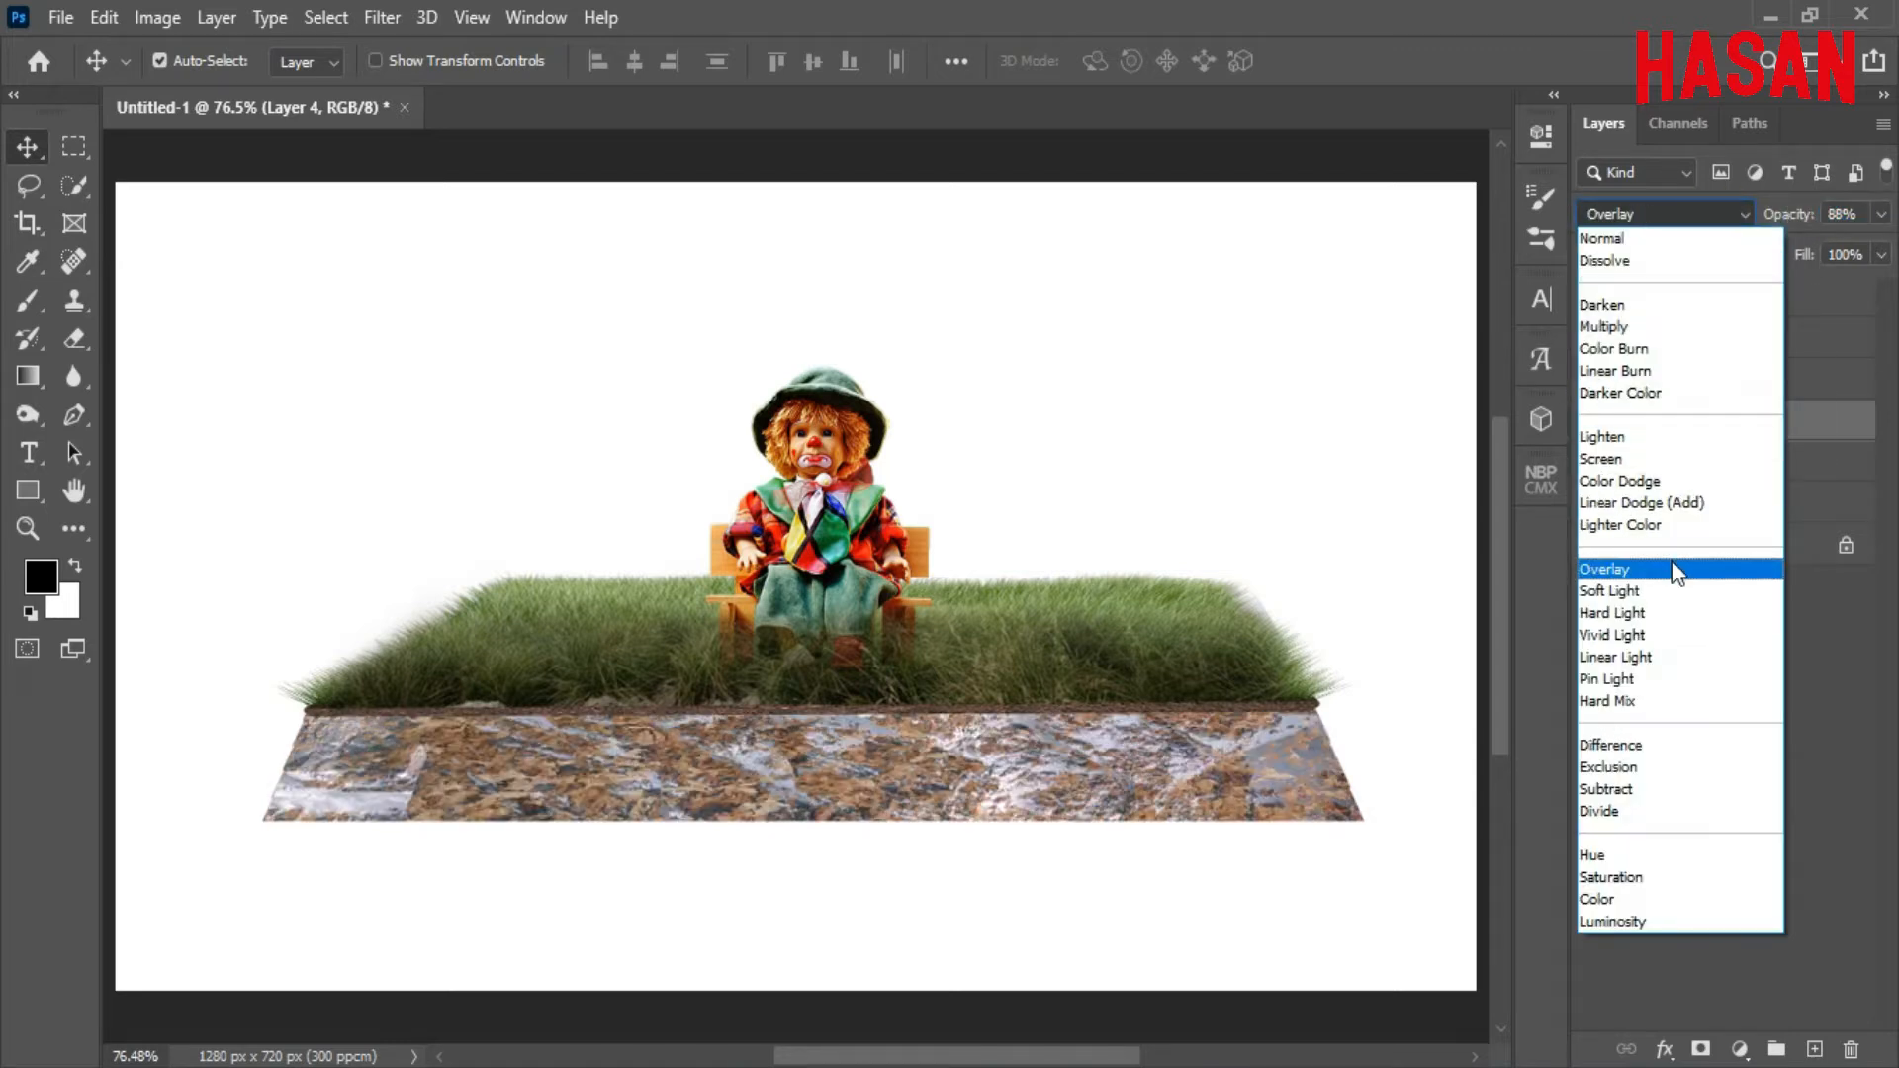
pyautogui.click(1671, 559)
pyautogui.moveTo(1816, 222); pyautogui.dragTo(1743, 228)
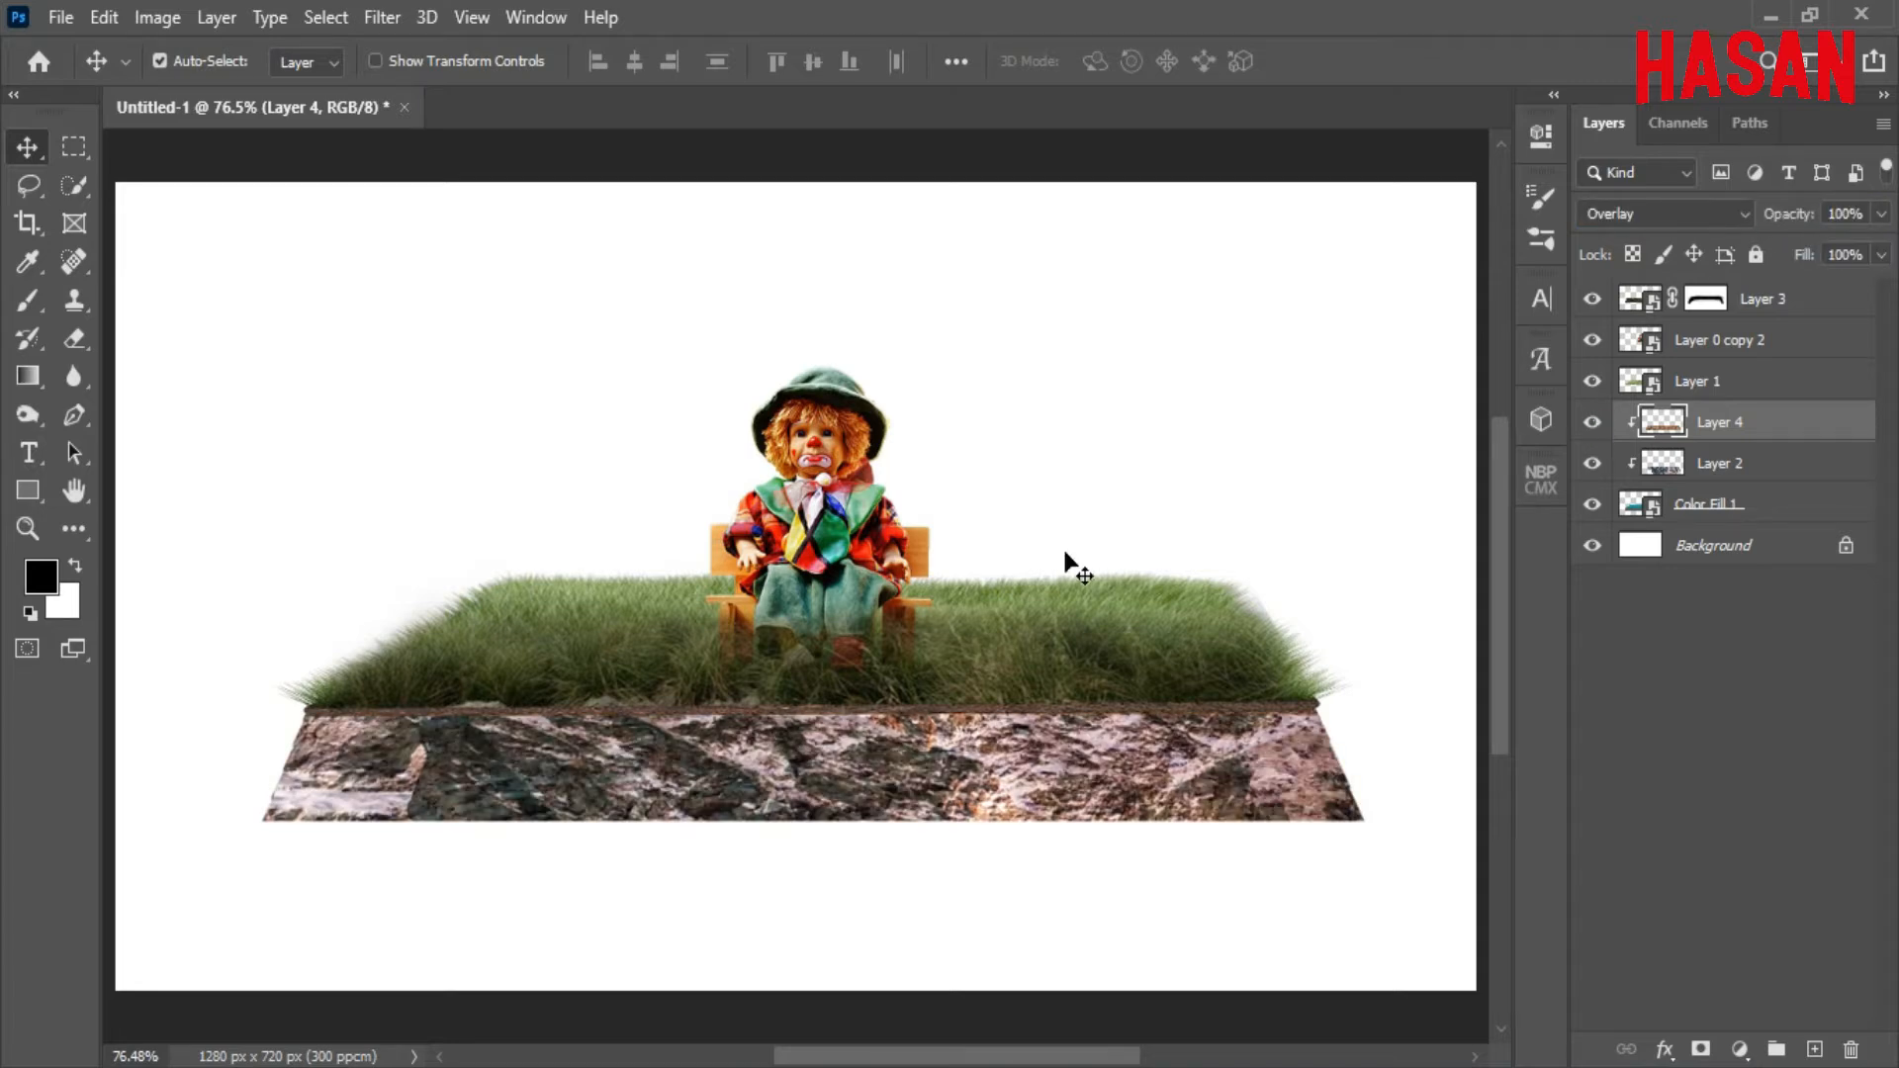
# Bring the cut-out vintage car from its own document into the composite and put the source window away.
pyautogui.click(941, 615)
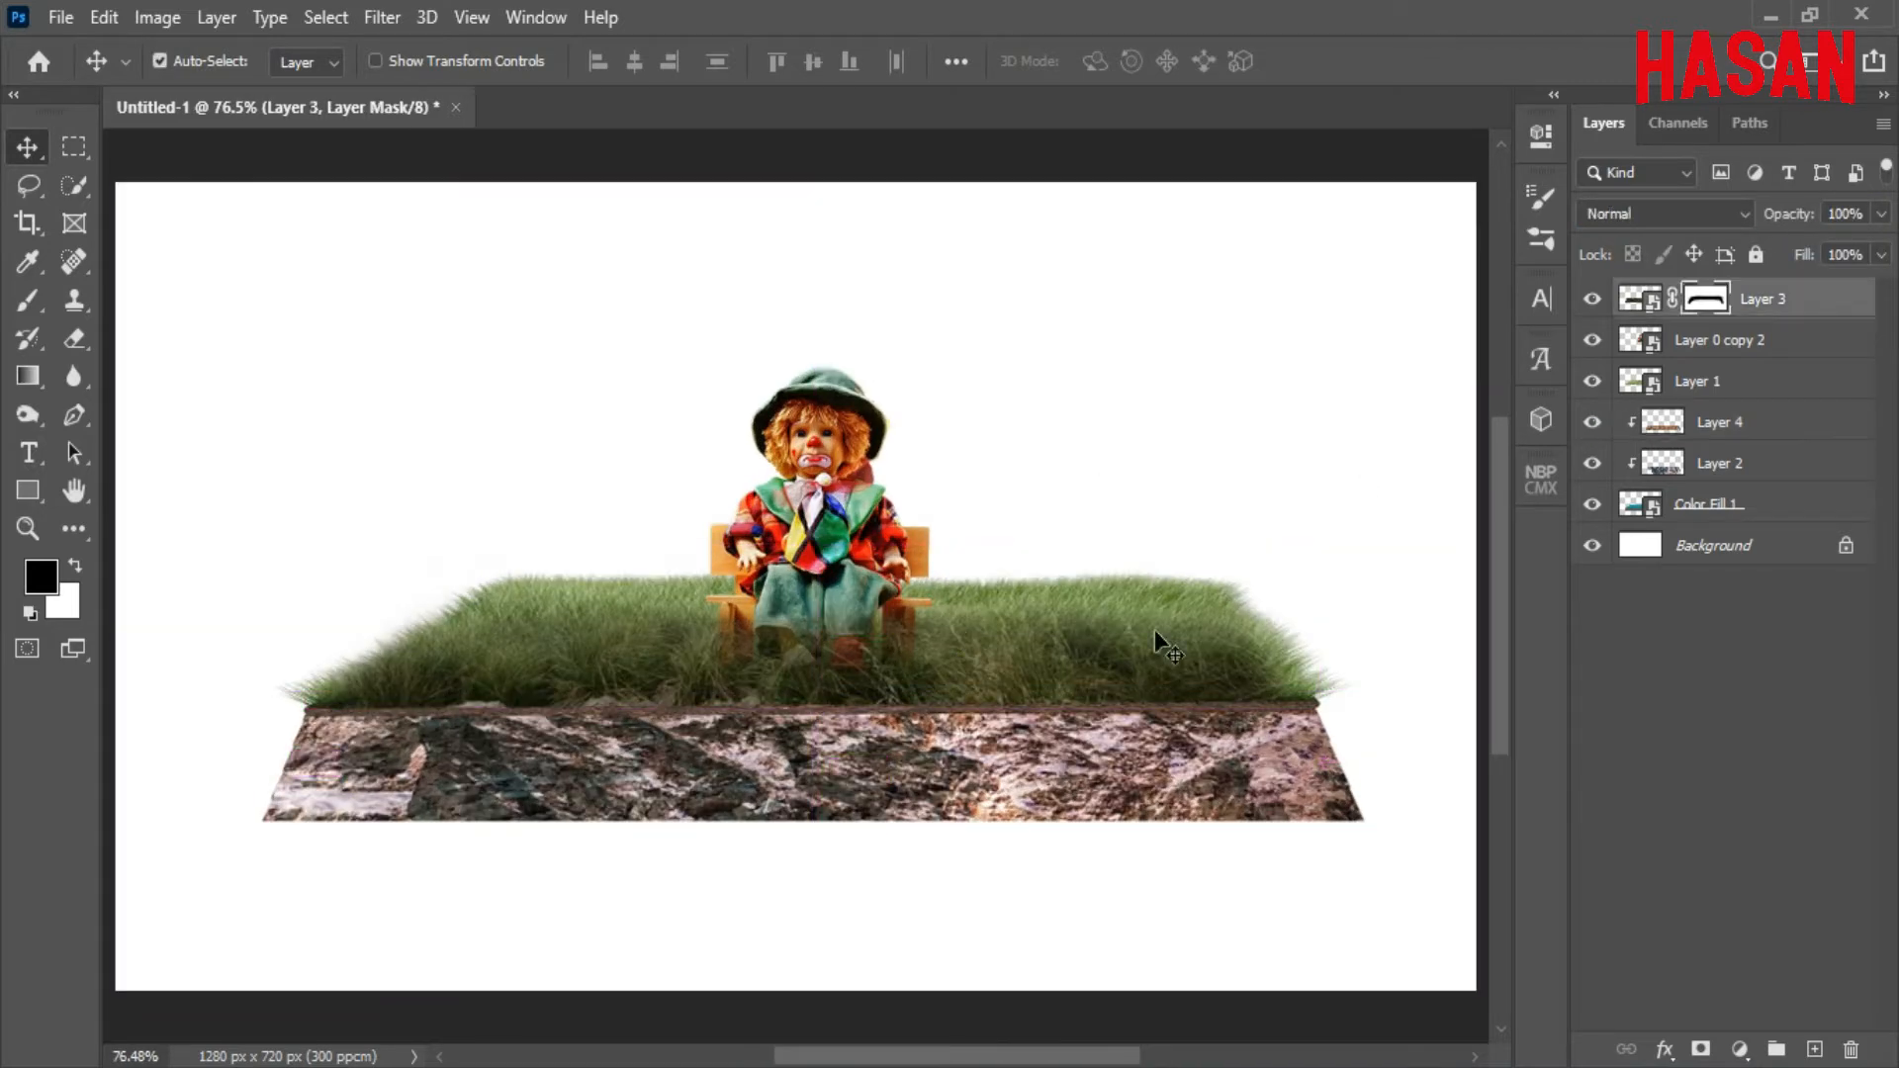
pyautogui.moveTo(806, 1064)
pyautogui.moveTo(1177, 189); pyautogui.dragTo(1768, 56)
pyautogui.moveTo(1649, 467); pyautogui.dragTo(680, 613)
pyautogui.moveTo(1616, 67); pyautogui.dragTo(1211, 67)
pyautogui.click(1748, 67)
# Try the car layer between Layer 2 and Color Fill 1, release it from the clipping mask, and undo the release.
pyautogui.moveTo(1824, 299); pyautogui.dragTo(1795, 507)
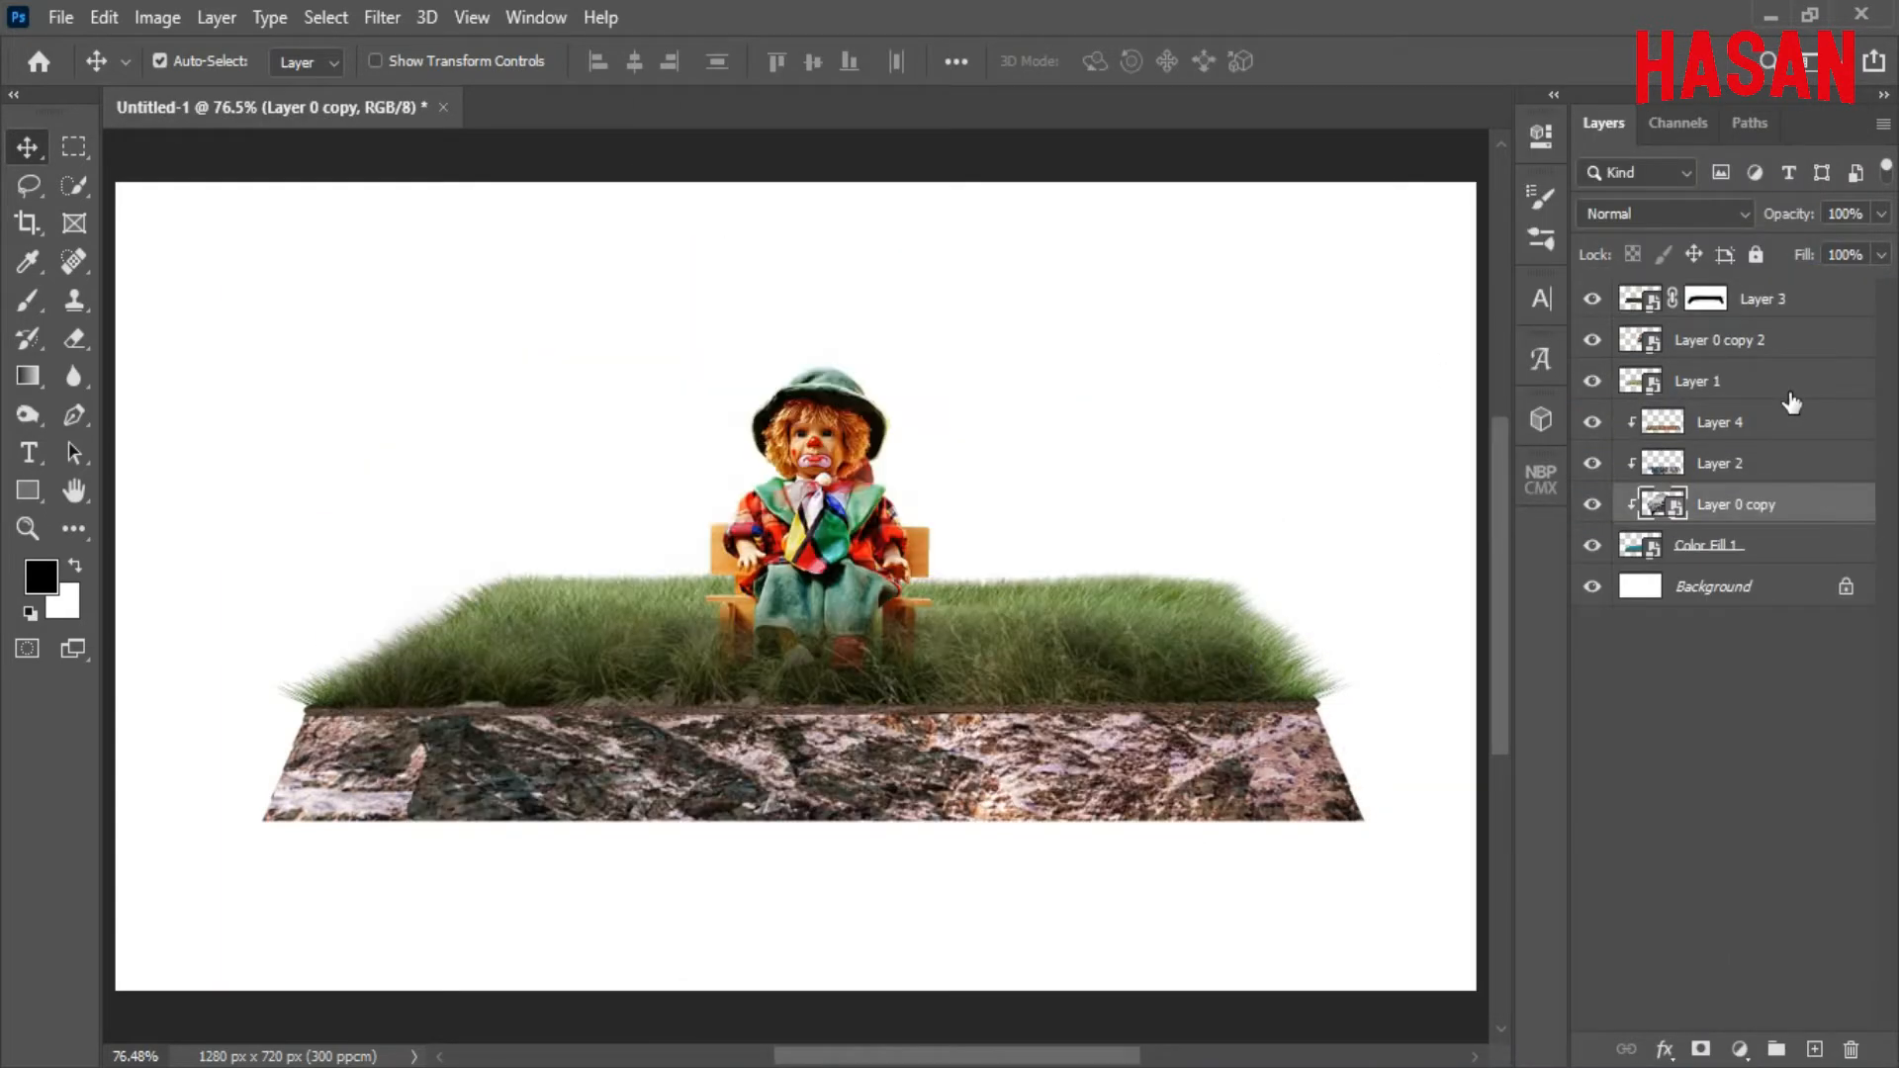
pyautogui.keyDown('alt'); pyautogui.click(1790, 514); pyautogui.keyUp('alt')
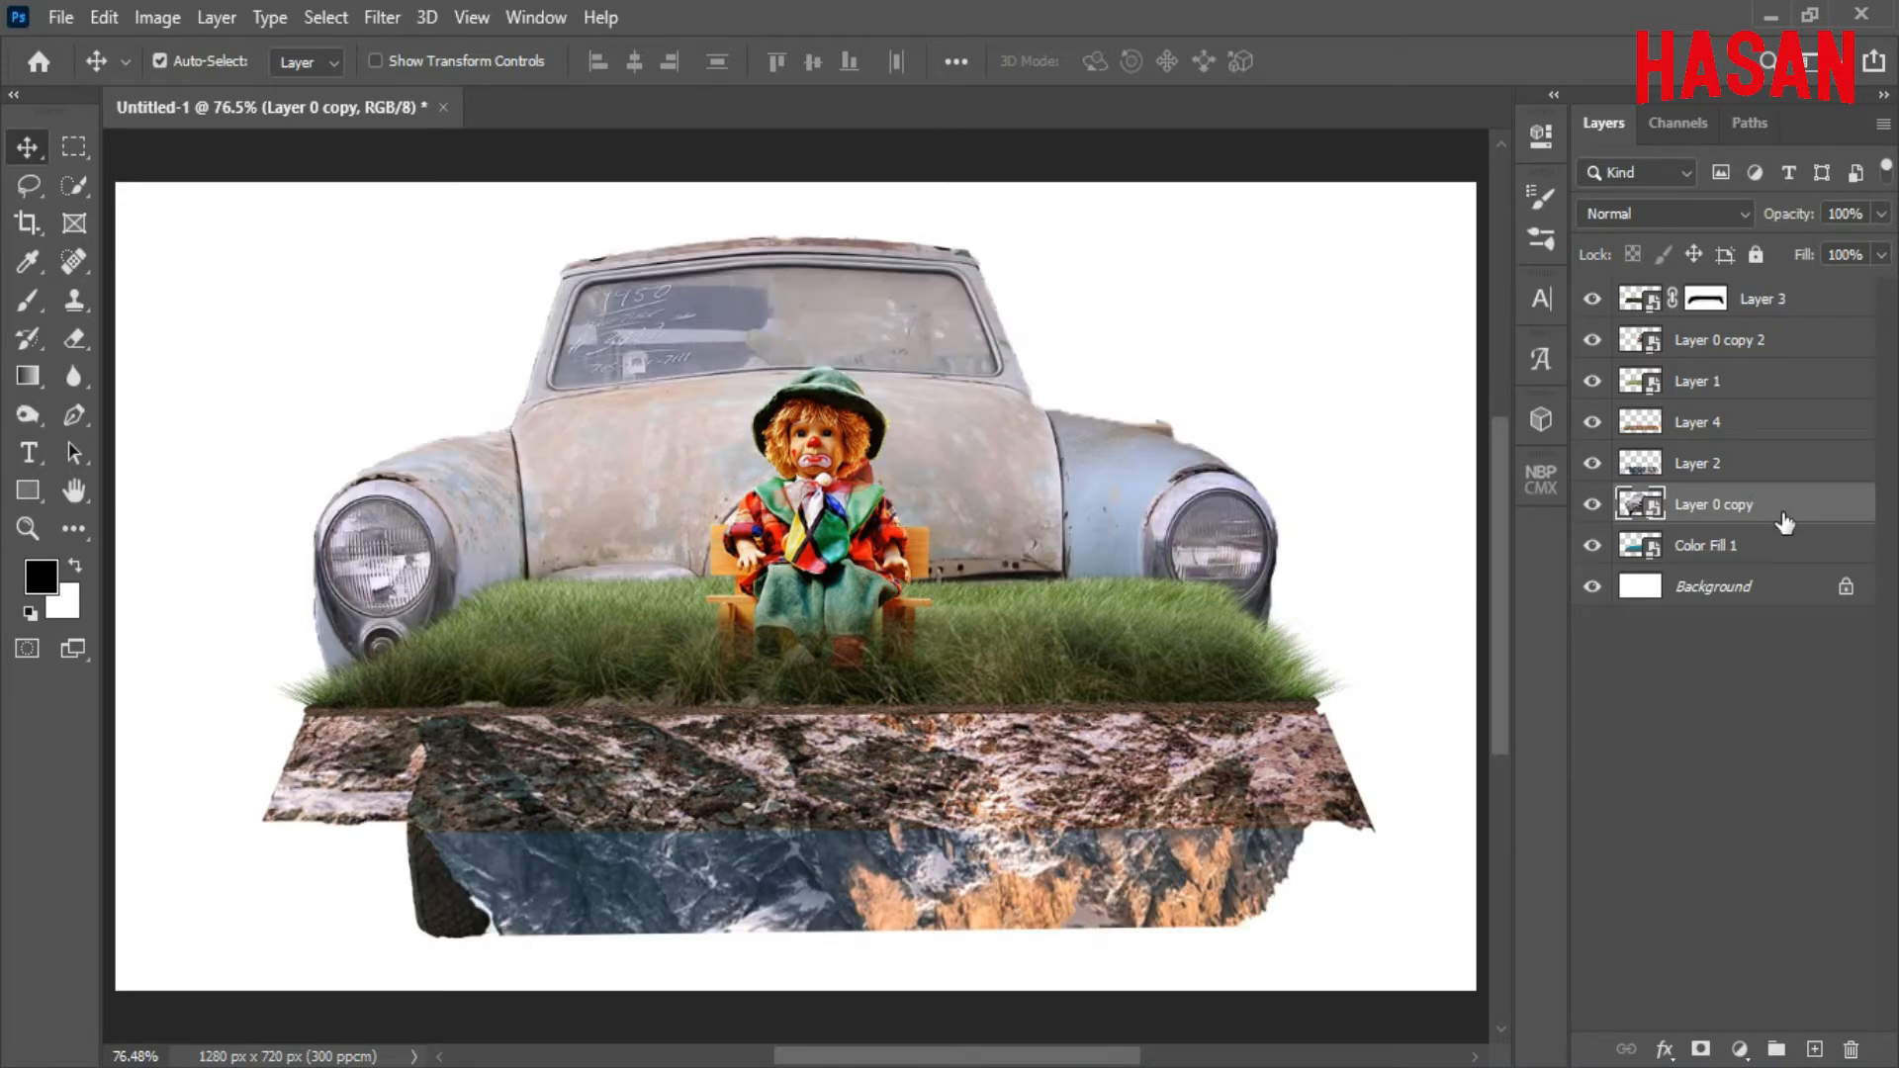
pyautogui.hotkey('ctrl', 'z')
# Try the car layer beneath Color Fill 1, and move it up to sit directly above Layer 1 and below Layer 0 copy 2.
pyautogui.moveTo(1783, 520); pyautogui.dragTo(1787, 562)
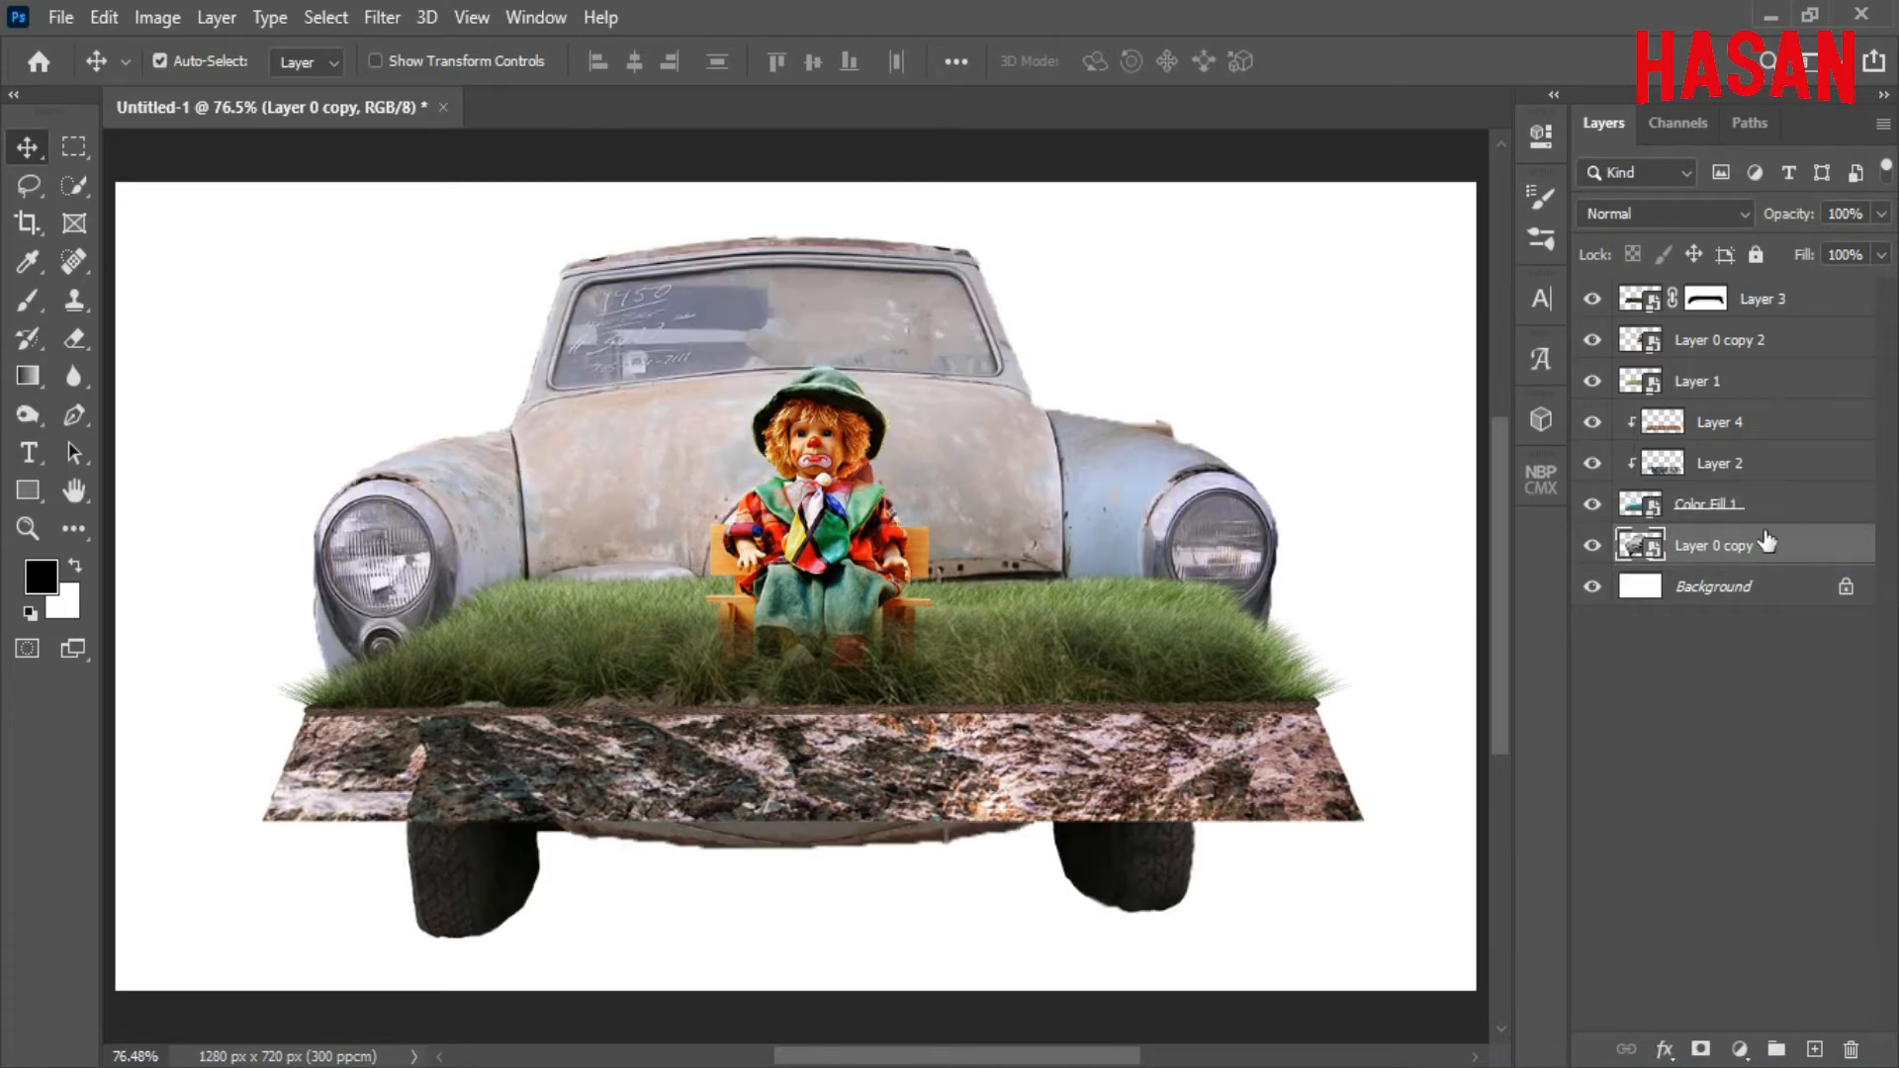
pyautogui.click(1593, 505)
pyautogui.click(1592, 504)
pyautogui.click(1630, 340)
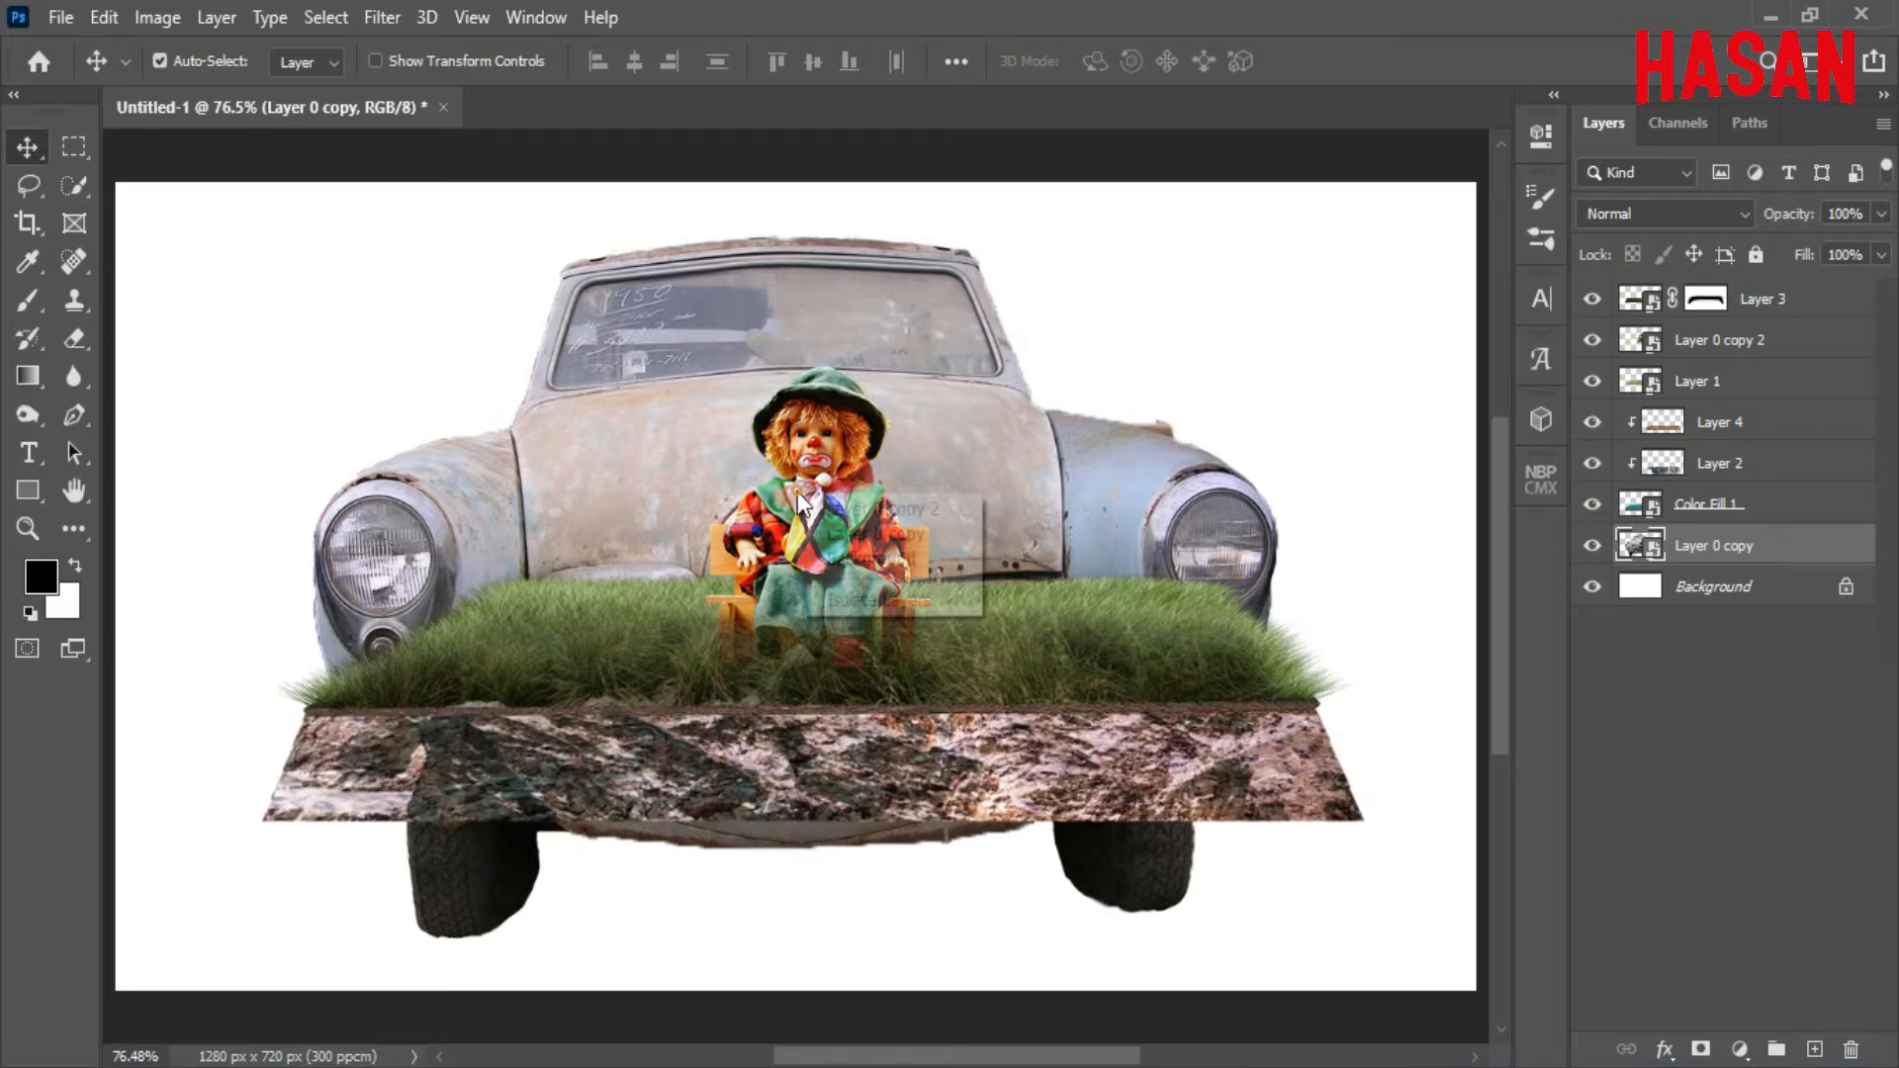
pyautogui.moveTo(1758, 554); pyautogui.dragTo(1775, 380)
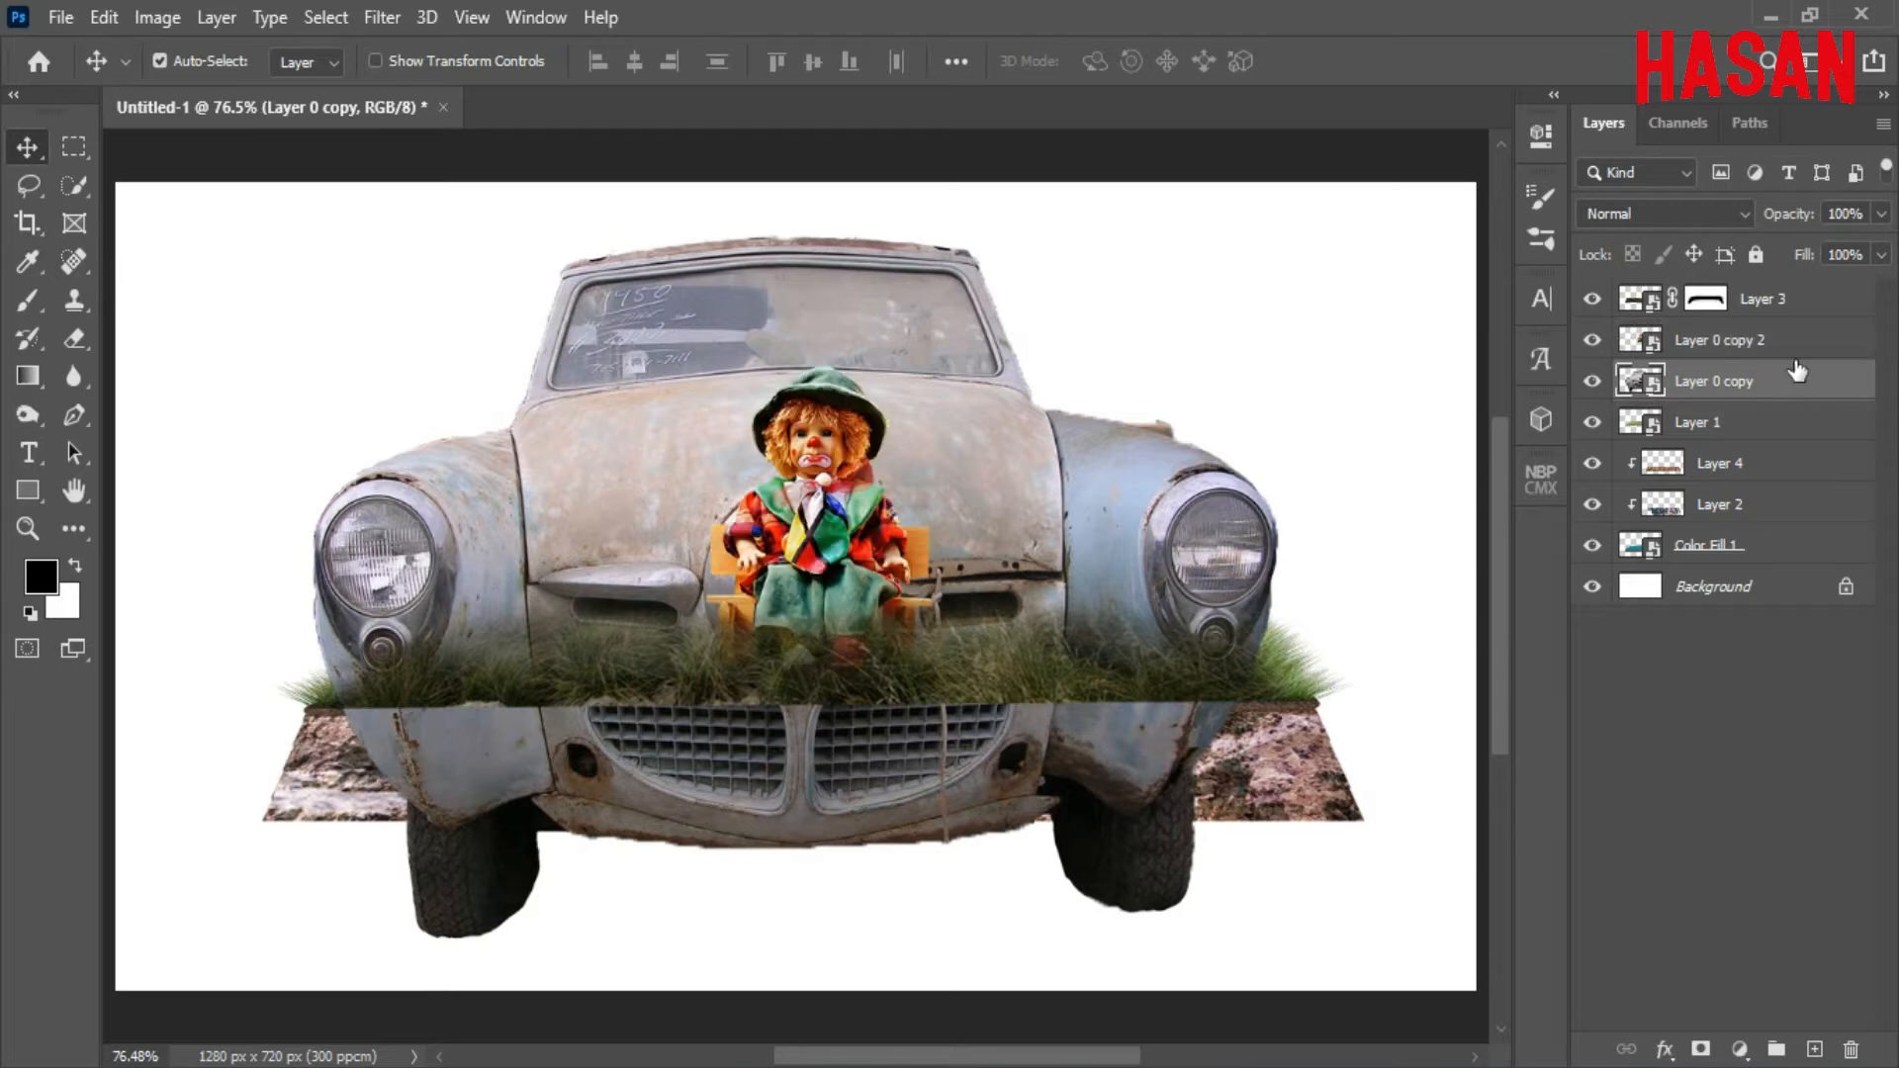
# Scale the vintage car down and place it behind the seated doll on the grass.
pyautogui.hotkey('ctrl', 't')
pyautogui.moveTo(1283, 573); pyautogui.dragTo(941, 516)
pyautogui.click(1330, 63)
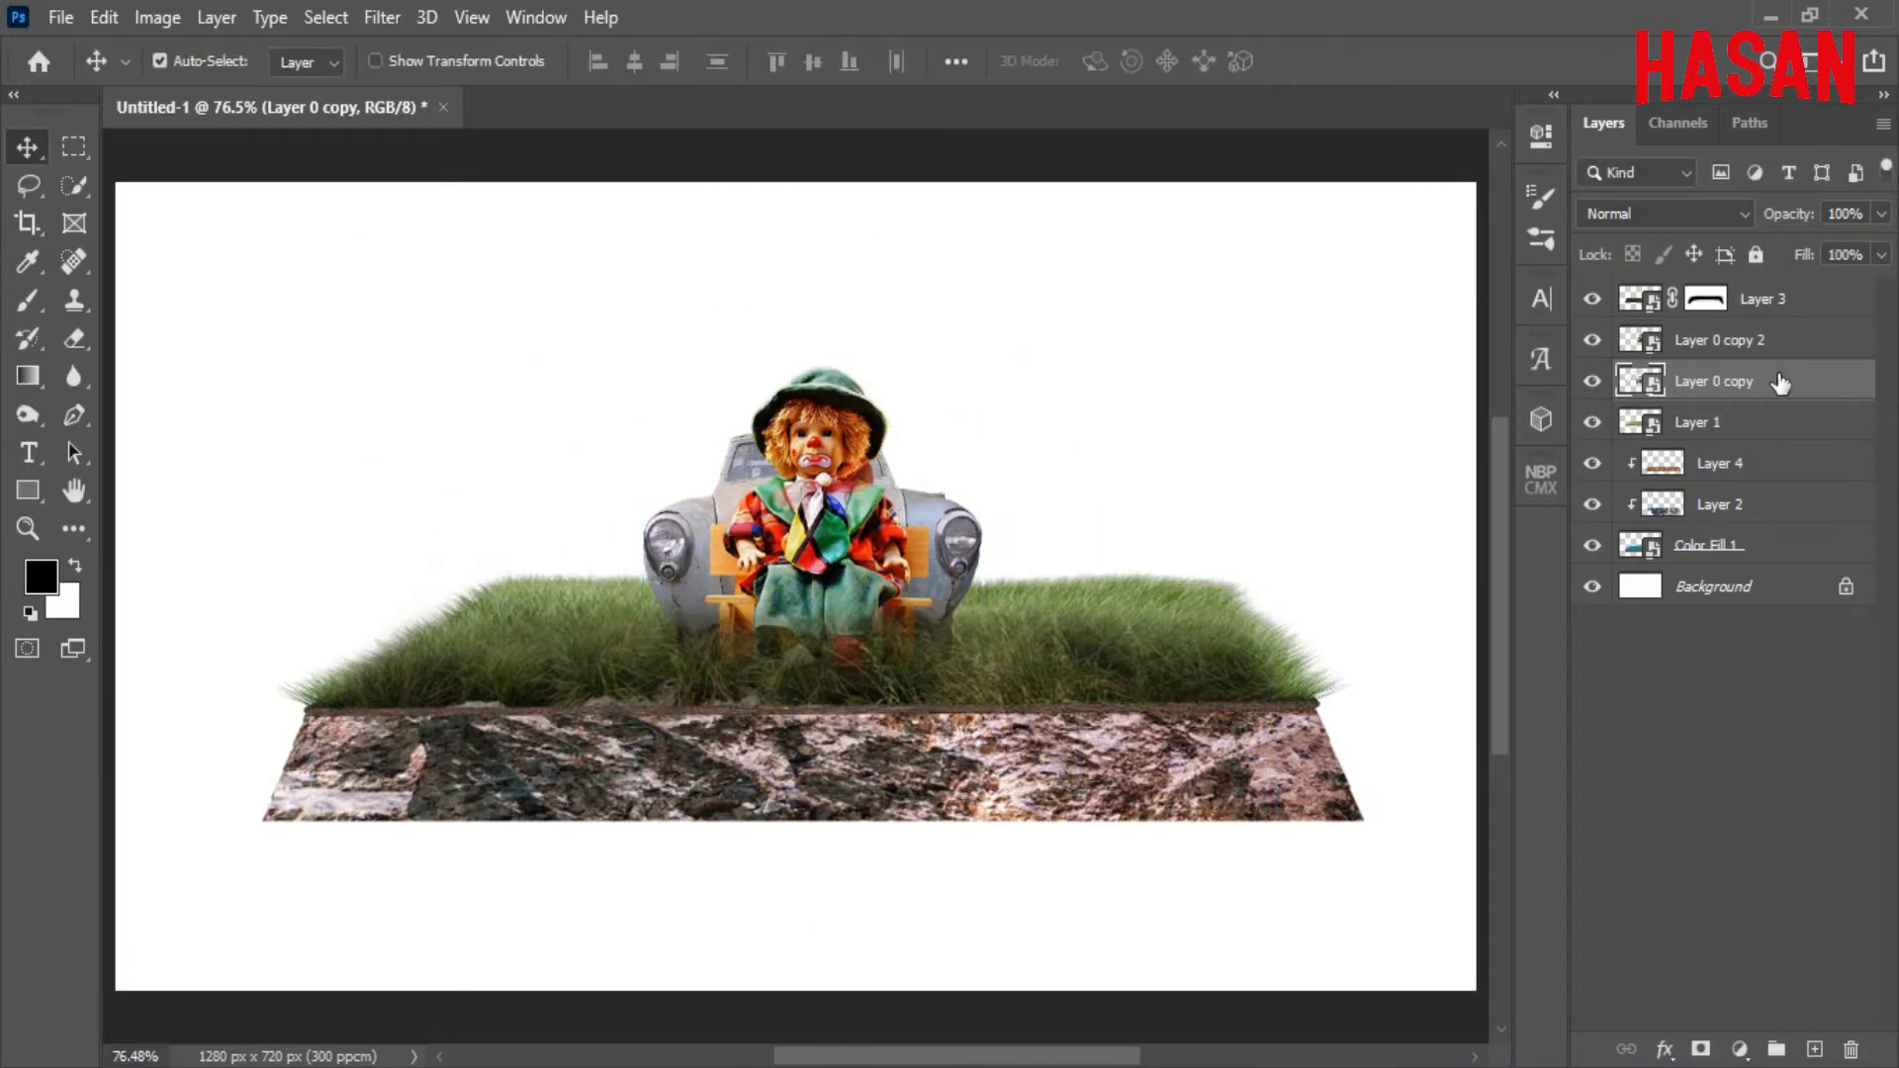
# Check what Layer 0 copy 2 and Layer 3 contribute to the composite by toggling their visibility.
pyautogui.click(1592, 339)
pyautogui.click(1592, 340)
pyautogui.click(1592, 299)
pyautogui.click(1593, 298)
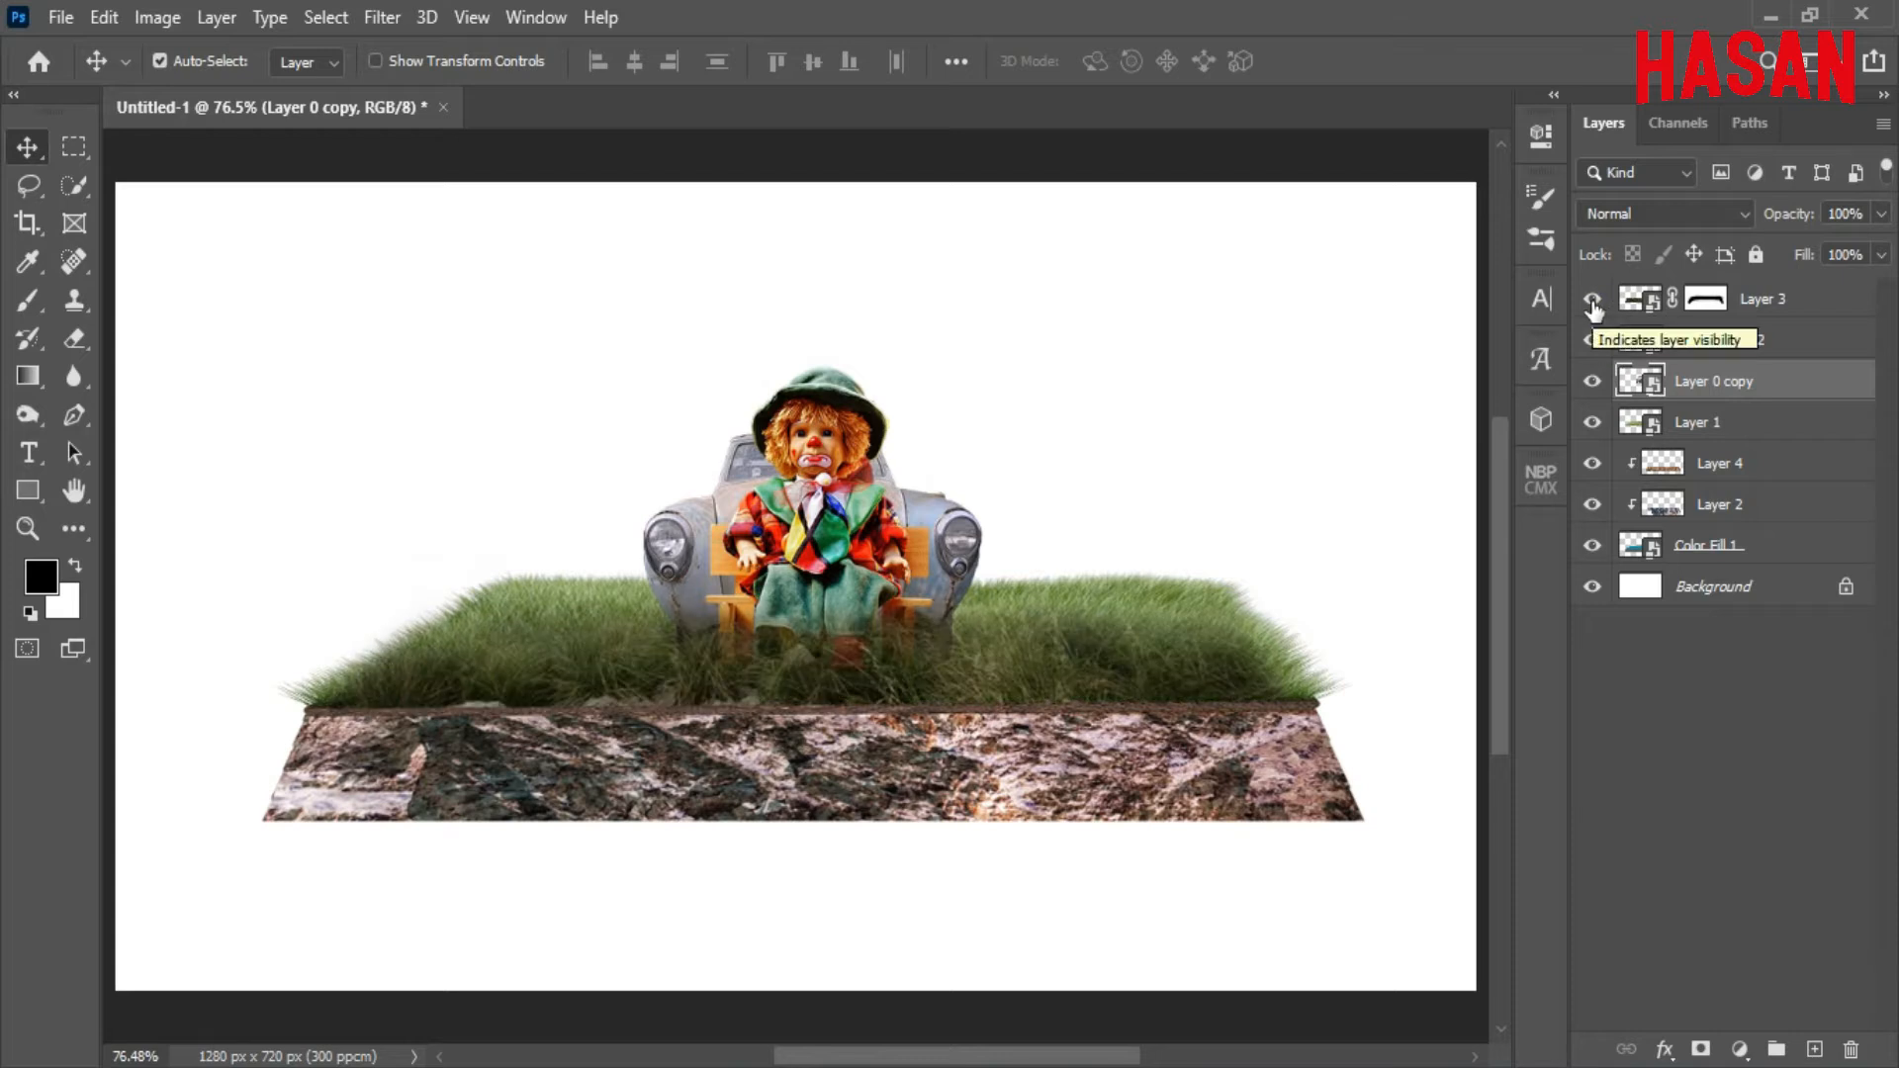
pyautogui.press('ctrl')
pyautogui.press('ctrl')
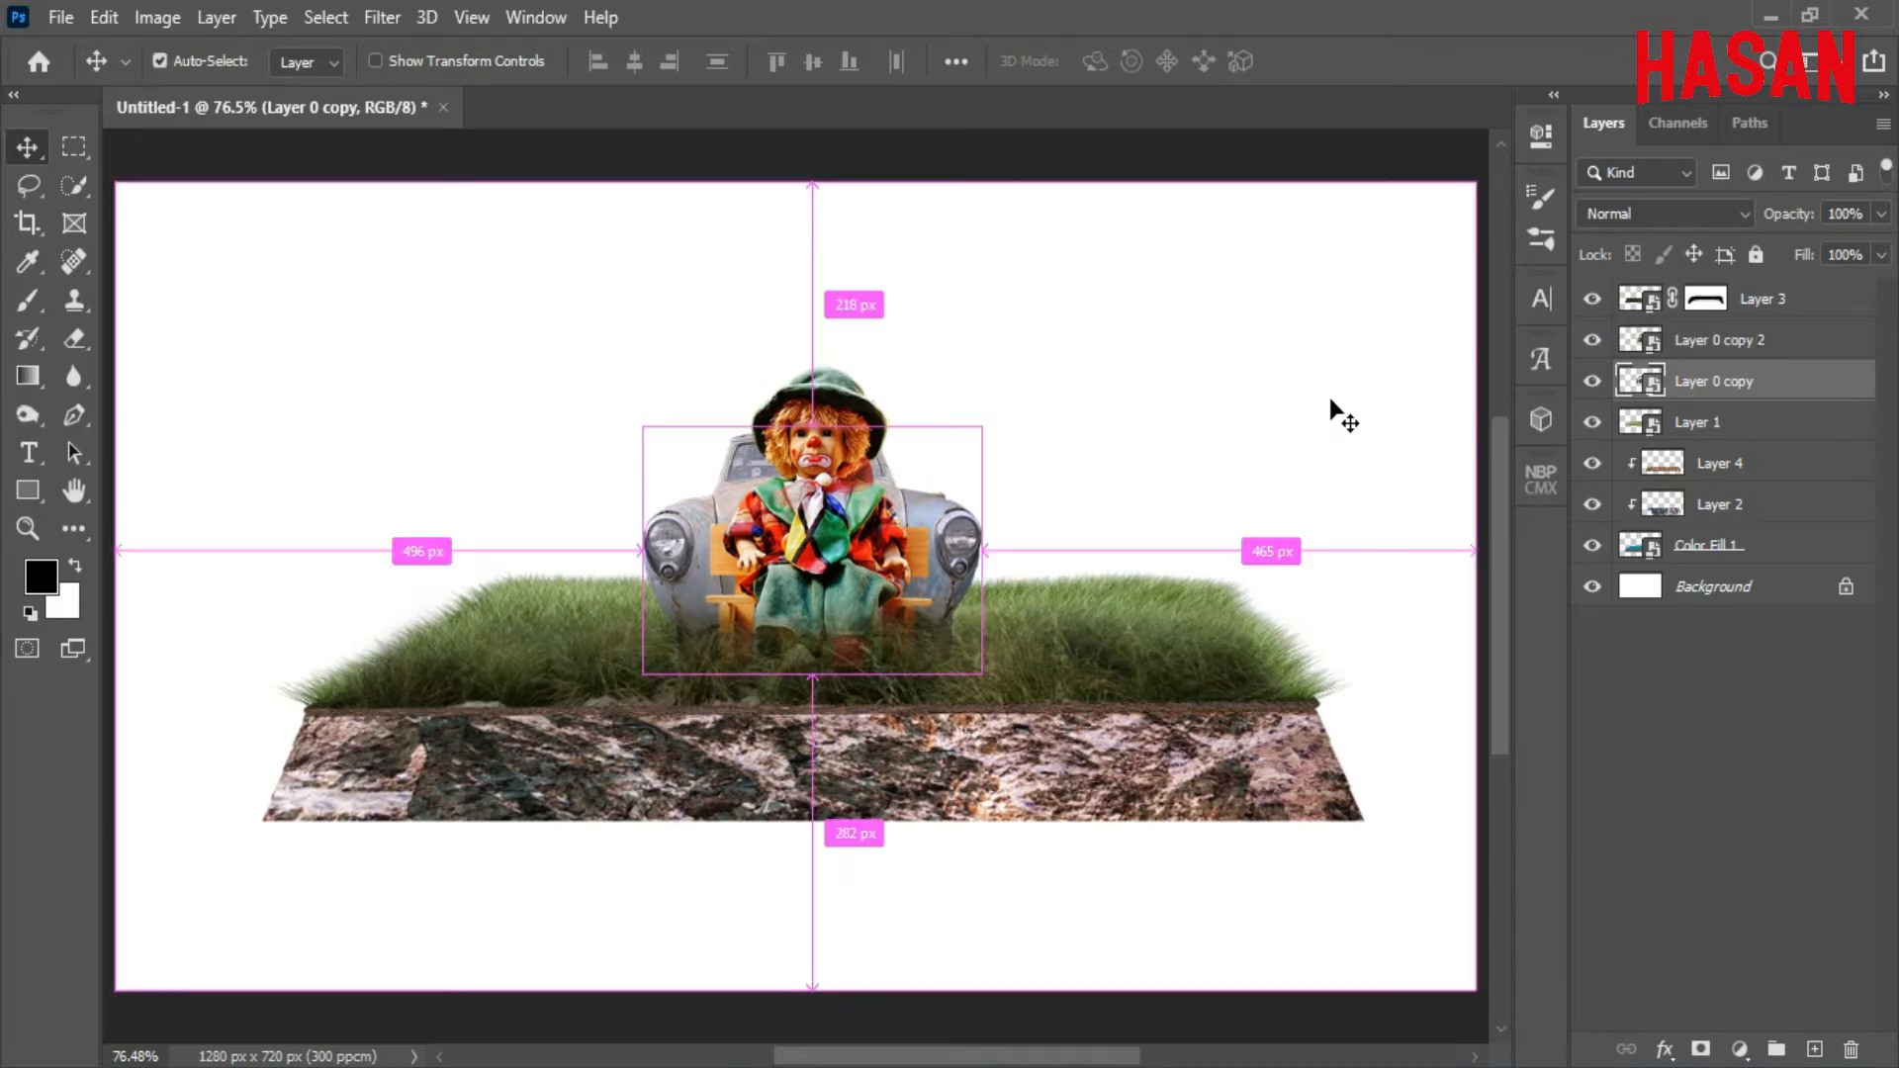
# Enlarge the car behind the doll, stretch it slightly taller and wider, and nudge it into place.
pyautogui.hotkey('ctrl', 't')
pyautogui.moveTo(982, 551); pyautogui.dragTo(1041, 514)
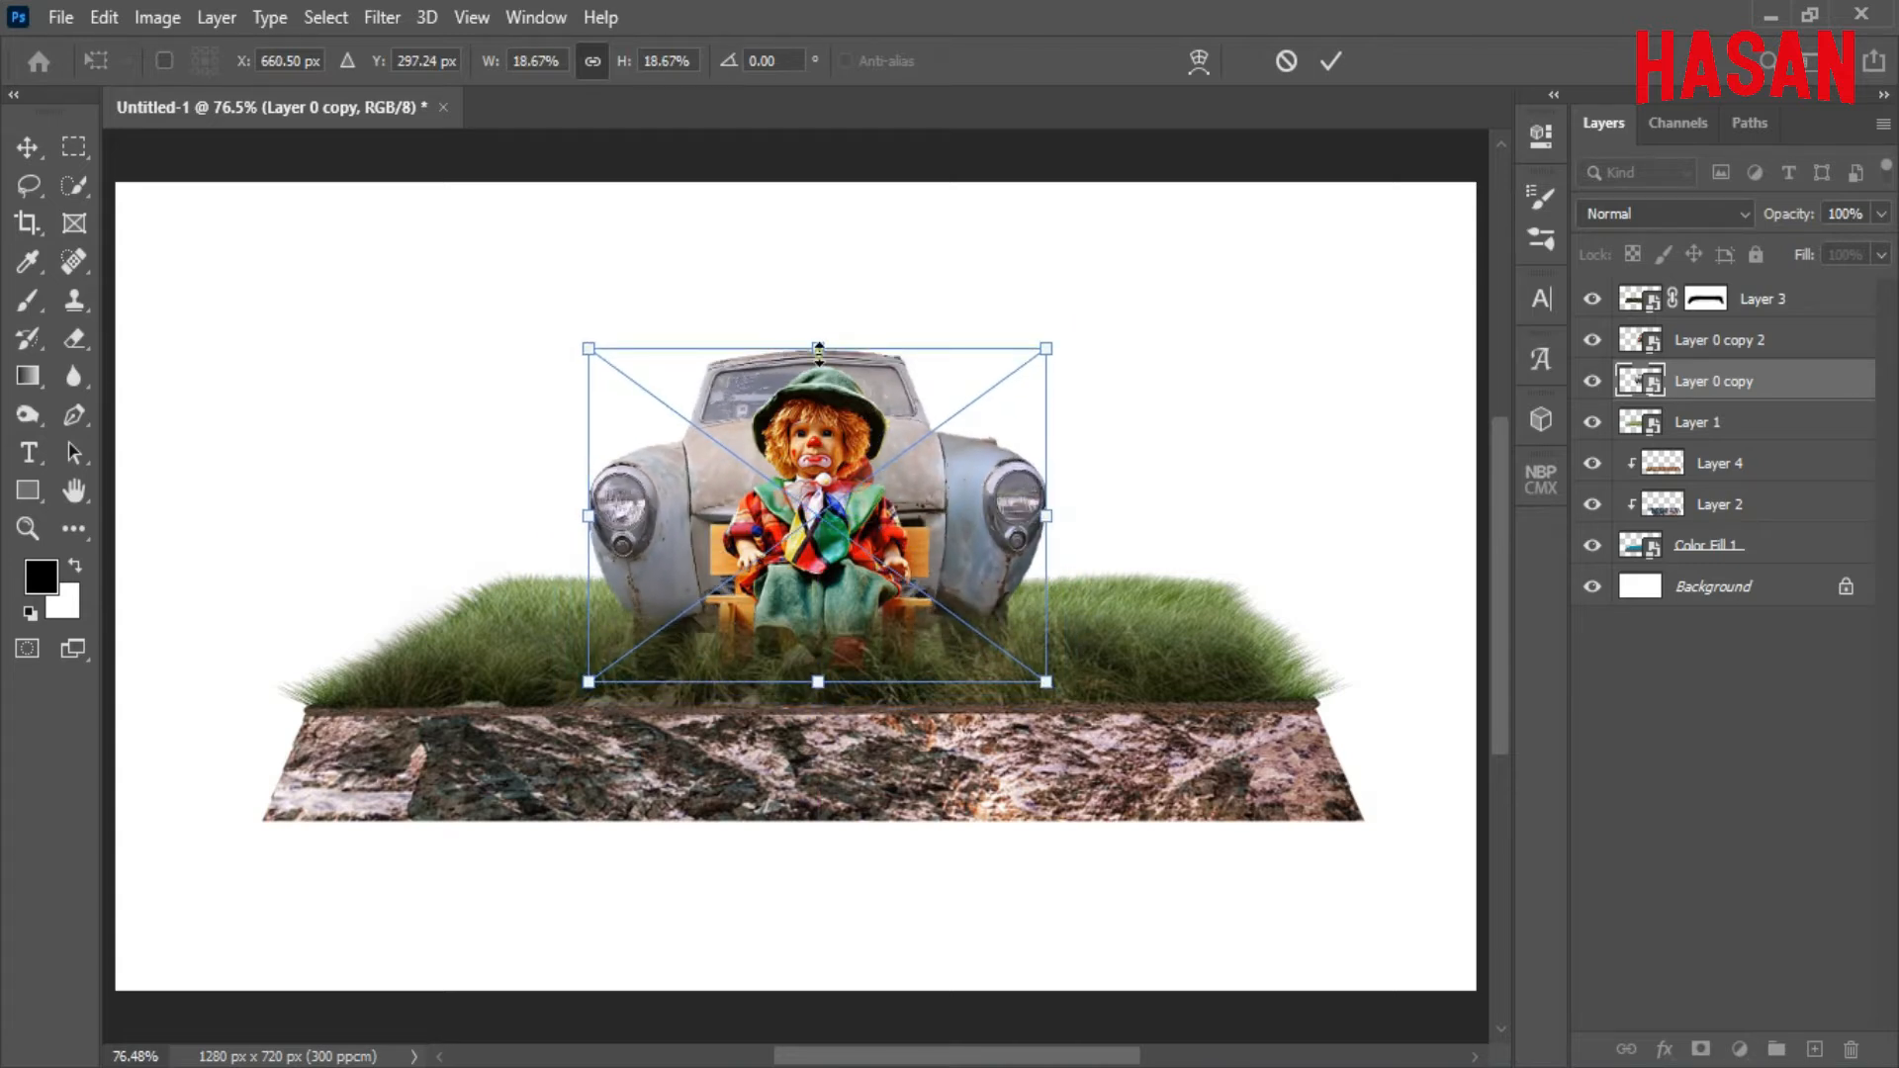
pyautogui.moveTo(819, 348); pyautogui.dragTo(818, 335)
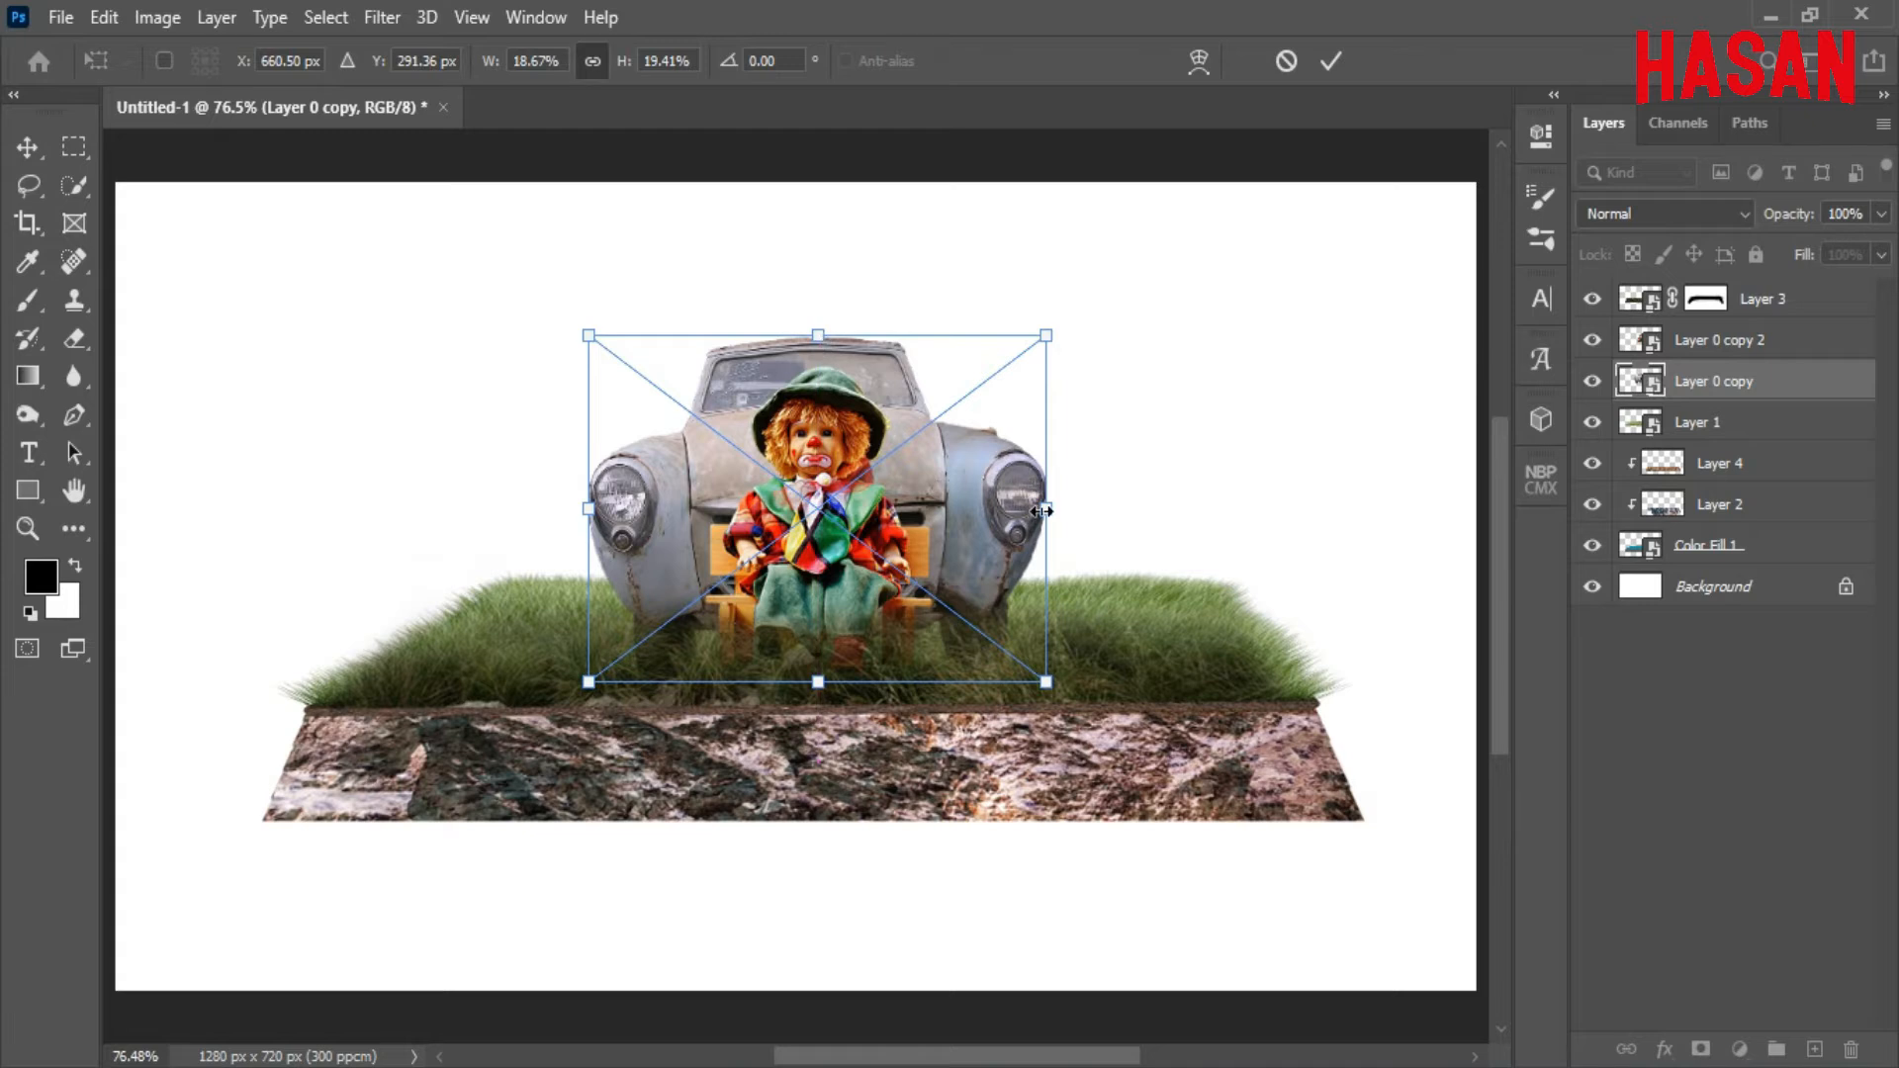
pyautogui.moveTo(1043, 511); pyautogui.dragTo(1064, 504)
pyautogui.moveTo(942, 504); pyautogui.dragTo(928, 495)
pyautogui.click(1331, 61)
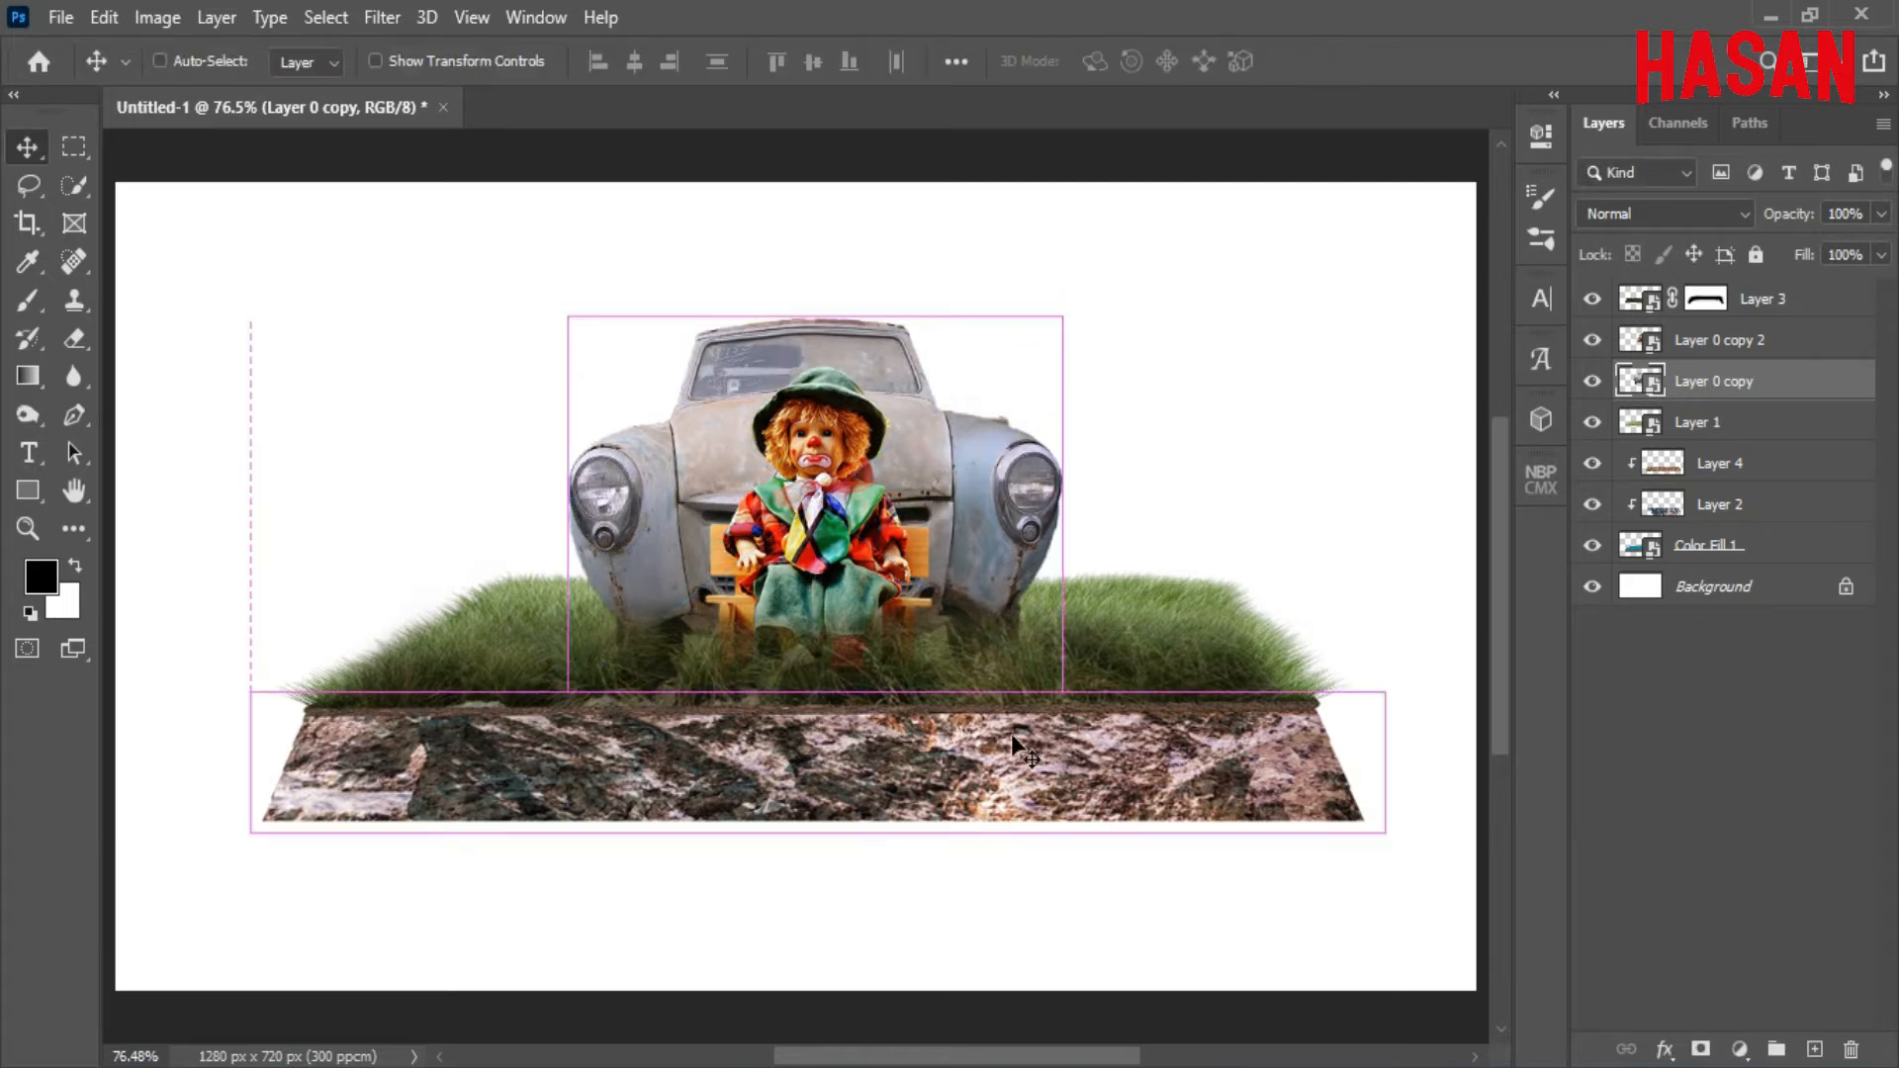
# Add a gradient fill layer directly above the Background with Radial style, 90° angle and an increased scale.
pyautogui.click(1753, 593)
pyautogui.click(1739, 1050)
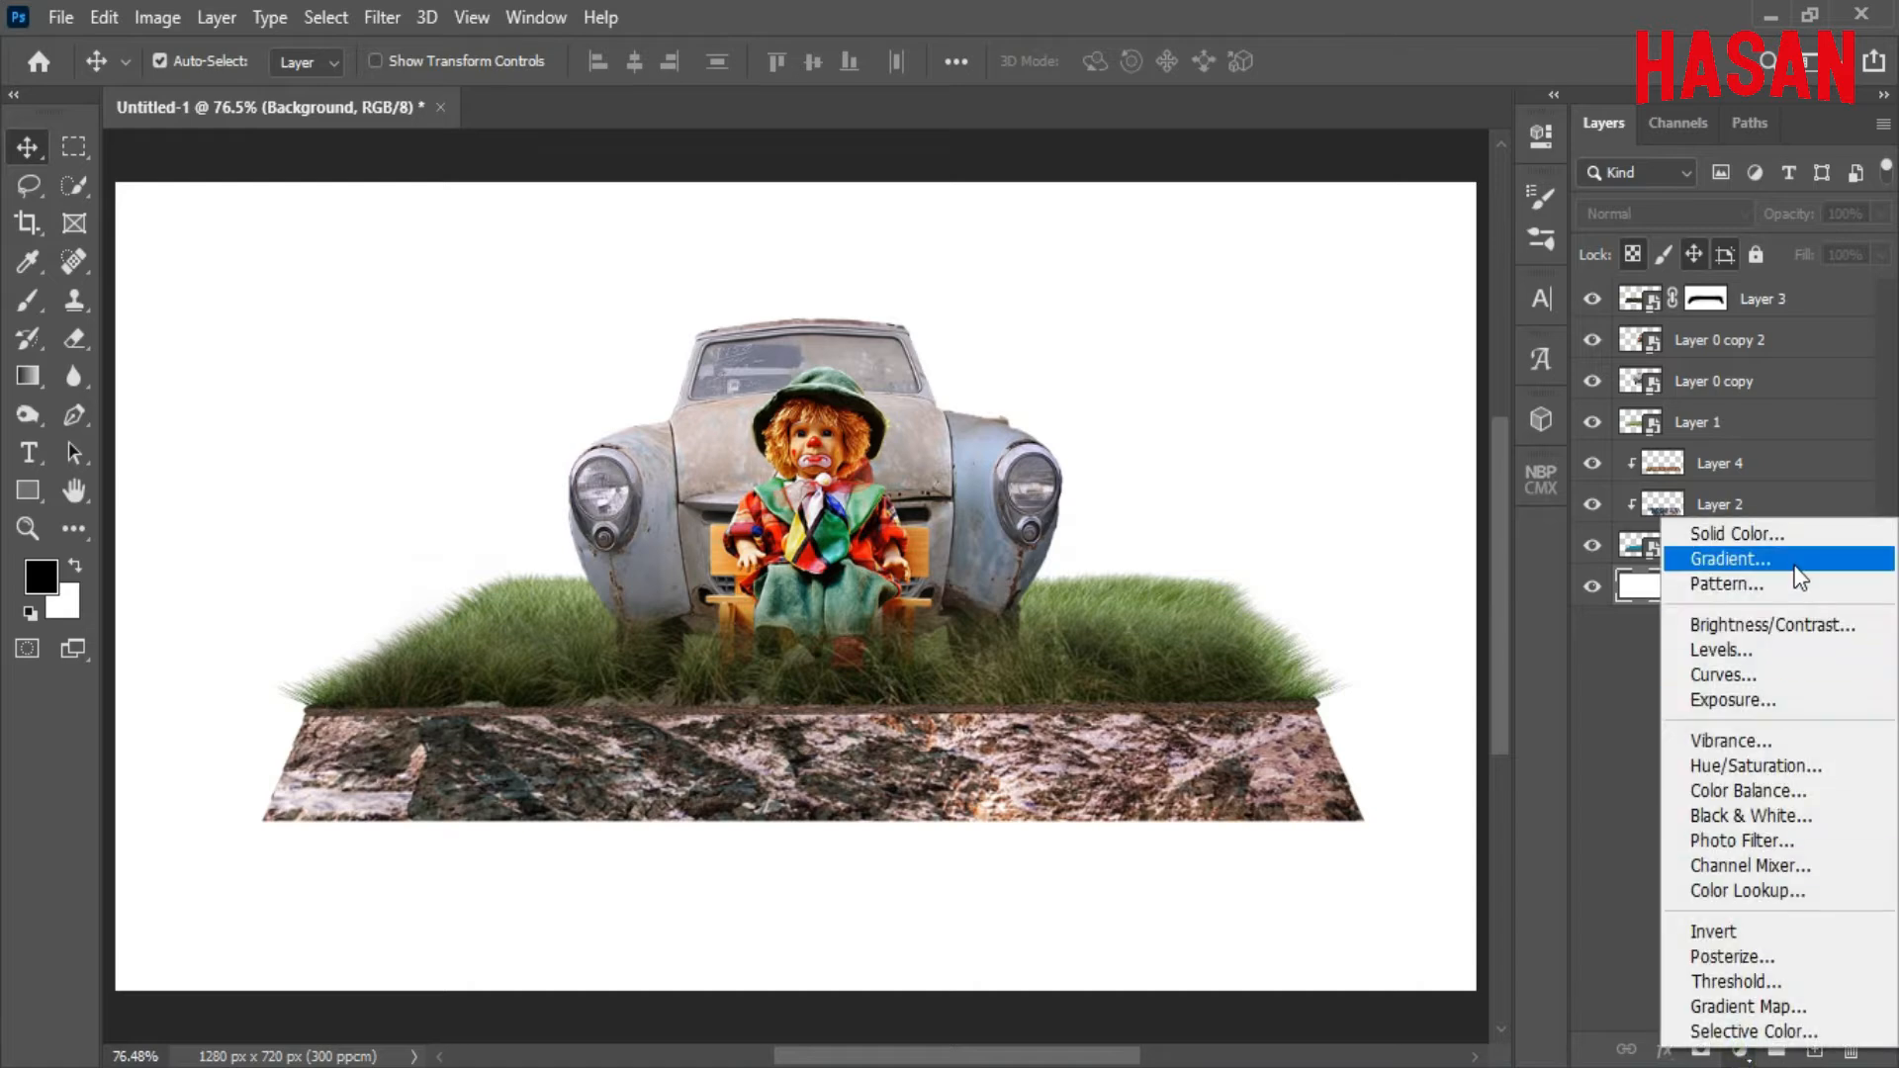
pyautogui.click(1715, 551)
pyautogui.click(1428, 447)
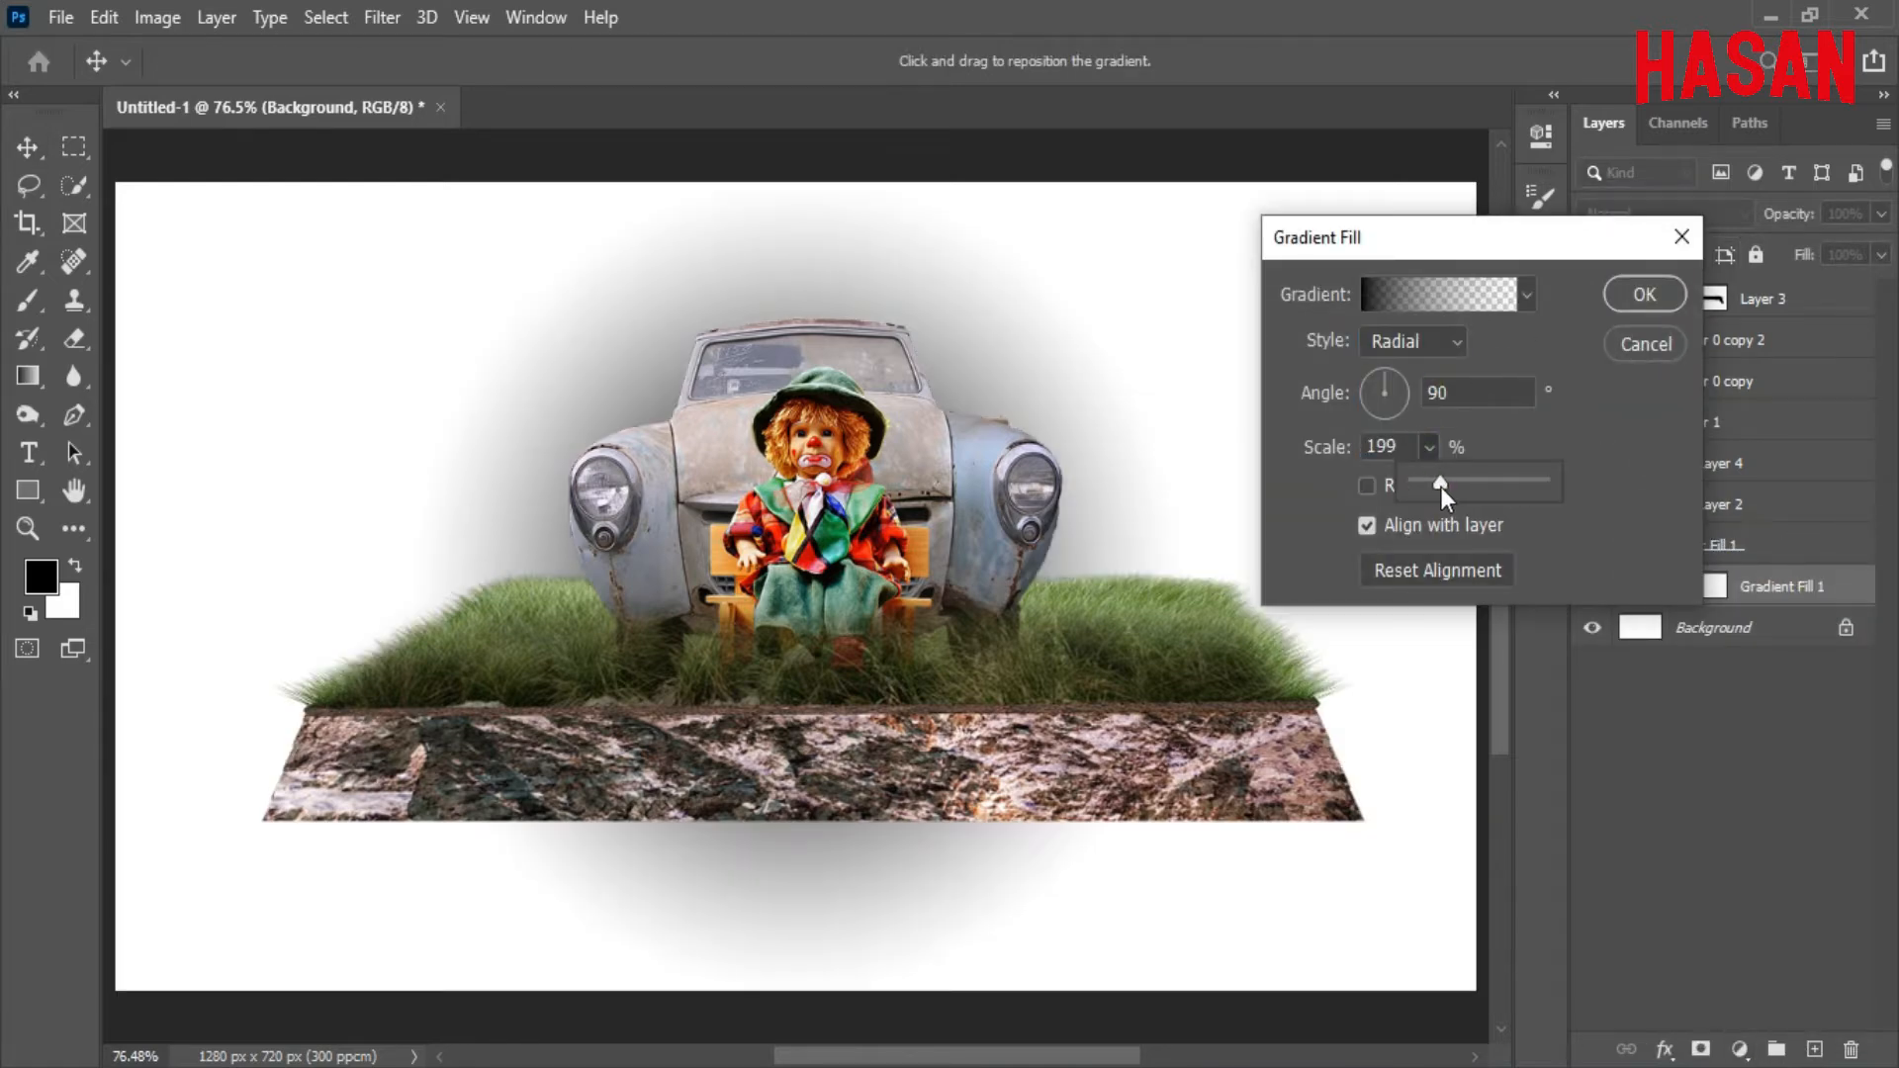
# Set the gradient's end colour stop to dark teal blue #1b5a6f.
pyautogui.click(1450, 303)
pyautogui.doubleClick(1665, 641)
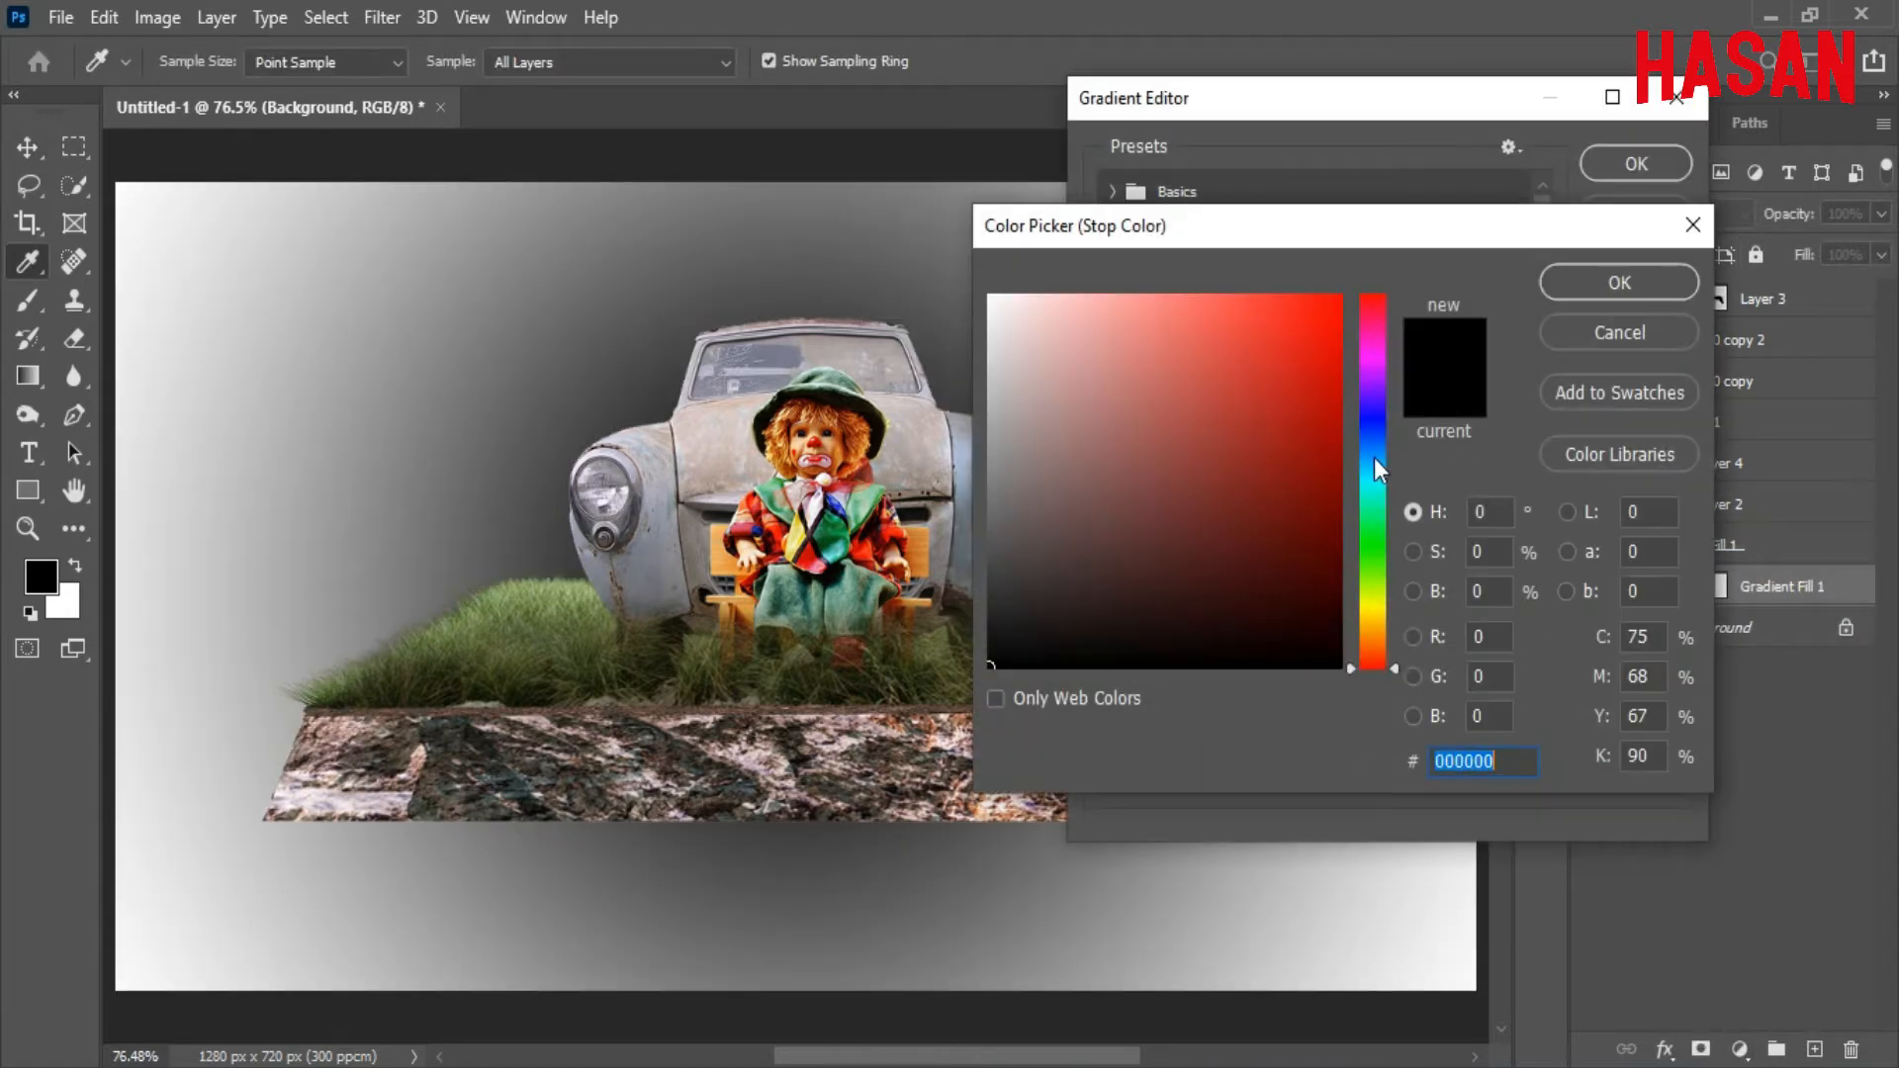
pyautogui.click(1373, 466)
pyautogui.moveTo(1315, 484)
pyautogui.mouseDown()
pyautogui.moveTo(1318, 542)
pyautogui.moveTo(1289, 458)
pyautogui.moveTo(1254, 505)
pyautogui.mouseUp()
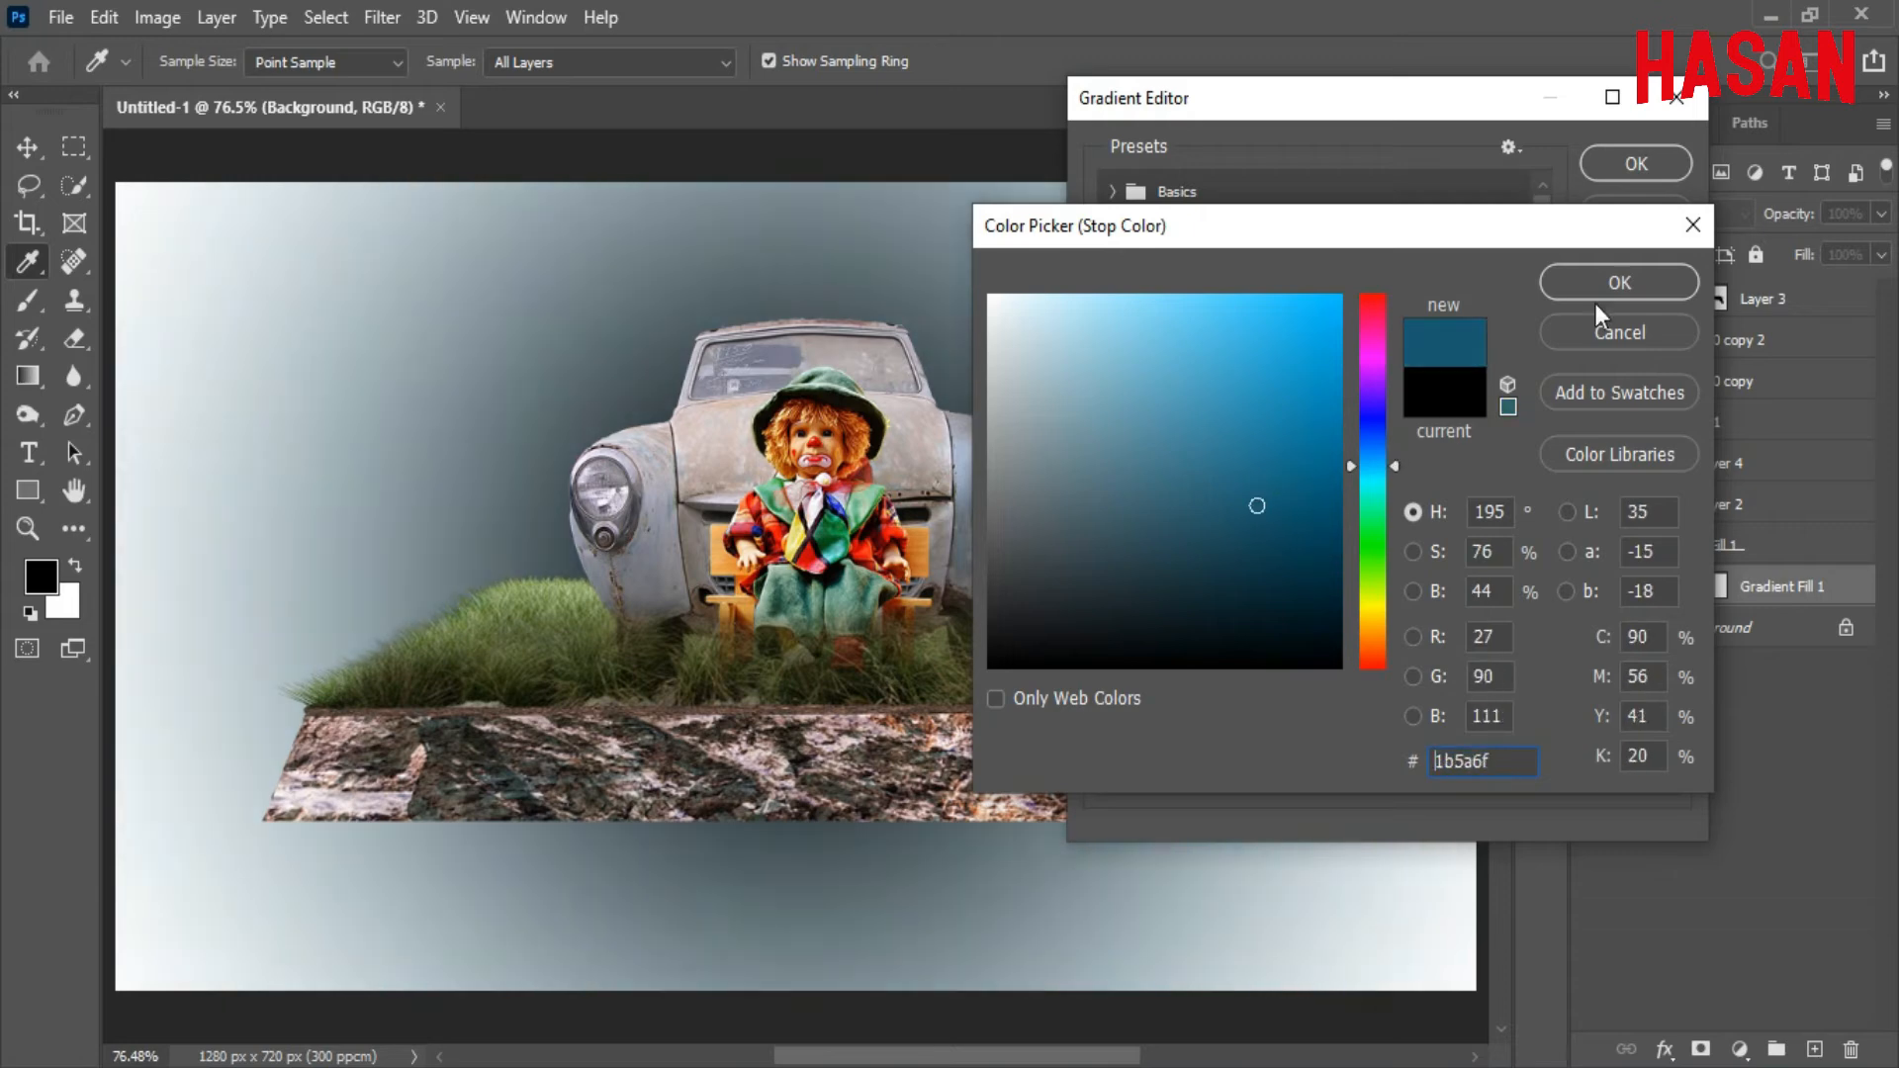
pyautogui.click(1619, 283)
# Set the gradient's start colour stop to light grey and its end stop to a bright blue.
pyautogui.doubleClick(1105, 639)
pyautogui.click(992, 382)
pyautogui.click(1619, 283)
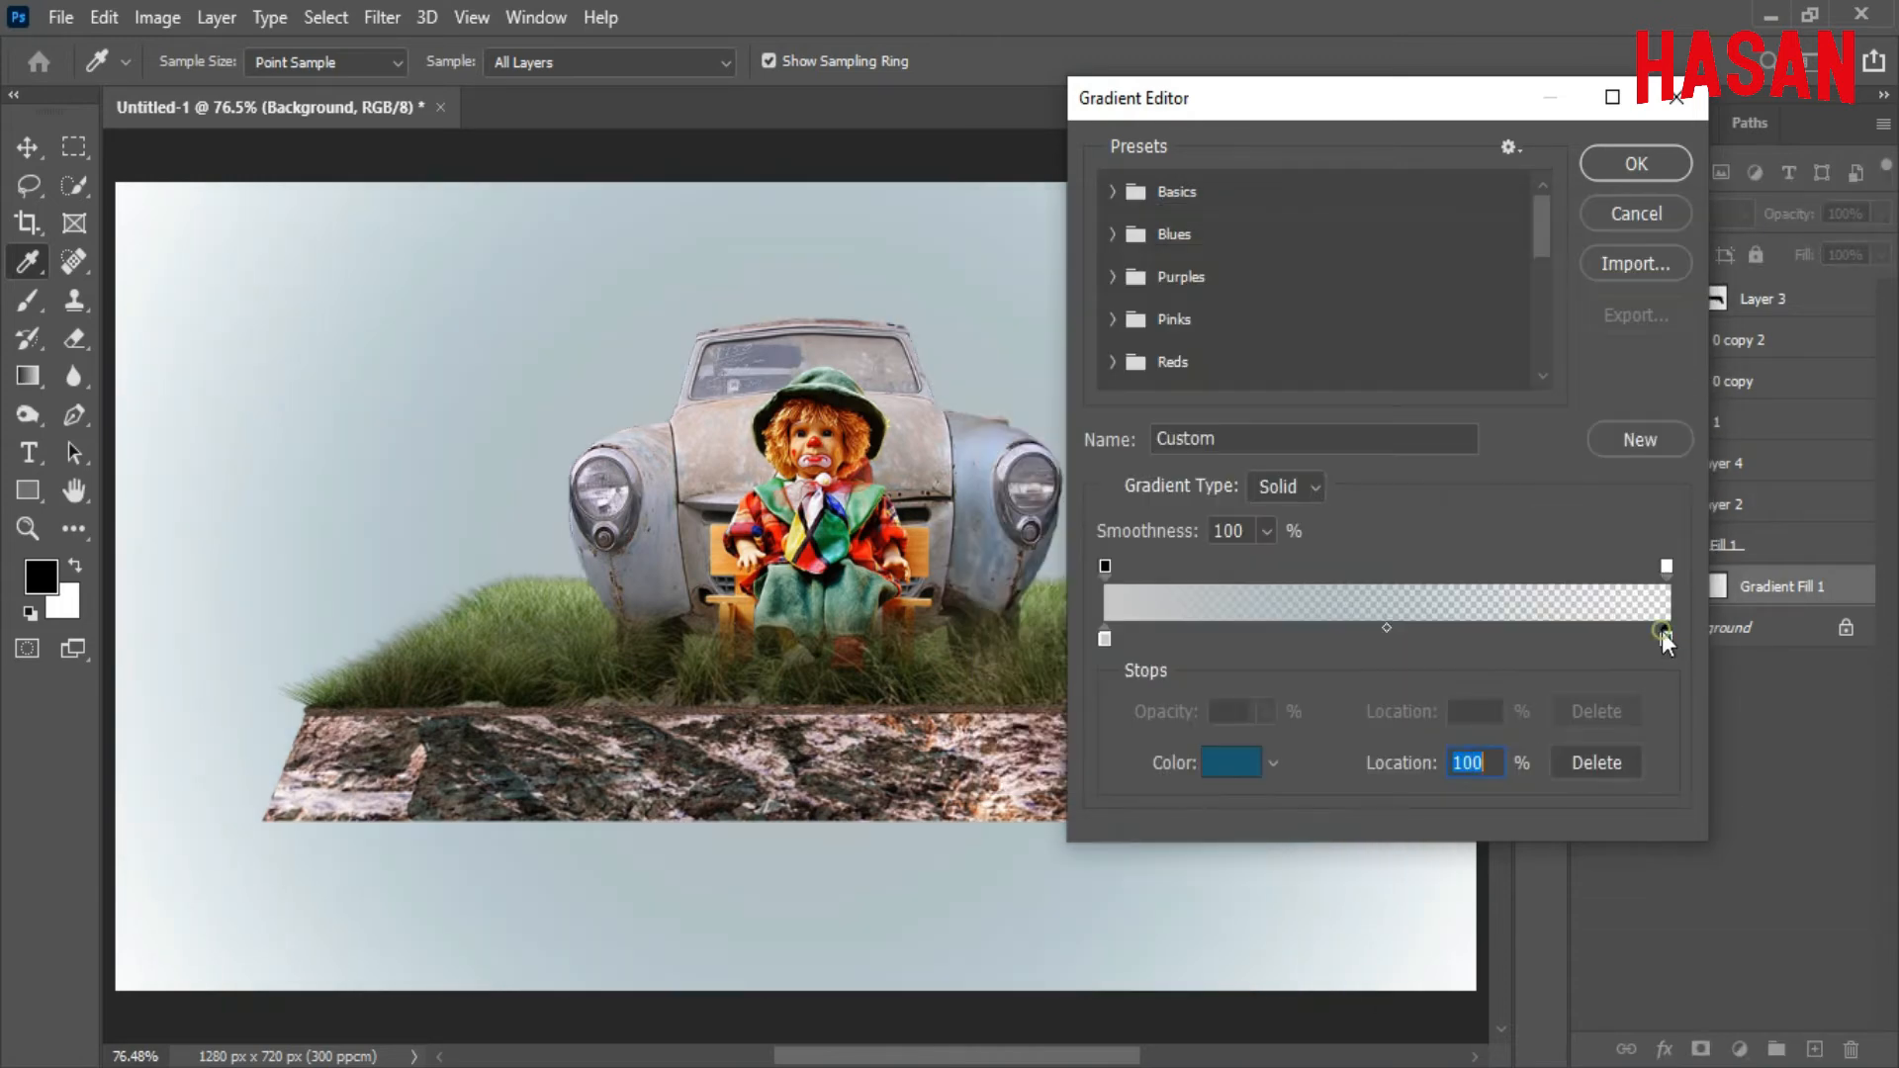
pyautogui.doubleClick(1665, 639)
pyautogui.click(1324, 341)
pyautogui.click(1629, 287)
# Apply the first Basics gradient preset with a bright blue end stop, and set its start stop to light grey.
pyautogui.click(1113, 192)
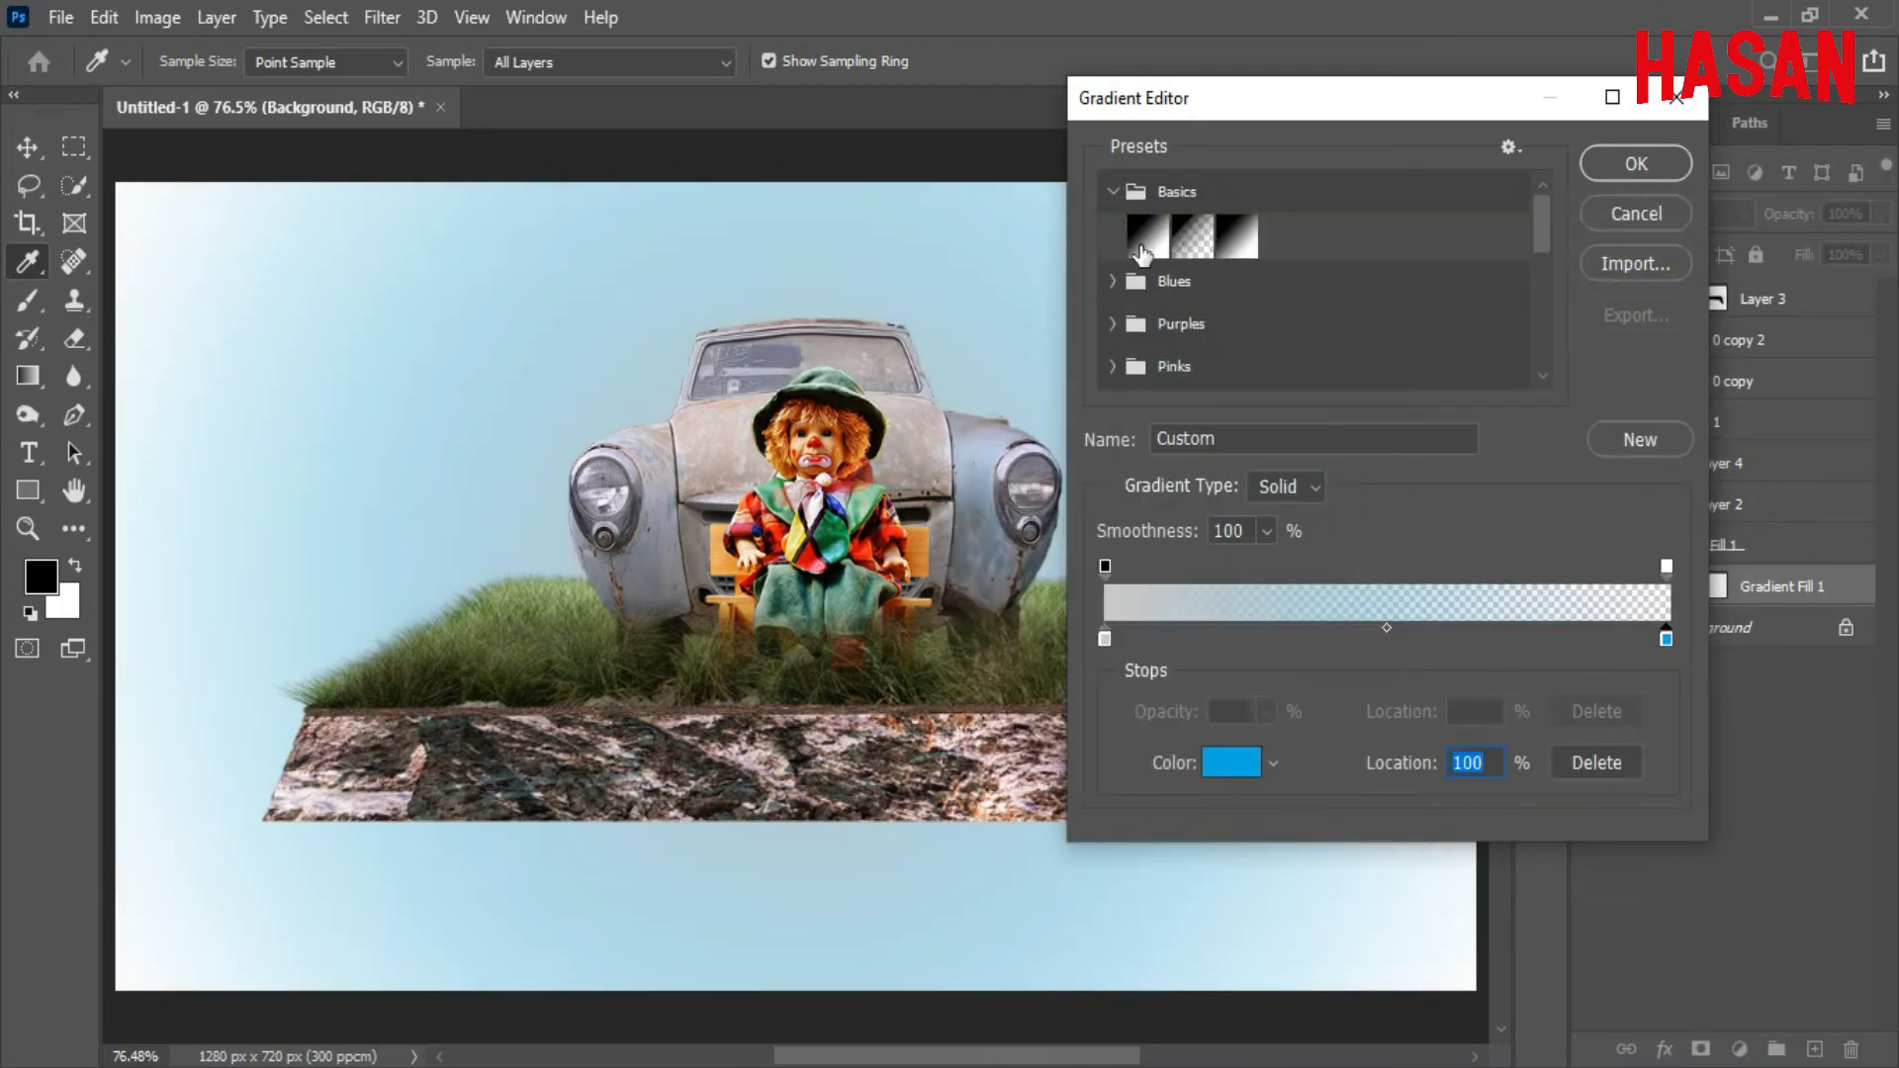
pyautogui.click(1147, 238)
pyautogui.click(1231, 763)
pyautogui.click(1622, 284)
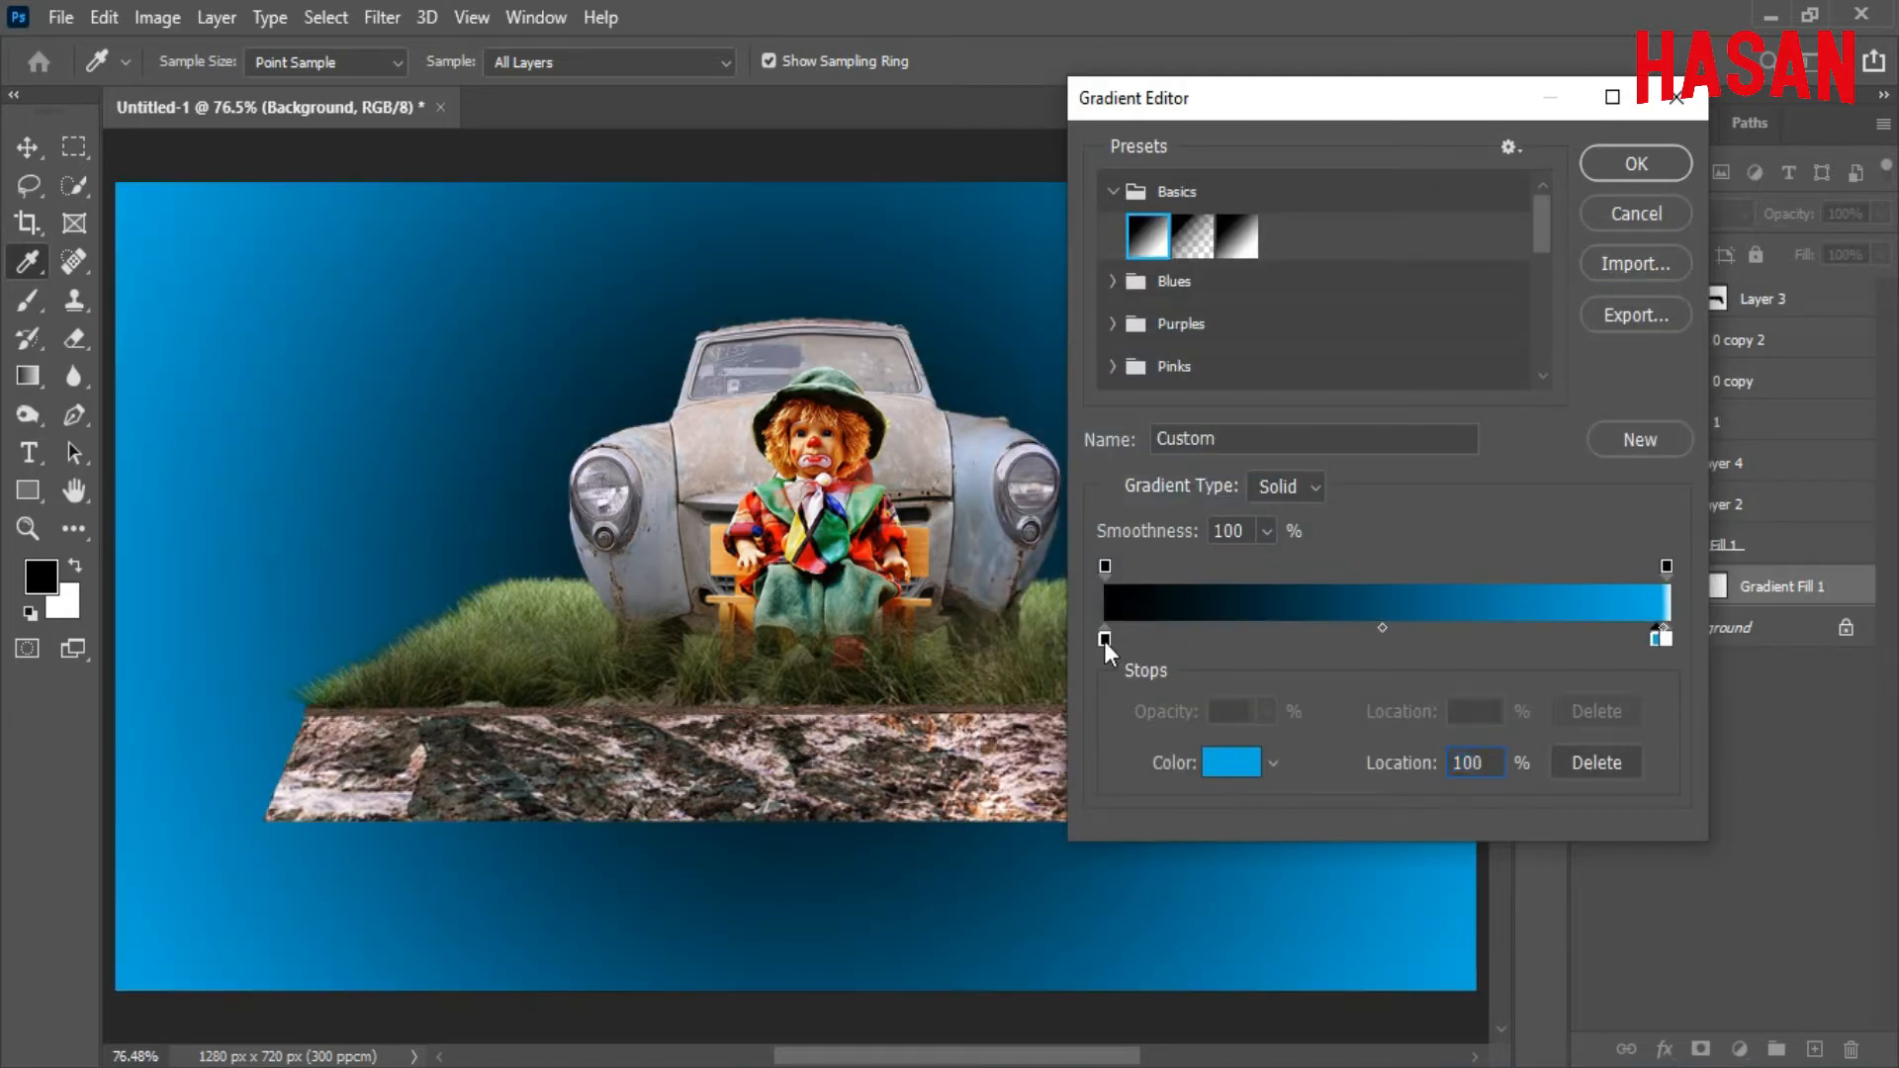
pyautogui.doubleClick(1105, 639)
pyautogui.click(990, 399)
pyautogui.click(1639, 282)
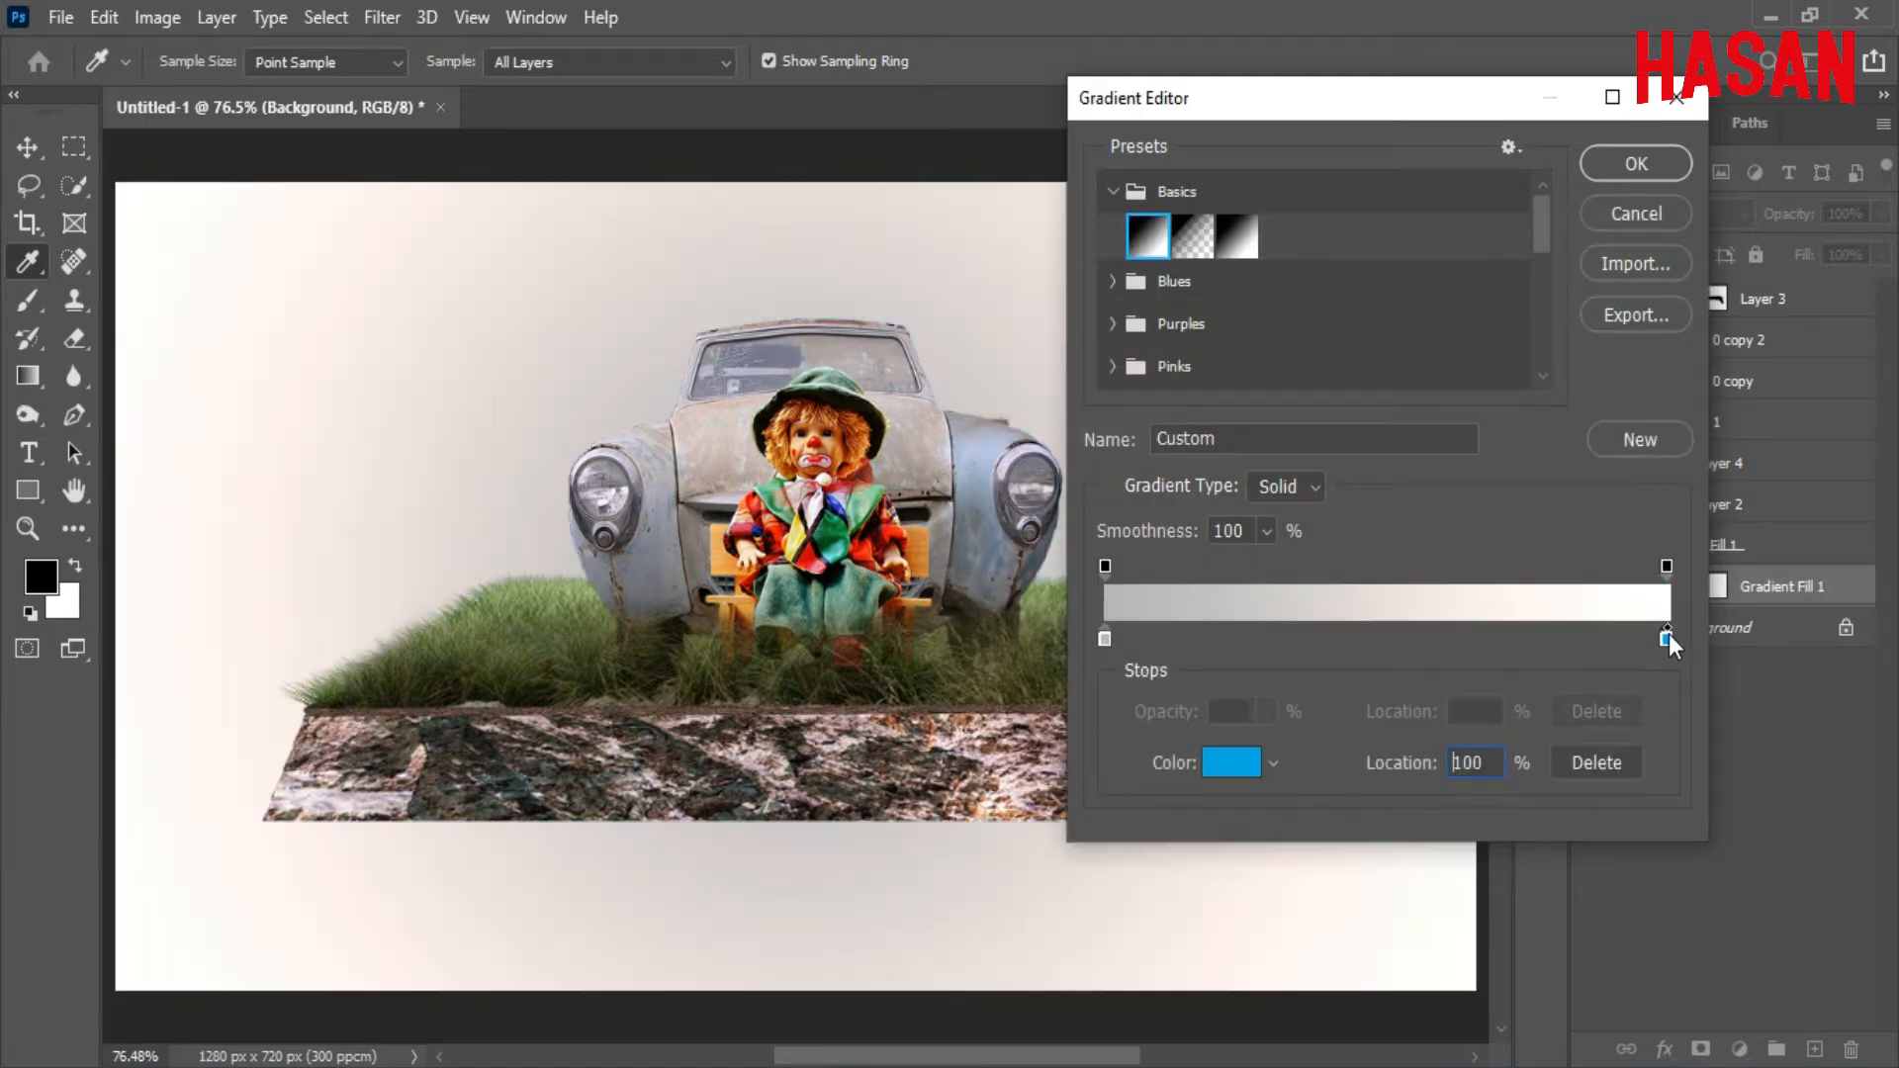
# Set the gradient's end colour stop to dark blue #0d566e and accept the gradient fill.
pyautogui.doubleClick(1657, 638)
pyautogui.moveTo(1303, 528); pyautogui.dragTo(1301, 505)
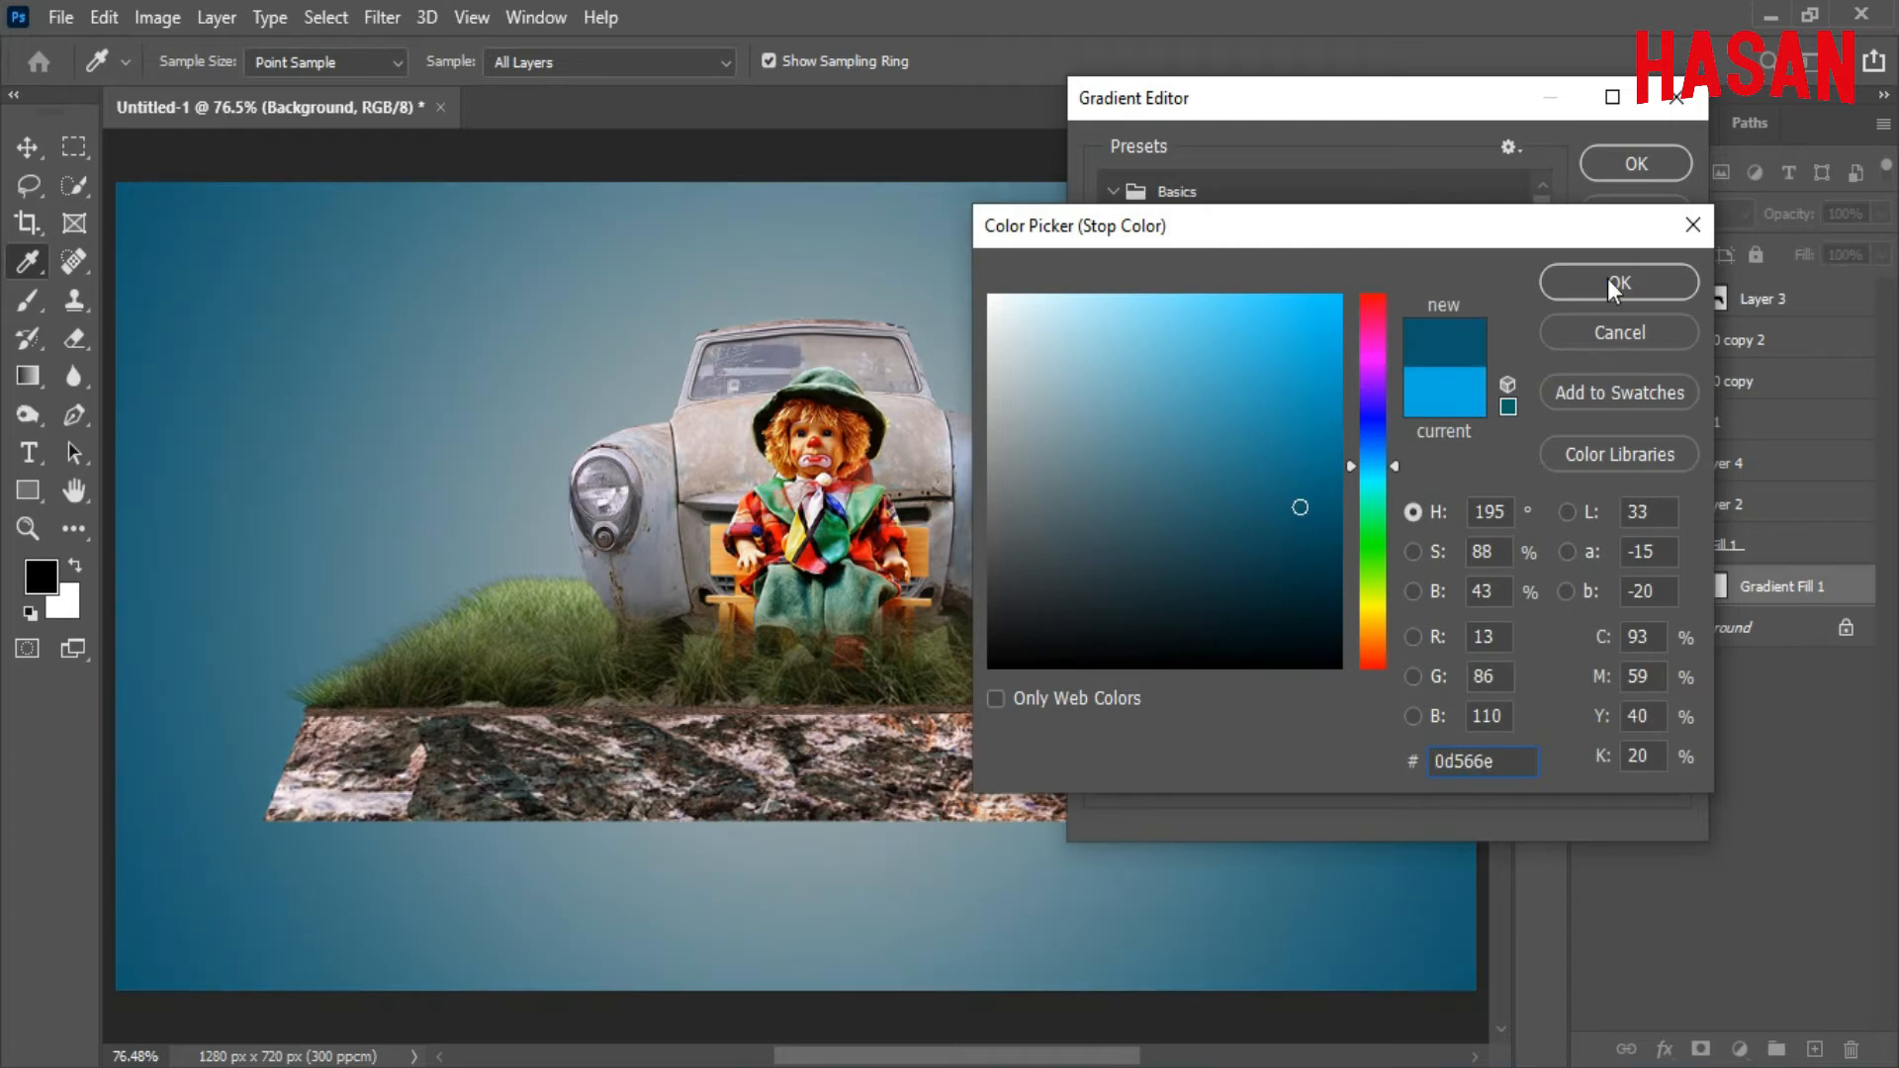
pyautogui.click(1606, 277)
pyautogui.press('Return')
pyautogui.click(1644, 293)
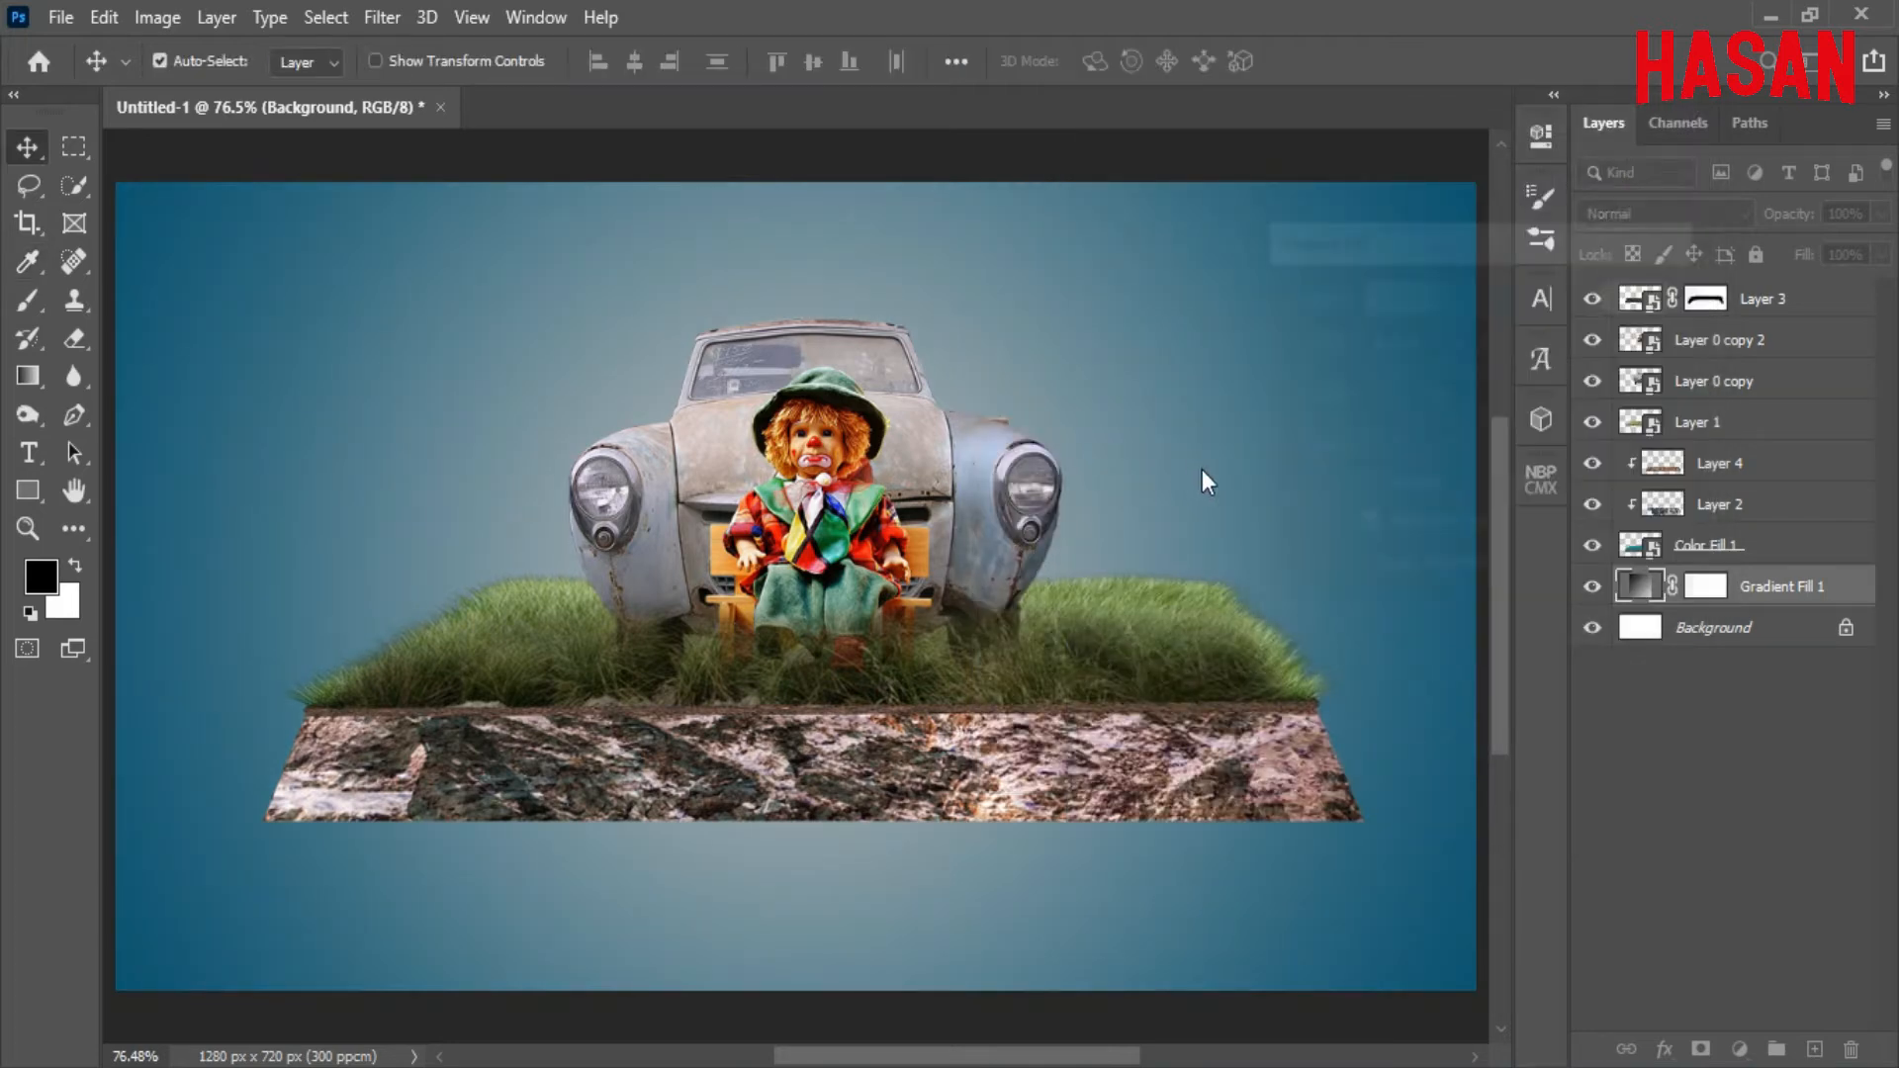
# Reopen Gradient Fill 1 for editing and darken its start colour stop to a deeper grey.
pyautogui.doubleClick(1637, 588)
pyautogui.click(1436, 294)
pyautogui.moveTo(1311, 104); pyautogui.dragTo(1536, 86)
pyautogui.doubleClick(1329, 621)
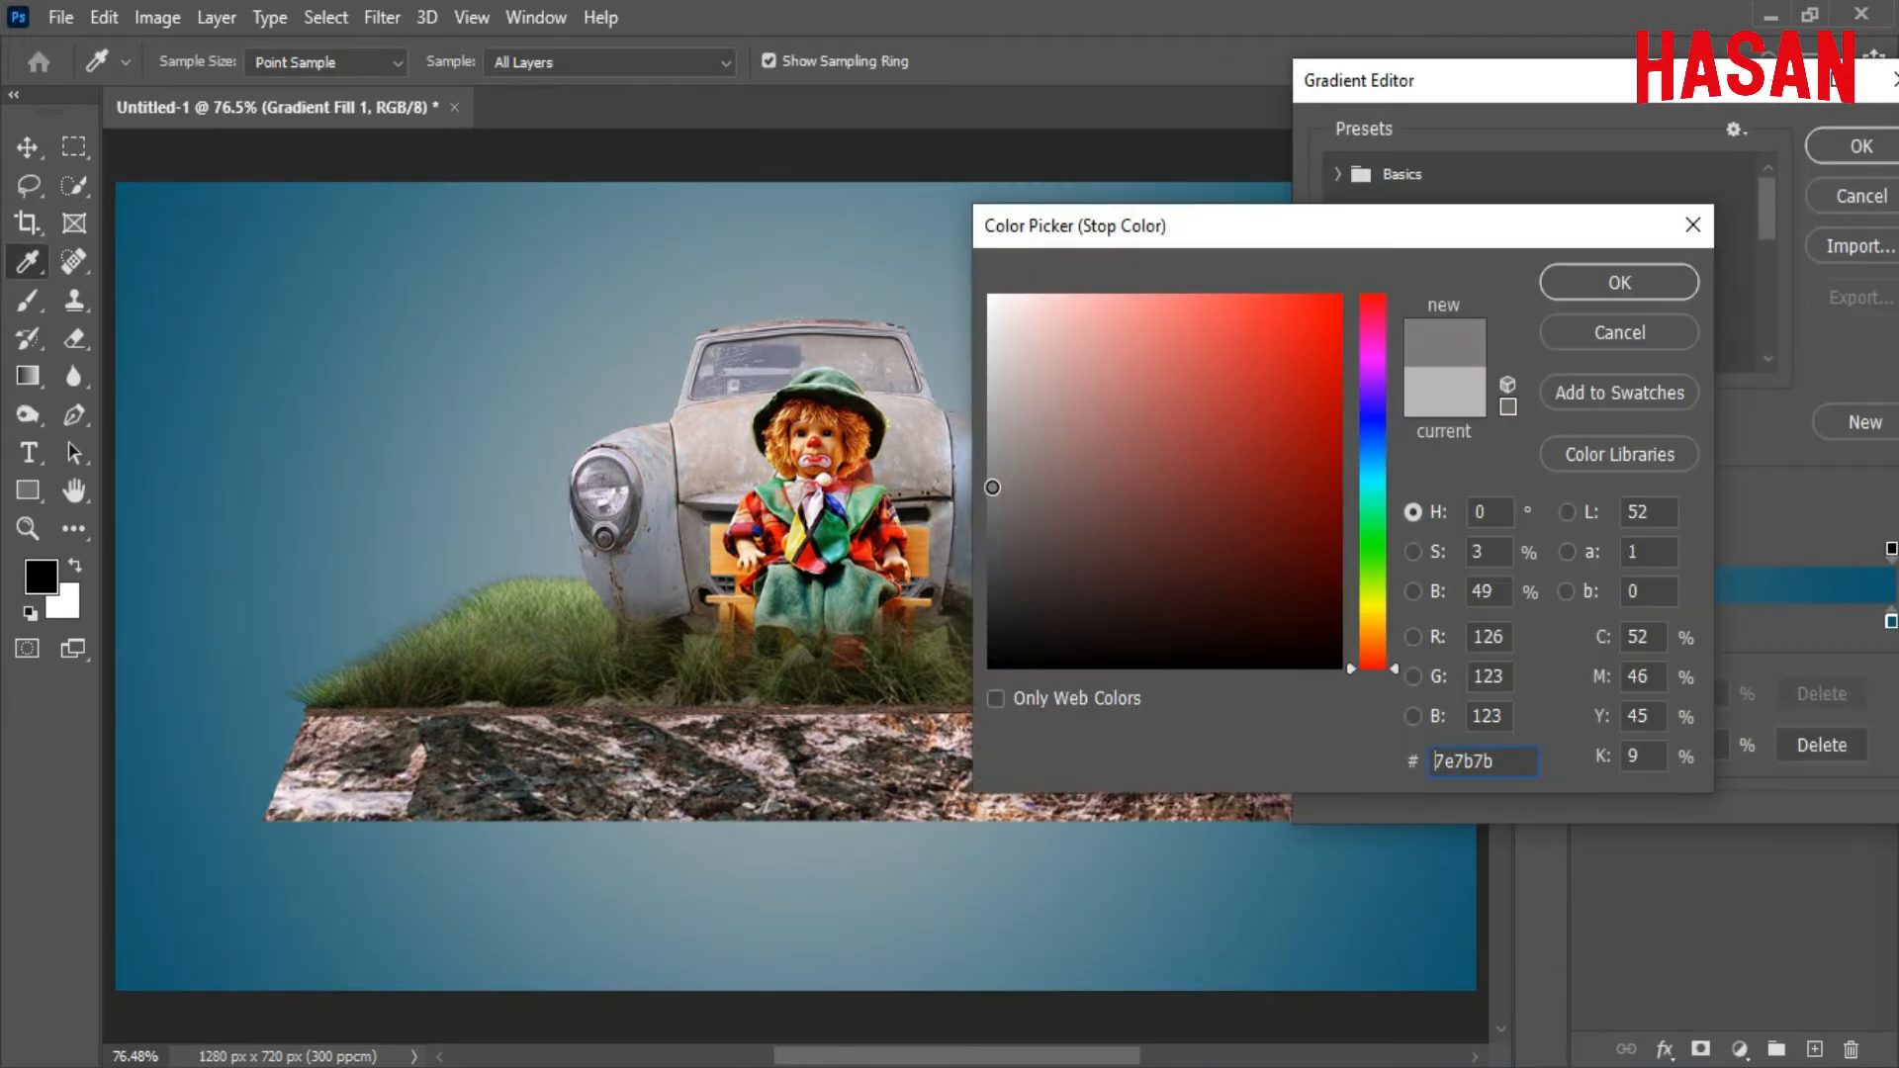
pyautogui.click(992, 527)
pyautogui.click(1579, 285)
# Brighten the gradient's end colour stop to a stronger blue and accept the gradient fill.
pyautogui.doubleClick(1606, 623)
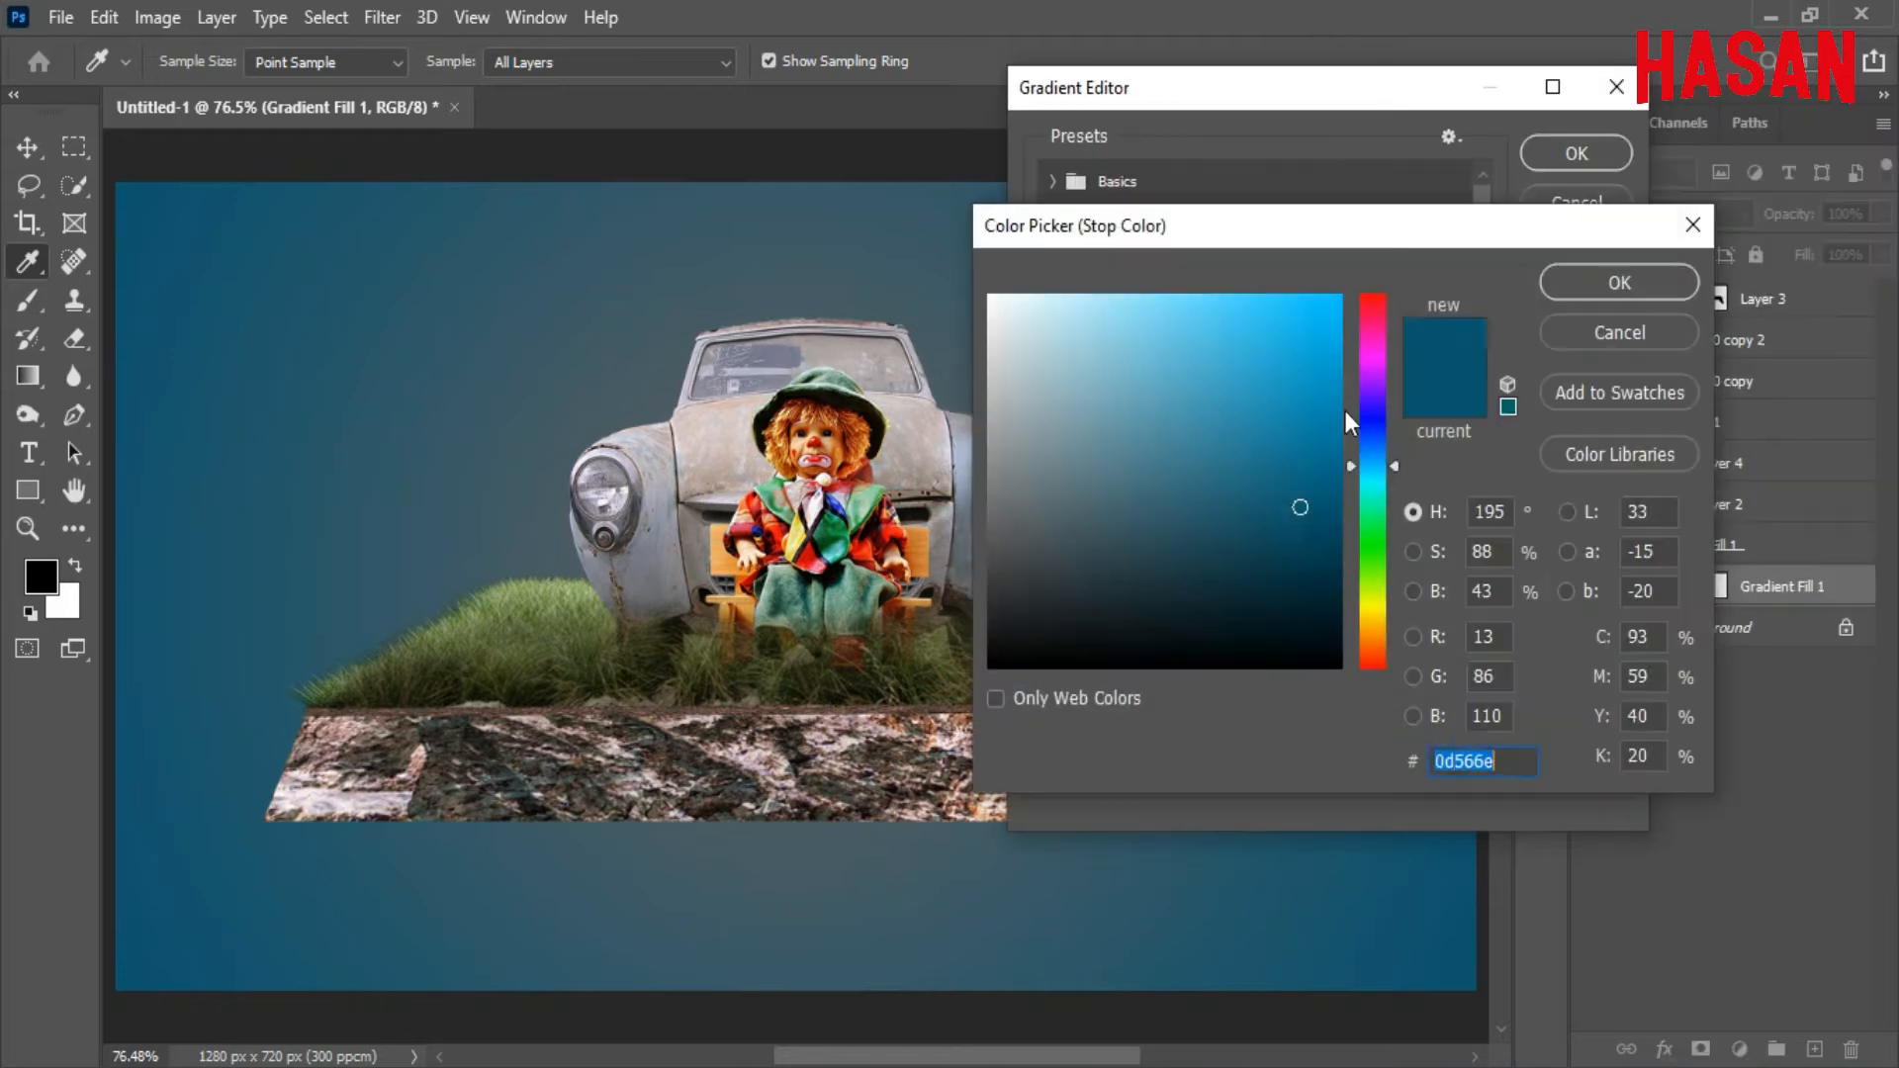
pyautogui.moveTo(1340, 411)
pyautogui.mouseDown()
pyautogui.moveTo(1301, 382)
pyautogui.moveTo(1319, 412)
pyautogui.mouseUp()
pyautogui.click(1619, 281)
pyautogui.click(1577, 152)
pyautogui.click(1641, 294)
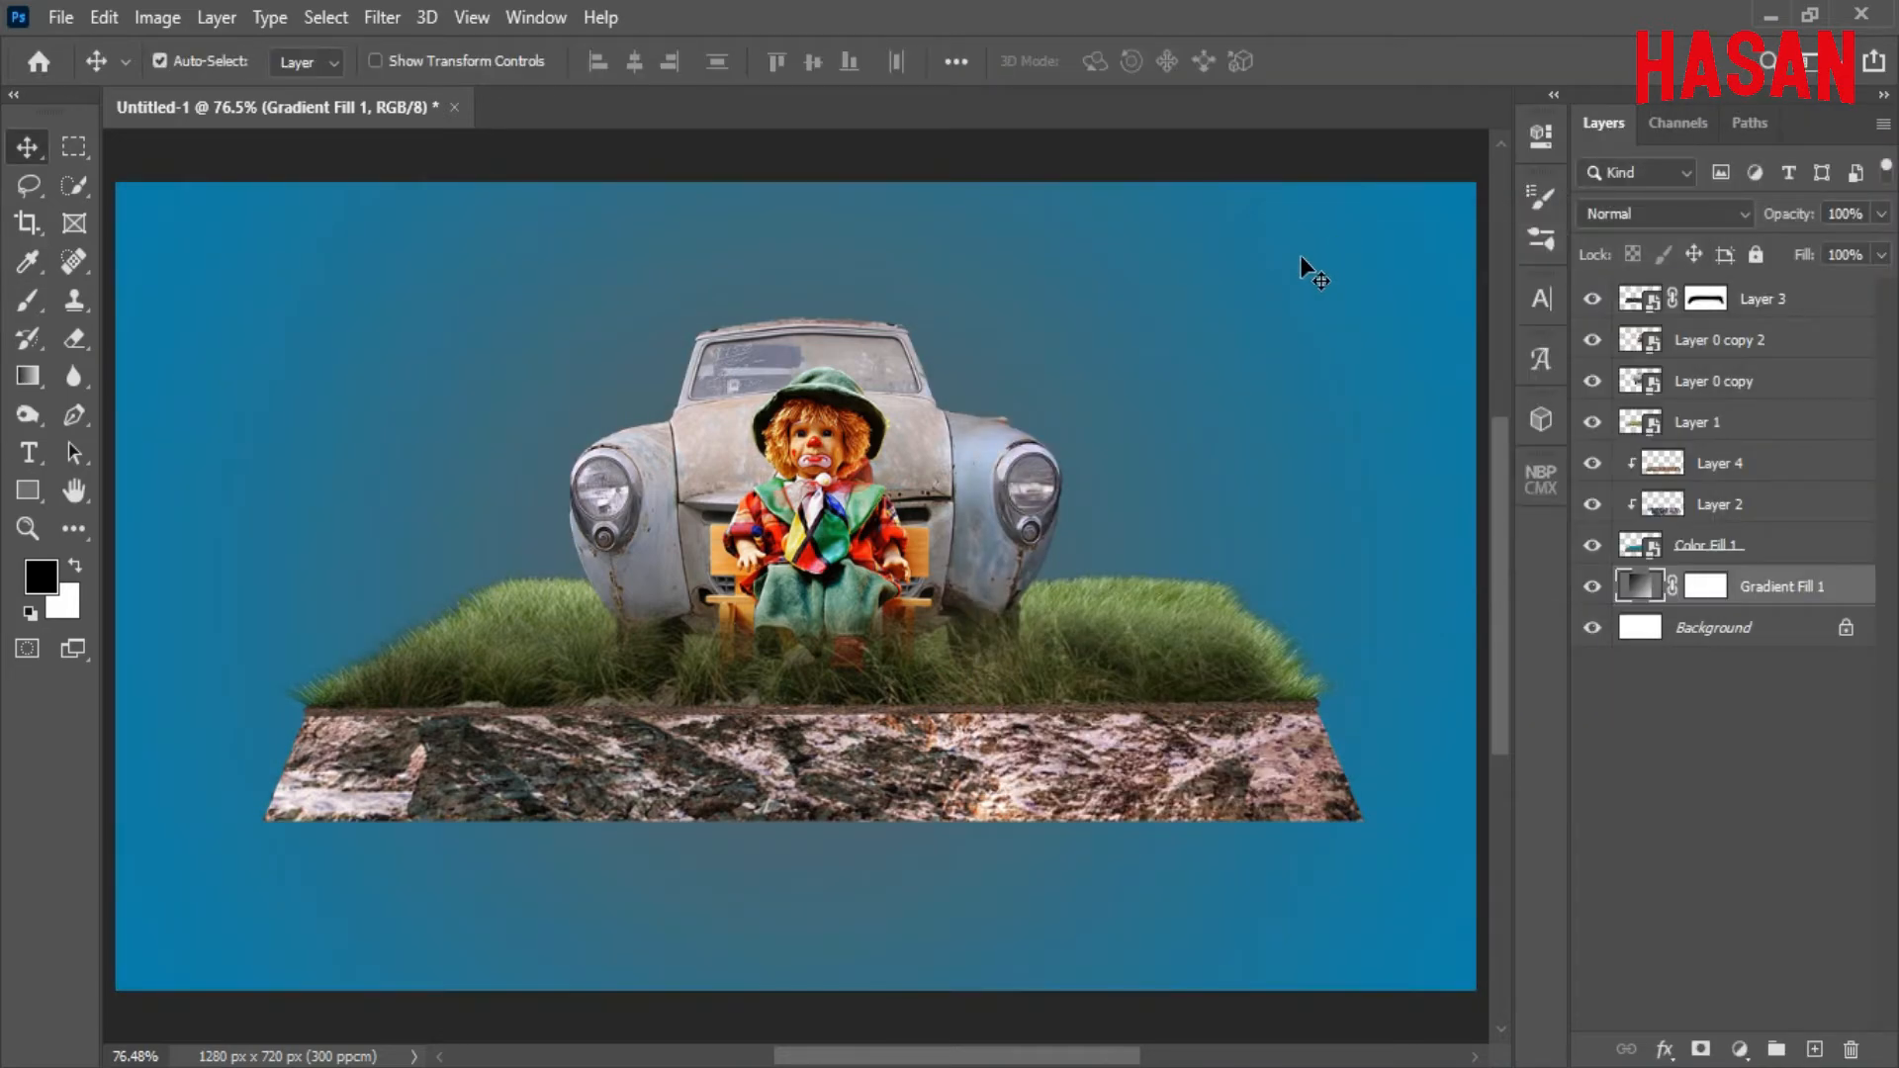
# Bring the orange lens flare from its own document in above the car layer and put the source window away.
pyautogui.click(1780, 388)
pyautogui.click(1592, 380)
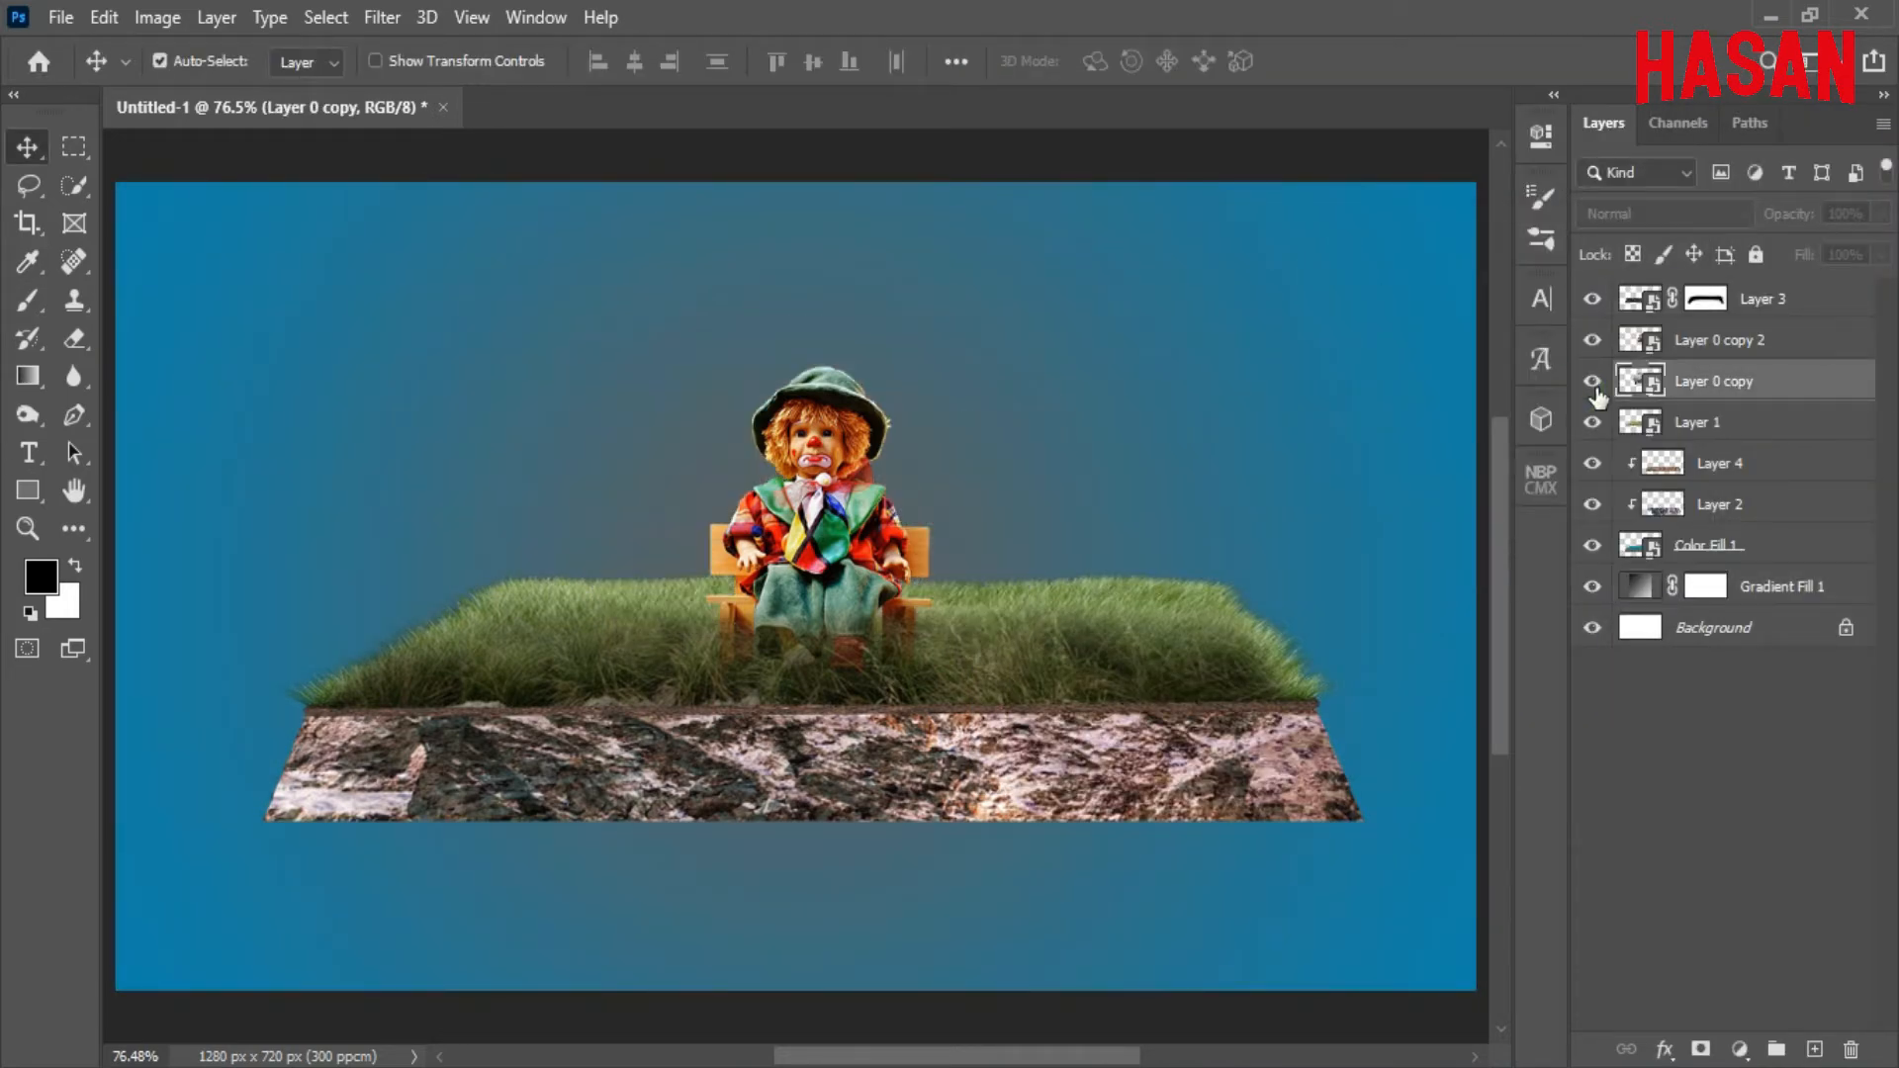
pyautogui.click(1592, 381)
pyautogui.moveTo(947, 1053)
pyautogui.click(540, 984)
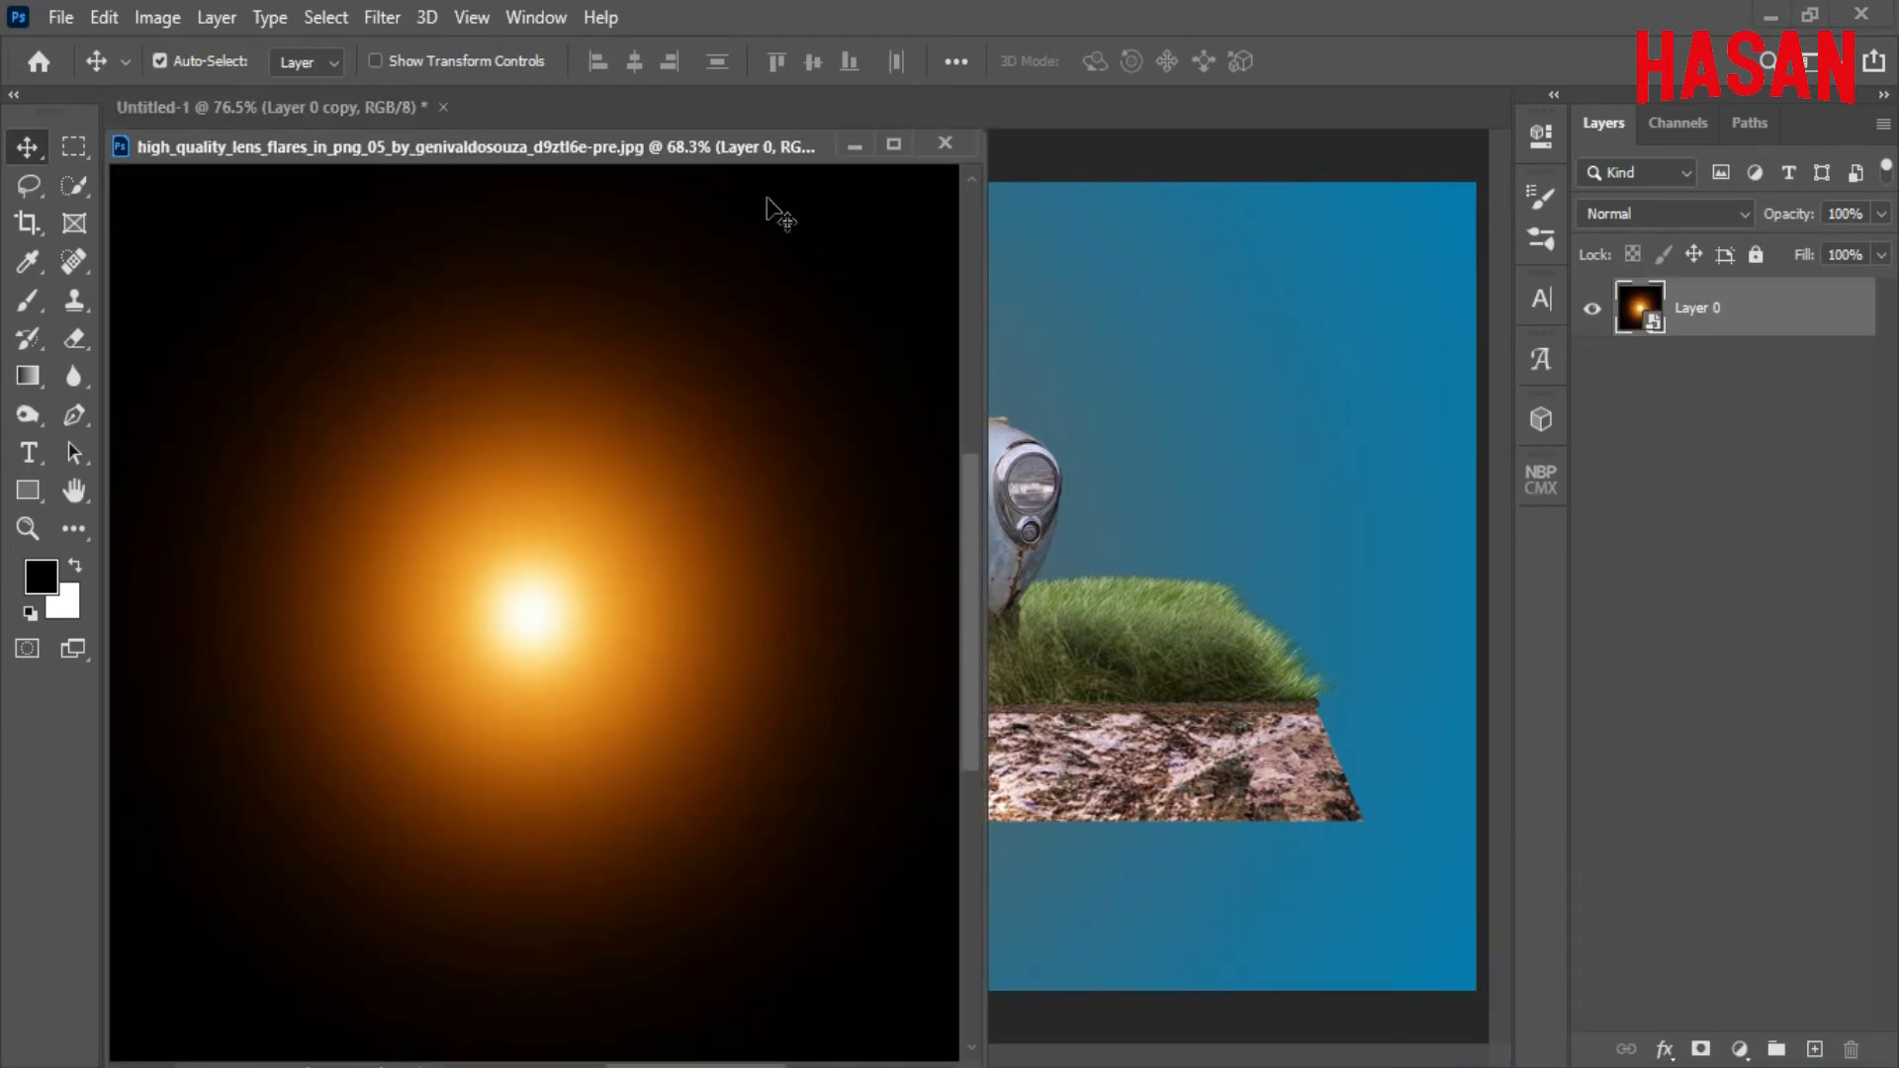
pyautogui.moveTo(762, 143); pyautogui.dragTo(1483, 74)
pyautogui.moveTo(1583, 543); pyautogui.dragTo(791, 545)
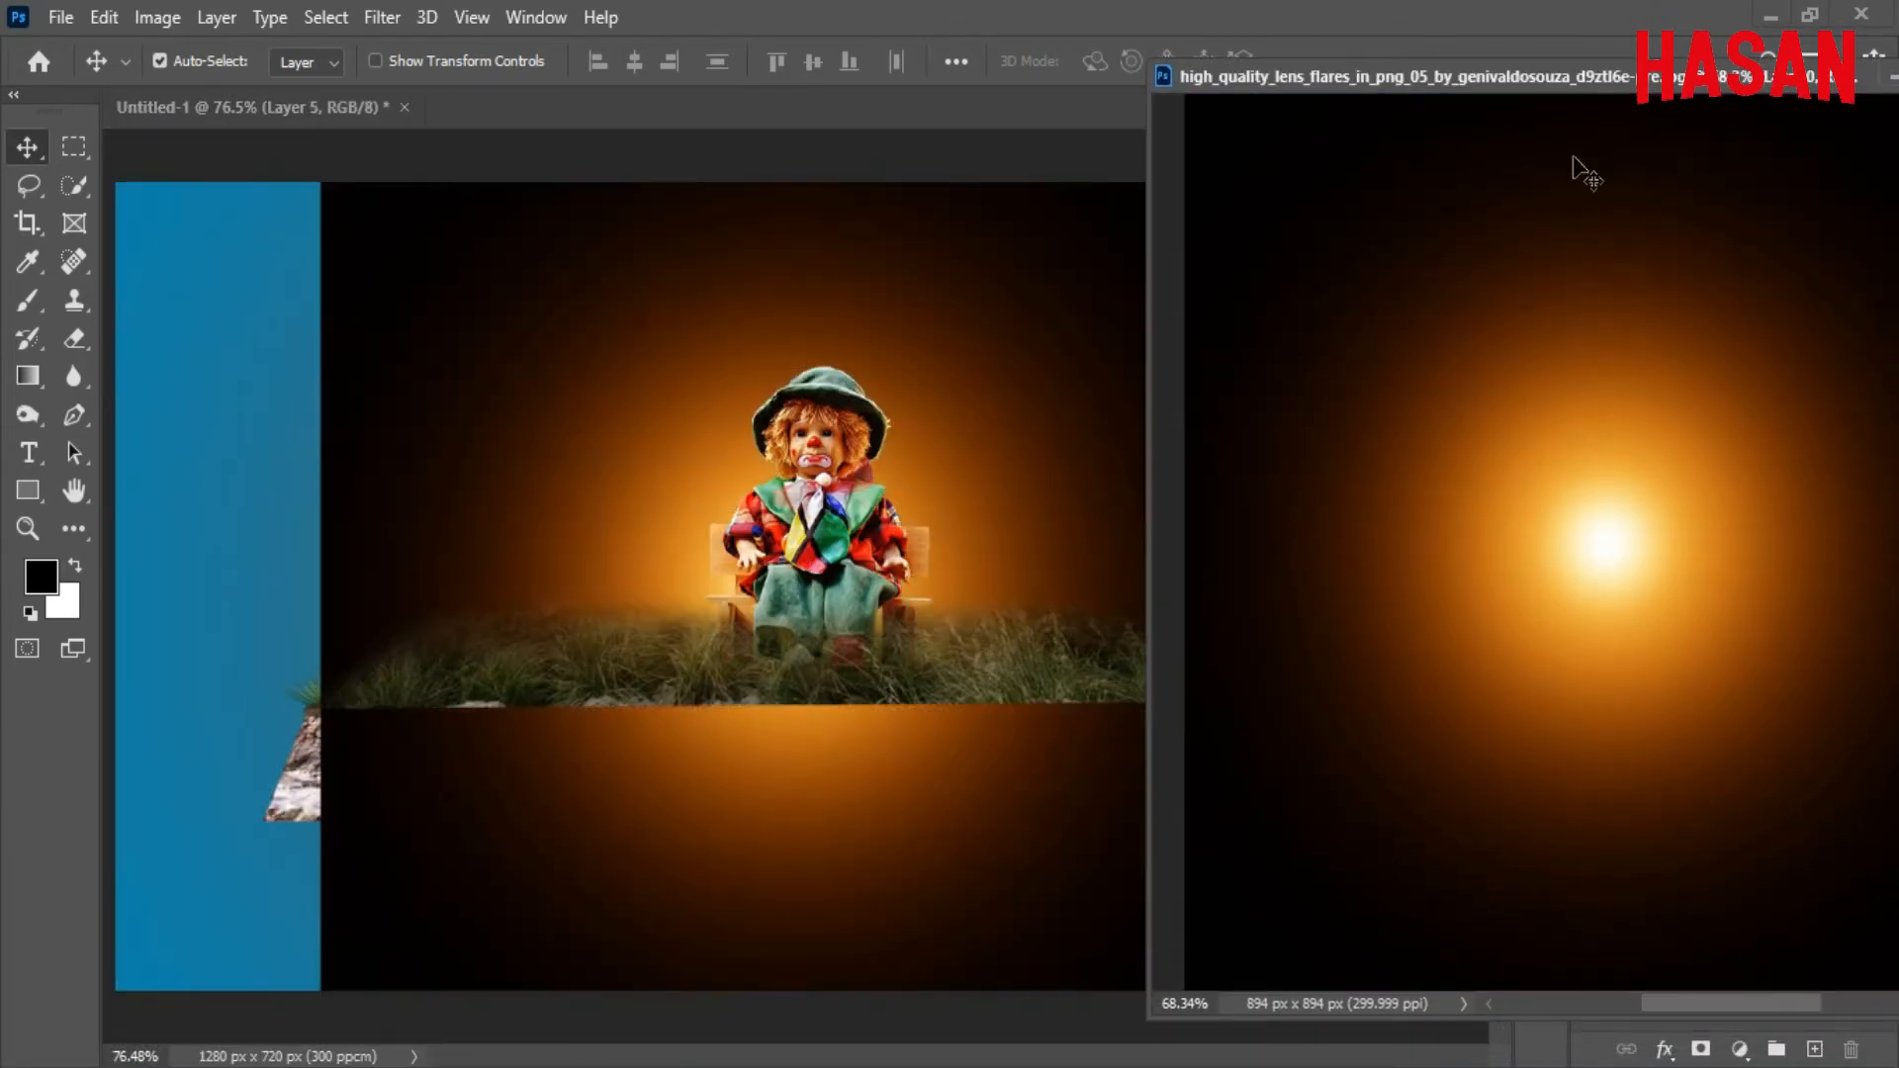
pyautogui.moveTo(1649, 75); pyautogui.dragTo(1315, 67)
pyautogui.click(1567, 68)
# Set the lens flare layer's blend mode to Screen, scale it to about 19%, and centre it on the car's right-hand headlight.
pyautogui.click(1731, 218)
pyautogui.click(1622, 460)
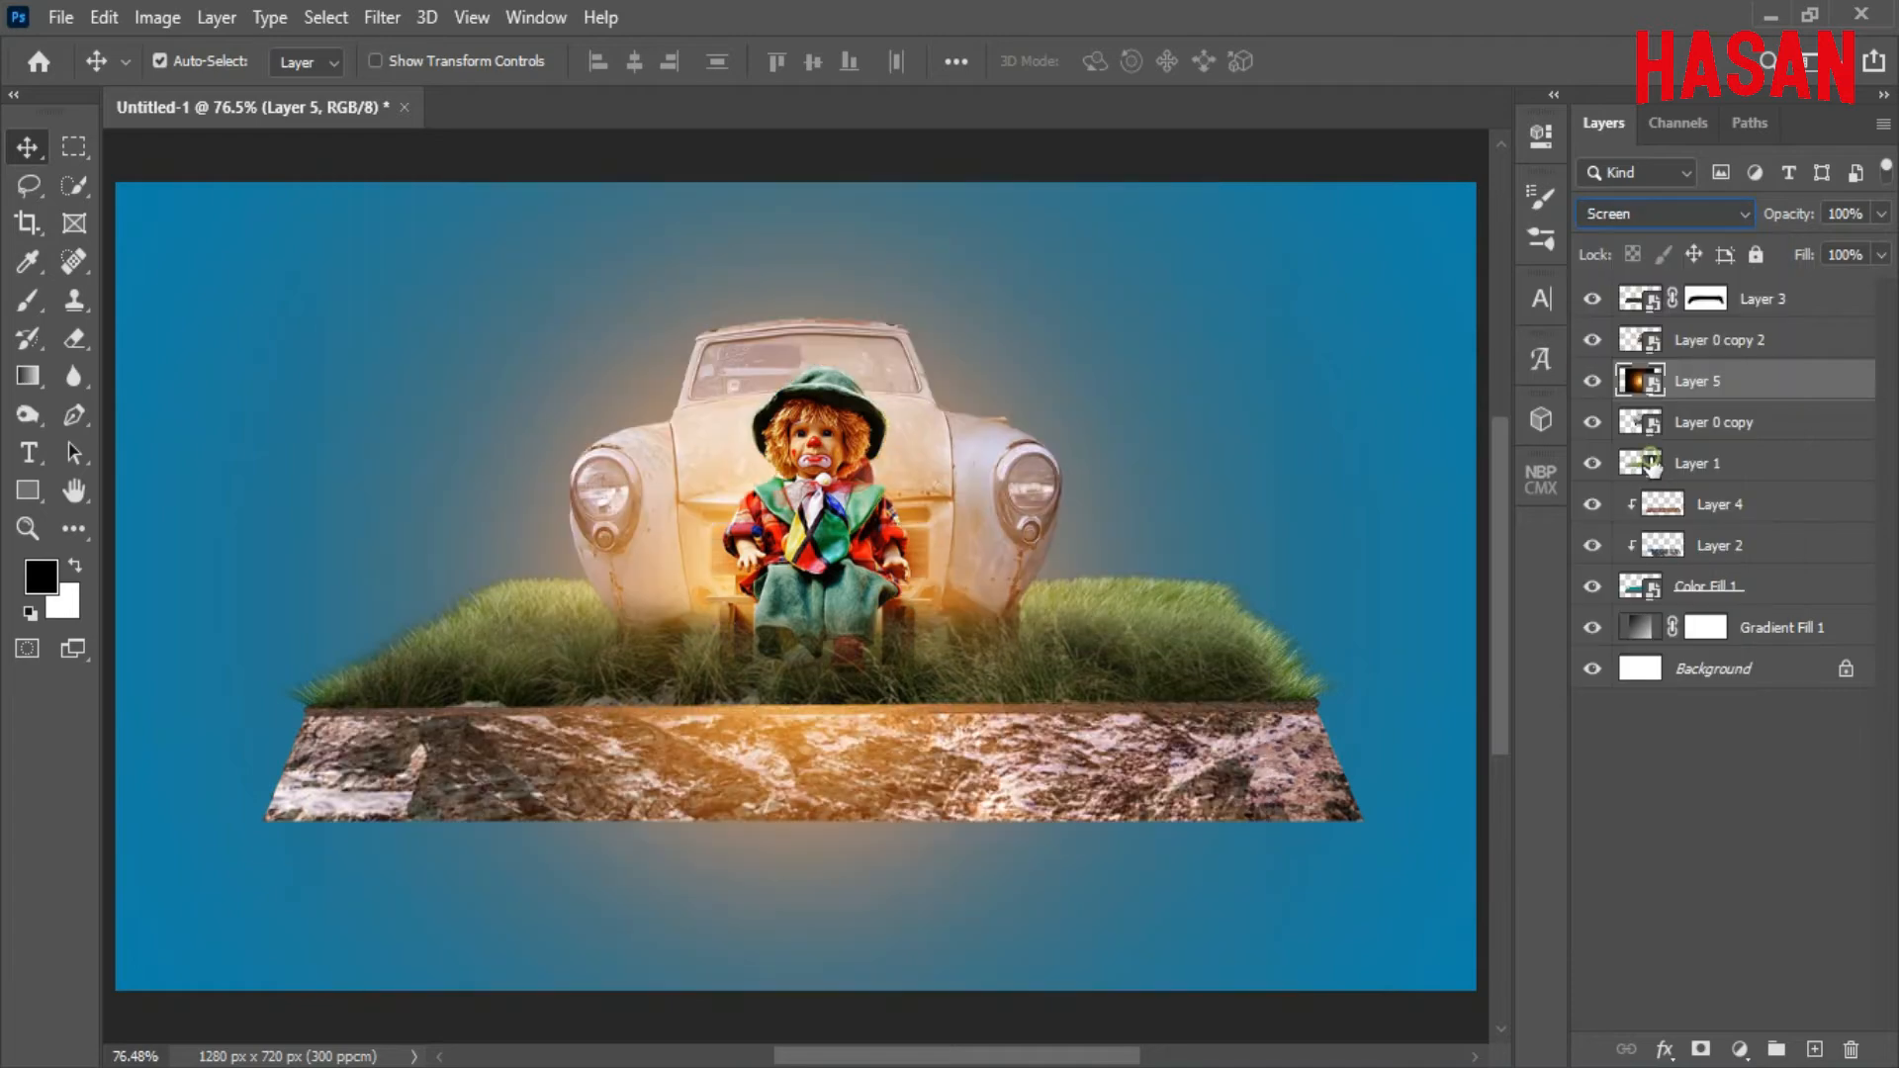
pyautogui.hotkey('ctrl', 't')
pyautogui.moveTo(839, 581); pyautogui.dragTo(1065, 496)
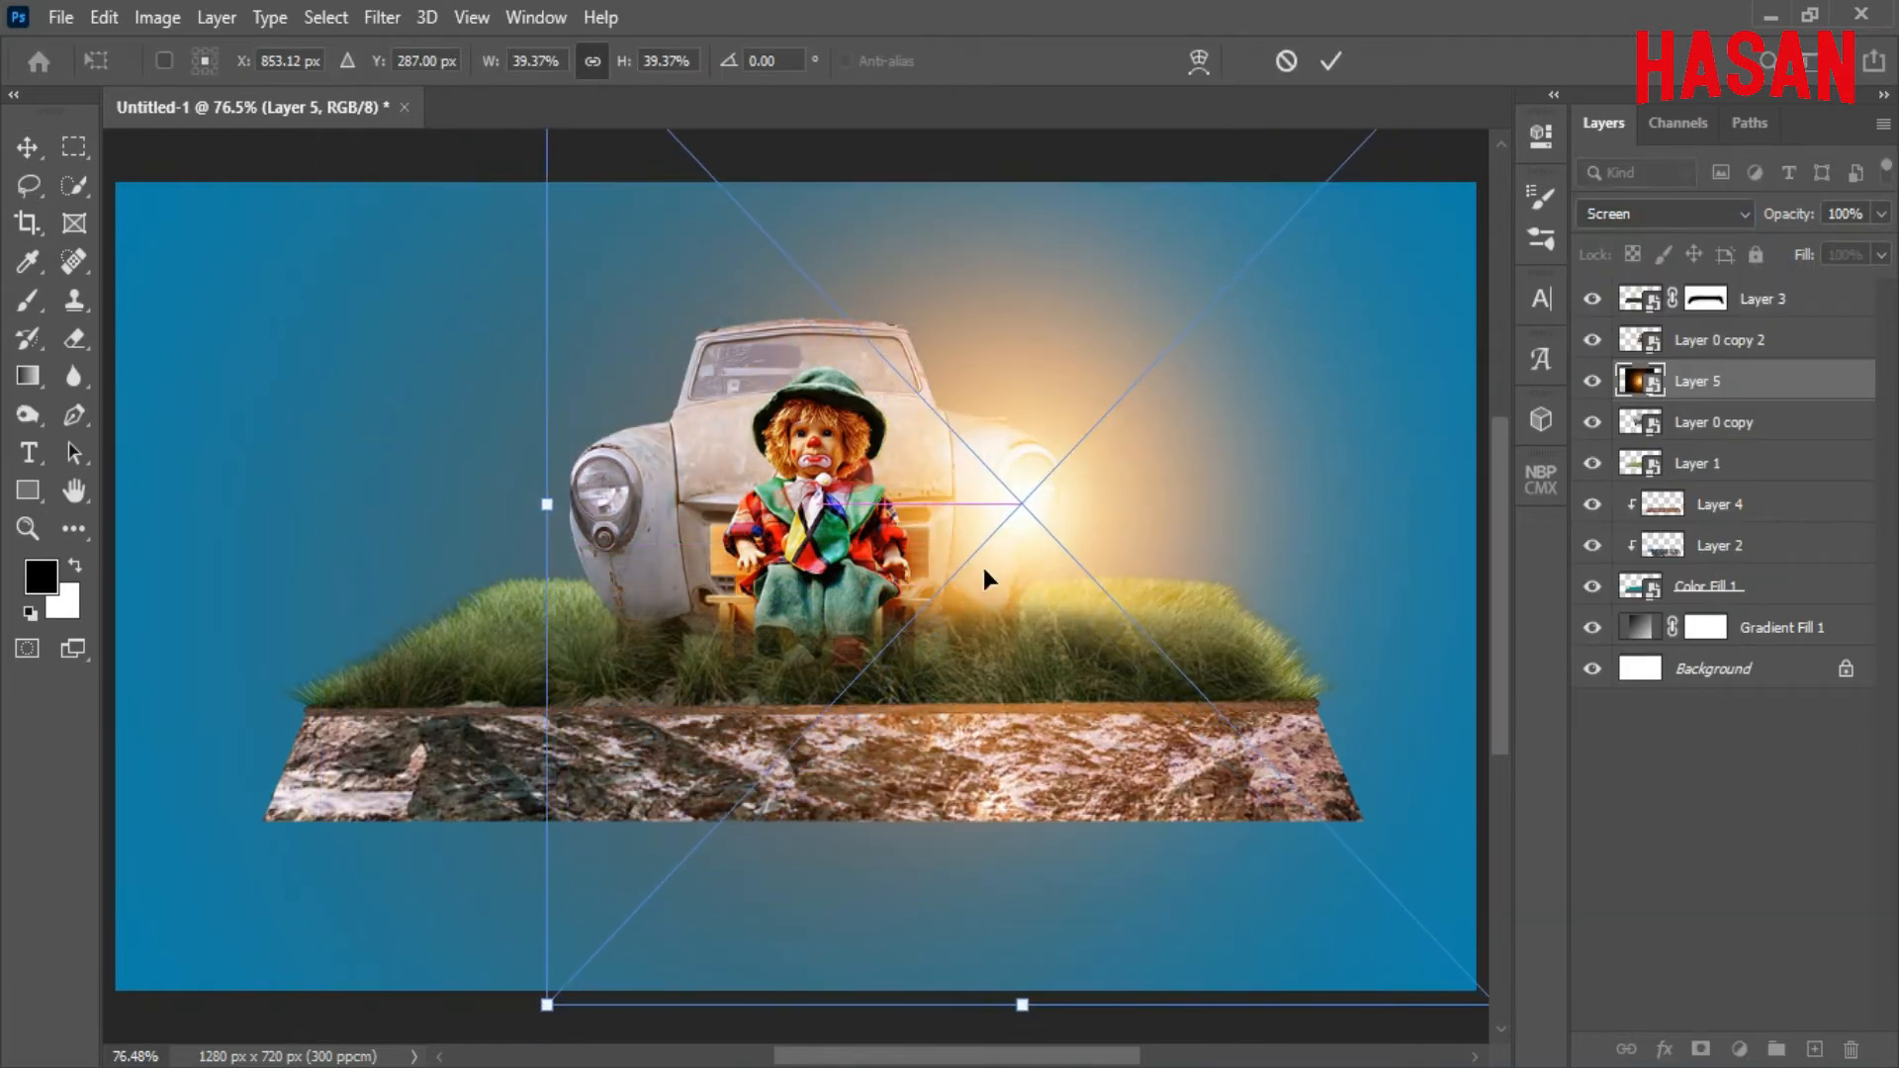
pyautogui.hotkey('ctrl', '-')
pyautogui.moveTo(1406, 514); pyautogui.dragTo(1191, 515)
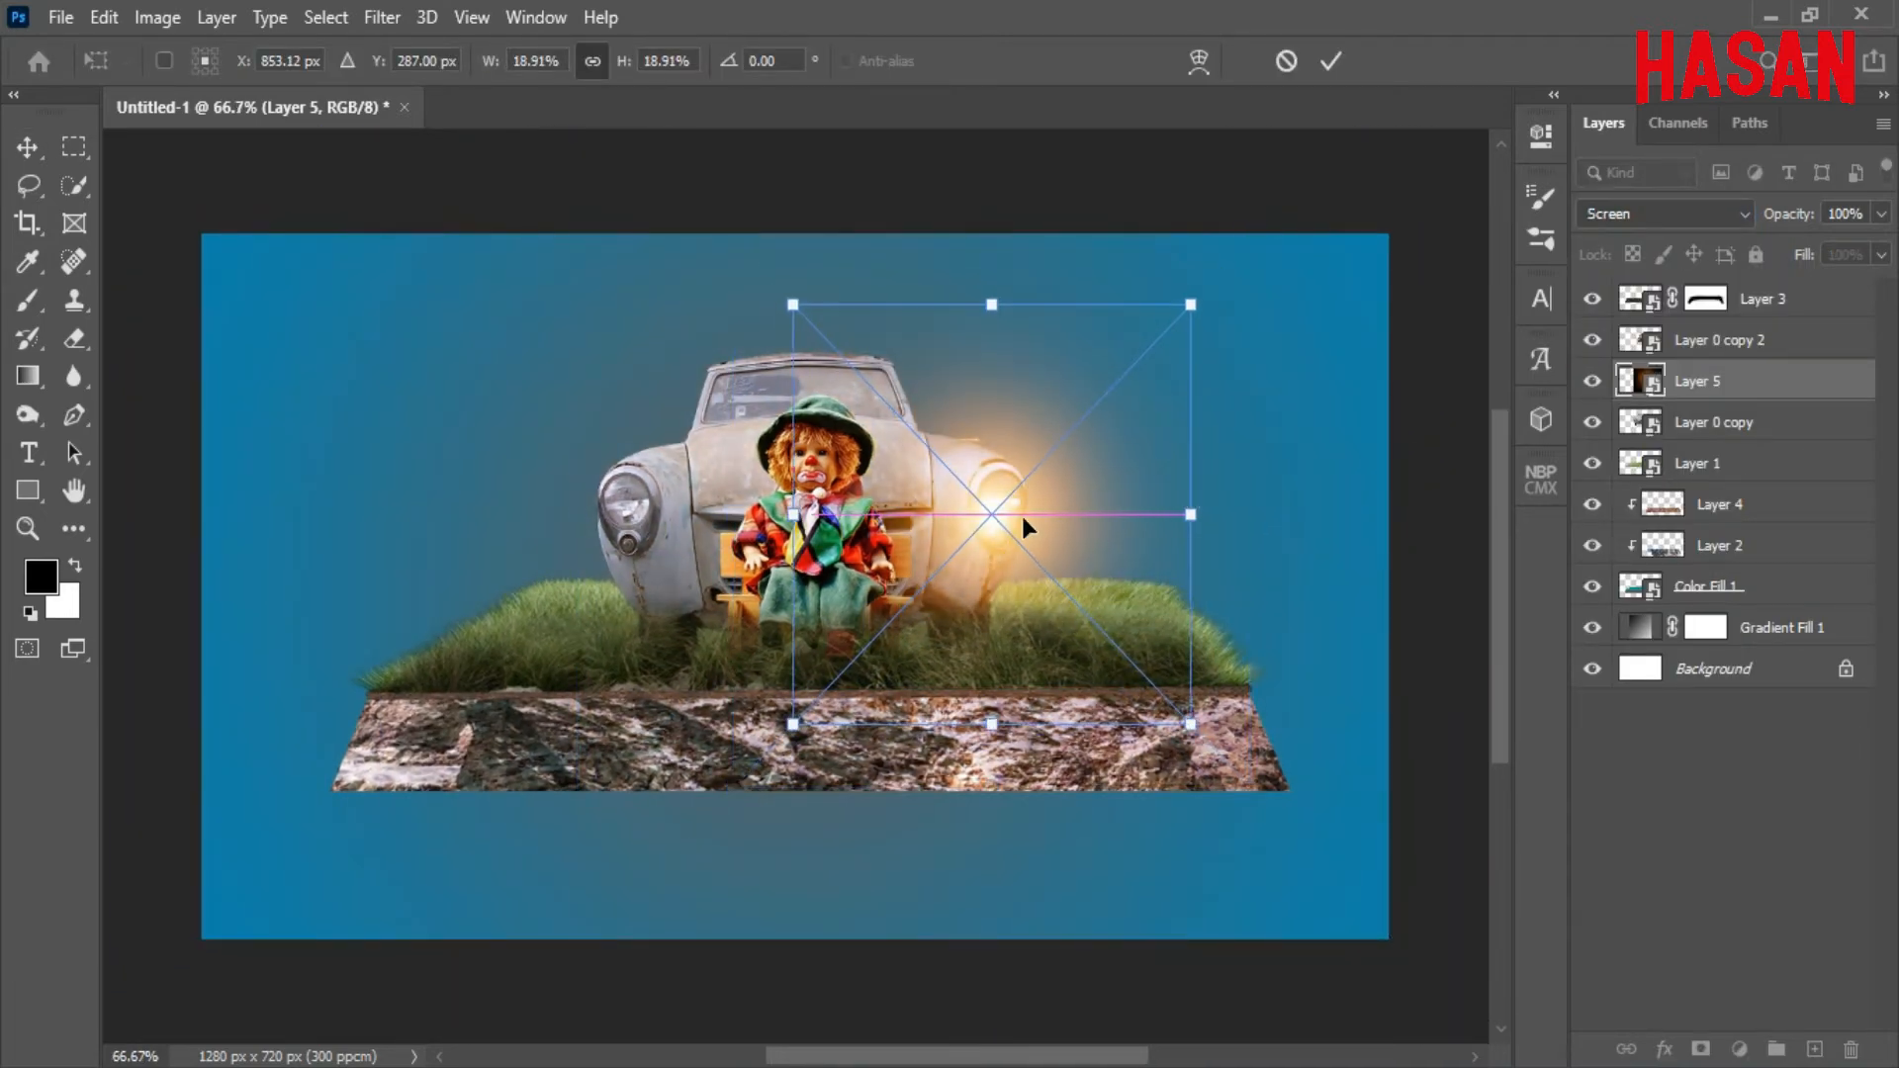
pyautogui.moveTo(1023, 516); pyautogui.dragTo(1000, 516)
pyautogui.click(1008, 499)
pyautogui.press('Return')
# Duplicate the lens flare layer and move the copy onto the car's left-hand headlight.
pyautogui.hotkey('ctrl', '-')
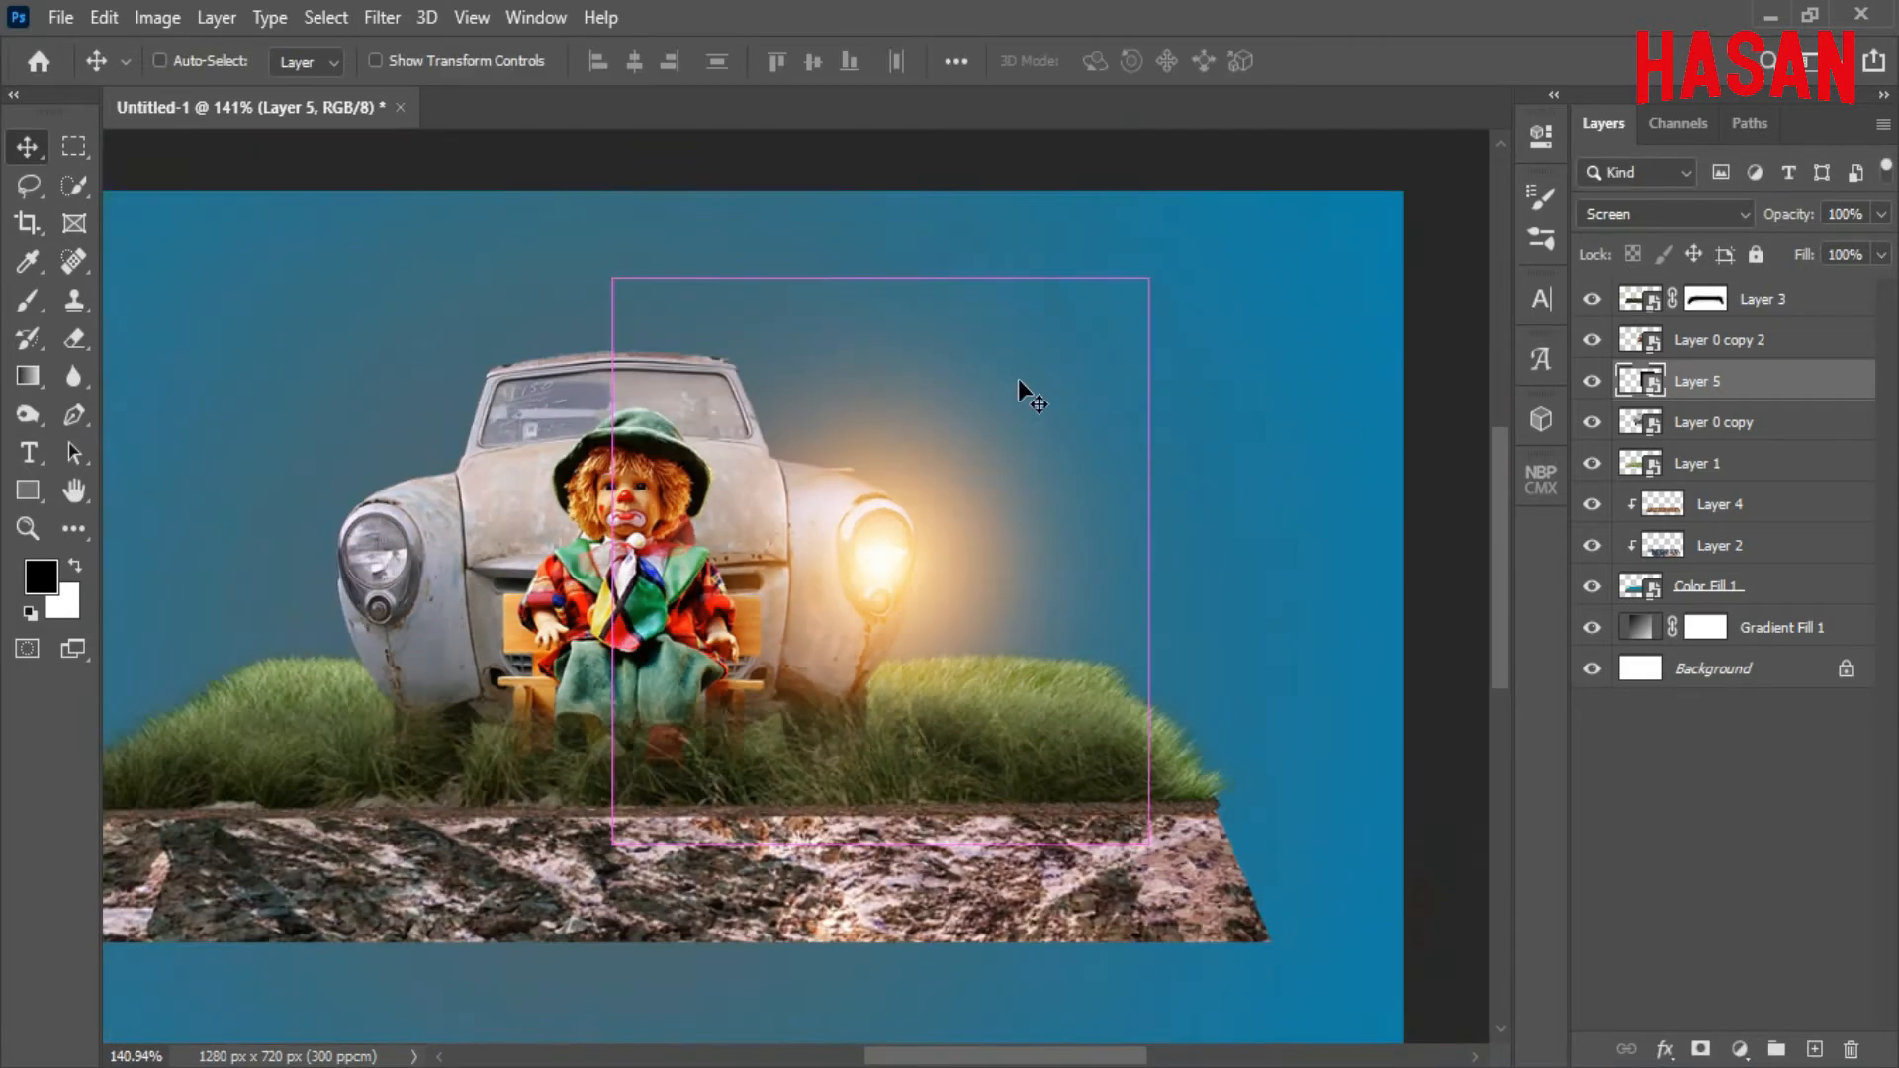
pyautogui.hotkey('ctrl', '-')
pyautogui.hotkey('ctrl', '+')
pyautogui.rightClick(1725, 381)
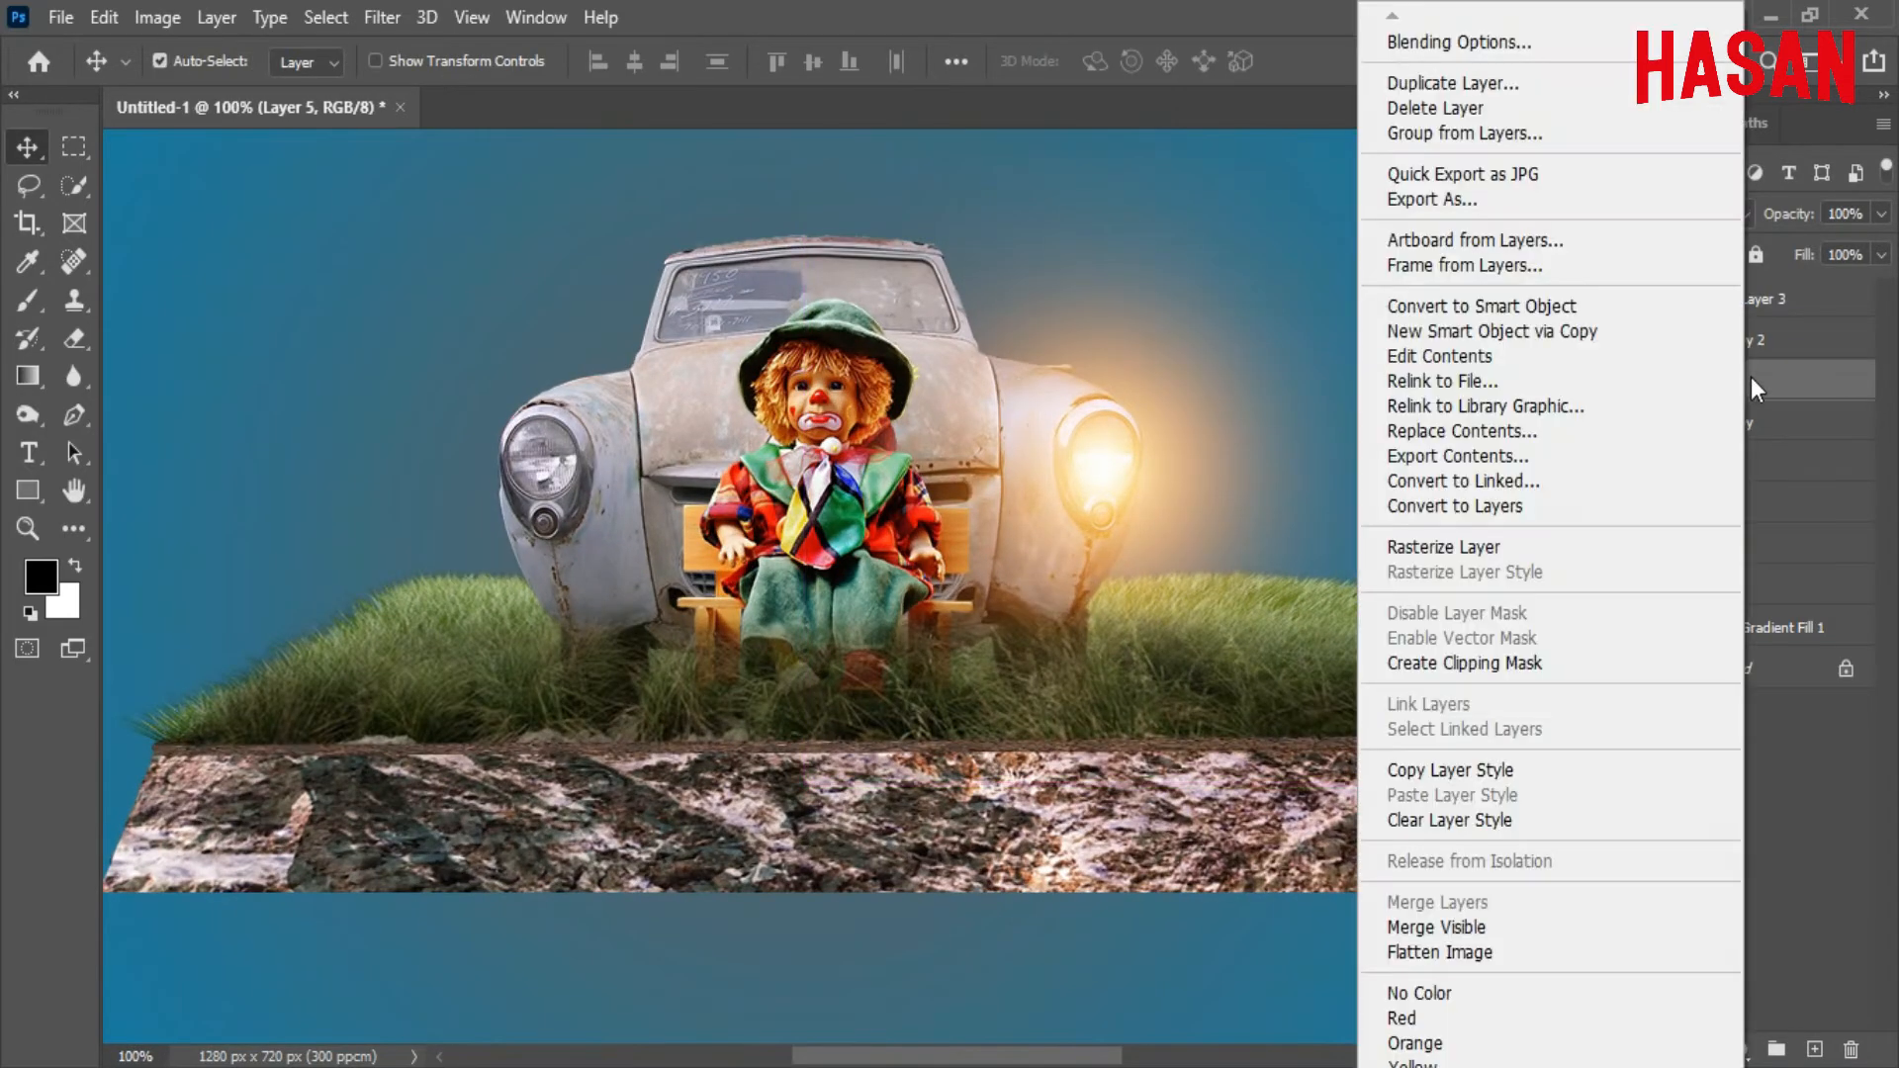
pyautogui.click(1444, 86)
pyautogui.click(1178, 281)
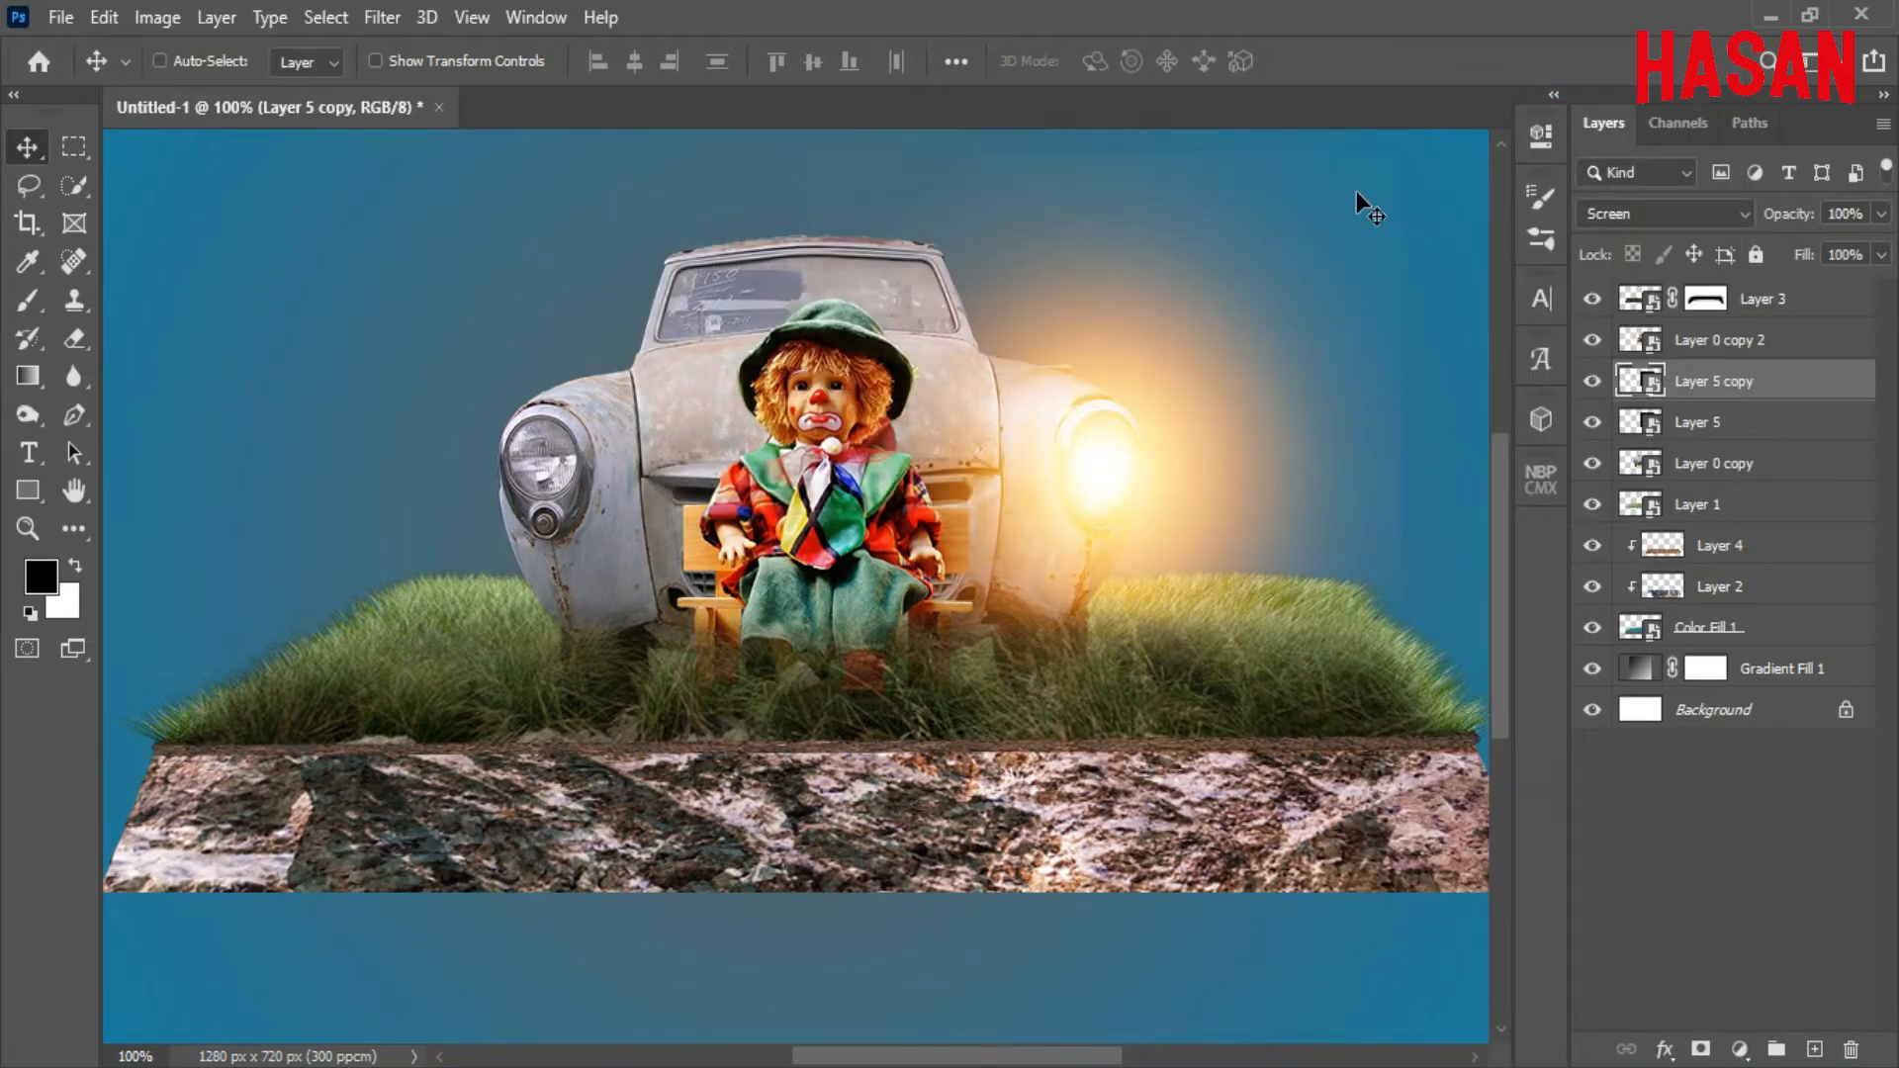
pyautogui.hotkey('ctrl', 't')
pyautogui.moveTo(1186, 386); pyautogui.dragTo(585, 466)
pyautogui.click(1329, 62)
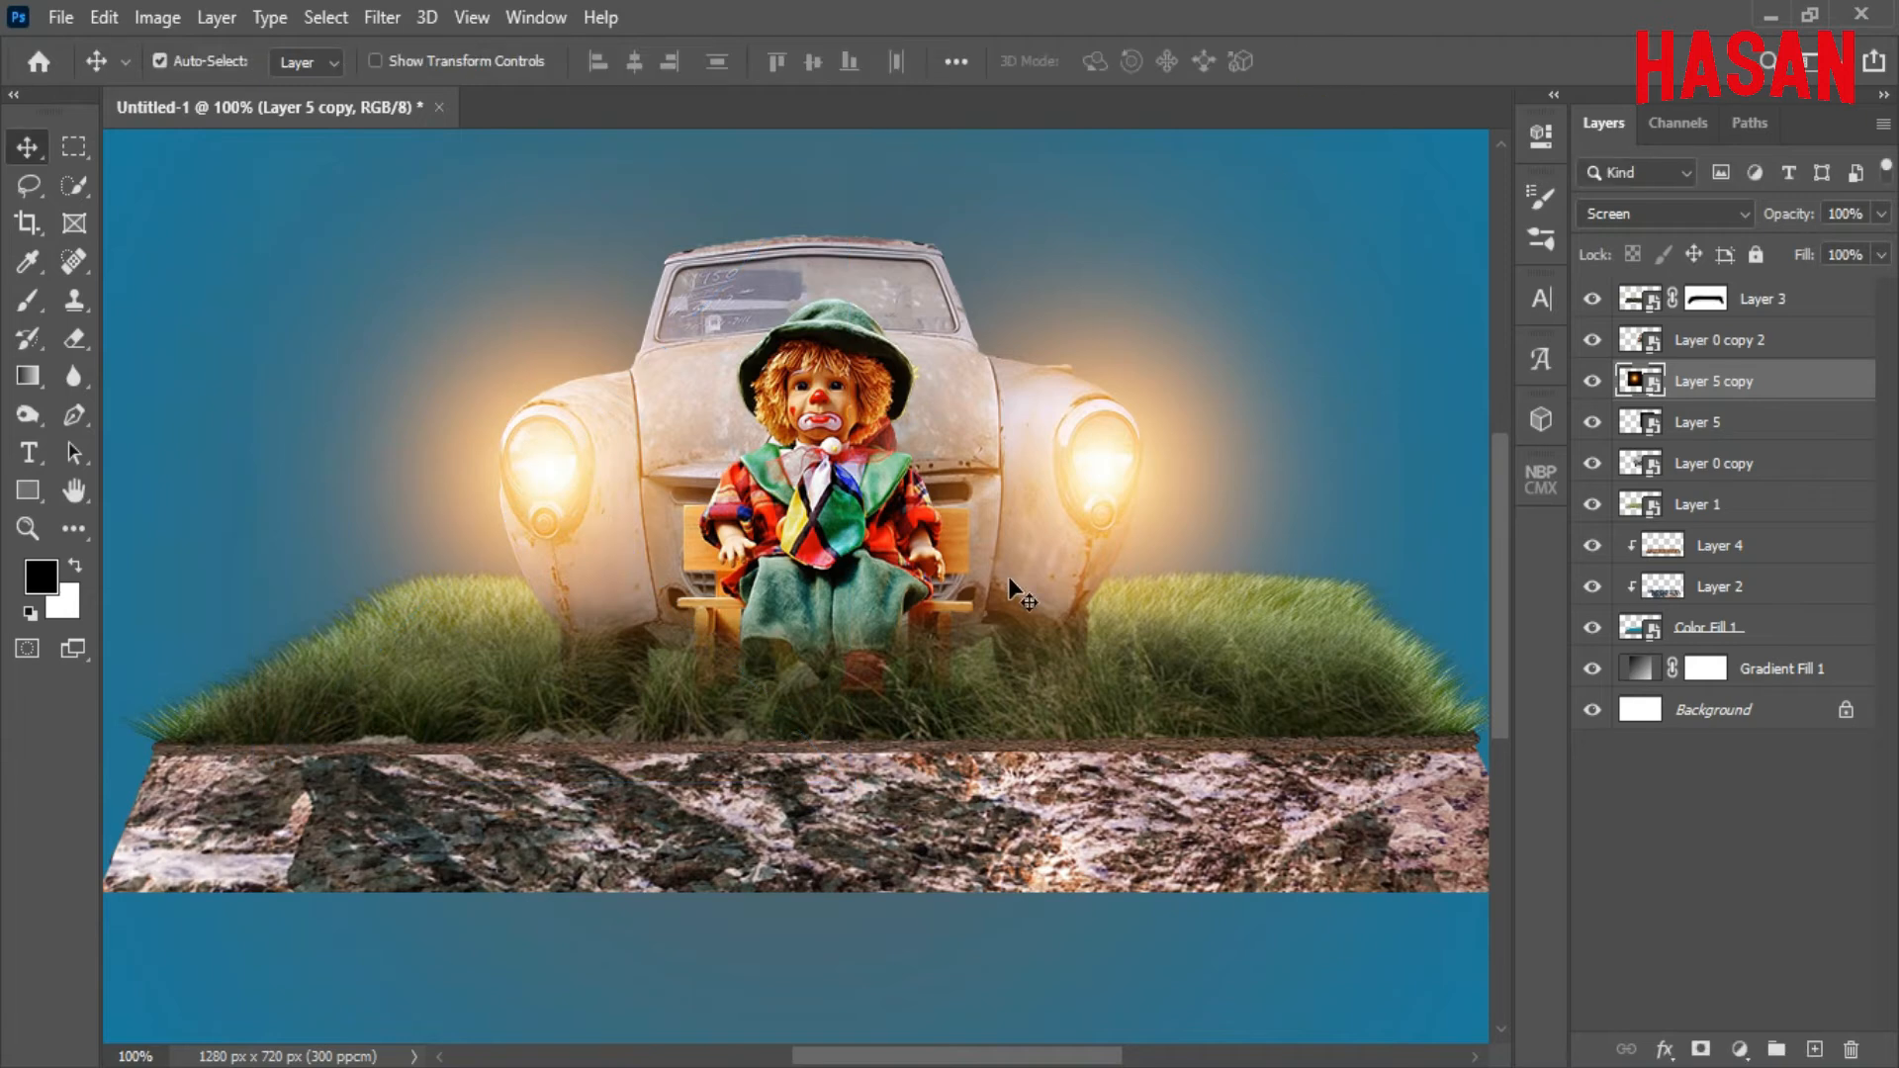
pyautogui.keyDown('alt'); pyautogui.scroll(-2, 1007, 578); pyautogui.keyUp('alt')
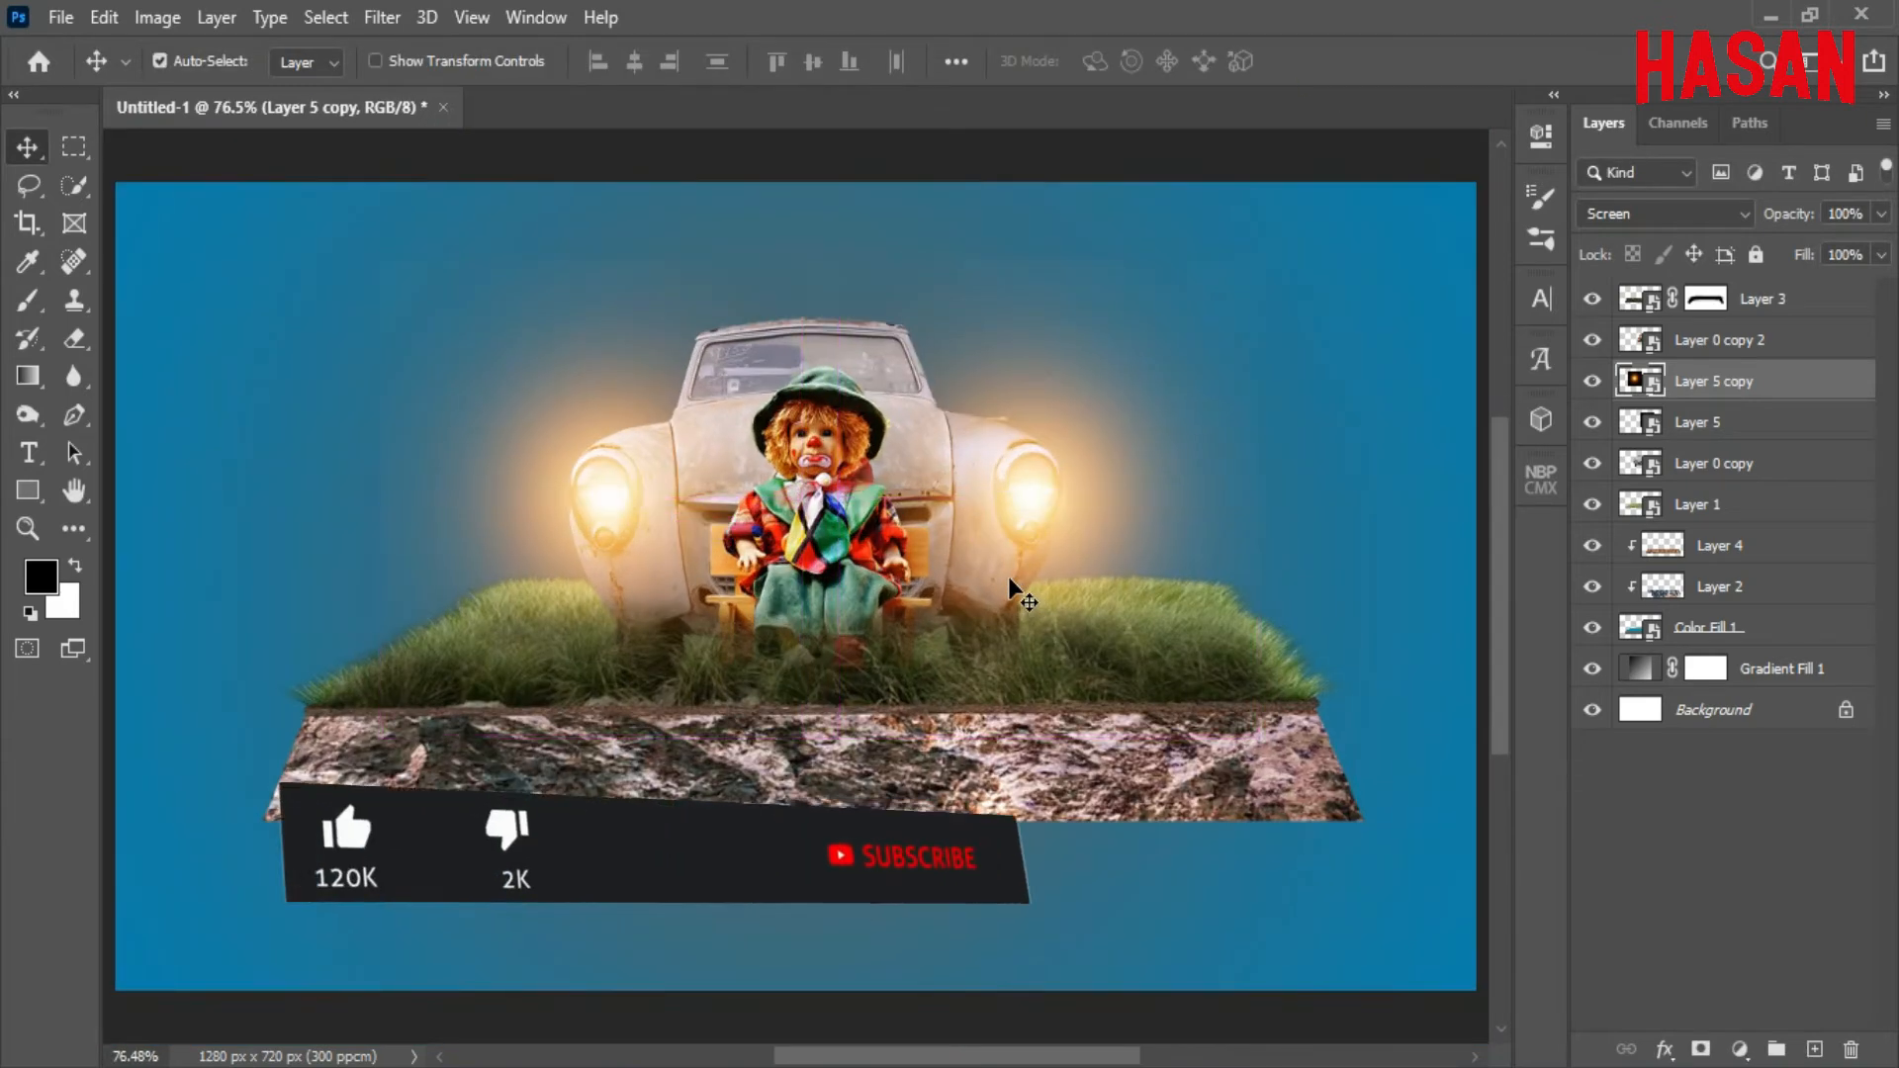
# Bring the tree from tree-png-6402.png into the composite above Layer 3 and put the source window away.
pyautogui.keyDown('ctrl'); pyautogui.click(860, 641); pyautogui.keyUp('ctrl')
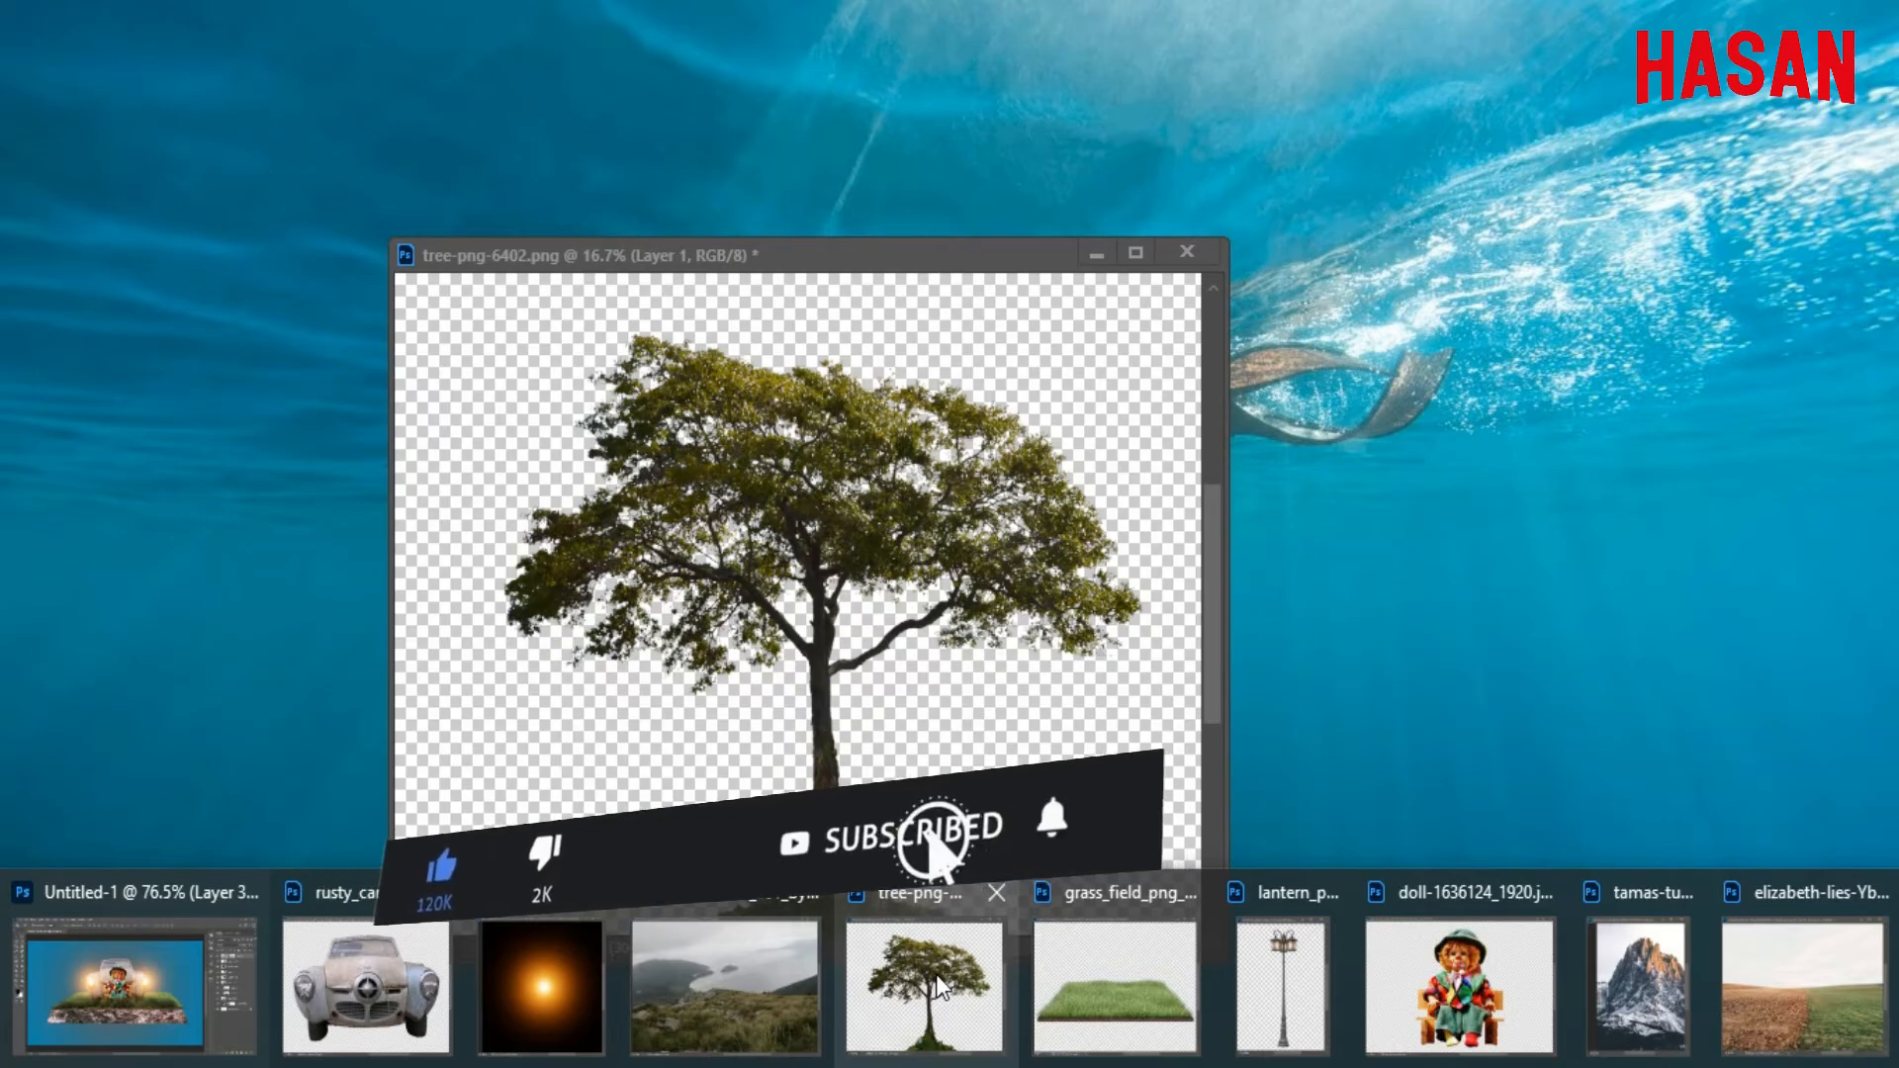
pyautogui.click(936, 975)
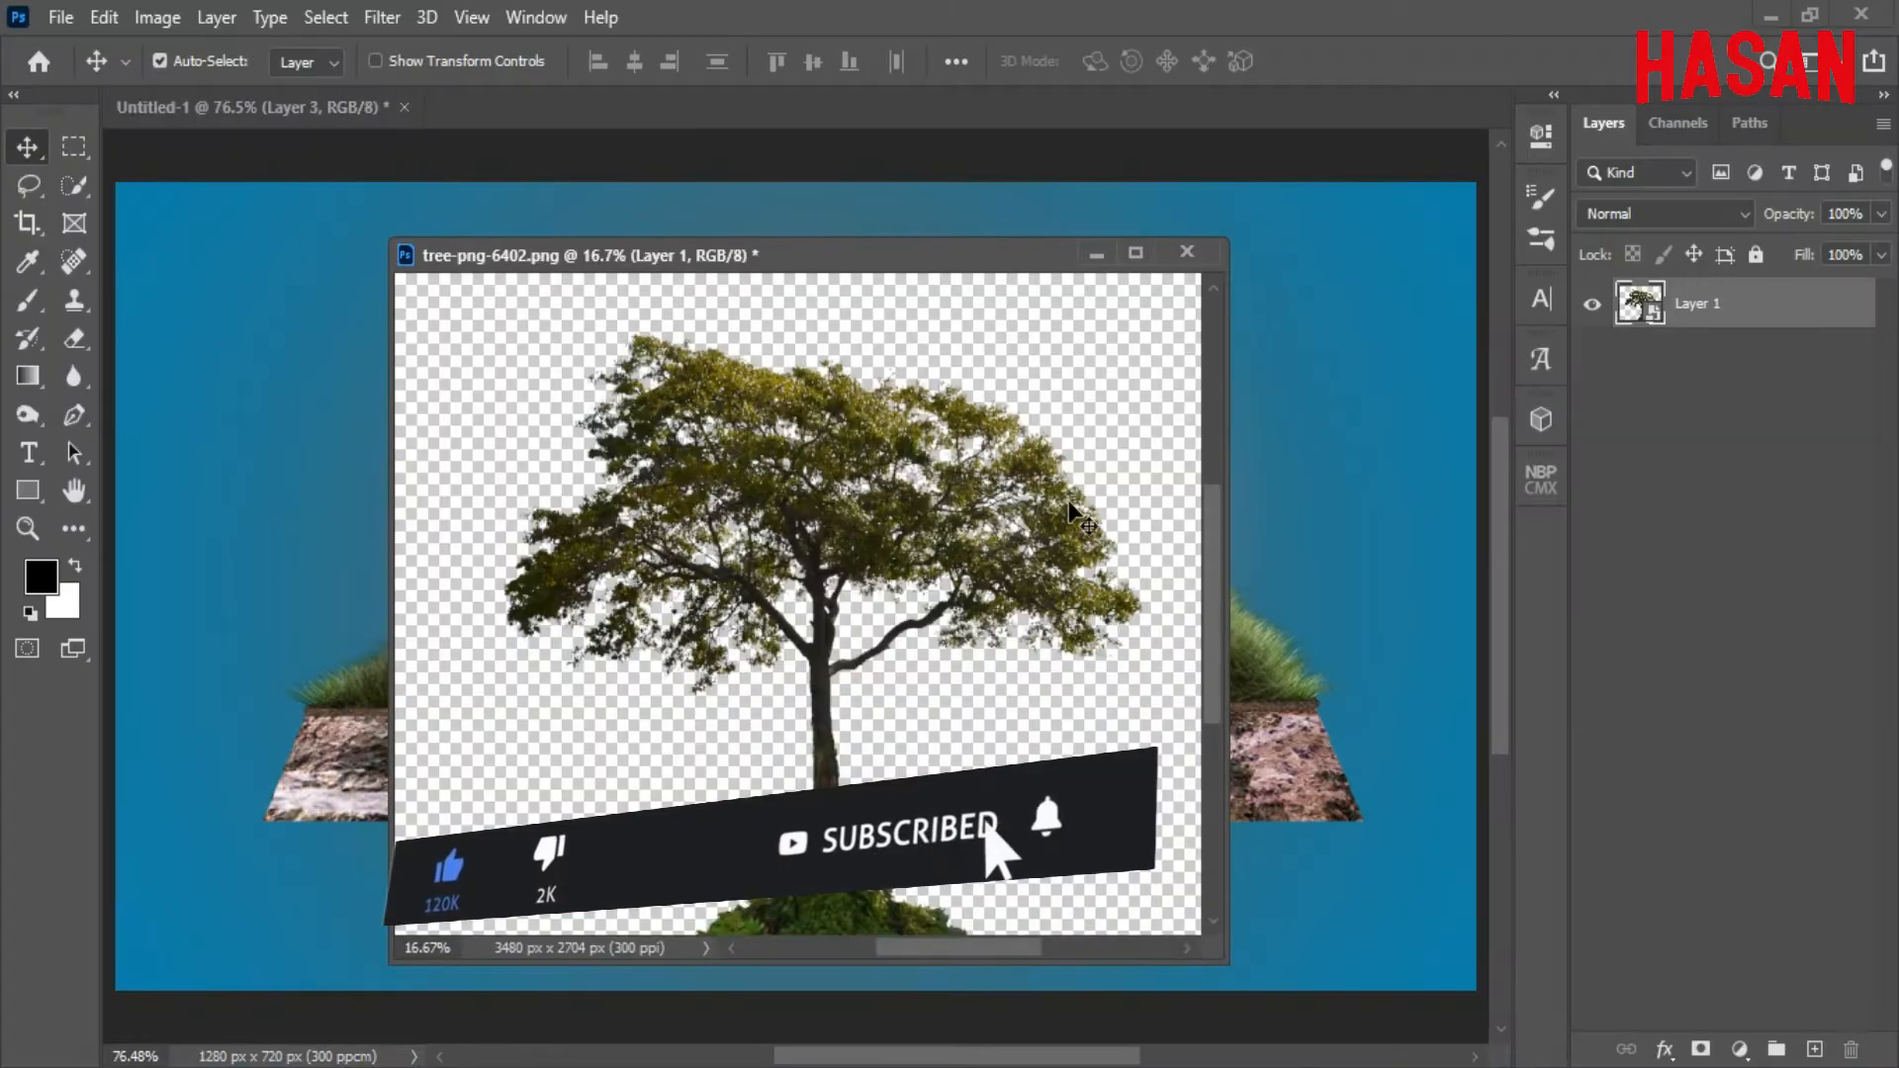
pyautogui.moveTo(895, 259); pyautogui.dragTo(1437, 173)
pyautogui.moveTo(1285, 515); pyautogui.dragTo(799, 545)
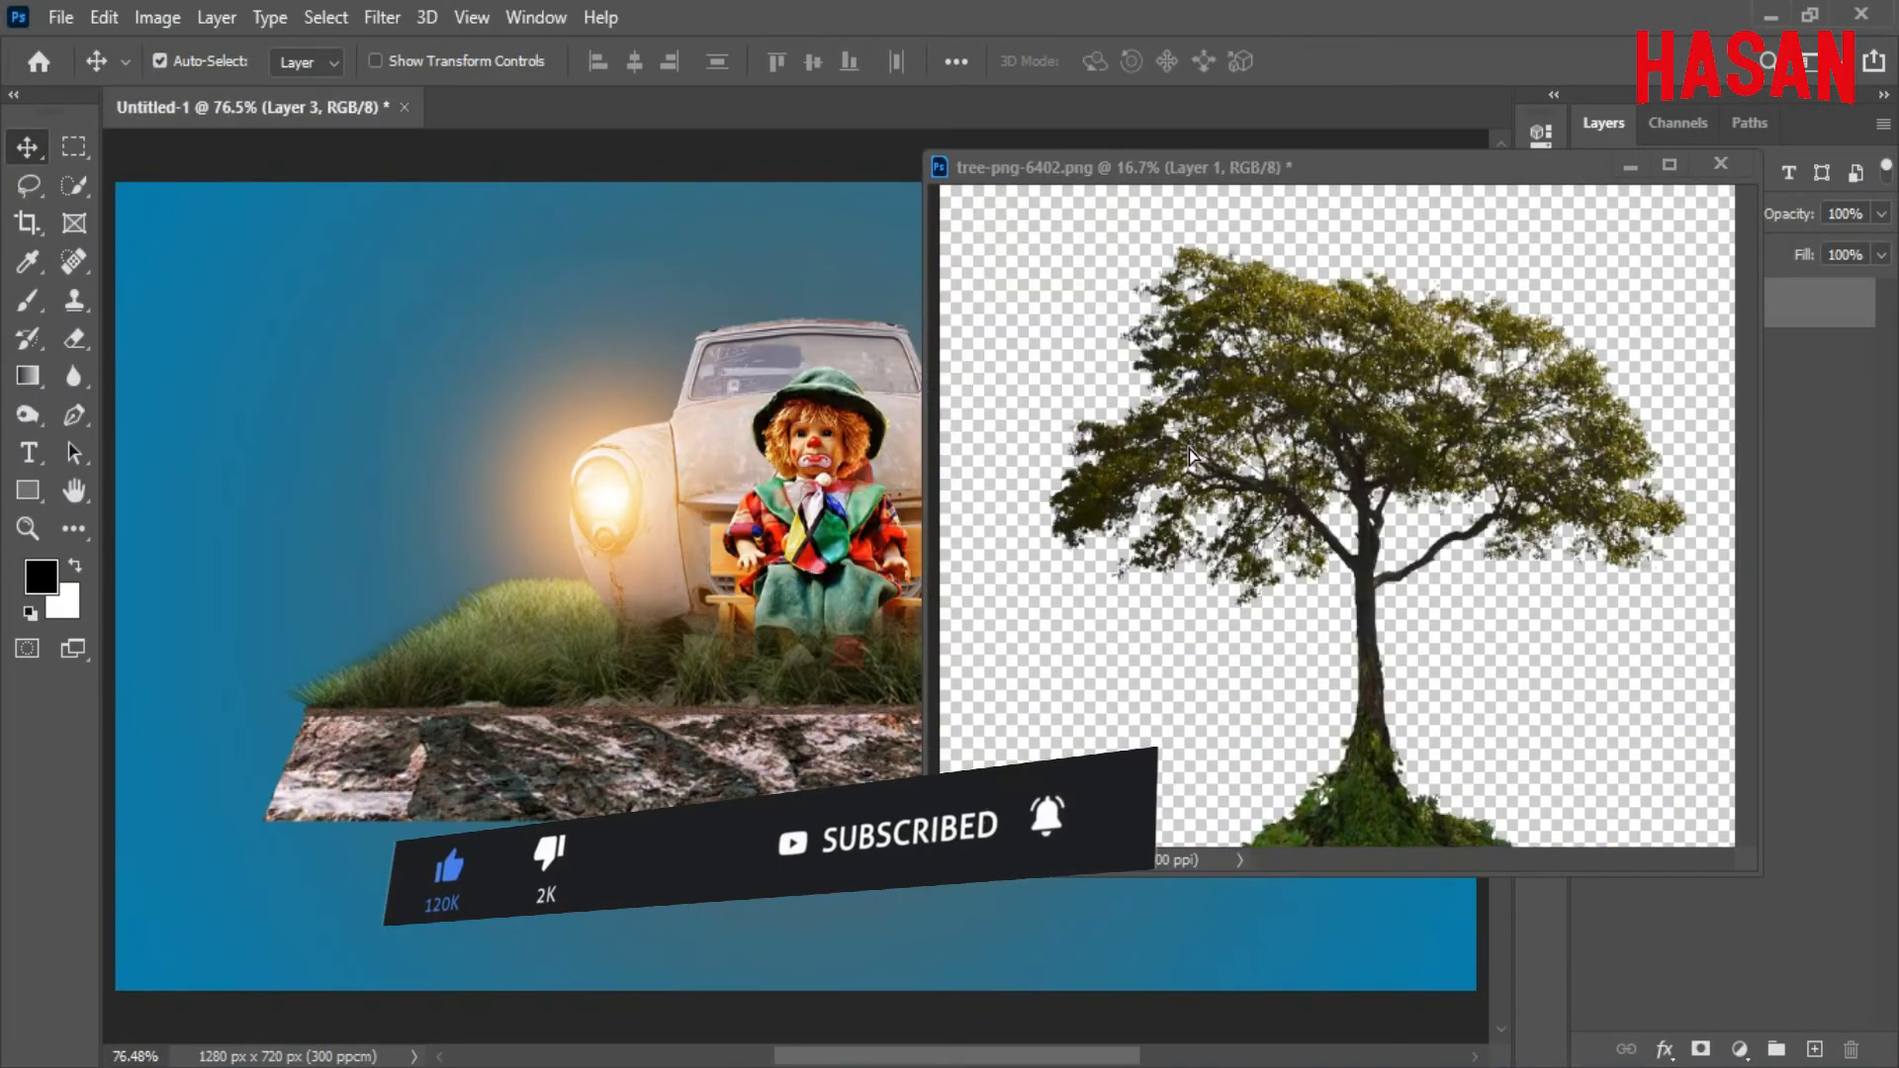
pyautogui.click(1627, 167)
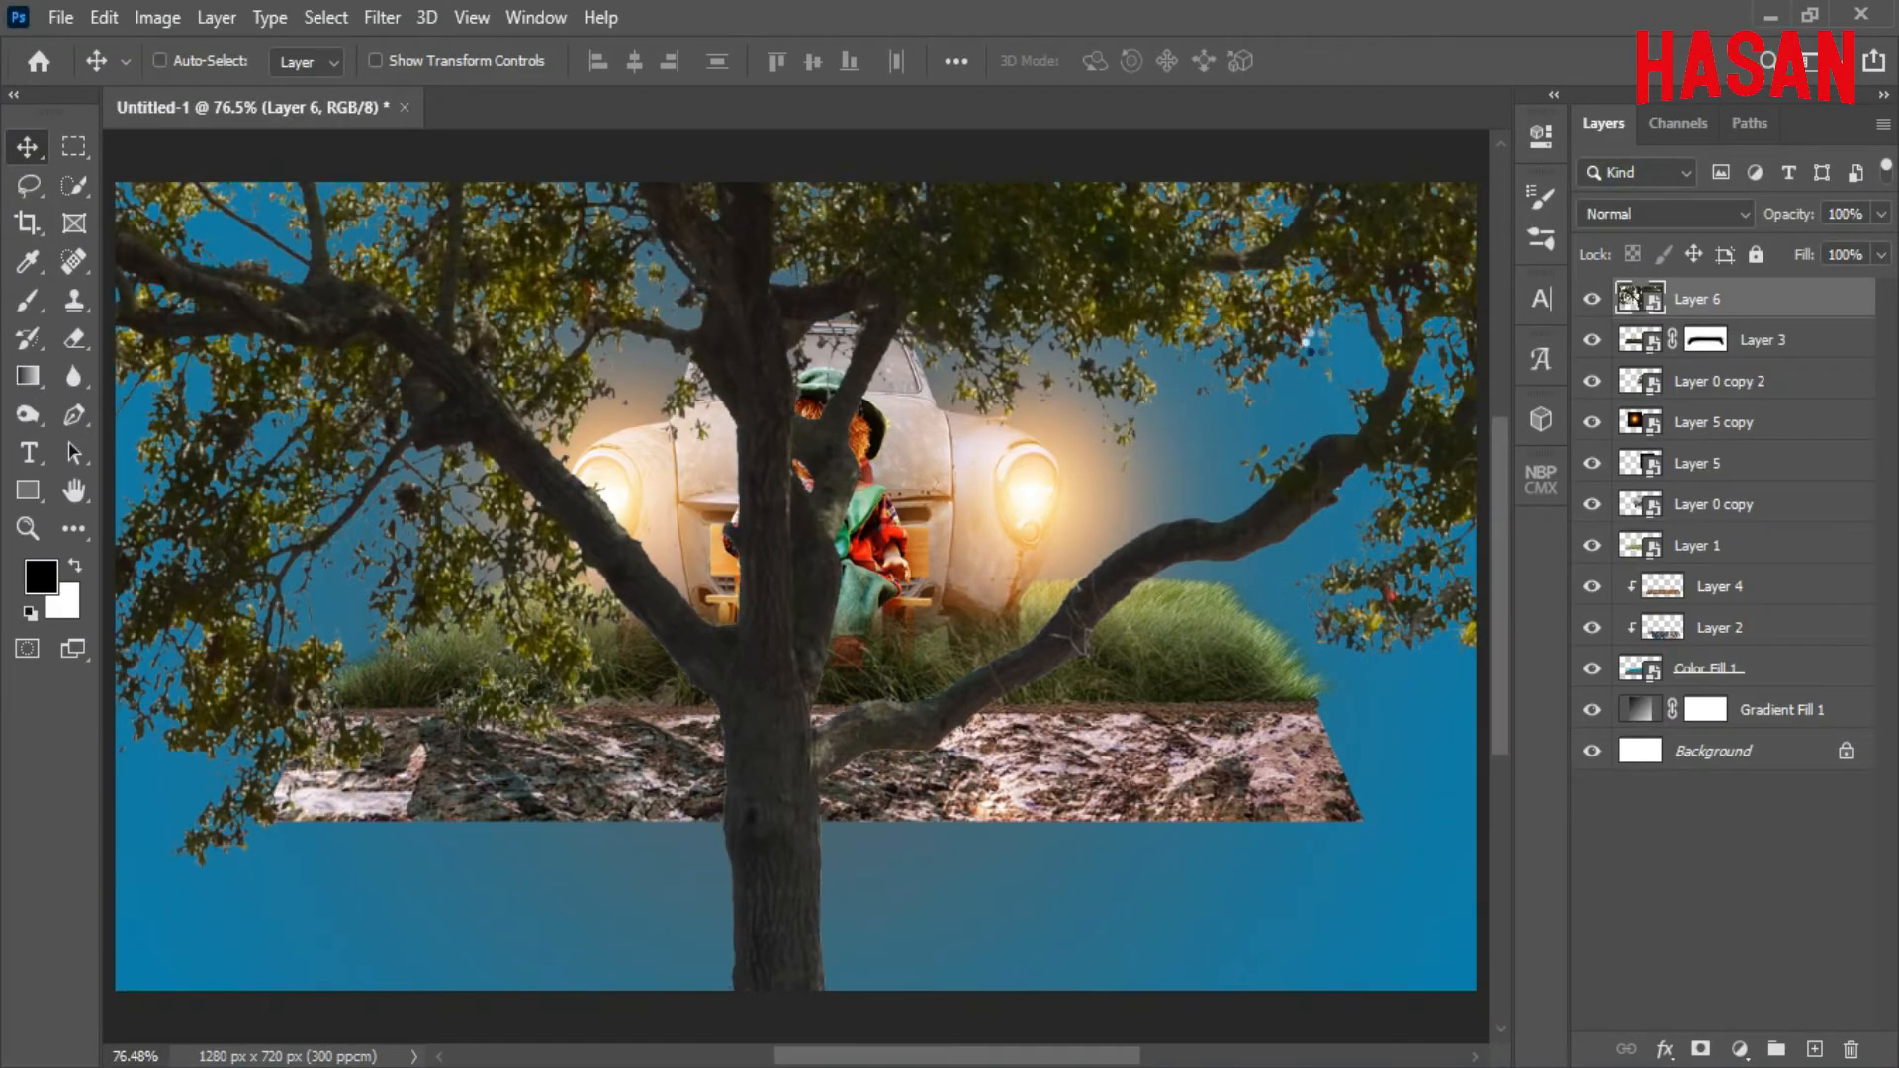
# Scale the tree down and stand it on the grass to the left of the doll.
pyautogui.hotkey('ctrl', 't')
pyautogui.hotkey('ctrl', '-')
pyautogui.hotkey('ctrl', '-')
pyautogui.hotkey('ctrl', '-')
pyautogui.moveTo(1439, 587); pyautogui.dragTo(958, 580)
pyautogui.hotkey('ctrl', '0')
pyautogui.moveTo(1142, 580); pyautogui.dragTo(823, 448)
pyautogui.click(1331, 60)
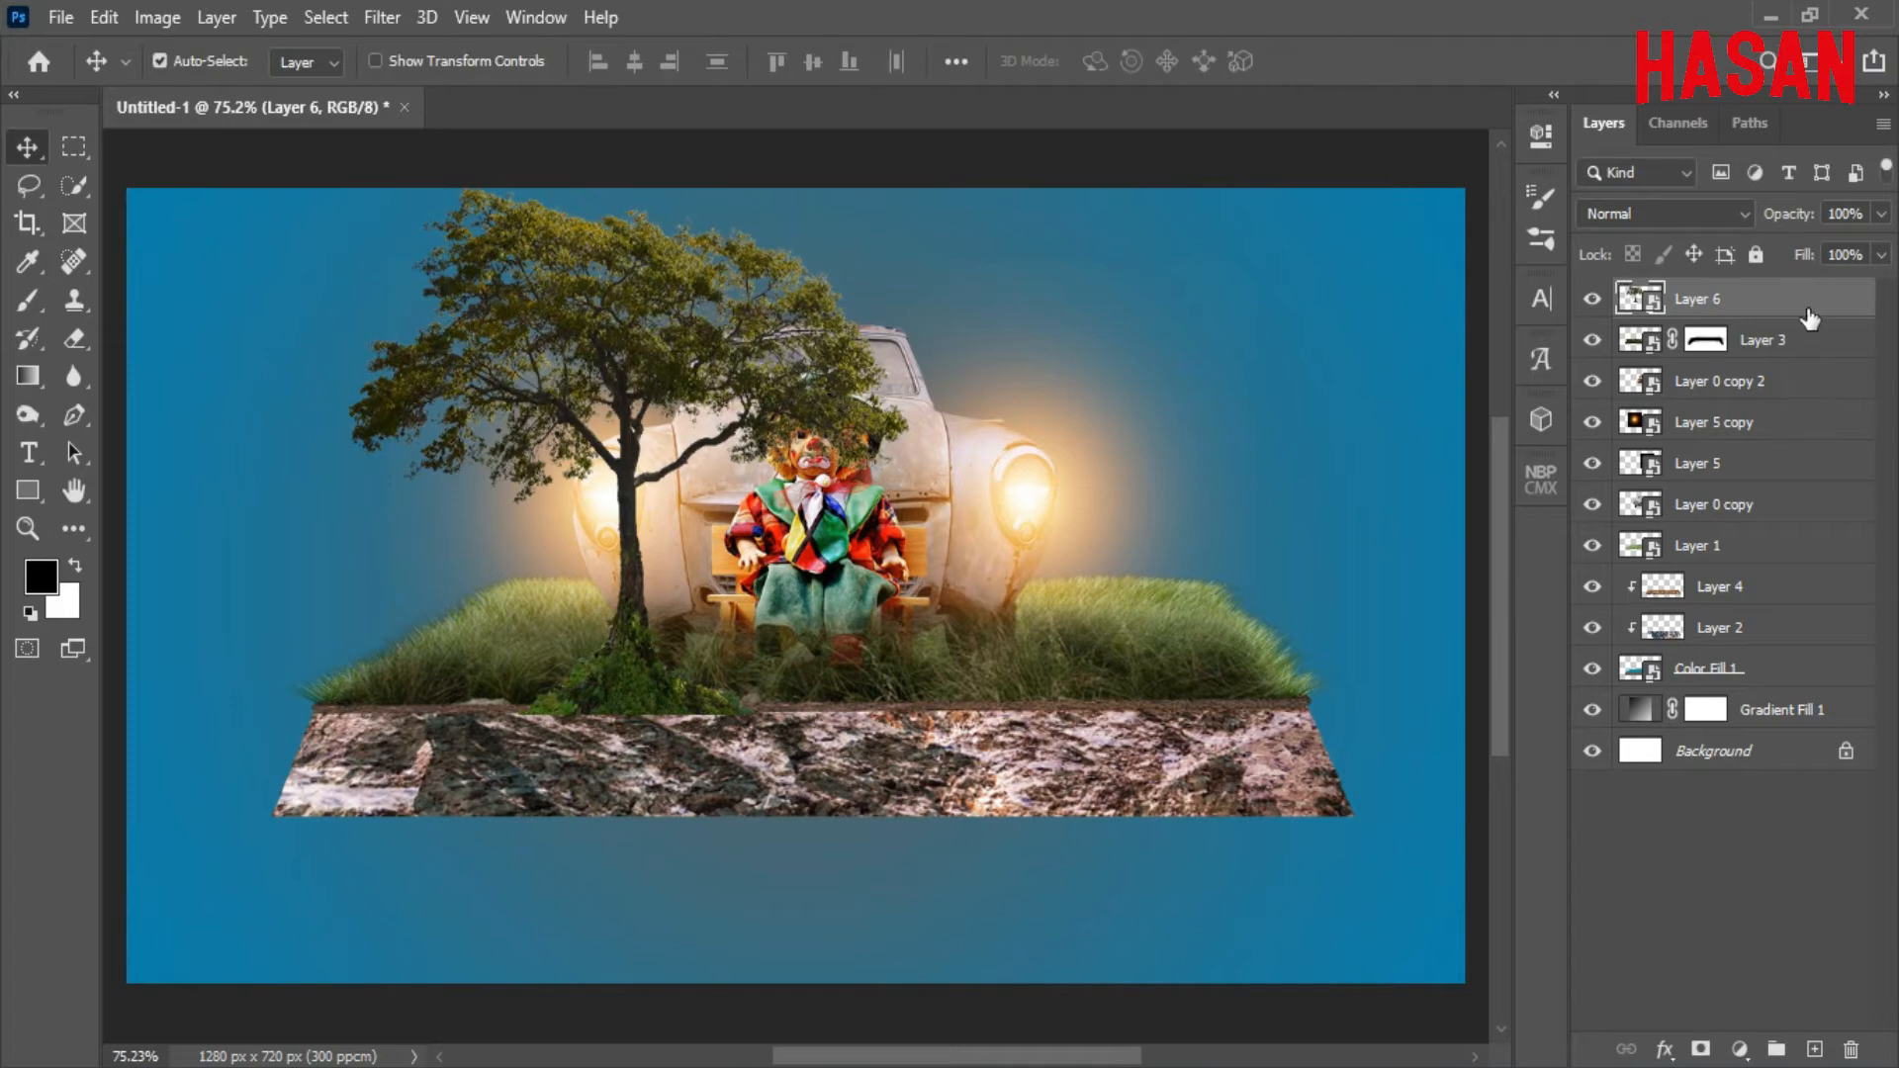
# Move the tree layer, Layer 6, beneath Layer 0 copy in the stack so the tree sits behind the car and doll.
pyautogui.moveTo(1811, 315); pyautogui.dragTo(1800, 522)
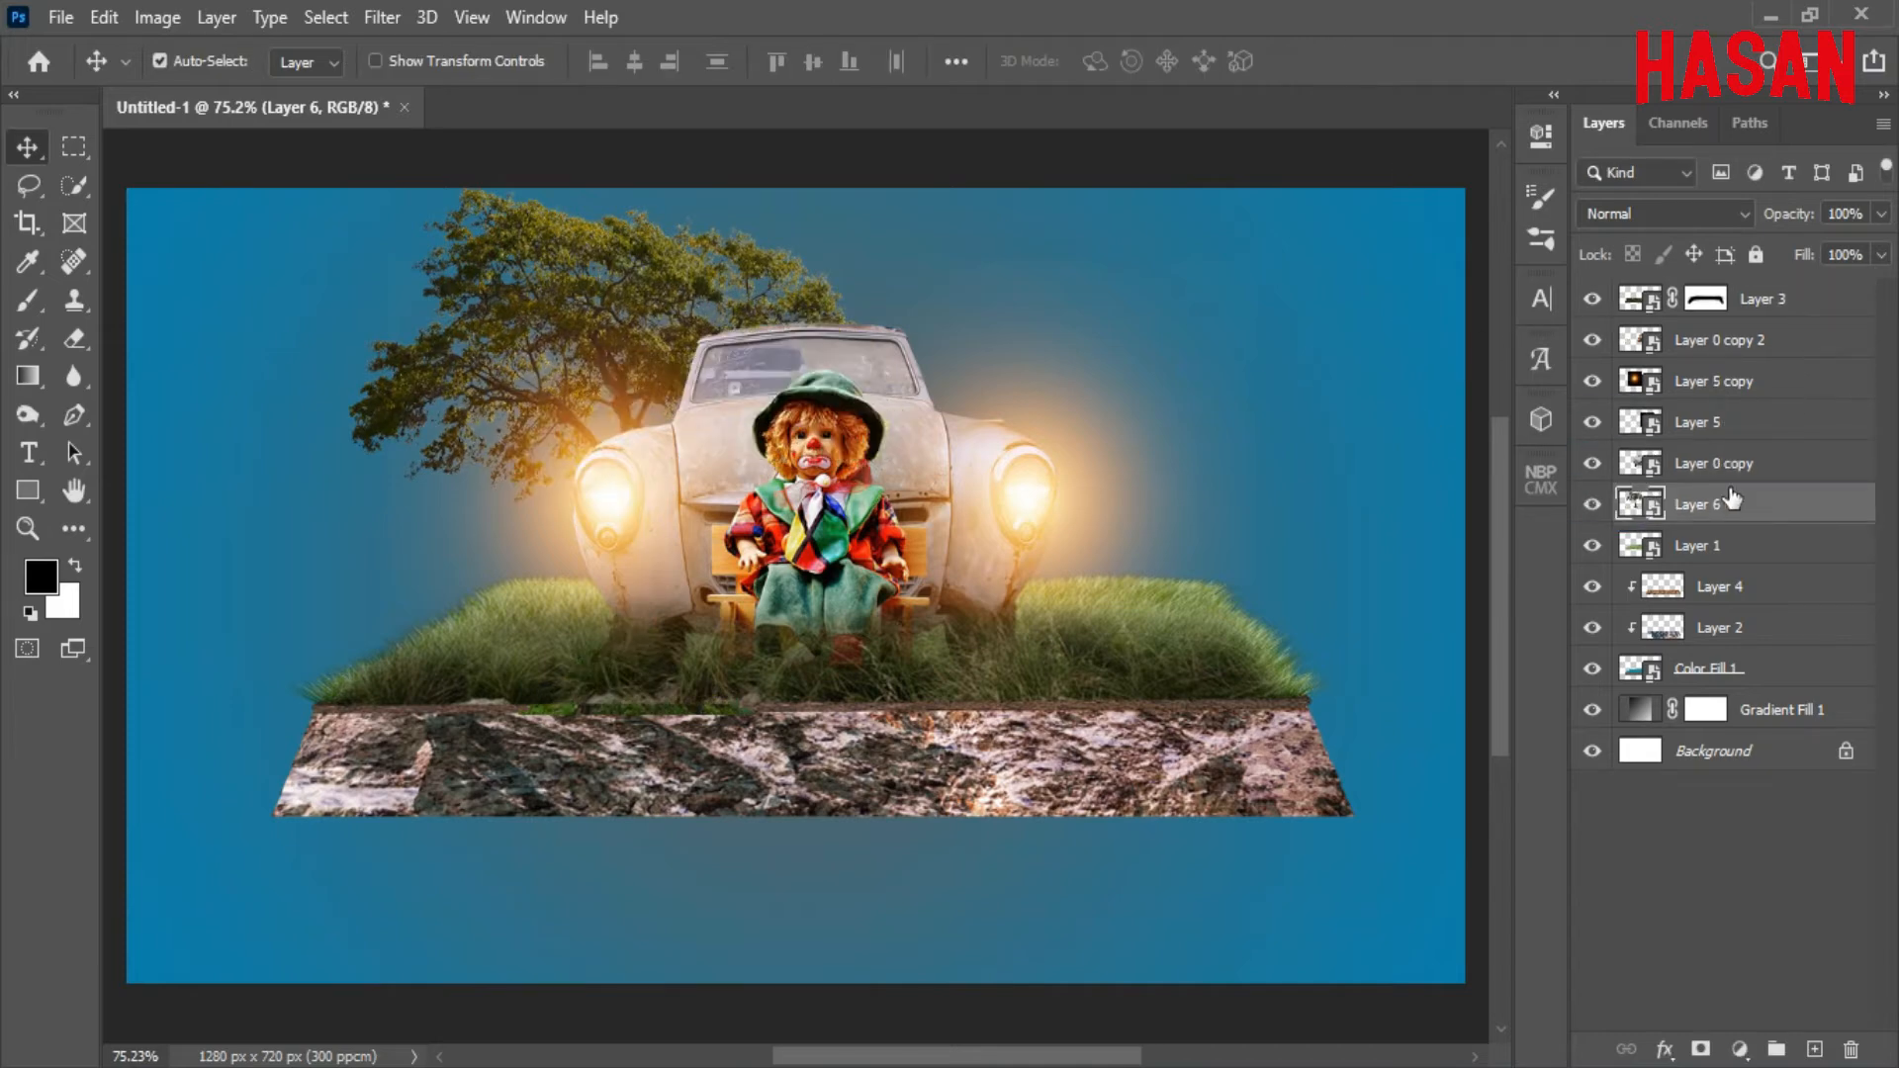
pyautogui.hotkey('ctrl', 'z')
pyautogui.hotkey('ctrl', 'shift', 'z')
# Move the tree up and to the left so its trunk stands beside the car's left-hand headlight.
pyautogui.hotkey('ctrl', 't')
pyautogui.moveTo(689, 414); pyautogui.dragTo(627, 366)
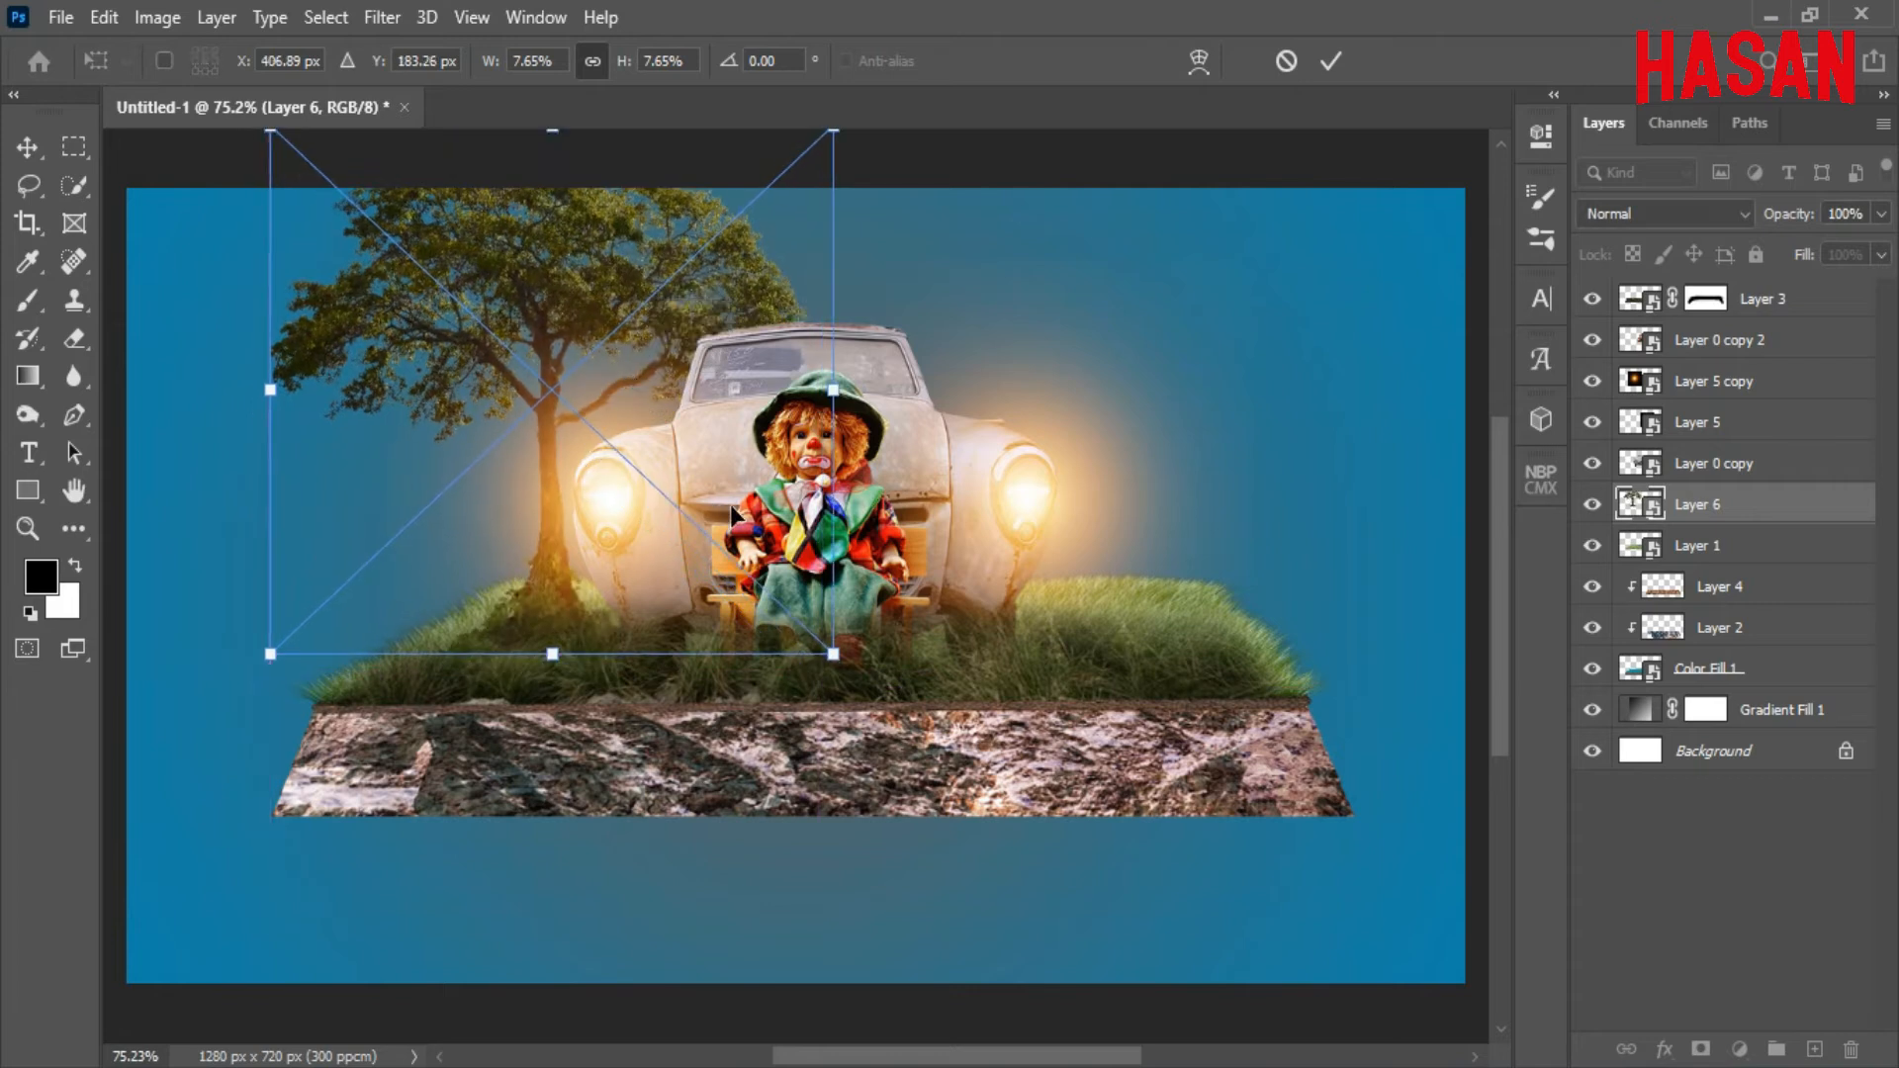
pyautogui.scroll(2, 732, 514)
pyautogui.moveTo(608, 471); pyautogui.dragTo(609, 429)
pyautogui.click(1325, 66)
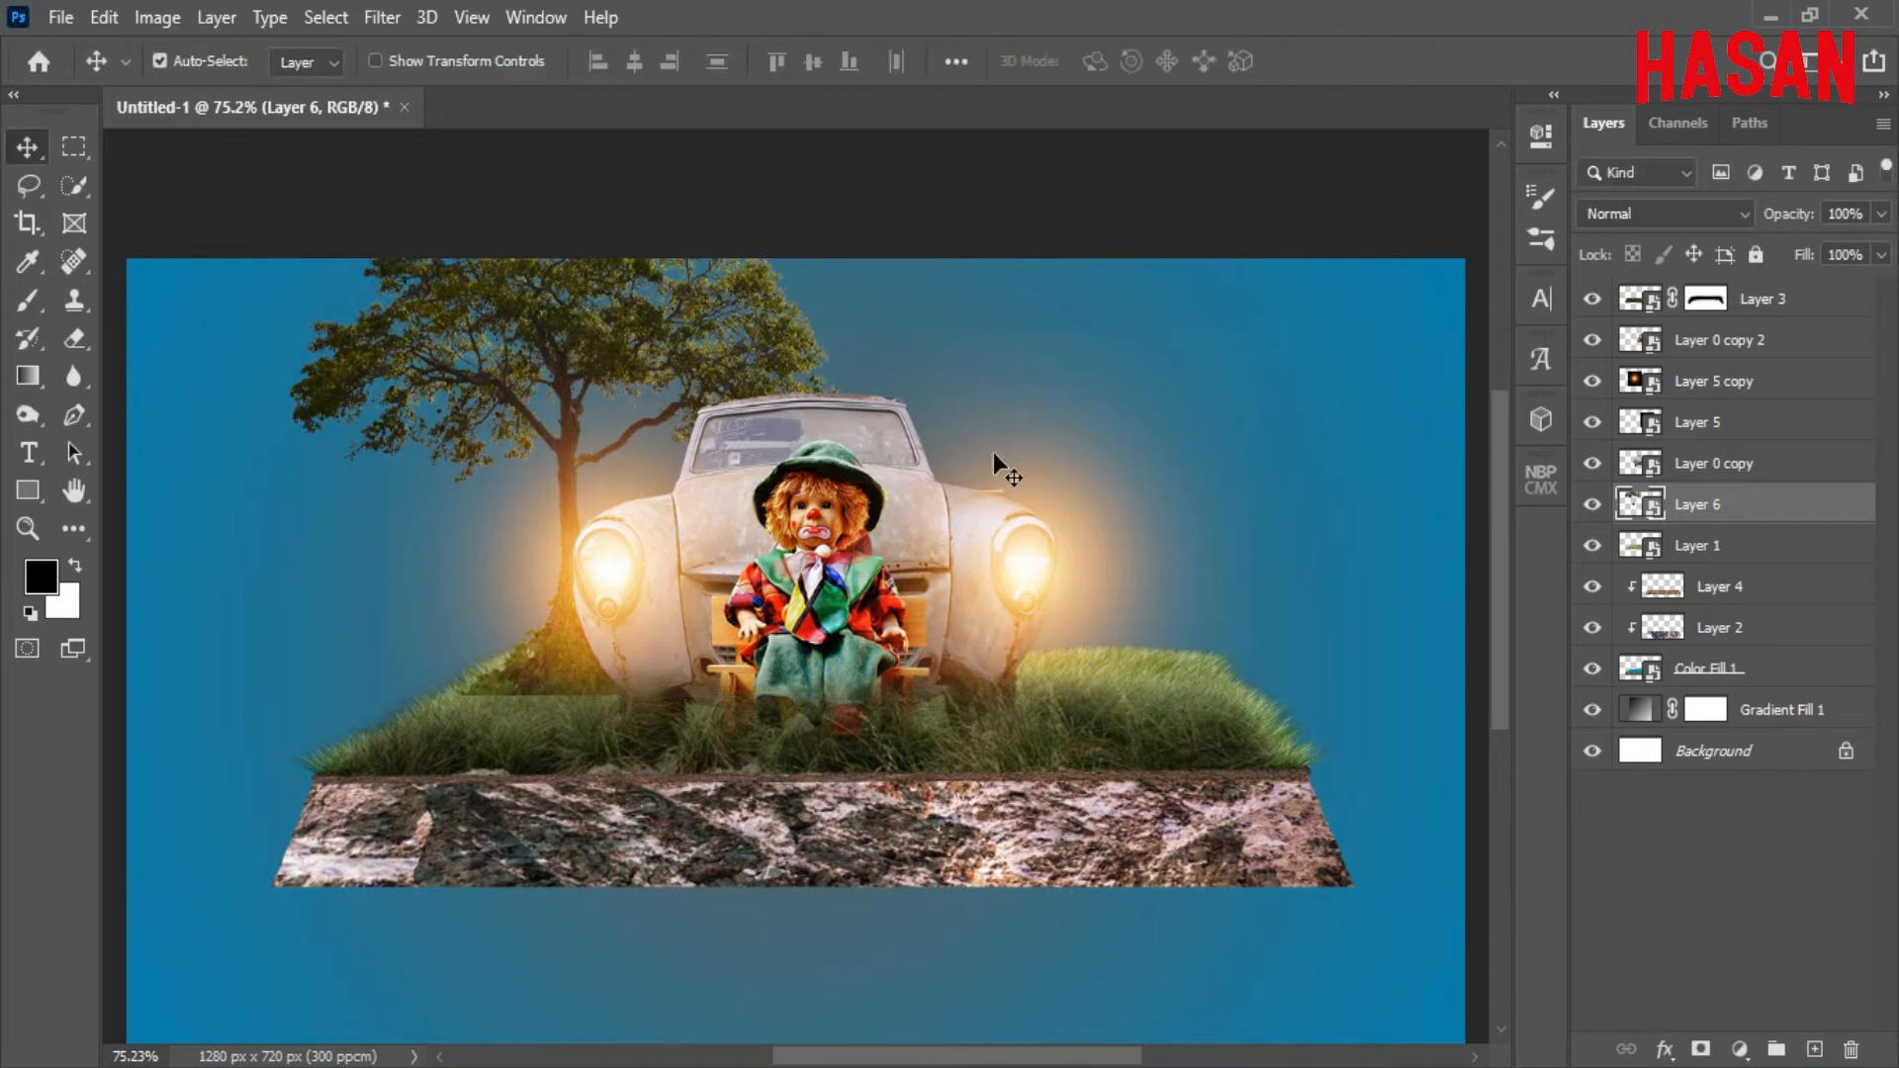
pyautogui.scroll(1, 958, 550)
pyautogui.scroll(-1, 957, 550)
pyautogui.scroll(1, 952, 530)
# Move the tree to the right of the car, scale it to 6.72%, and stand it on the grass.
pyautogui.hotkey('ctrl', 't')
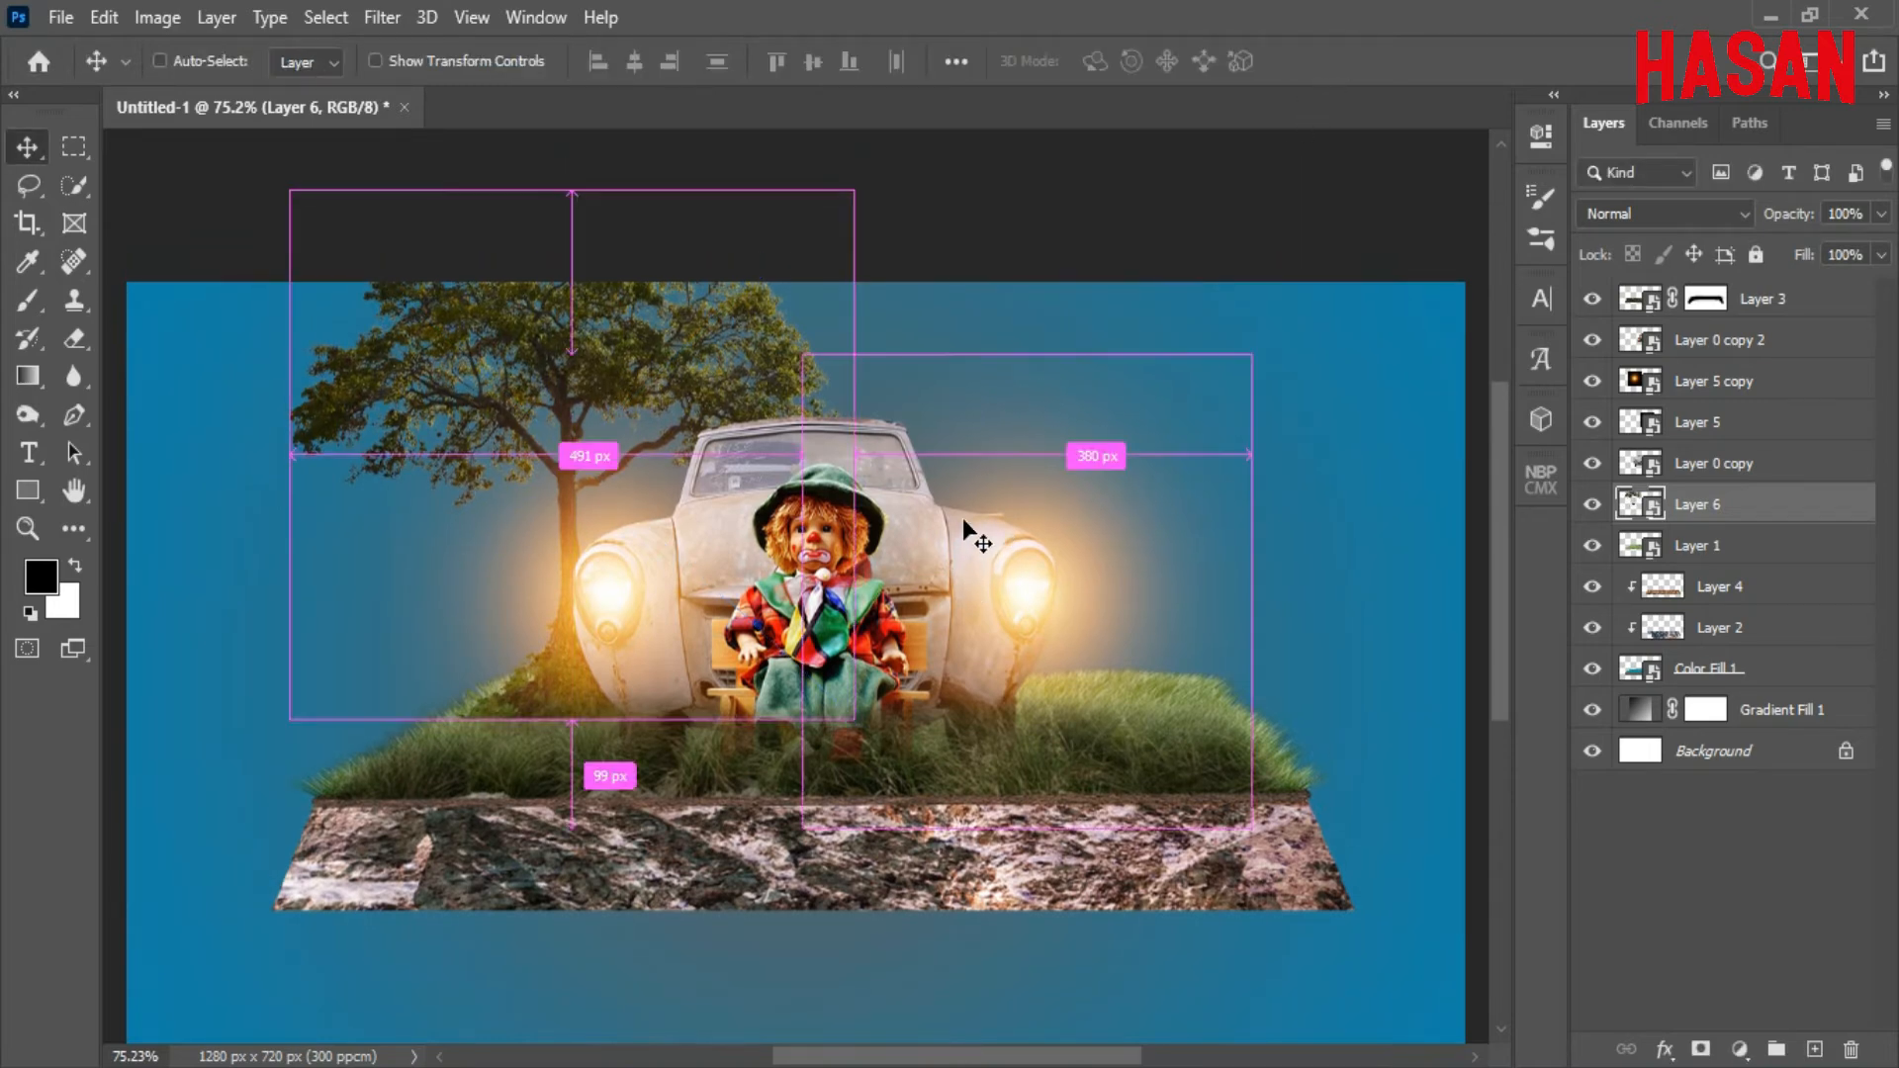
pyautogui.moveTo(575, 542); pyautogui.dragTo(1127, 445)
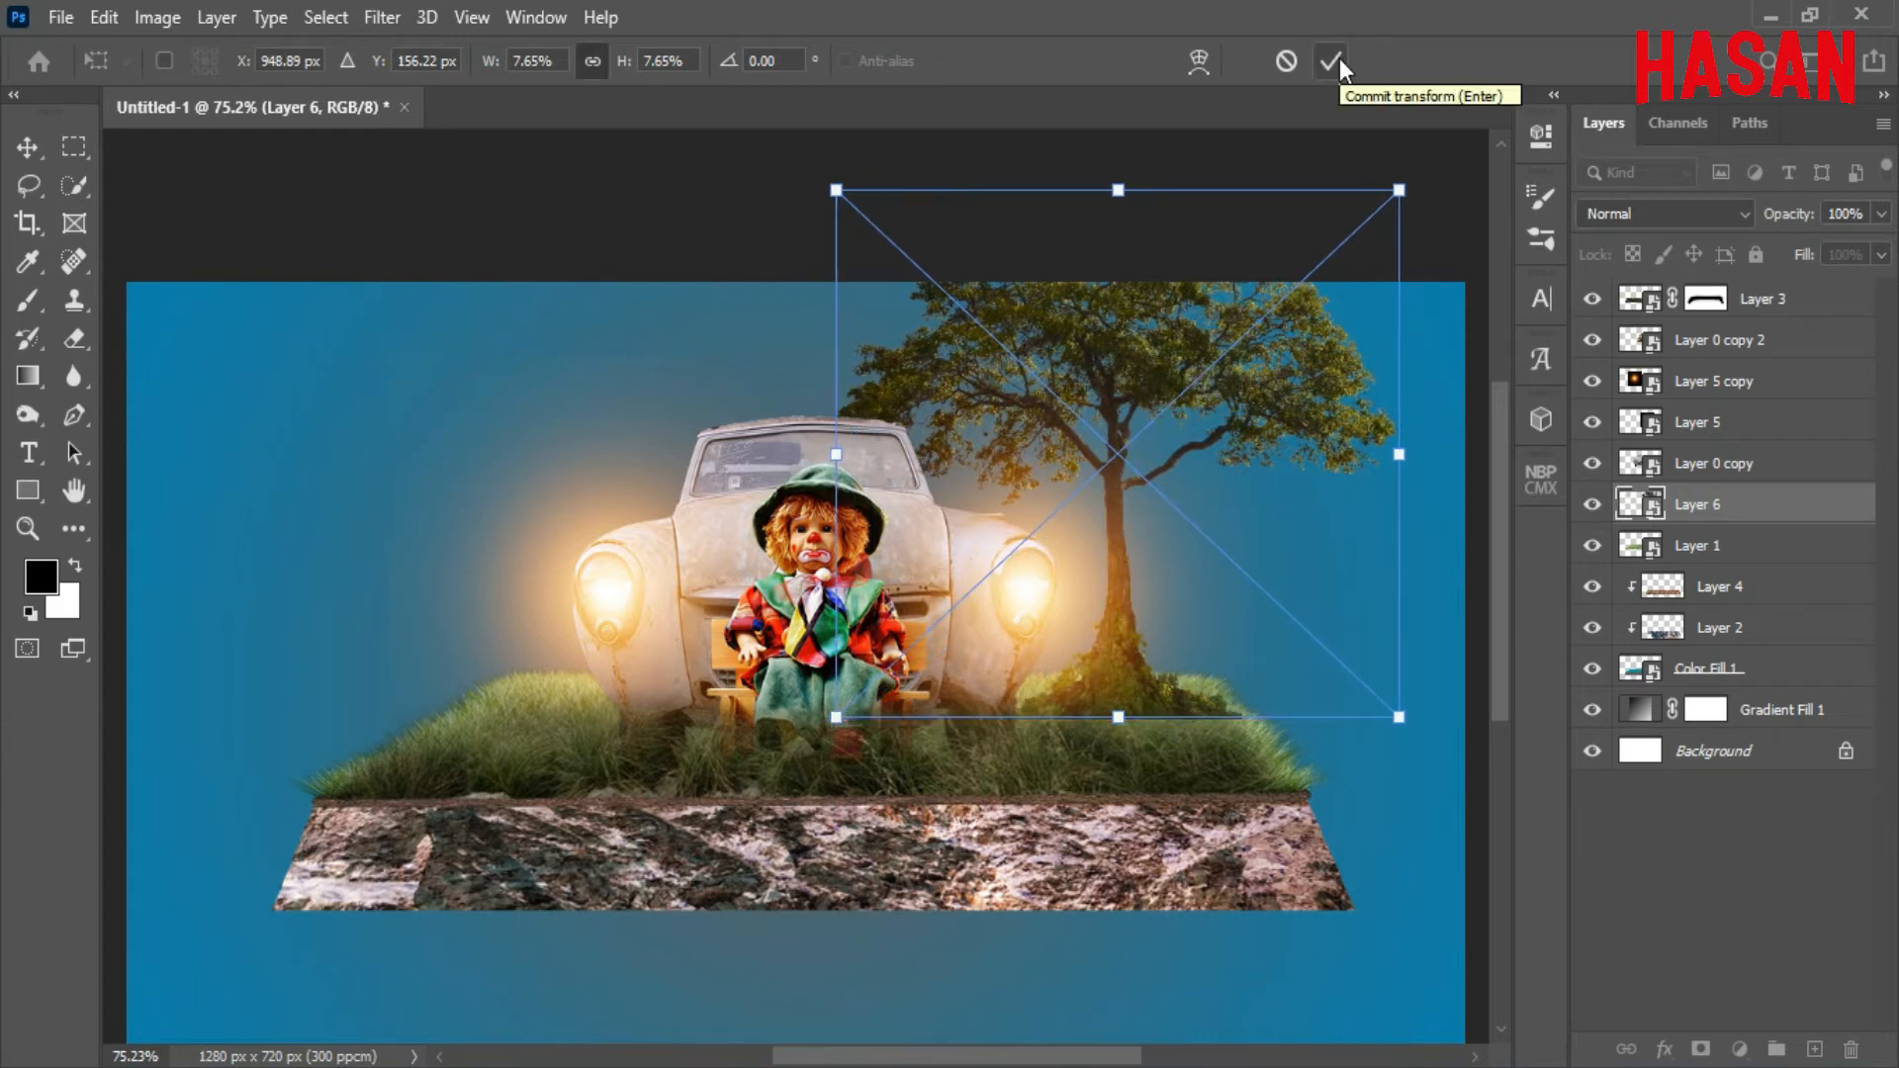
pyautogui.moveTo(1398, 453); pyautogui.dragTo(1365, 452)
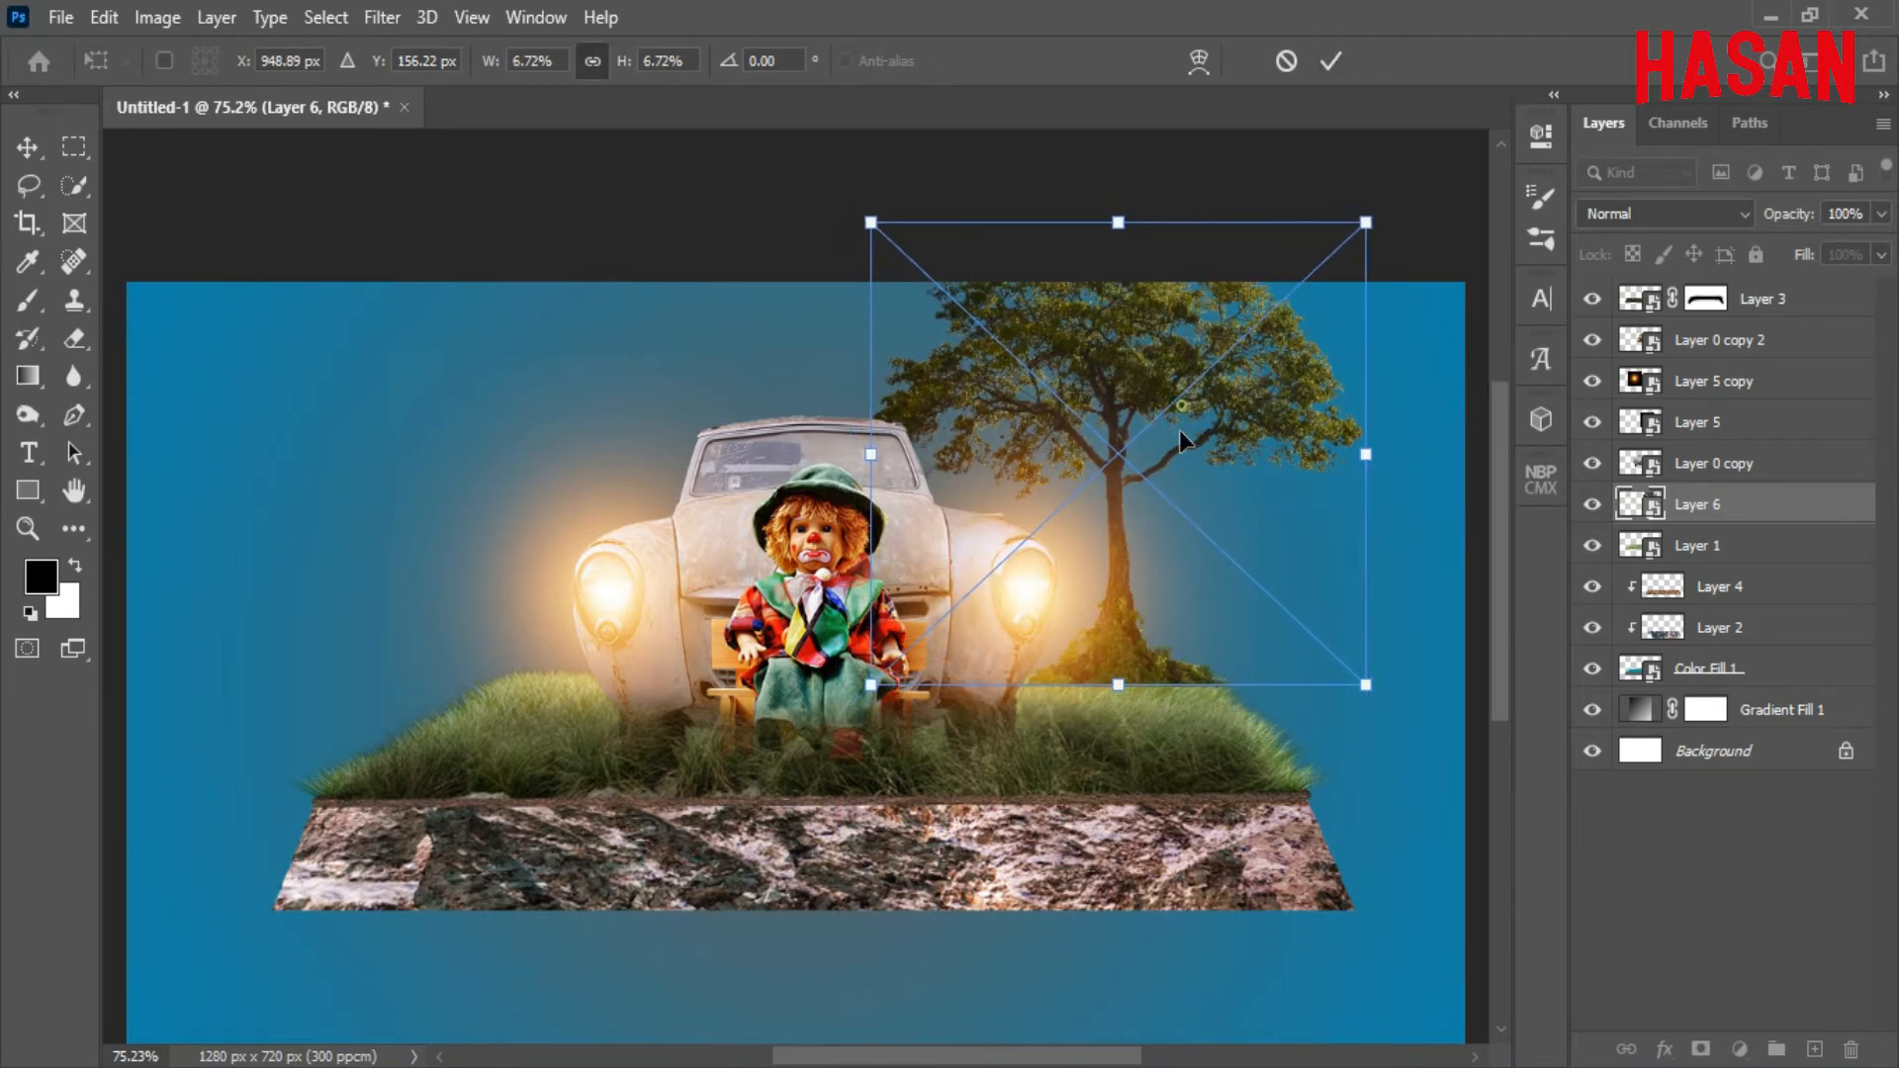
pyautogui.moveTo(1181, 400); pyautogui.dragTo(1193, 429)
pyautogui.click(1331, 61)
# Add a layer mask to the tree and brush out its base in black, lowering the flow to 2%, to blend it into the grass.
pyautogui.click(1700, 1049)
pyautogui.press('b')
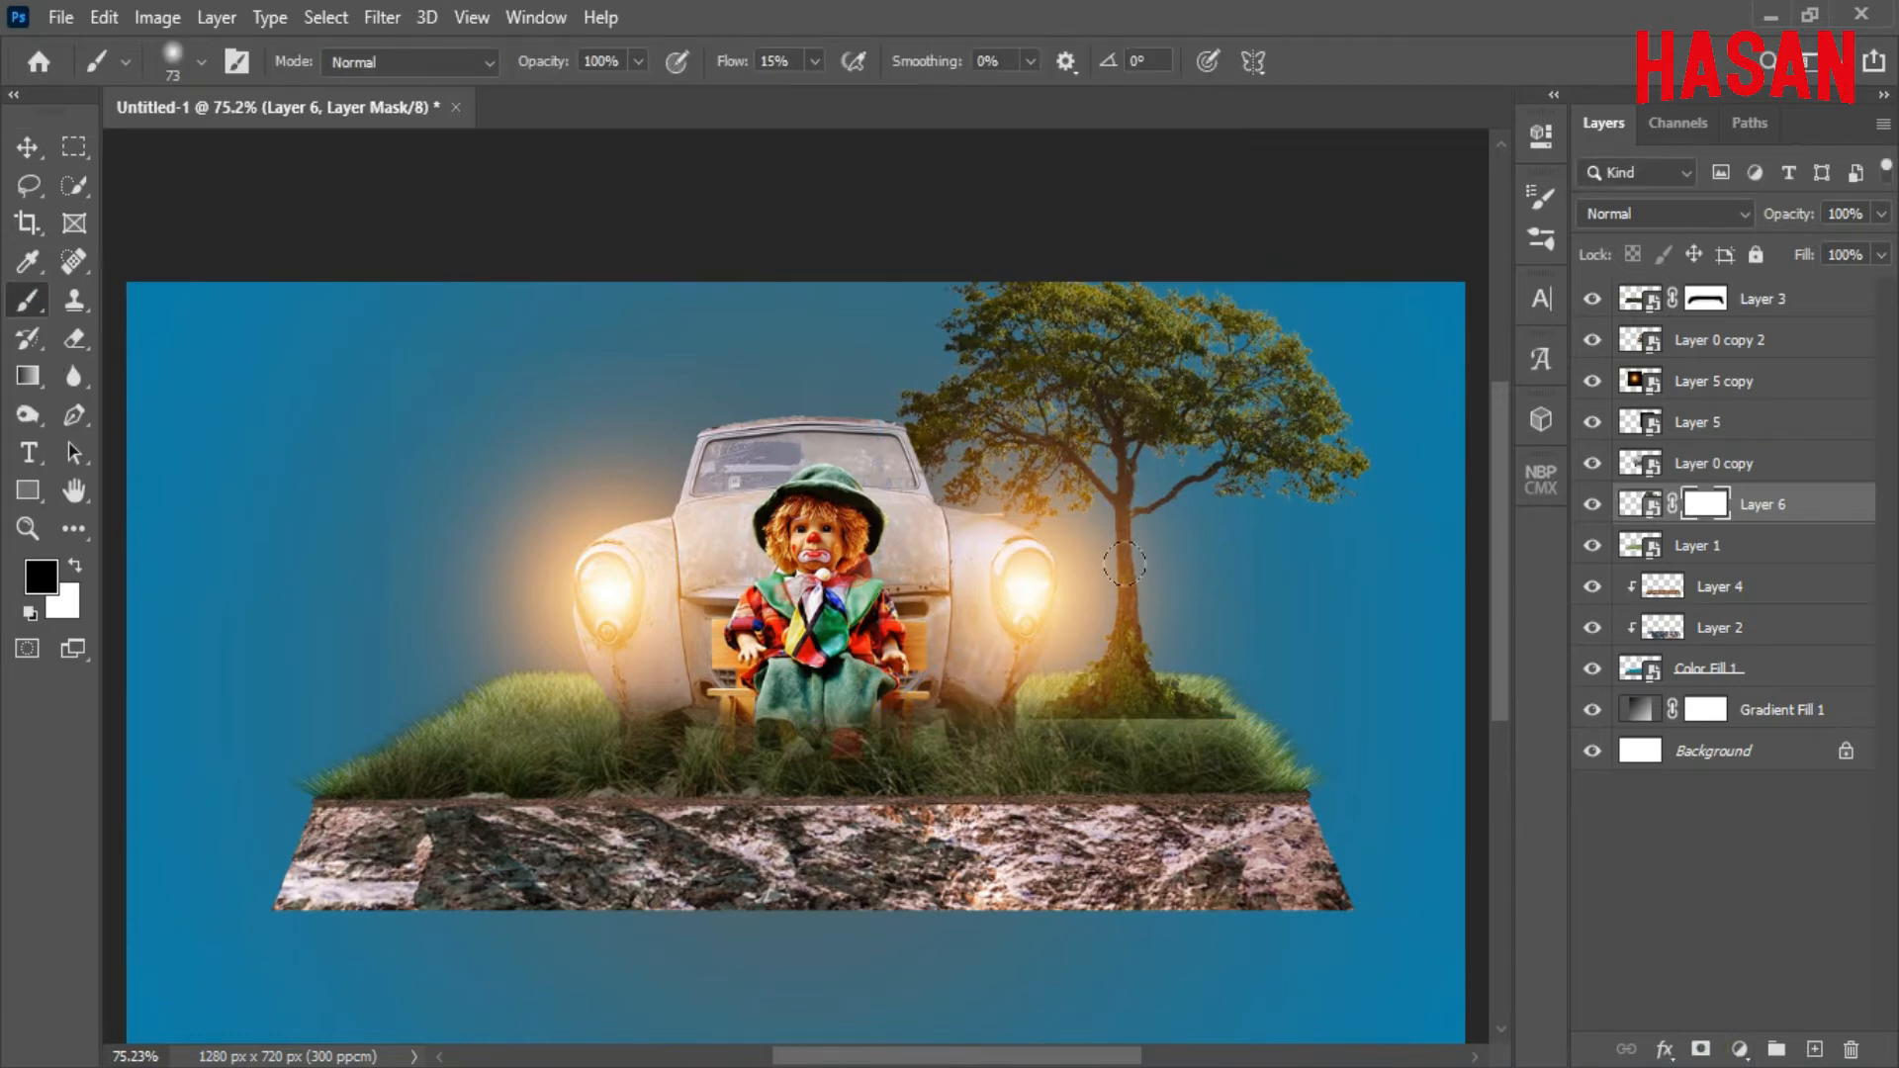
pyautogui.scroll(3, 1142, 633)
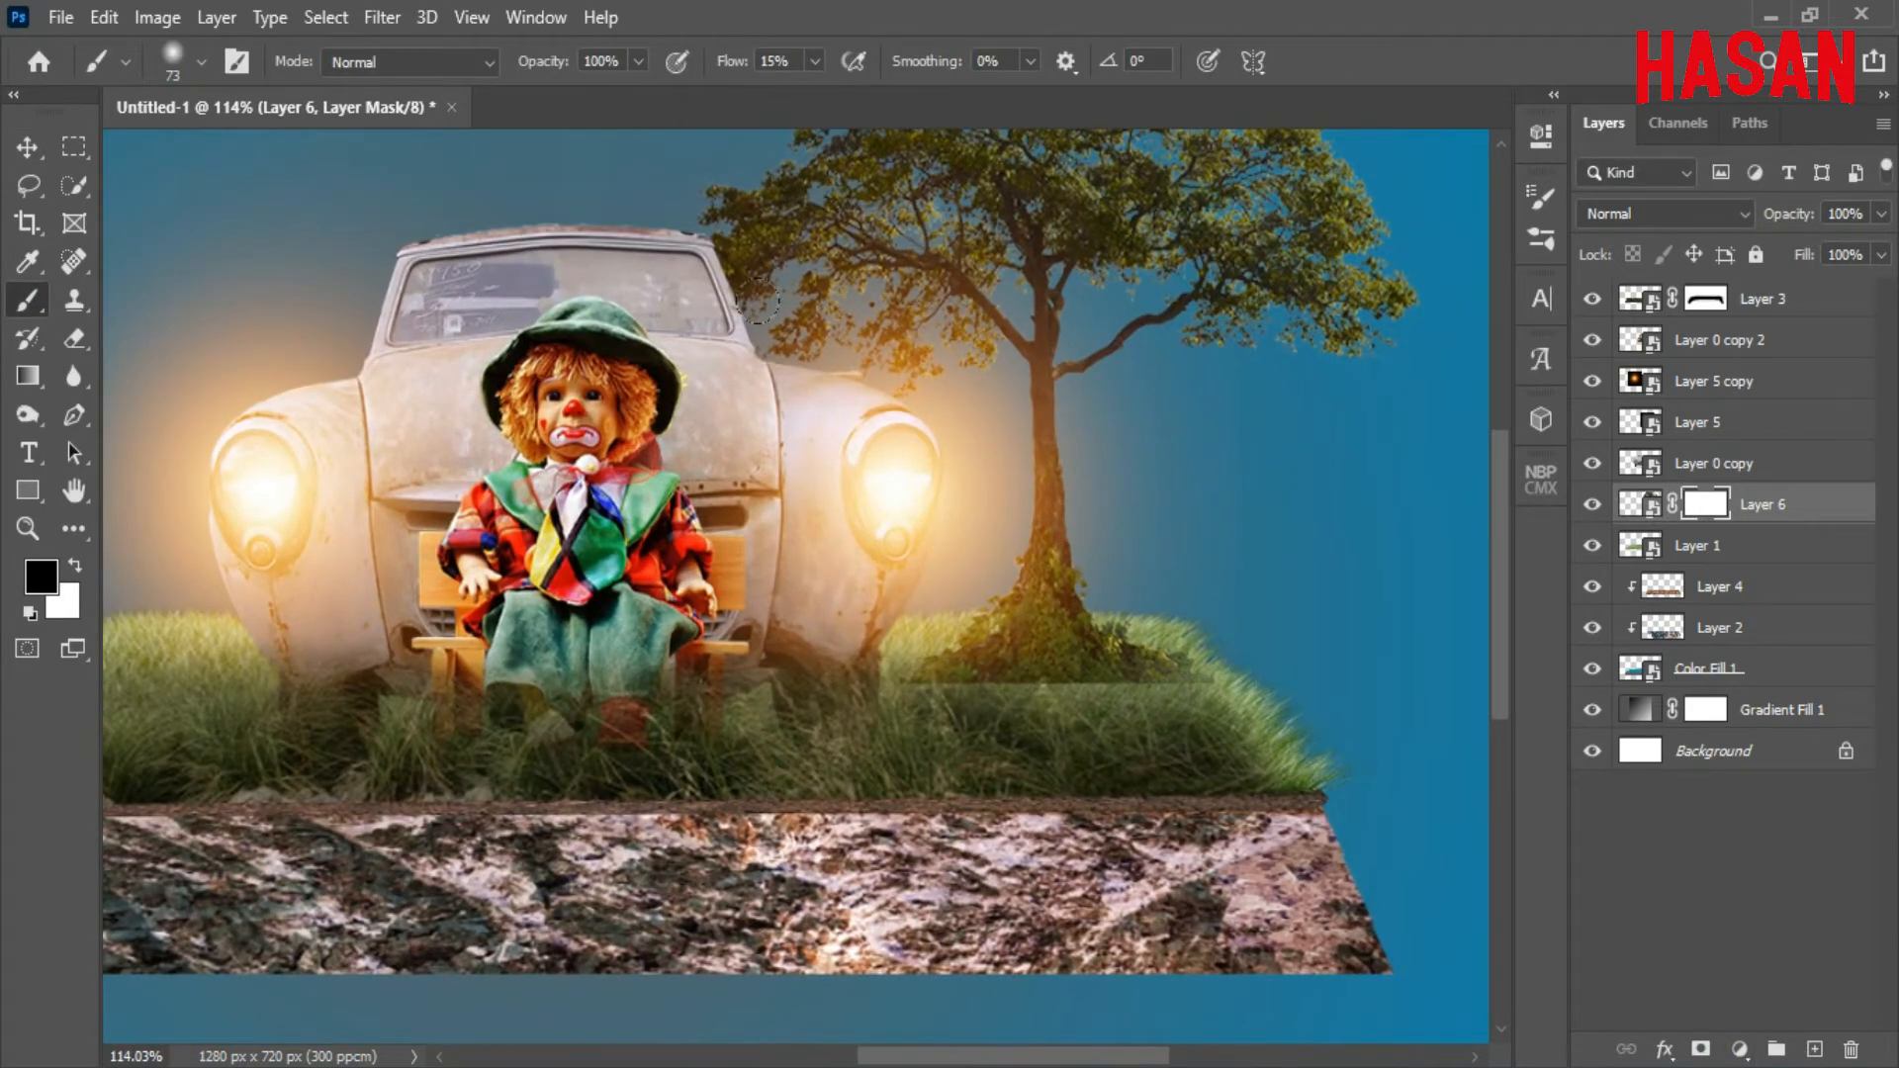
pyautogui.moveTo(979, 708)
pyautogui.mouseDown()
pyautogui.moveTo(933, 692)
pyautogui.moveTo(824, 716)
pyautogui.mouseUp()
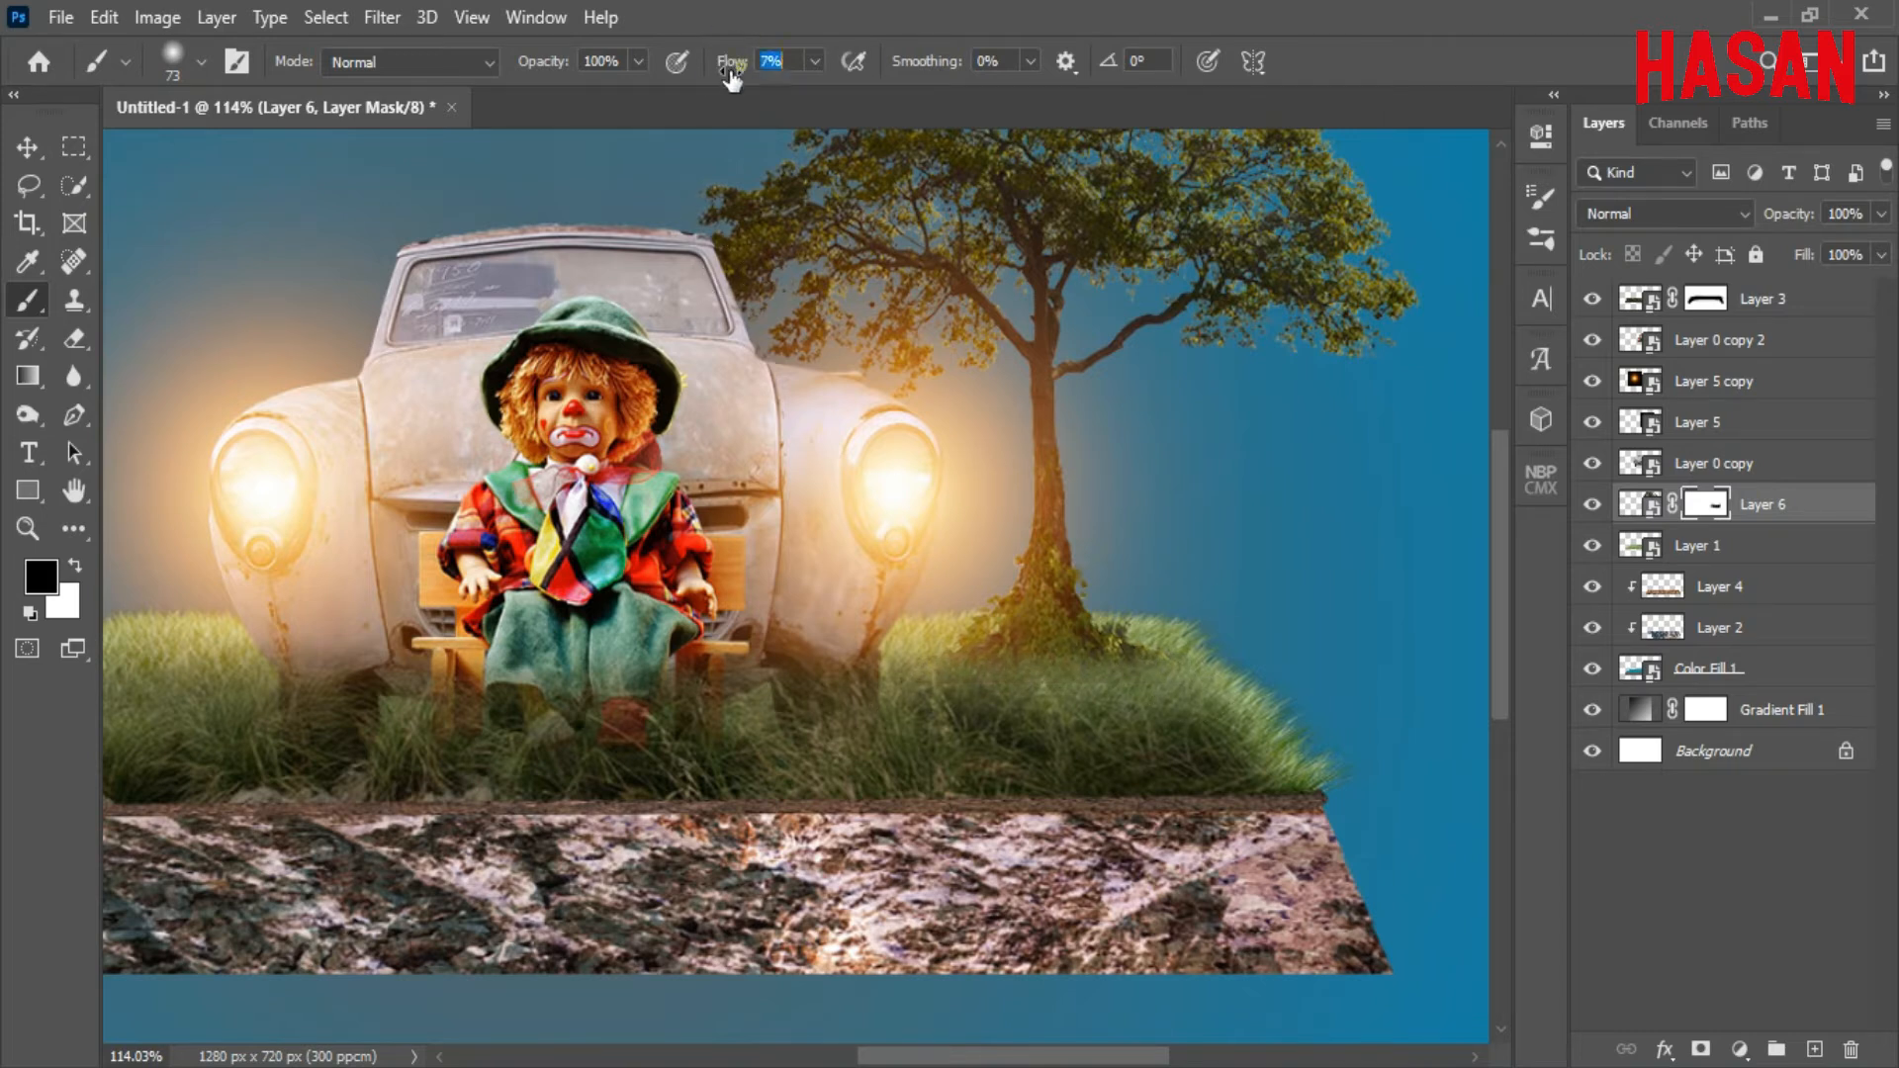
pyautogui.moveTo(978, 540)
pyautogui.mouseDown()
pyautogui.moveTo(1107, 651)
pyautogui.moveTo(1266, 572)
pyautogui.mouseUp()
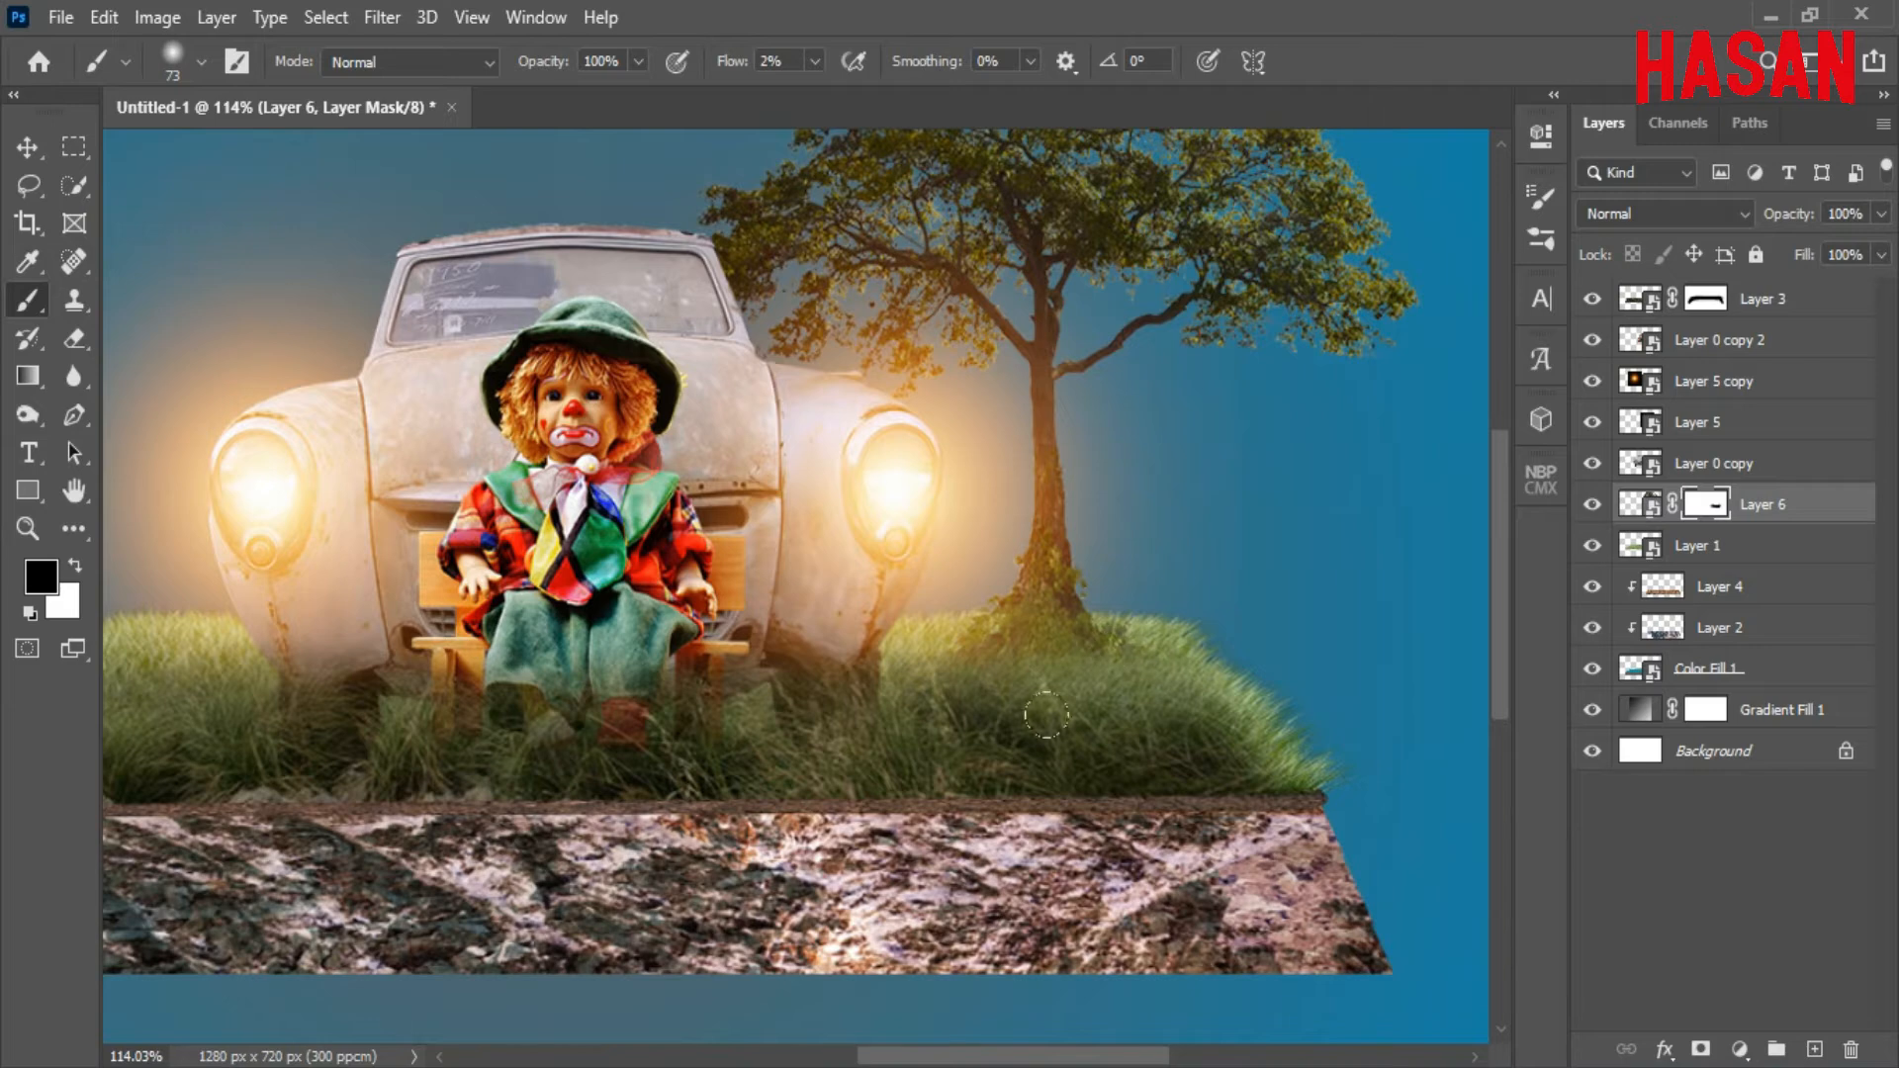
# Clip a Brightness/Contrast adjustment to the front grass, Layer 3, with brightness 101 and contrast 38, and lower its opacity to about 86%.
pyautogui.hotkey('ctrl', '0')
pyautogui.press('v')
pyautogui.click(1128, 696)
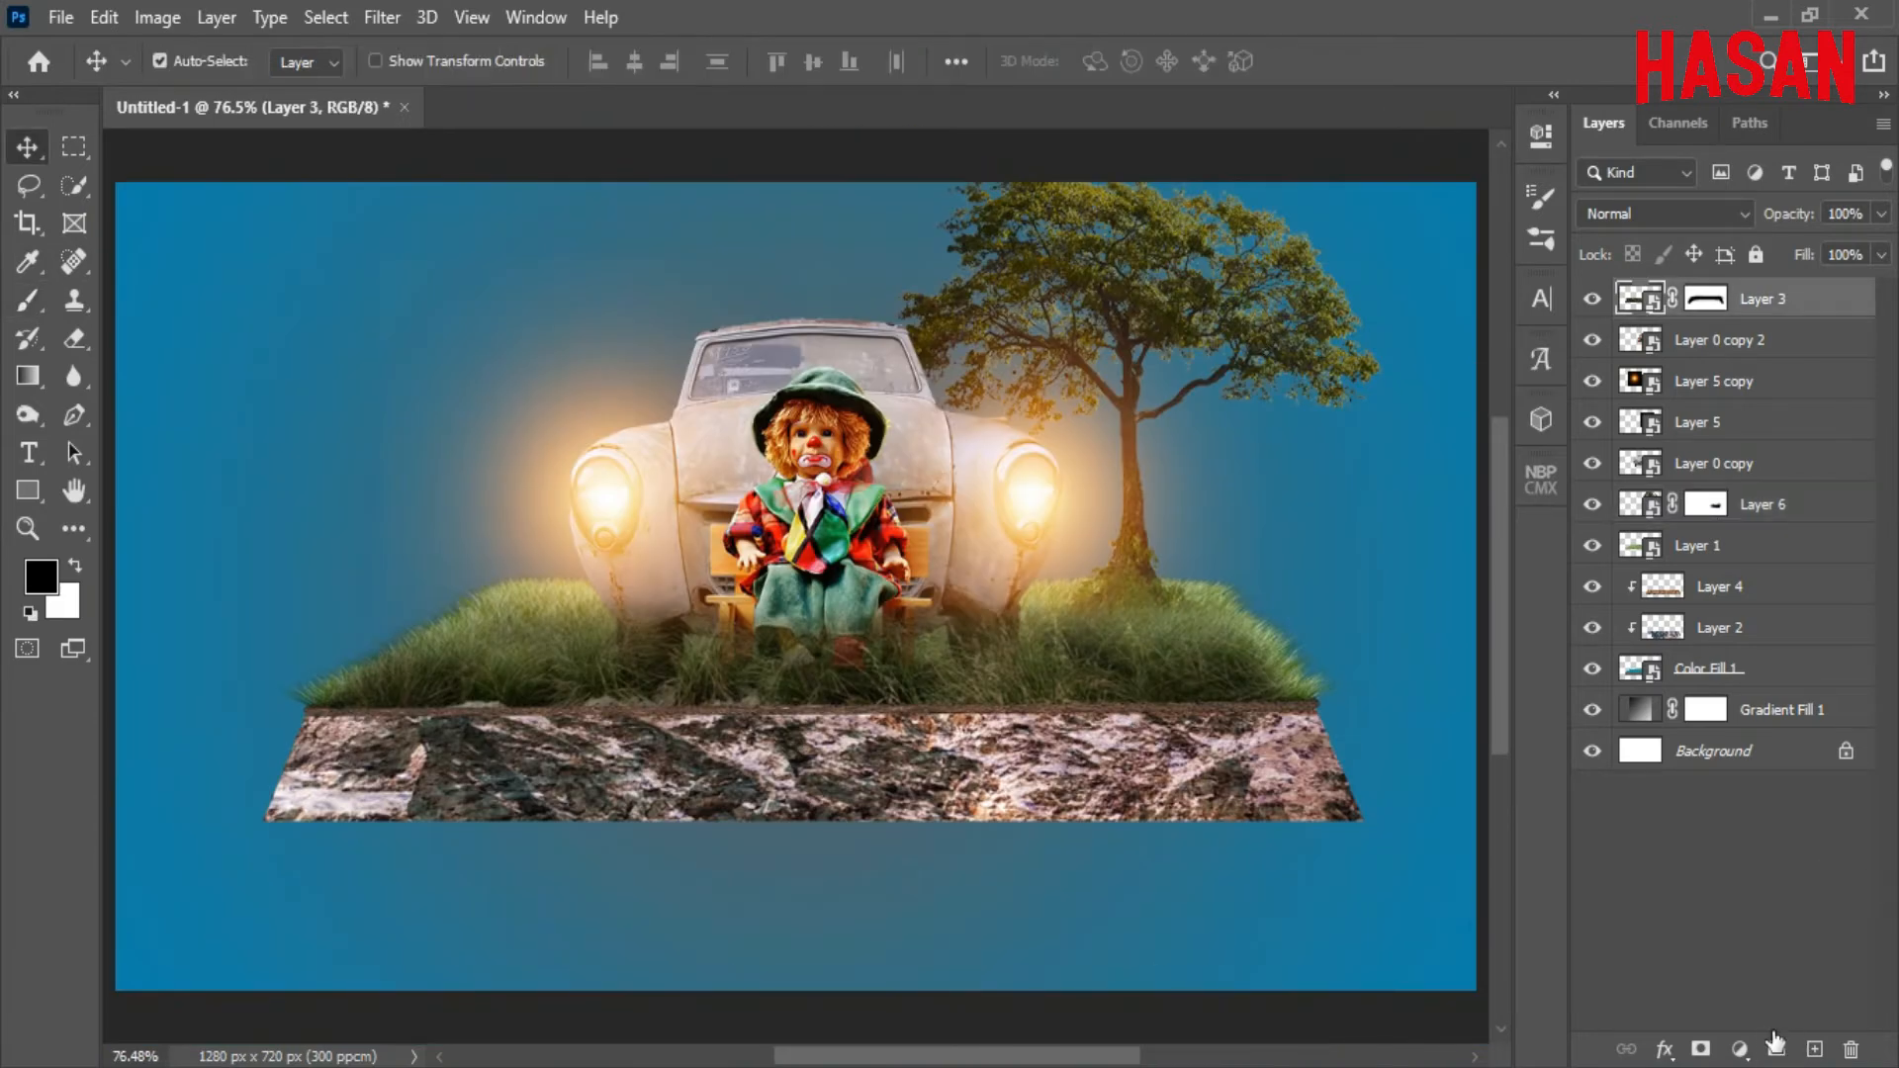
pyautogui.click(1739, 1050)
pyautogui.click(1730, 621)
pyautogui.moveTo(1303, 302); pyautogui.dragTo(1416, 301)
pyautogui.moveTo(1306, 360); pyautogui.dragTo(1366, 359)
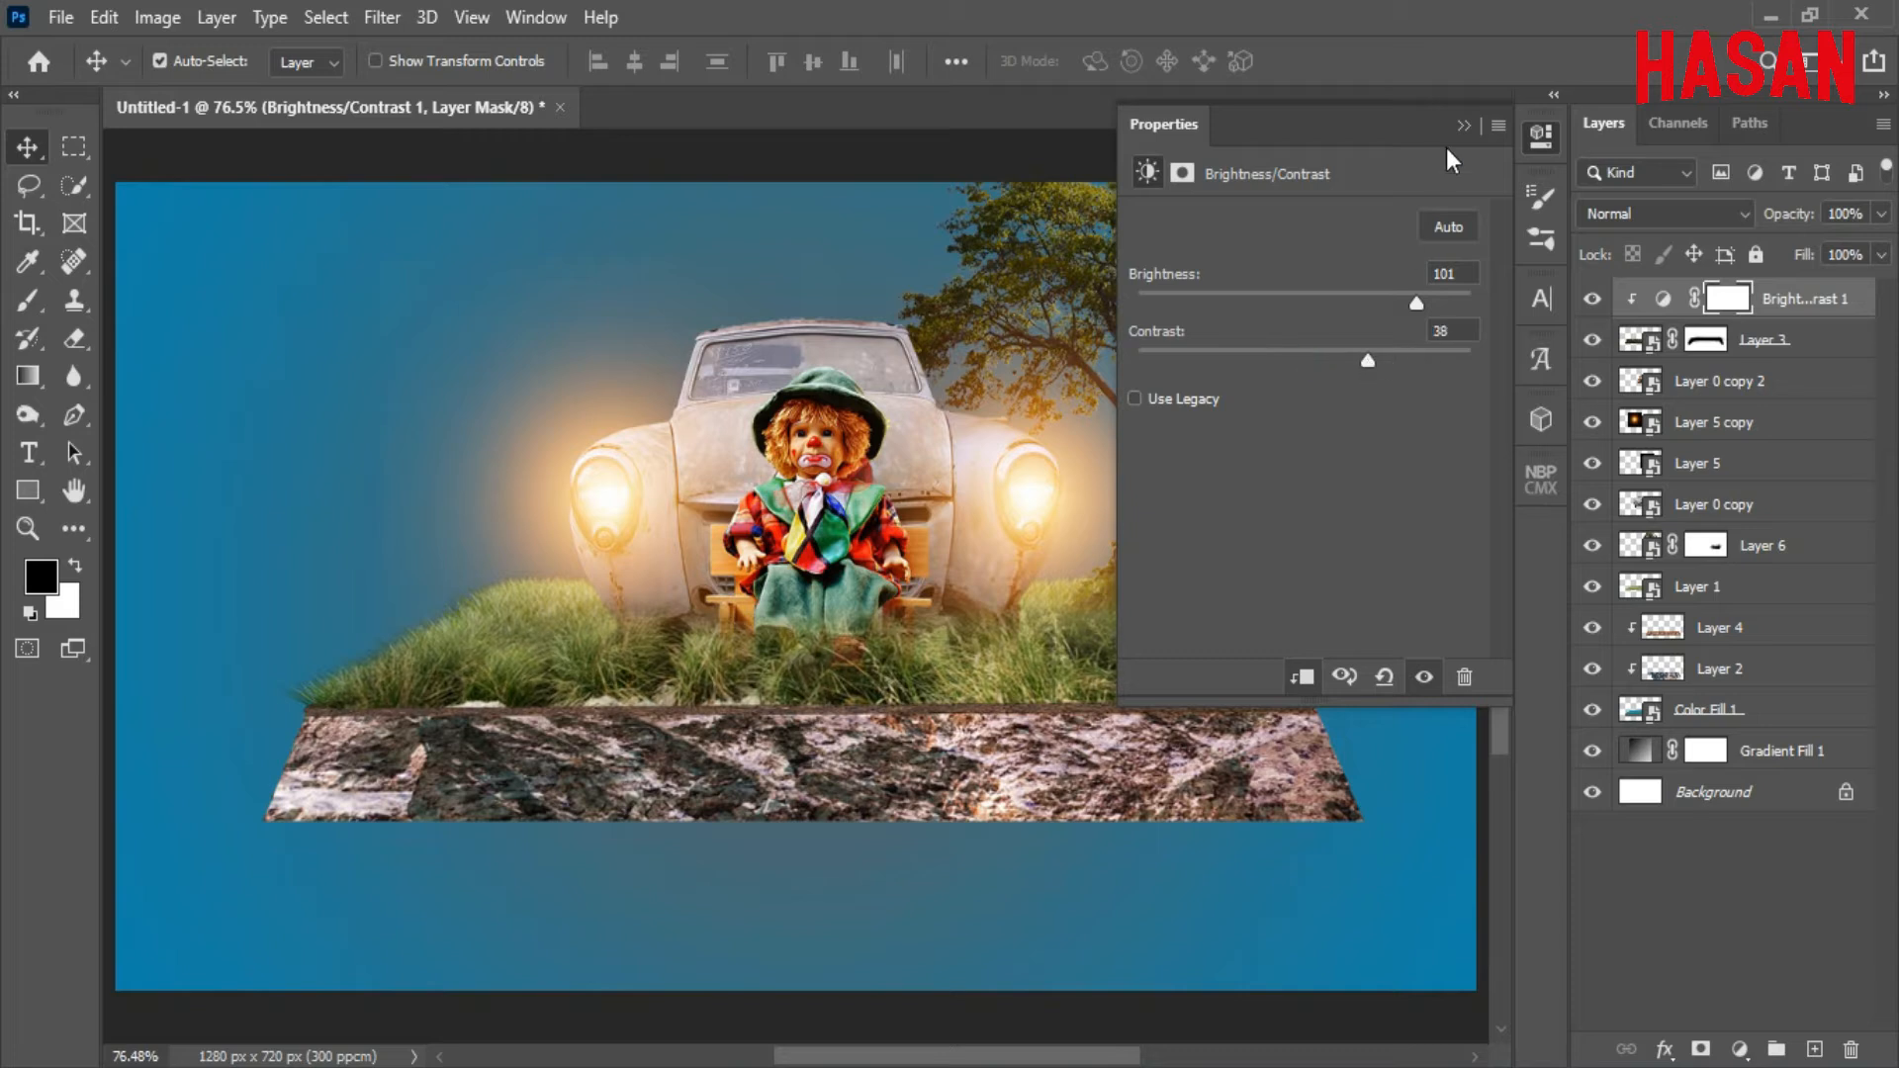
pyautogui.click(1464, 126)
pyautogui.click(1587, 302)
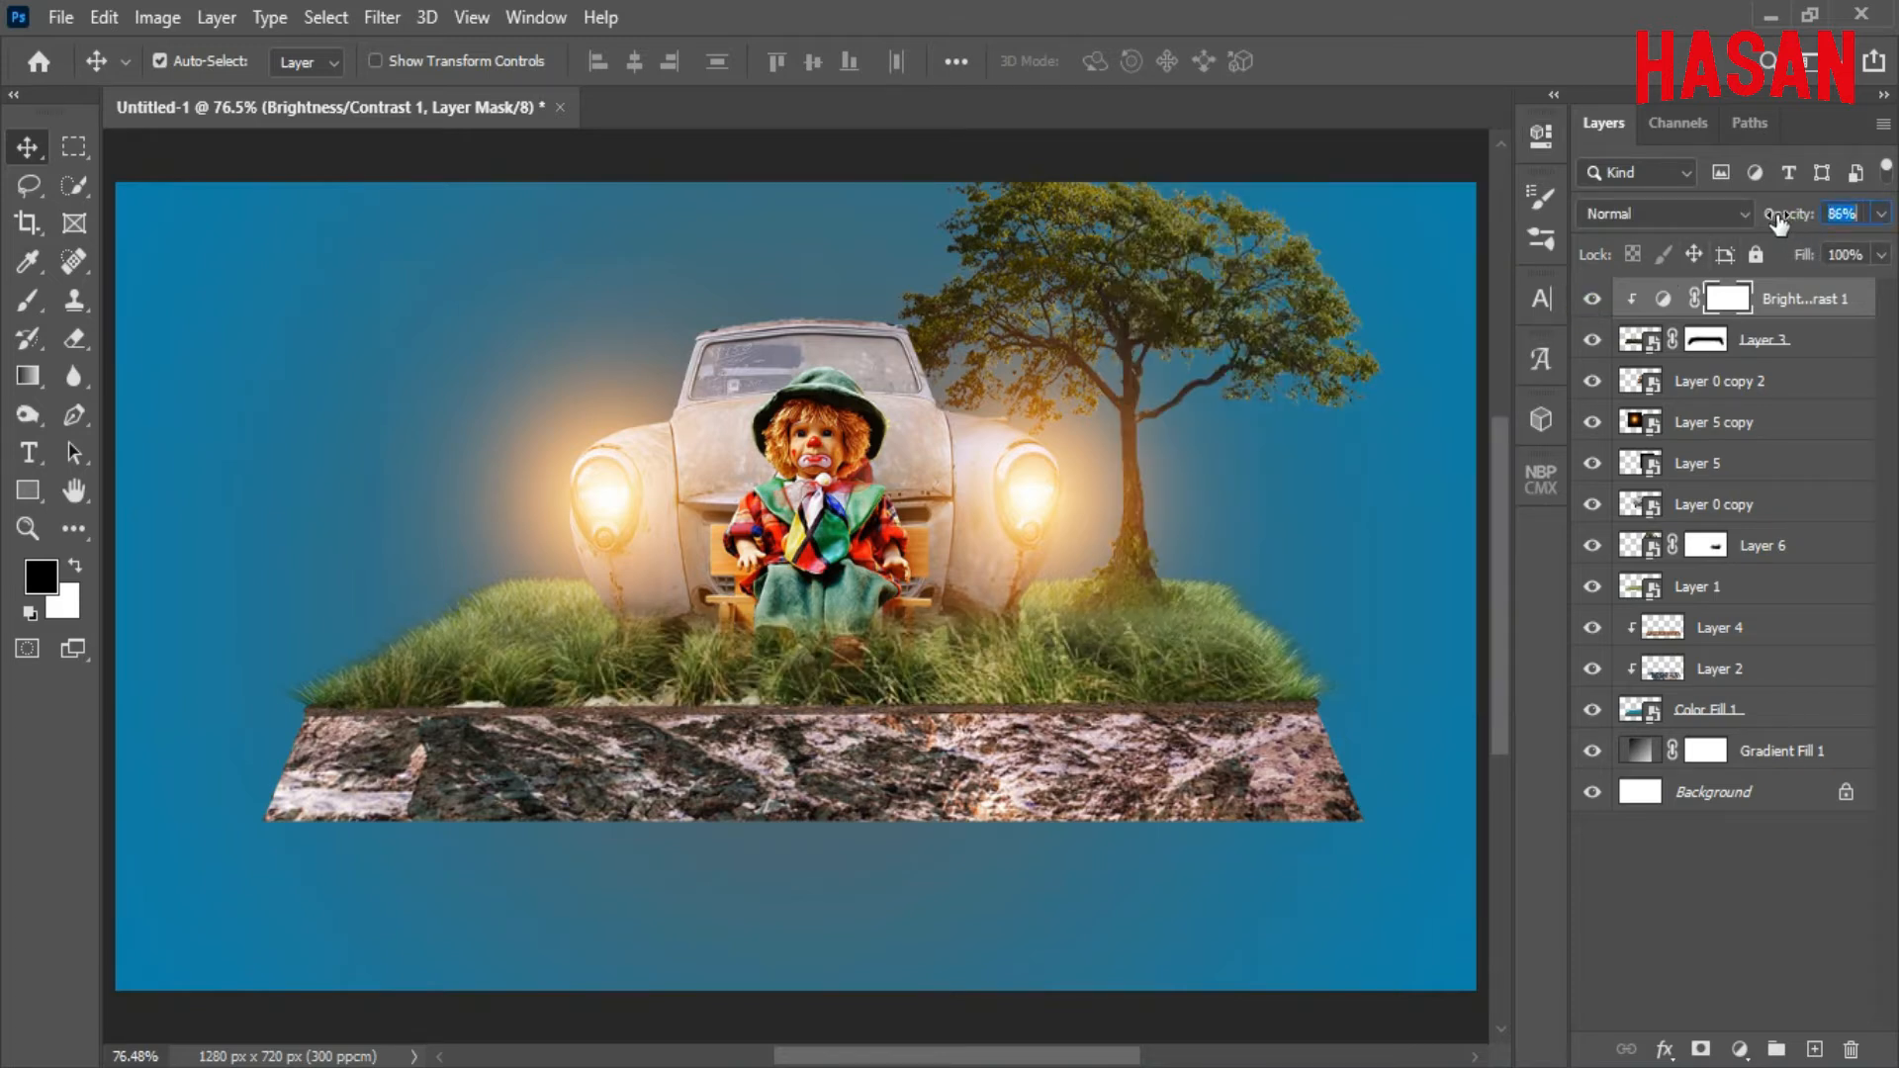
# Add an empty layer directly above the doll layer, Layer 0 copy 2, and convert it to a smart object.
pyautogui.click(895, 540)
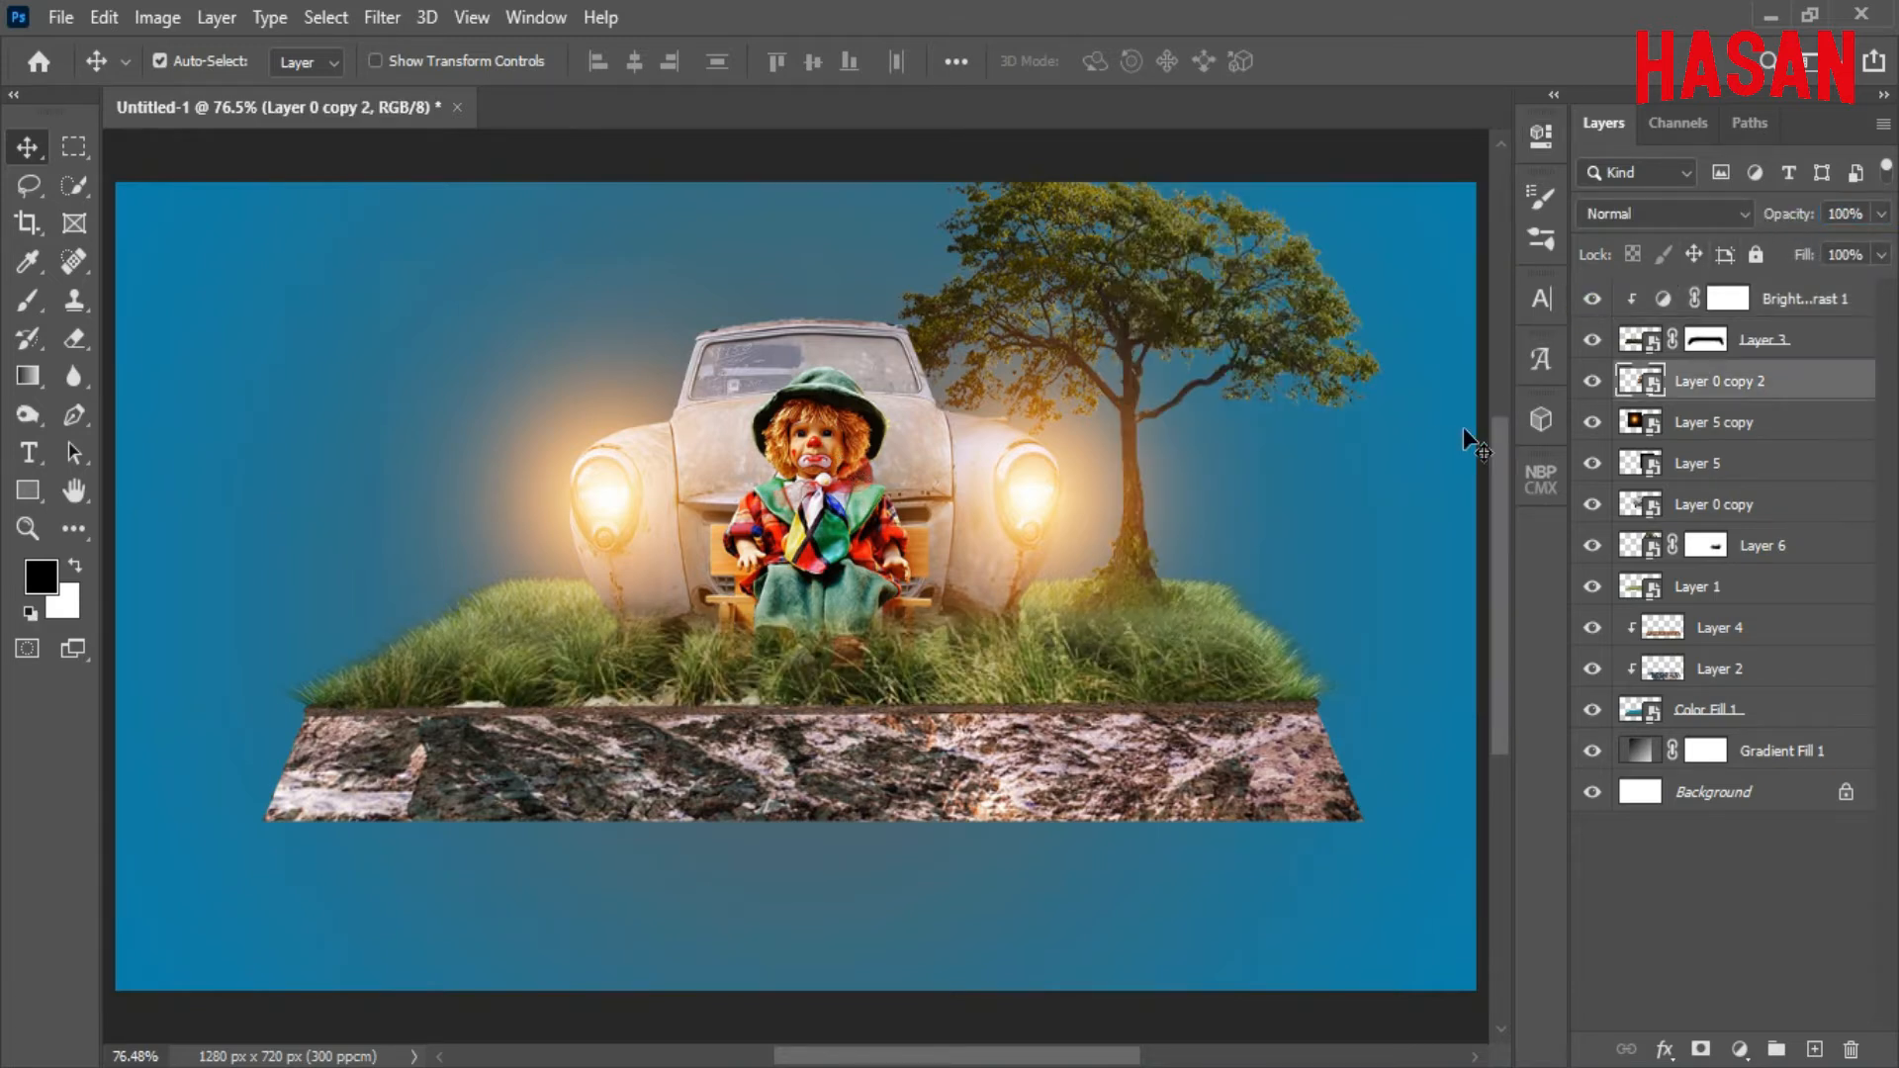
pyautogui.click(1592, 381)
pyautogui.click(1592, 380)
pyautogui.click(1811, 1051)
pyautogui.rightClick(1776, 386)
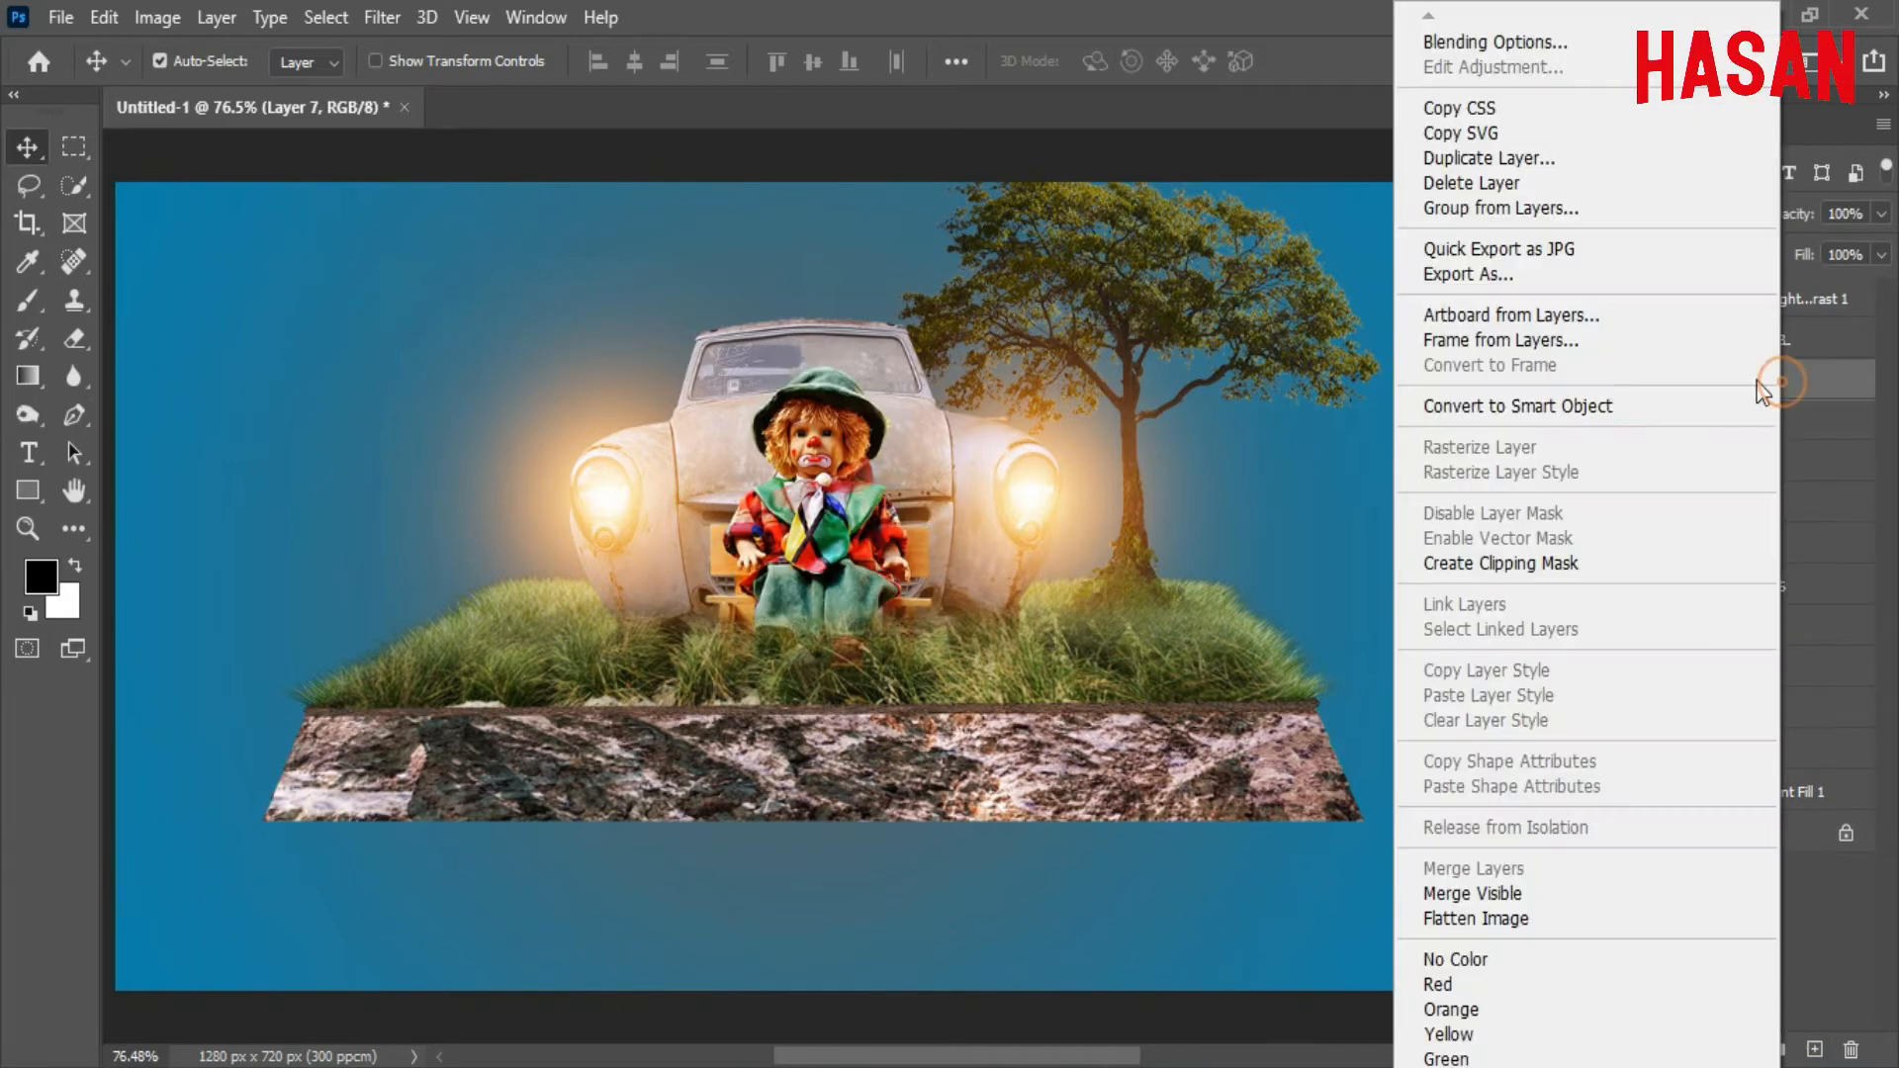
pyautogui.click(1740, 413)
# Set the brush's foreground colour to a bright golden yellow.
pyautogui.click(30, 298)
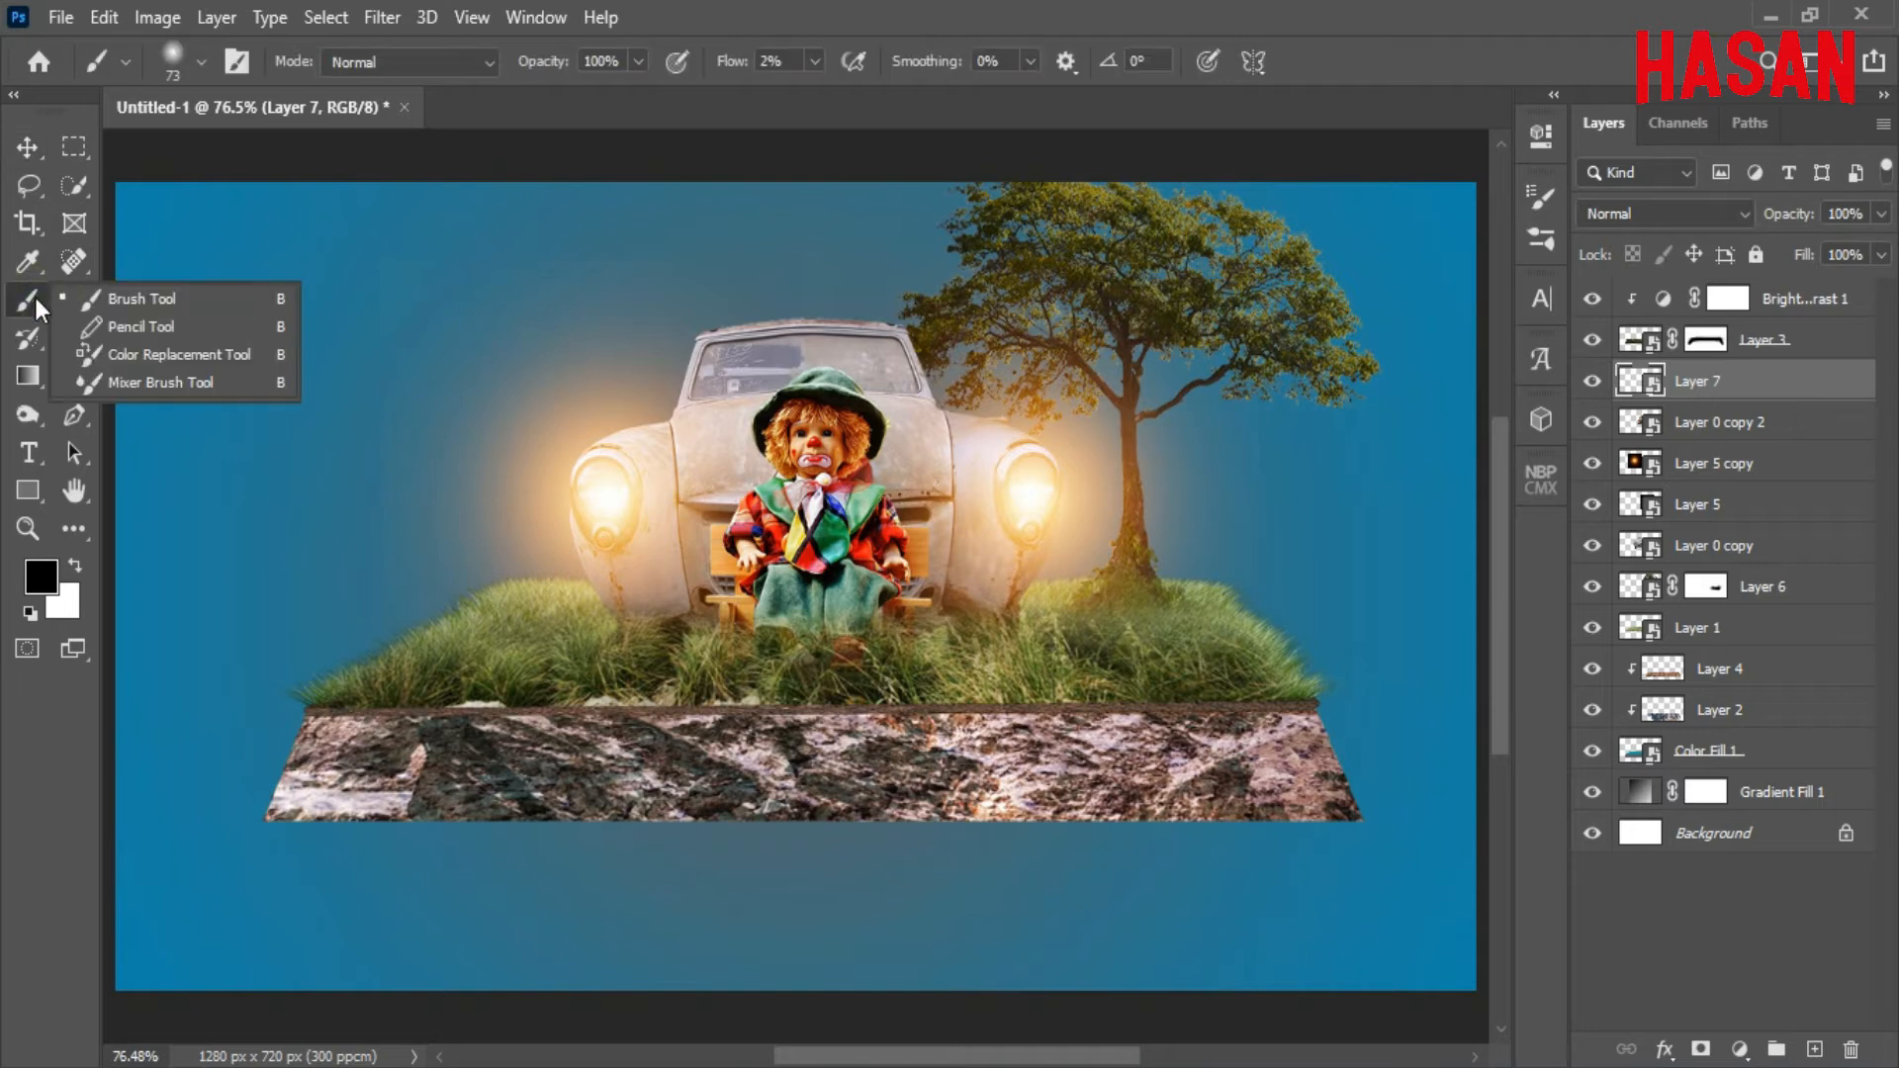
pyautogui.click(40, 576)
pyautogui.click(620, 509)
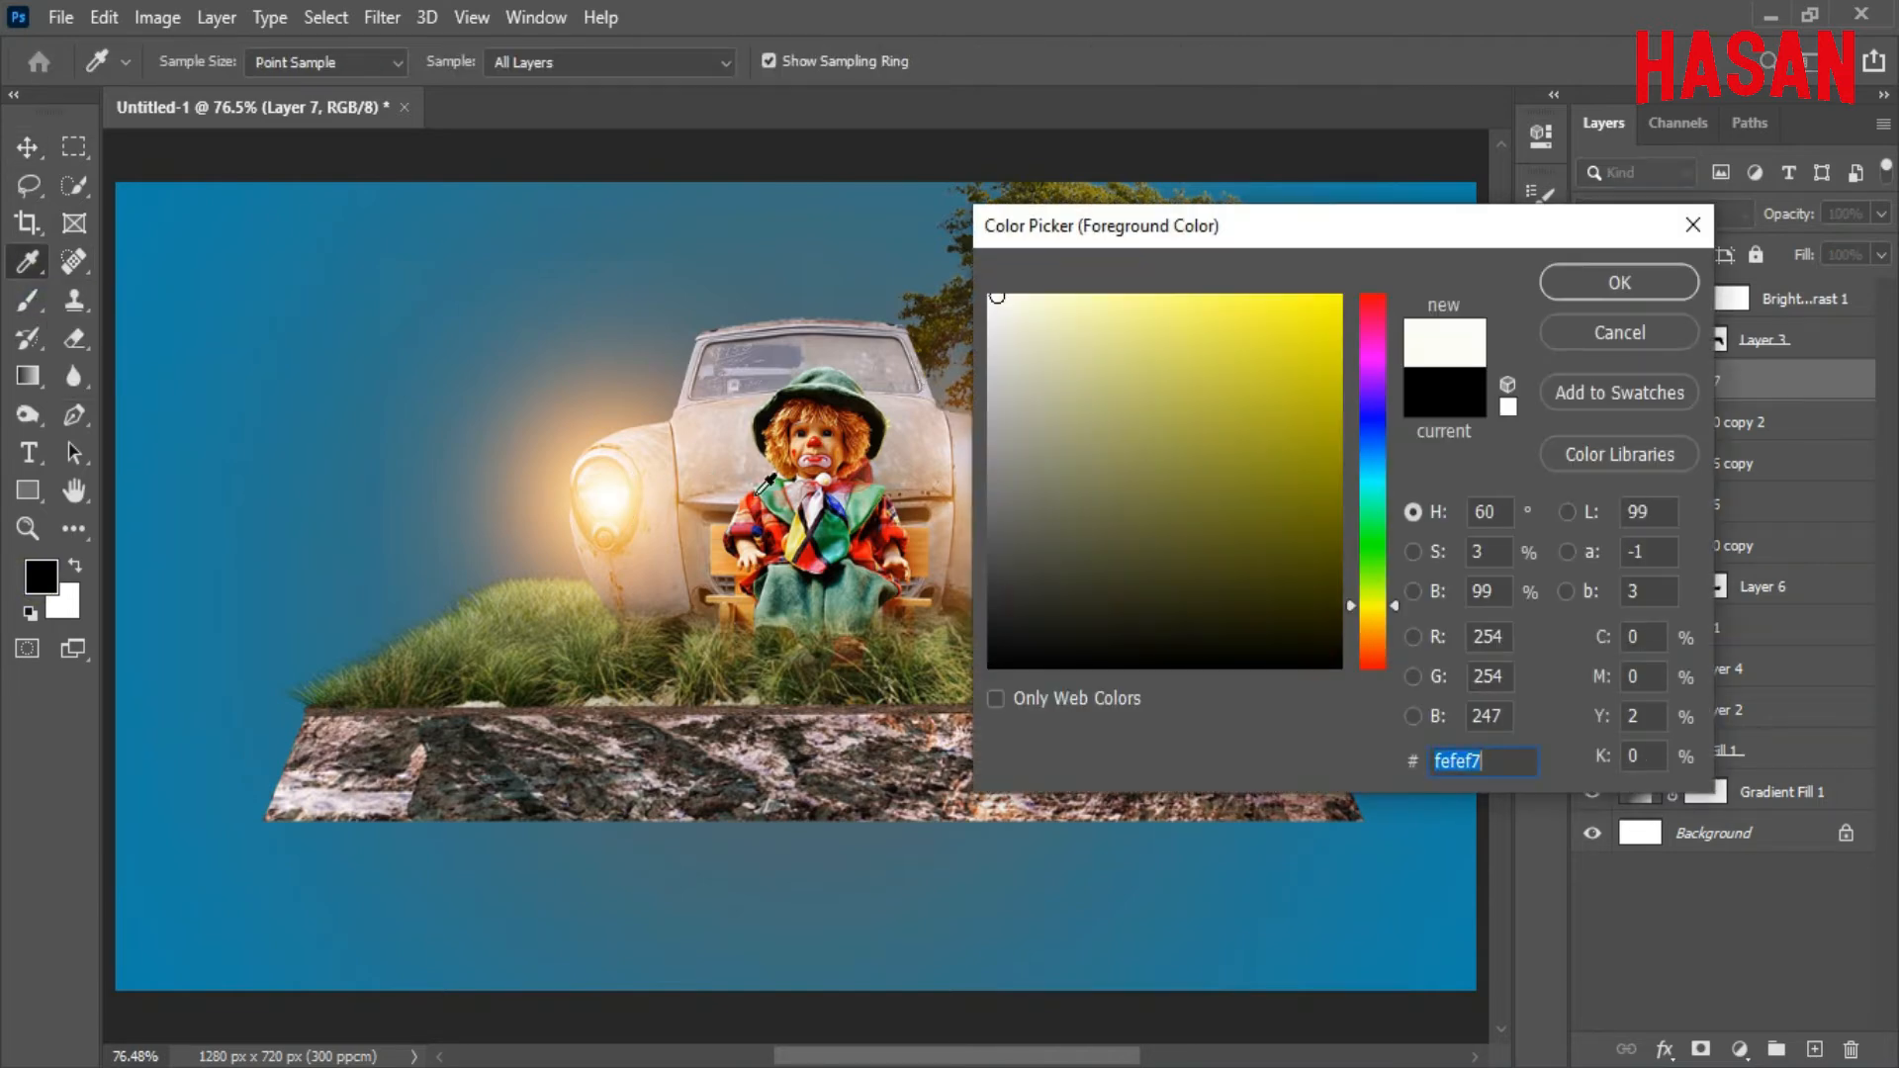
pyautogui.click(1191, 337)
pyautogui.moveTo(1391, 613); pyautogui.dragTo(1392, 623)
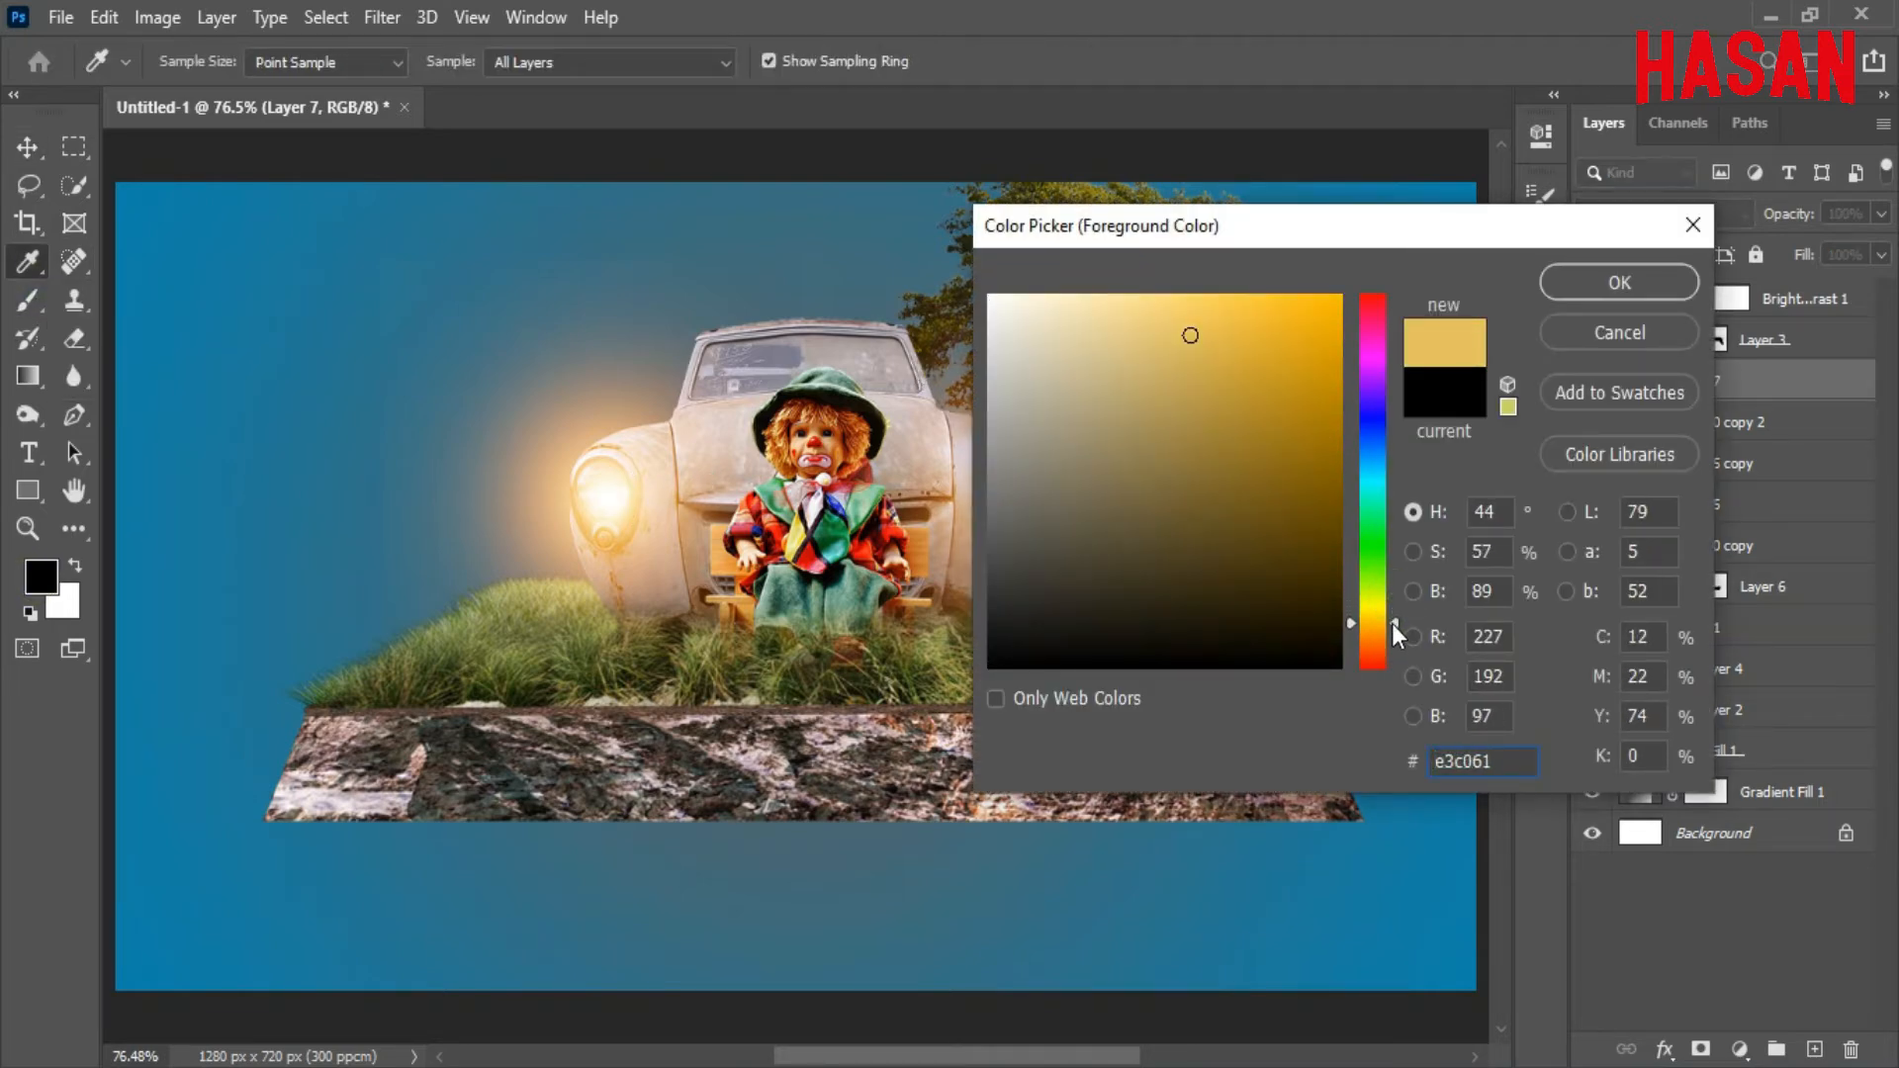
pyautogui.moveTo(1217, 302)
pyautogui.mouseDown()
pyautogui.moveTo(1187, 310)
pyautogui.moveTo(1251, 302)
pyautogui.mouseUp()
pyautogui.click(1557, 283)
pyautogui.press('b')
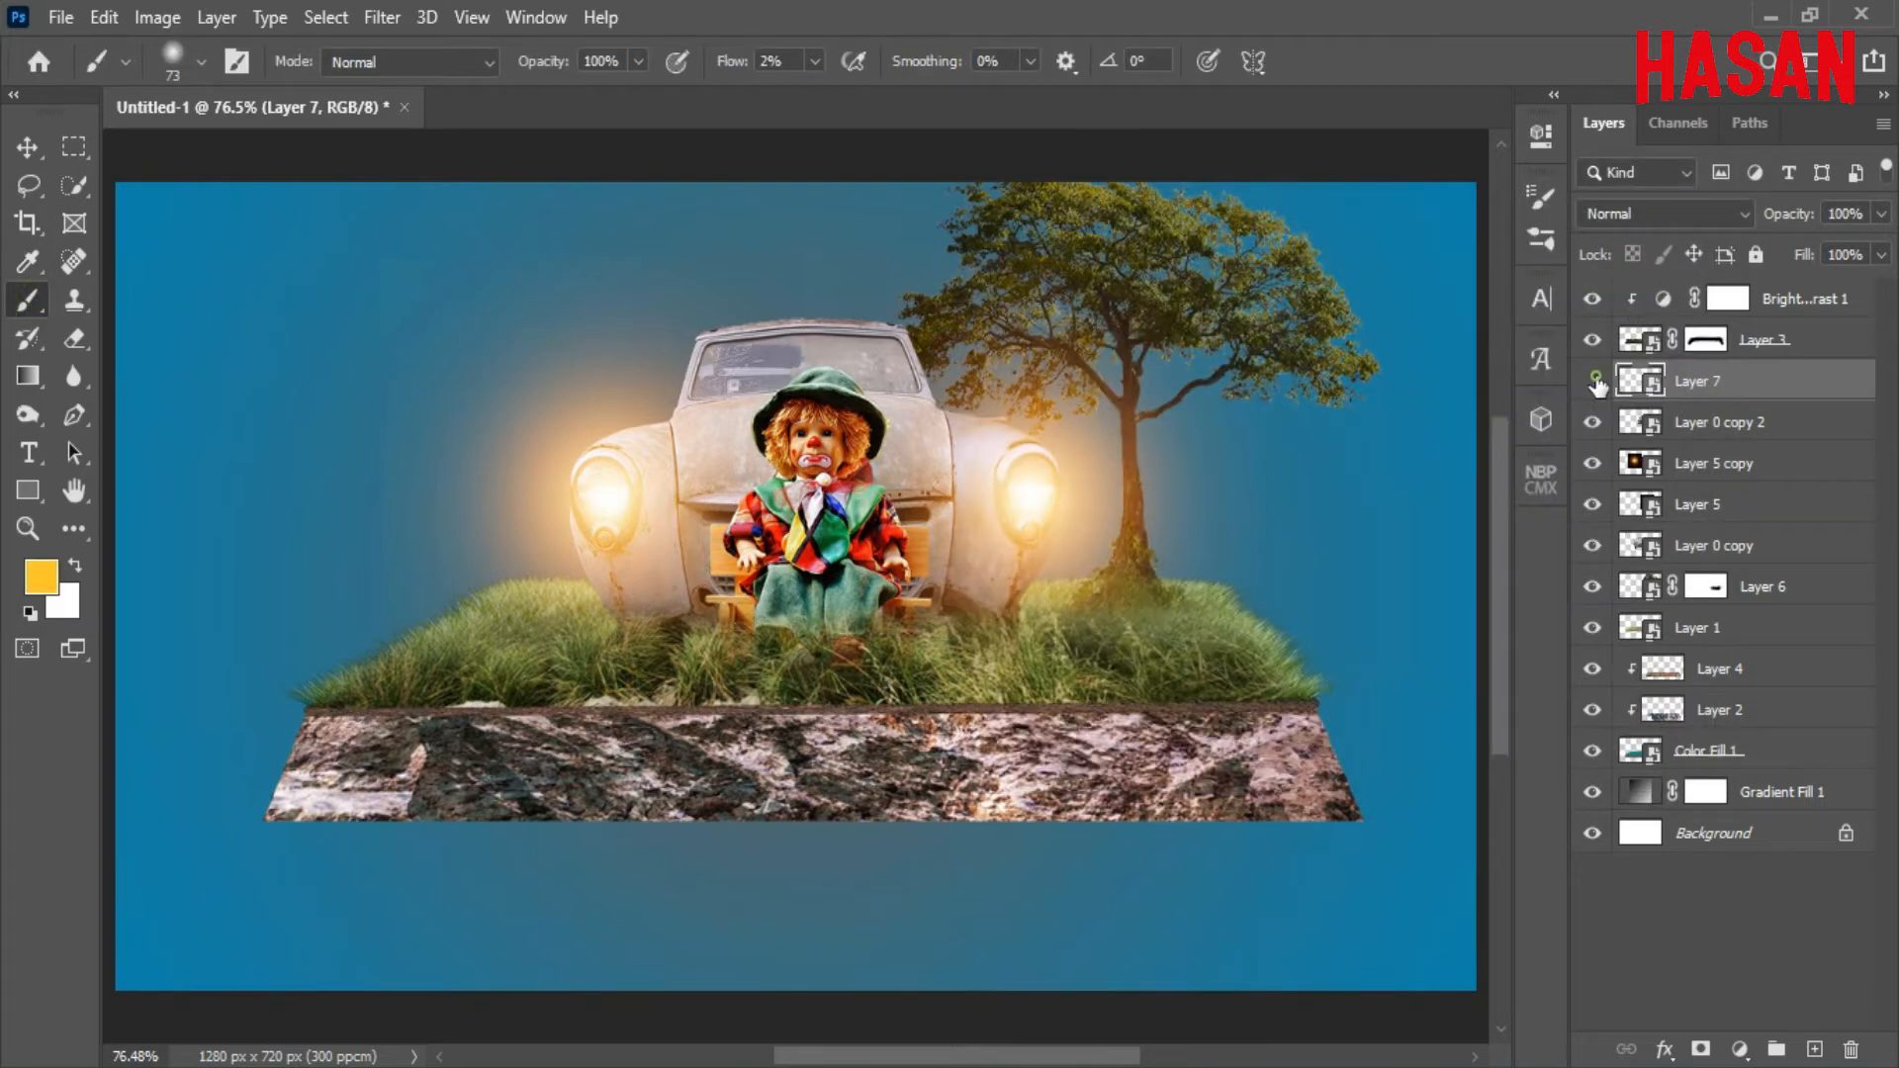
# Rasterize Layer 7 and clip it to the doll layer, Layer 0 copy 2.
pyautogui.click(1642, 423)
pyautogui.click(1592, 422)
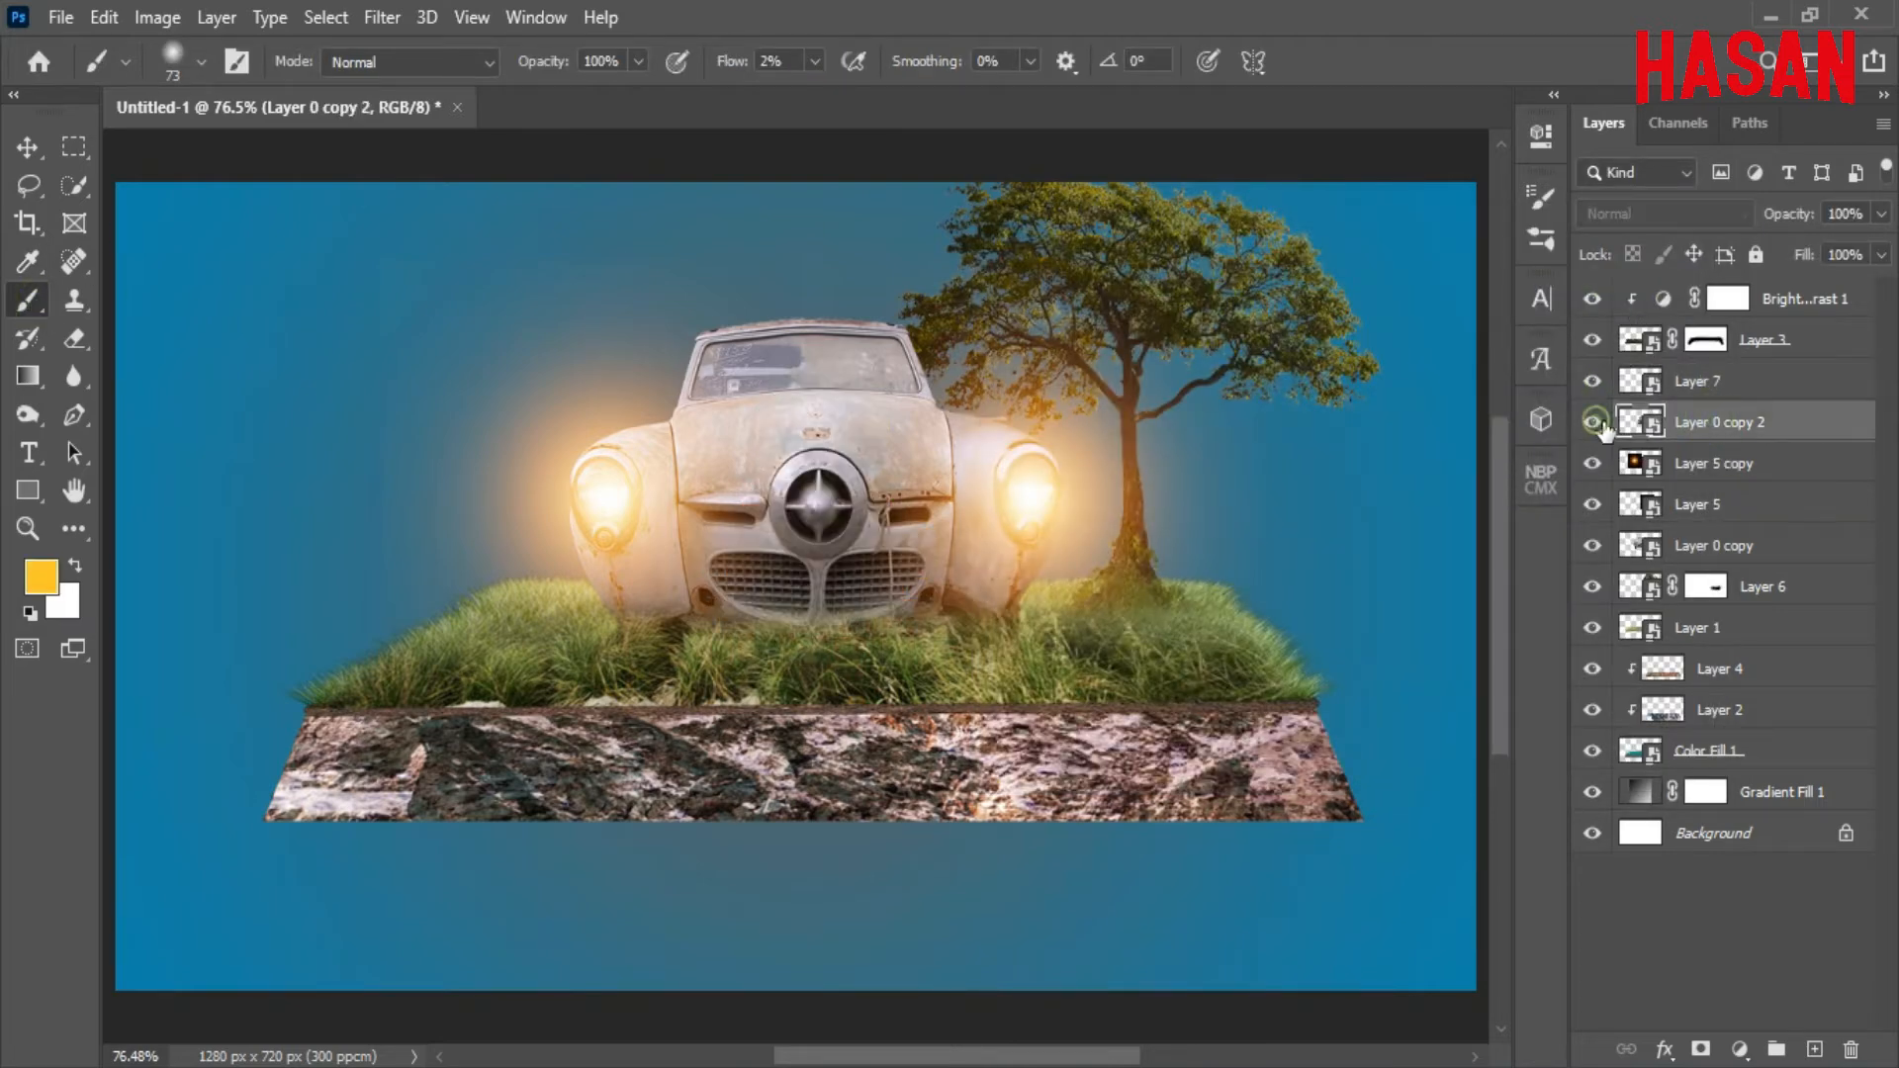
pyautogui.click(1593, 422)
pyautogui.rightClick(1721, 381)
pyautogui.click(1470, 548)
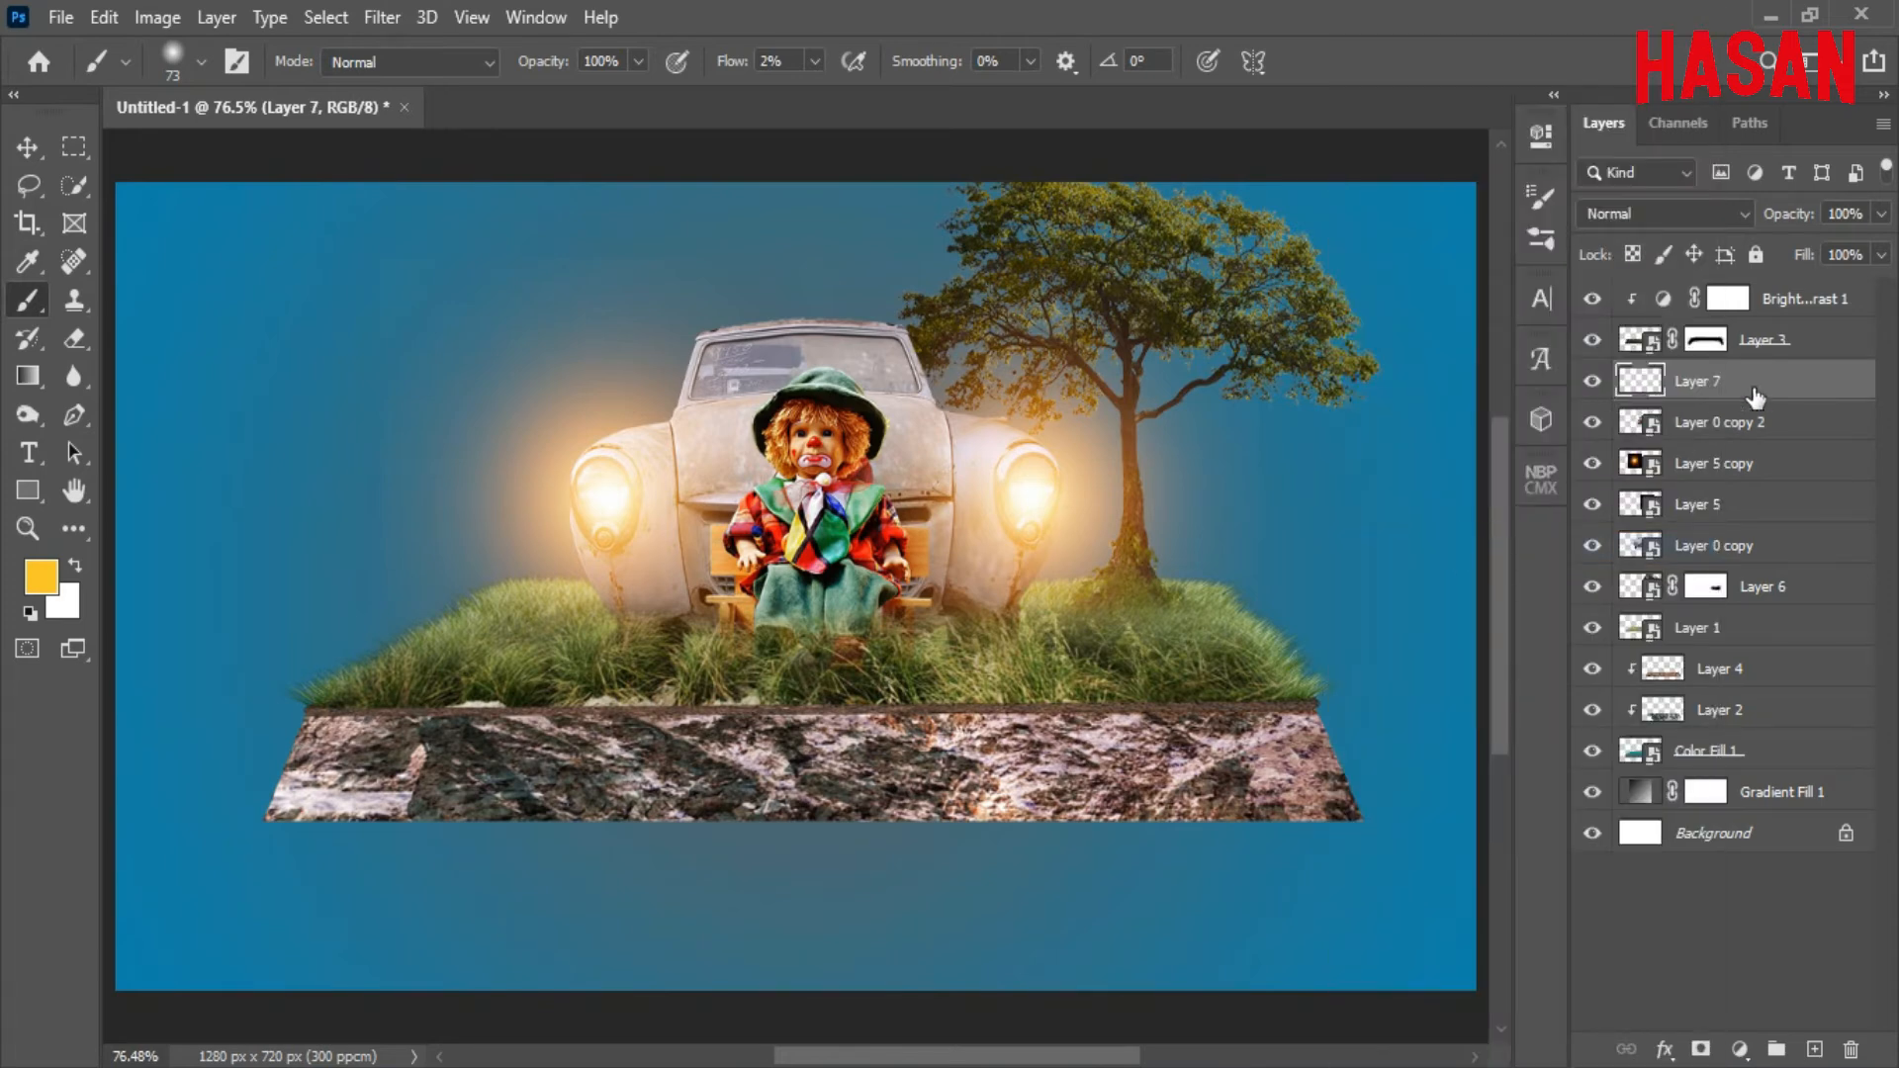
pyautogui.rightClick(1755, 395)
pyautogui.click(1424, 559)
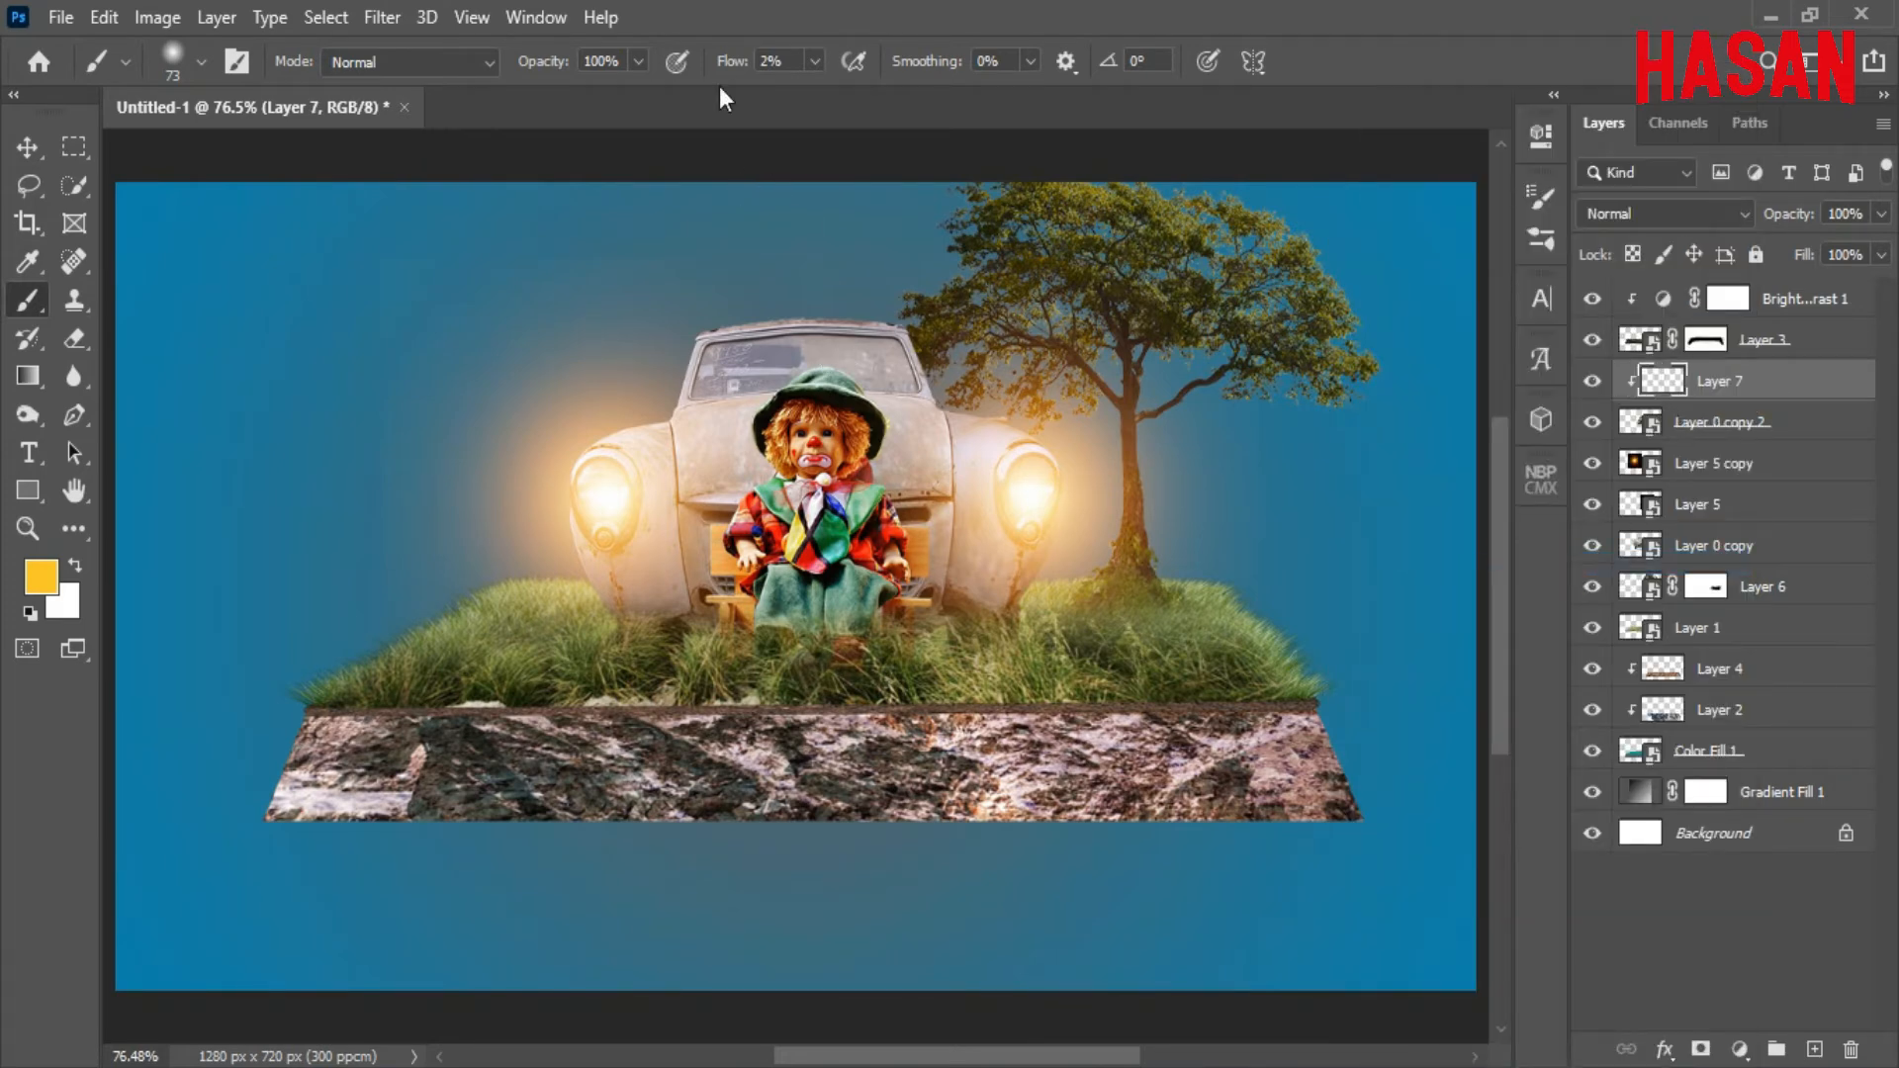
# Set Layer 7 to Overlay and paint a golden glow along the edges of the doll and bench at 40% flow.
pyautogui.click(1667, 214)
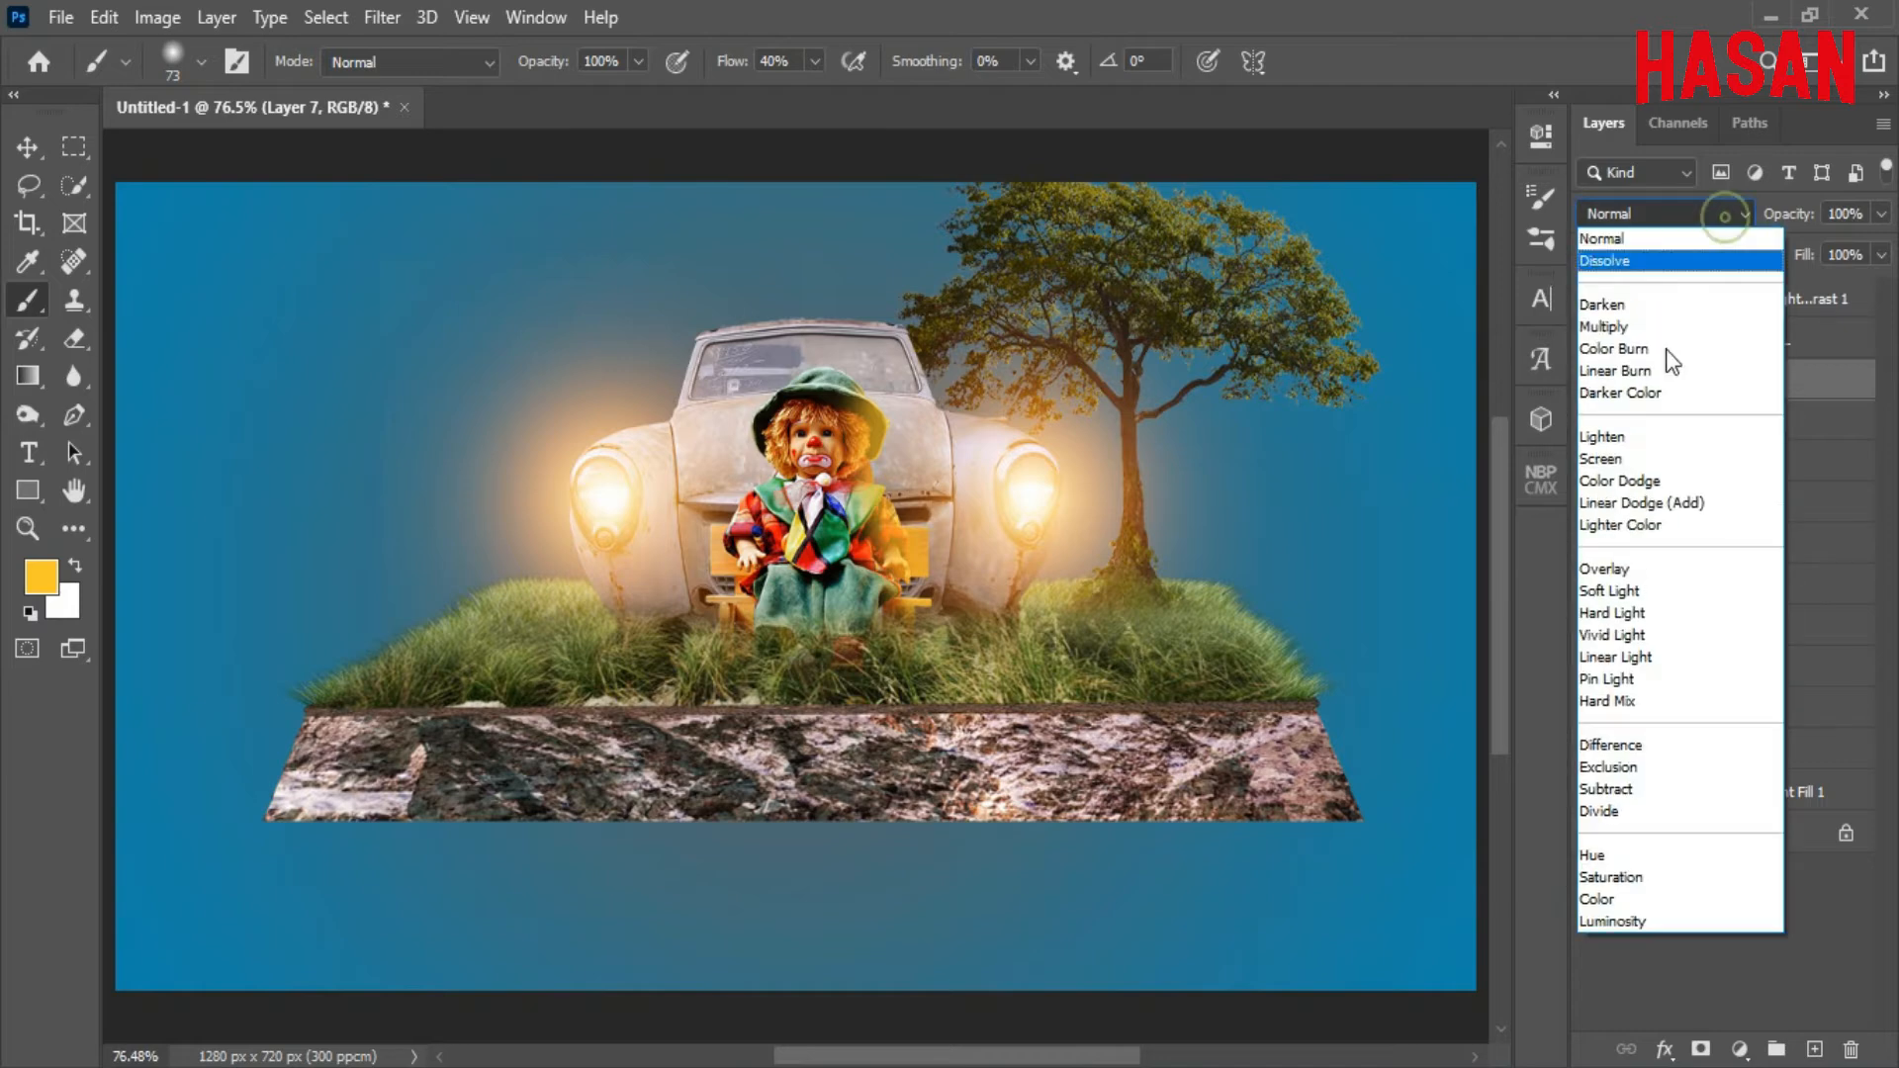
pyautogui.click(1670, 578)
pyautogui.scroll(3, 753, 423)
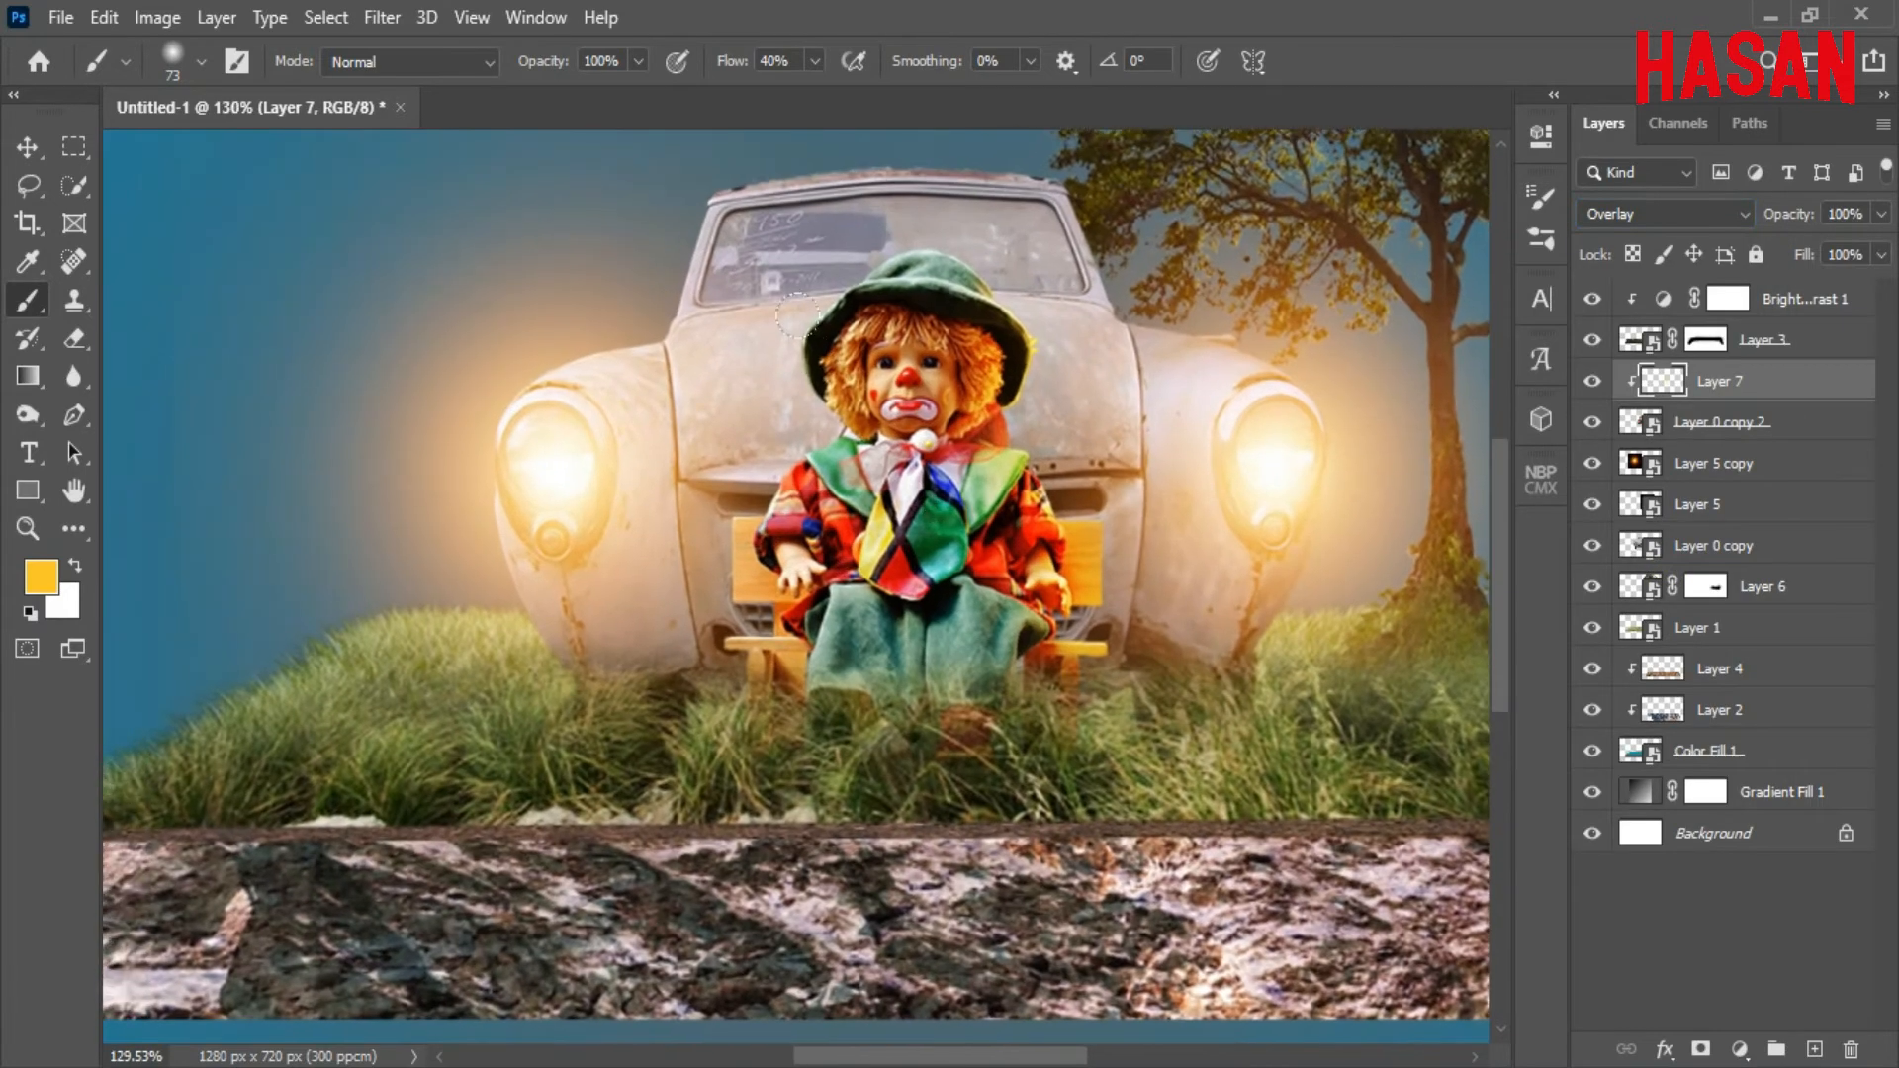
pyautogui.moveTo(777, 470); pyautogui.dragTo(726, 697)
pyautogui.moveTo(779, 237)
pyautogui.mouseDown()
pyautogui.moveTo(1001, 182)
pyautogui.moveTo(1081, 188)
pyautogui.mouseUp()
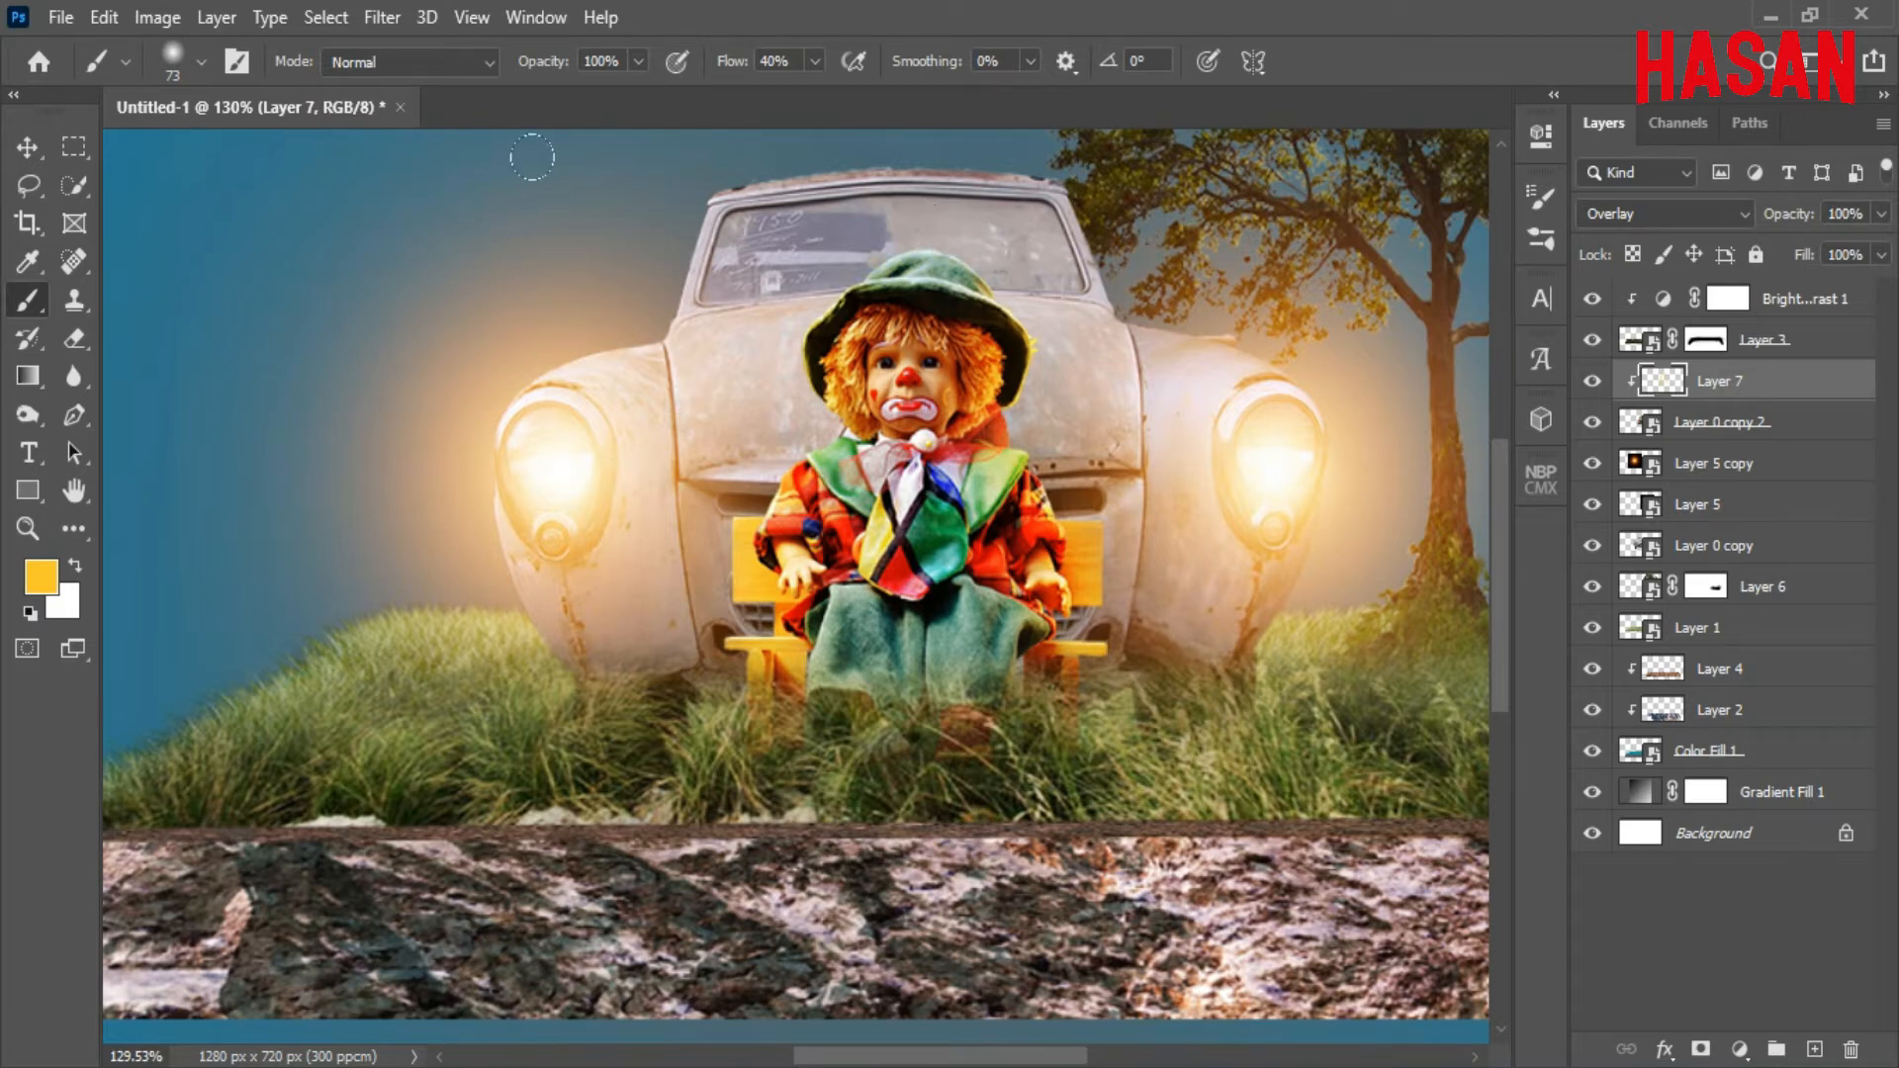
# Make white the foreground colour and create a black-filled Linear Dodge (Add) layer above Layer 7, clipped to the doll.
pyautogui.click(75, 566)
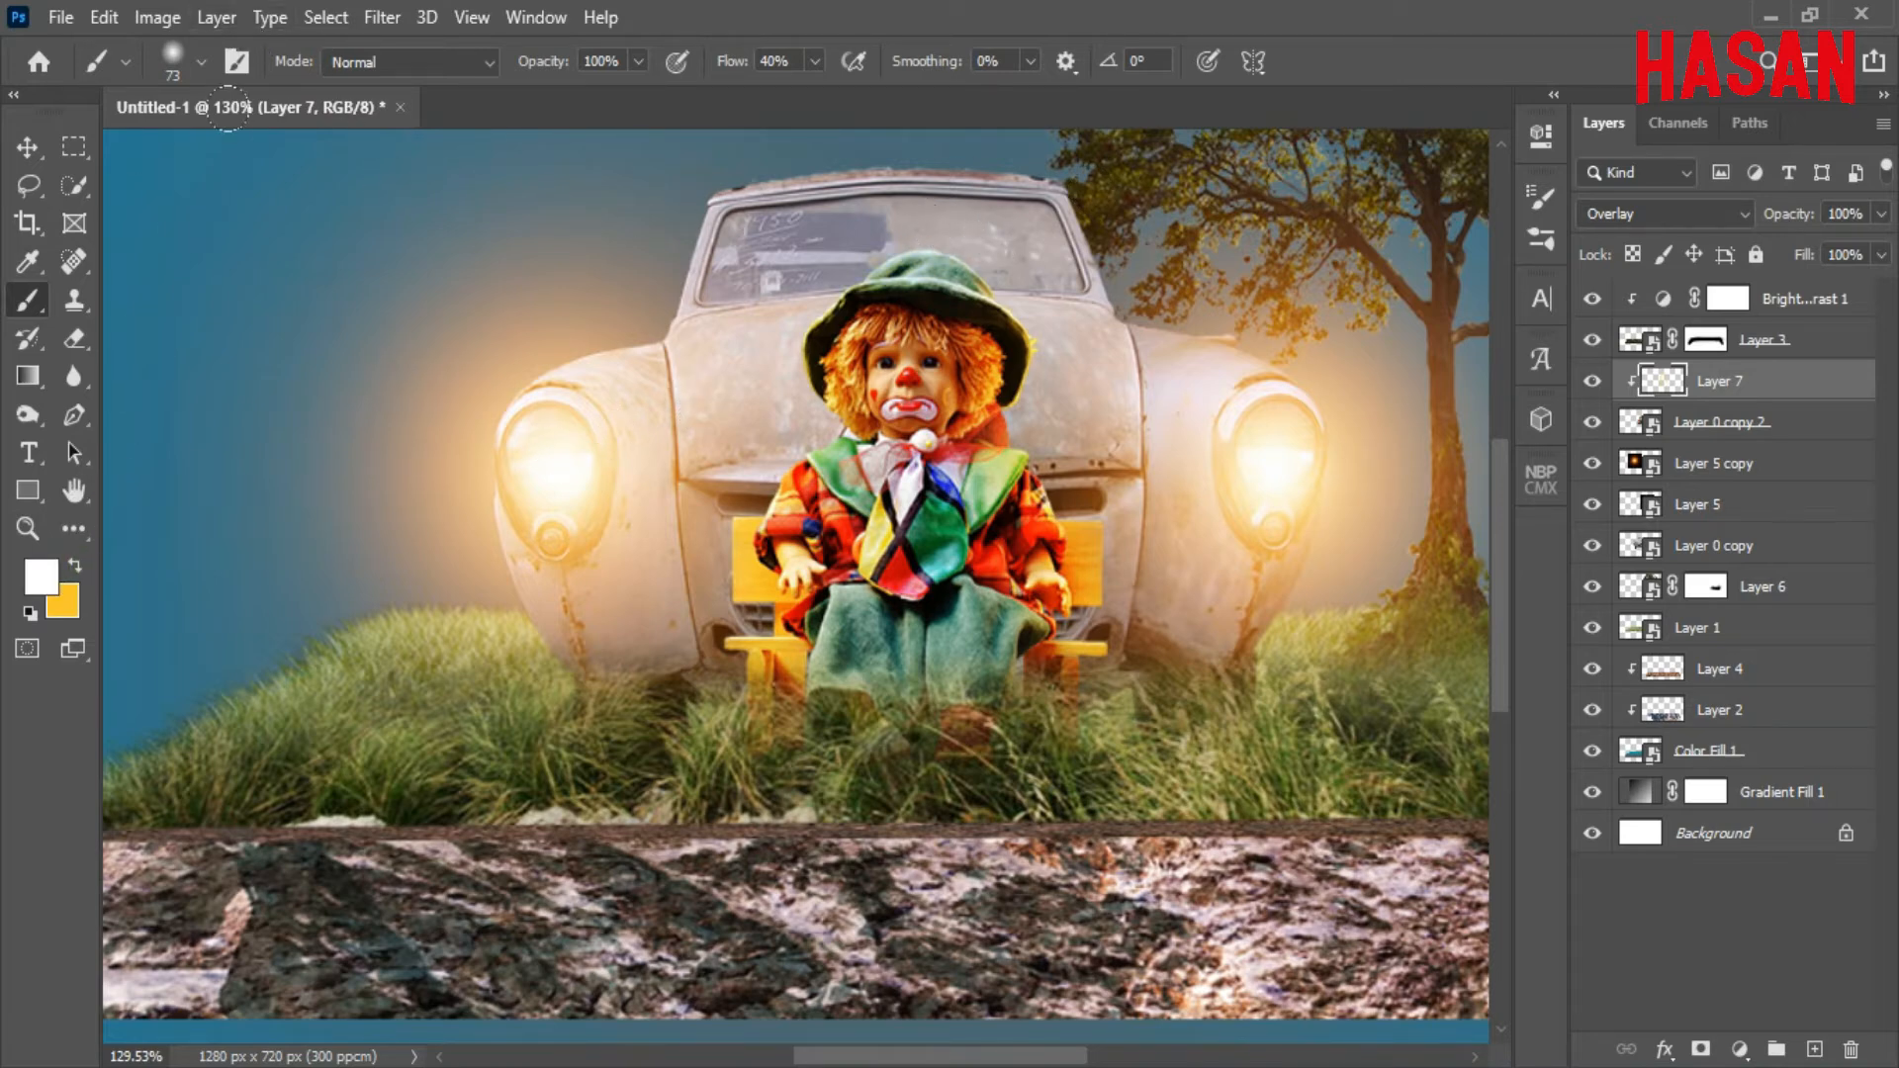
pyautogui.click(217, 18)
pyautogui.moveTo(297, 40)
pyautogui.click(668, 42)
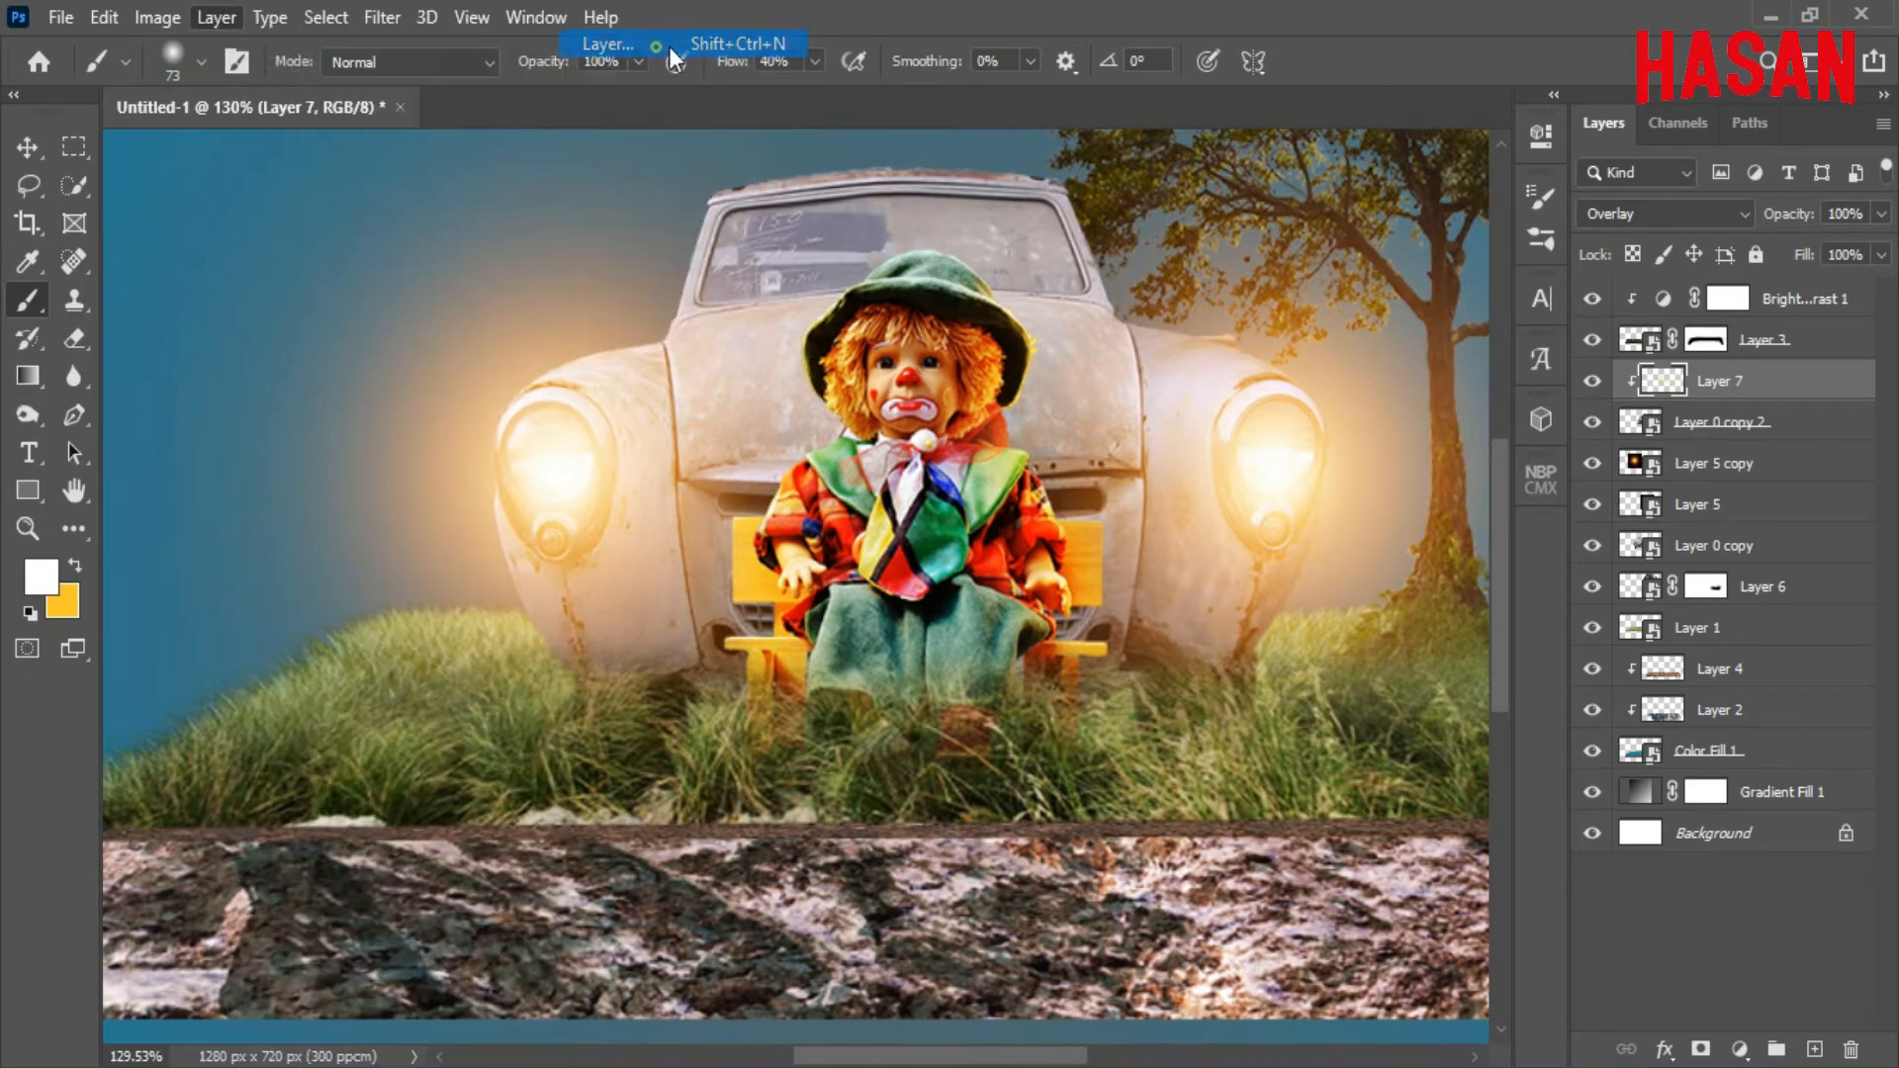
pyautogui.click(1270, 350)
pyautogui.click(1223, 555)
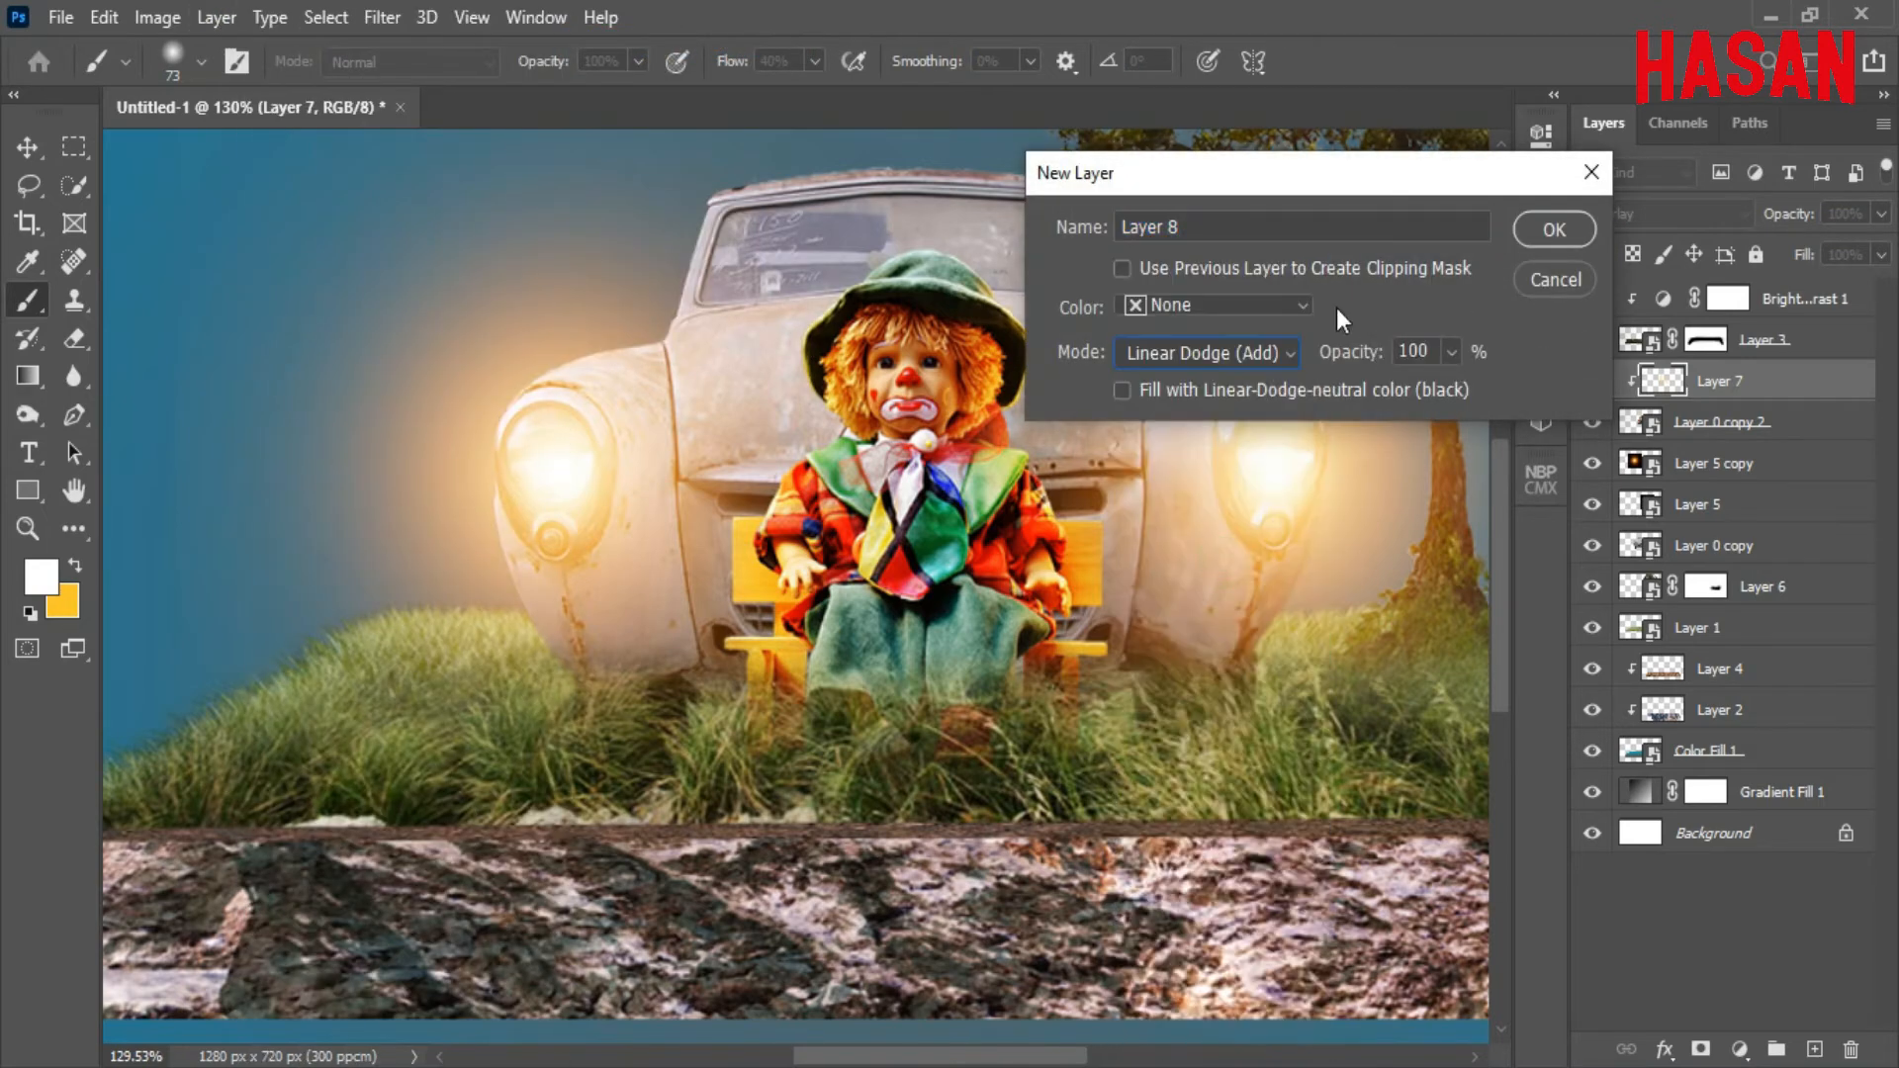
pyautogui.click(1552, 229)
pyautogui.rightClick(1726, 381)
pyautogui.click(1434, 557)
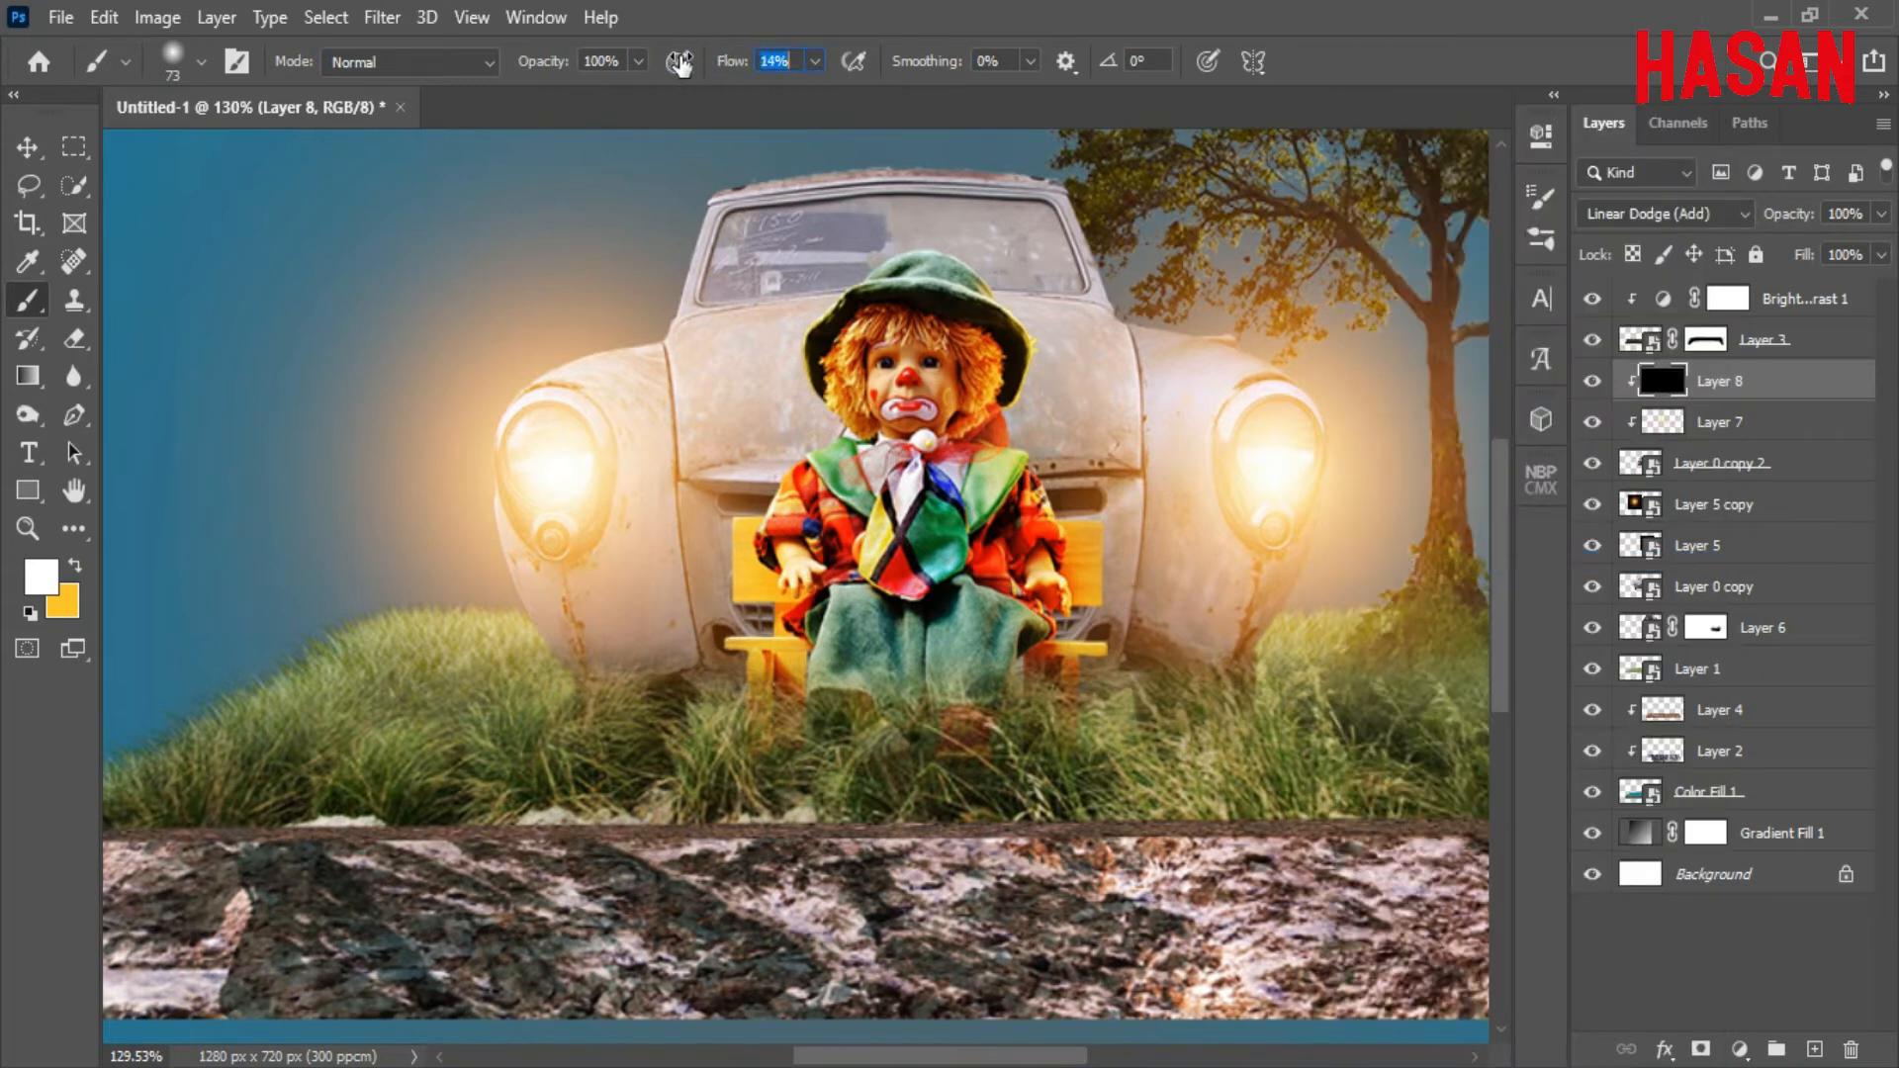
# Paint white rim highlights on Layer 8 along the doll's hat, sides and bench at 17% flow.
pyautogui.moveTo(965, 250); pyautogui.dragTo(1075, 666)
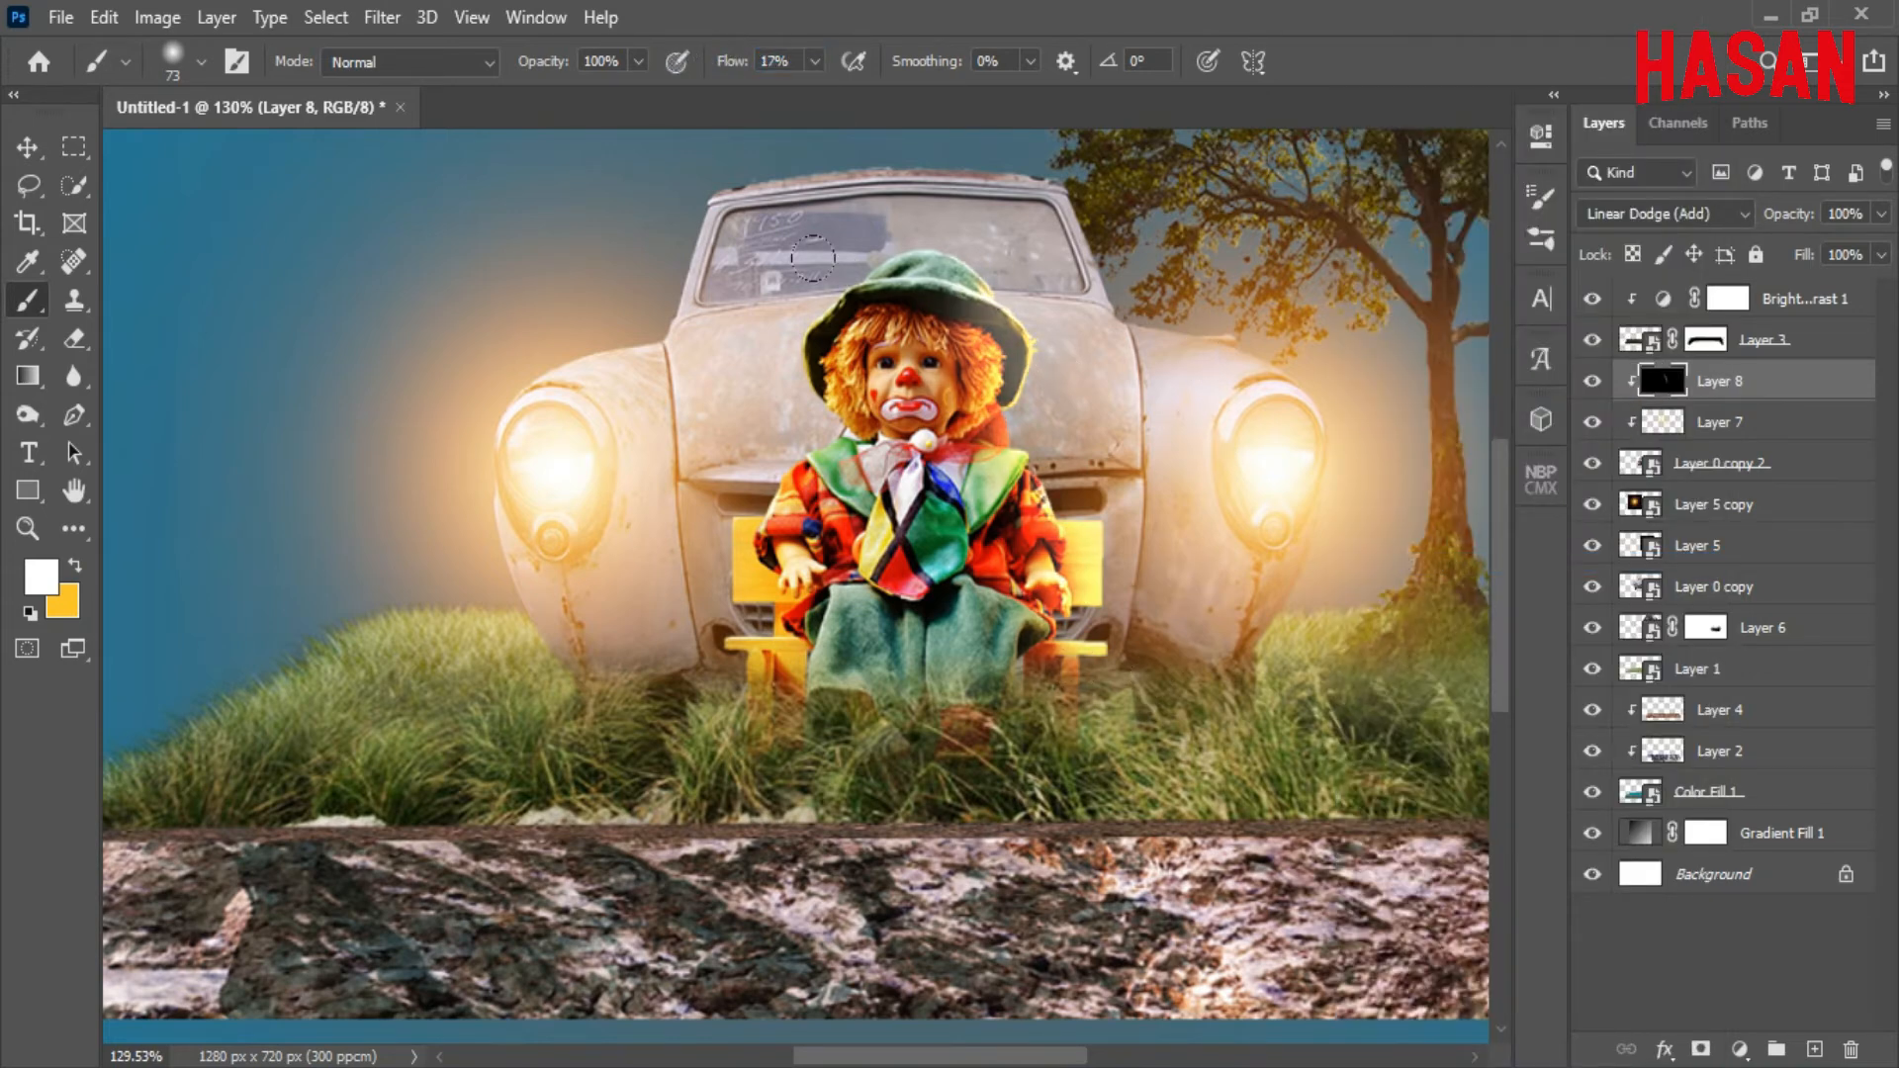
pyautogui.moveTo(812, 258)
pyautogui.mouseDown()
pyautogui.moveTo(766, 357)
pyautogui.moveTo(704, 650)
pyautogui.mouseUp()
pyautogui.moveTo(759, 588); pyautogui.dragTo(840, 683)
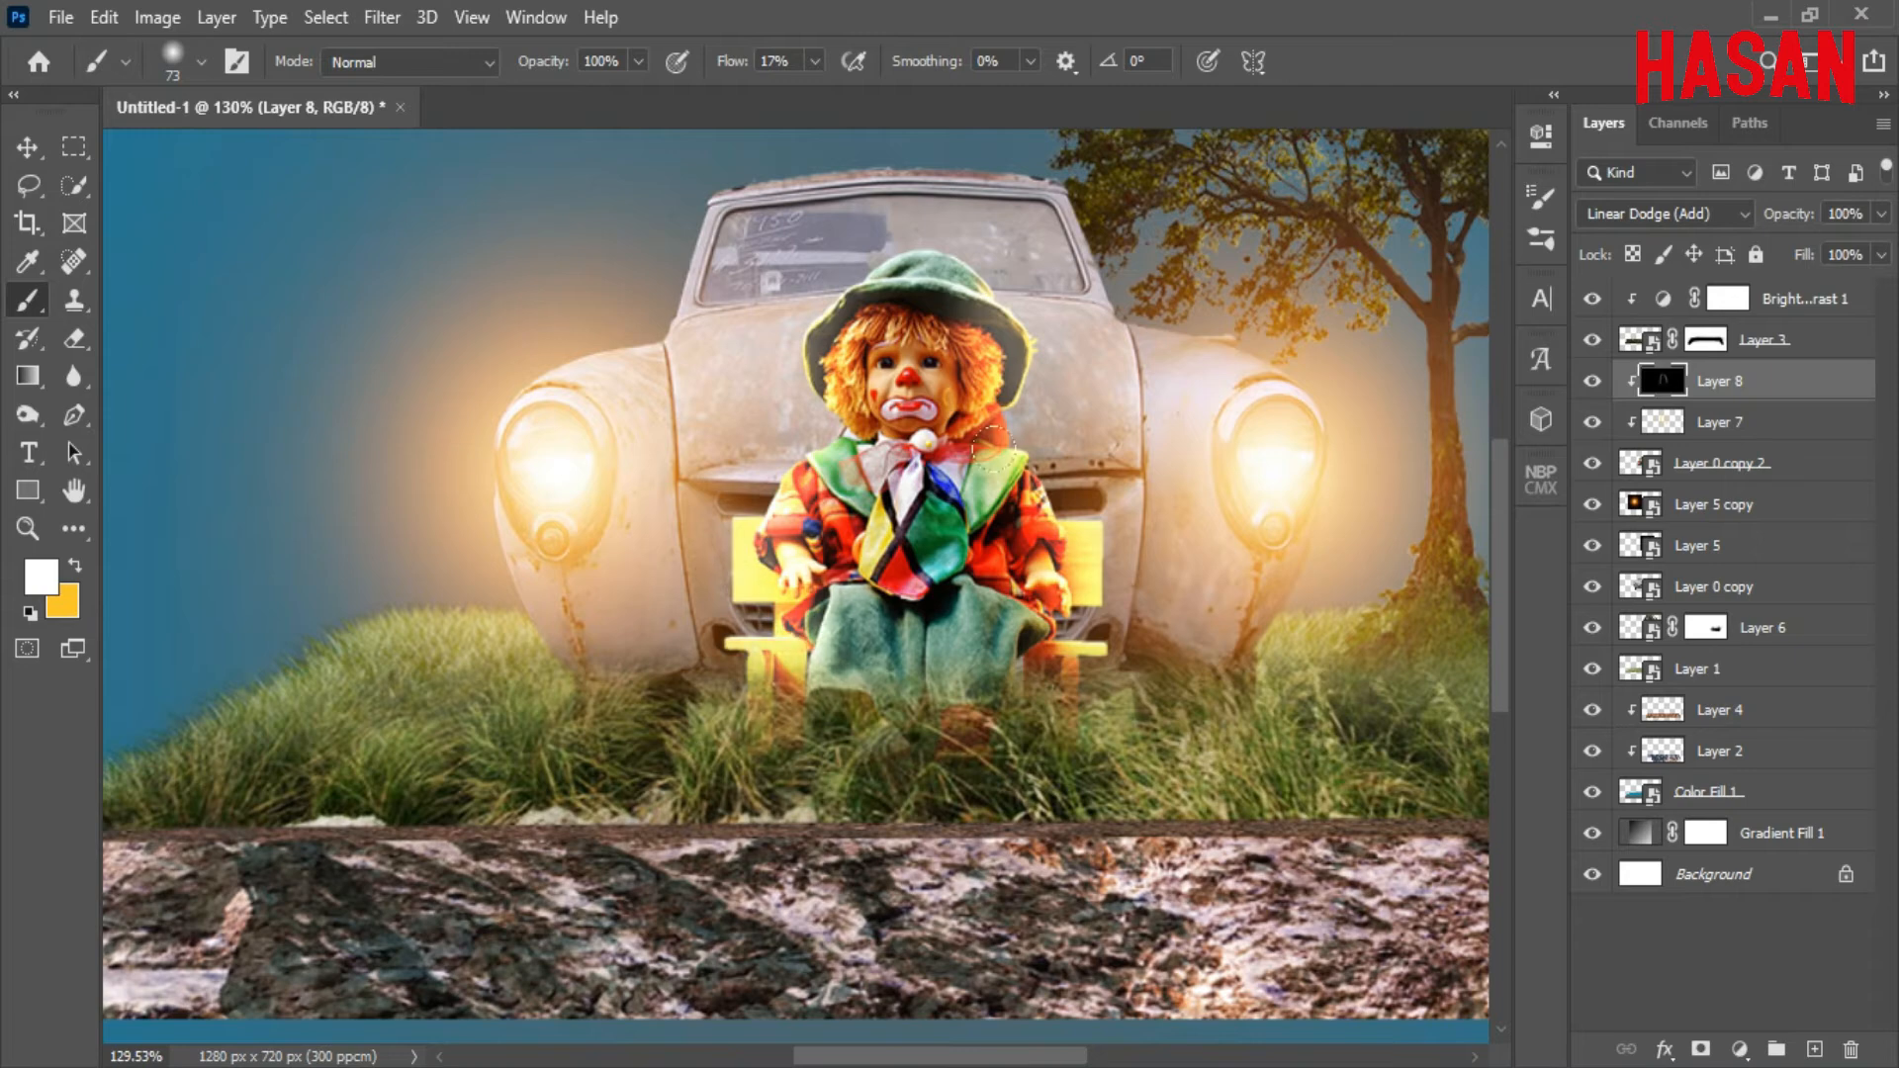
# Lower Layer 8's opacity to 50% and compare the doll with and without its highlights.
pyautogui.click(1612, 384)
pyautogui.moveTo(1753, 219); pyautogui.dragTo(1727, 232)
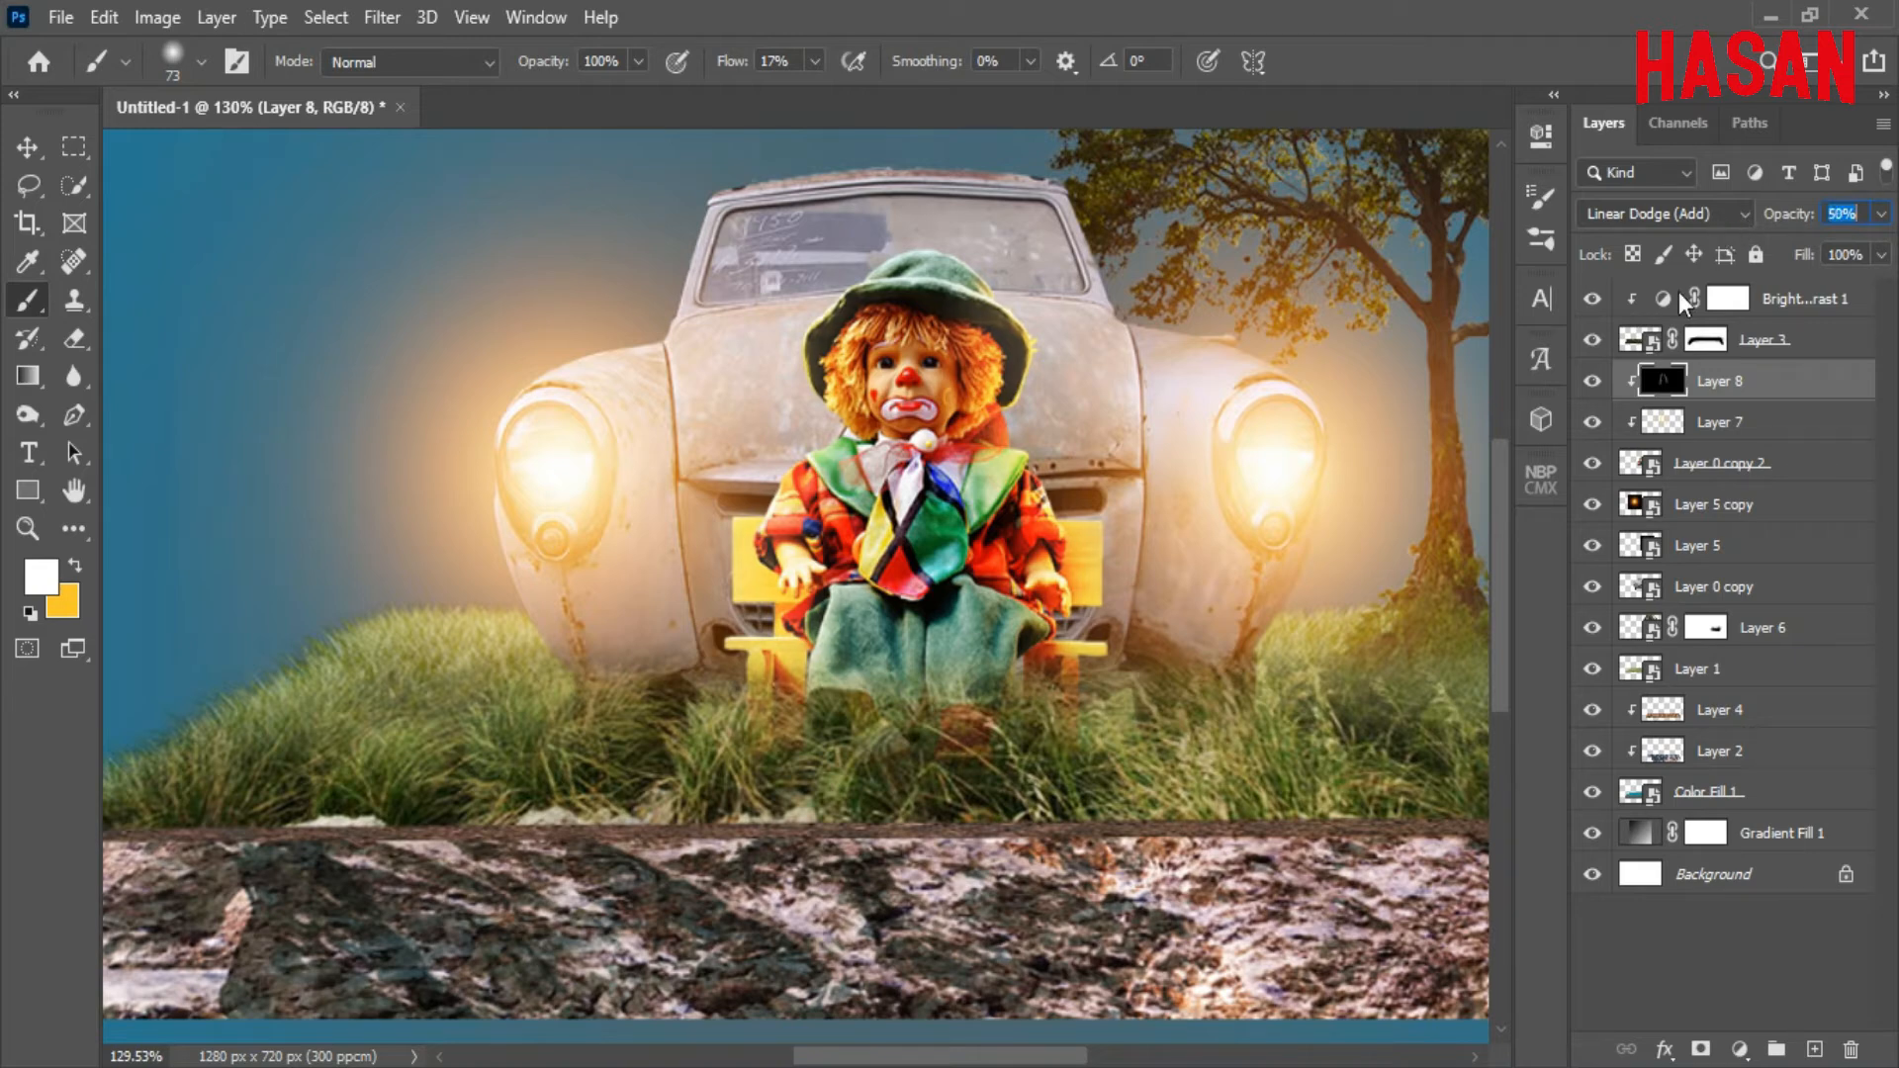
pyautogui.click(1592, 382)
pyautogui.click(1592, 381)
pyautogui.hotkey('ctrl', '0')
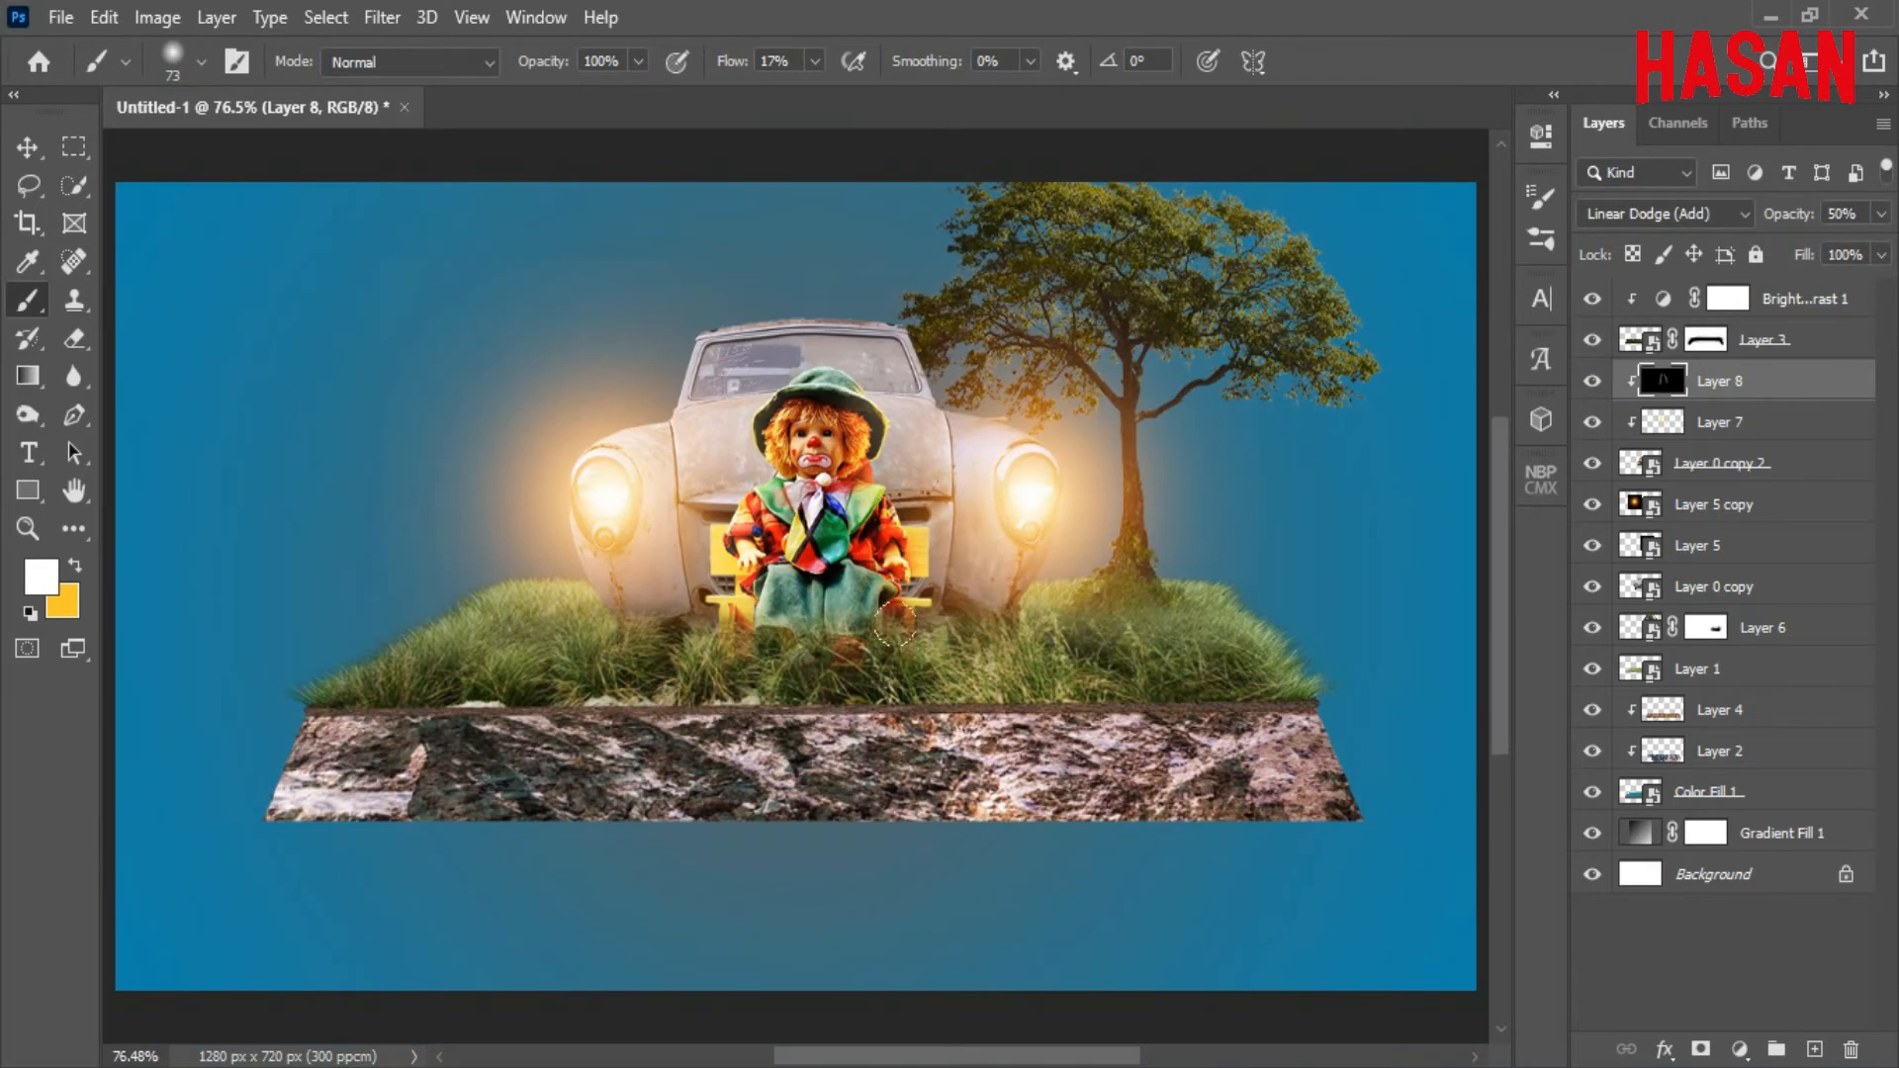
# Set the foreground colour to orange ffb22d and add a solid colour fill layer in it above Layer 7, clipped to the doll.
pyautogui.click(1770, 422)
pyautogui.click(75, 565)
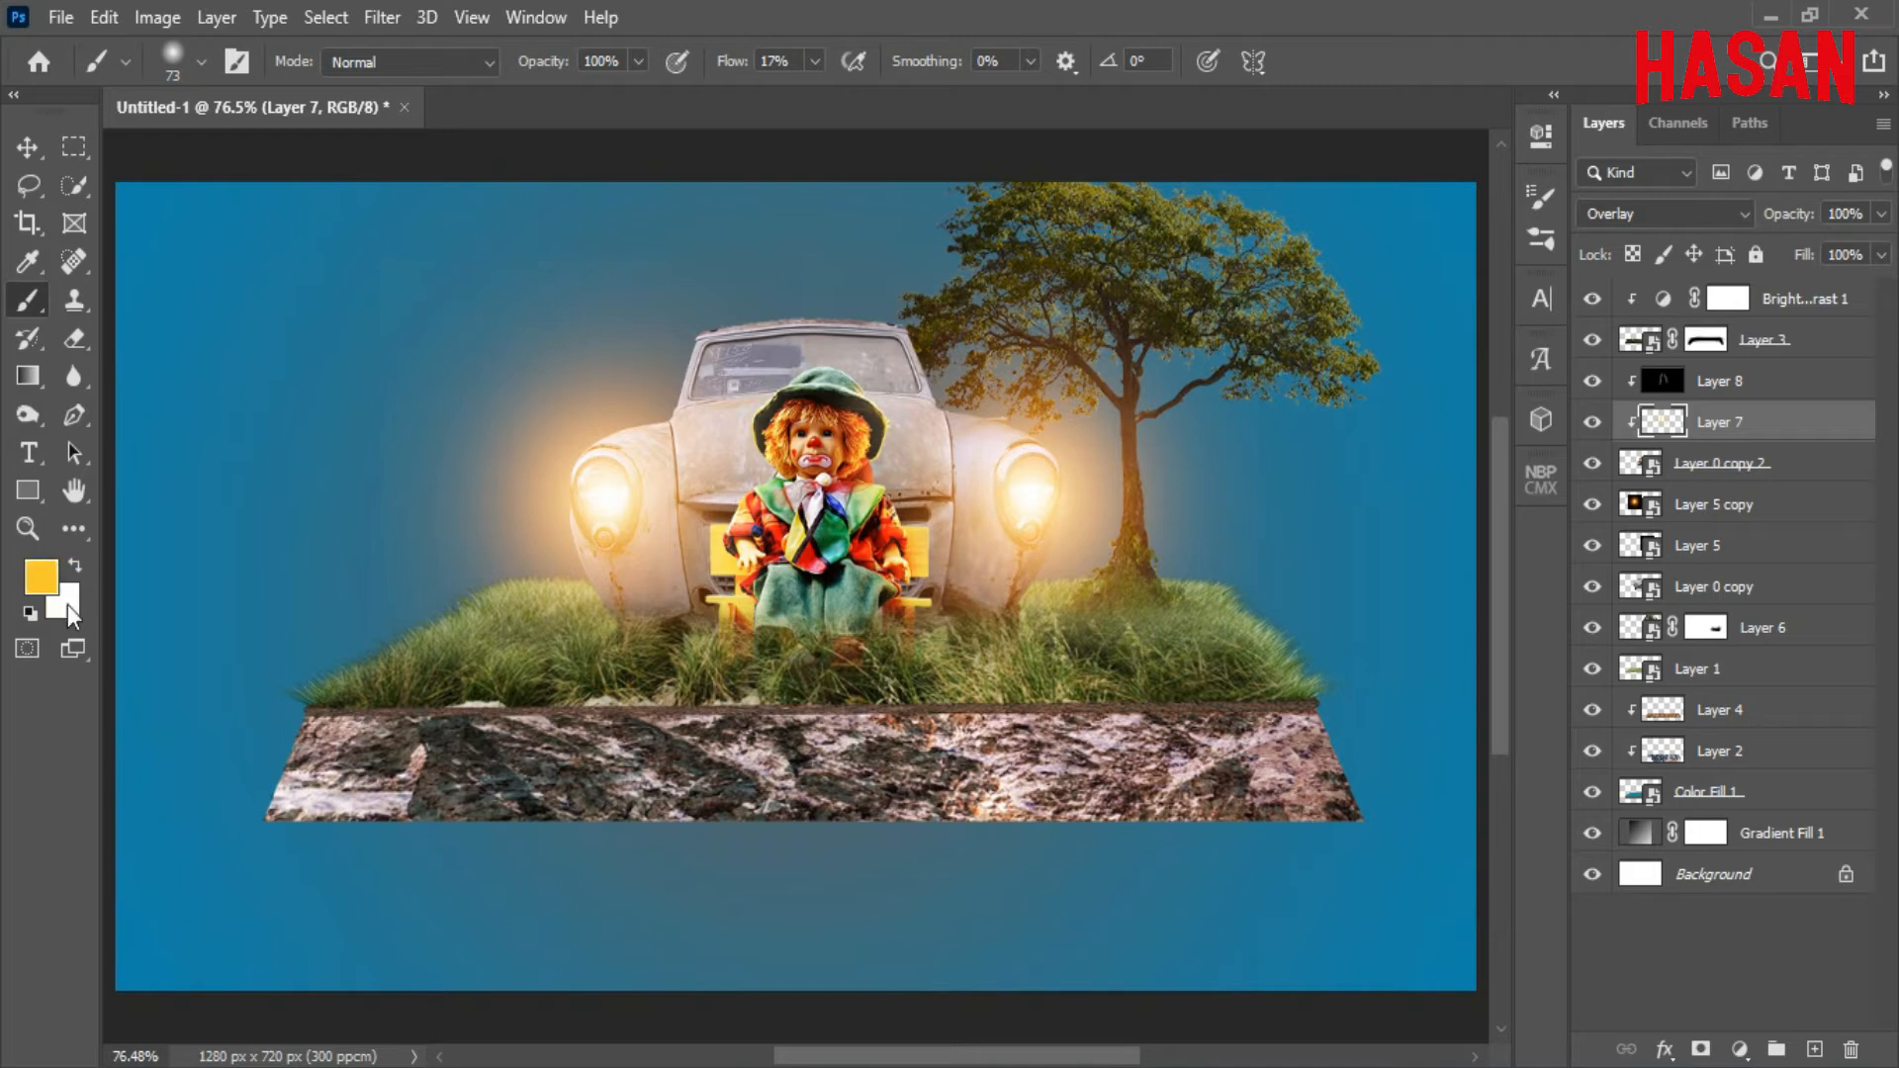
pyautogui.click(41, 576)
pyautogui.moveTo(1391, 621); pyautogui.dragTo(1390, 629)
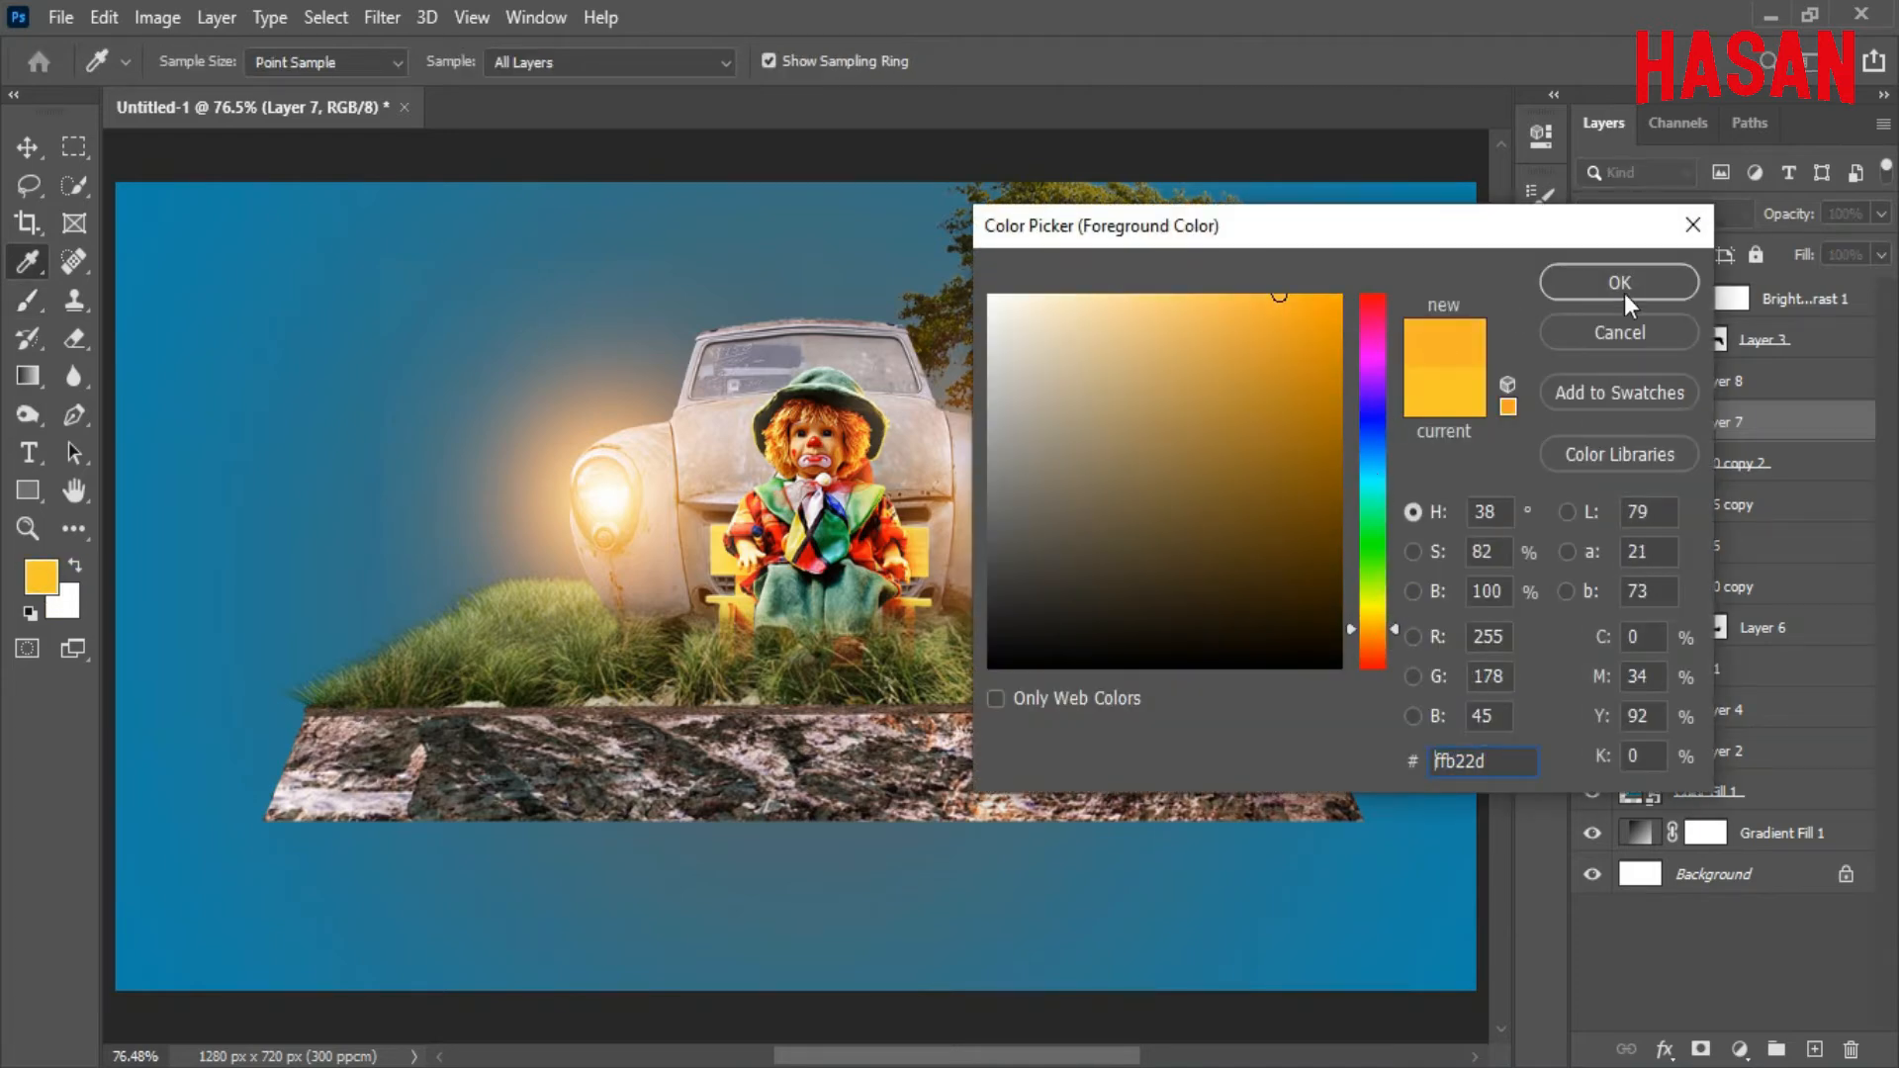
pyautogui.click(1591, 289)
pyautogui.click(1738, 1049)
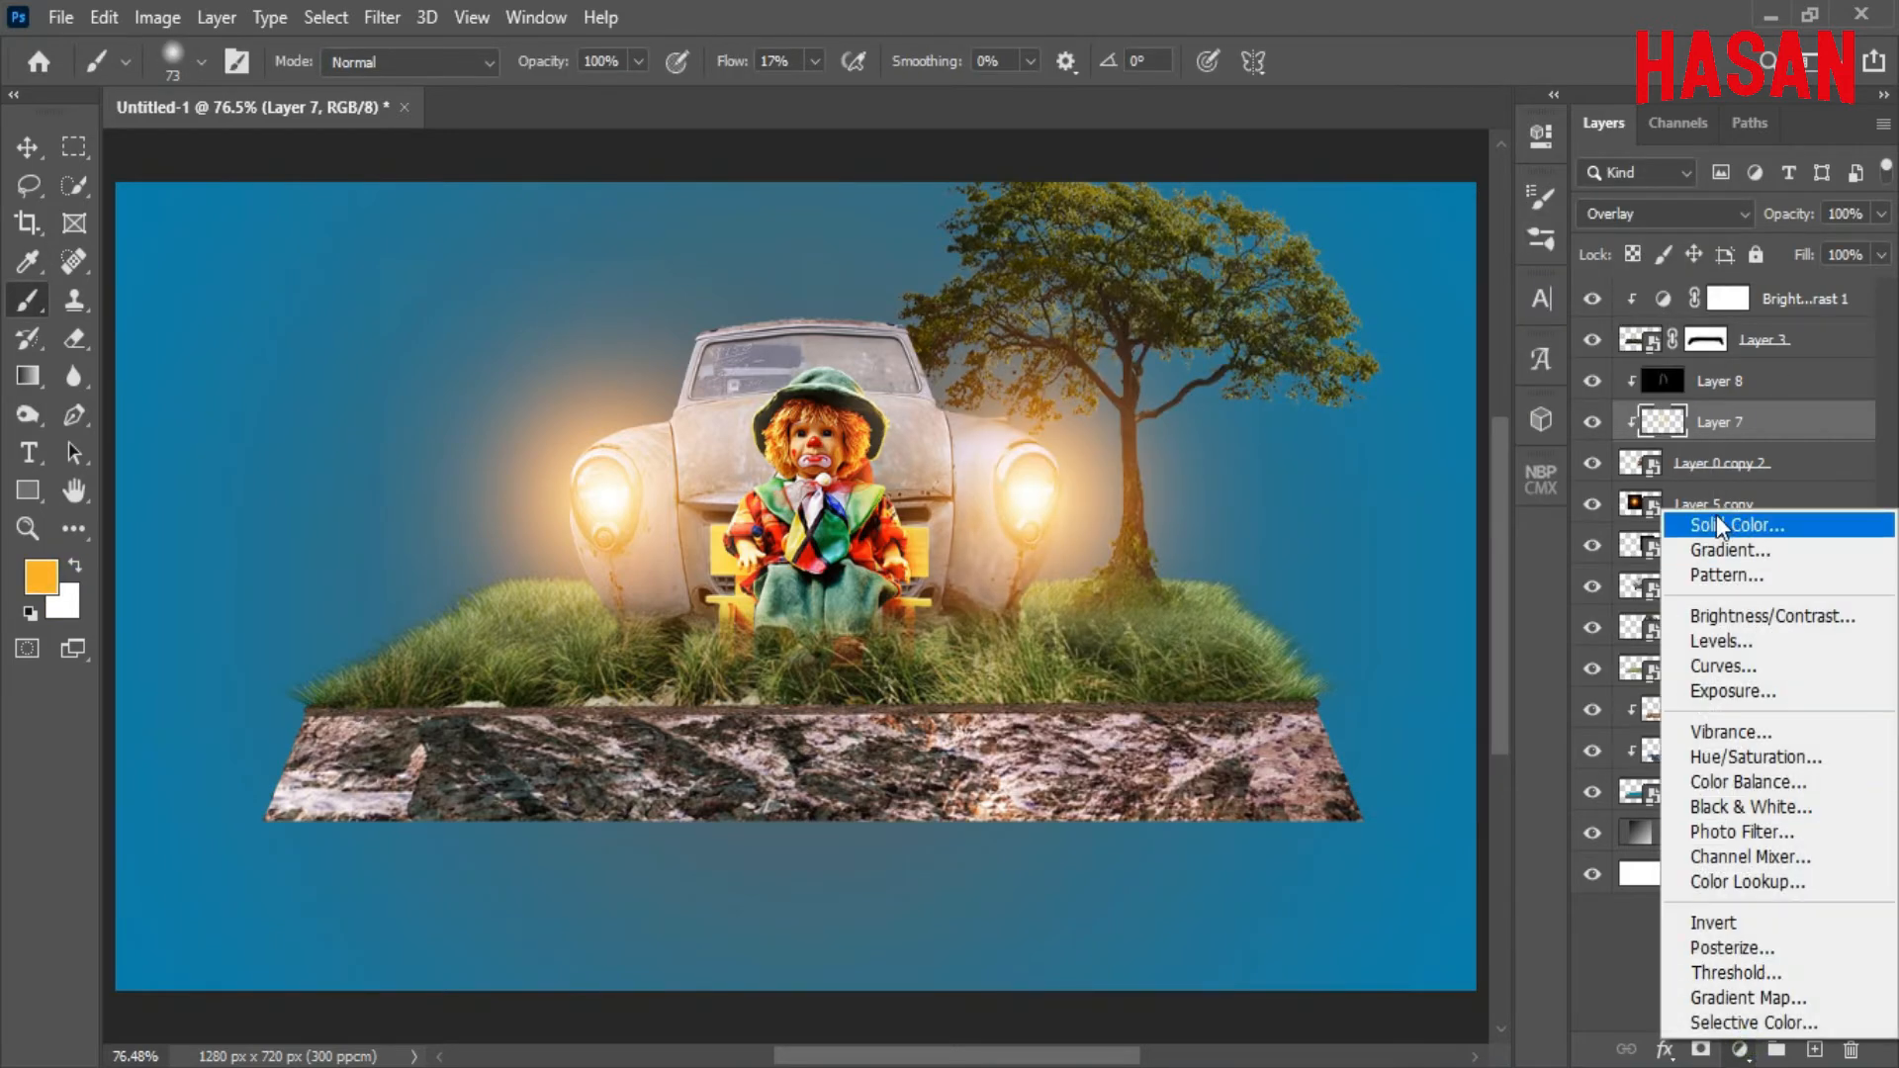
pyautogui.click(1721, 520)
pyautogui.click(1636, 295)
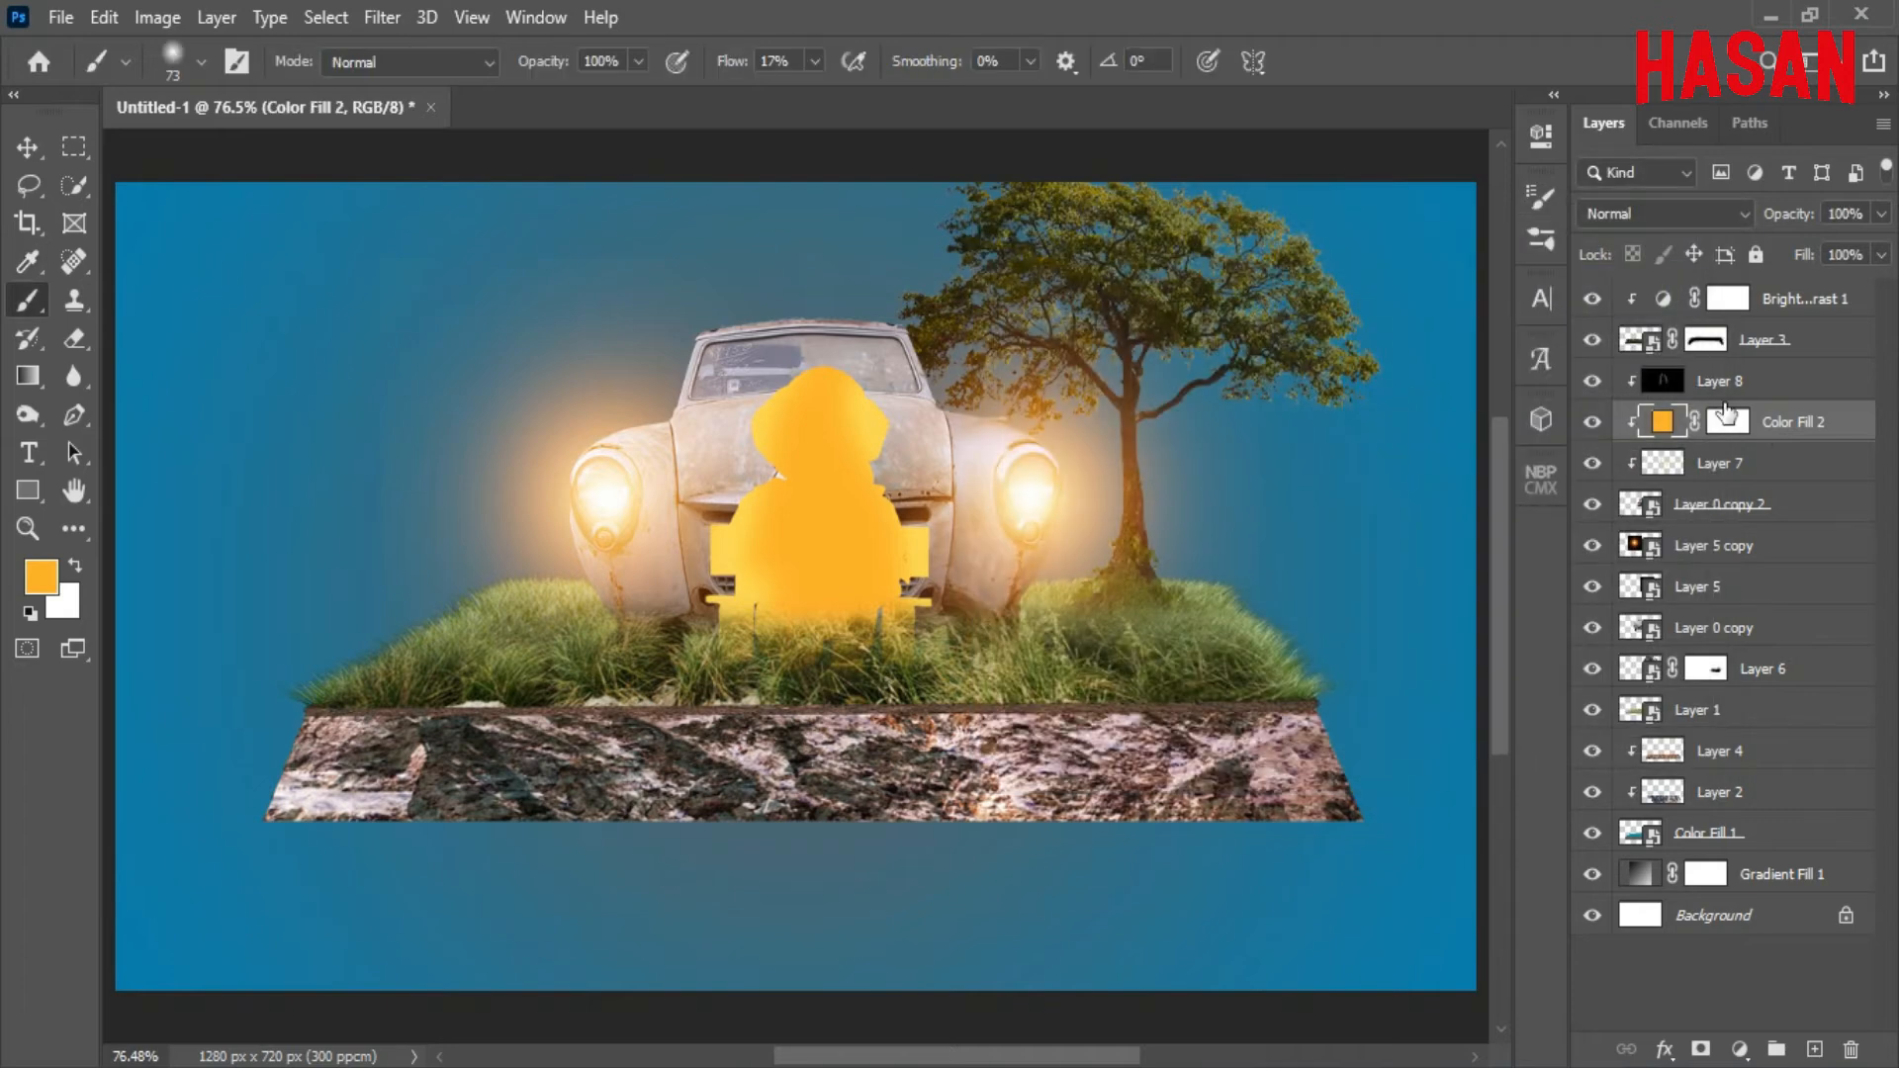
# Adjust Blend If for the underlying layer on Color Fill 2 to keep the orange off the doll's dark areas.
pyautogui.doubleClick(1848, 422)
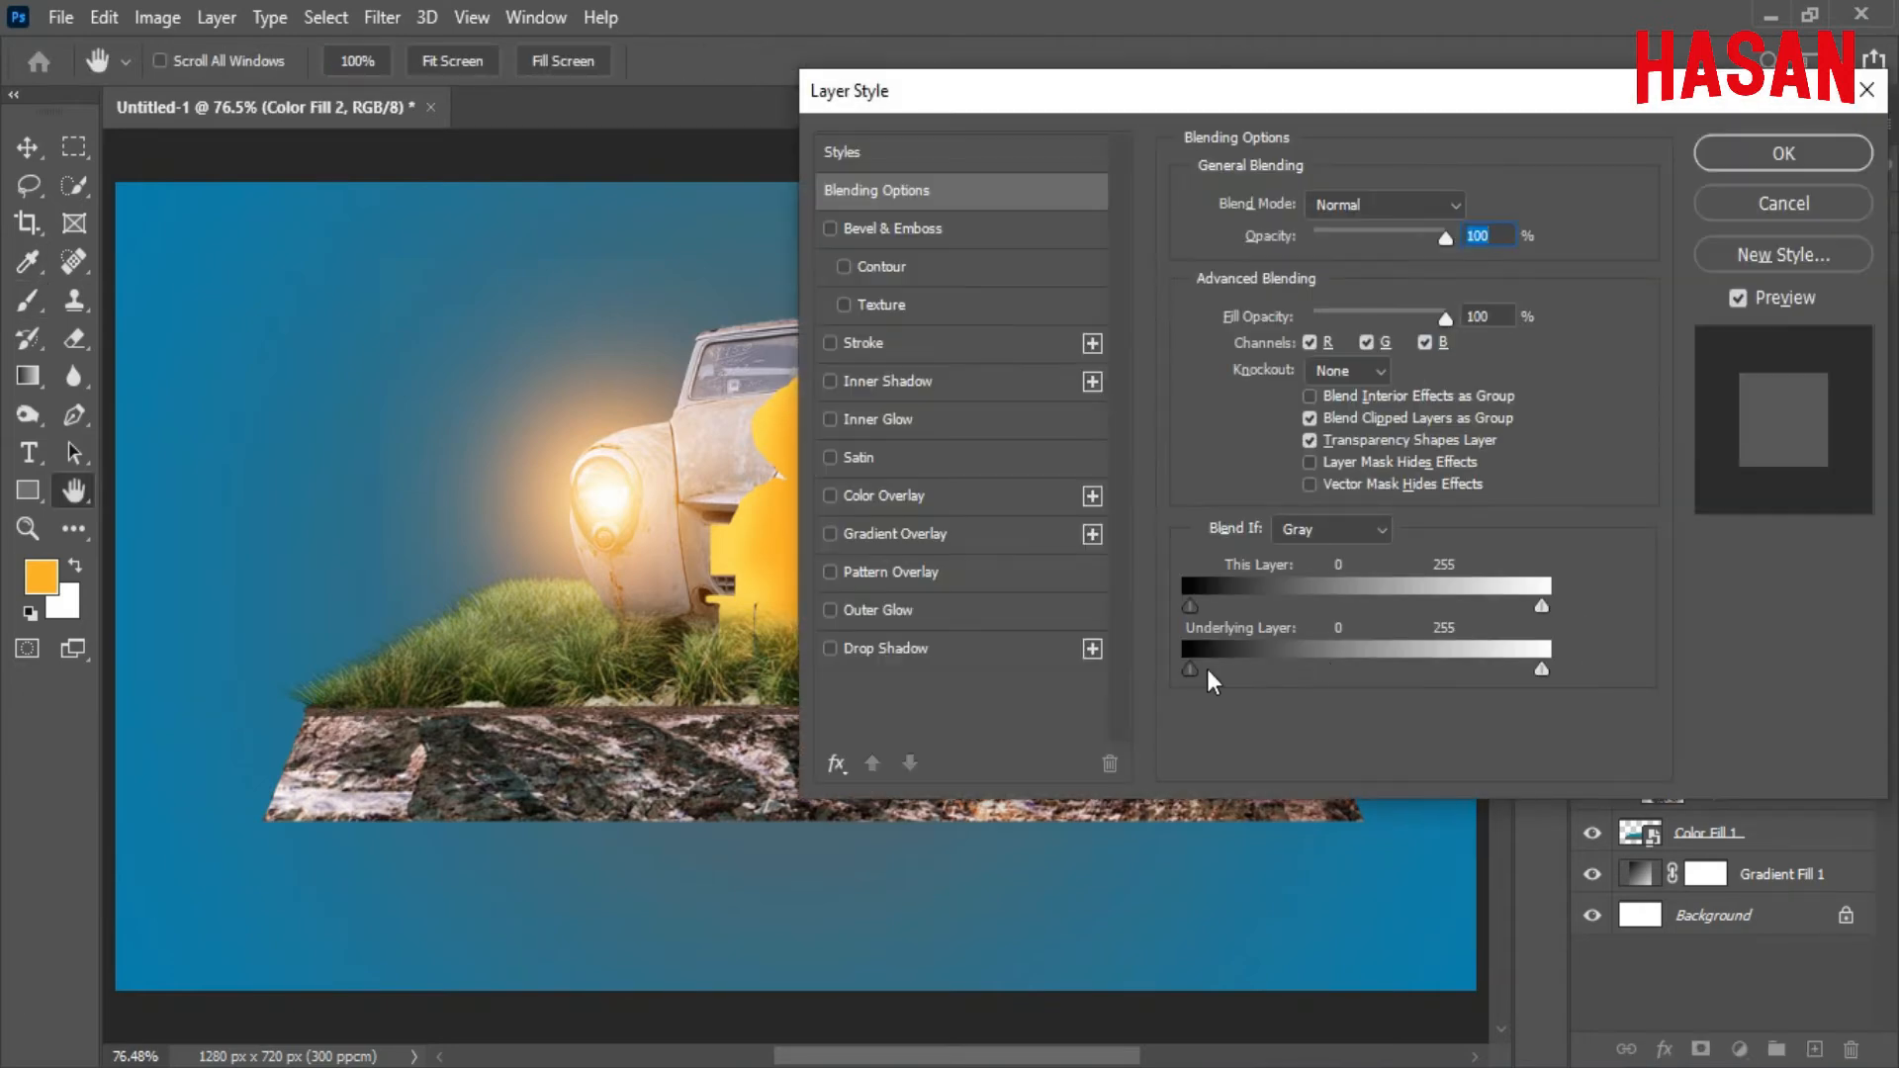
pyautogui.moveTo(1309, 99); pyautogui.dragTo(1414, 82)
pyautogui.moveTo(1293, 652); pyautogui.dragTo(1499, 645)
pyautogui.moveTo(1585, 82); pyautogui.dragTo(1314, 130)
pyautogui.click(1653, 187)
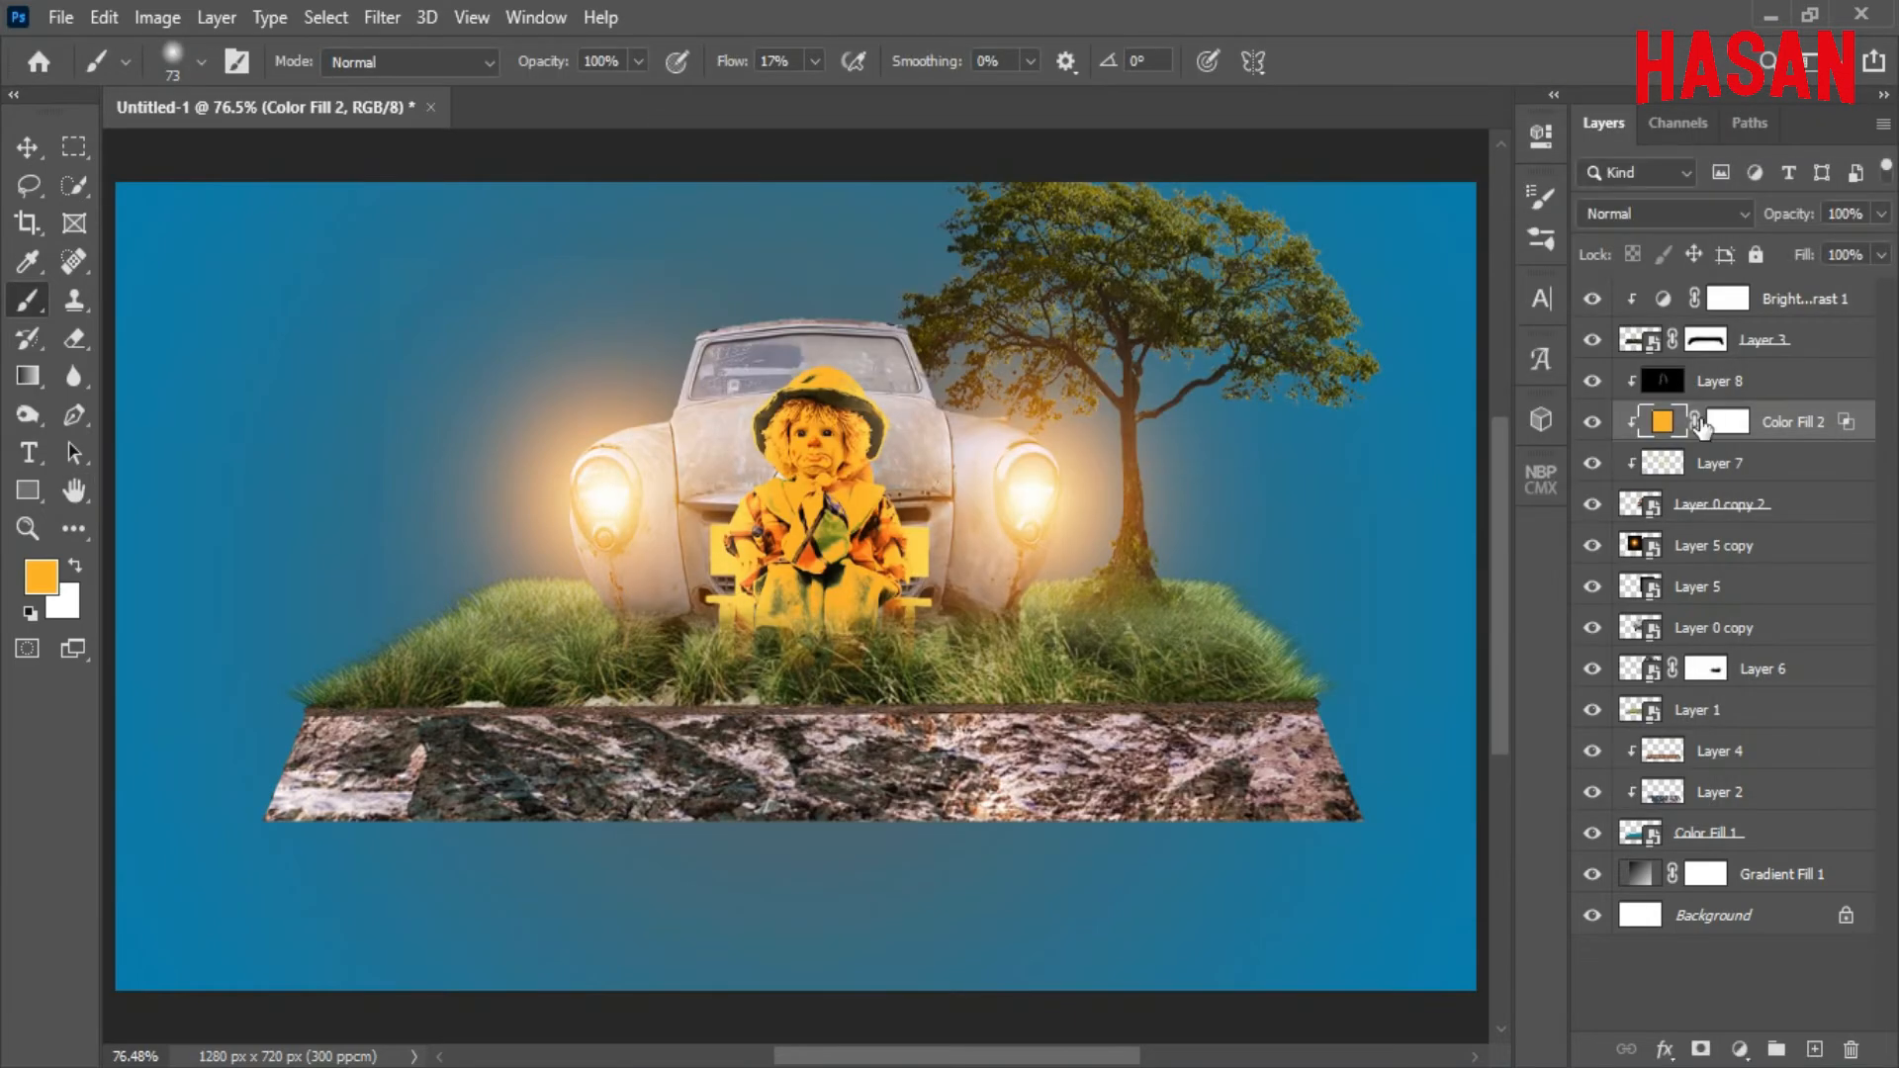
# Invert Color Fill 2's layer mask to hide the orange fill.
pyautogui.click(1718, 423)
pyautogui.click(1540, 138)
pyautogui.click(1392, 567)
pyautogui.click(851, 259)
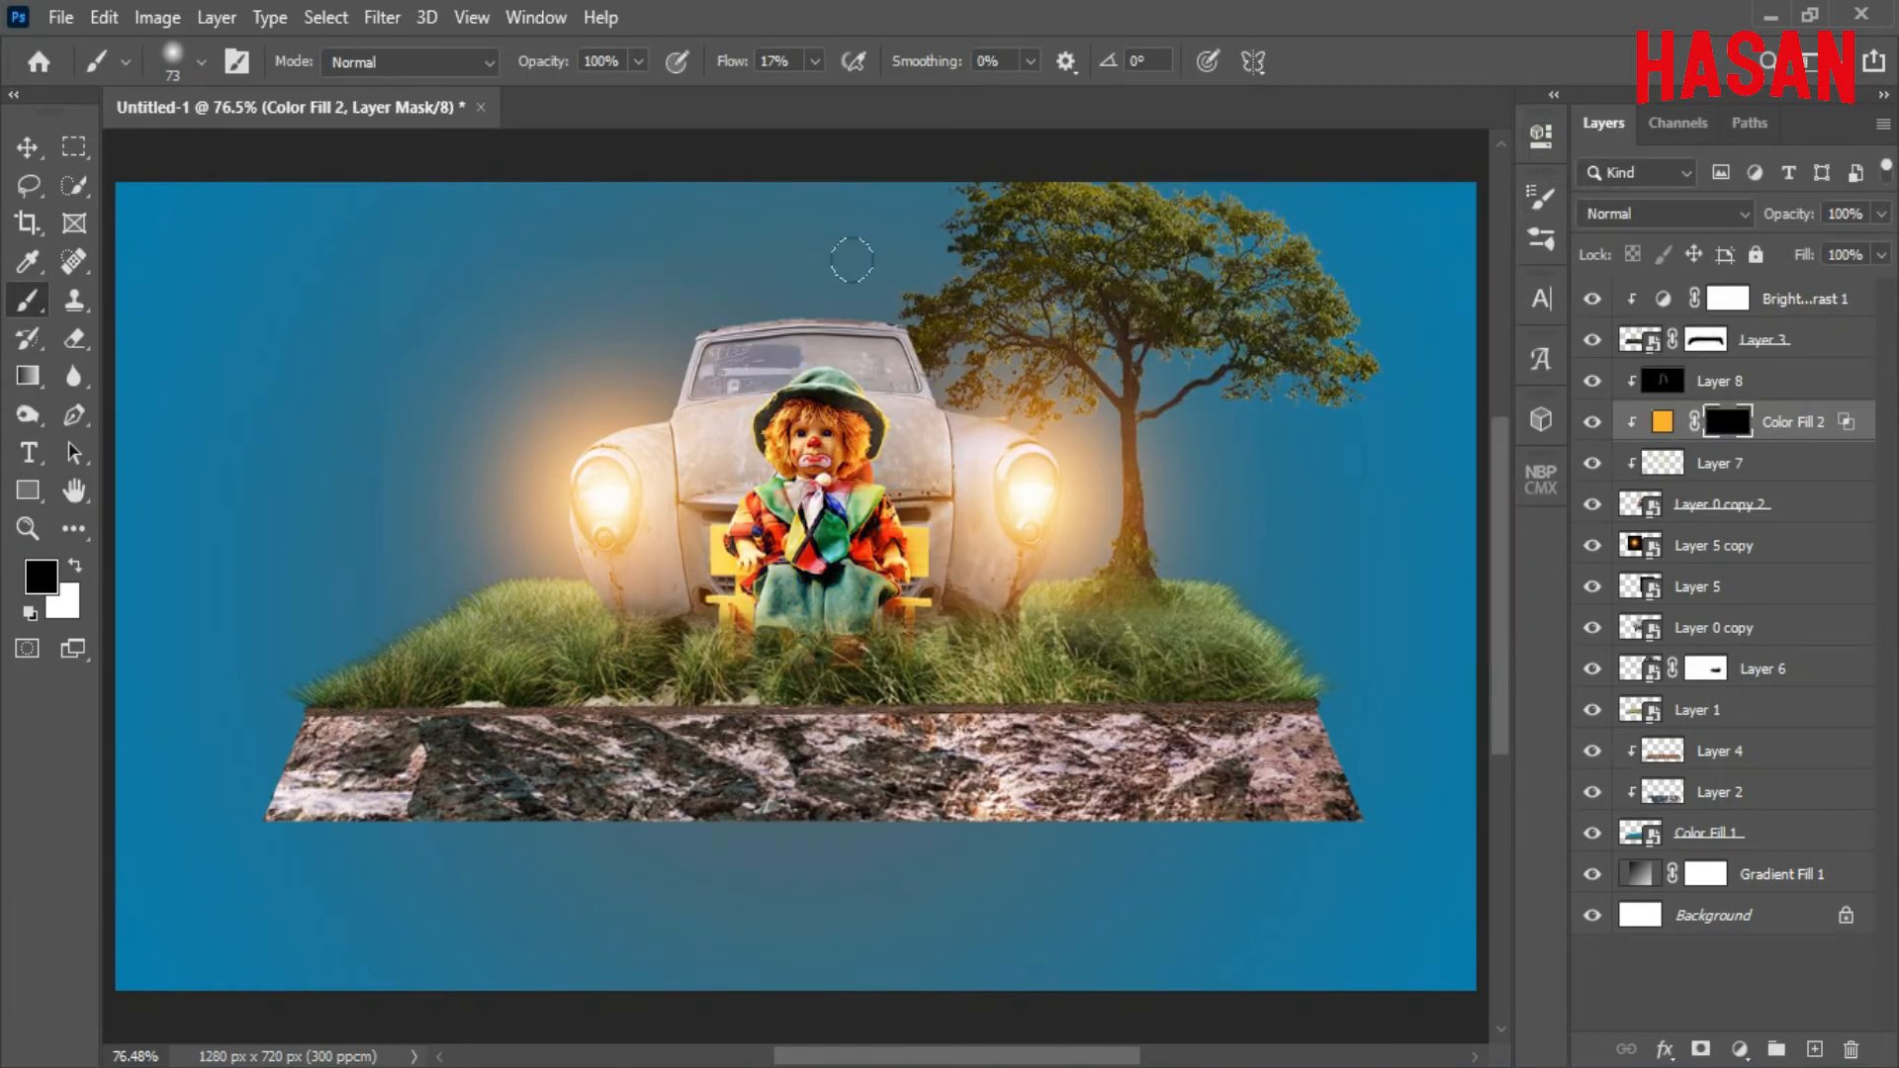
# Paint white on Color Fill 2's mask along the doll's hat, sides and bench, raising the brush flow from 6% to 40%.
pyautogui.moveTo(732, 65); pyautogui.dragTo(721, 65)
pyautogui.scroll(3, 860, 499)
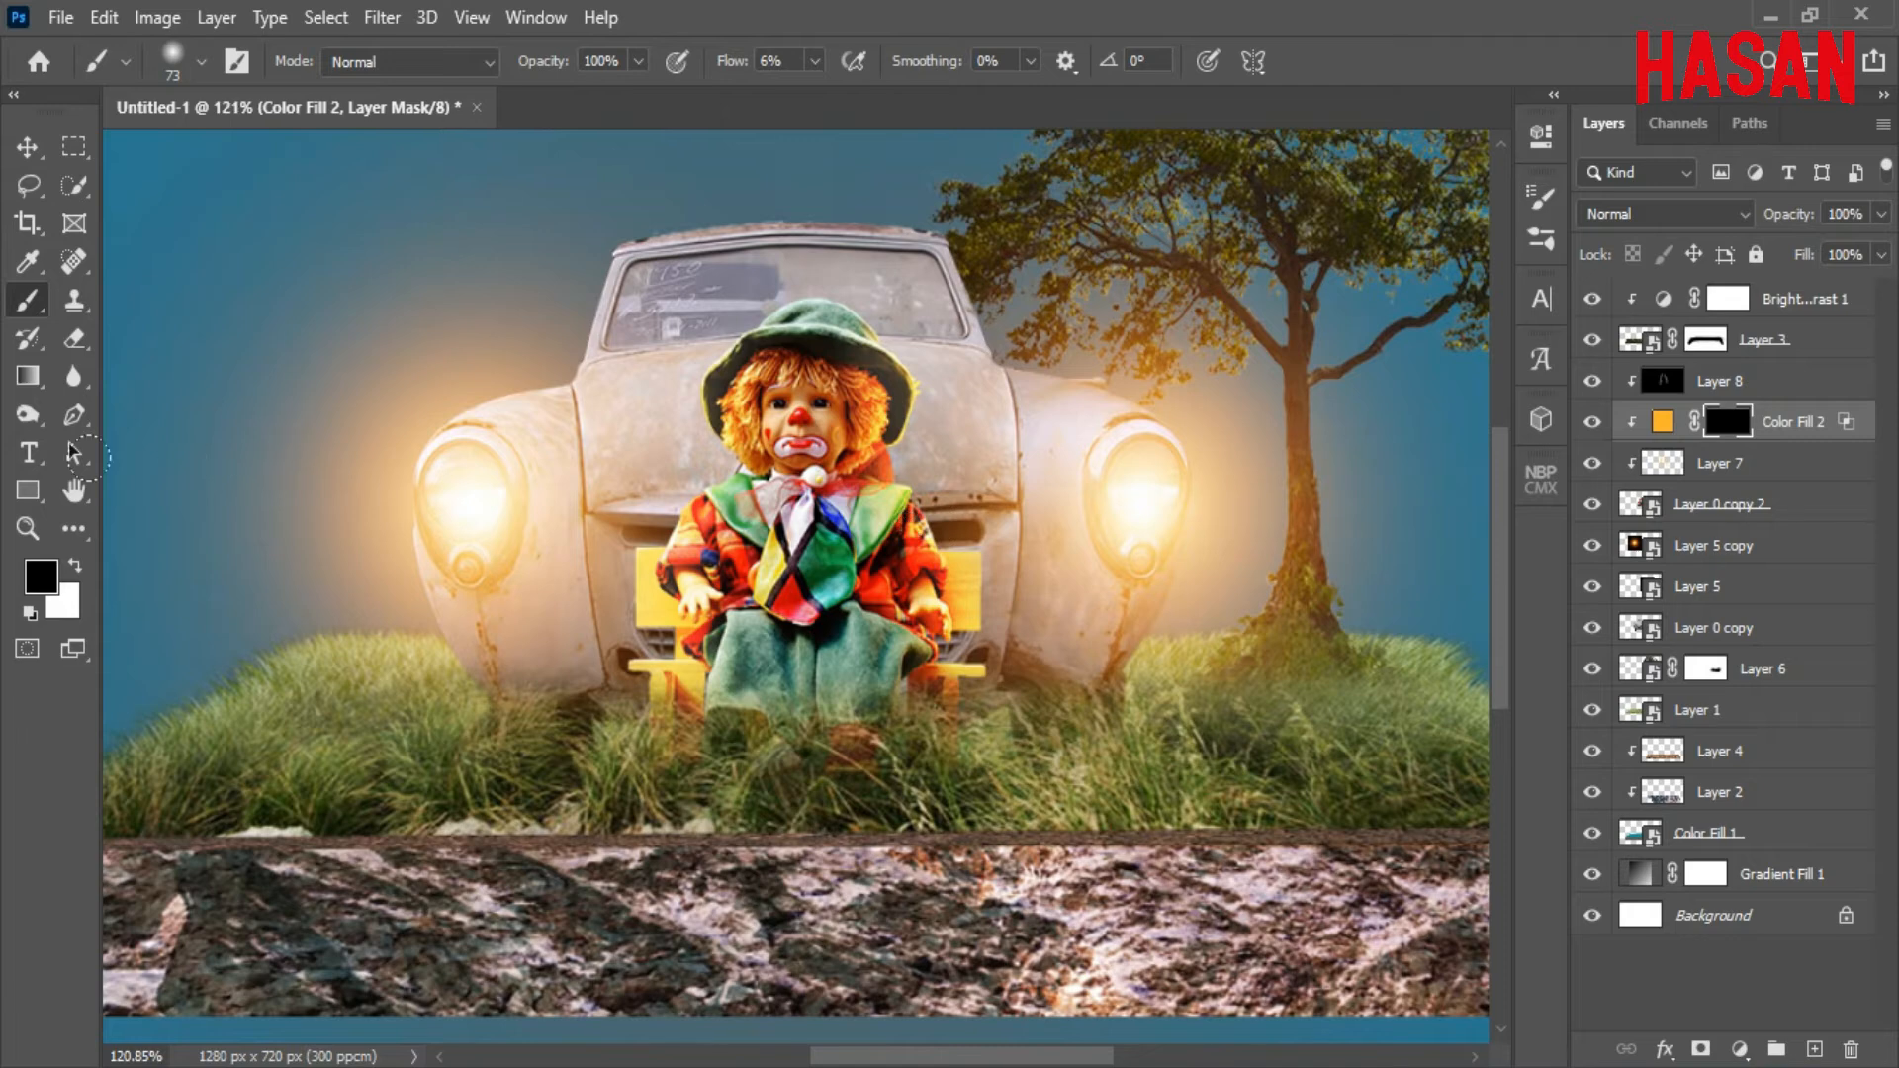
pyautogui.press('x')
pyautogui.moveTo(873, 440); pyautogui.dragTo(967, 797)
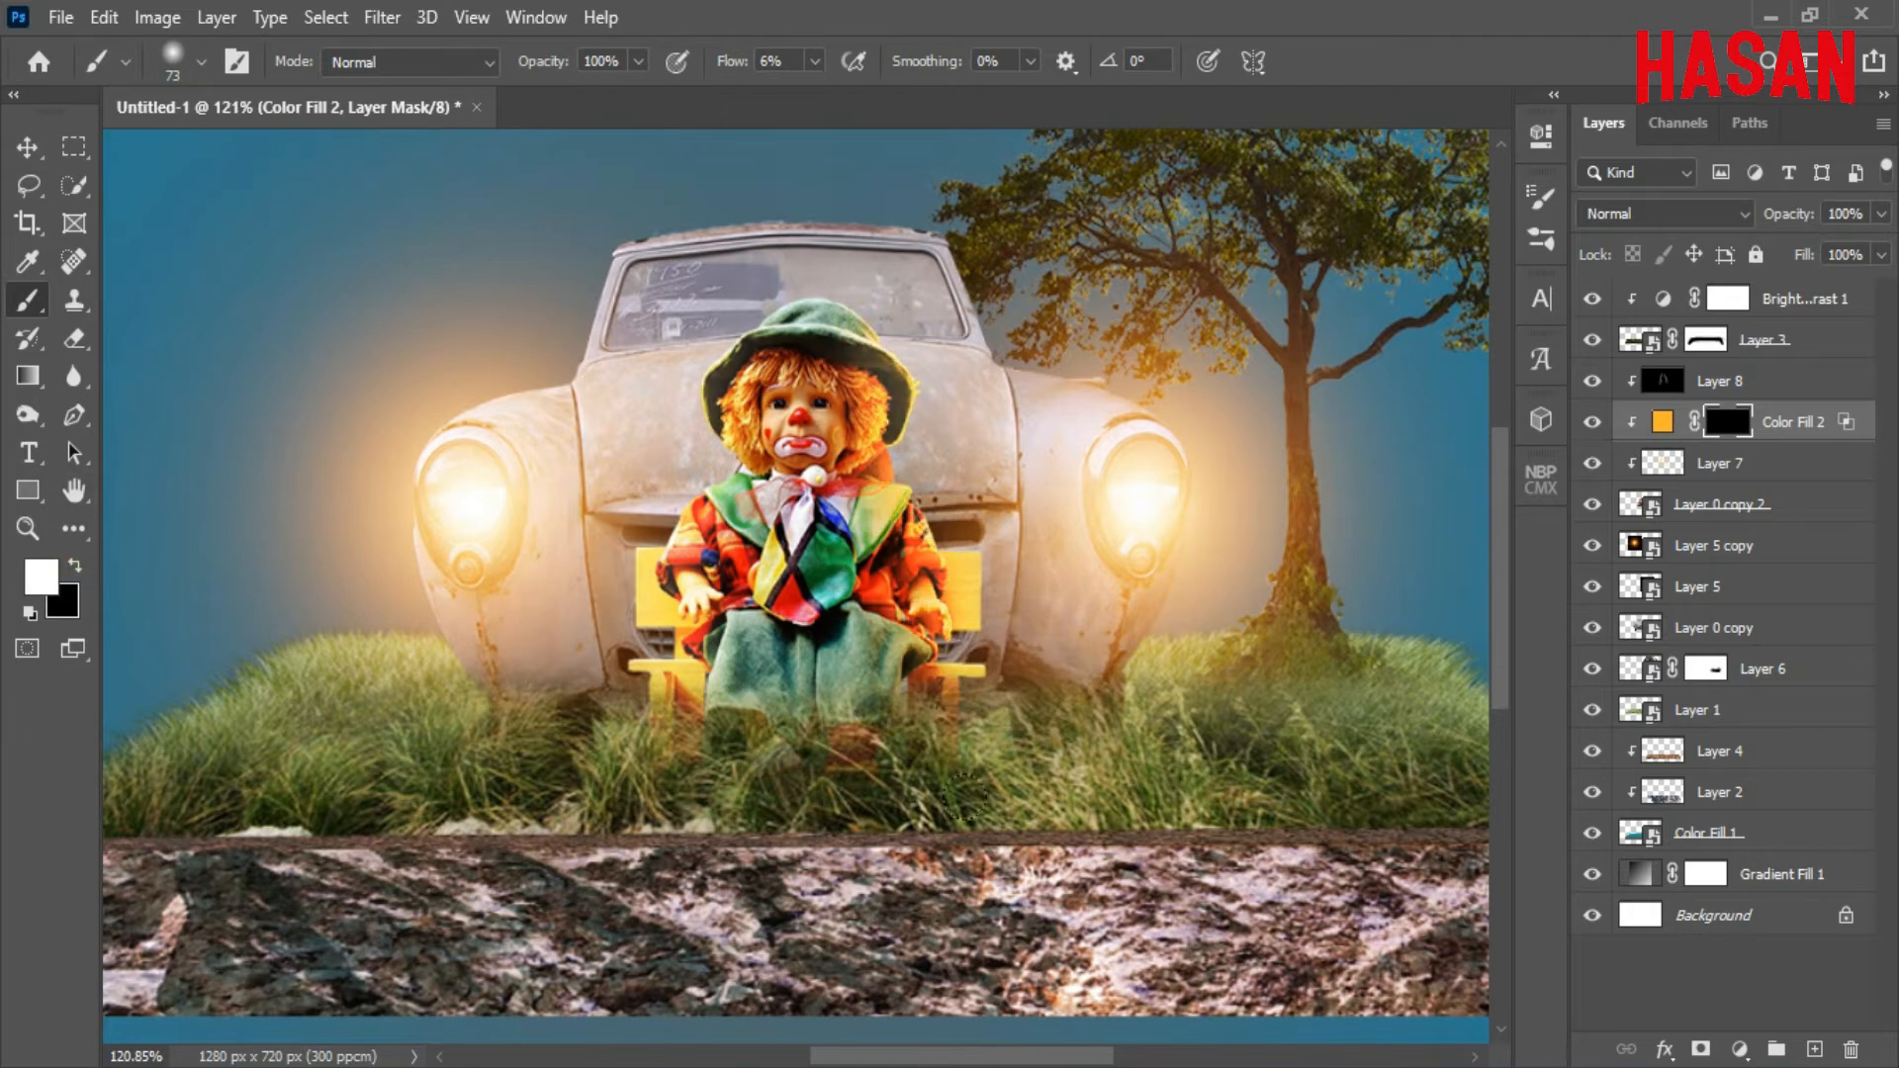
pyautogui.moveTo(699, 642); pyautogui.dragTo(725, 655)
pyautogui.moveTo(723, 65); pyautogui.dragTo(757, 66)
pyautogui.moveTo(857, 326); pyautogui.dragTo(945, 717)
pyautogui.moveTo(694, 519)
pyautogui.mouseDown()
pyautogui.moveTo(749, 475)
pyautogui.moveTo(749, 371)
pyautogui.mouseUp()
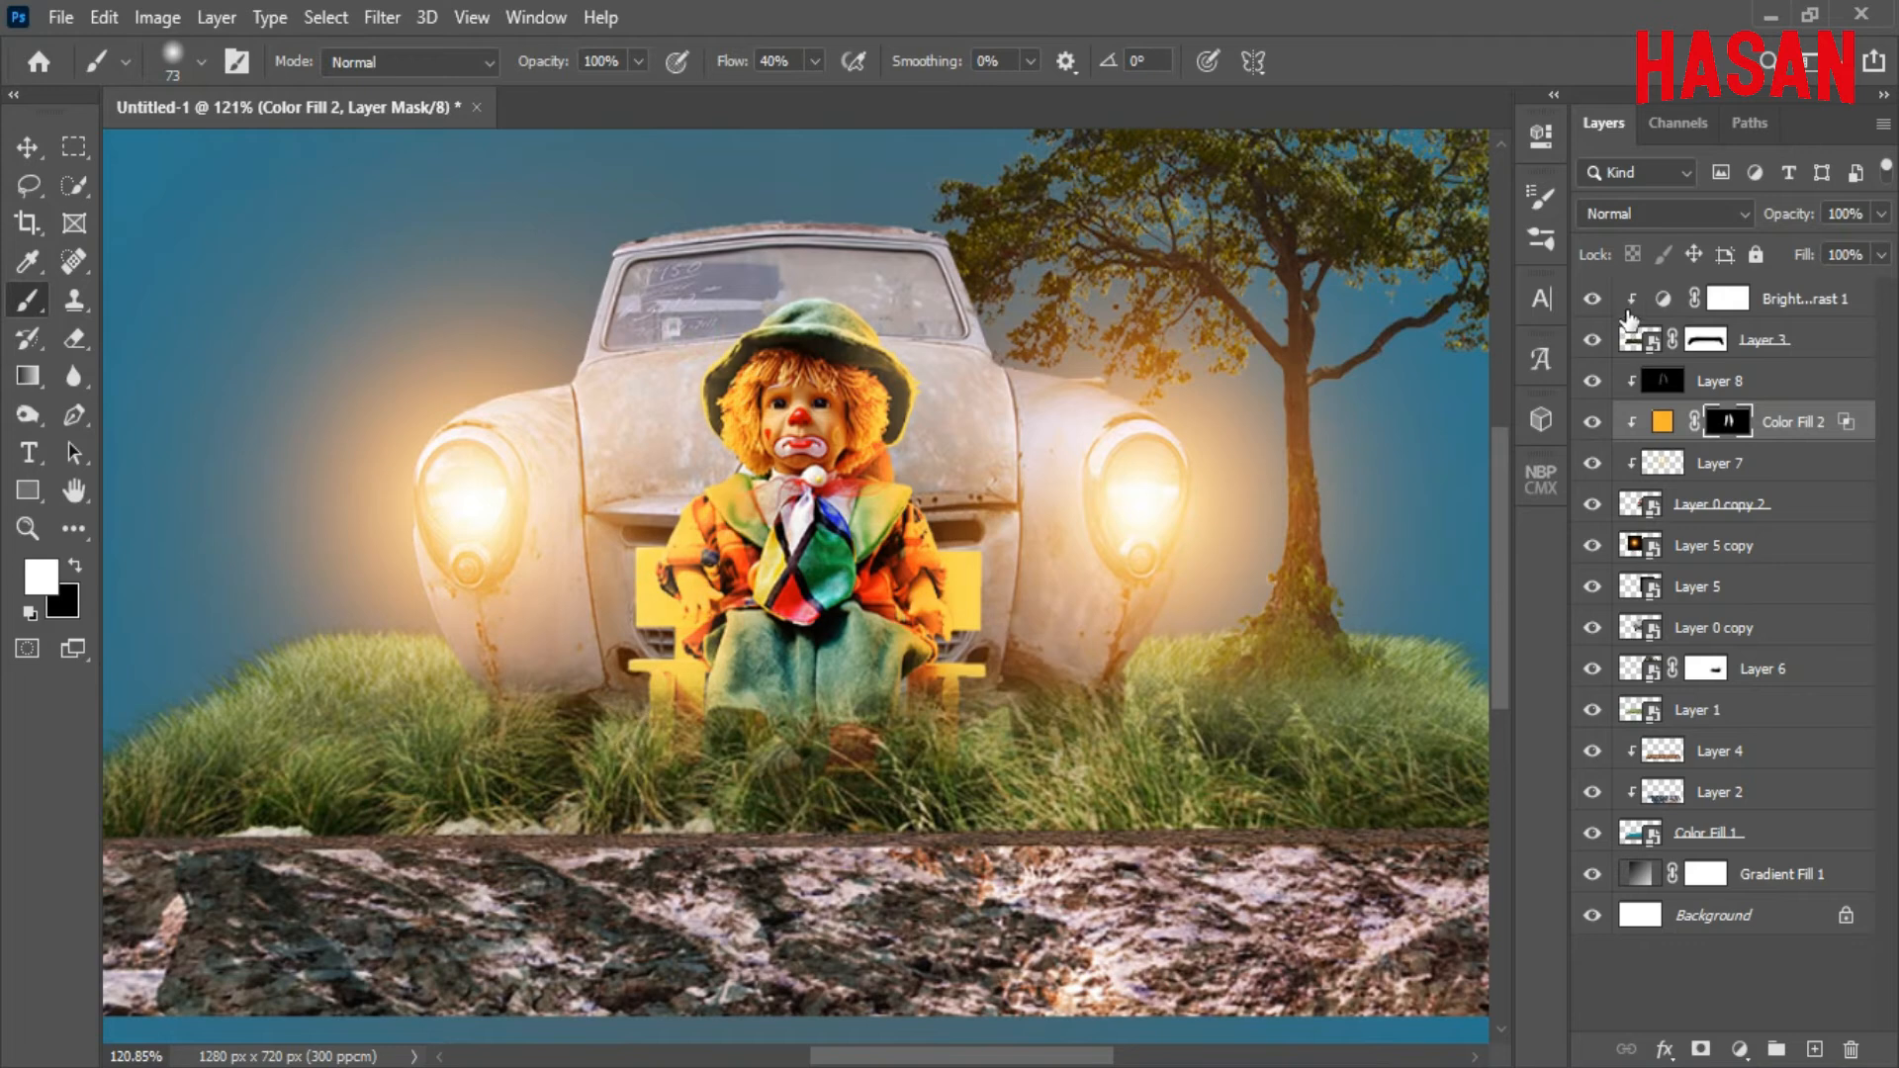
# Set Color Fill 2 to Linear Dodge (Add) at 66% opacity.
pyautogui.click(1733, 216)
pyautogui.click(1669, 502)
pyautogui.moveTo(1788, 214)
pyautogui.mouseDown()
pyautogui.moveTo(1721, 236)
pyautogui.moveTo(1745, 225)
pyautogui.mouseUp()
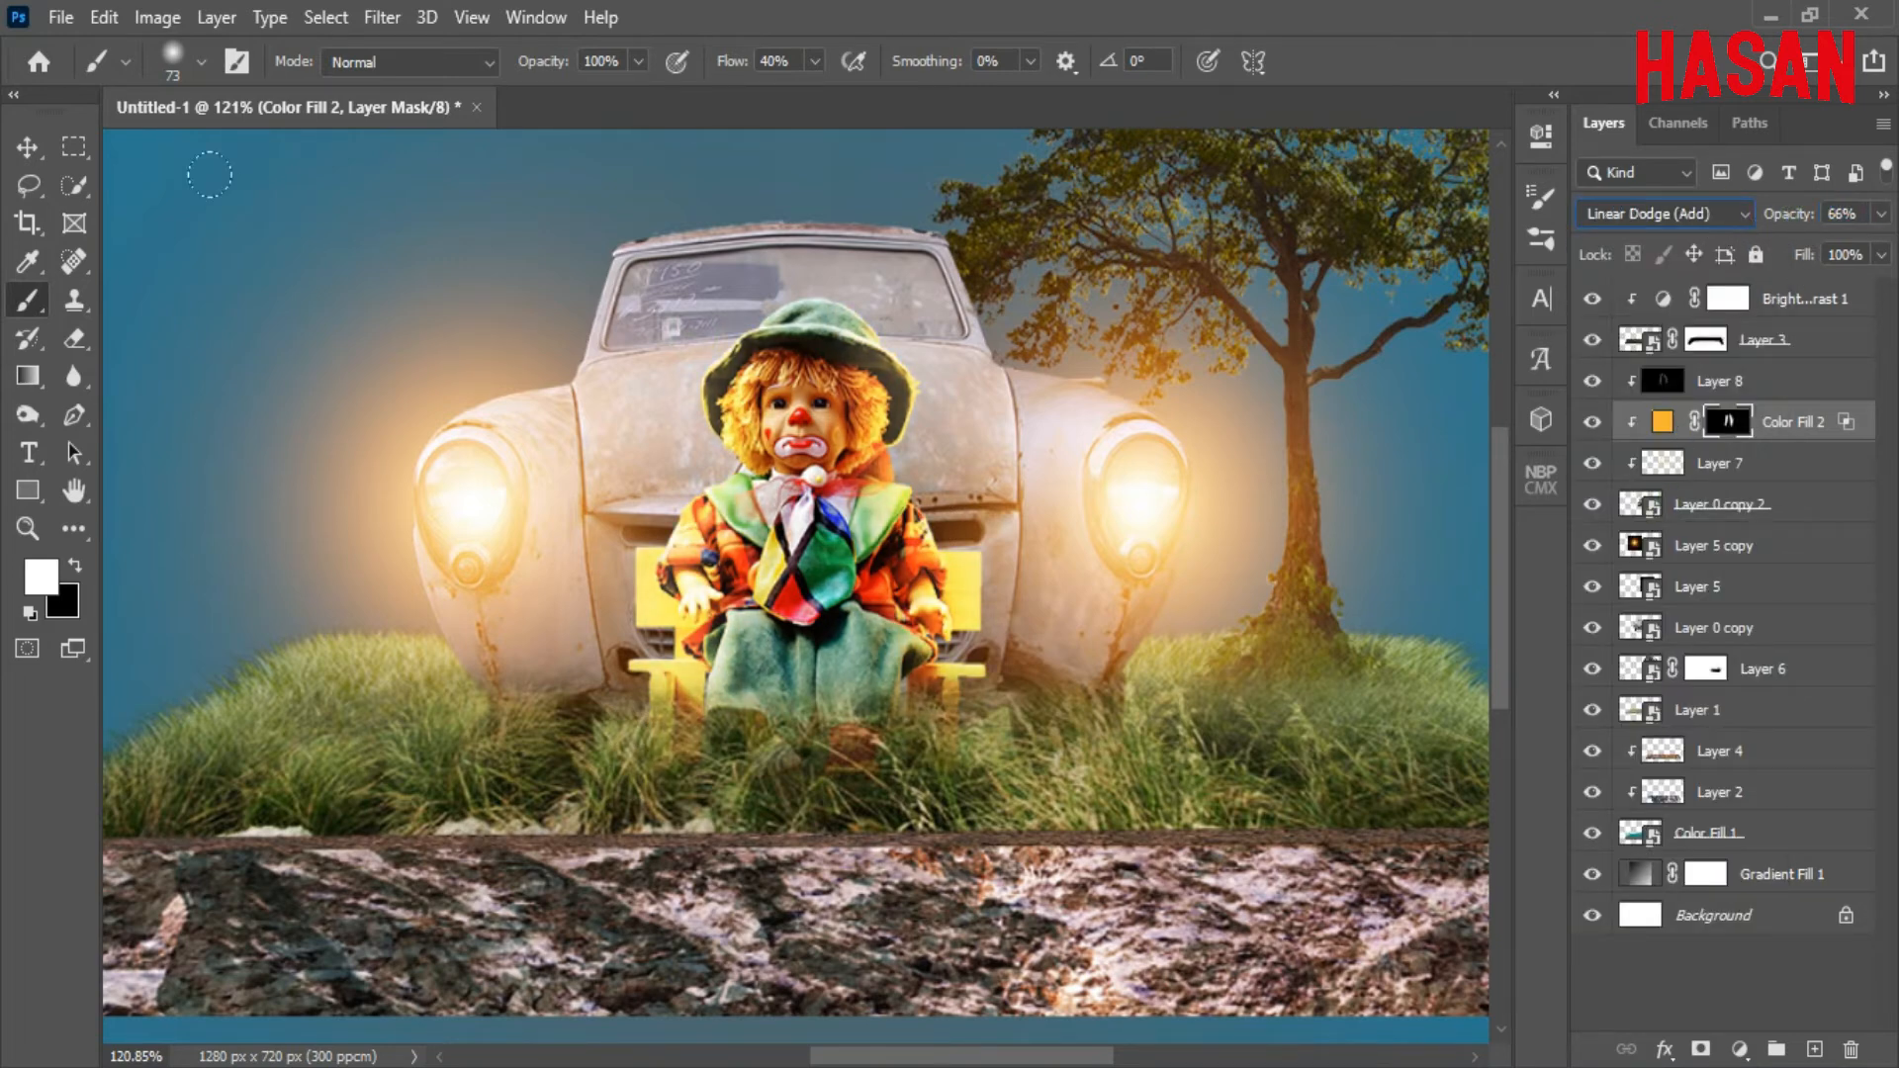
pyautogui.press('v')
pyautogui.scroll(-5, 530, 534)
pyautogui.scroll(2, 530, 534)
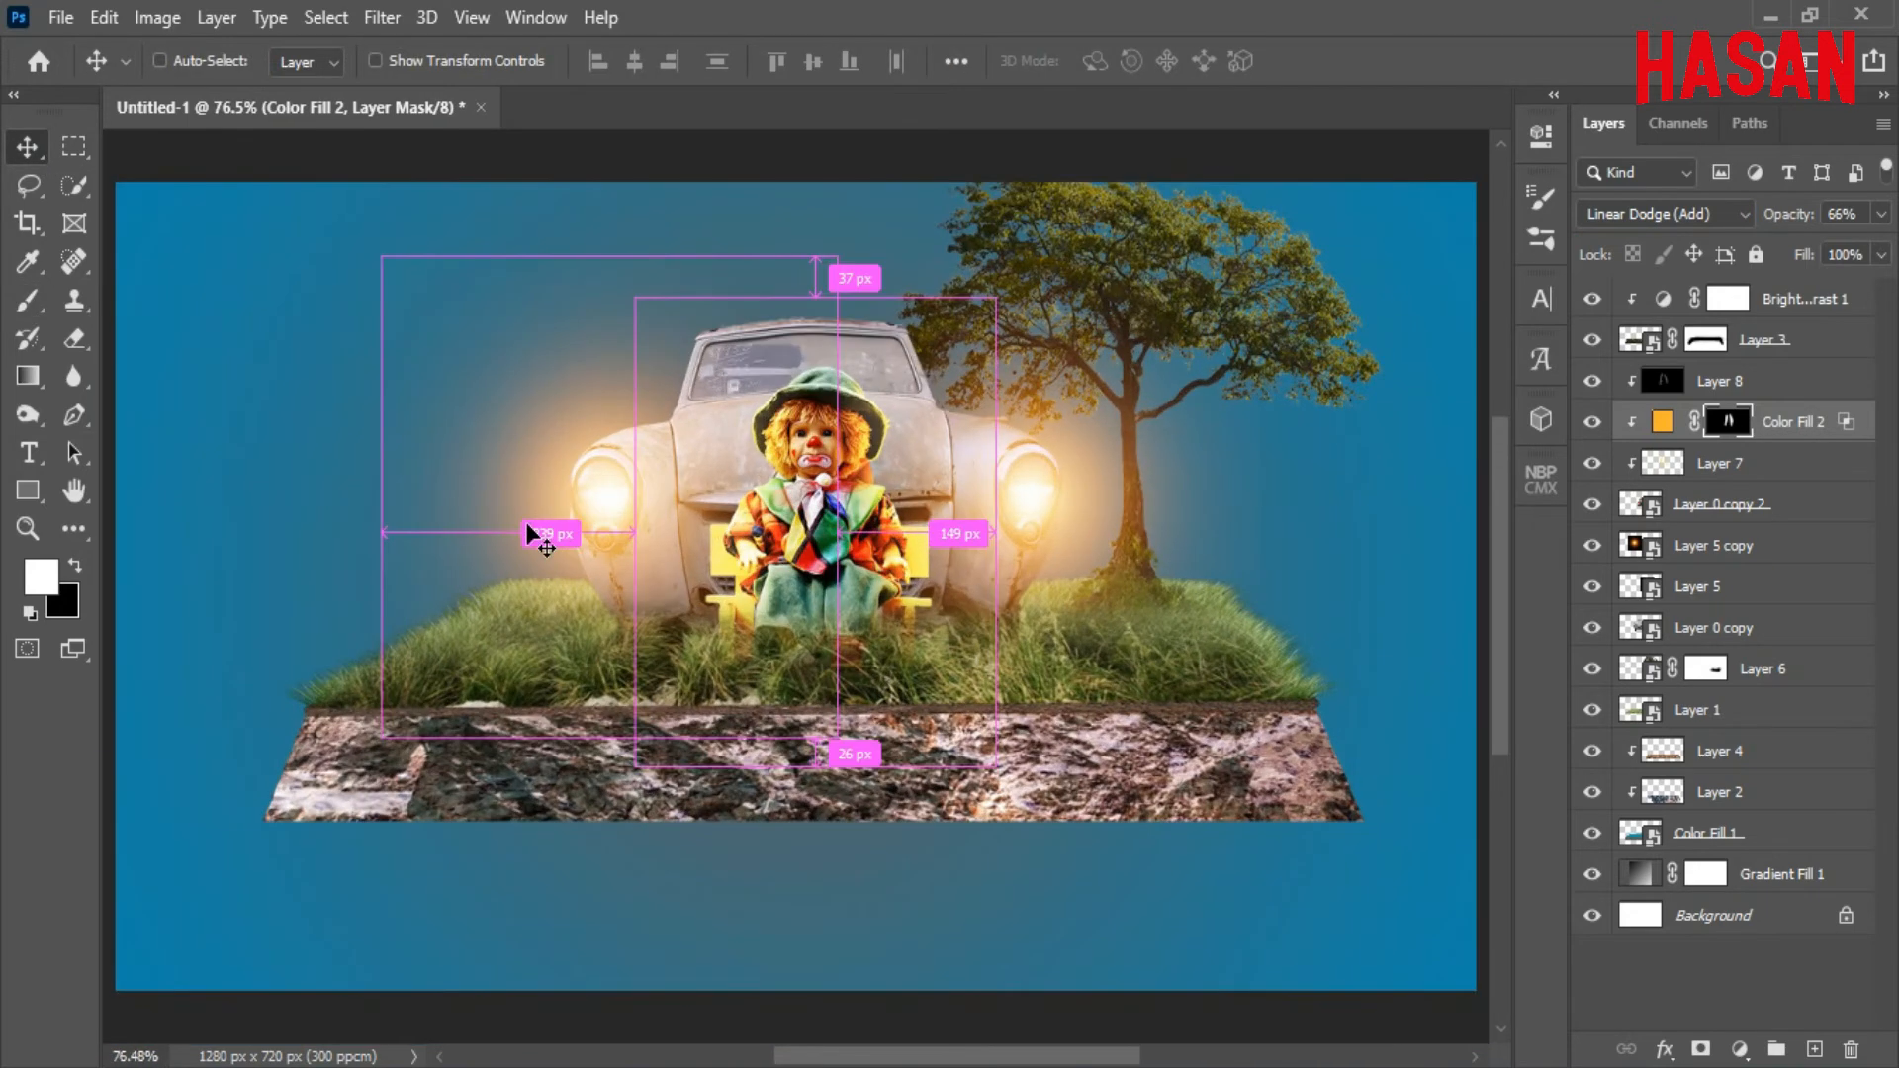
# Change the centre colour stop of the Gradient Fill 1 background to light grey c8c8c8.
pyautogui.doubleClick(1642, 874)
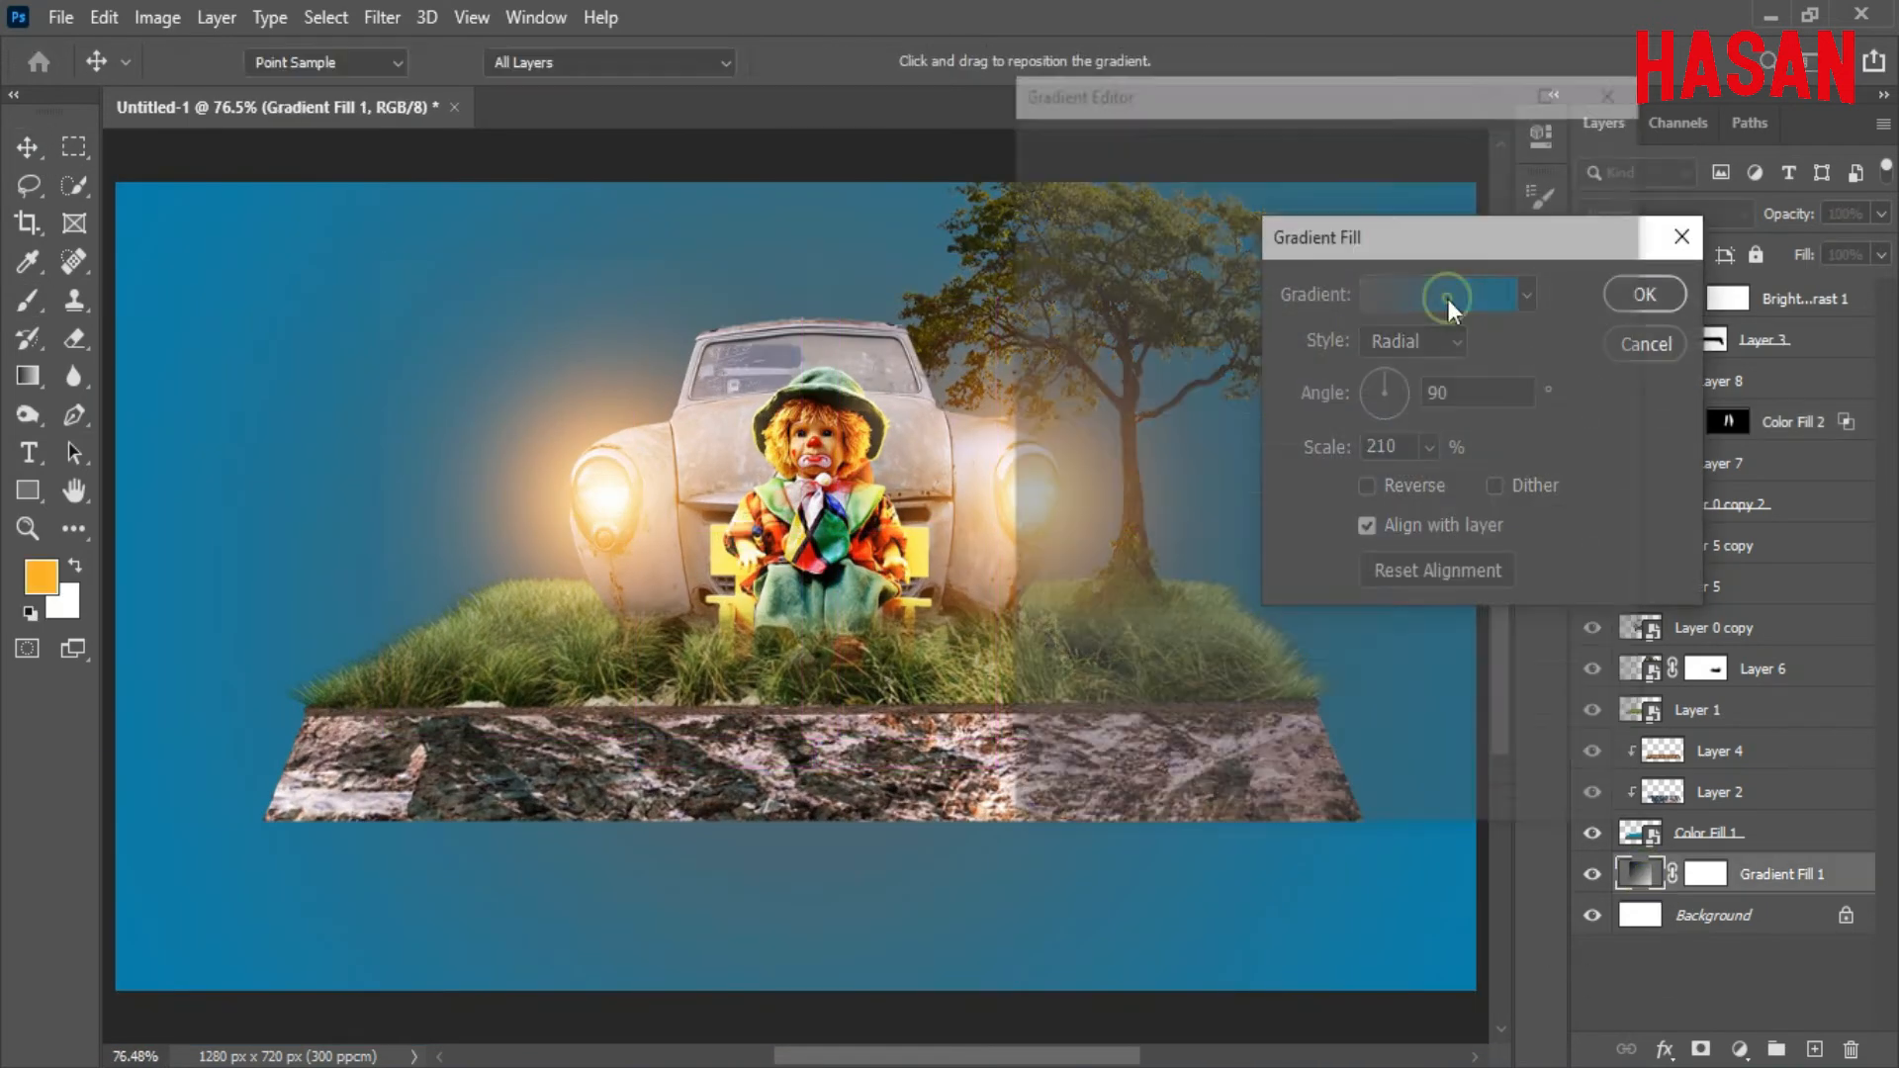
pyautogui.click(1446, 298)
pyautogui.doubleClick(1408, 627)
pyautogui.write('c8c8c8')
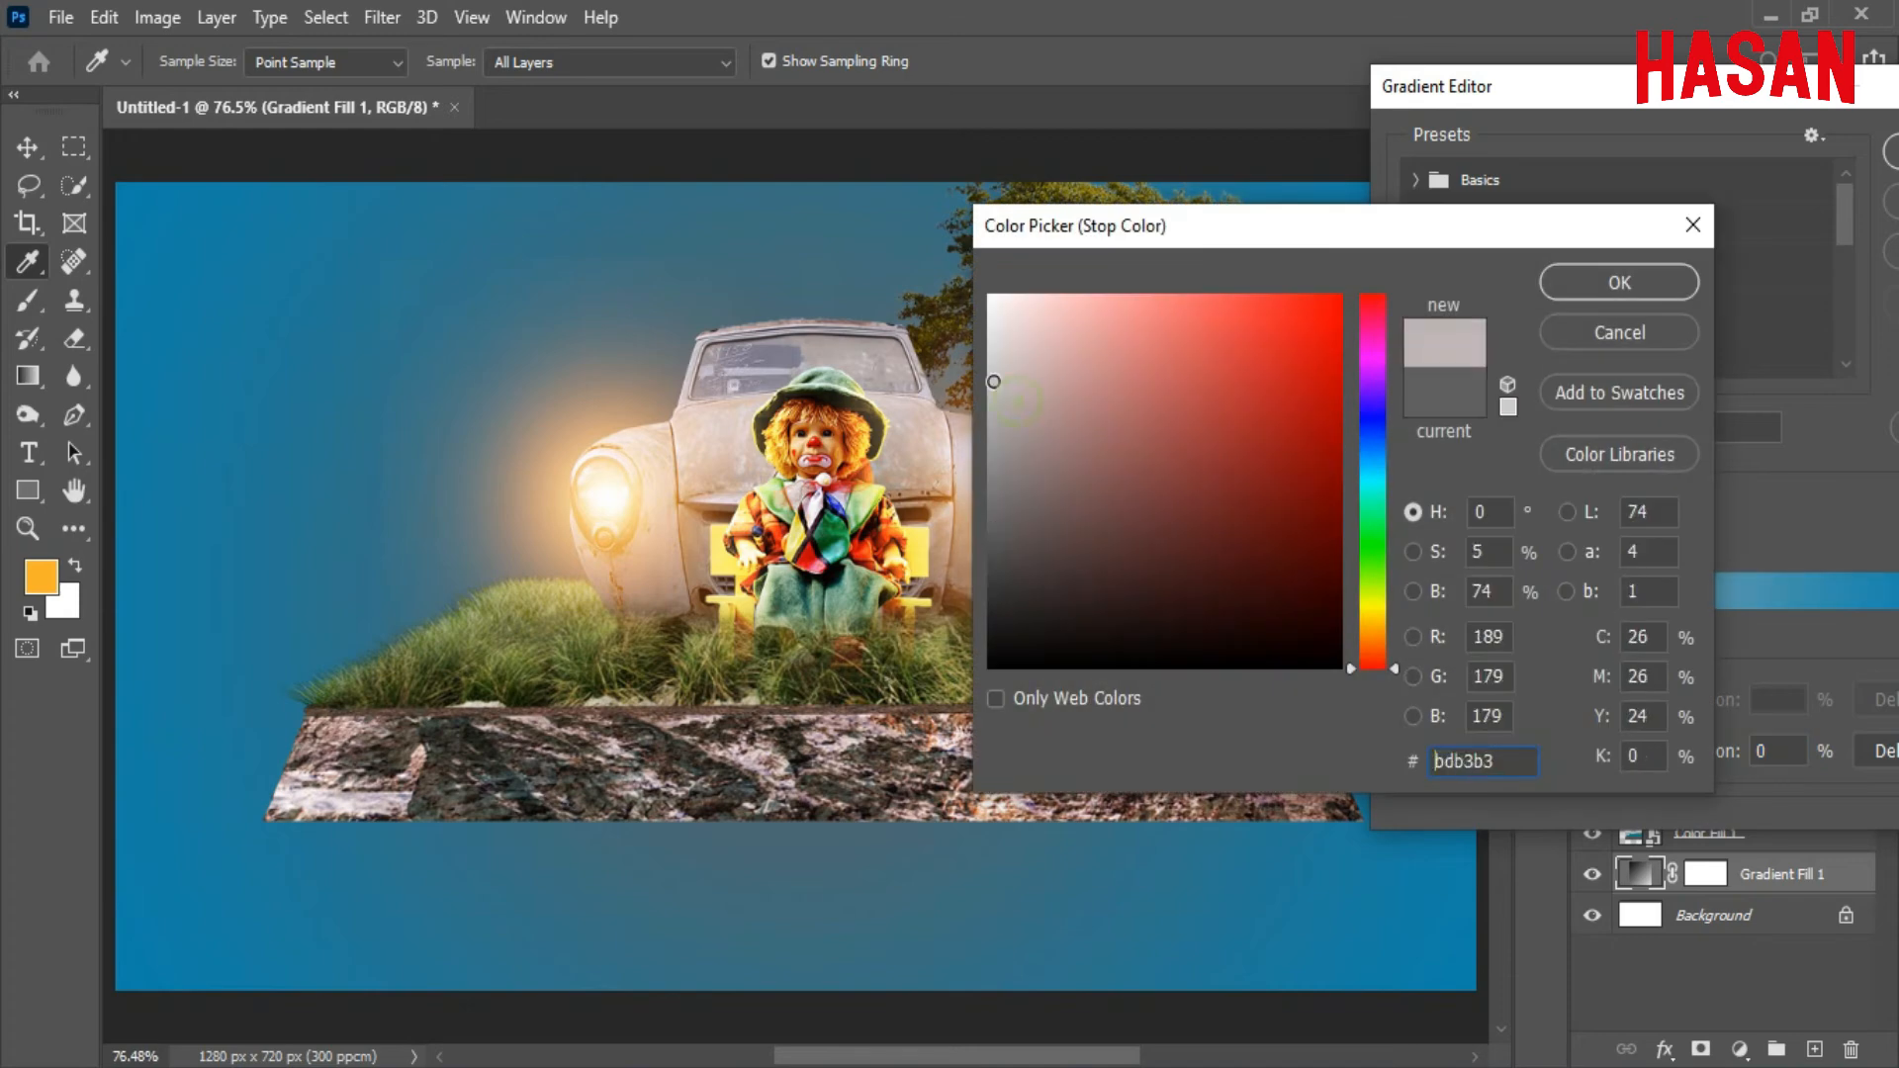
pyautogui.moveTo(1233, 225); pyautogui.dragTo(1313, 230)
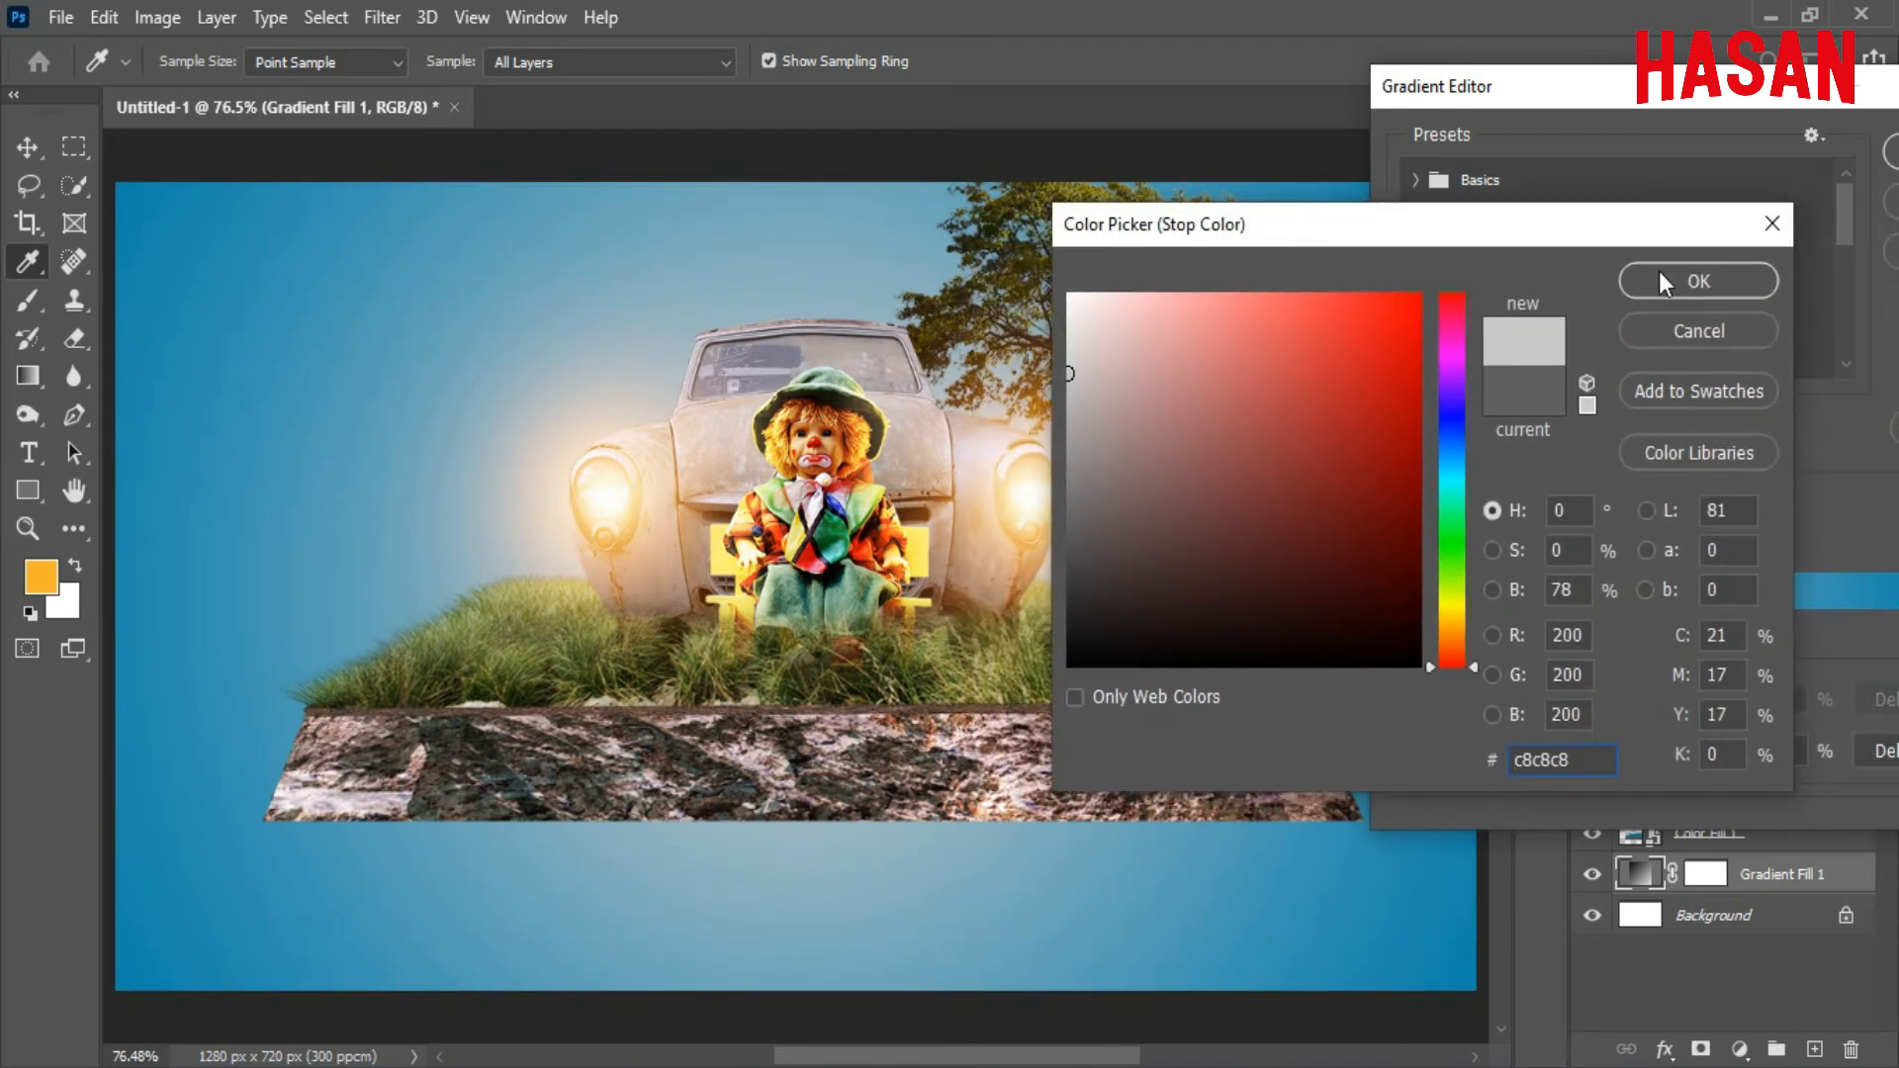
pyautogui.click(1701, 281)
# Darken the background gradient's outer blue colour stop to 0a5c77 and apply the gradient.
pyautogui.moveTo(1681, 87); pyautogui.dragTo(1233, 85)
pyautogui.click(1521, 625)
pyautogui.click(1087, 749)
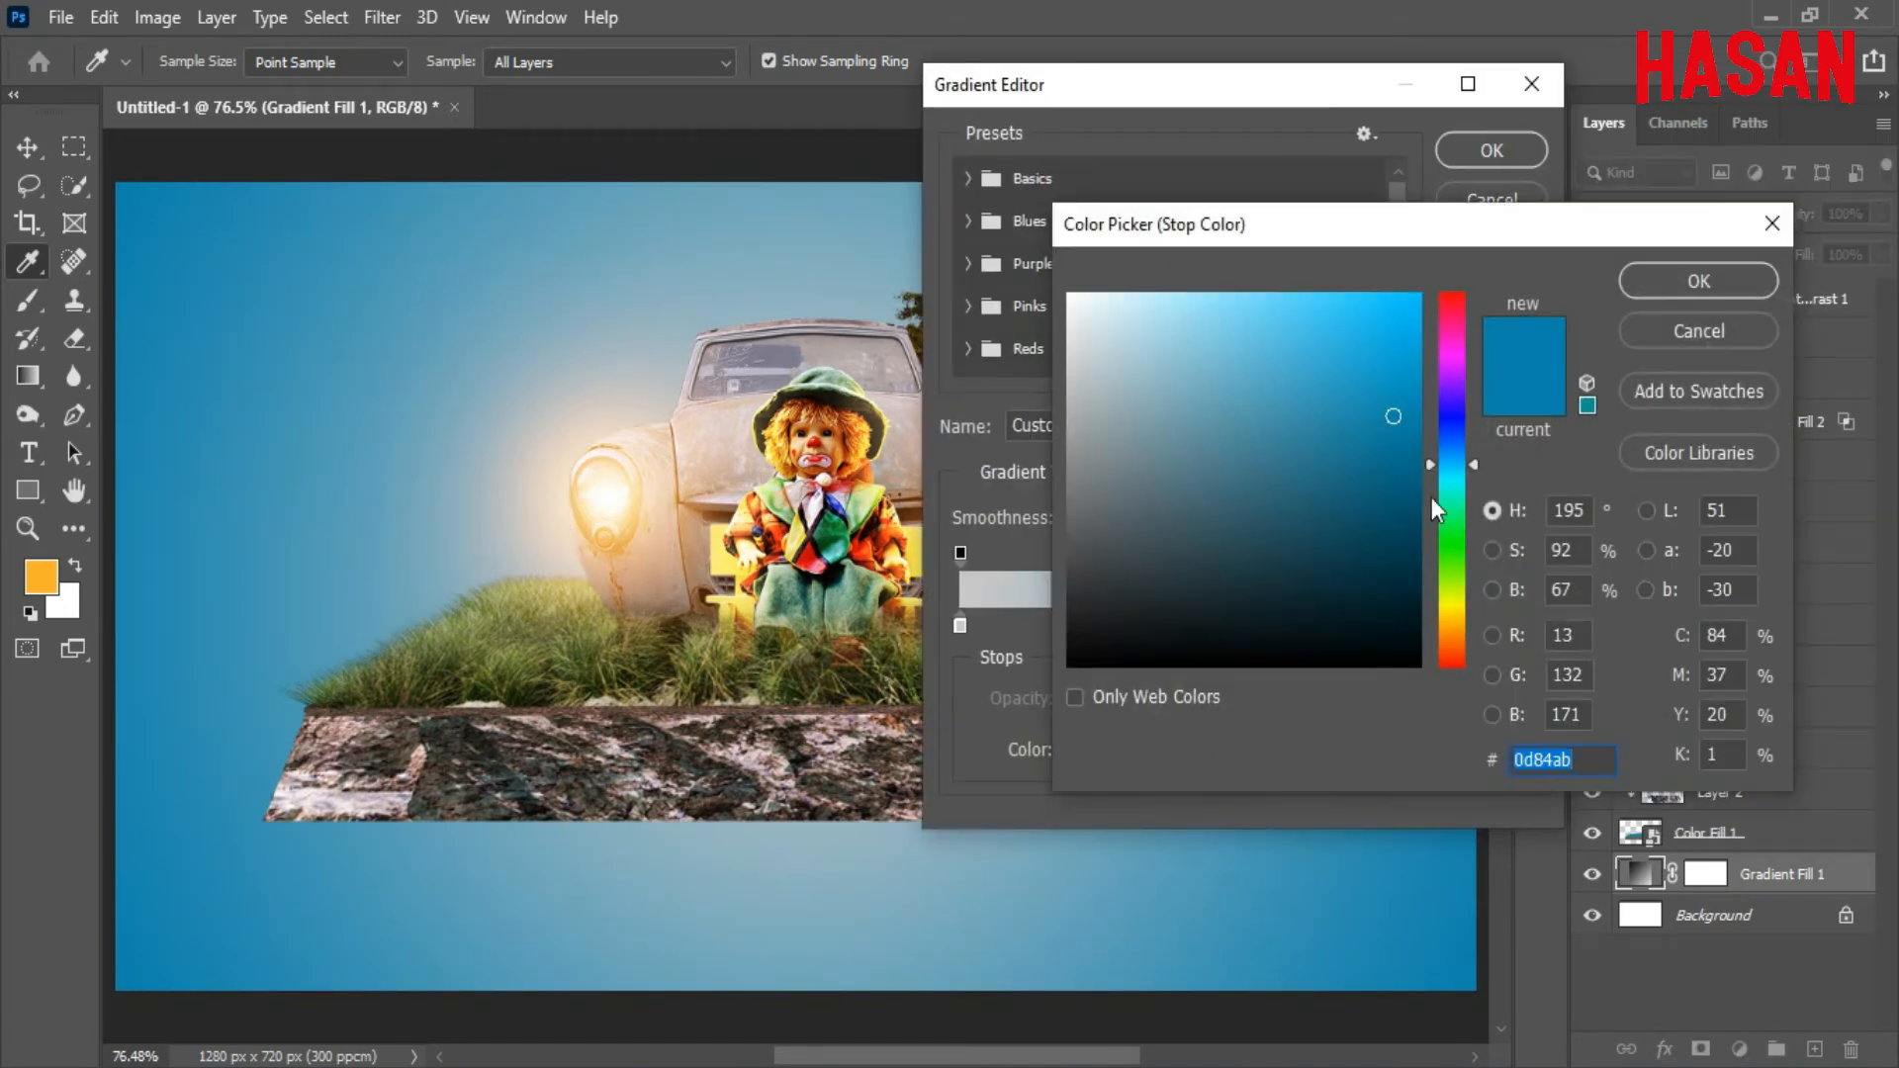
pyautogui.moveTo(1395, 421); pyautogui.dragTo(1391, 494)
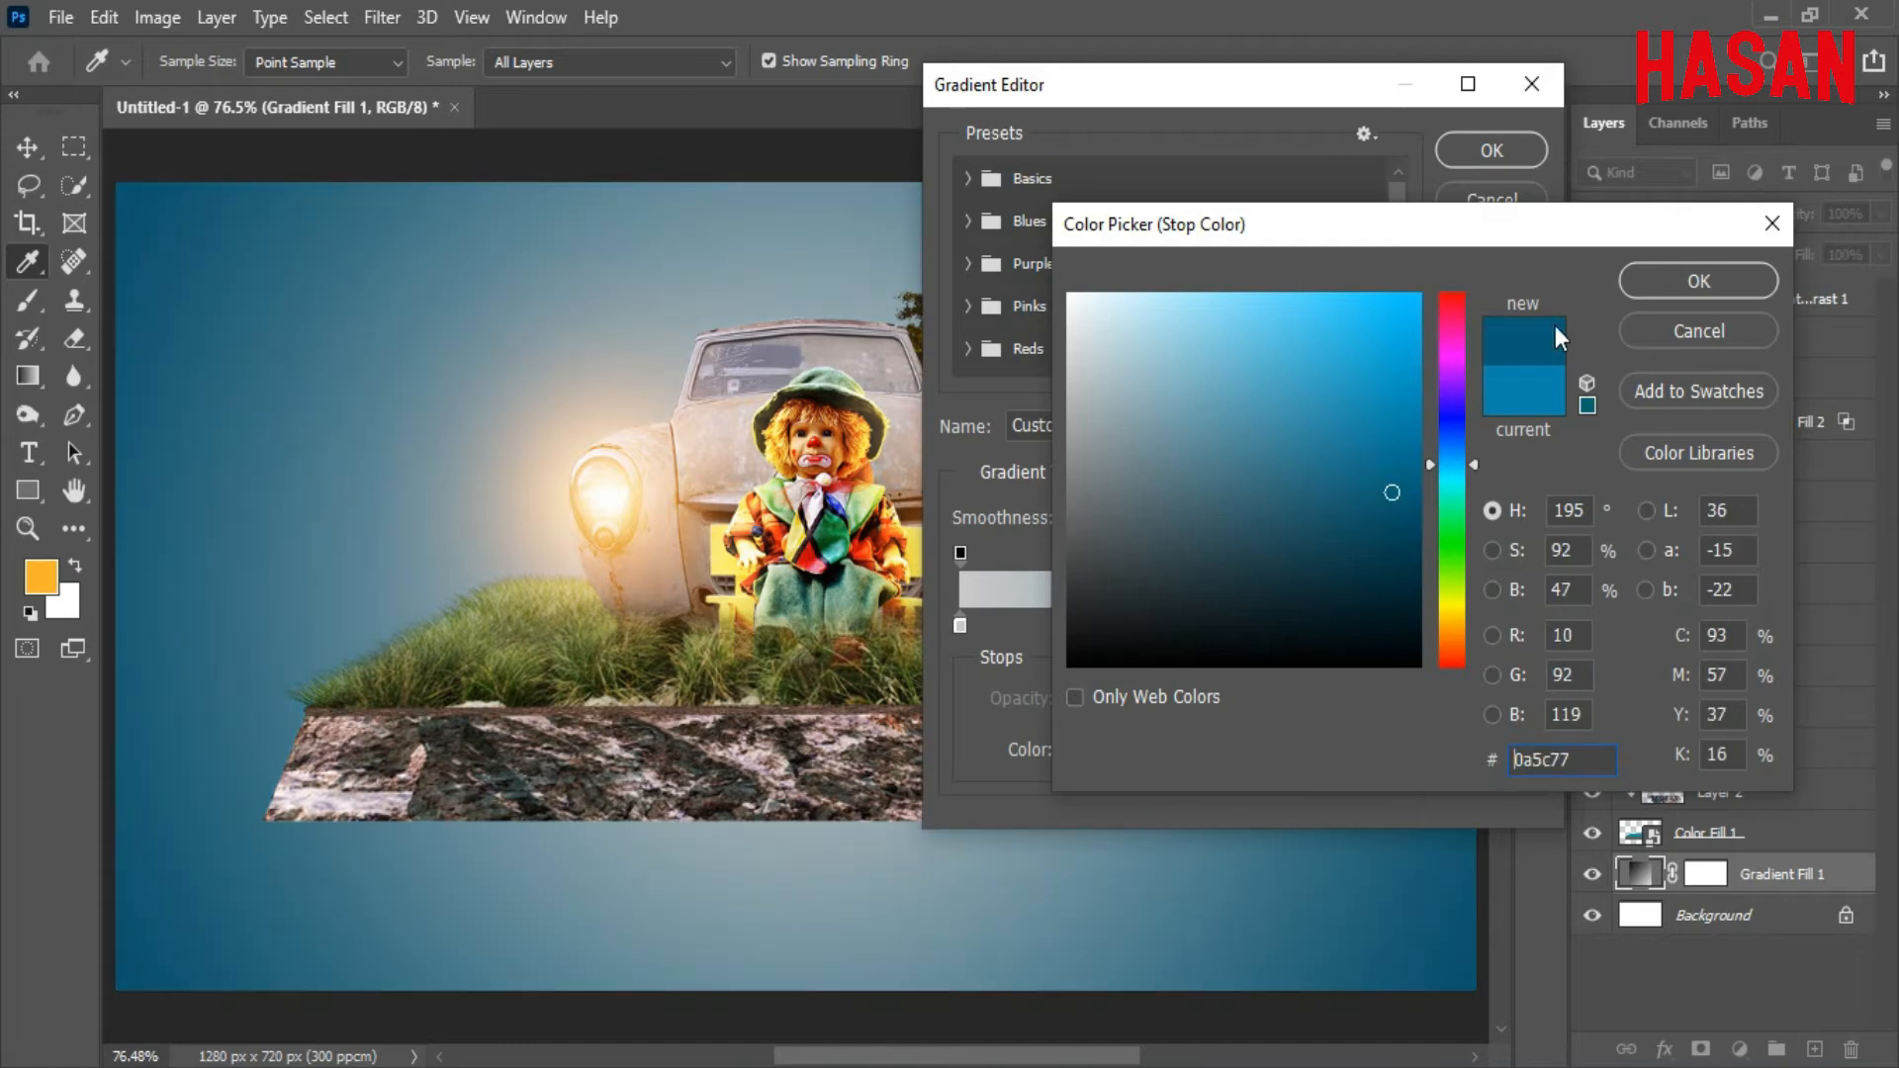
pyautogui.click(1698, 281)
pyautogui.click(1491, 149)
pyautogui.click(1634, 293)
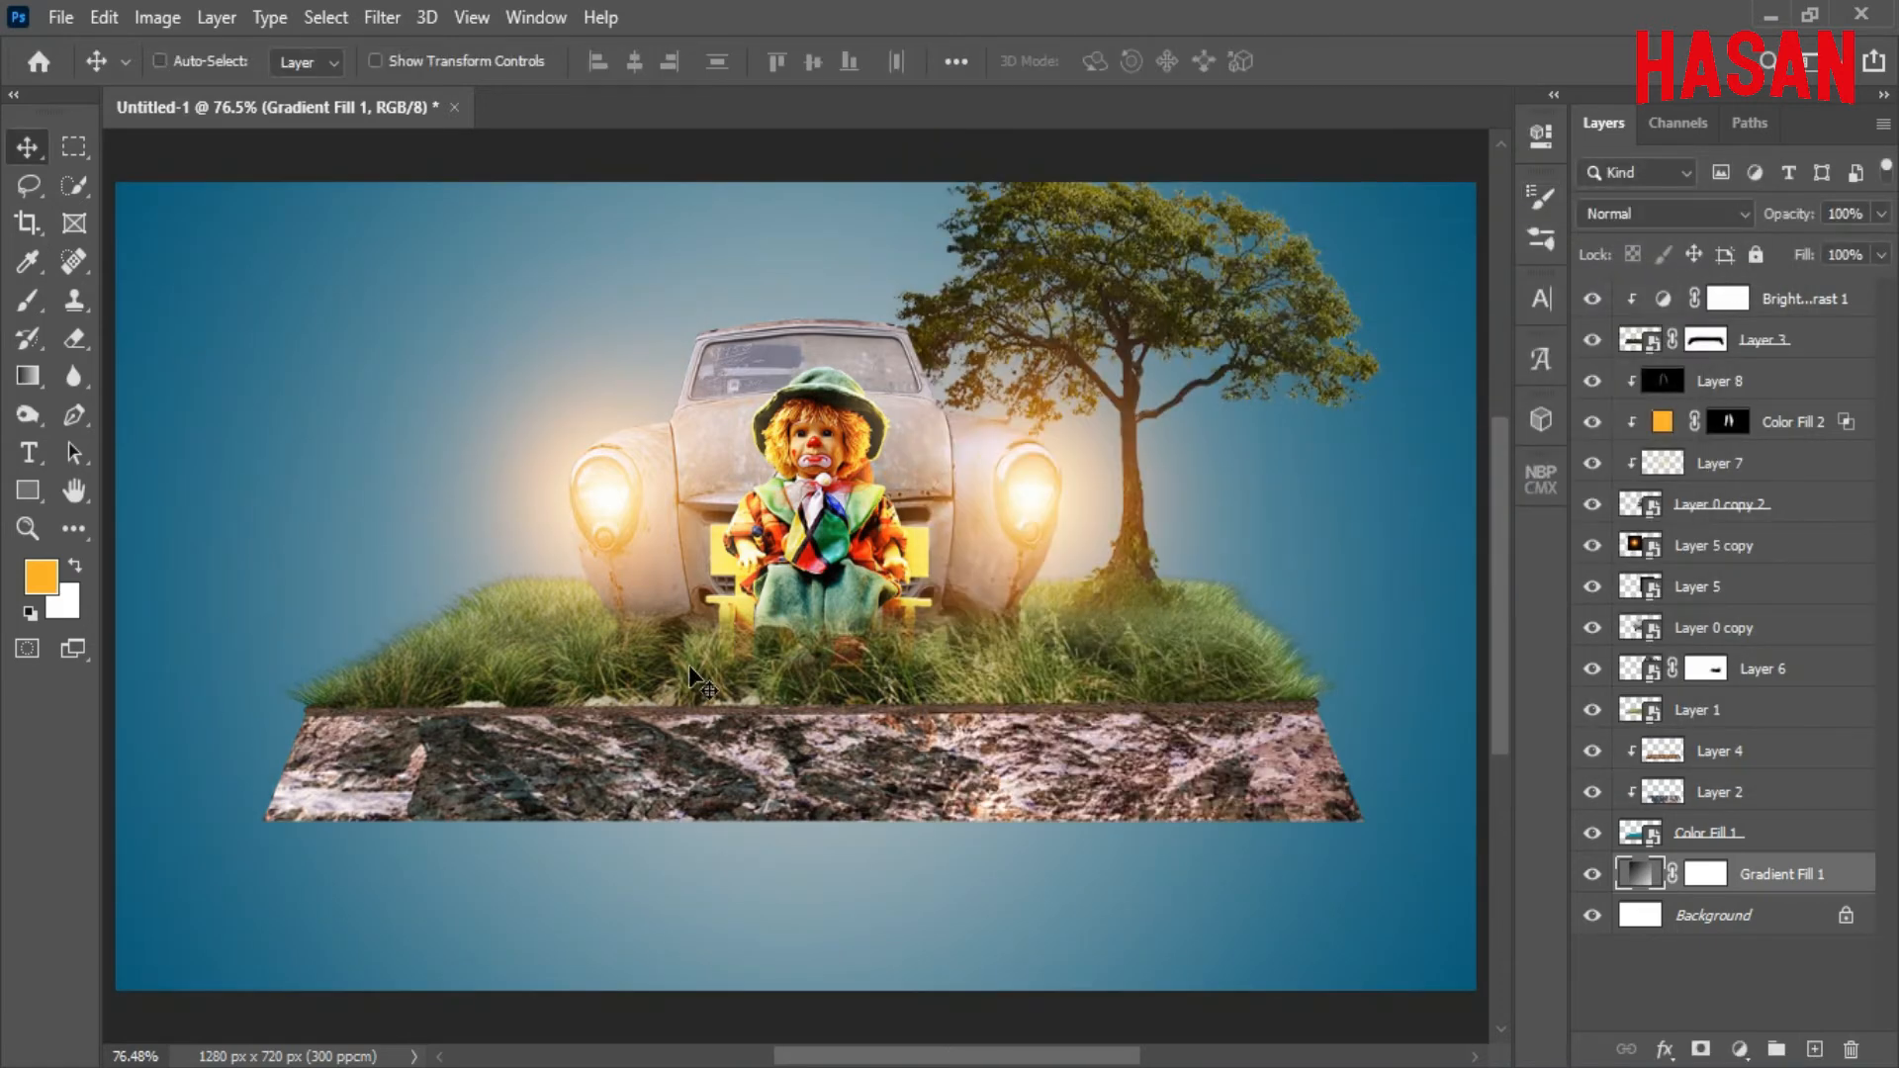
# Add a Brightness/Contrast adjustment layer above the tree's Layer 6 and clip it to the tree.
pyautogui.rightClick(1143, 257)
pyautogui.click(1184, 277)
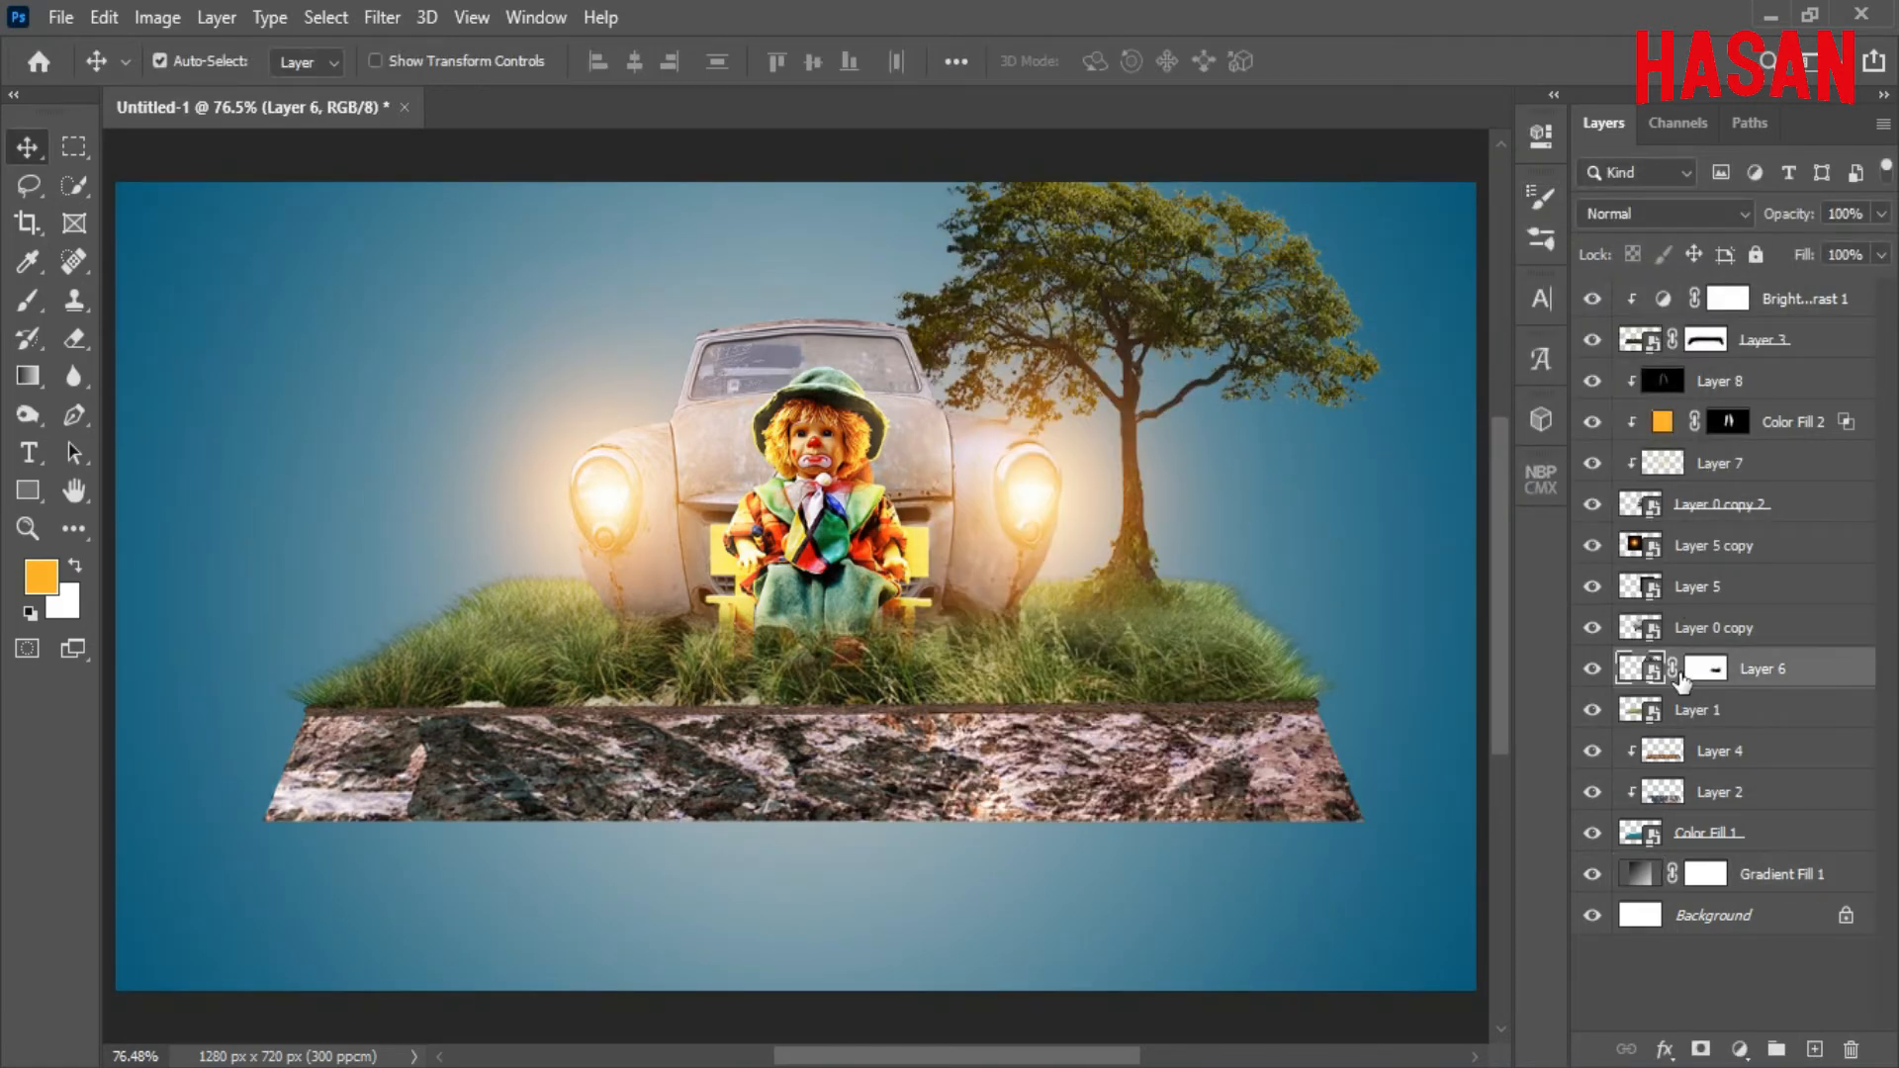
pyautogui.click(1593, 669)
pyautogui.click(1592, 668)
pyautogui.click(1736, 1043)
pyautogui.click(1751, 619)
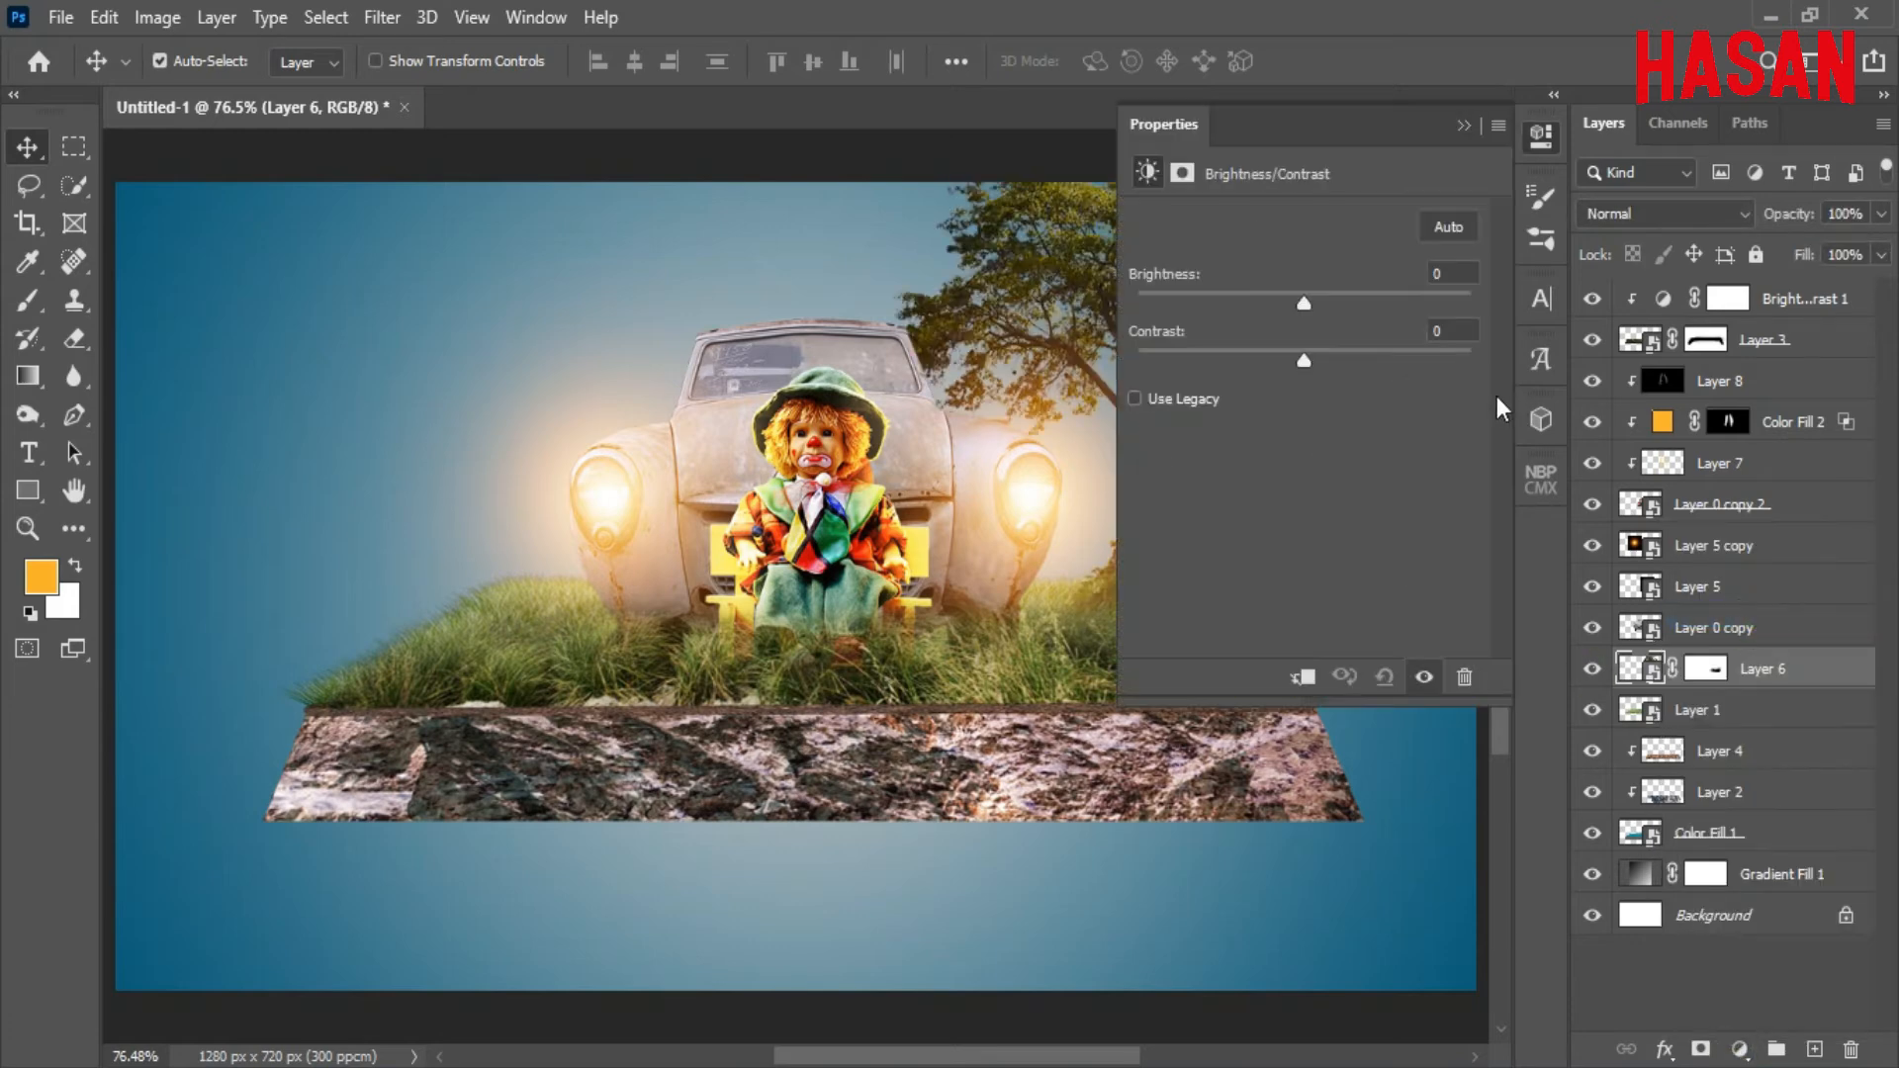
pyautogui.click(1302, 676)
# Set the tree adjustment to brightness 94 and contrast 11, and compare the tree with and without it.
pyautogui.moveTo(1360, 294); pyautogui.dragTo(1379, 303)
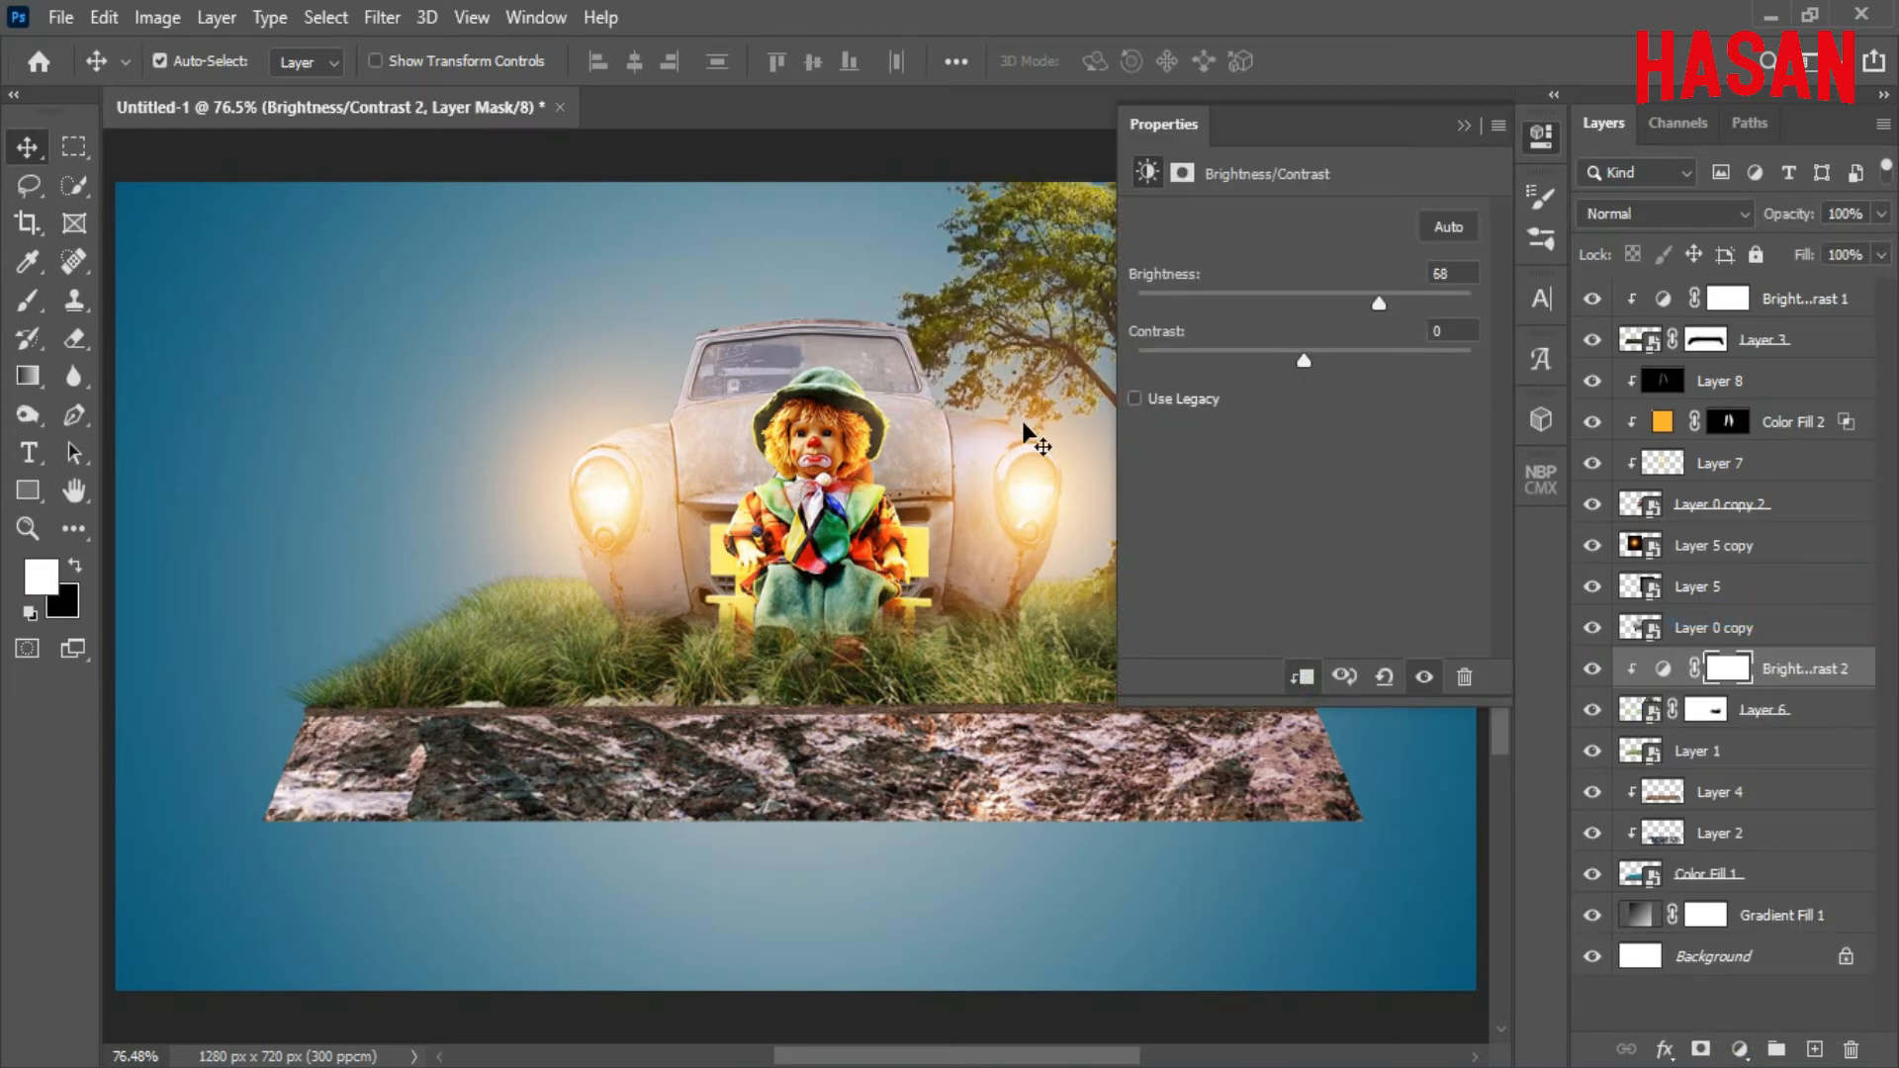
pyautogui.moveTo(970, 440); pyautogui.dragTo(658, 527)
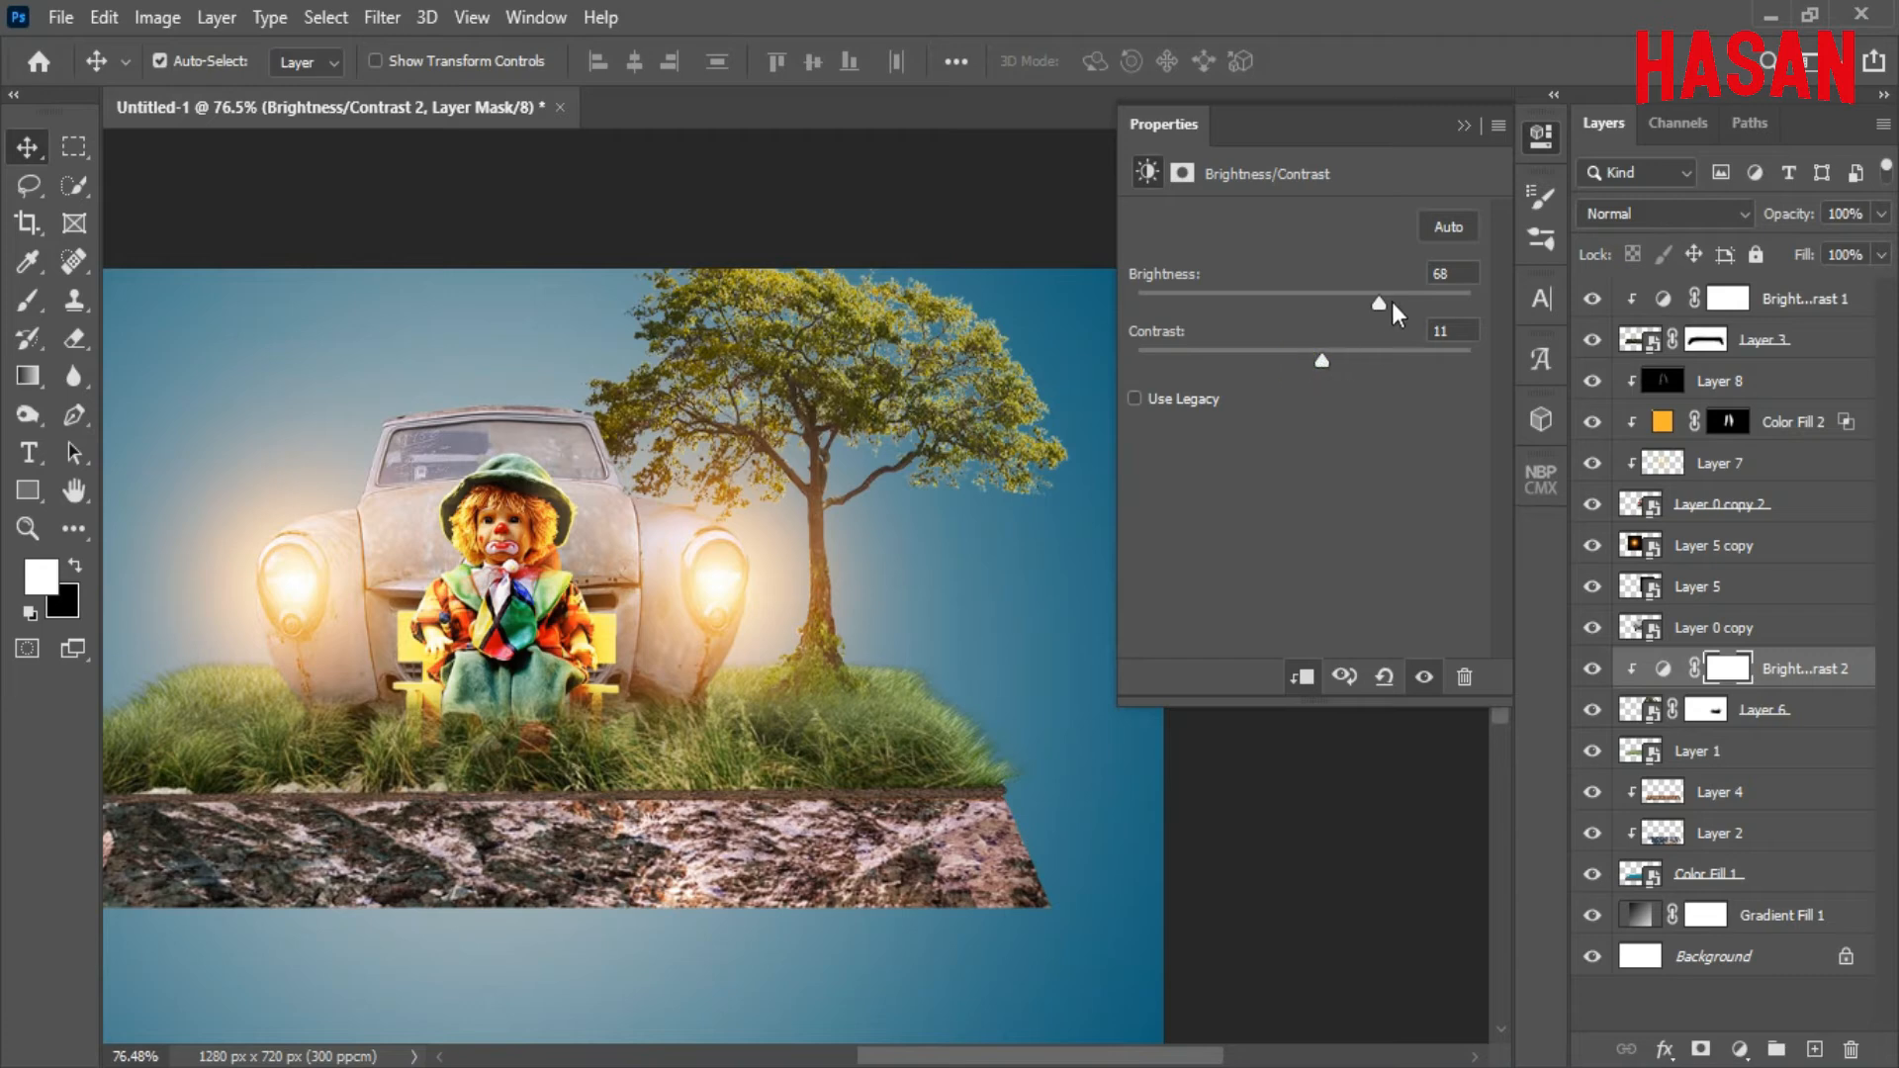
pyautogui.moveTo(1390, 304); pyautogui.dragTo(1408, 291)
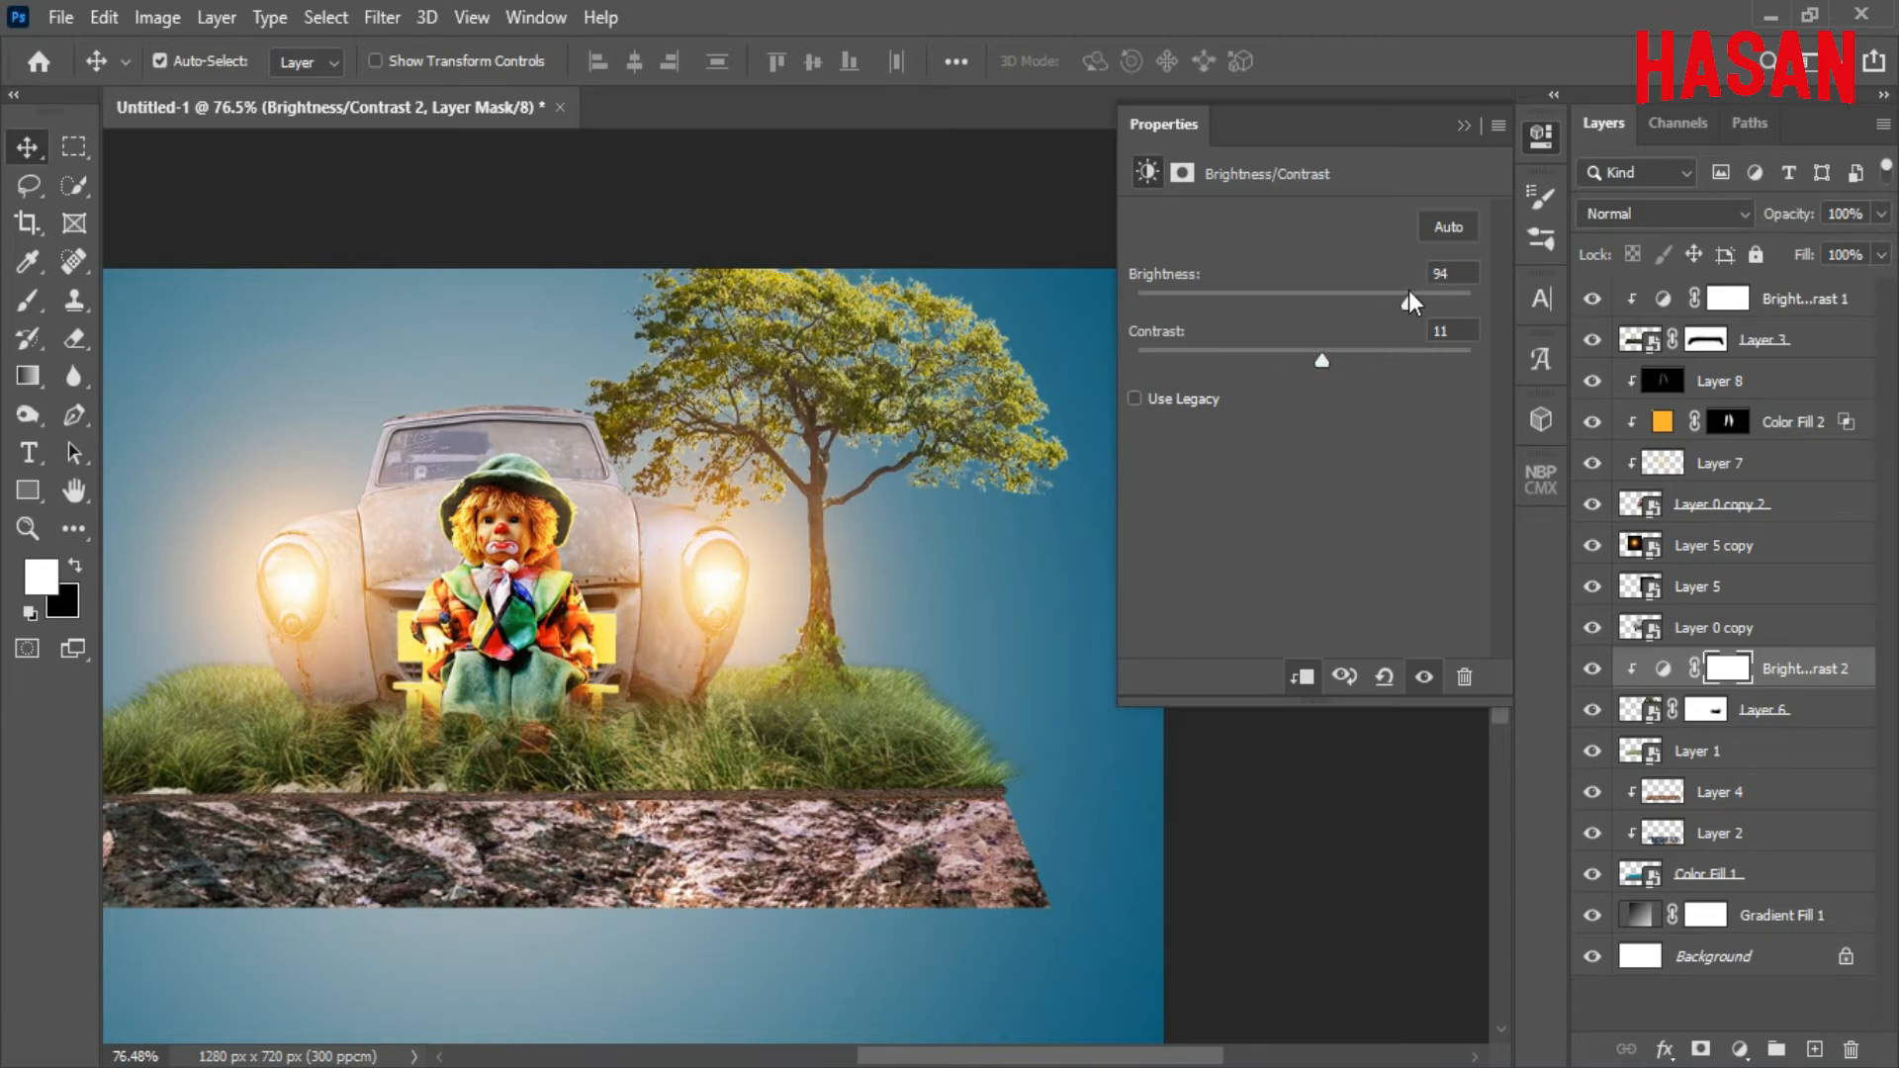
pyautogui.click(1462, 127)
pyautogui.click(1592, 669)
pyautogui.click(1593, 668)
# Invert the tree adjustment's layer mask to hide the brightening.
pyautogui.click(1541, 239)
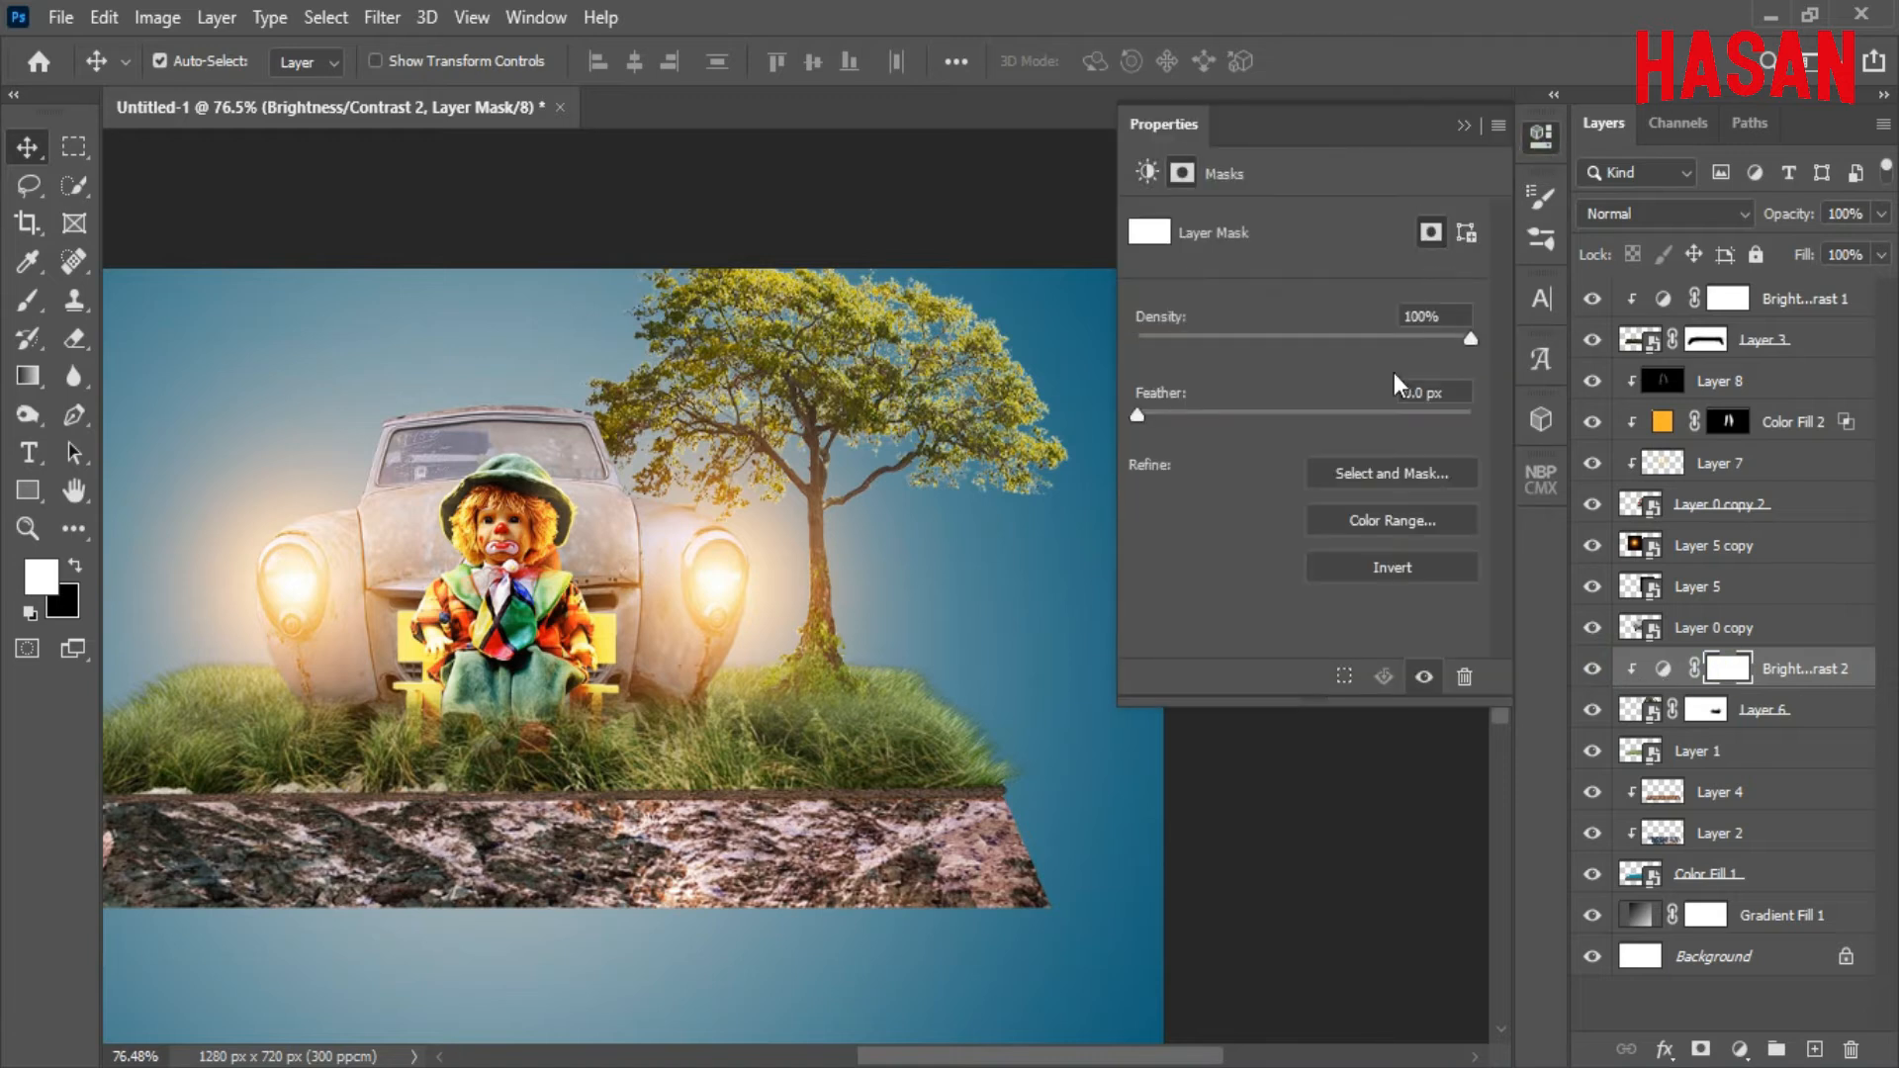
pyautogui.click(1394, 564)
pyautogui.click(1462, 126)
# Paint white on the adjustment's mask over the tree's crown, starting at 40% brush flow and reducing it to 4%.
pyautogui.click(63, 190)
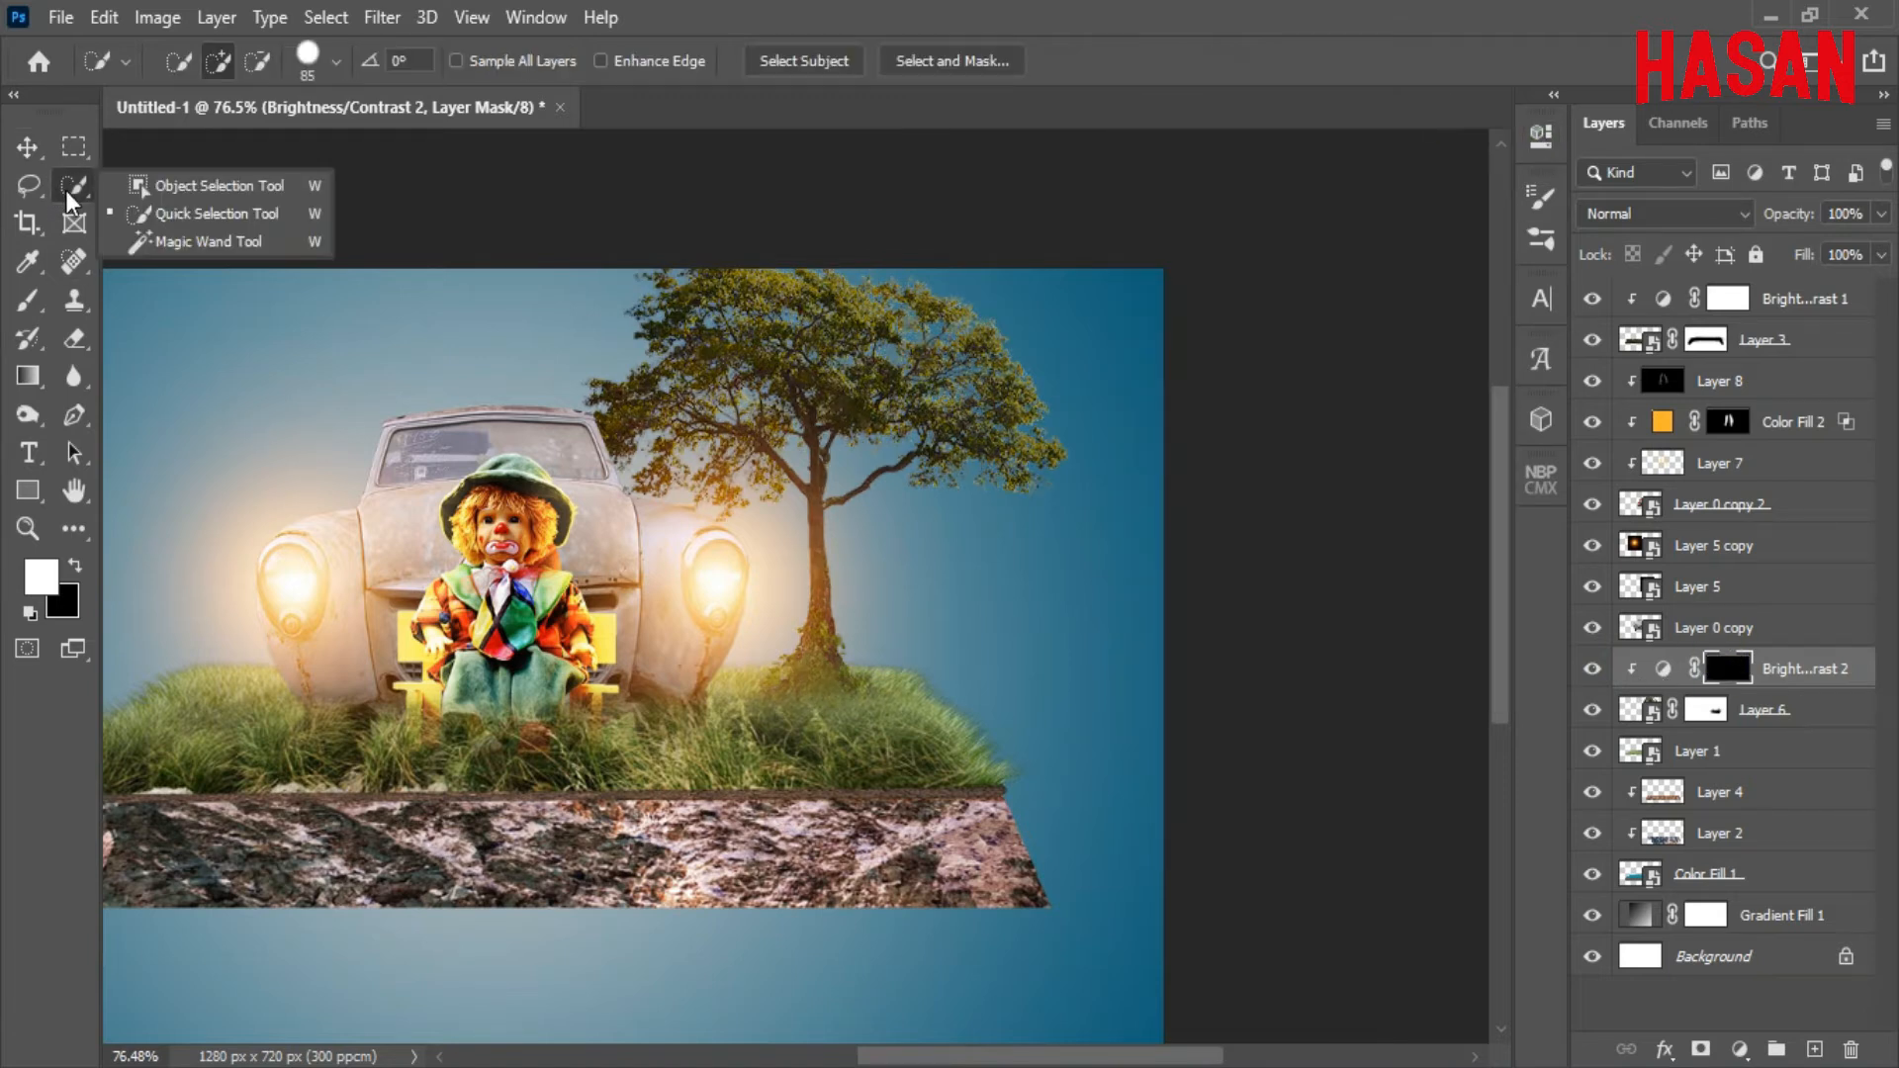
pyautogui.click(27, 299)
pyautogui.moveTo(720, 450); pyautogui.dragTo(679, 451)
pyautogui.press('x')
pyautogui.press('x')
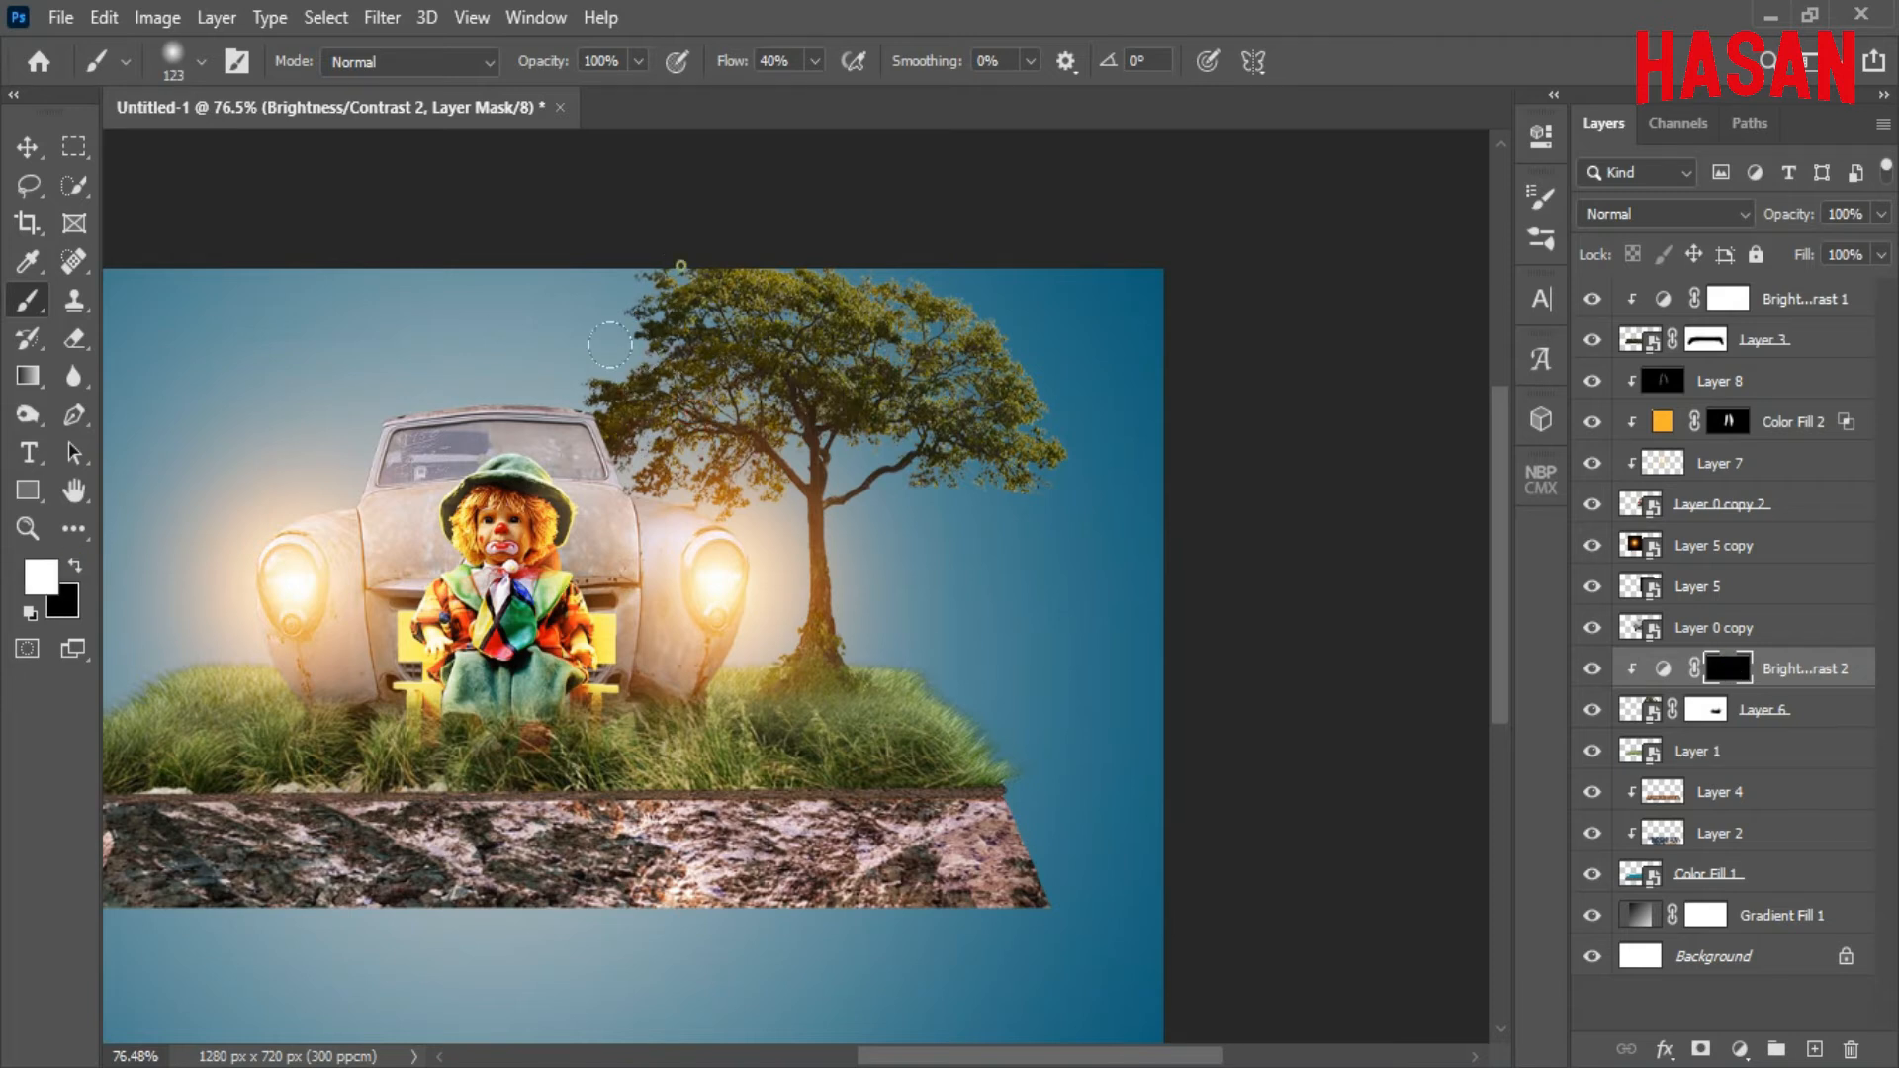
pyautogui.moveTo(684, 284); pyautogui.dragTo(606, 242)
pyautogui.moveTo(730, 61); pyautogui.dragTo(678, 64)
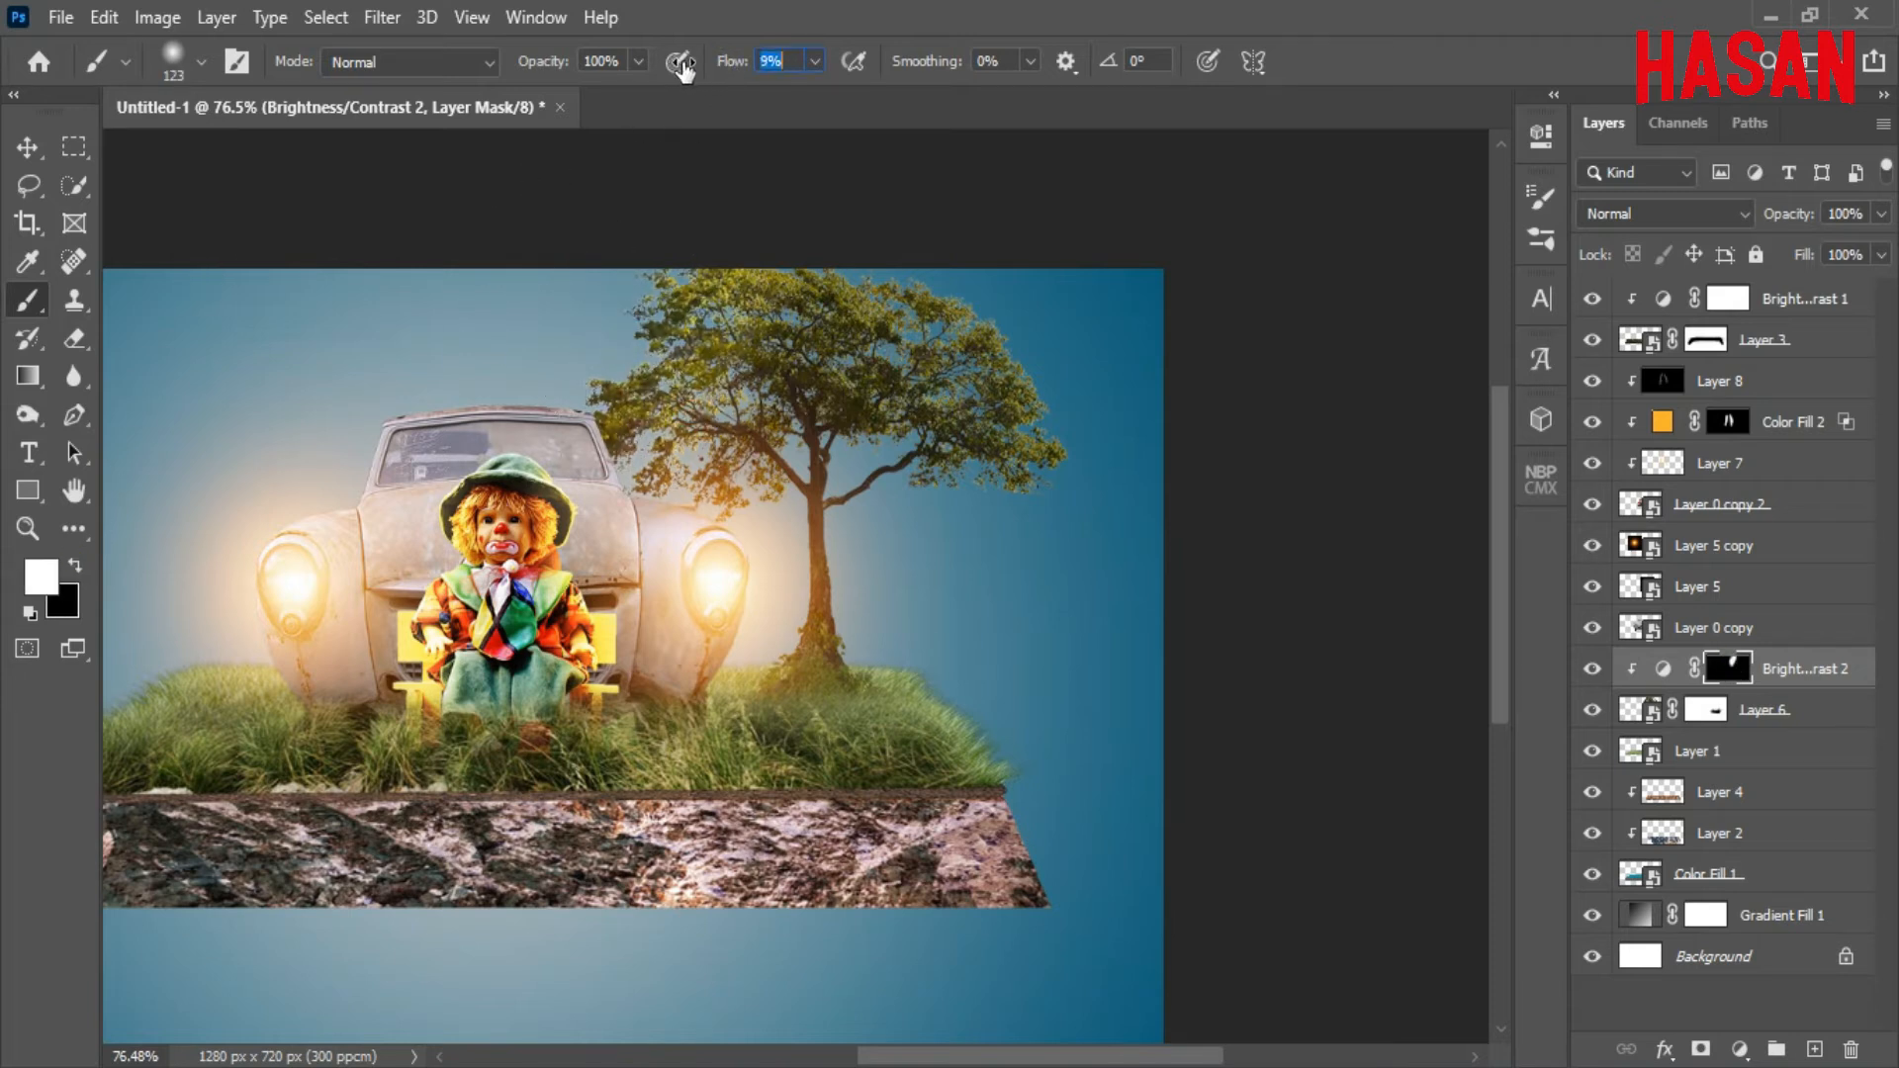
pyautogui.moveTo(791, 287)
pyautogui.mouseDown()
pyautogui.moveTo(777, 336)
pyautogui.moveTo(689, 290)
pyautogui.mouseUp()
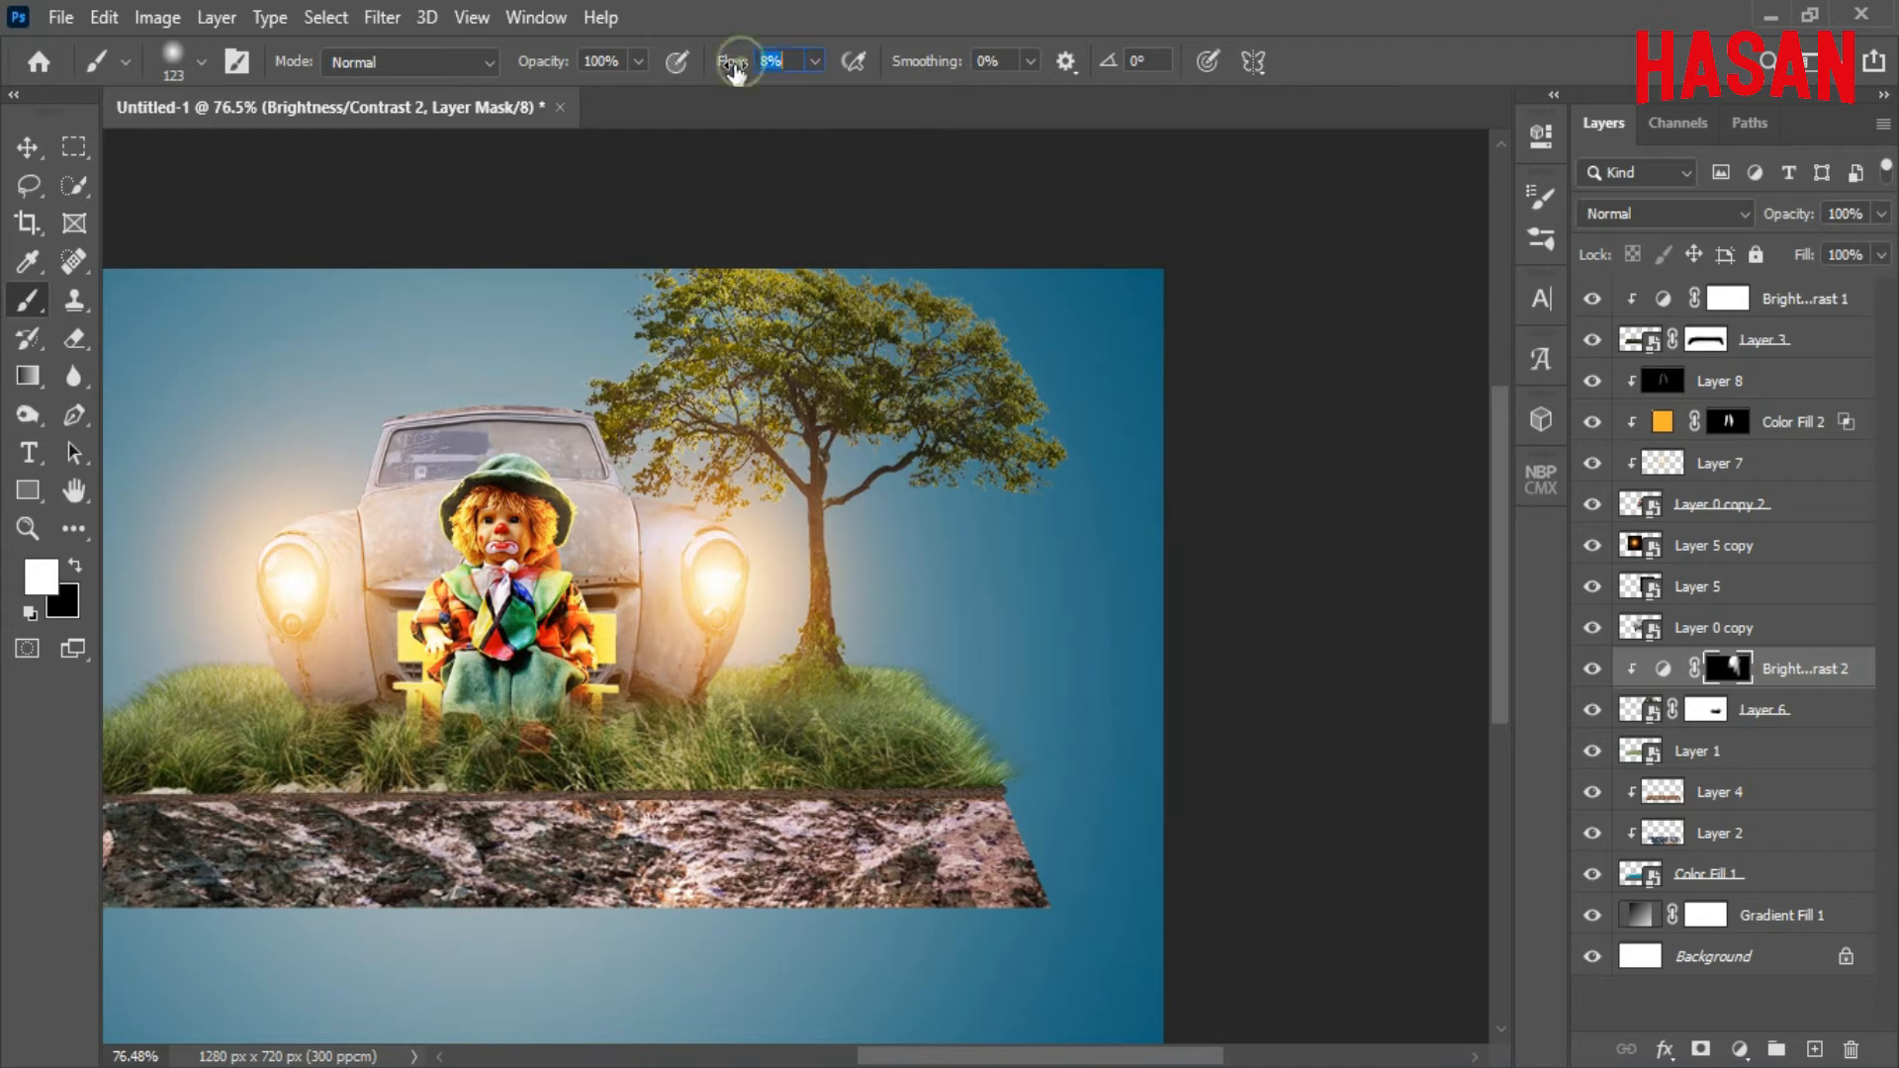
pyautogui.moveTo(733, 61); pyautogui.dragTo(715, 61)
pyautogui.moveTo(989, 326); pyautogui.dragTo(879, 501)
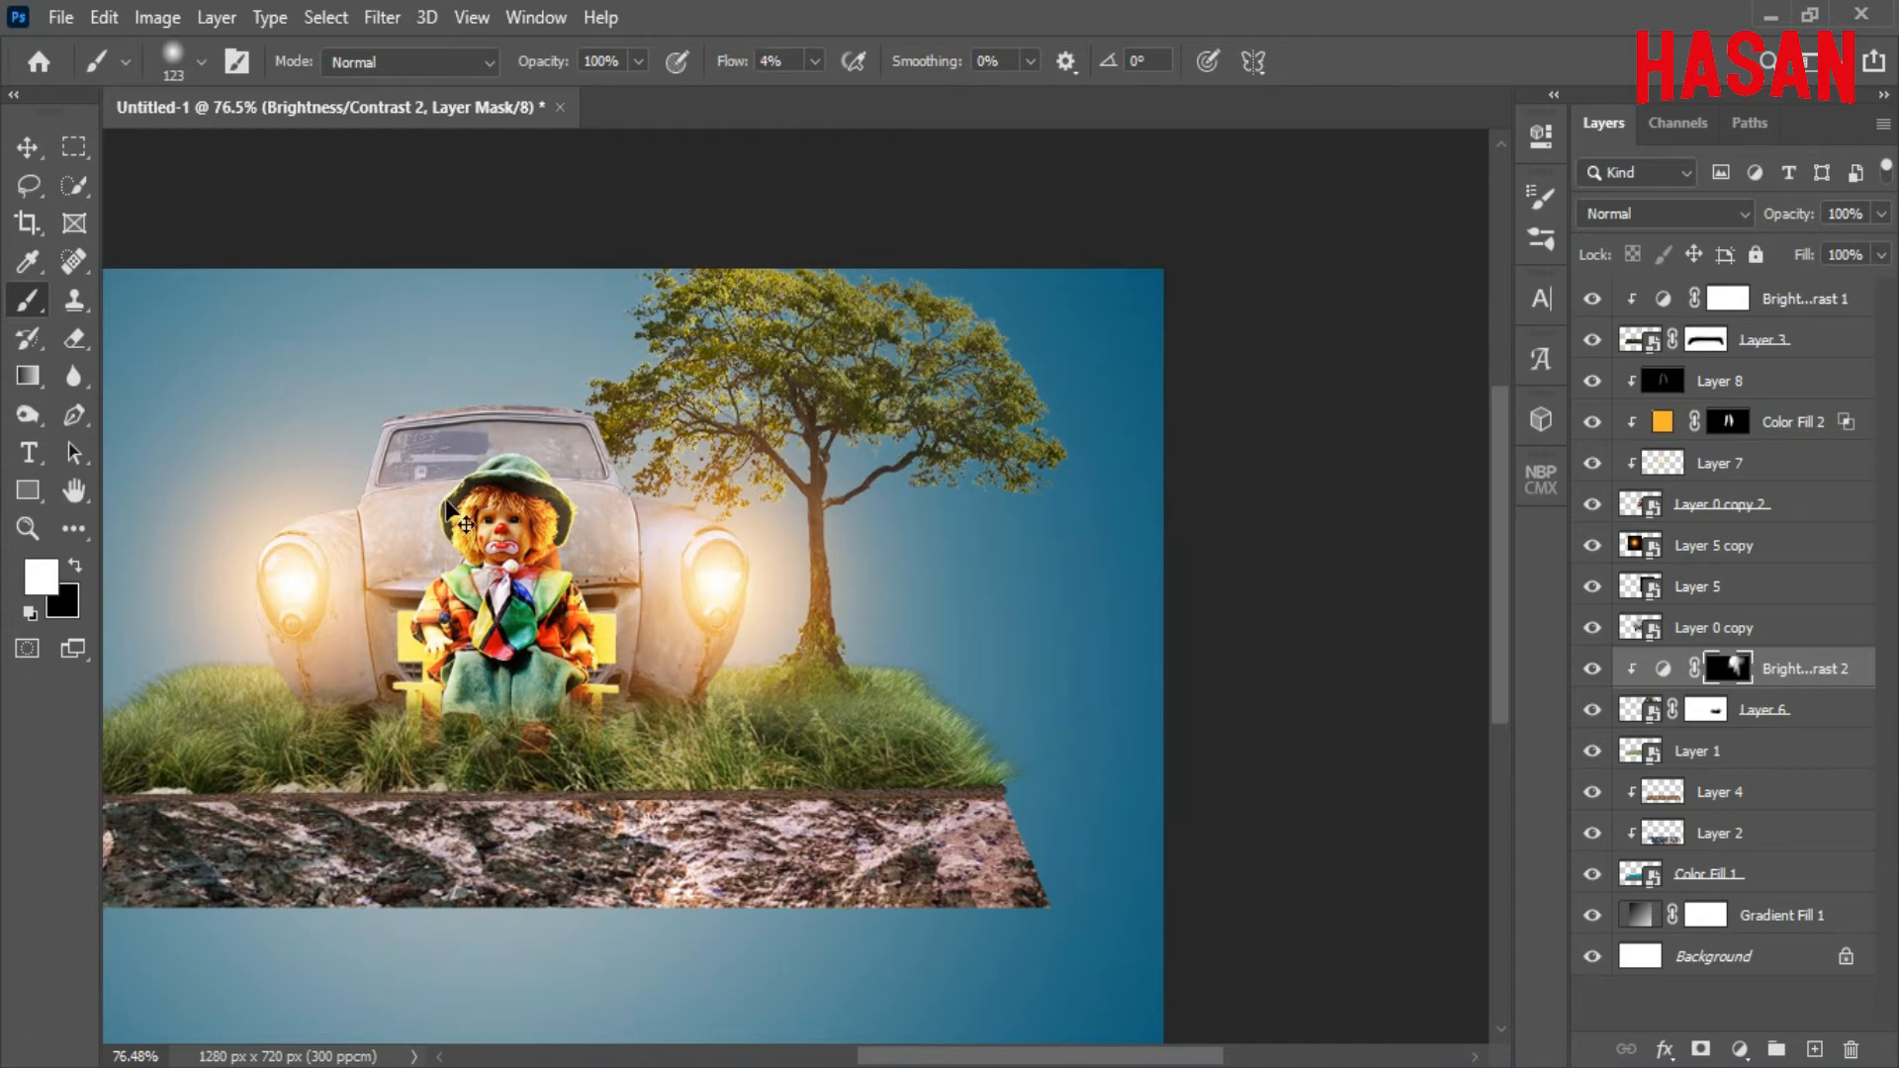
pyautogui.hotkey('ctrl', '0')
pyautogui.press('v')
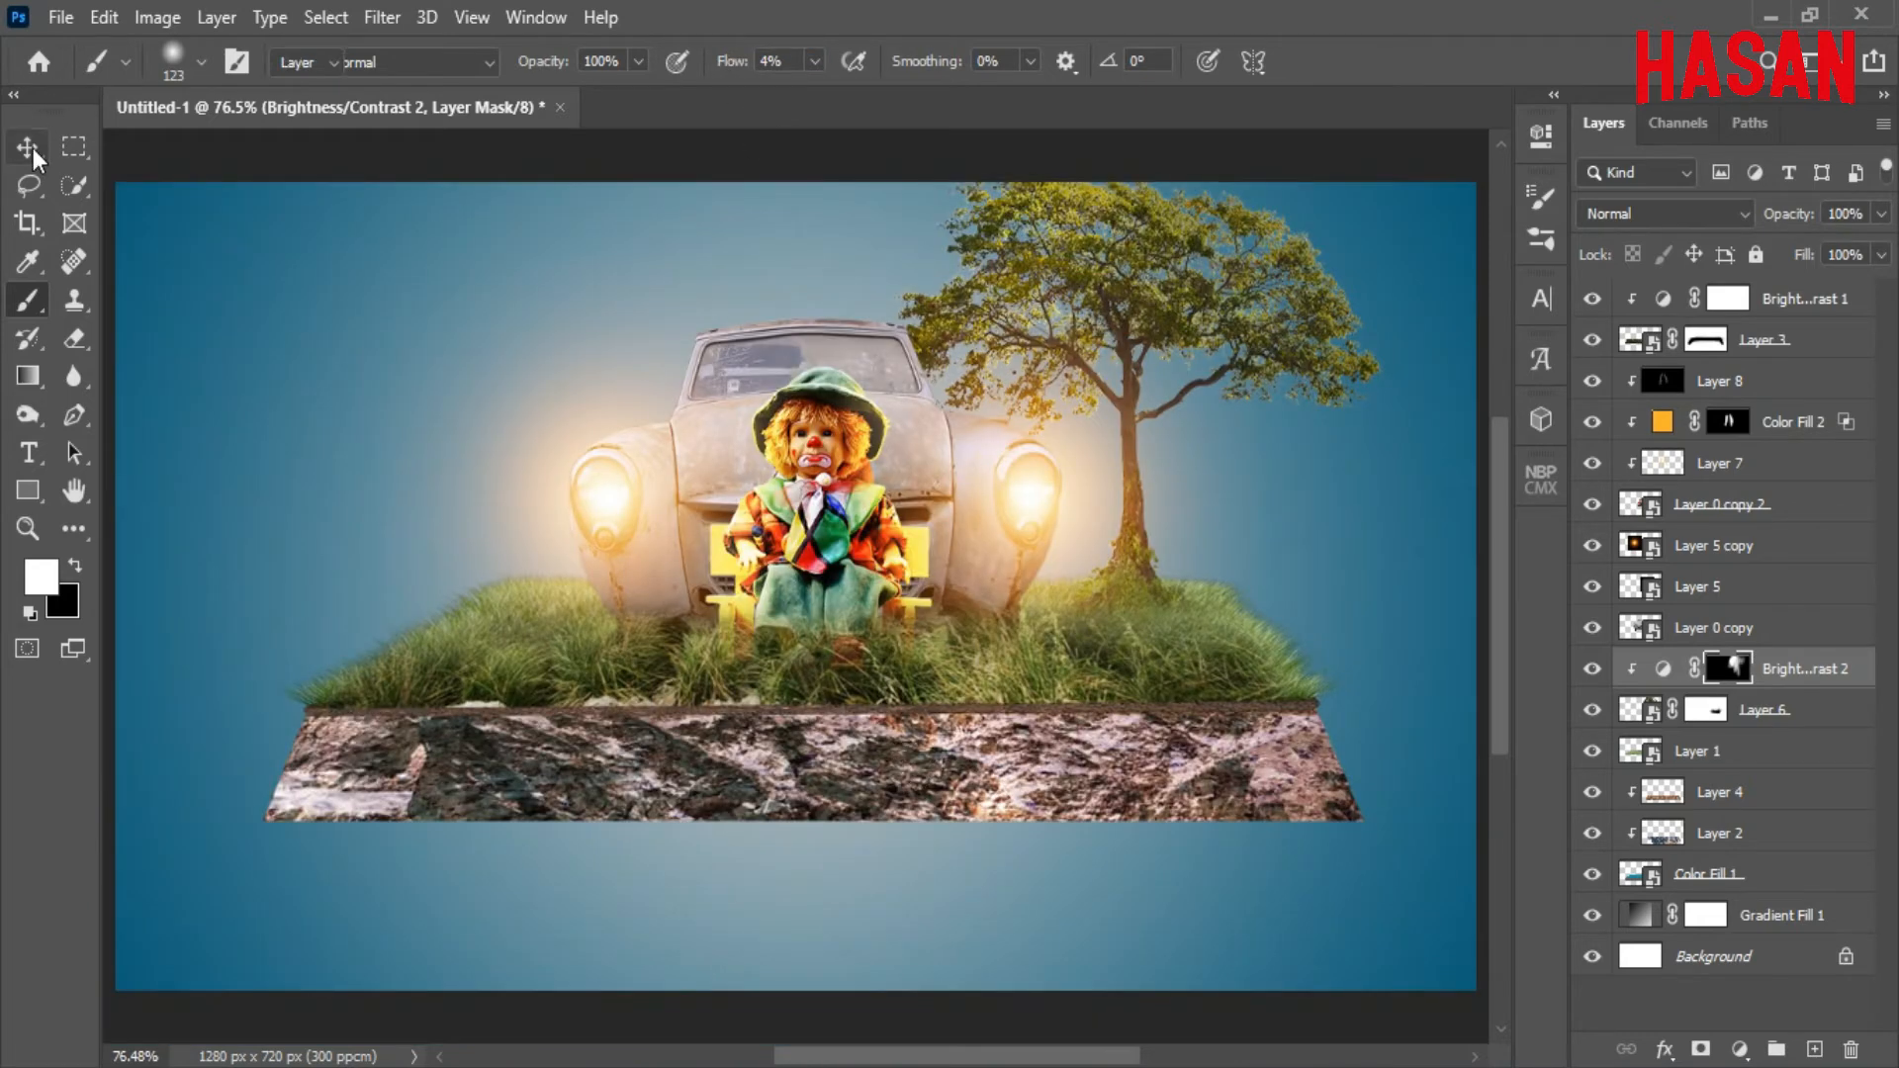
# Create a Color Dodge layer filled with neutral black above Layer 5 copy and ready the Brush tool.
pyautogui.click(1733, 553)
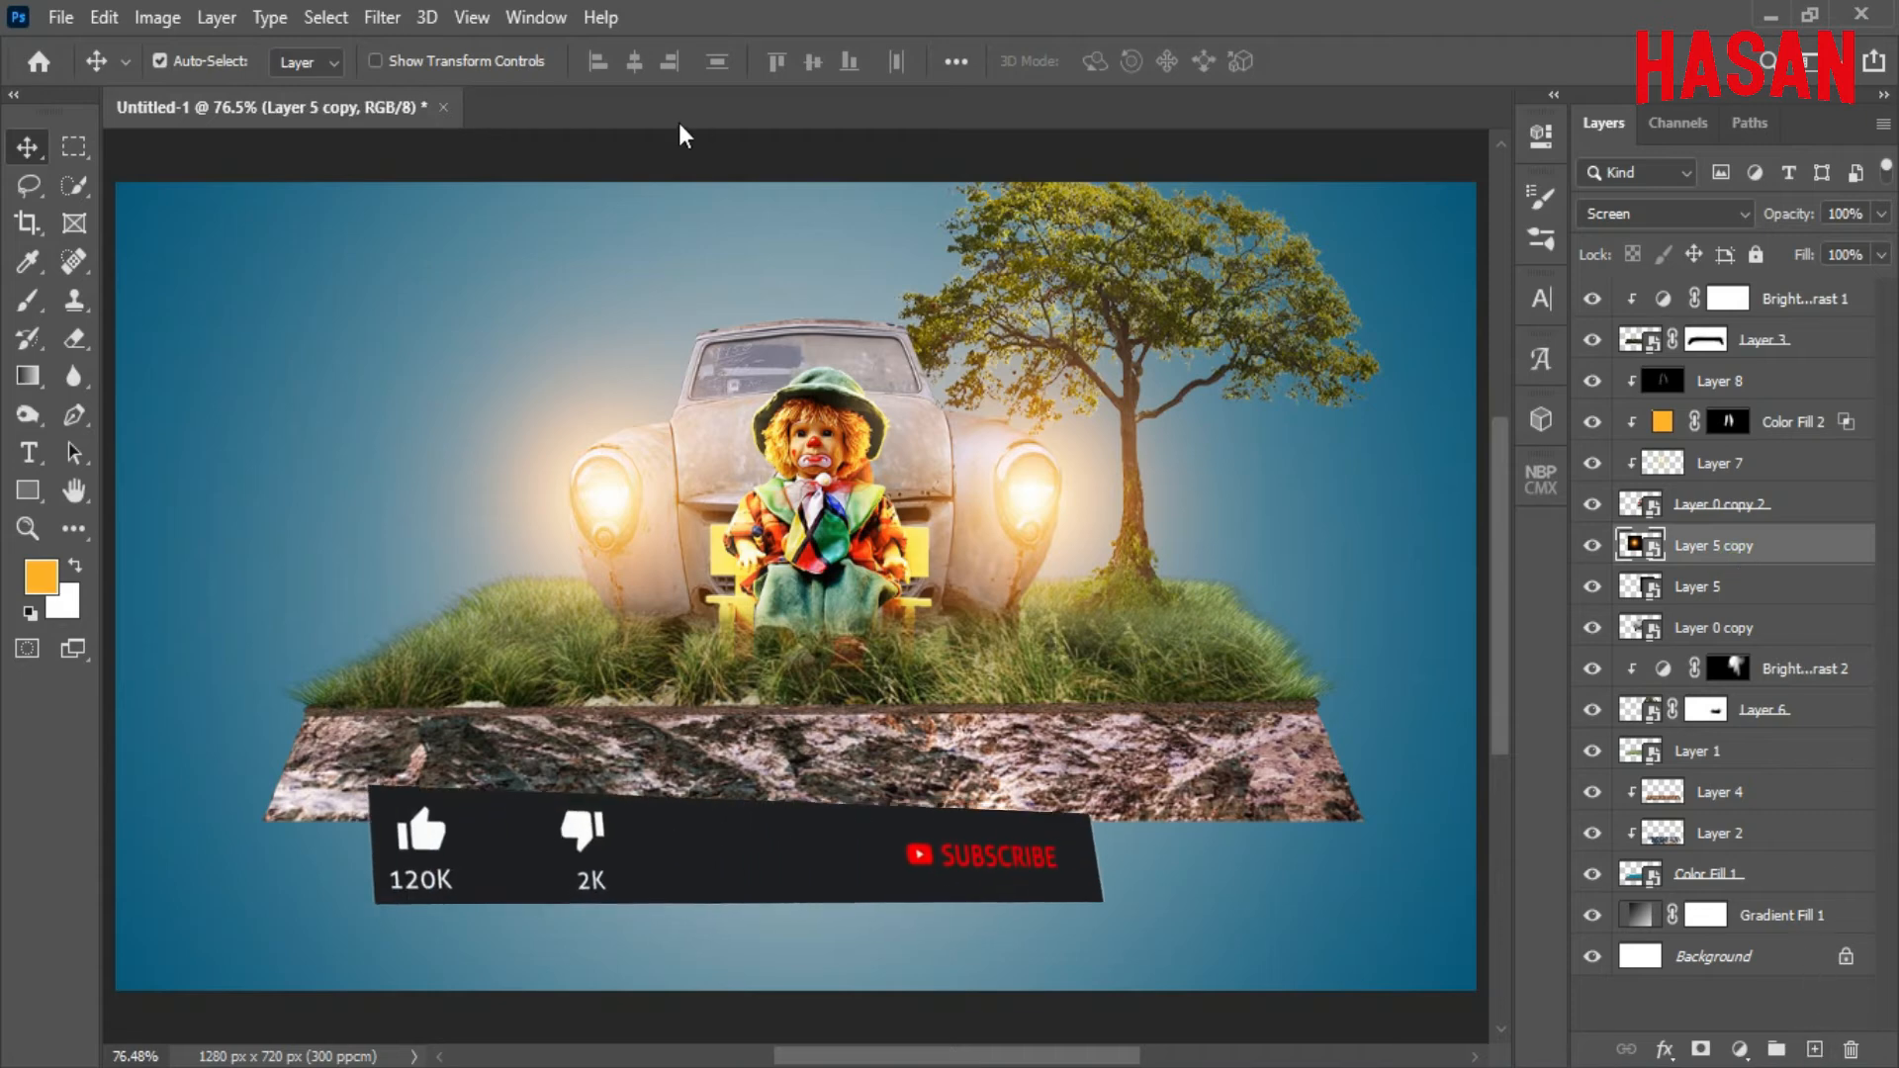
pyautogui.click(215, 16)
pyautogui.moveTo(297, 42)
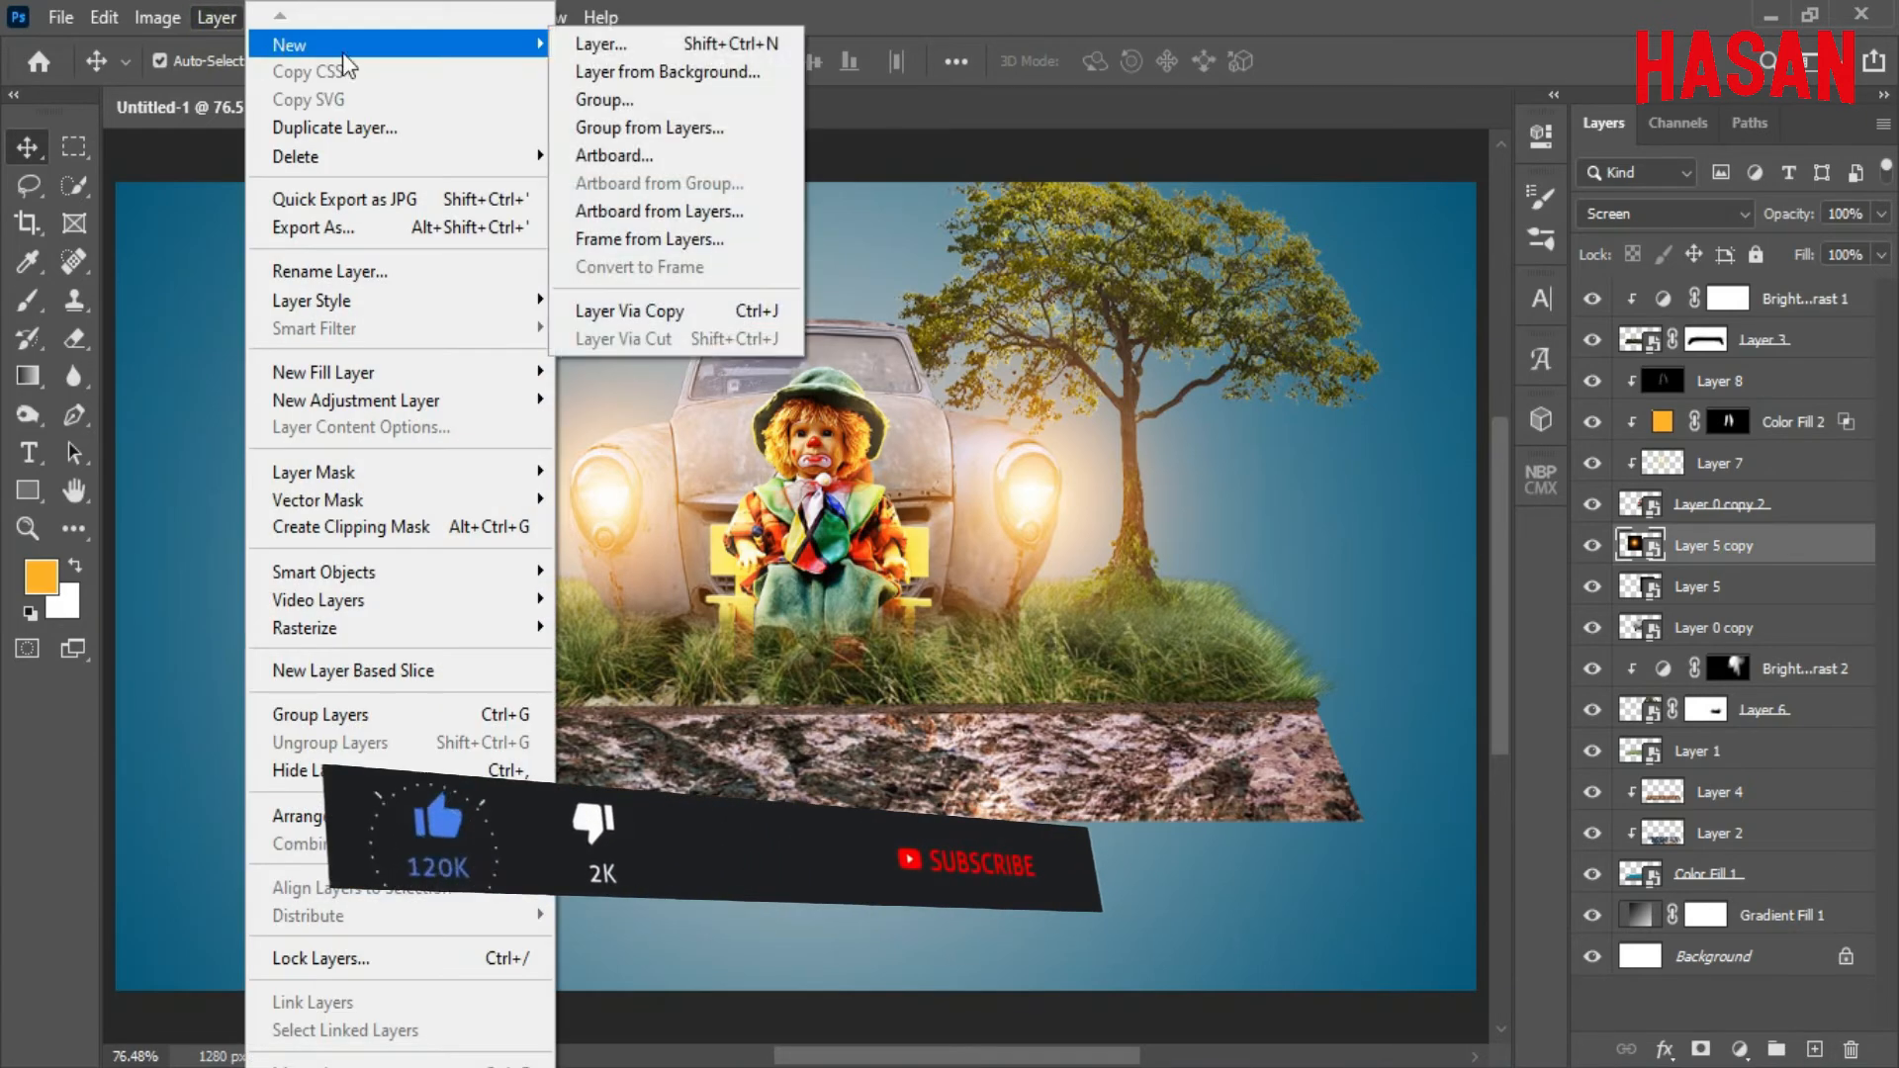
pyautogui.click(603, 51)
pyautogui.click(1273, 352)
pyautogui.click(1224, 539)
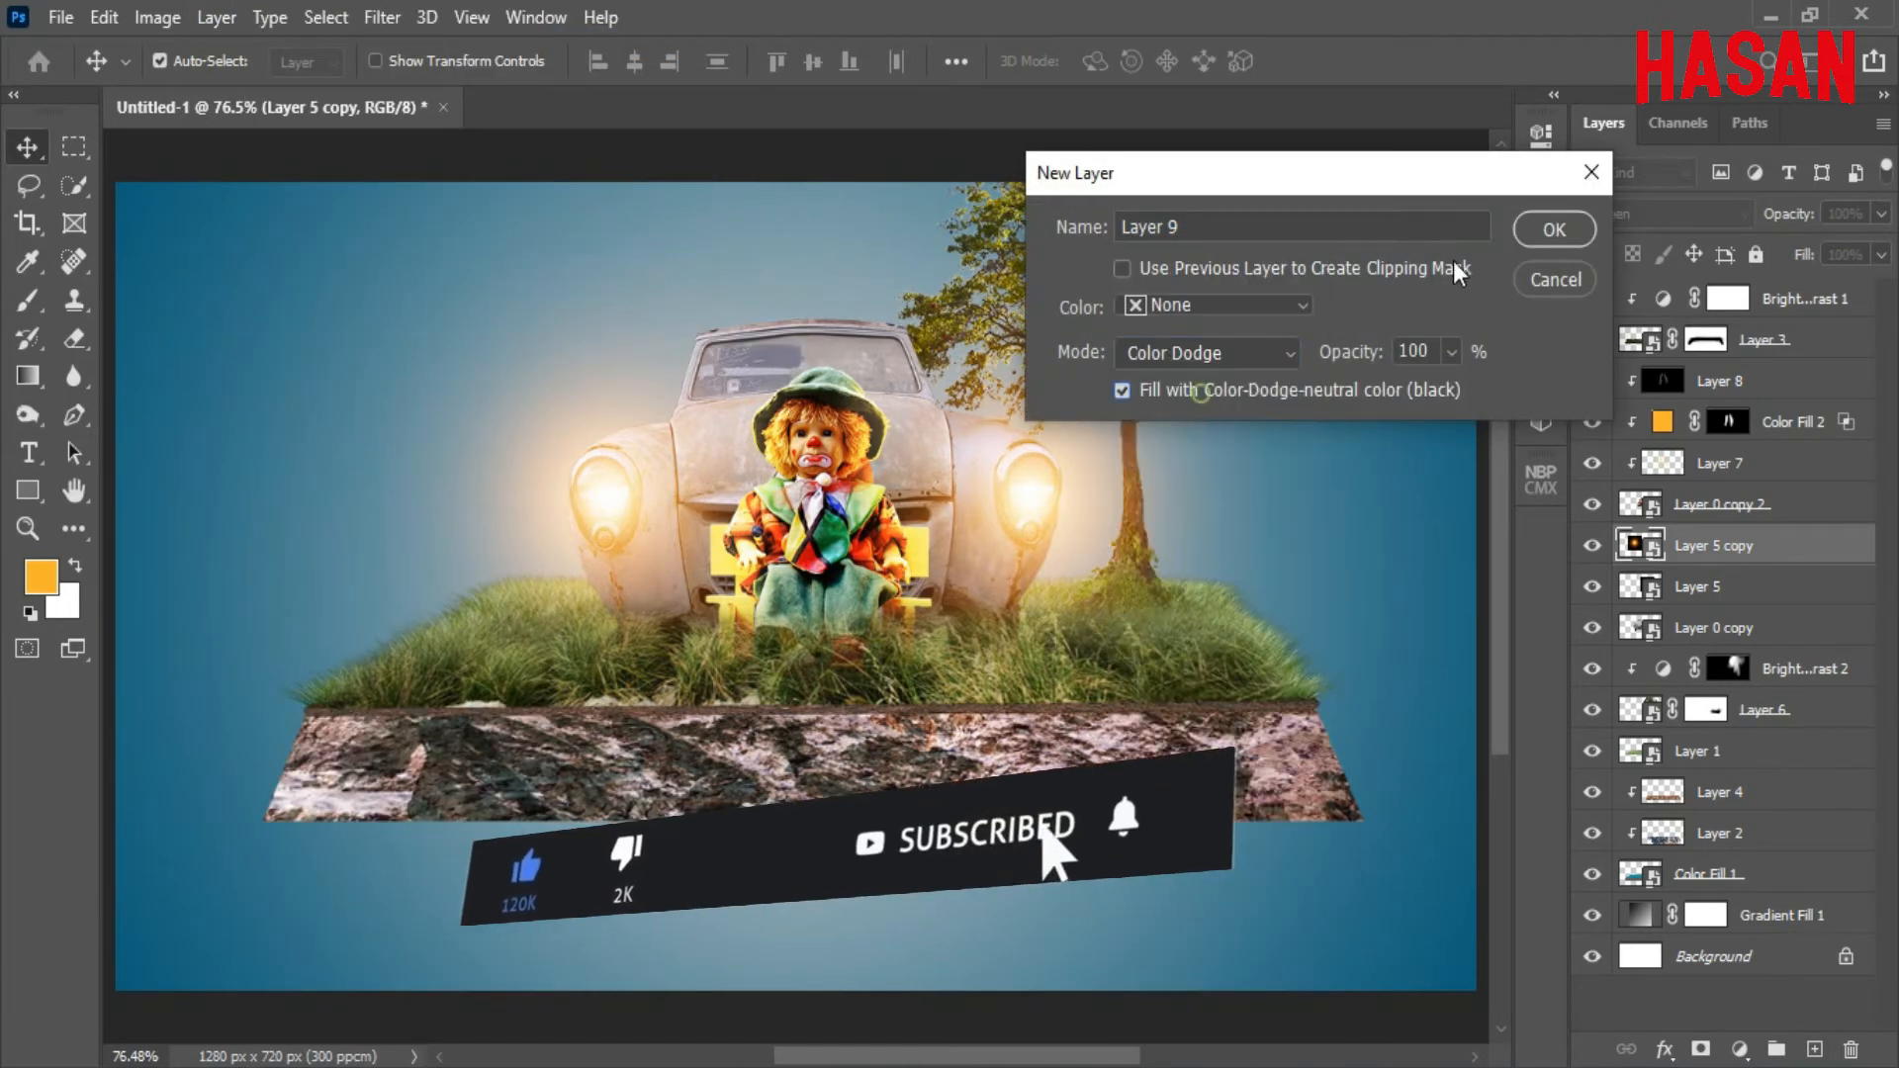
pyautogui.click(1554, 228)
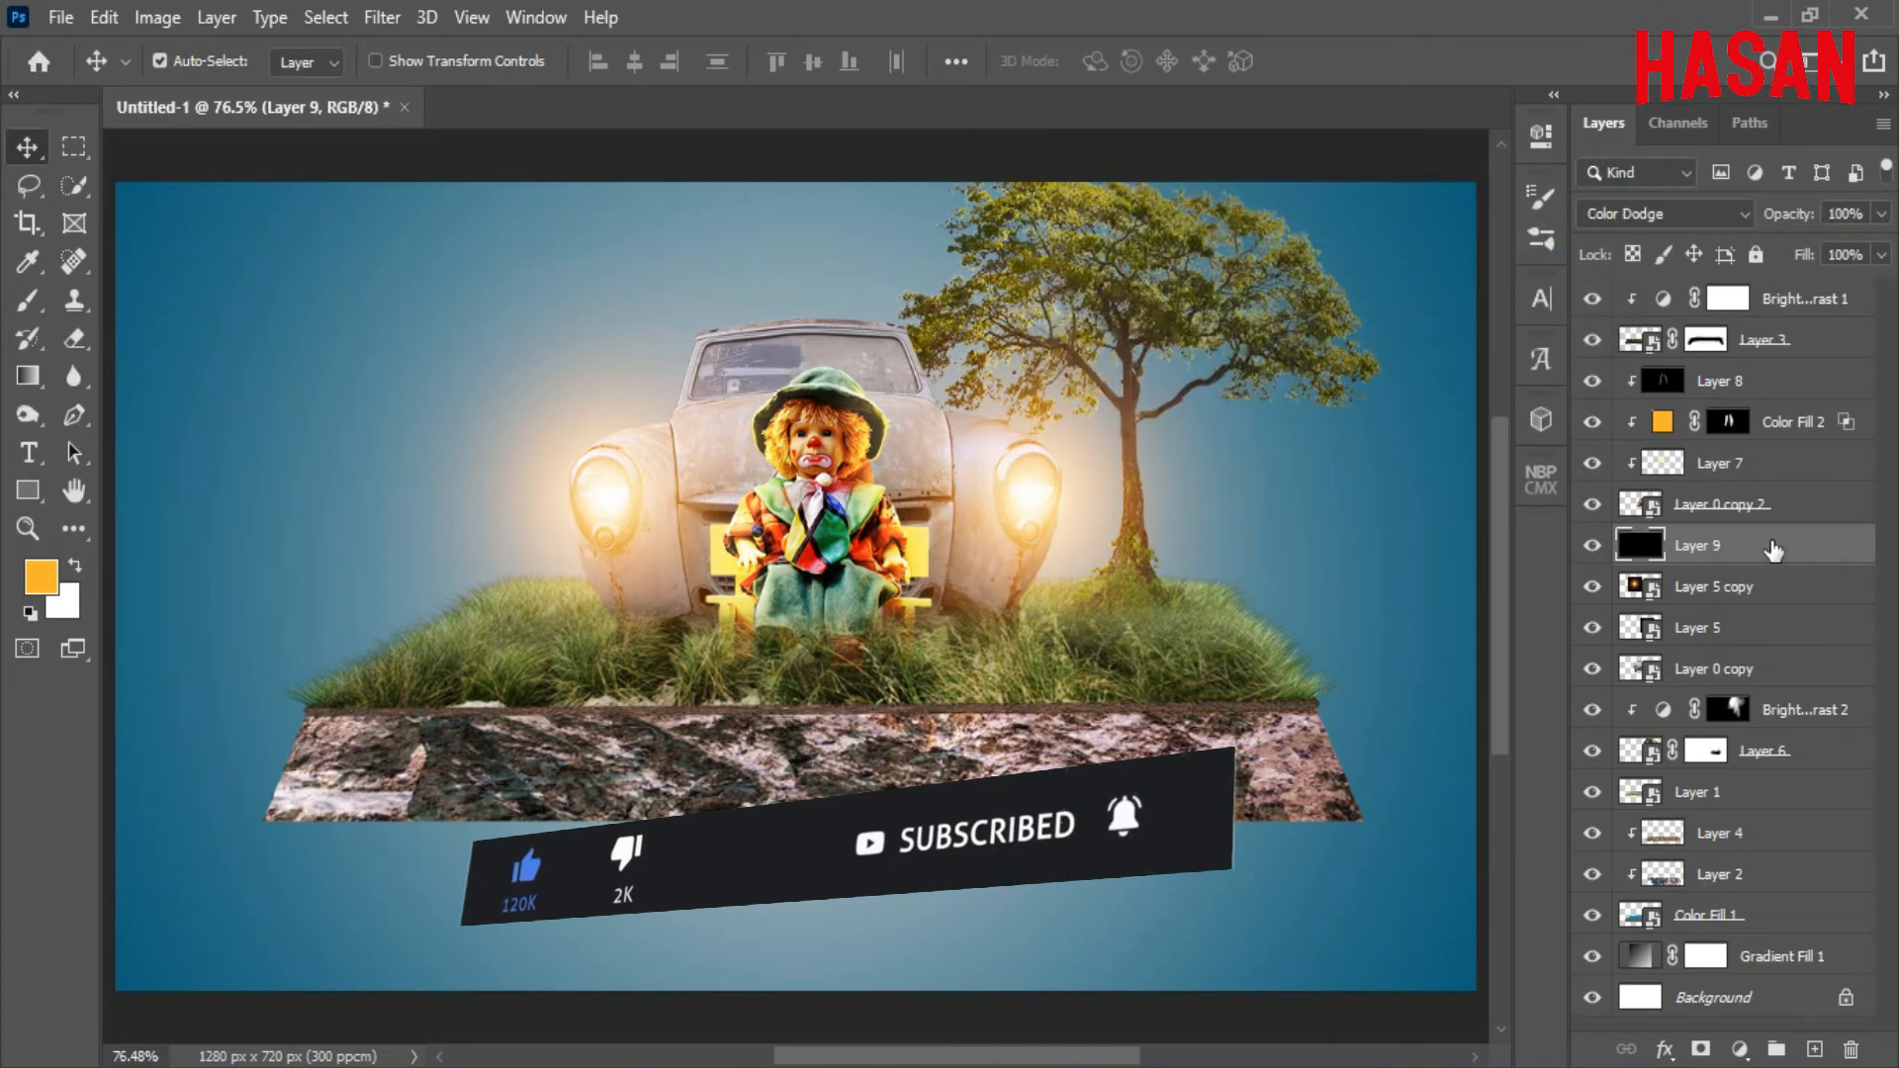
pyautogui.click(27, 300)
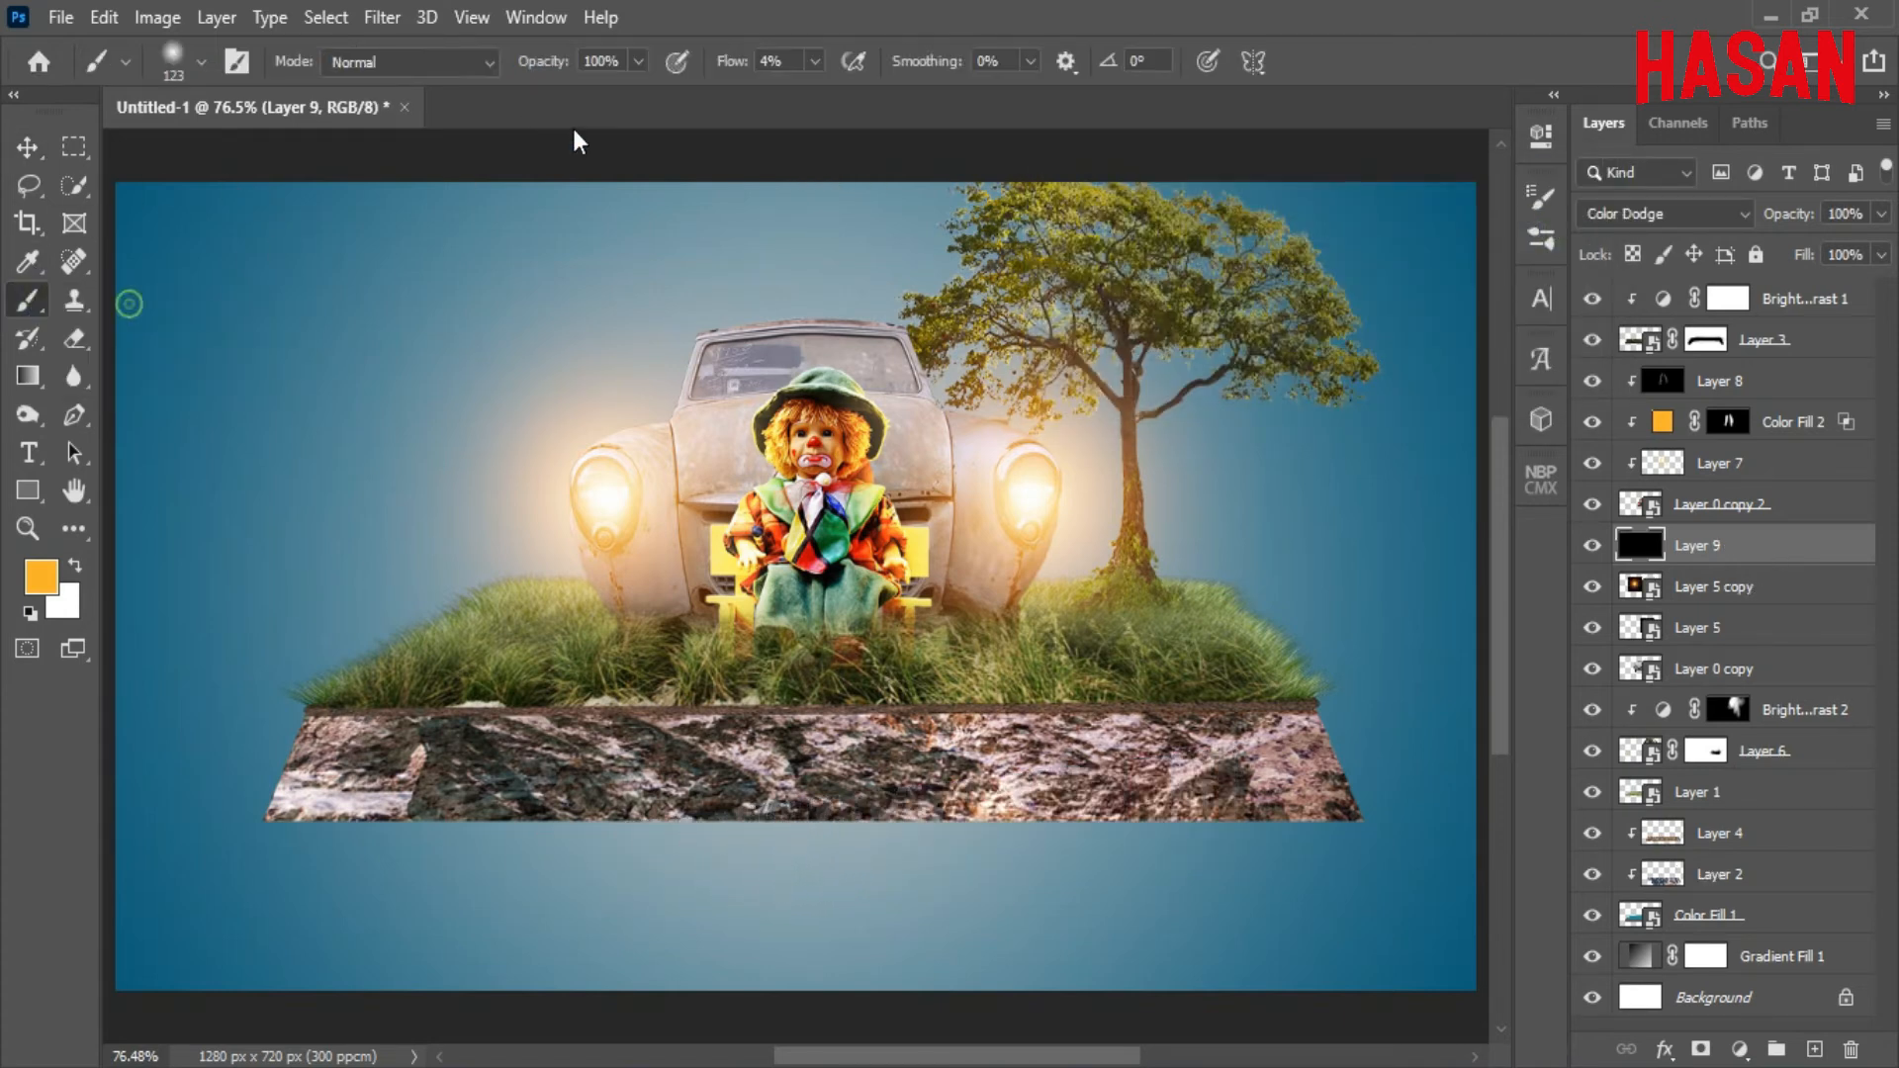
pyautogui.moveTo(720, 62); pyautogui.dragTo(809, 72)
pyautogui.press(']')
pyautogui.moveTo(1023, 487); pyautogui.dragTo(993, 456)
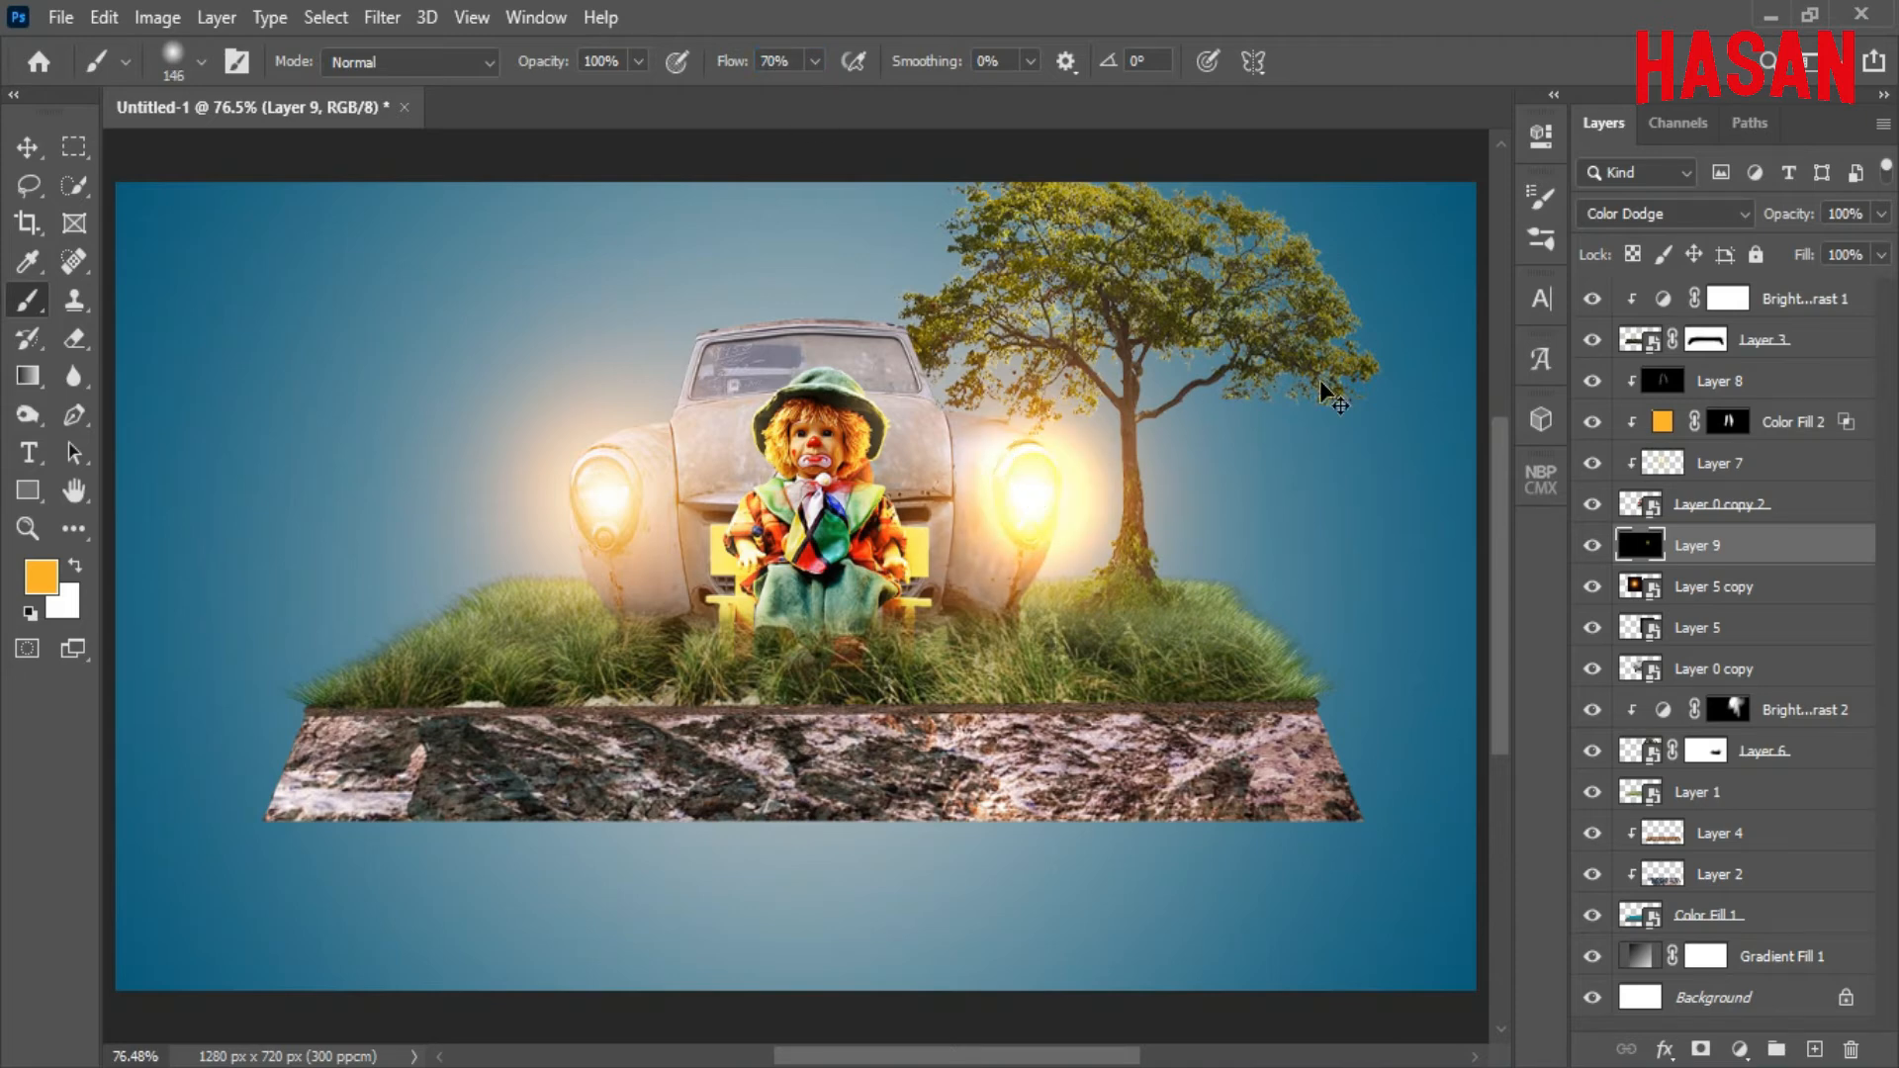
pyautogui.click(1743, 216)
pyautogui.click(1619, 480)
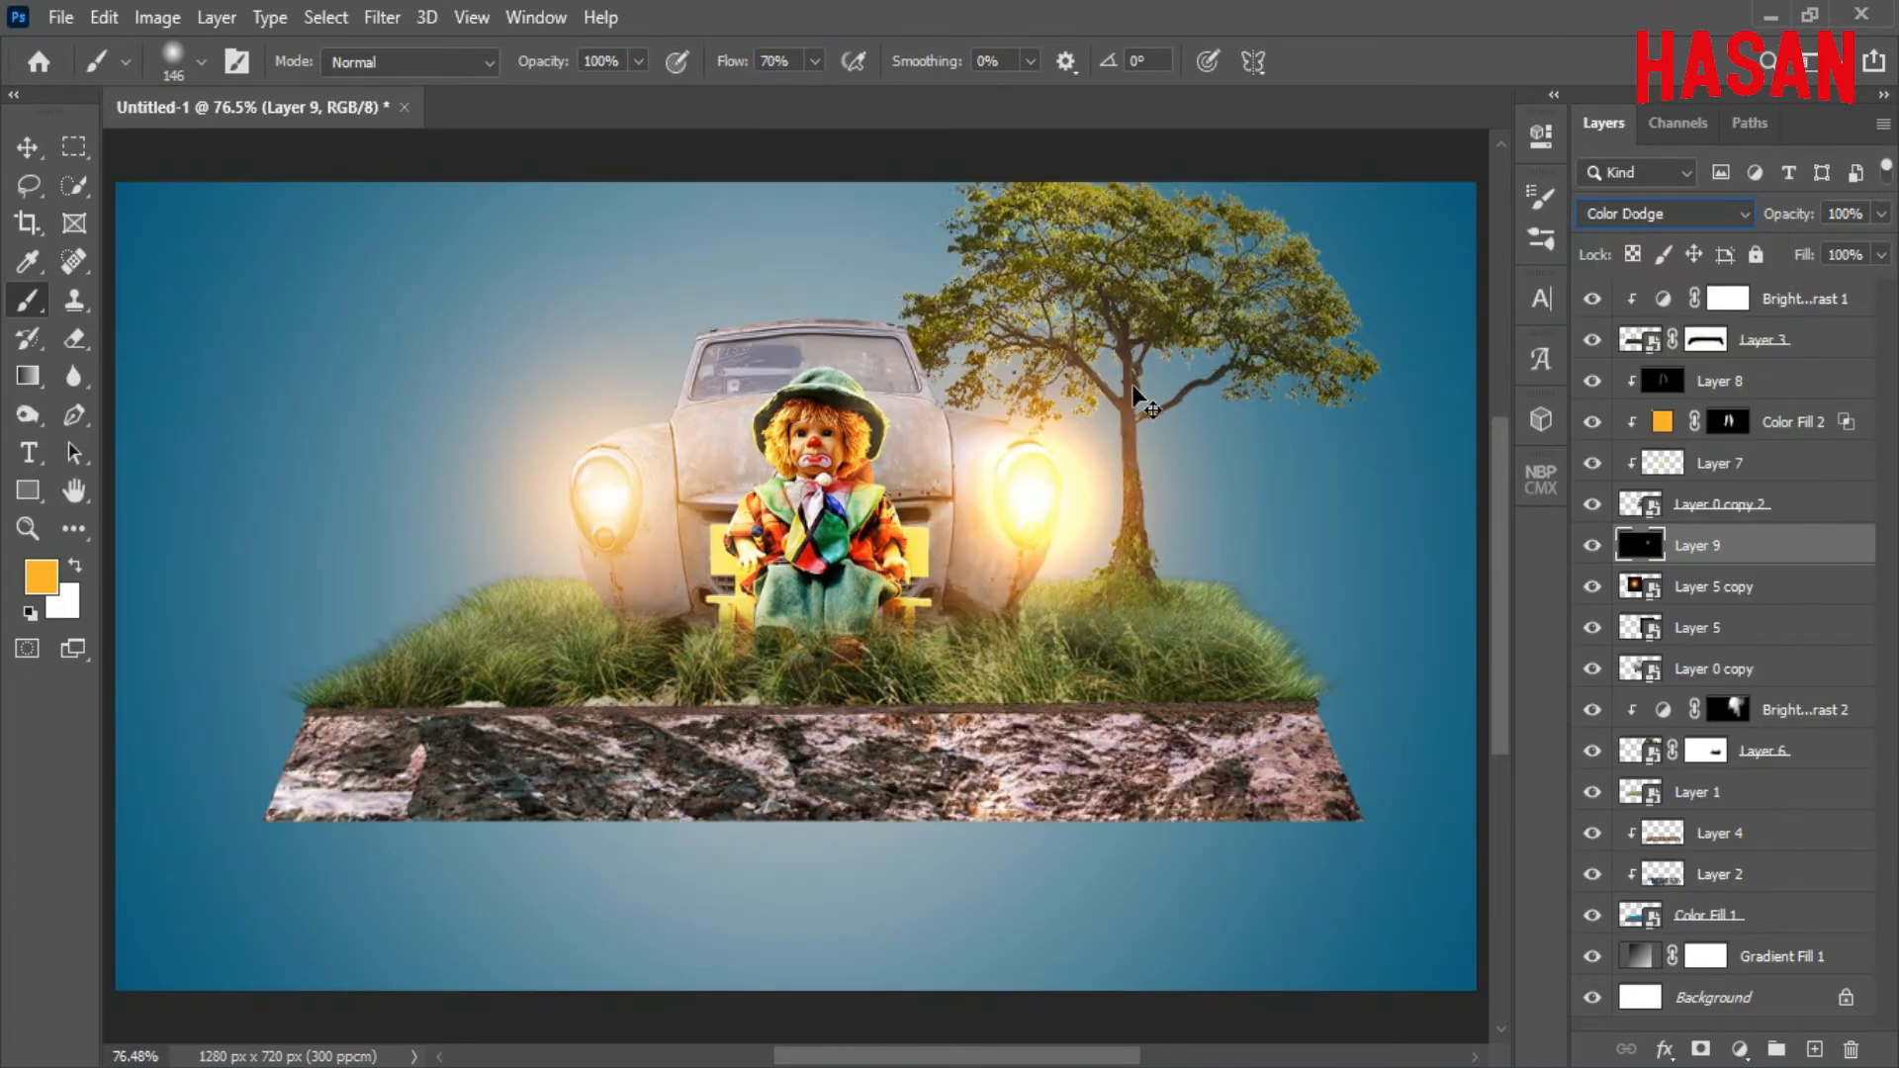
pyautogui.hotkey('ctrl', 'z')
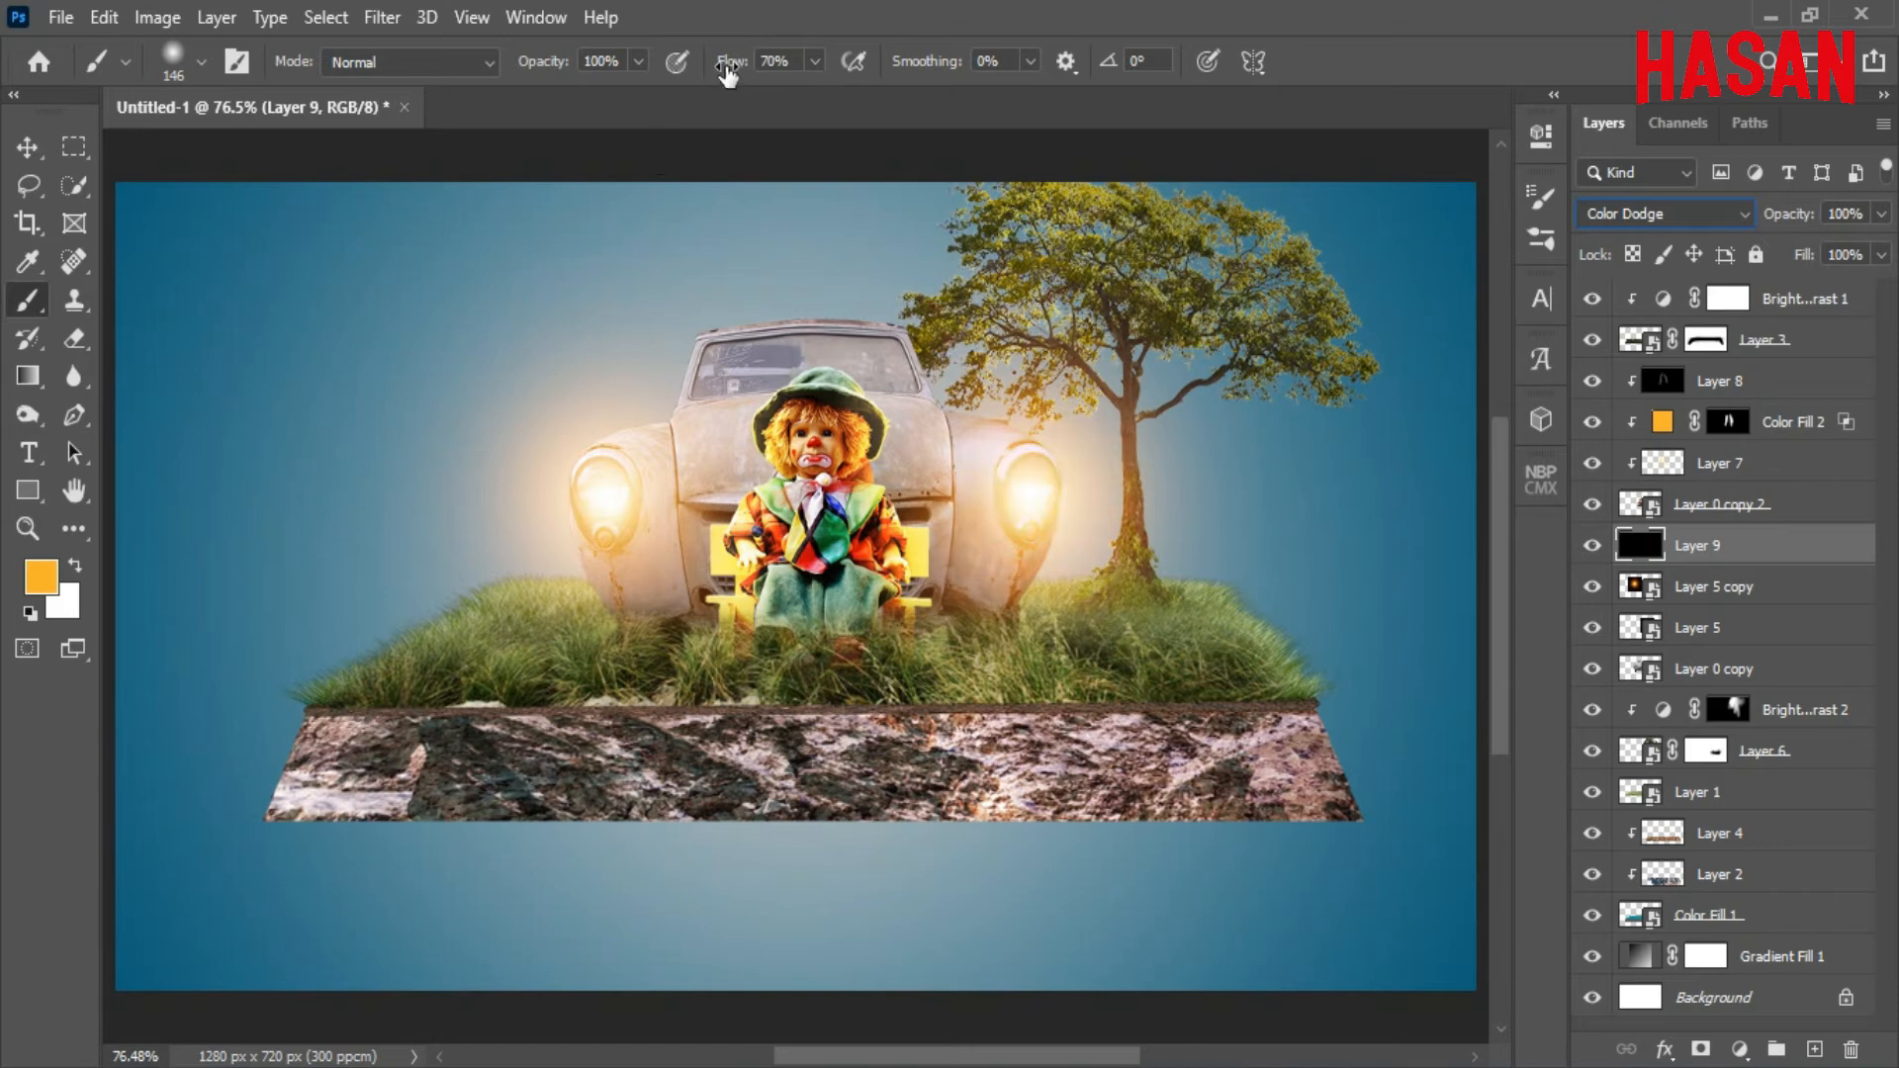
# Paint an orange glow over both car headlights on Layer 9 at 20% brush flow.
pyautogui.moveTo(727, 74)
pyautogui.mouseDown()
pyautogui.moveTo(669, 75)
pyautogui.moveTo(702, 75)
pyautogui.mouseUp()
pyautogui.click(1025, 495)
pyautogui.hotkey('ctrl', 'z')
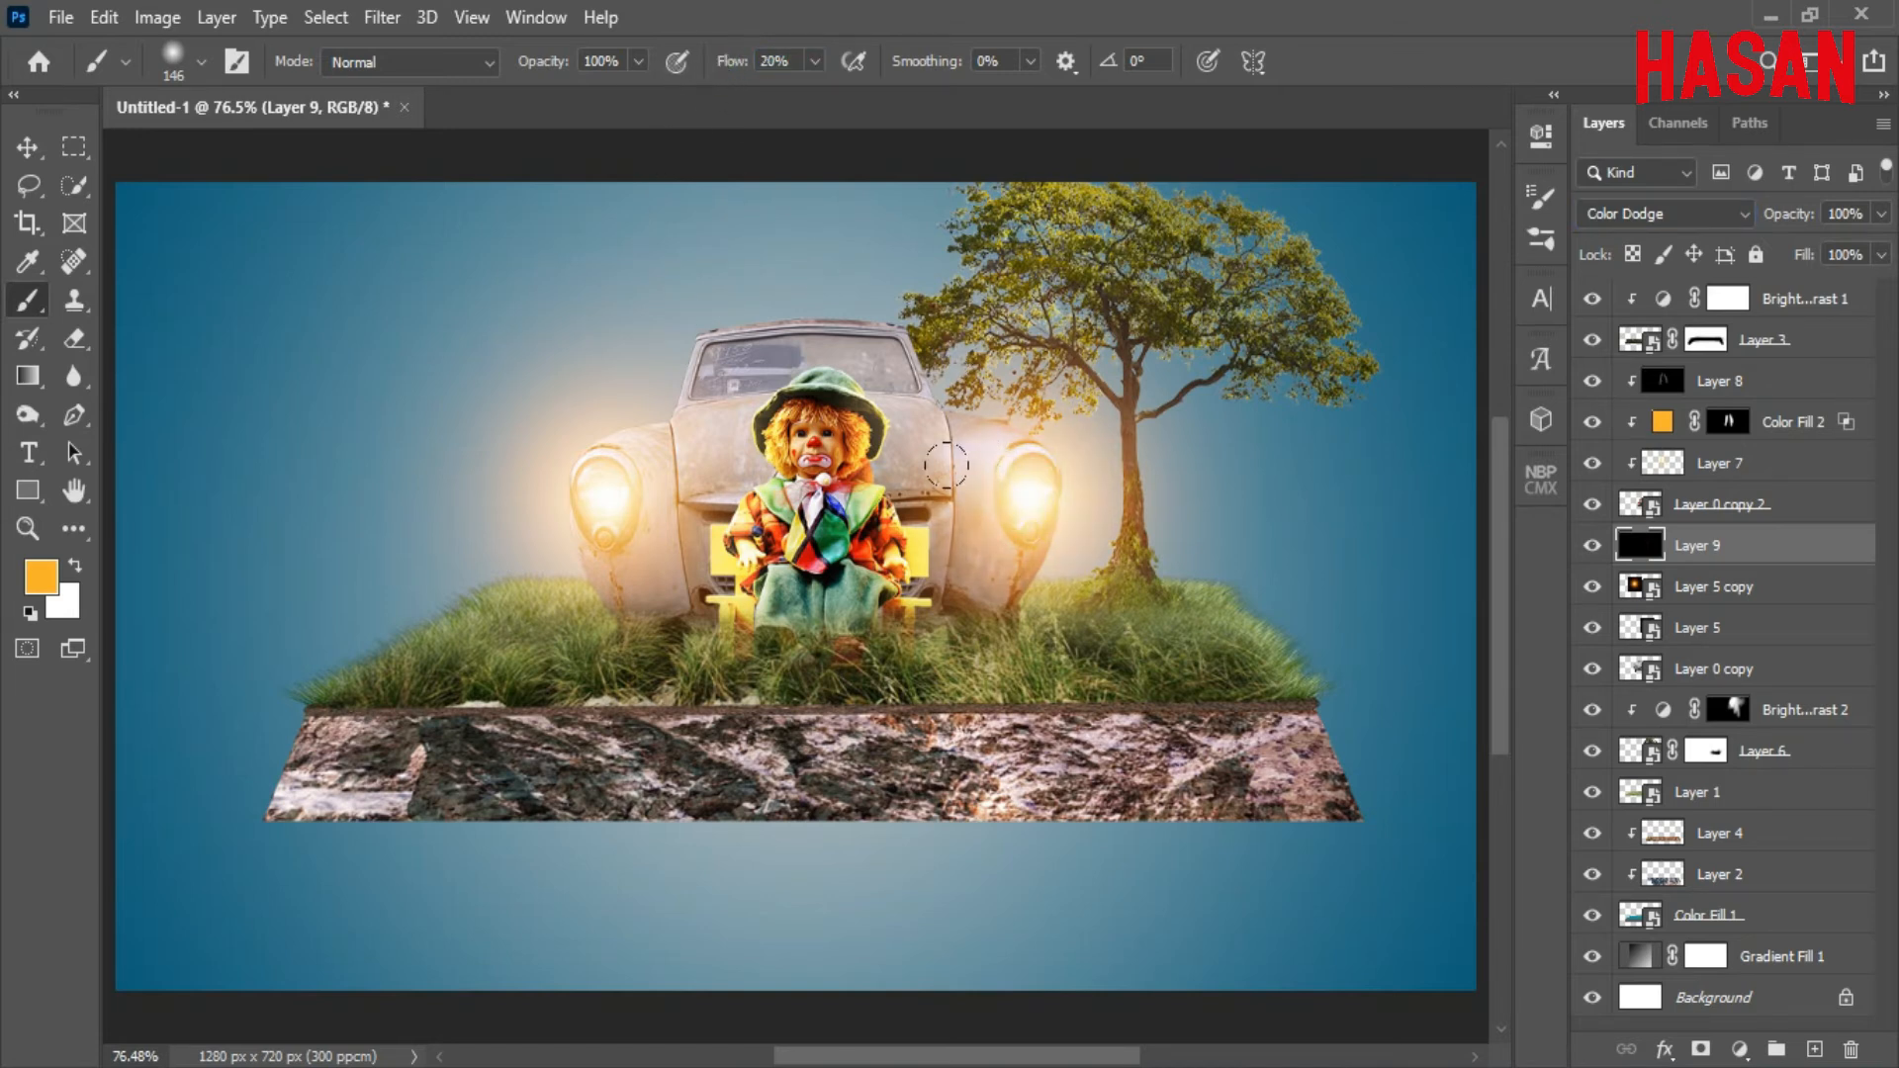
pyautogui.click(1027, 489)
pyautogui.click(565, 450)
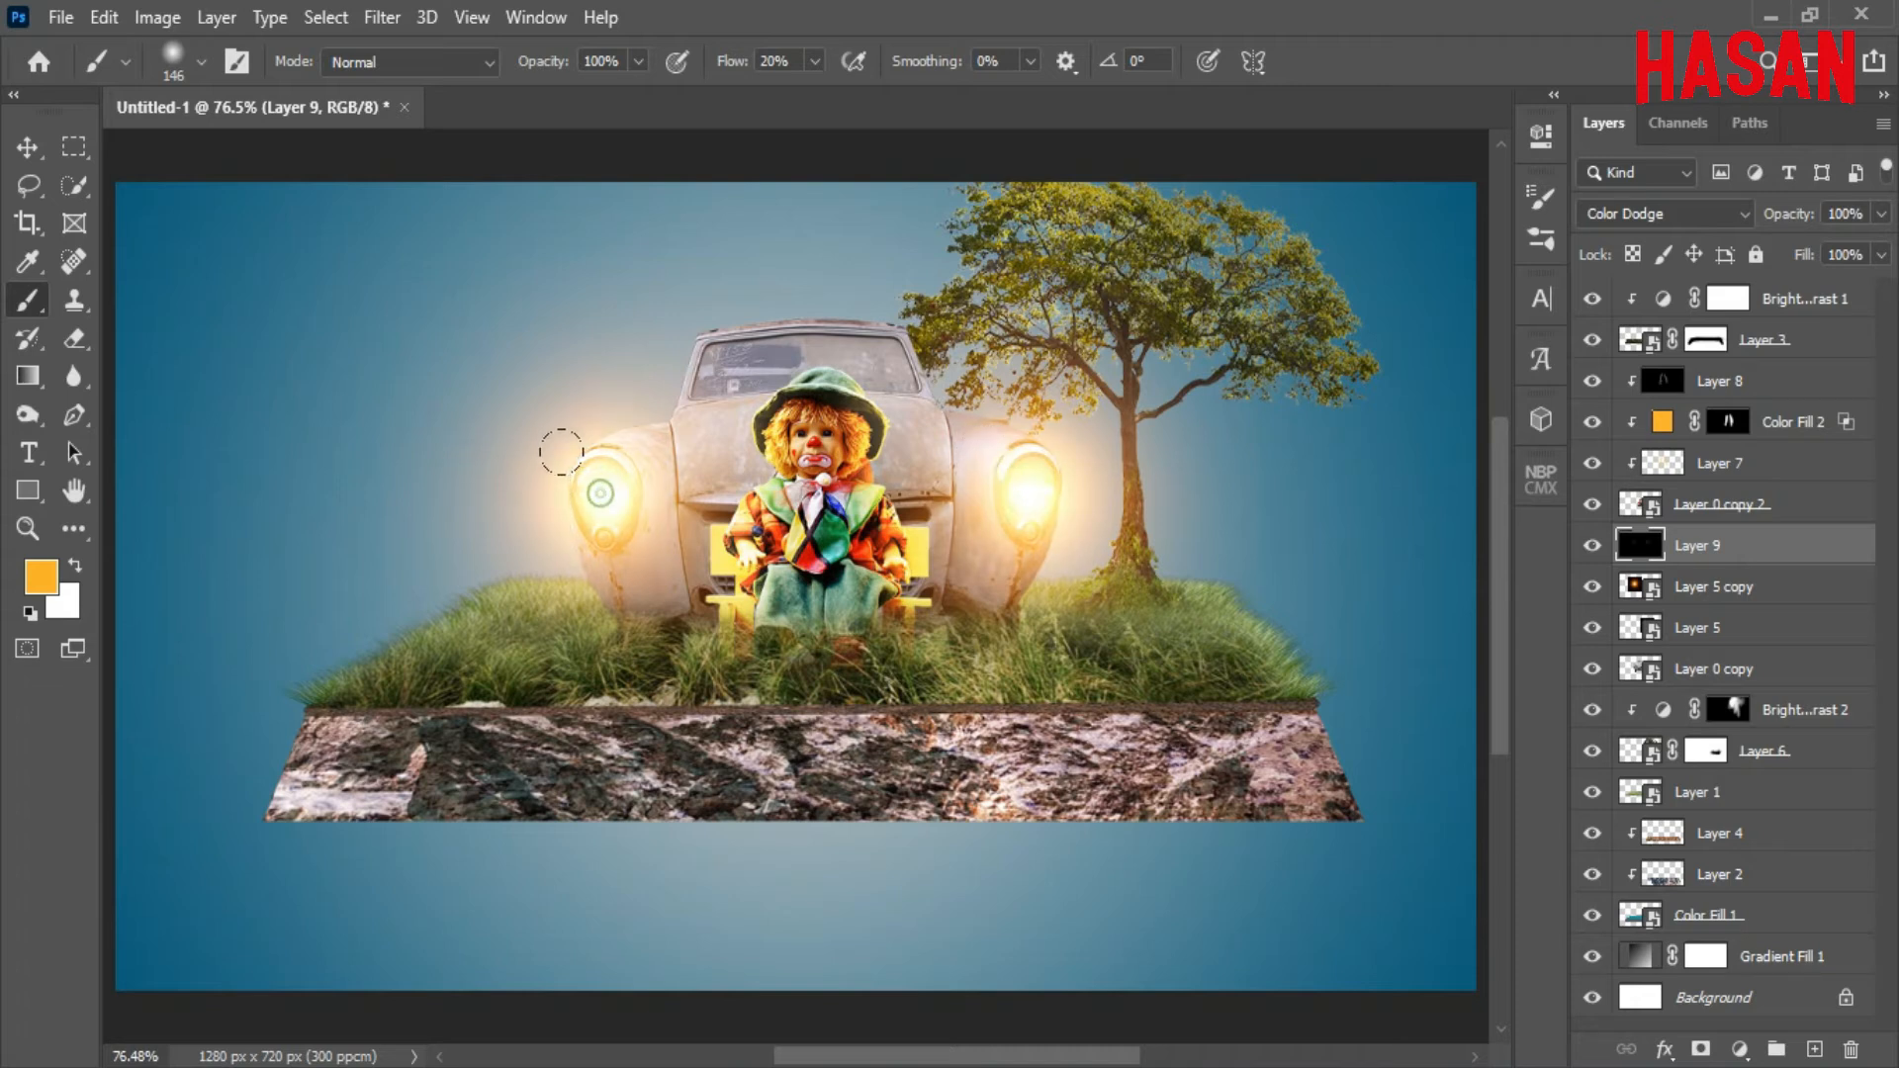
# Toggle the visibility of Layer 6, Layer 1 and Layer 0 copy to identify them, and rename the doll's layer as Doll.
pyautogui.press('v')
pyautogui.press('ctrl')
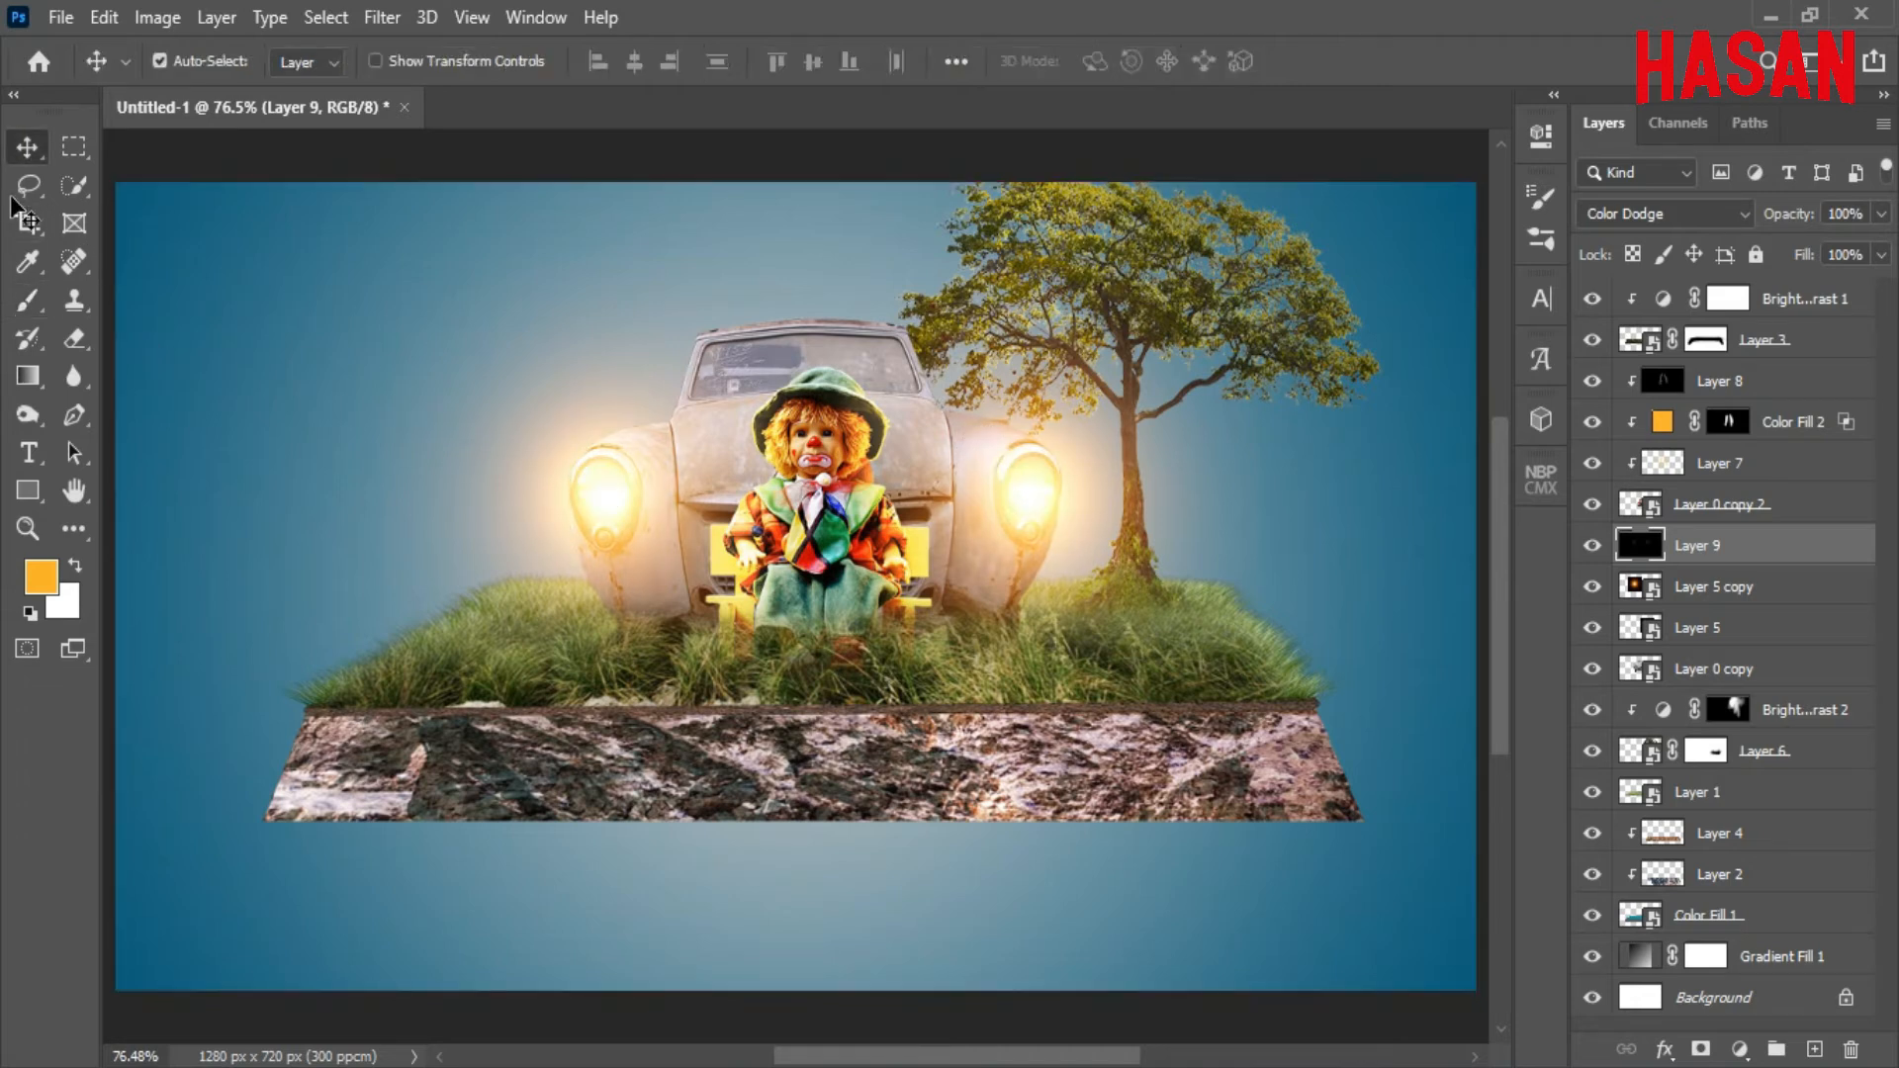
pyautogui.click(835, 501)
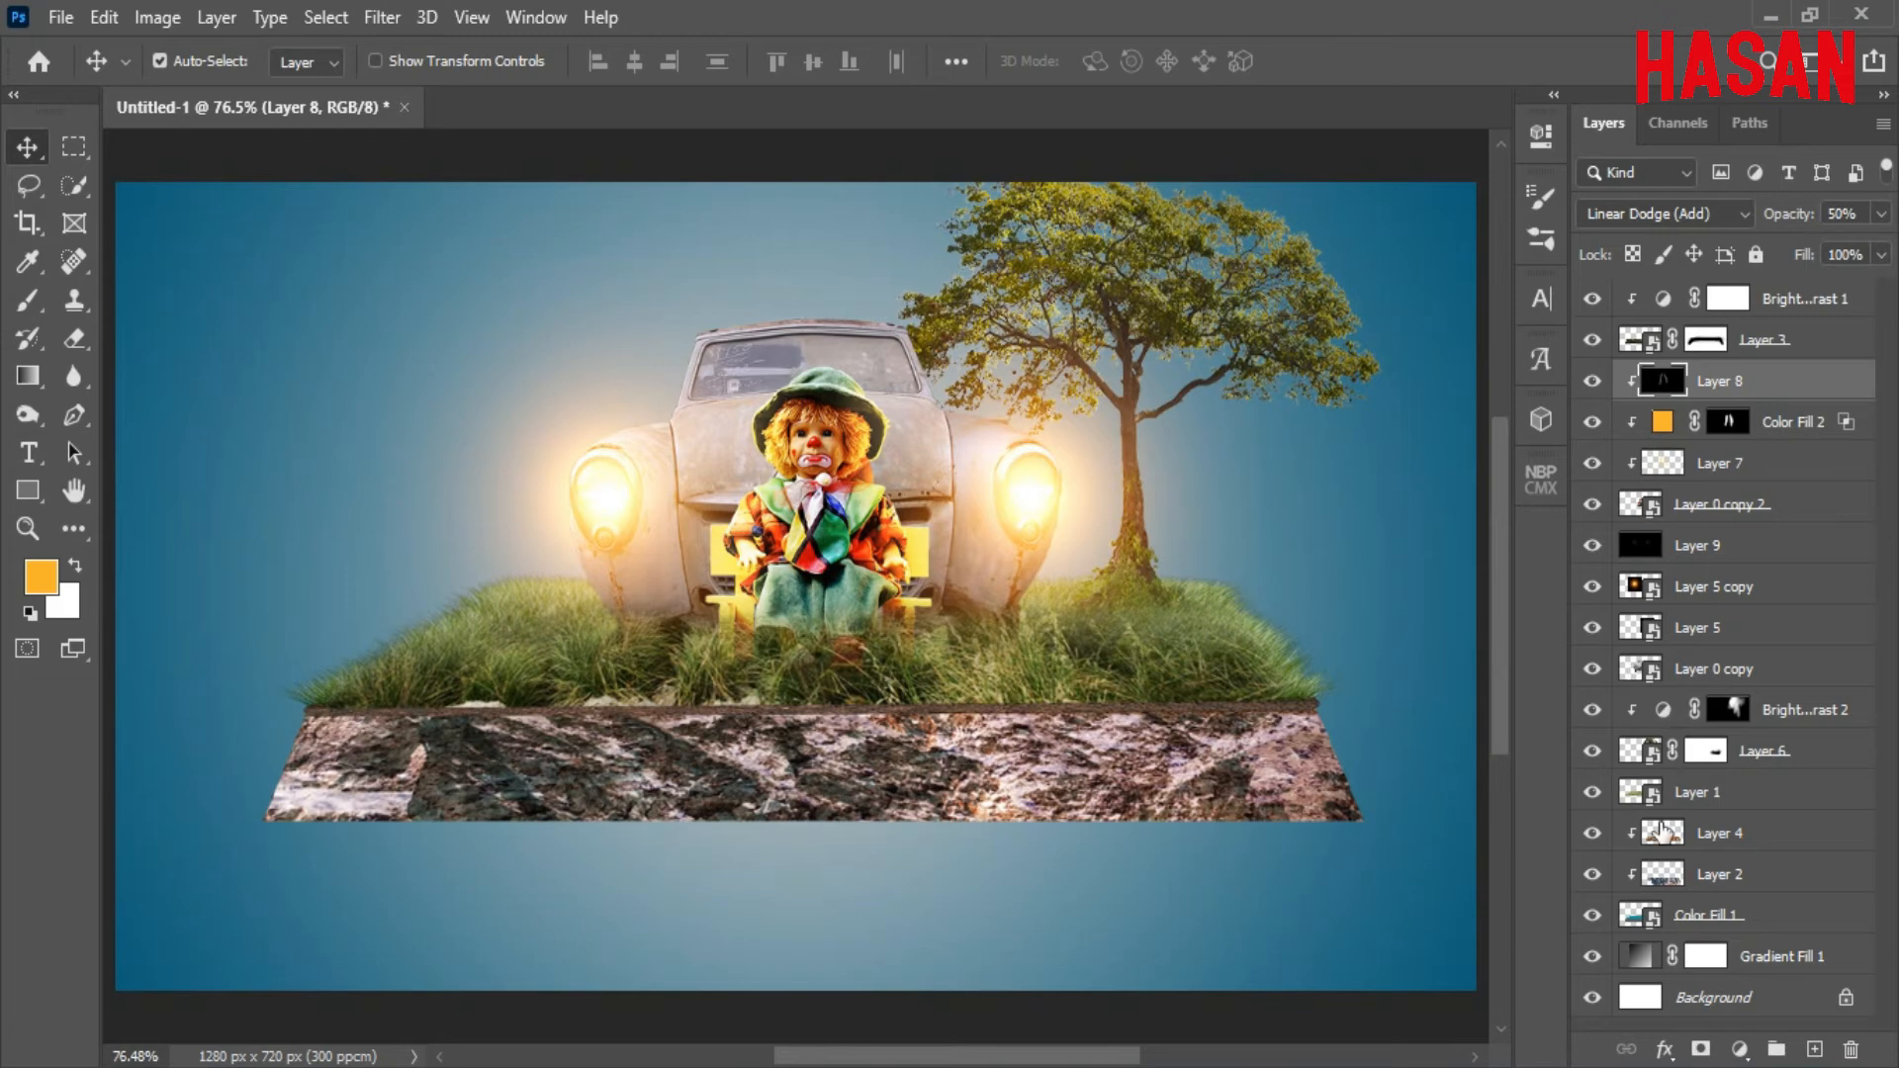
pyautogui.click(1592, 751)
pyautogui.click(1592, 754)
pyautogui.click(1592, 792)
pyautogui.click(1592, 792)
pyautogui.click(1593, 668)
pyautogui.click(1592, 668)
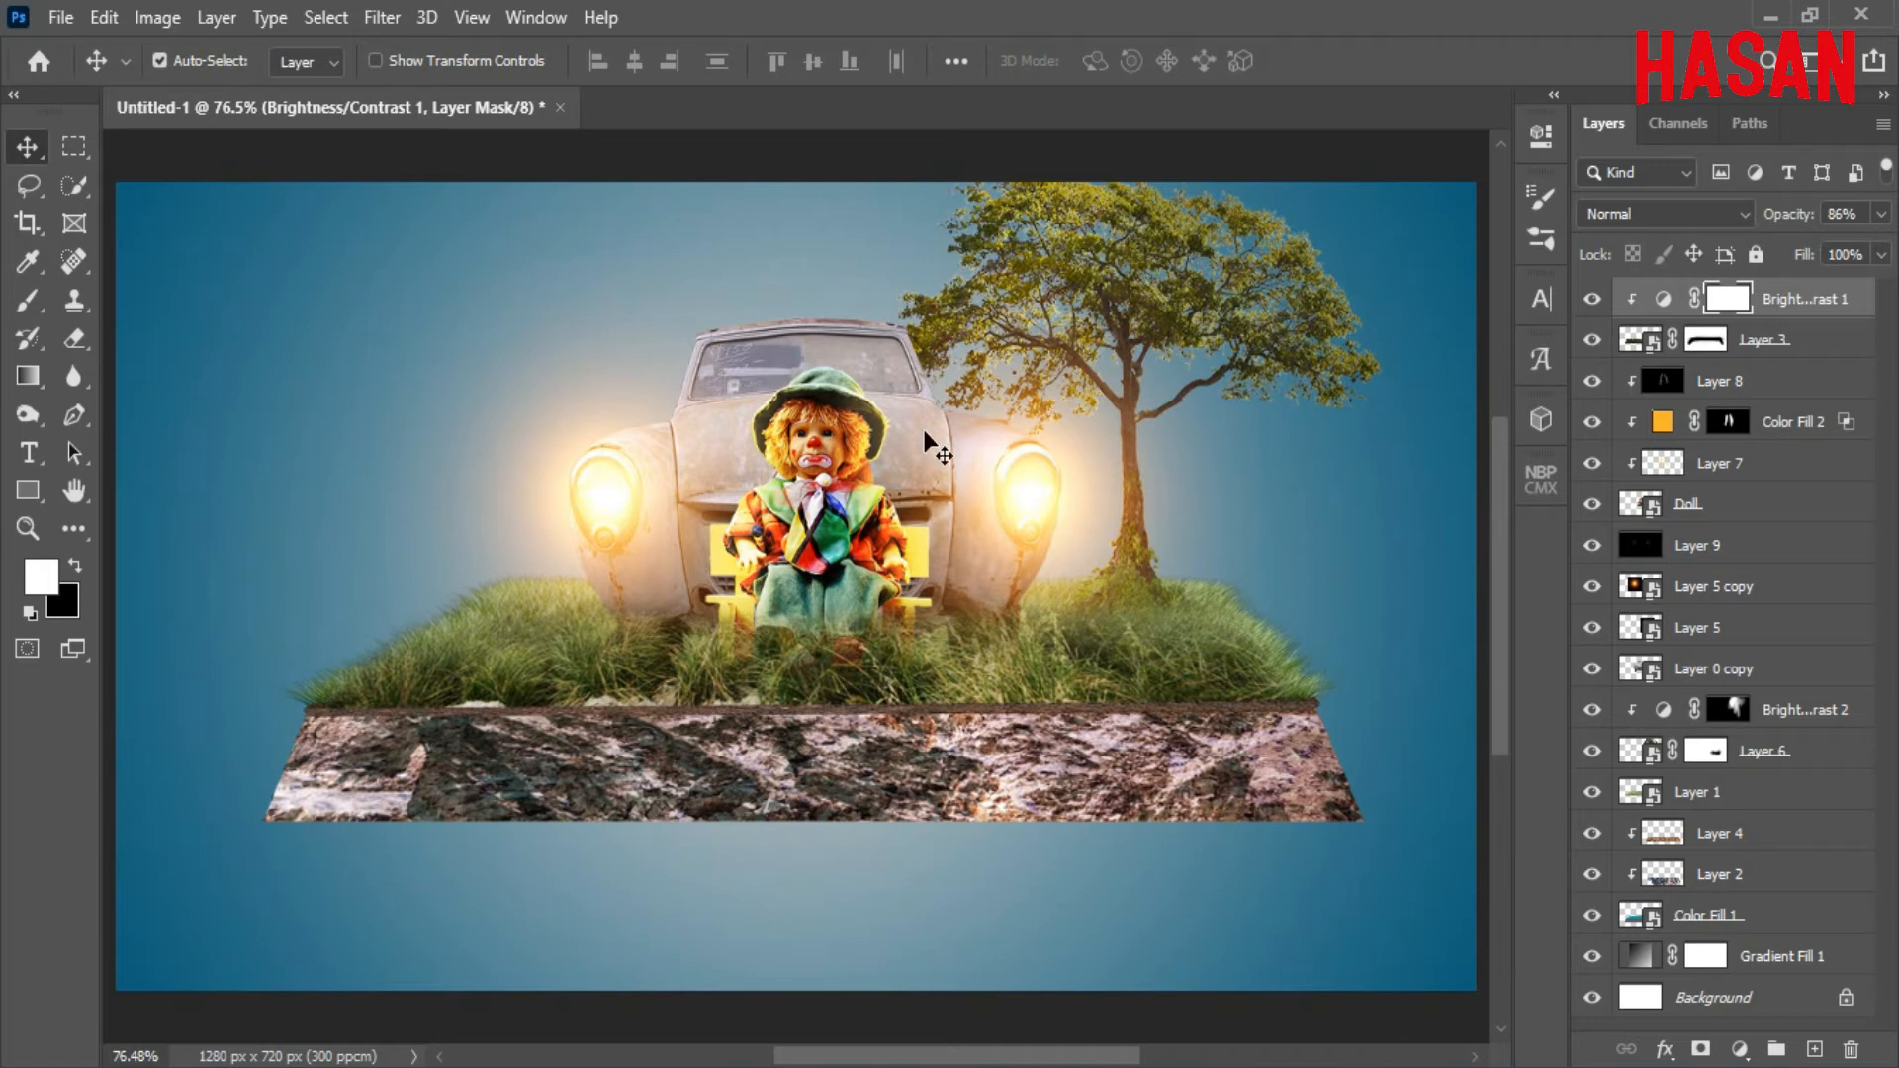
pyautogui.rightClick(817, 483)
pyautogui.click(880, 530)
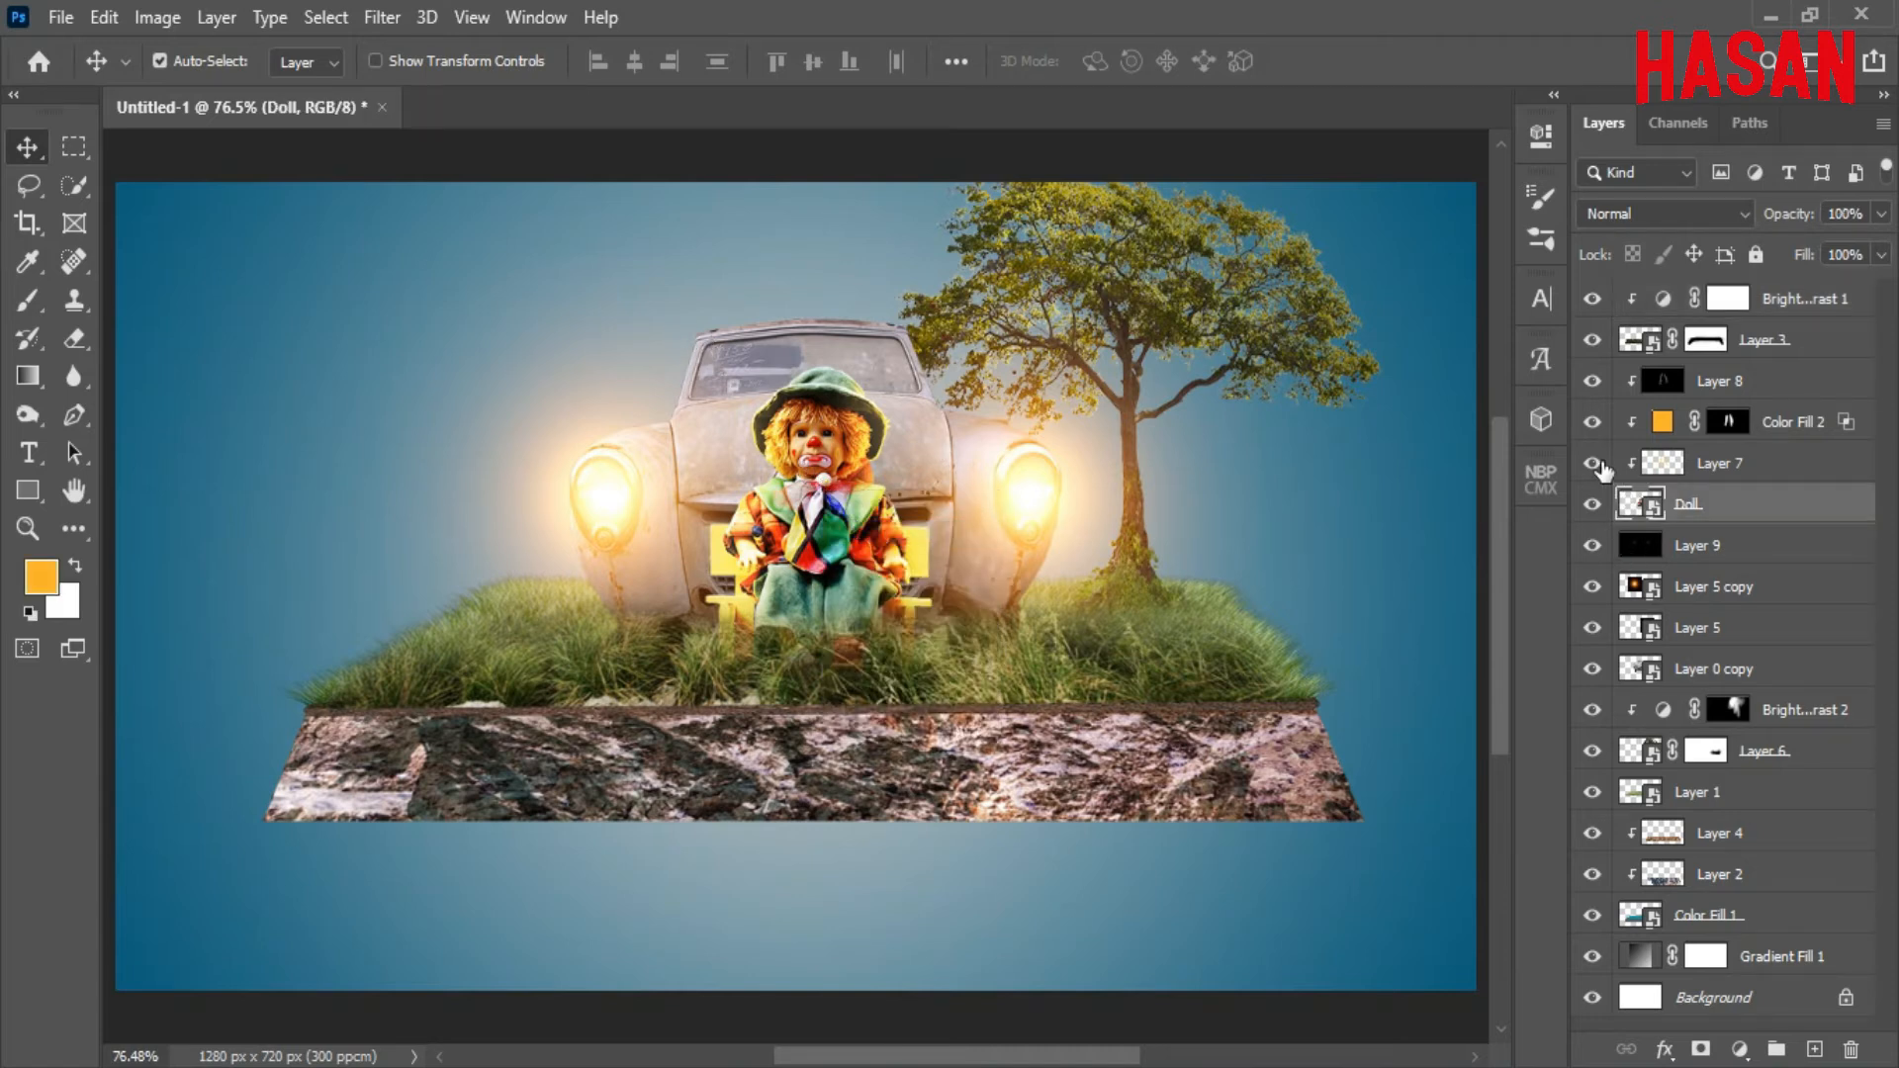
# Add an Overlay layer above Layer 9 and paint orange light over the car and grass at 4% brush flow.
pyautogui.click(1756, 546)
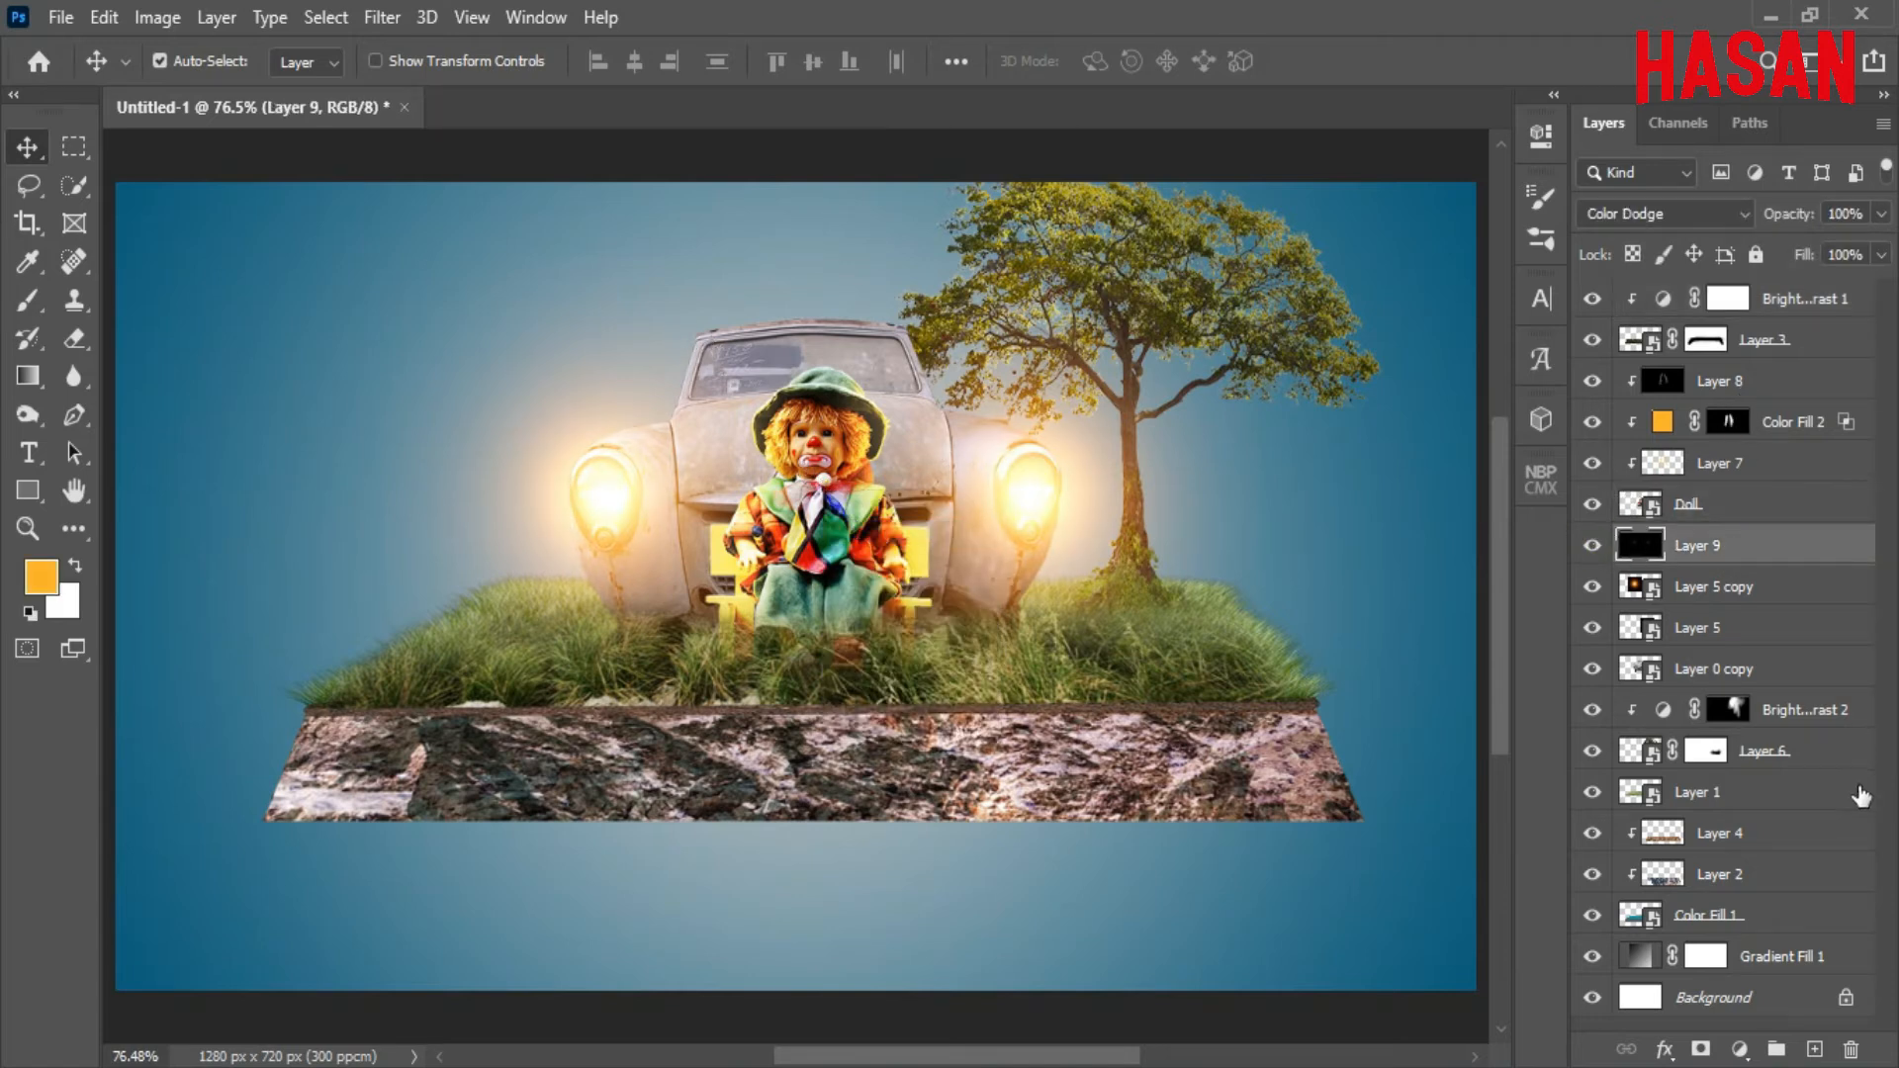
pyautogui.click(1816, 1048)
pyautogui.click(1743, 213)
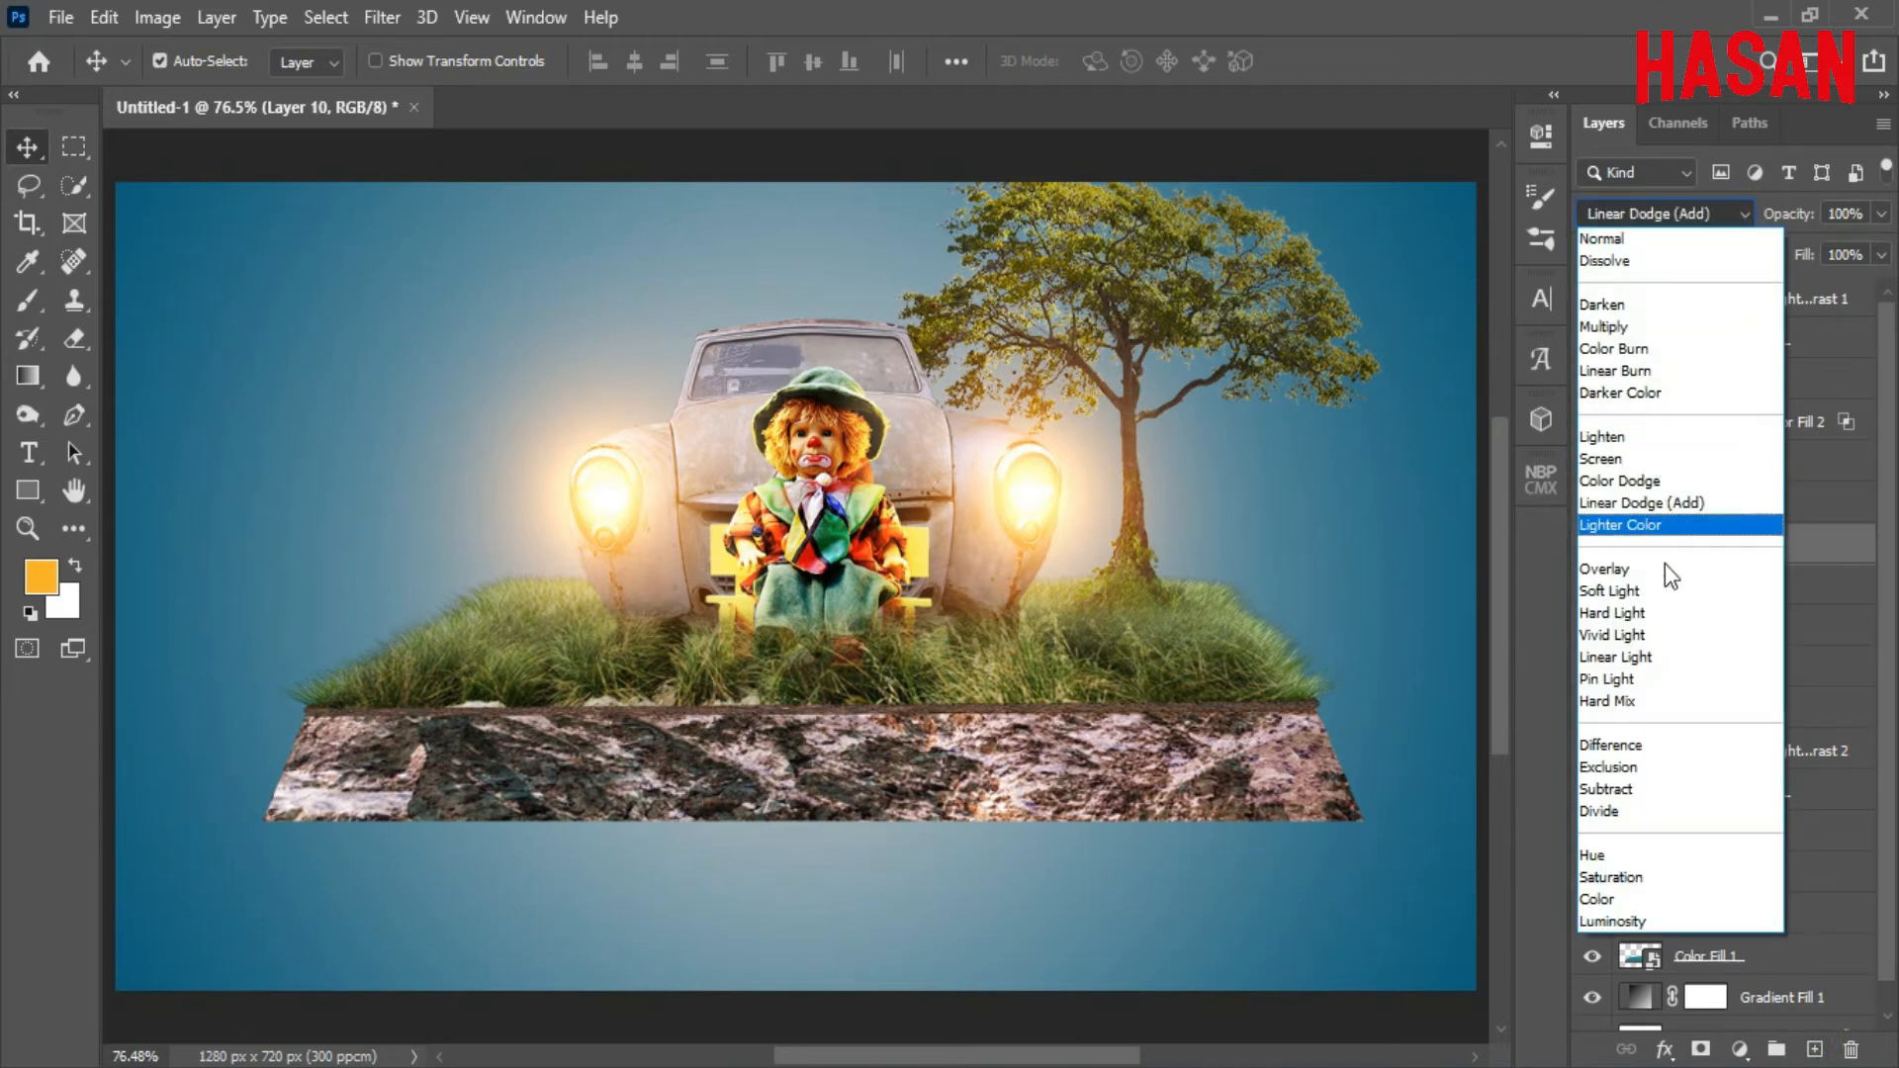
pyautogui.click(1664, 564)
pyautogui.press('b')
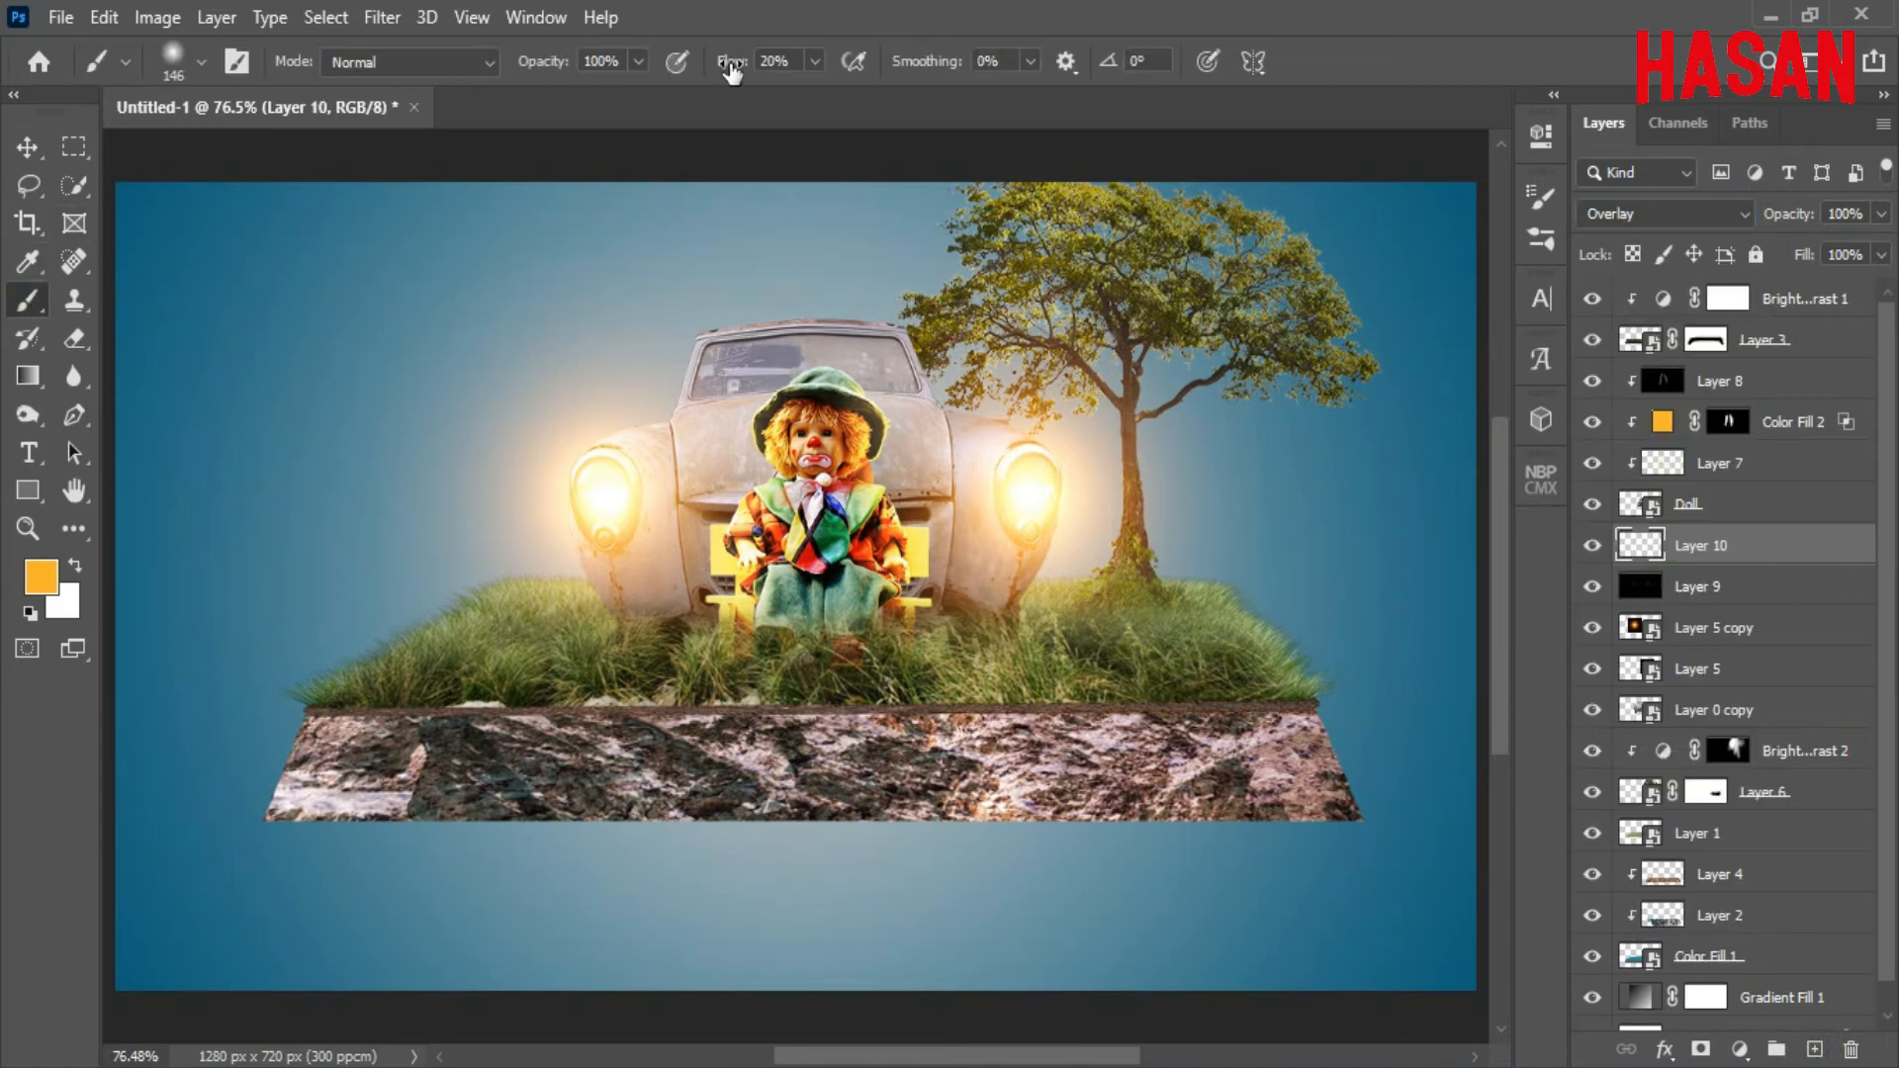
pyautogui.moveTo(732, 62); pyautogui.dragTo(708, 64)
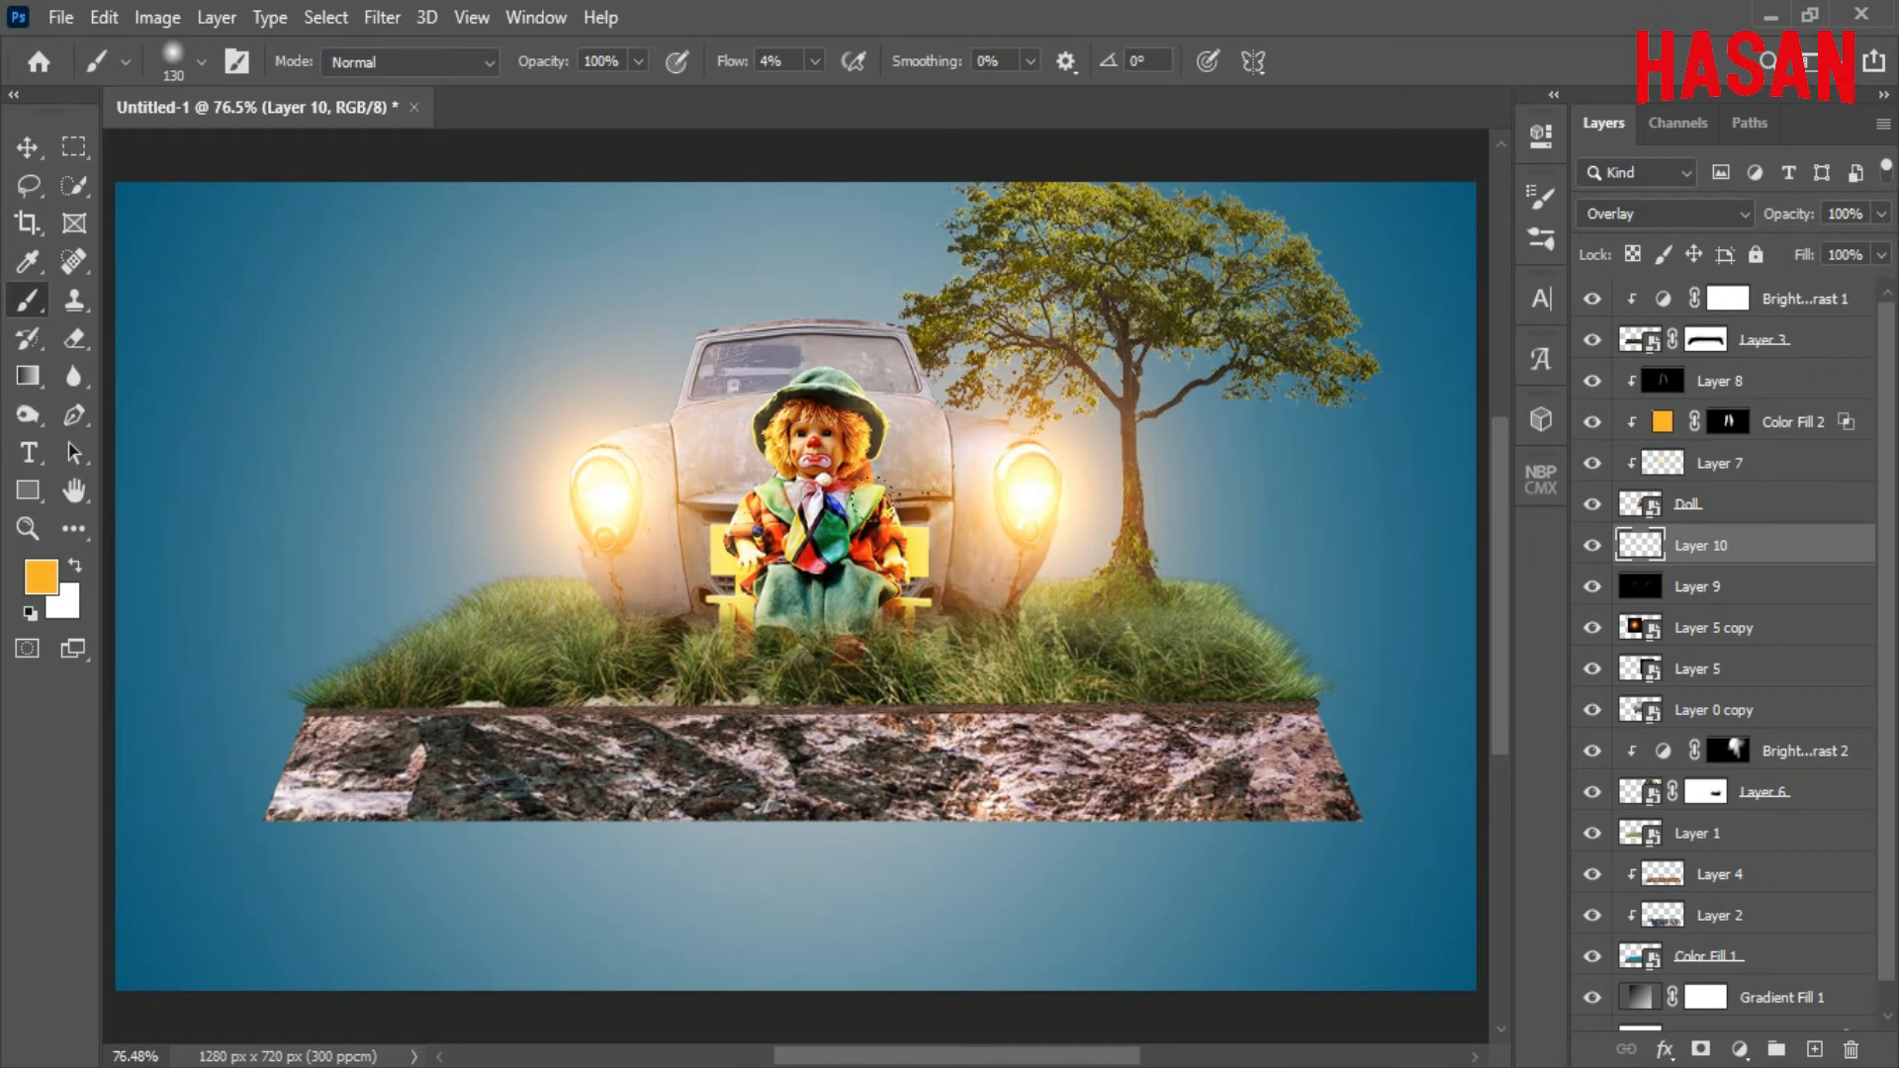
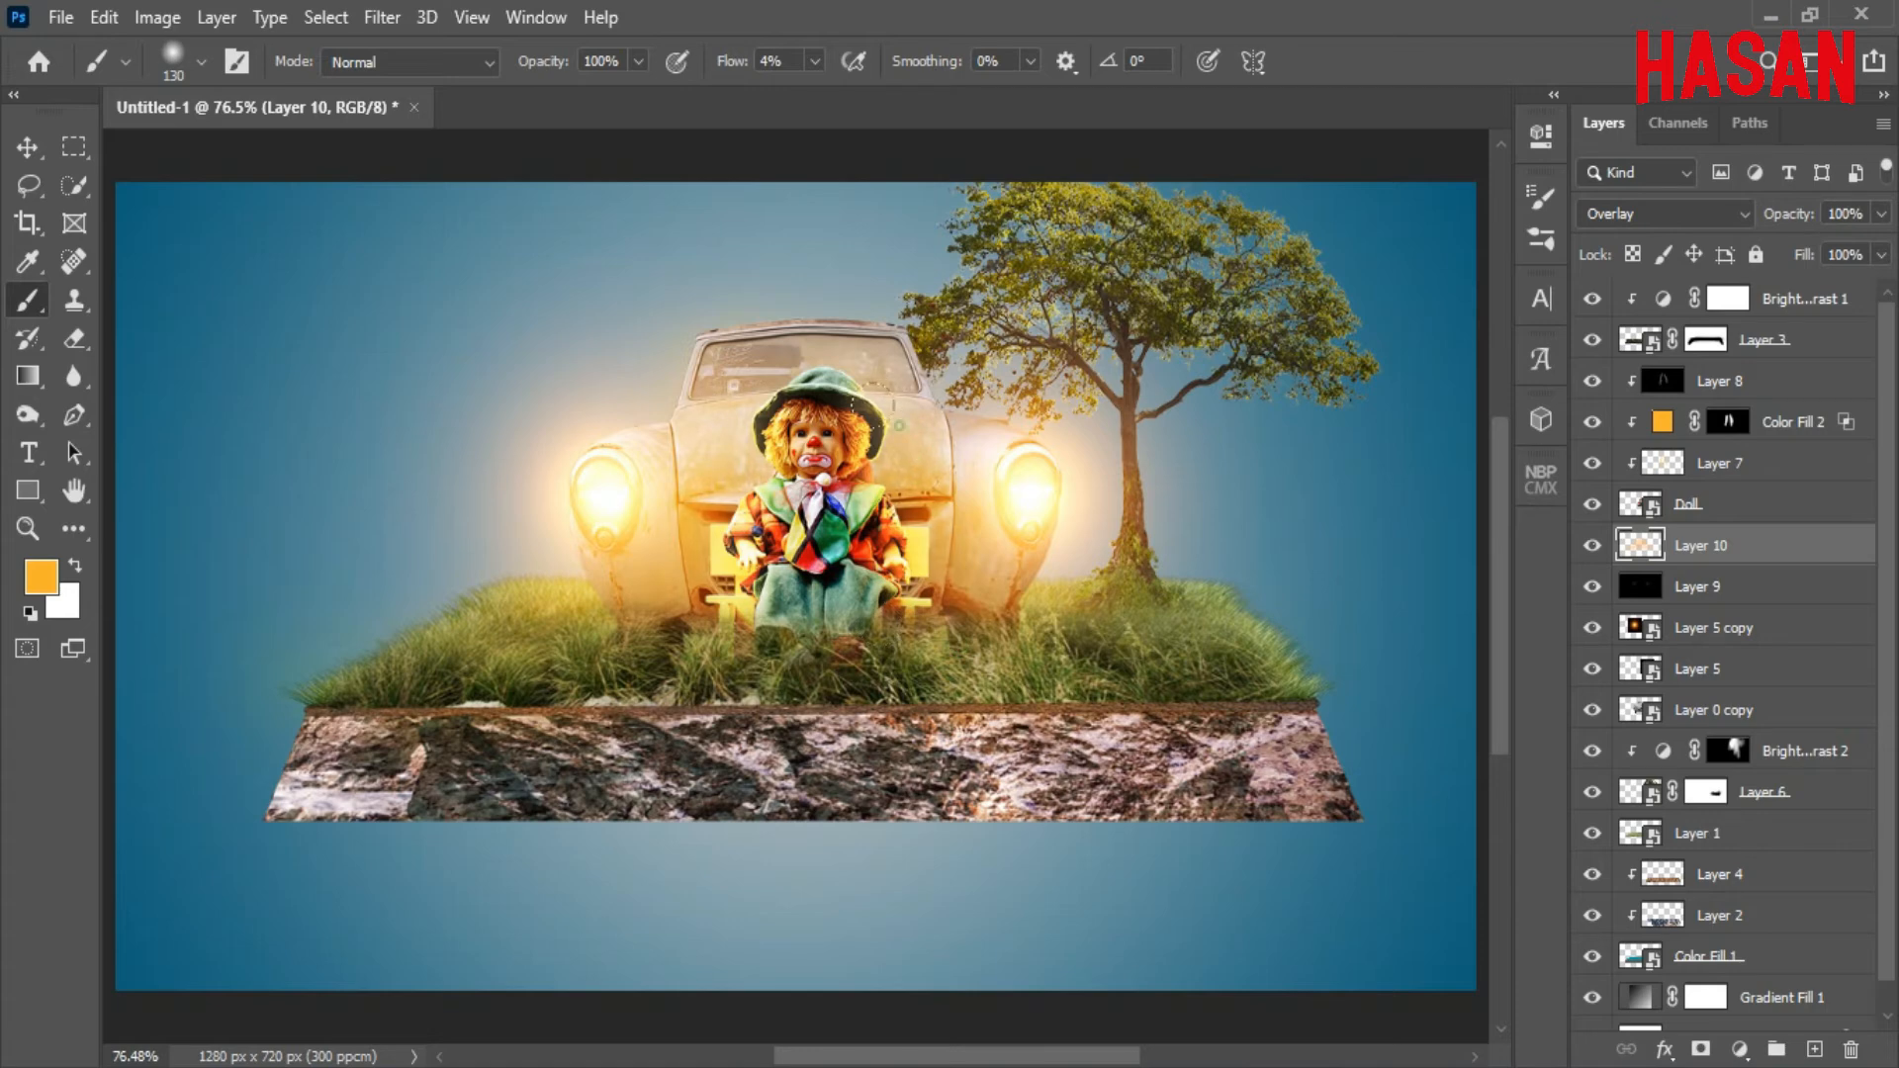
# Duplicate Layer 10 to the top of the layer stack and set the copy to 40% opacity.
pyautogui.press('v')
pyautogui.hotkey('ctrl', 'j')
pyautogui.hotkey('ctrl', 'shift', ']')
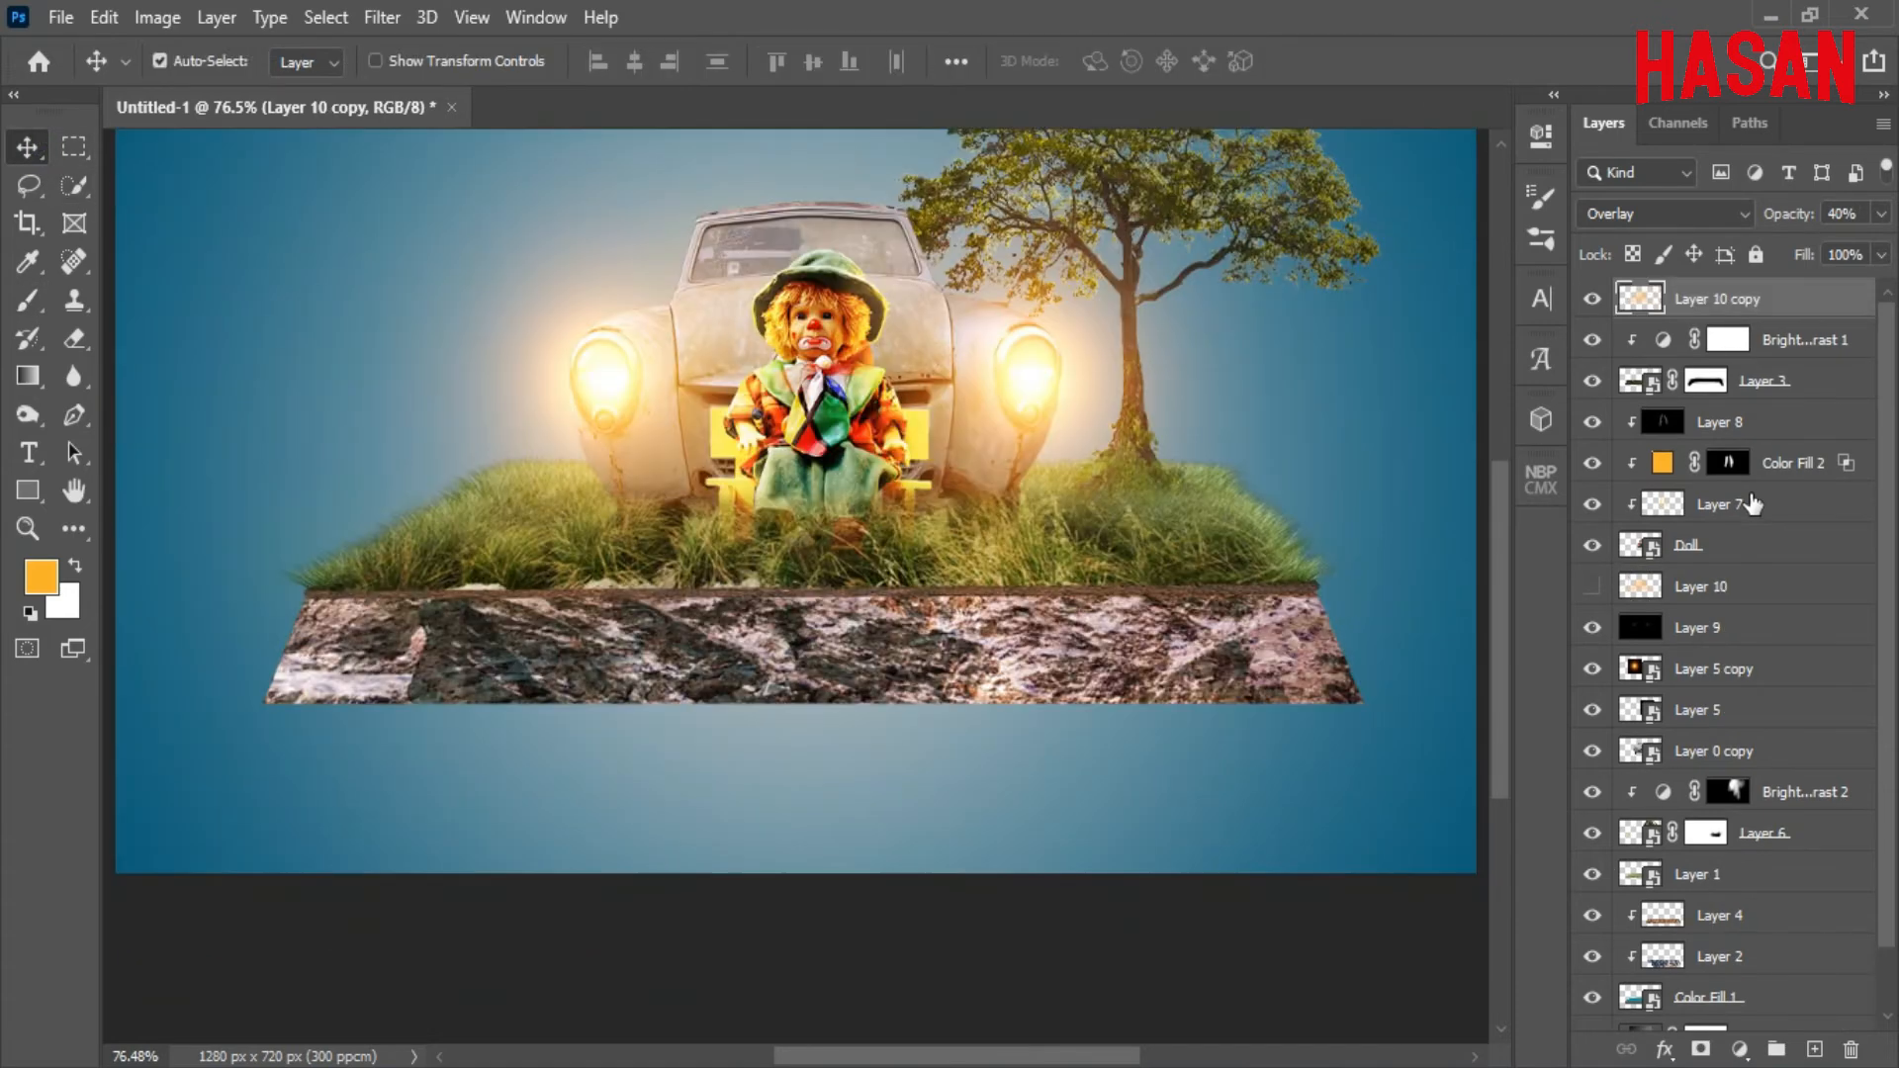
# Select all layers from Layer 10 copy down to Color Fill 1 and move the island composite straight down to about Y 391 px.
pyautogui.scroll(-2, 1800, 540)
pyautogui.click(1765, 906)
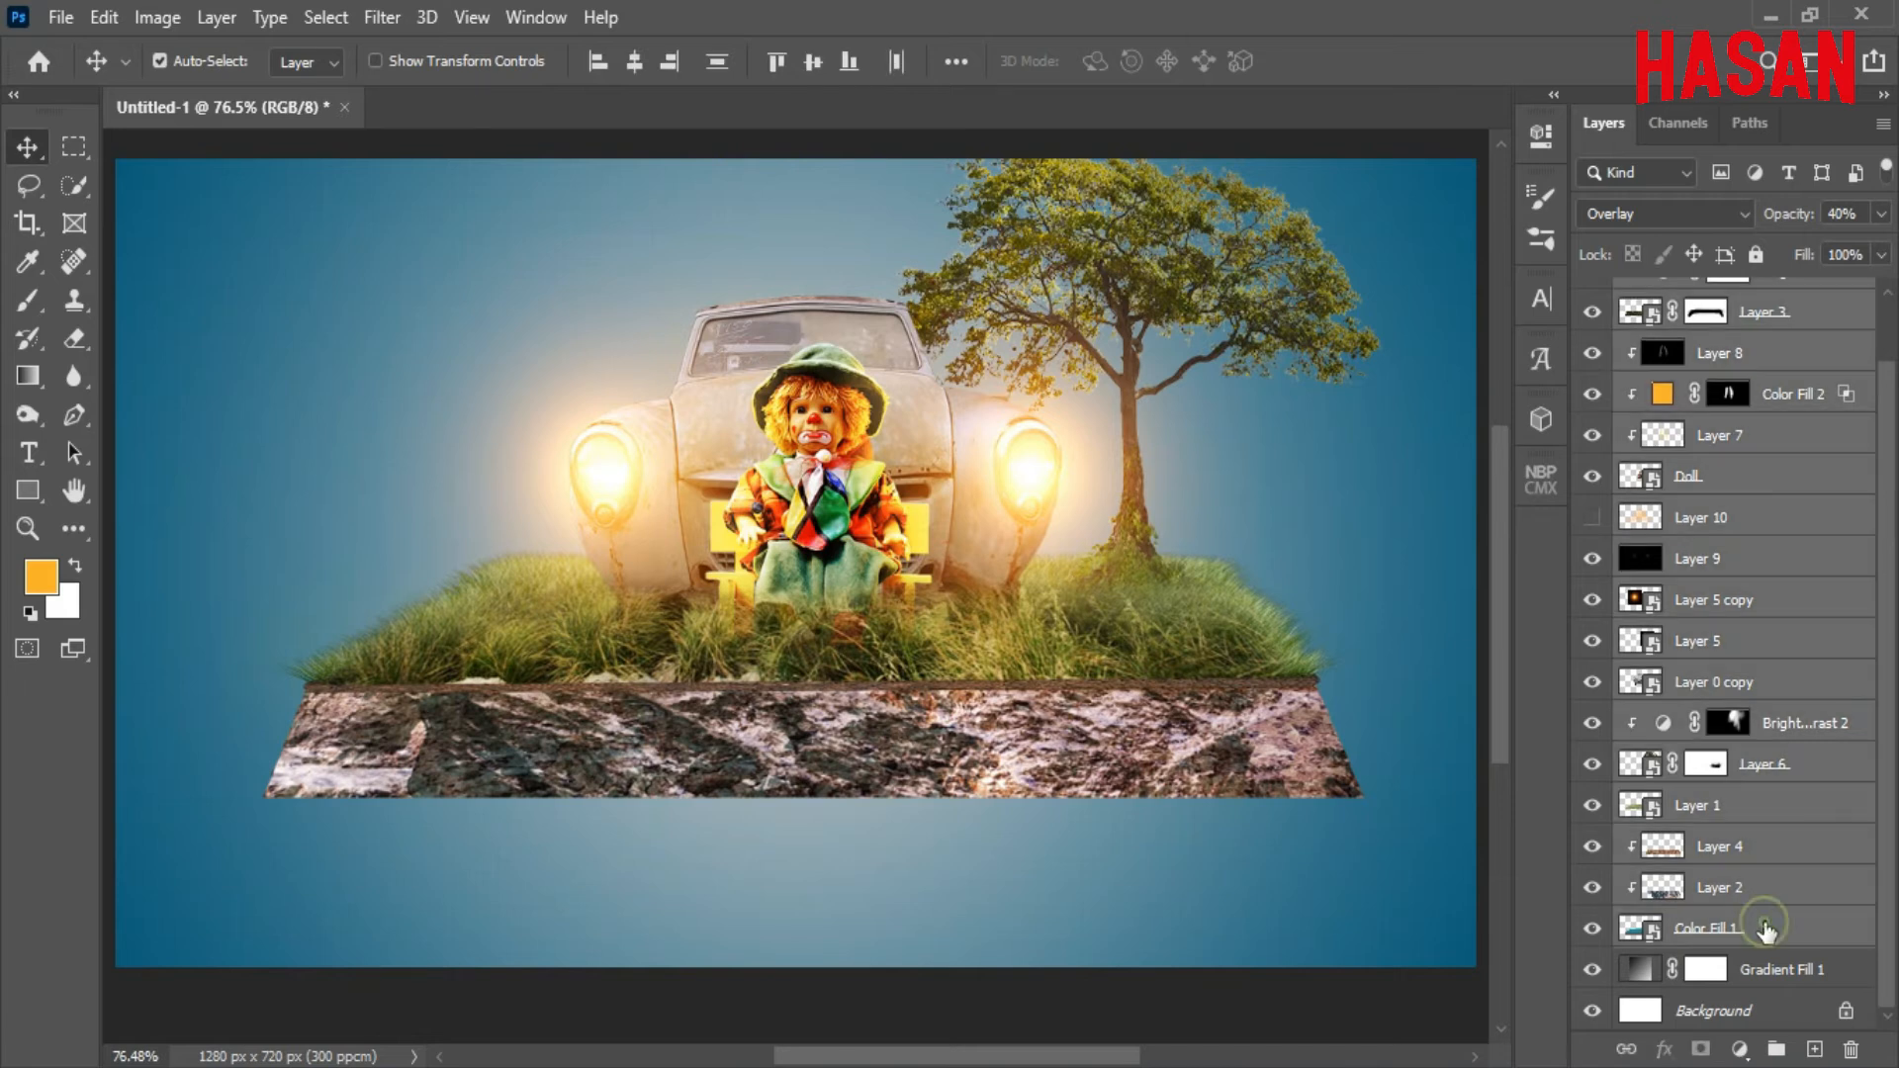
pyautogui.hotkey('ctrl', 't')
pyautogui.moveTo(1130, 362); pyautogui.dragTo(1125, 403)
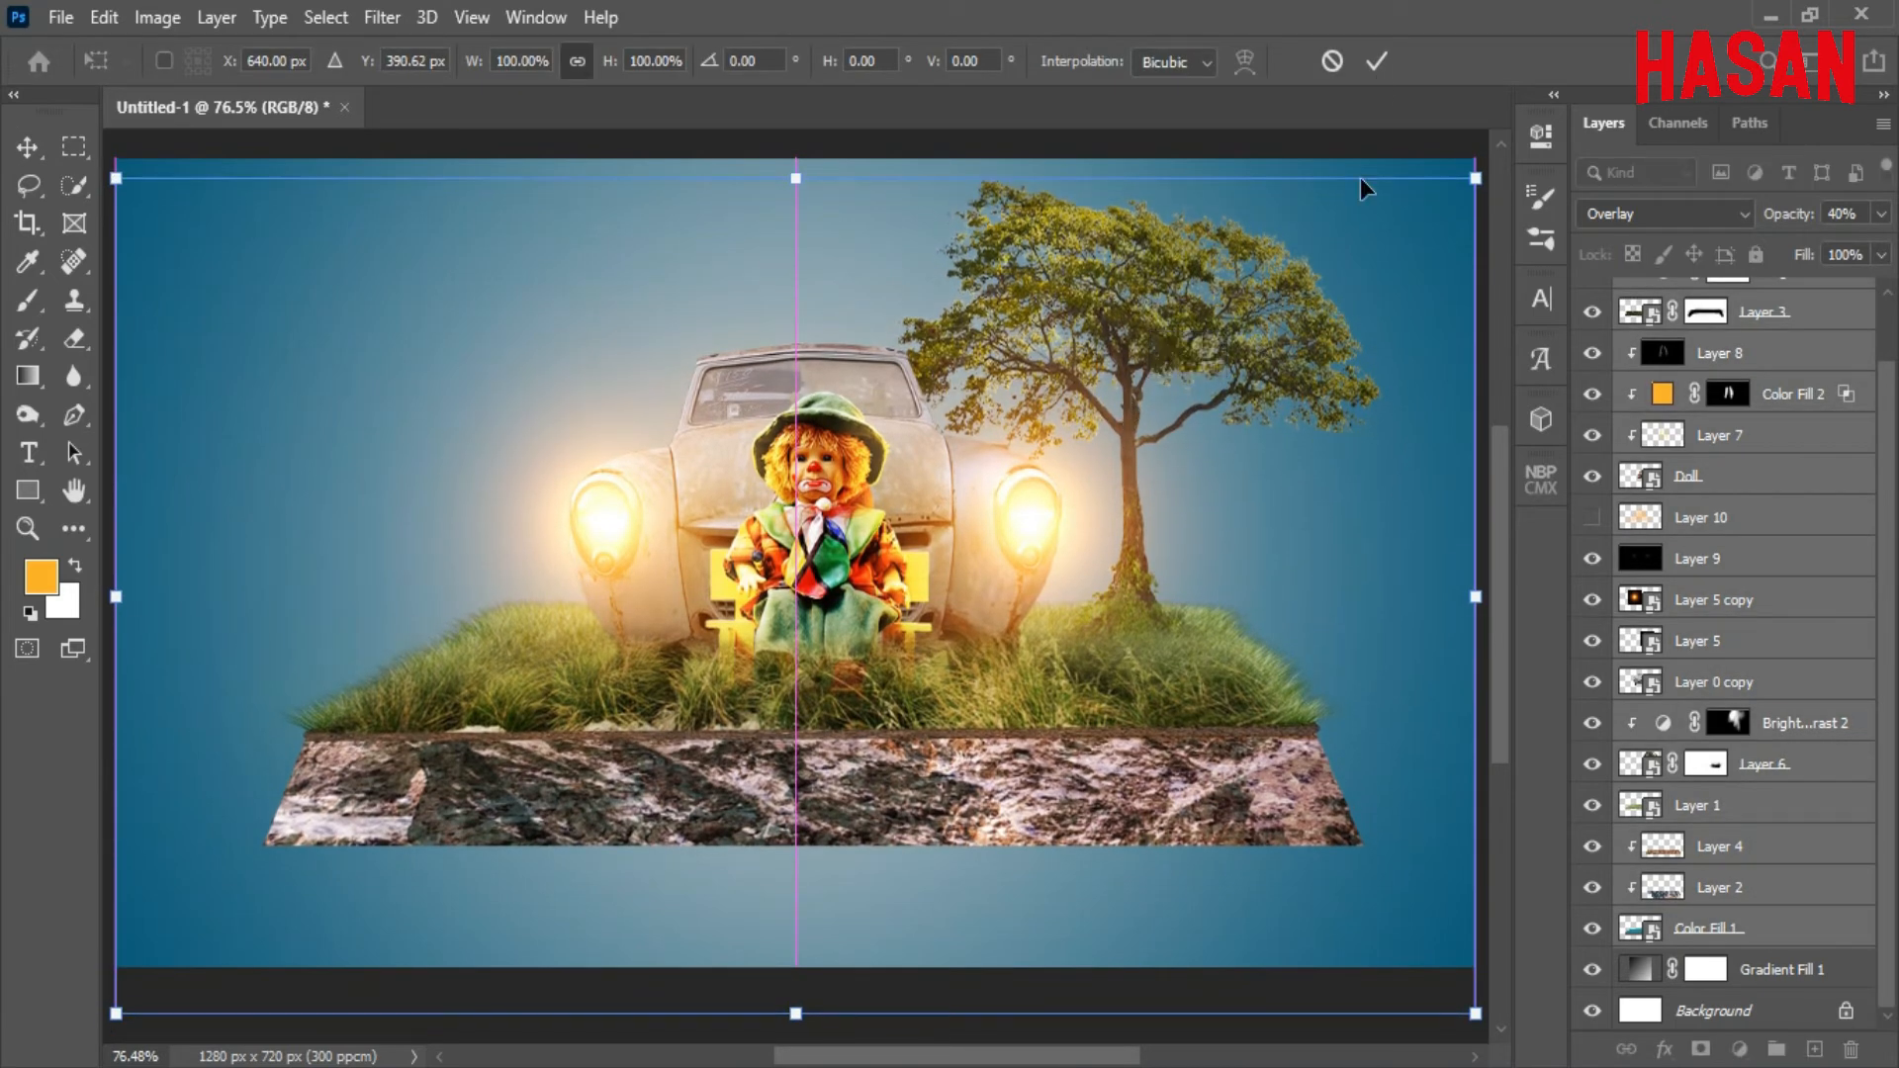
pyautogui.click(1377, 60)
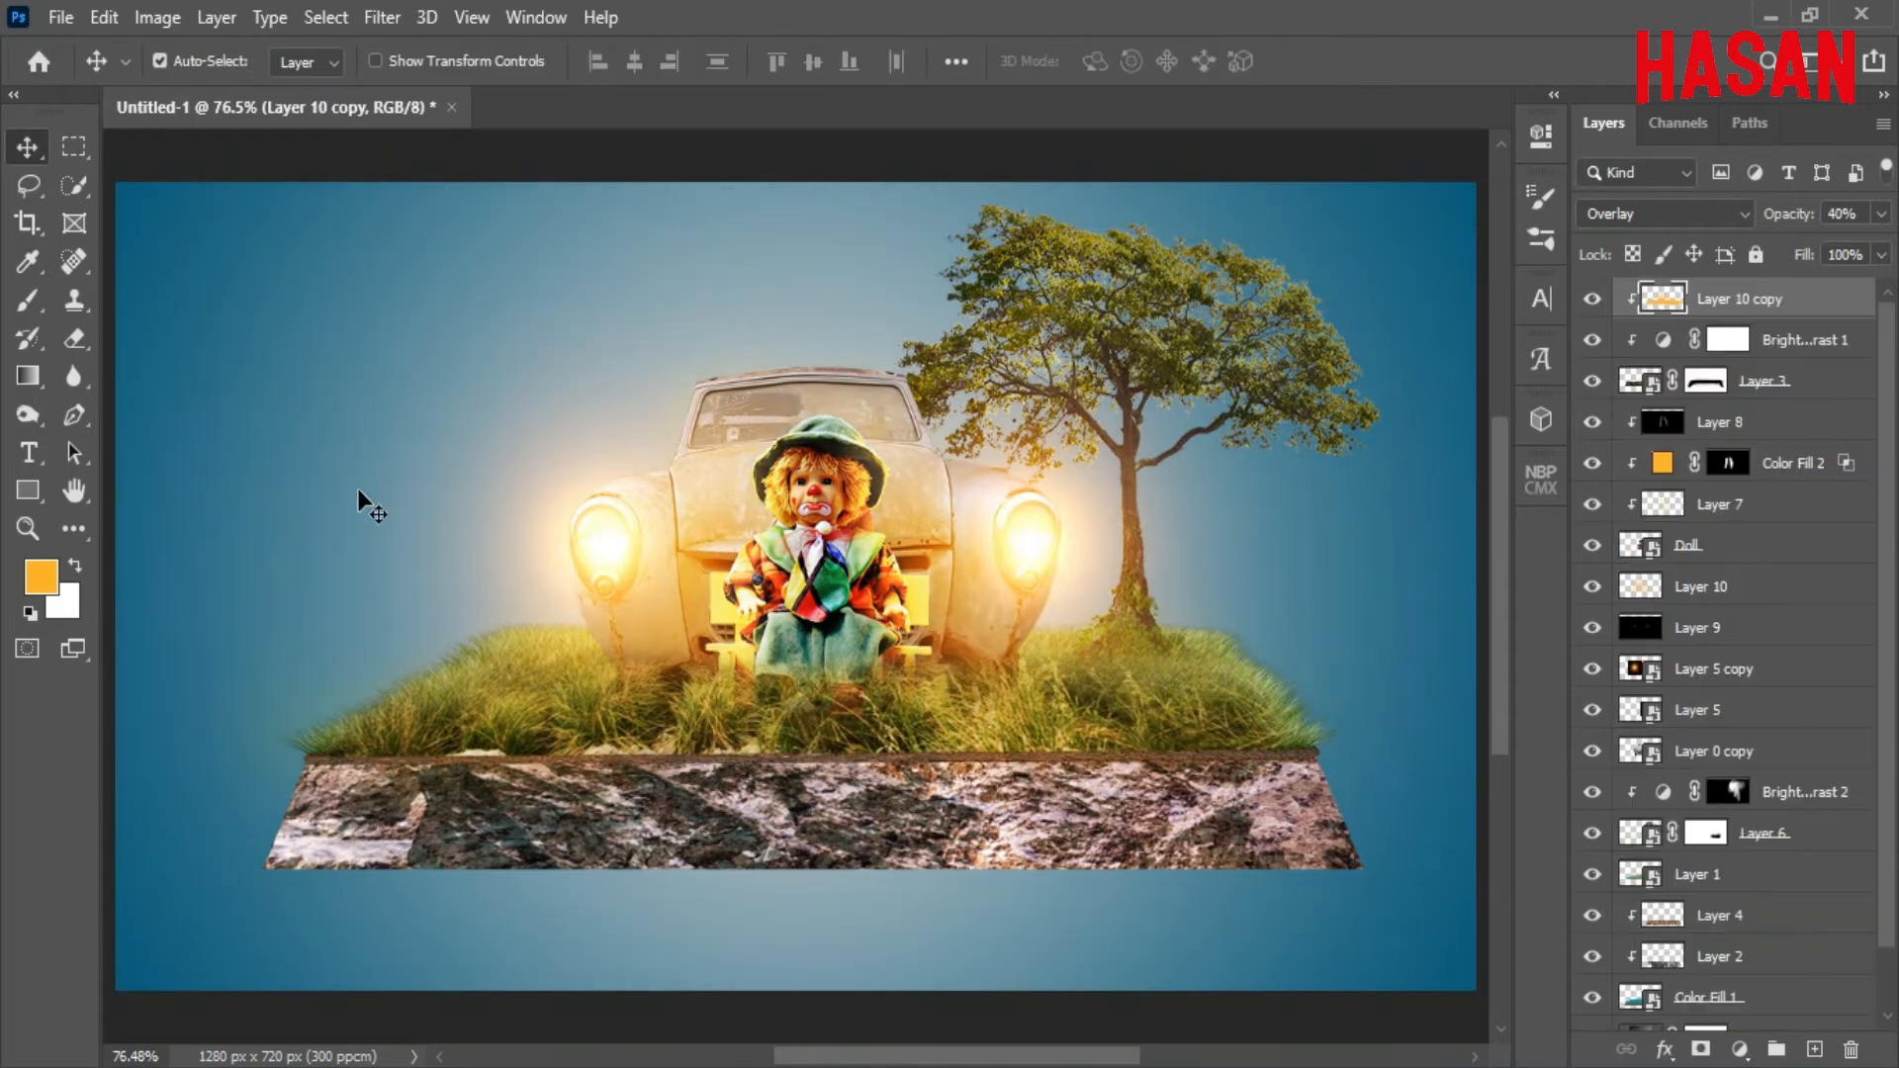
pyautogui.press('x')
pyautogui.click(1814, 1048)
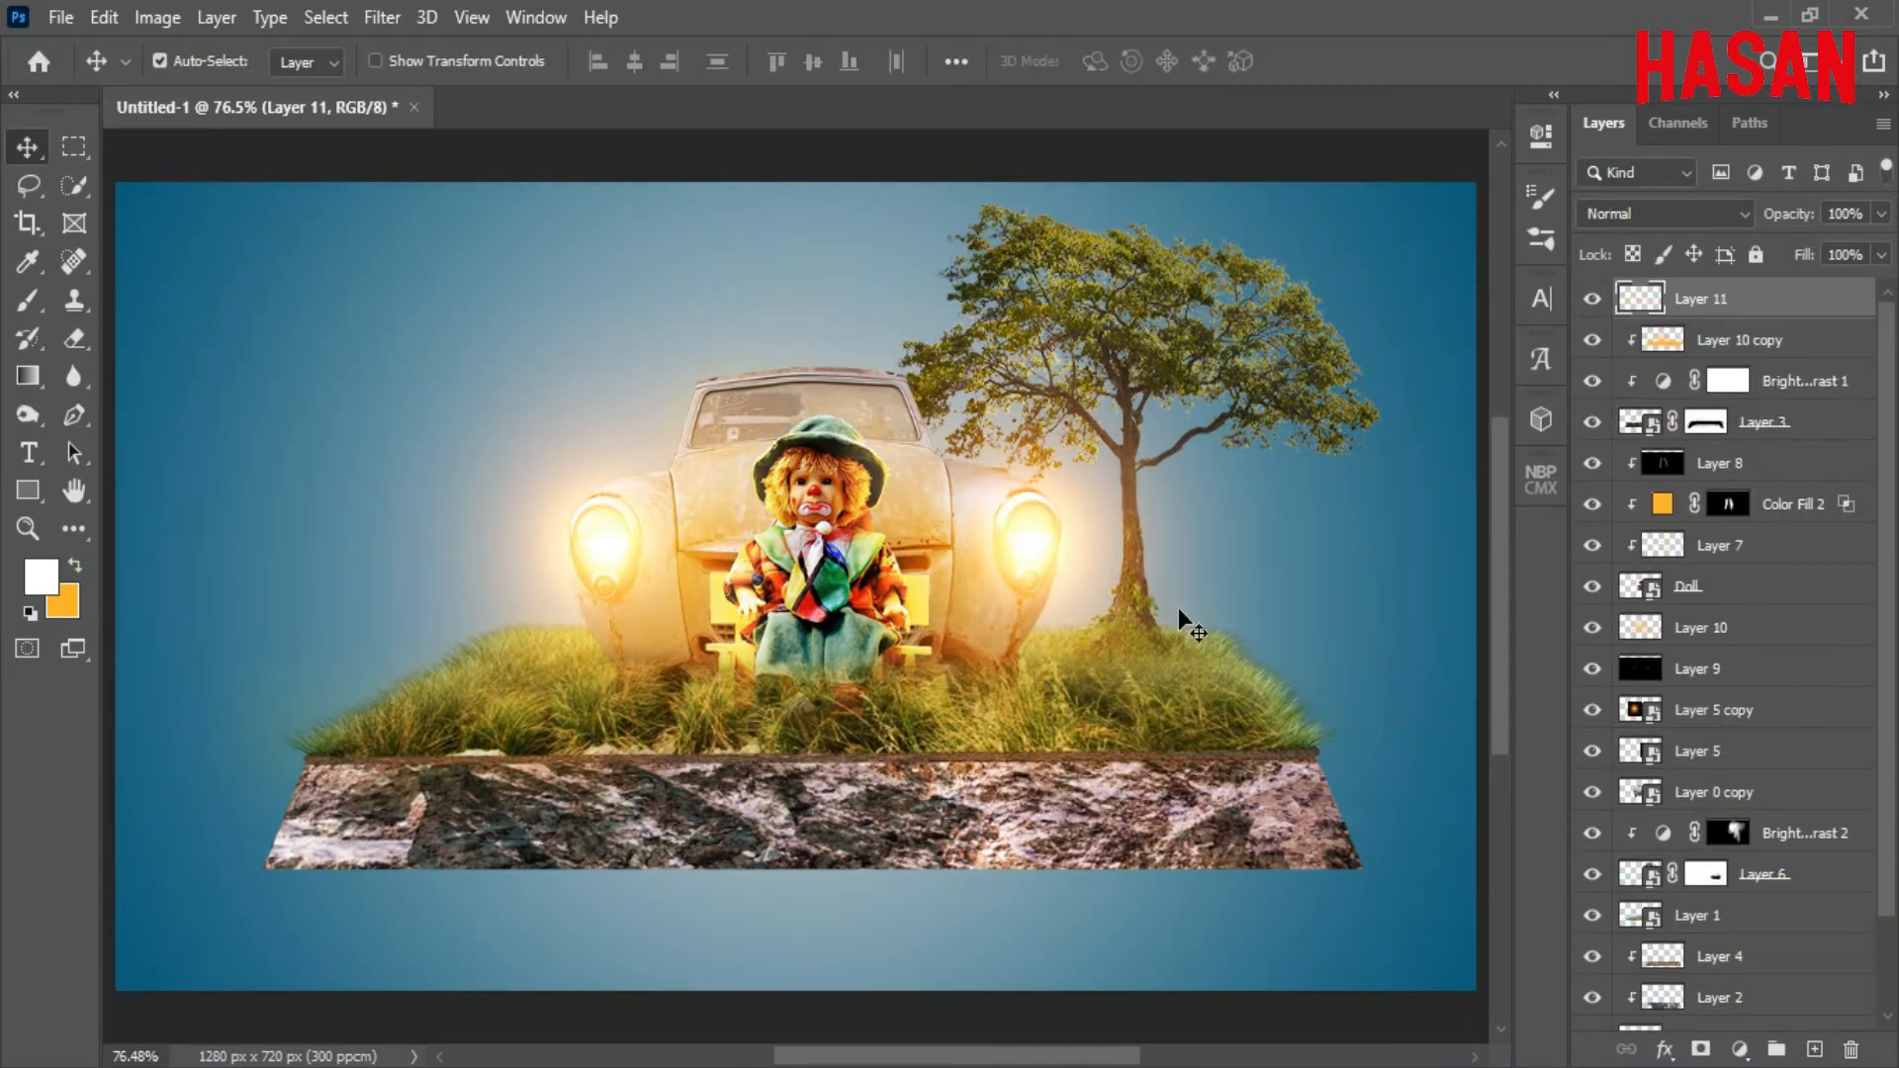
pyautogui.moveTo(1752, 317); pyautogui.dragTo(1850, 1048)
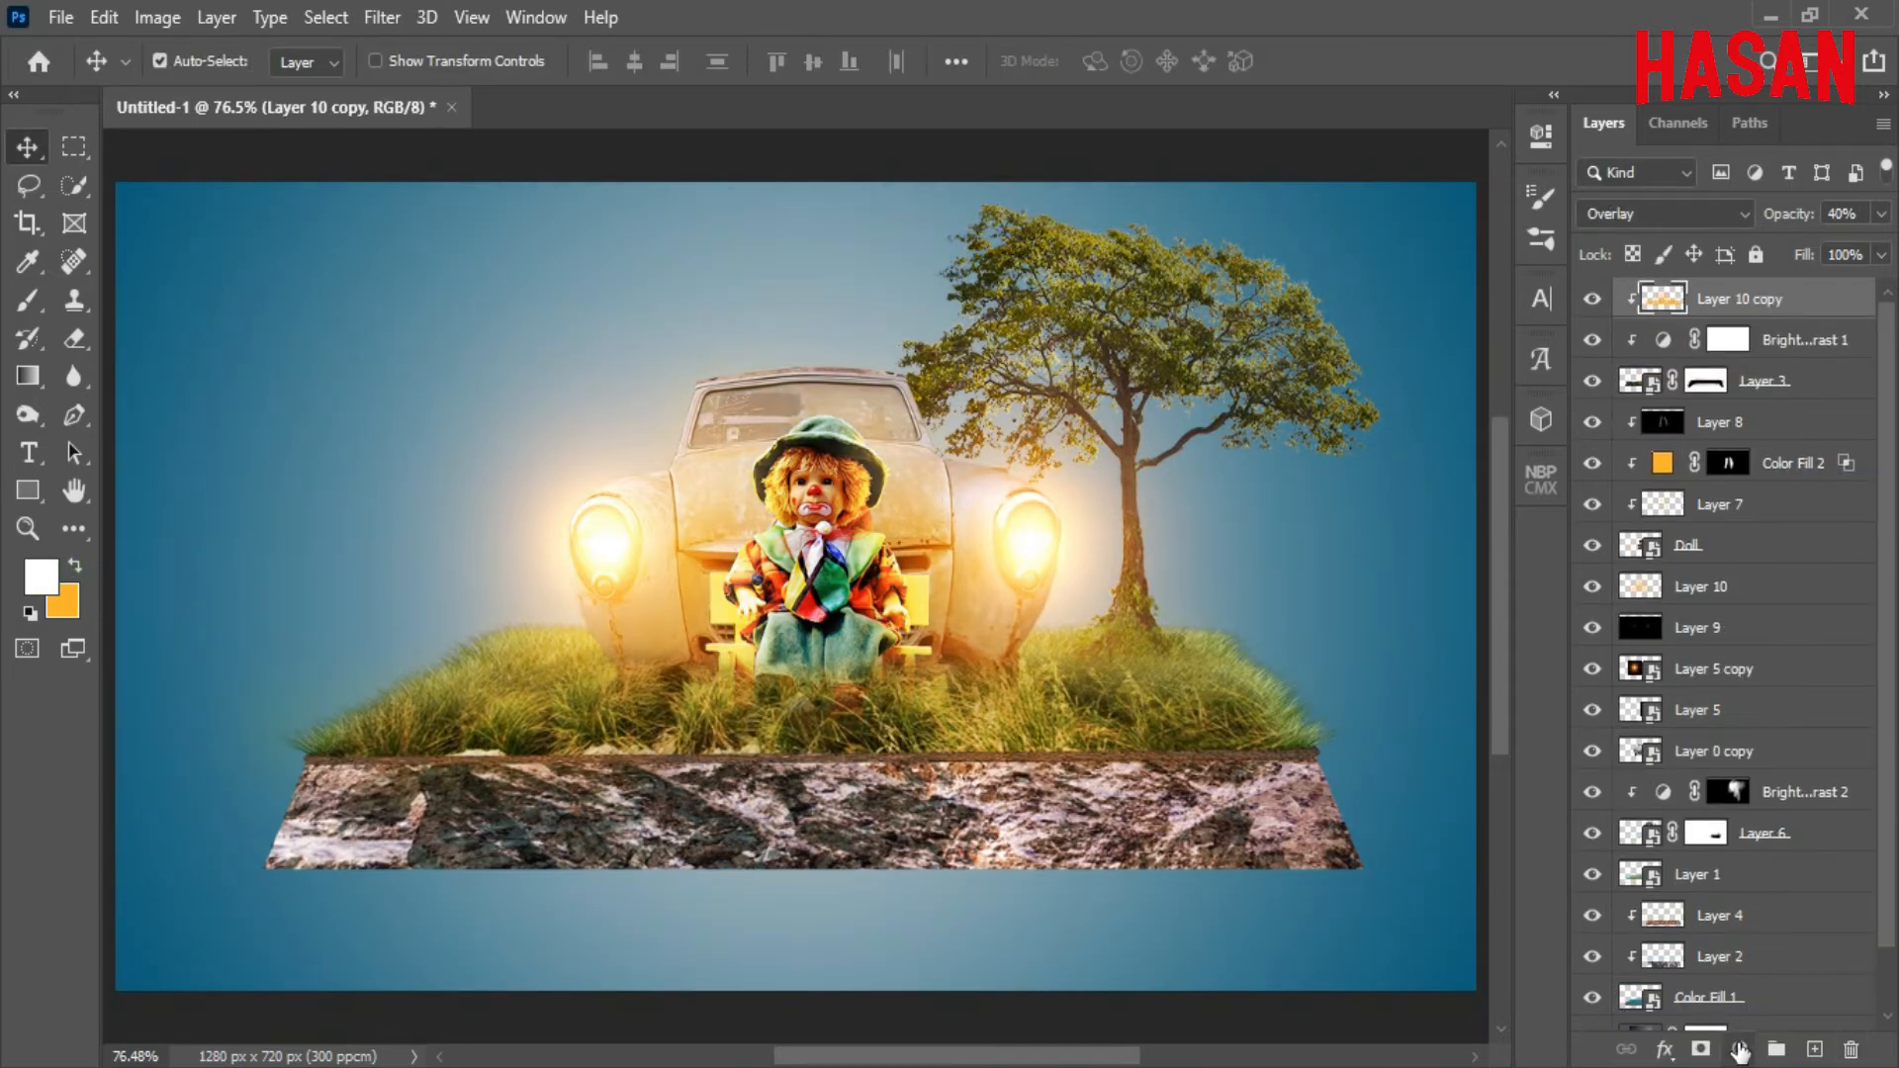
# Add a Color Balance adjustment above Layer 10 copy with midtones at cyan-red -23 and yellow-blue +10.
pyautogui.click(1740, 1048)
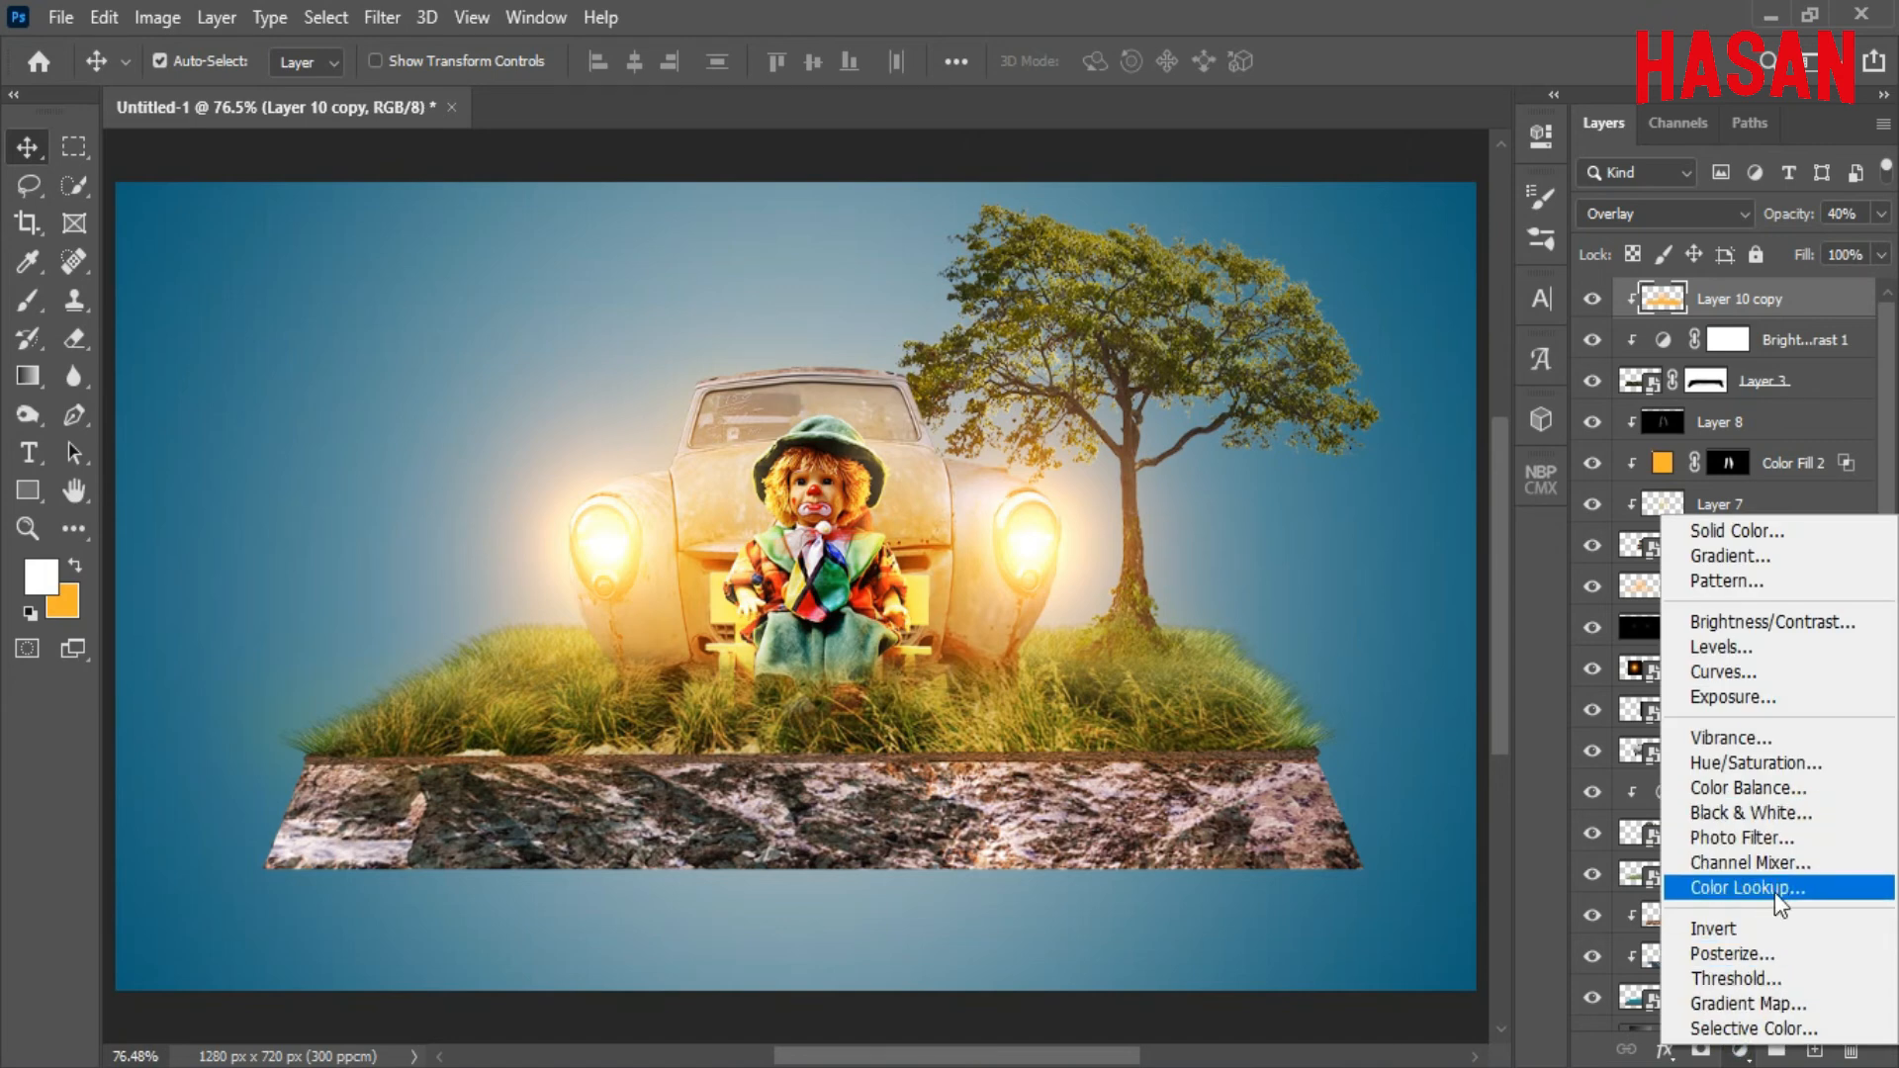
pyautogui.click(1774, 787)
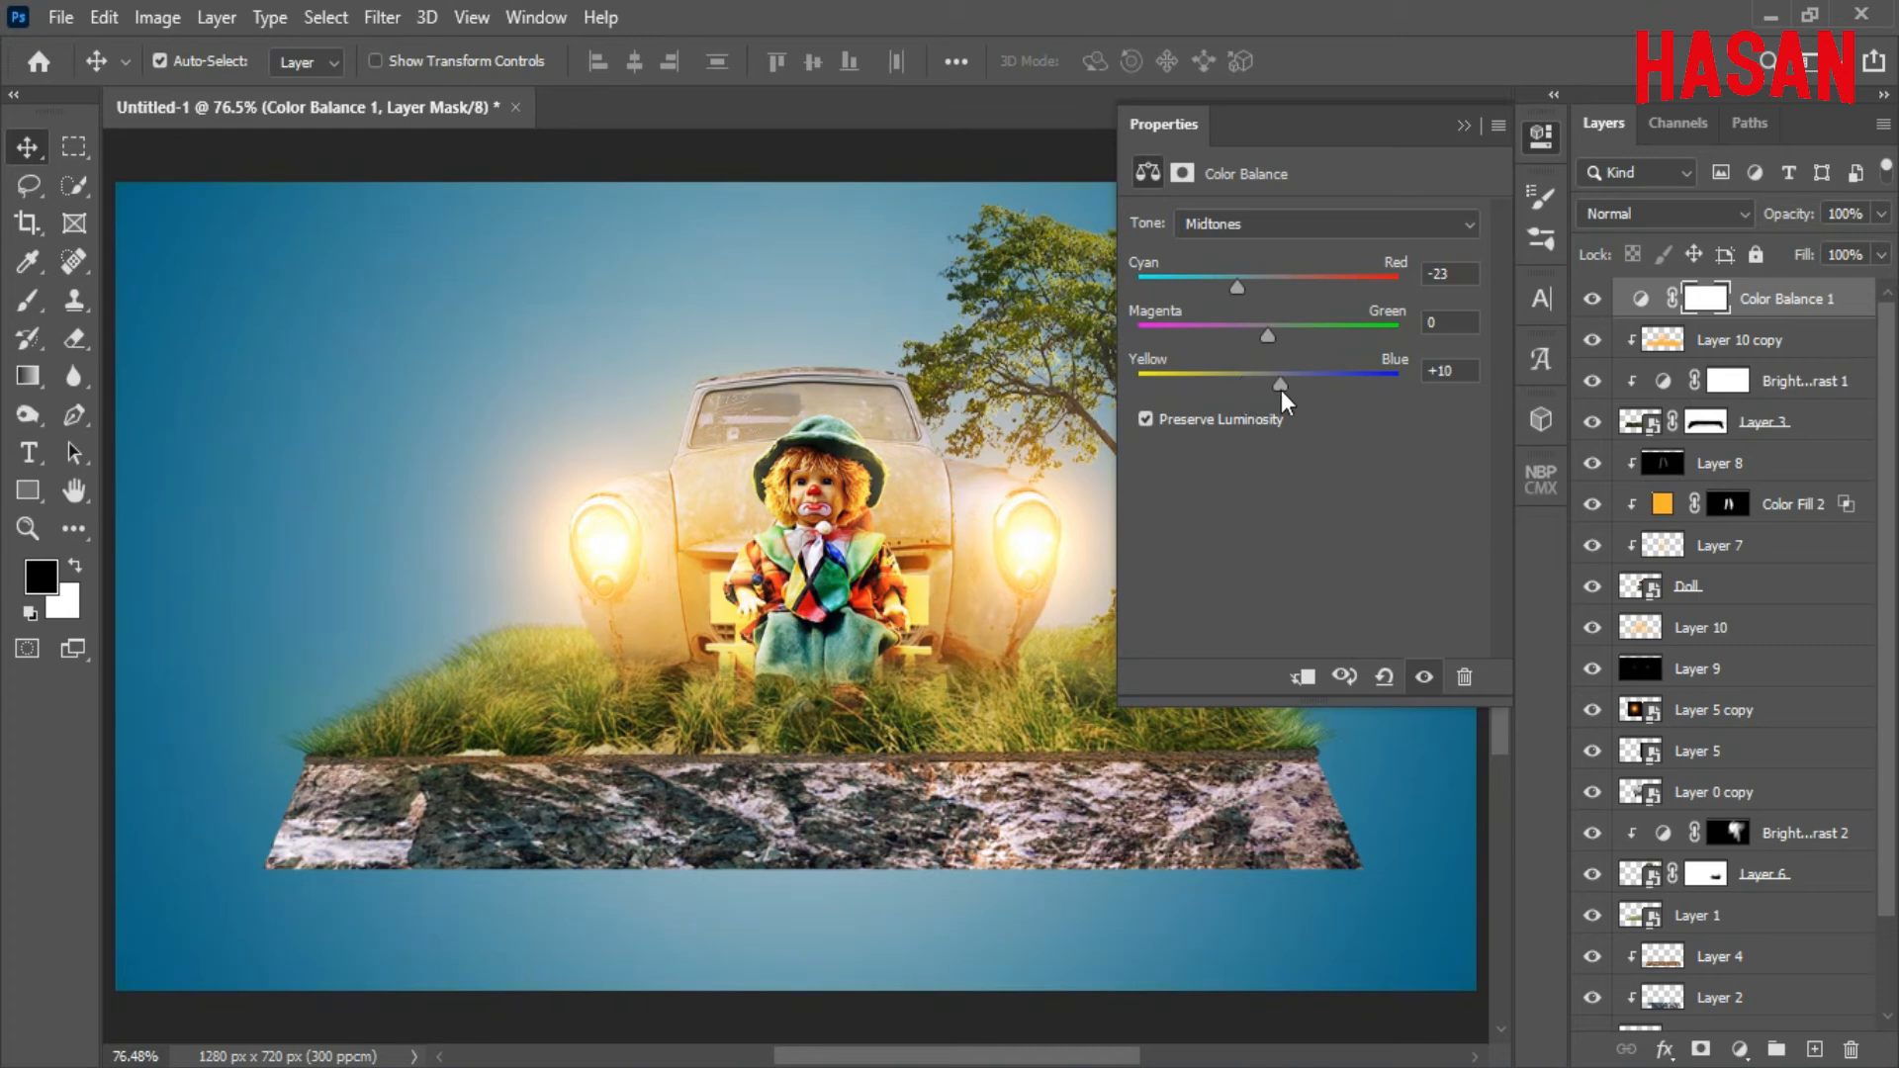
pyautogui.hscroll(3, 900, 514)
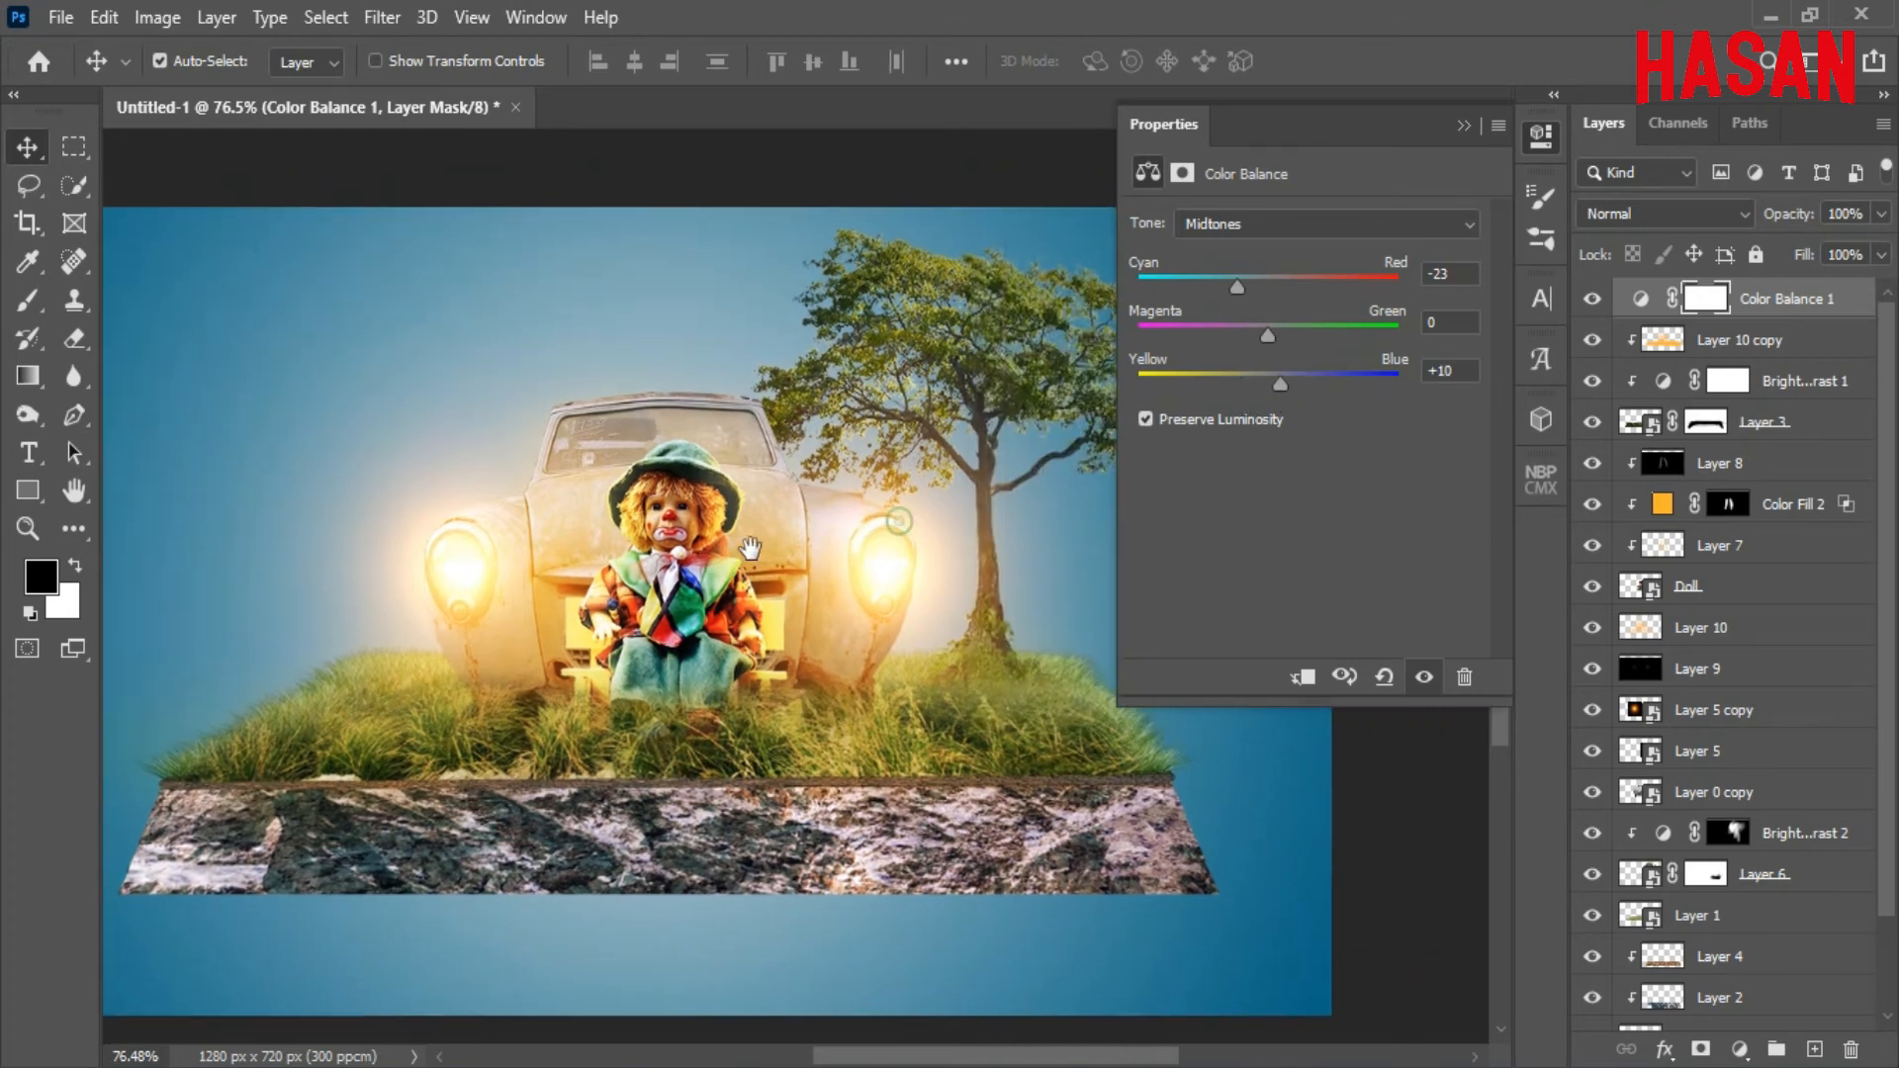
# Set the Color Balance shadows to cyan-red +14 and shift them slightly toward yellow.
pyautogui.click(1454, 225)
pyautogui.click(1439, 245)
pyautogui.moveTo(1267, 287); pyautogui.dragTo(1286, 300)
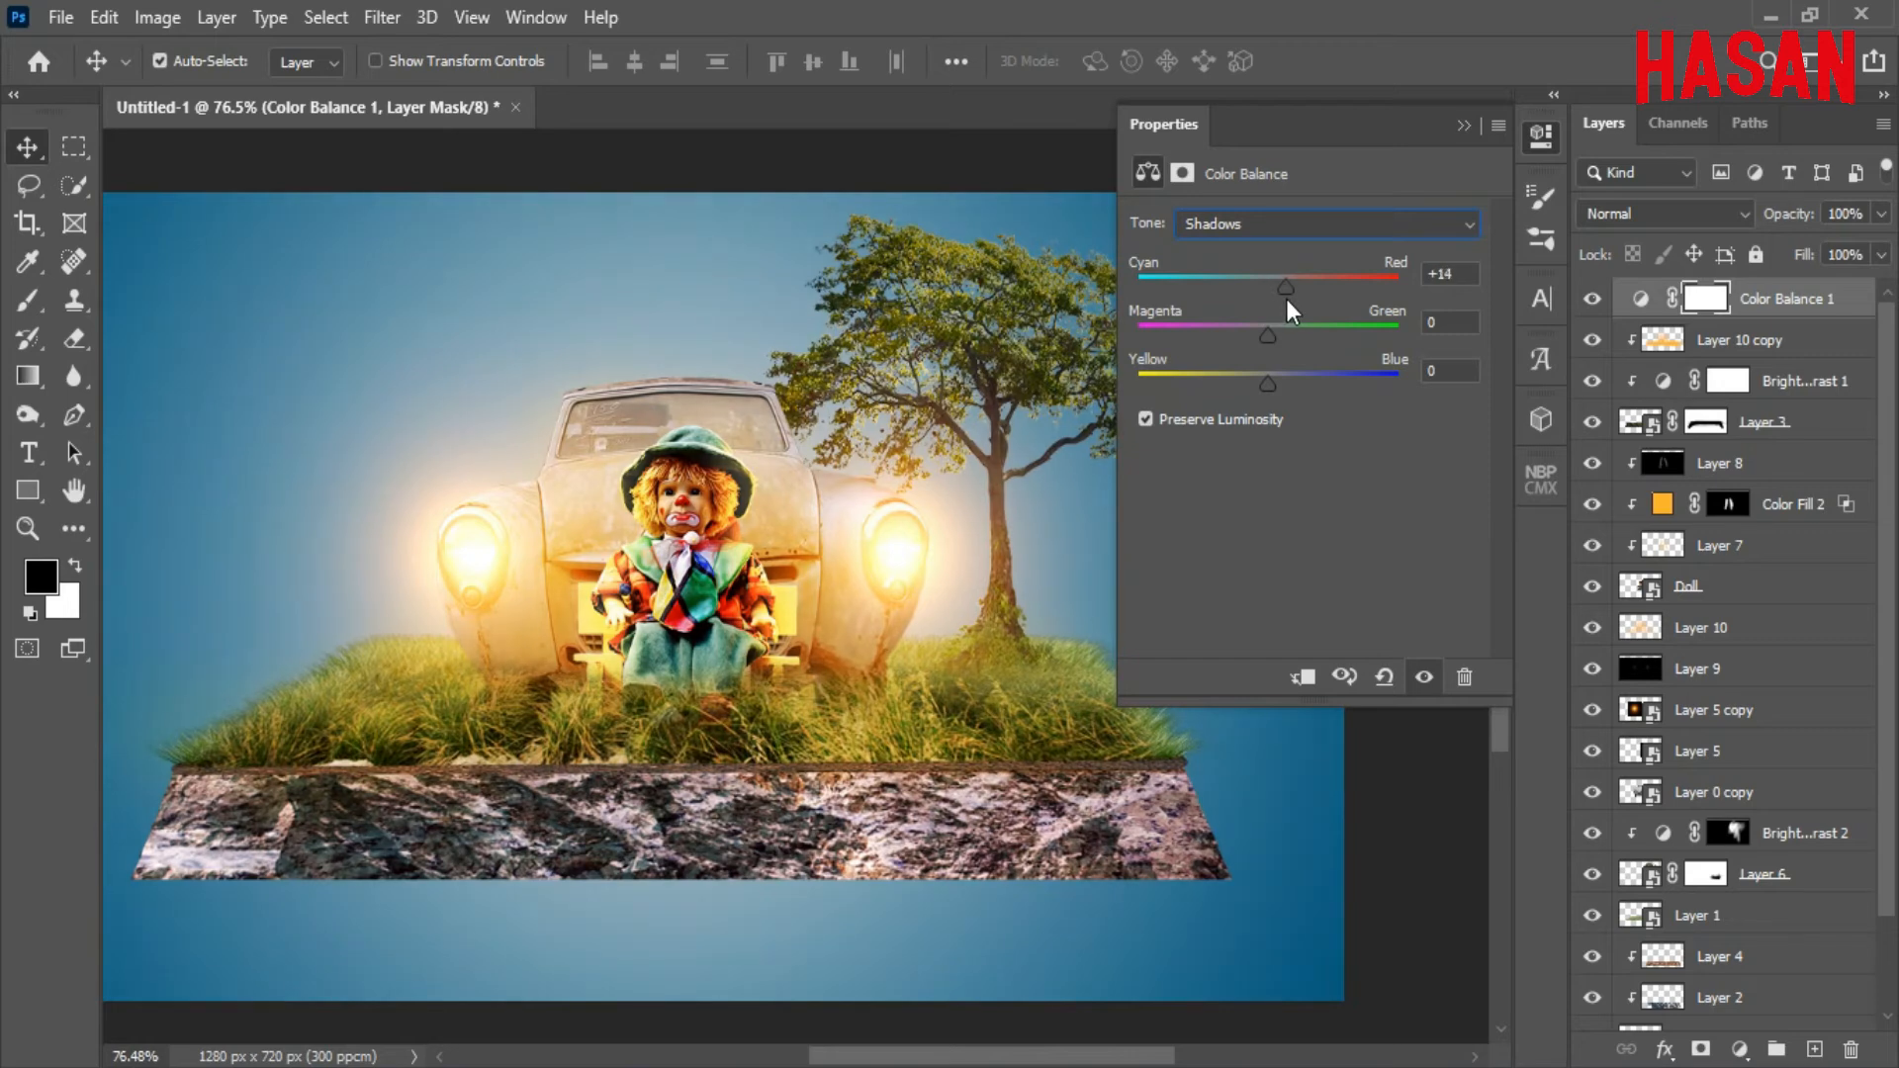
pyautogui.moveTo(1268, 386); pyautogui.dragTo(1256, 388)
# Set the Color Balance highlights to cyan-red +8 and yellow-blue -9, and reduce the adjustment layer's opacity to 80%.
pyautogui.click(1361, 225)
pyautogui.click(1355, 293)
pyautogui.moveTo(1267, 287); pyautogui.dragTo(1278, 288)
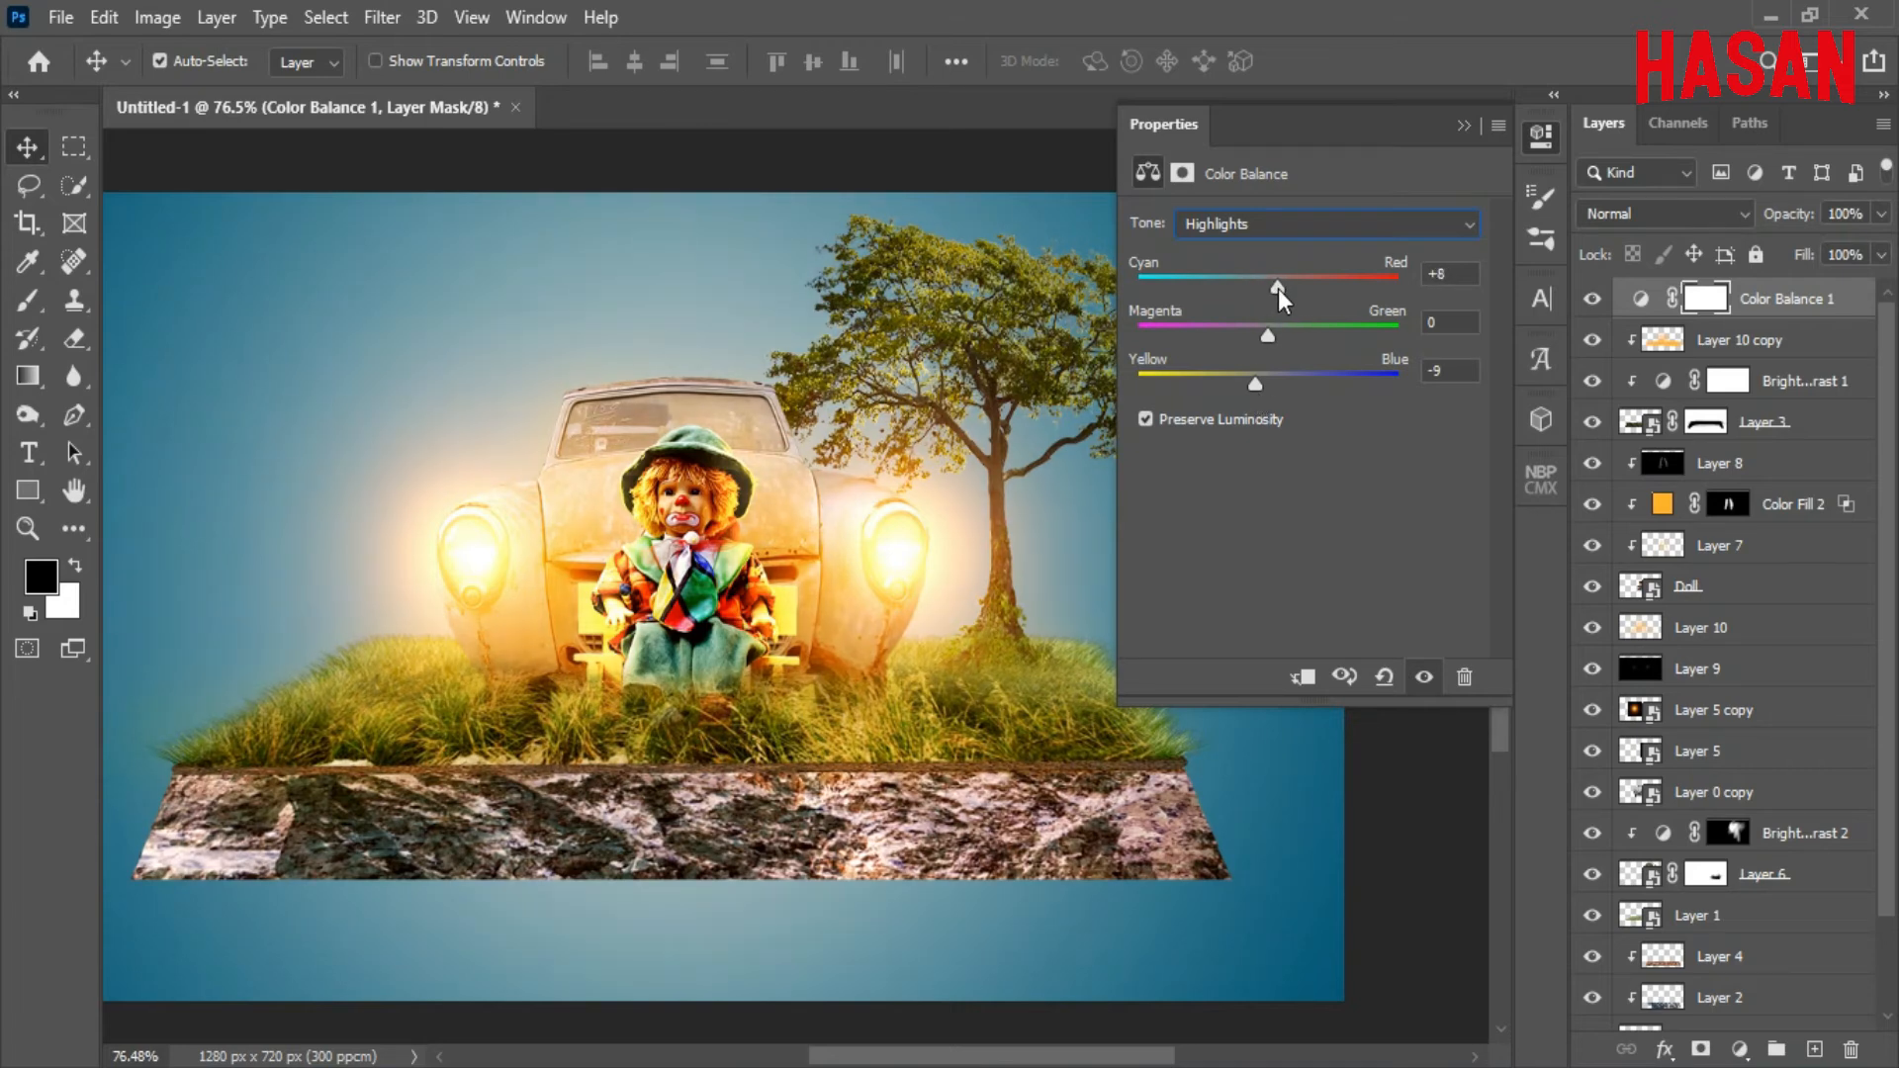
pyautogui.click(1540, 239)
pyautogui.moveTo(1788, 220); pyautogui.dragTo(1770, 225)
pyautogui.click(1638, 298)
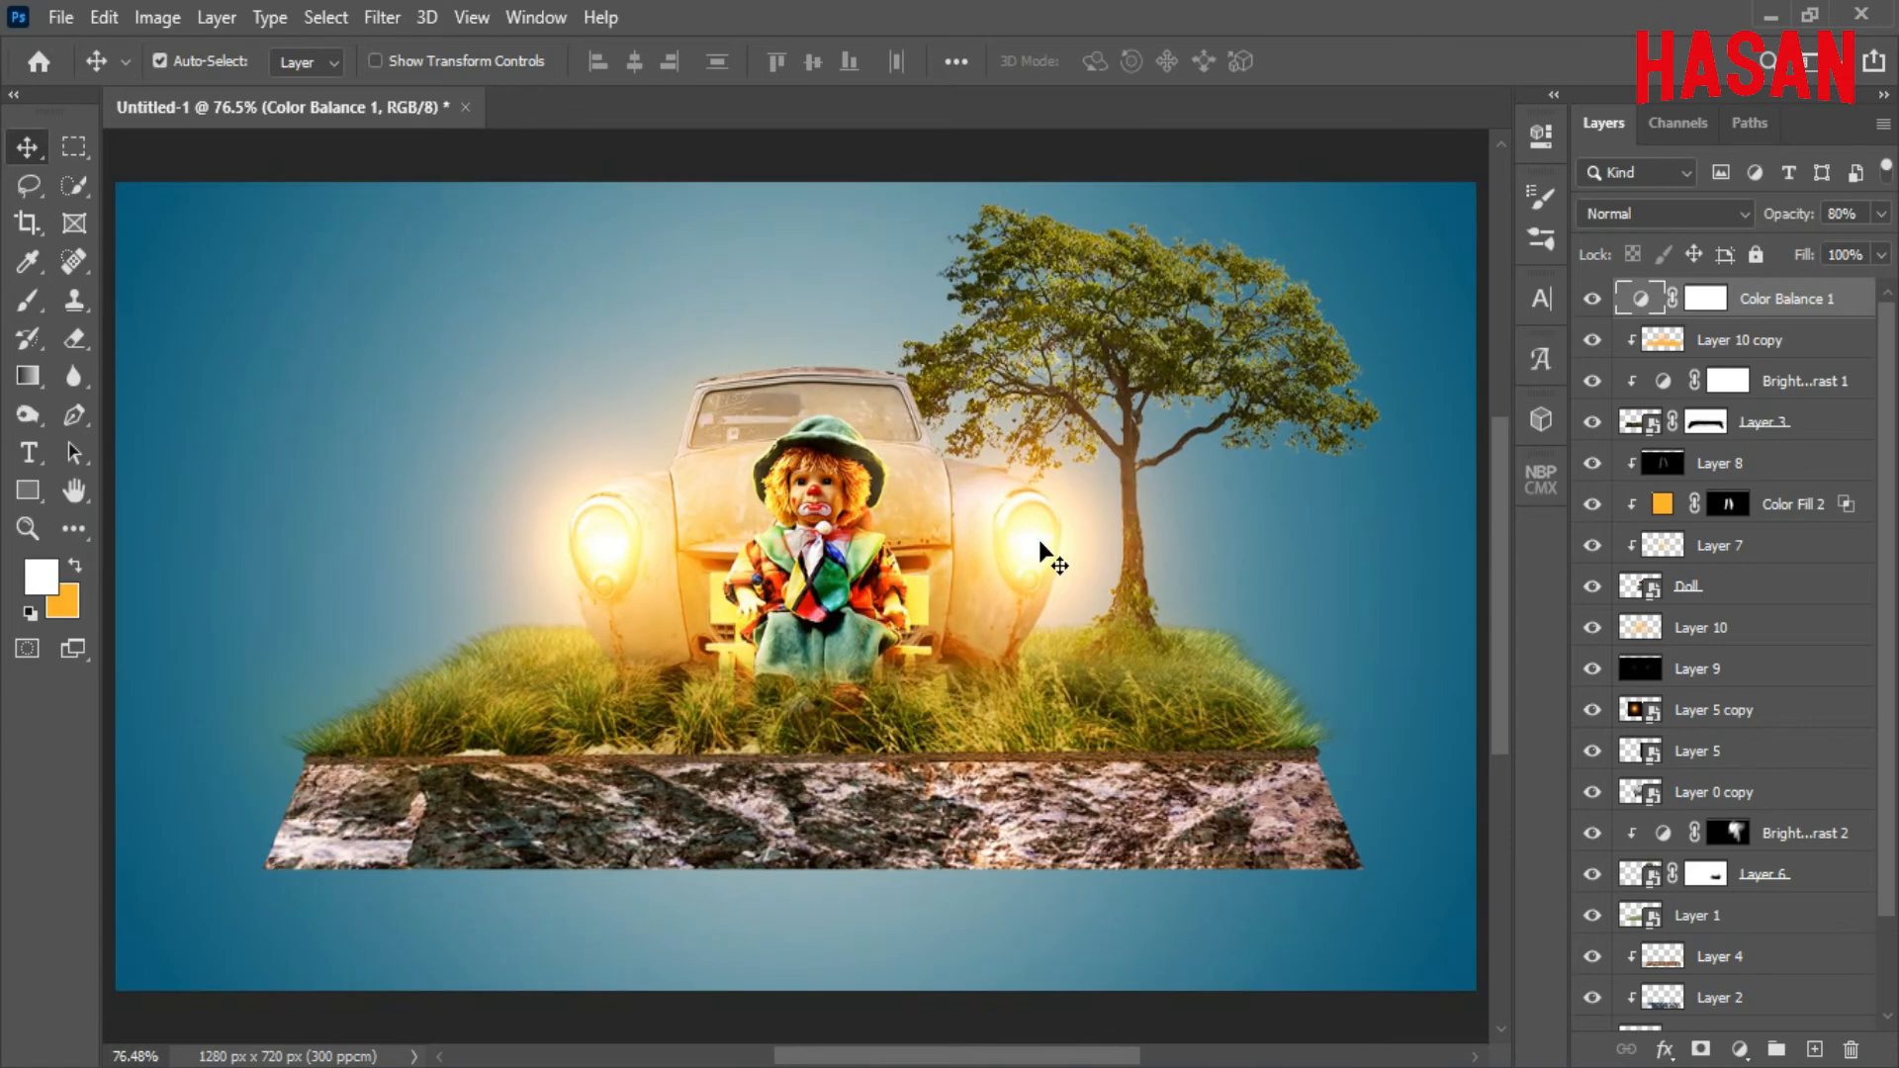
# Stamp all visible layers into a new layer at the top of the stack and convert it to a smart object.
pyautogui.click(1816, 1046)
pyautogui.hotkey('ctrl', 'shift', 'alt', 'e')
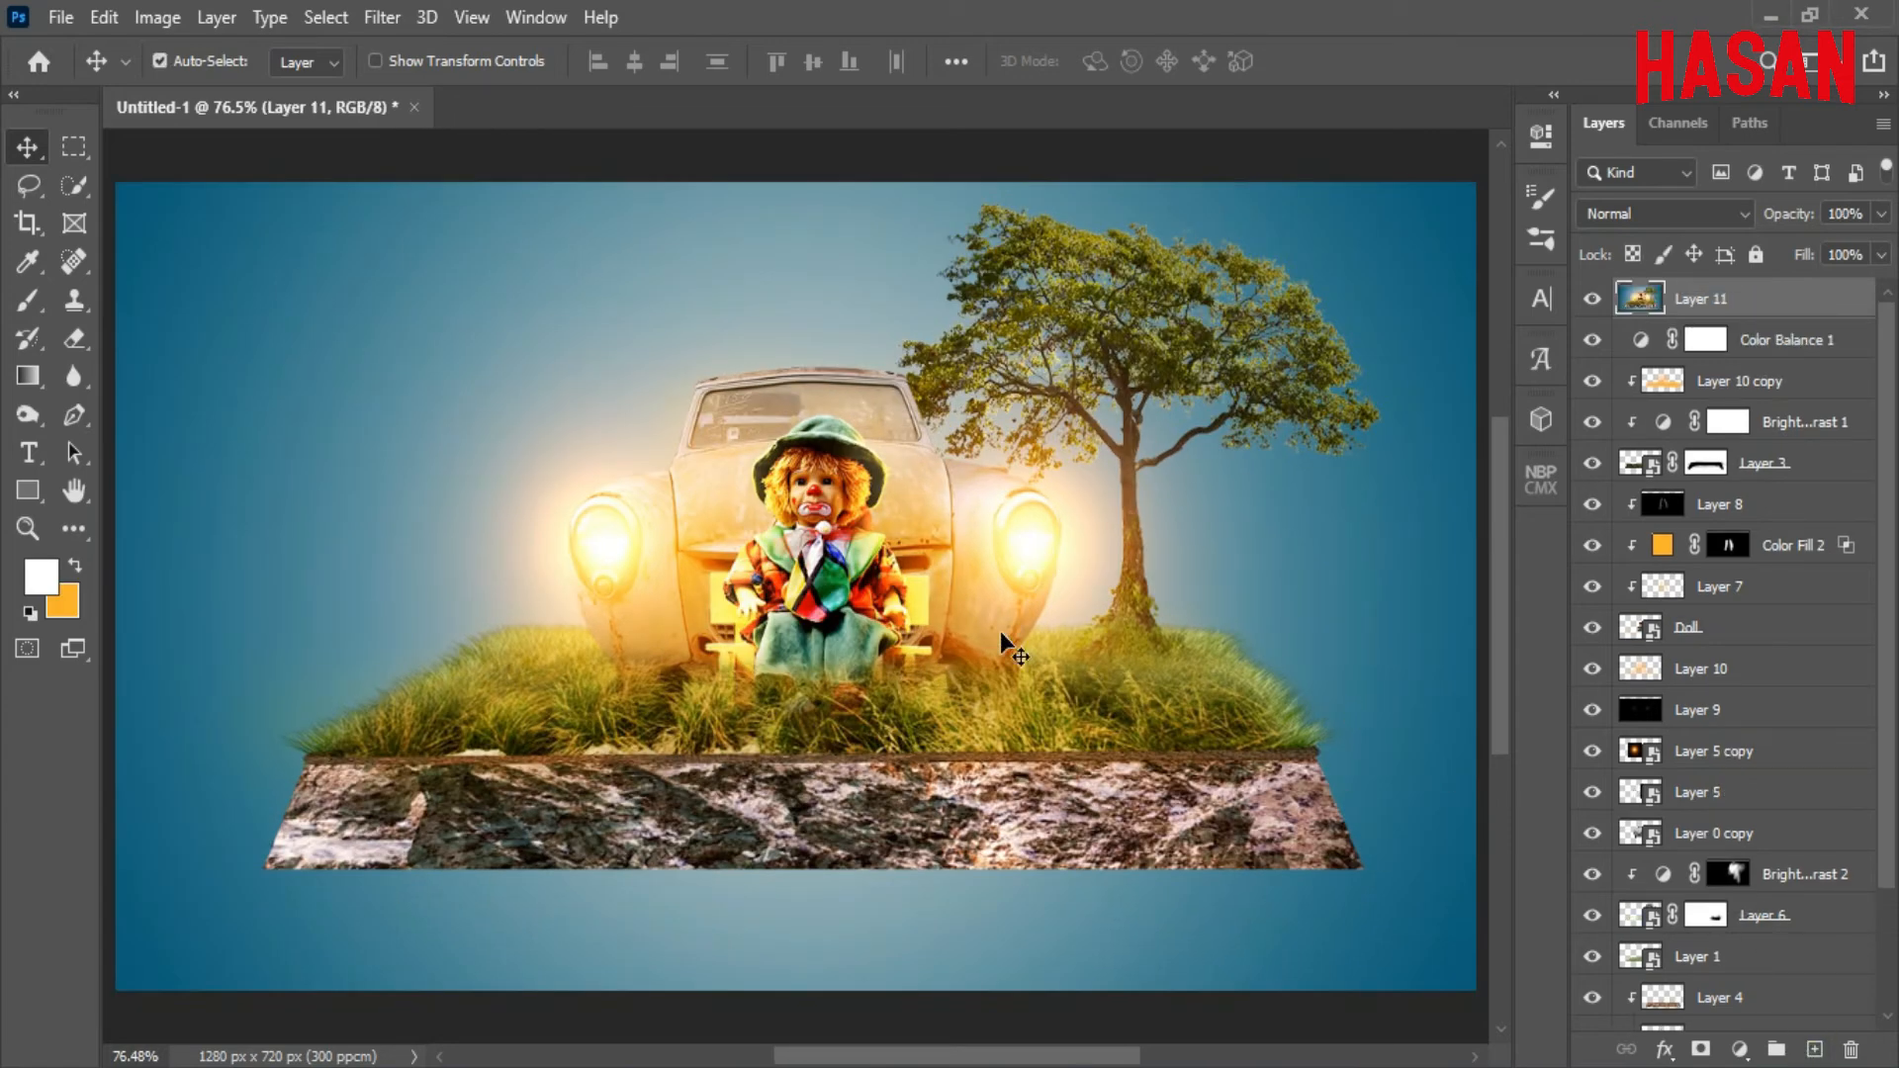
pyautogui.rightClick(1731, 297)
pyautogui.click(1424, 411)
# Open the Camera Raw Filter and set temperature +1, exposure -0.05, contrast -8, highlights -7, shadows -4 and blacks +2, with whites raised.
pyautogui.click(382, 17)
pyautogui.click(482, 187)
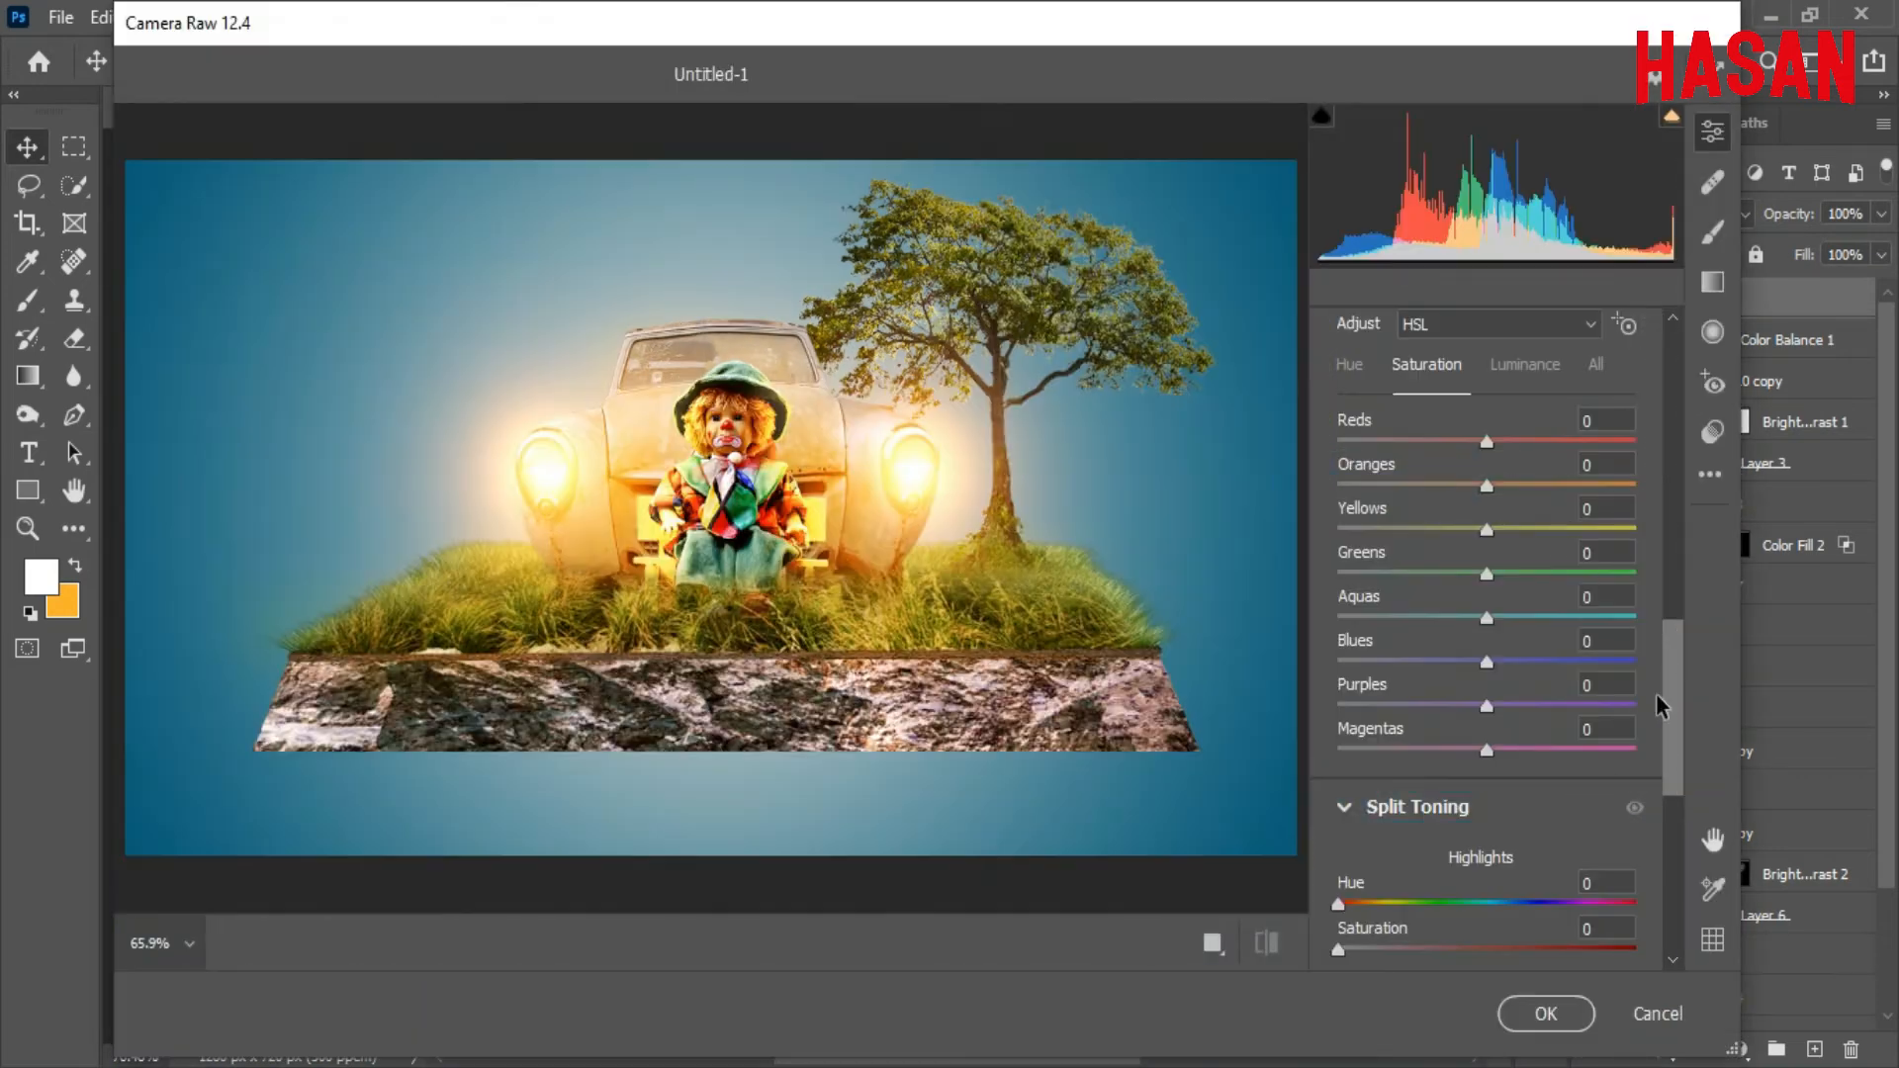
pyautogui.moveTo(1672, 691); pyautogui.dragTo(1549, 391)
pyautogui.moveTo(1674, 400); pyautogui.dragTo(1671, 438)
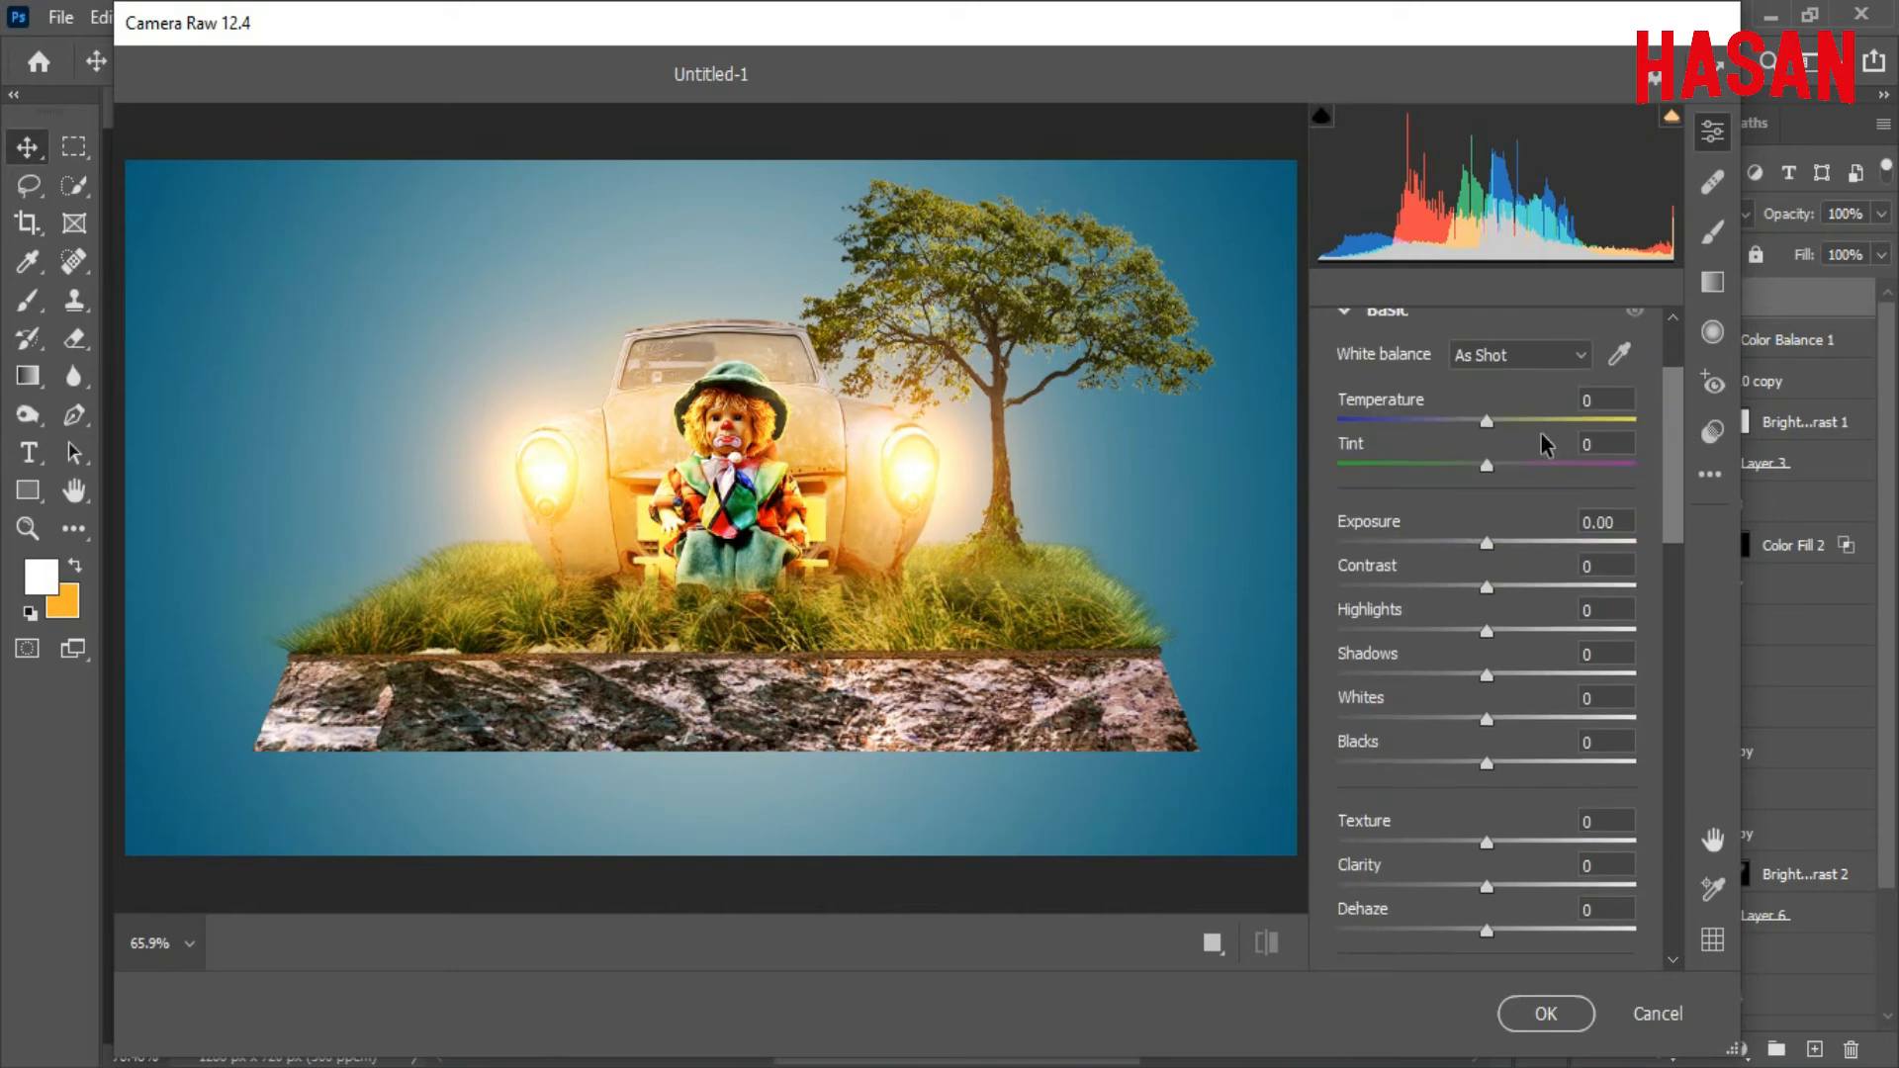
pyautogui.click(1487, 423)
pyautogui.moveTo(1488, 423); pyautogui.dragTo(1489, 425)
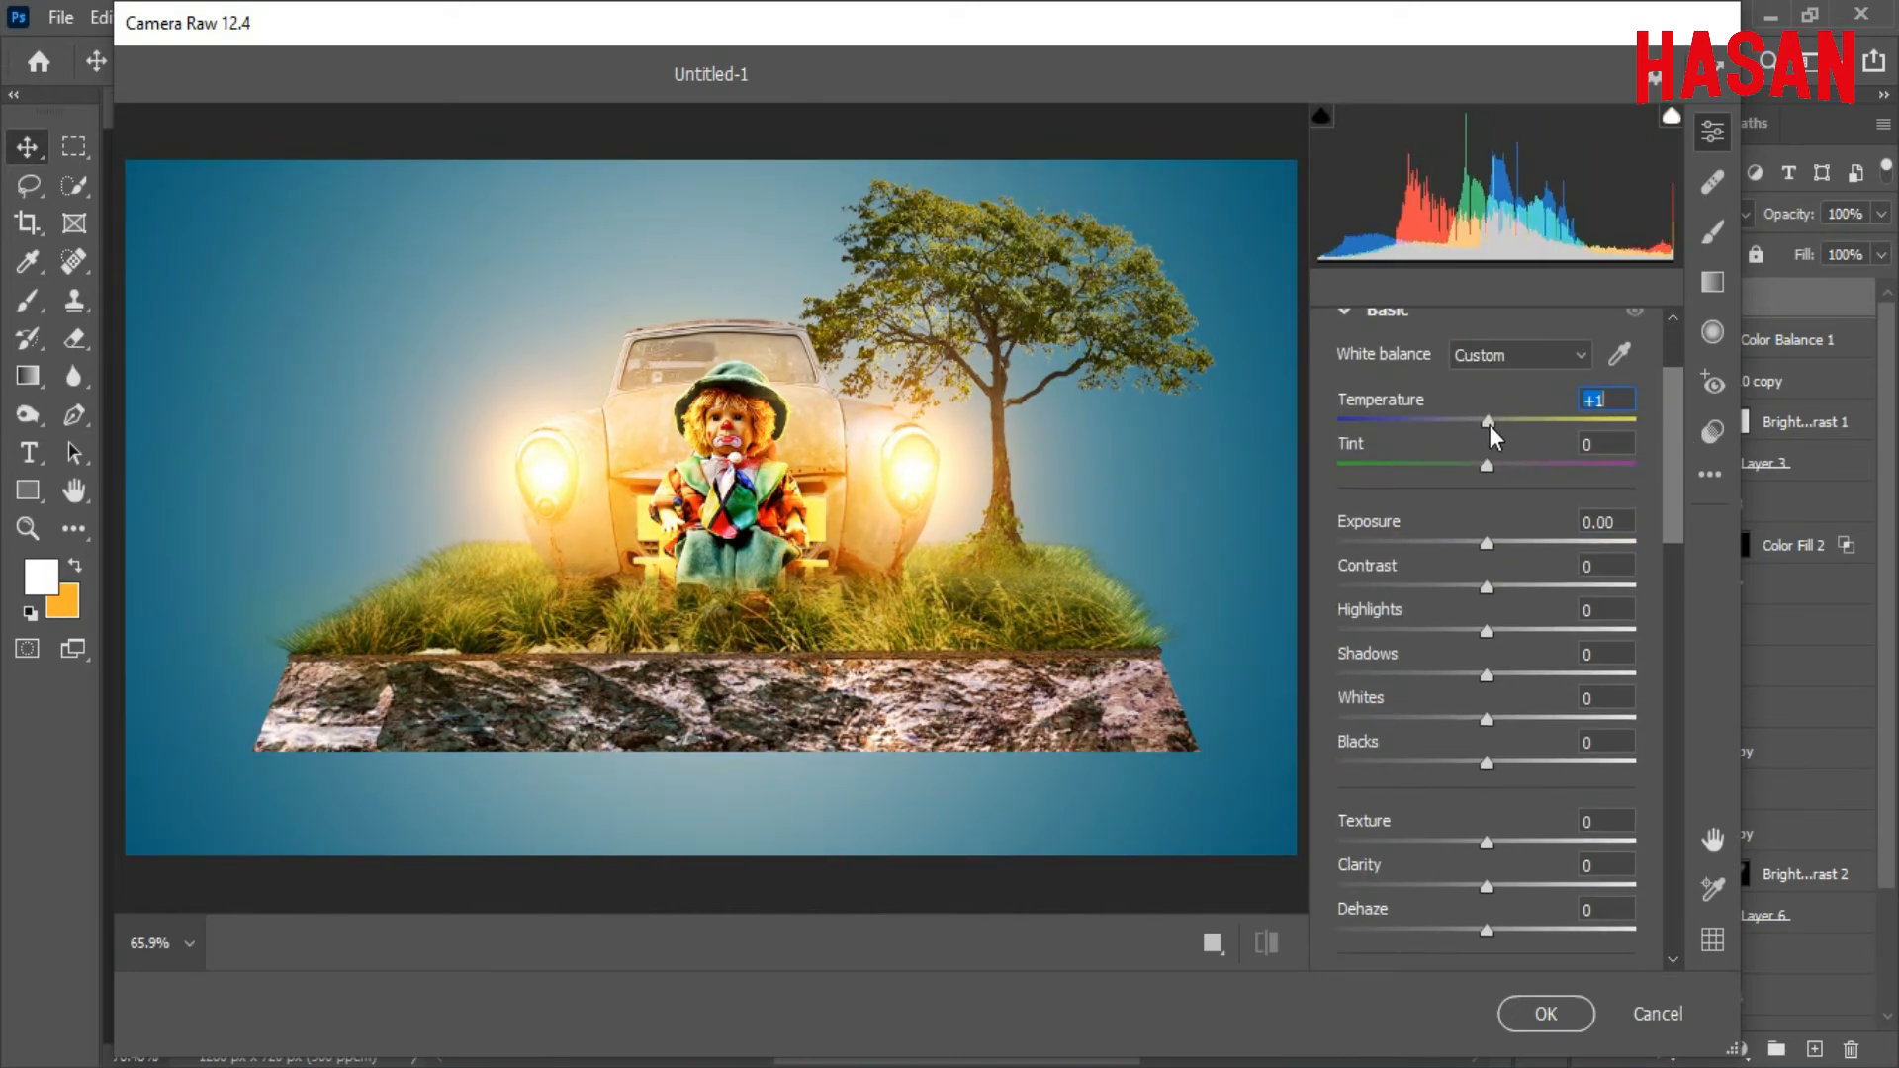
pyautogui.moveTo(1489, 550); pyautogui.dragTo(1541, 689)
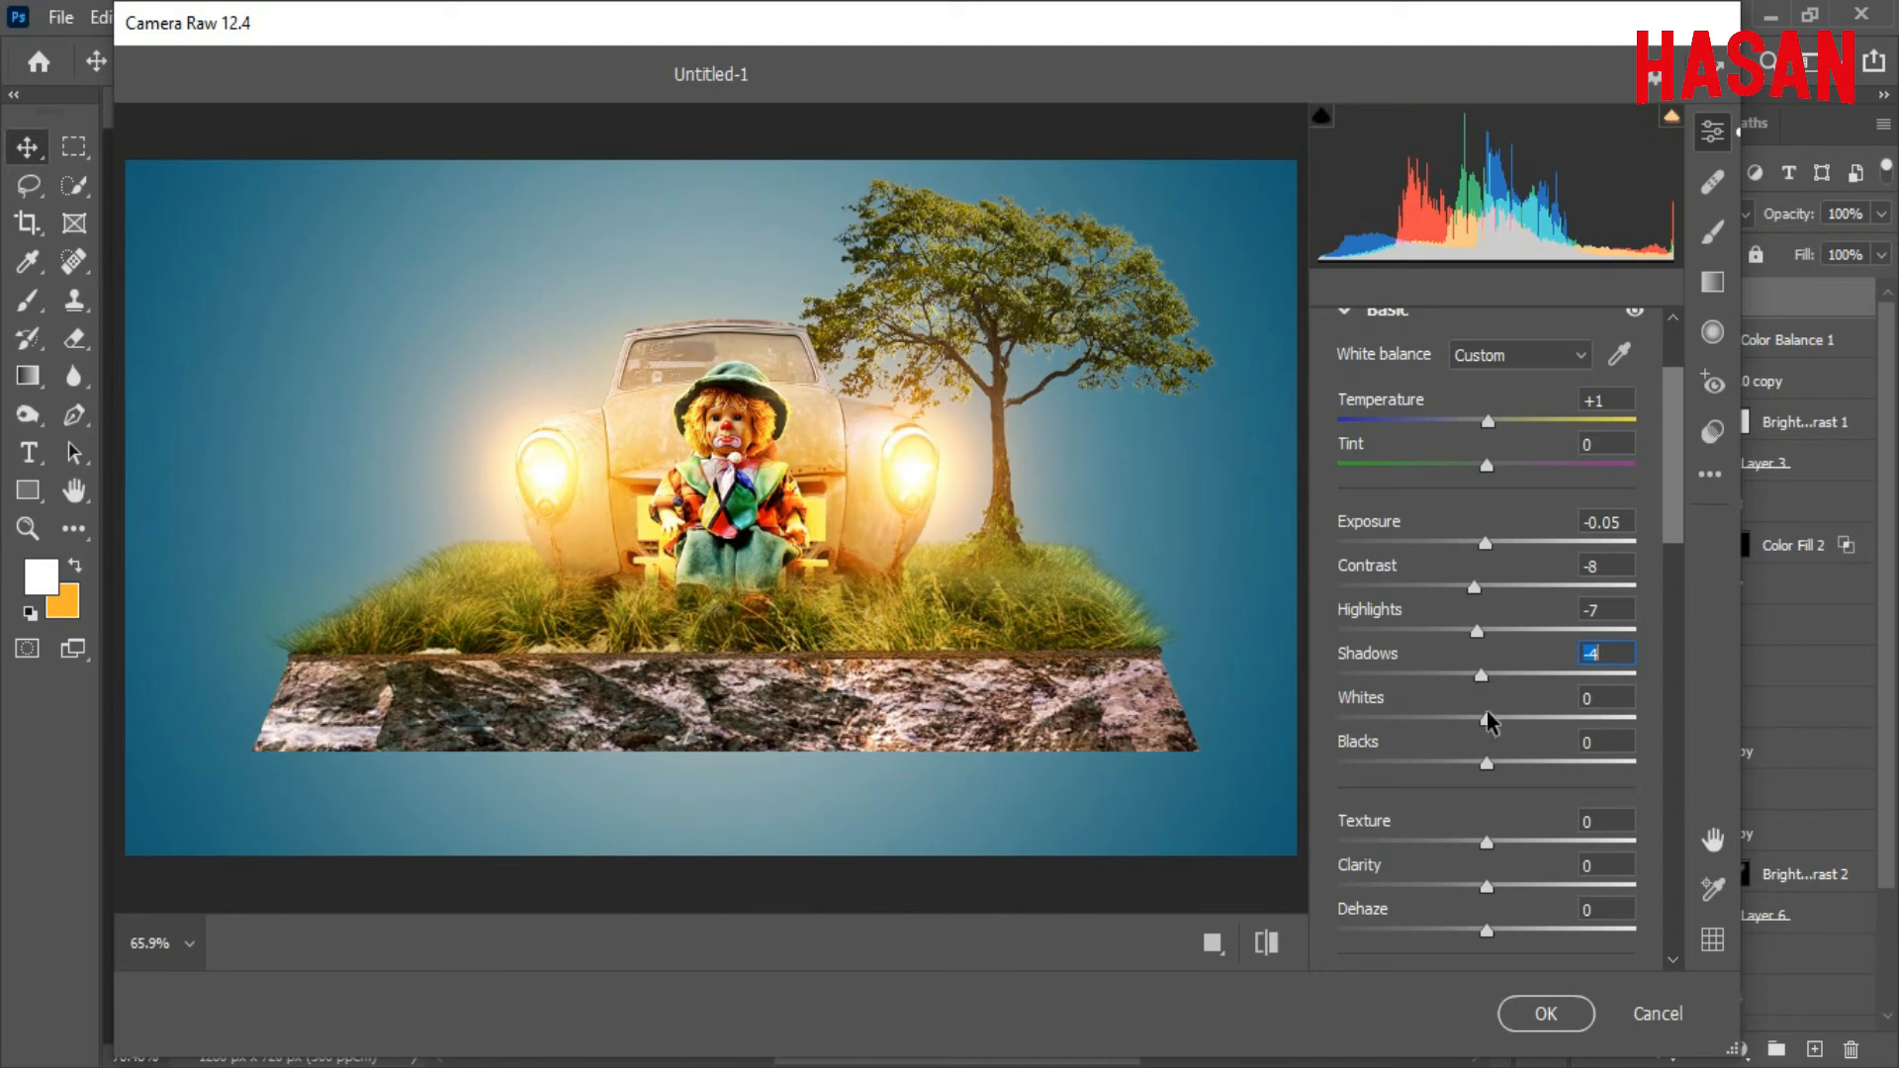
pyautogui.moveTo(1487, 718); pyautogui.dragTo(1491, 763)
# Set texture and clarity to +8, vibrance to -4 and saturation to -1 in the Camera Raw Filter.
pyautogui.scroll(-5, 1661, 574)
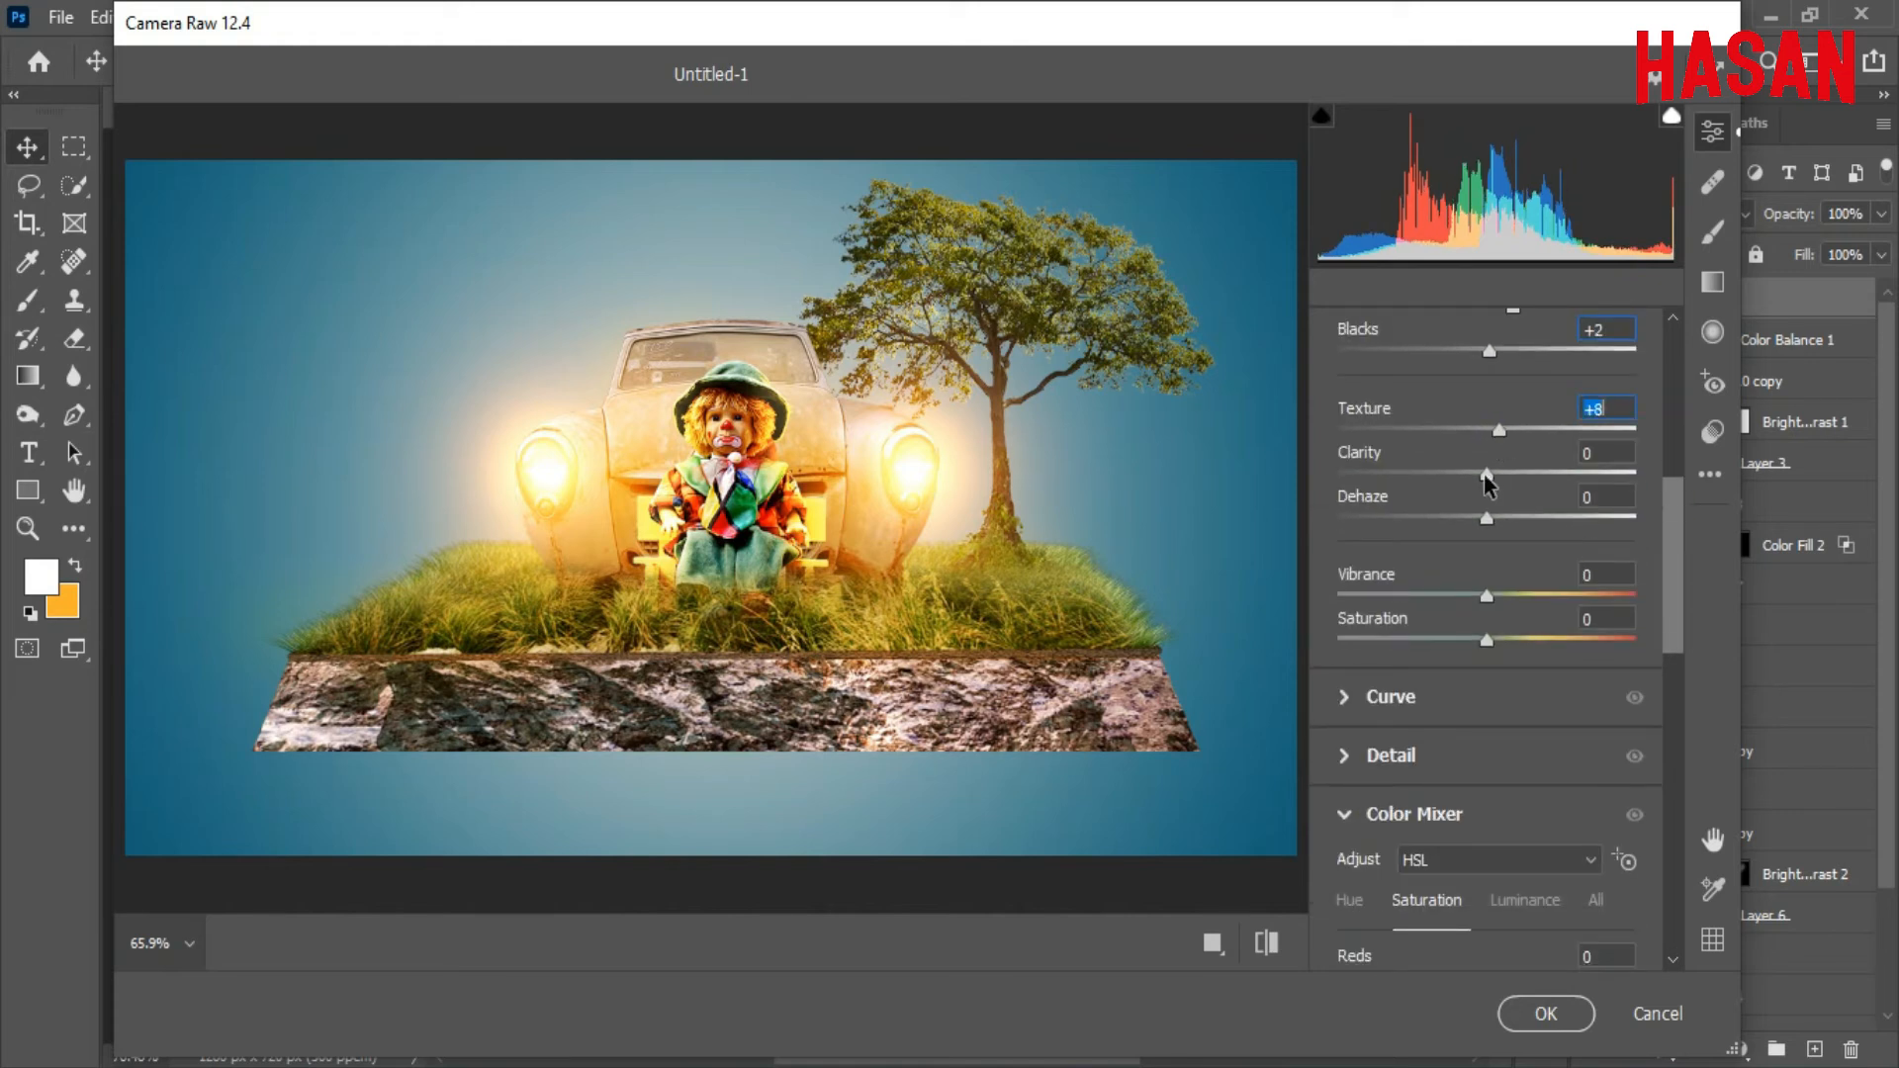
pyautogui.moveTo(1484, 473); pyautogui.dragTo(1498, 473)
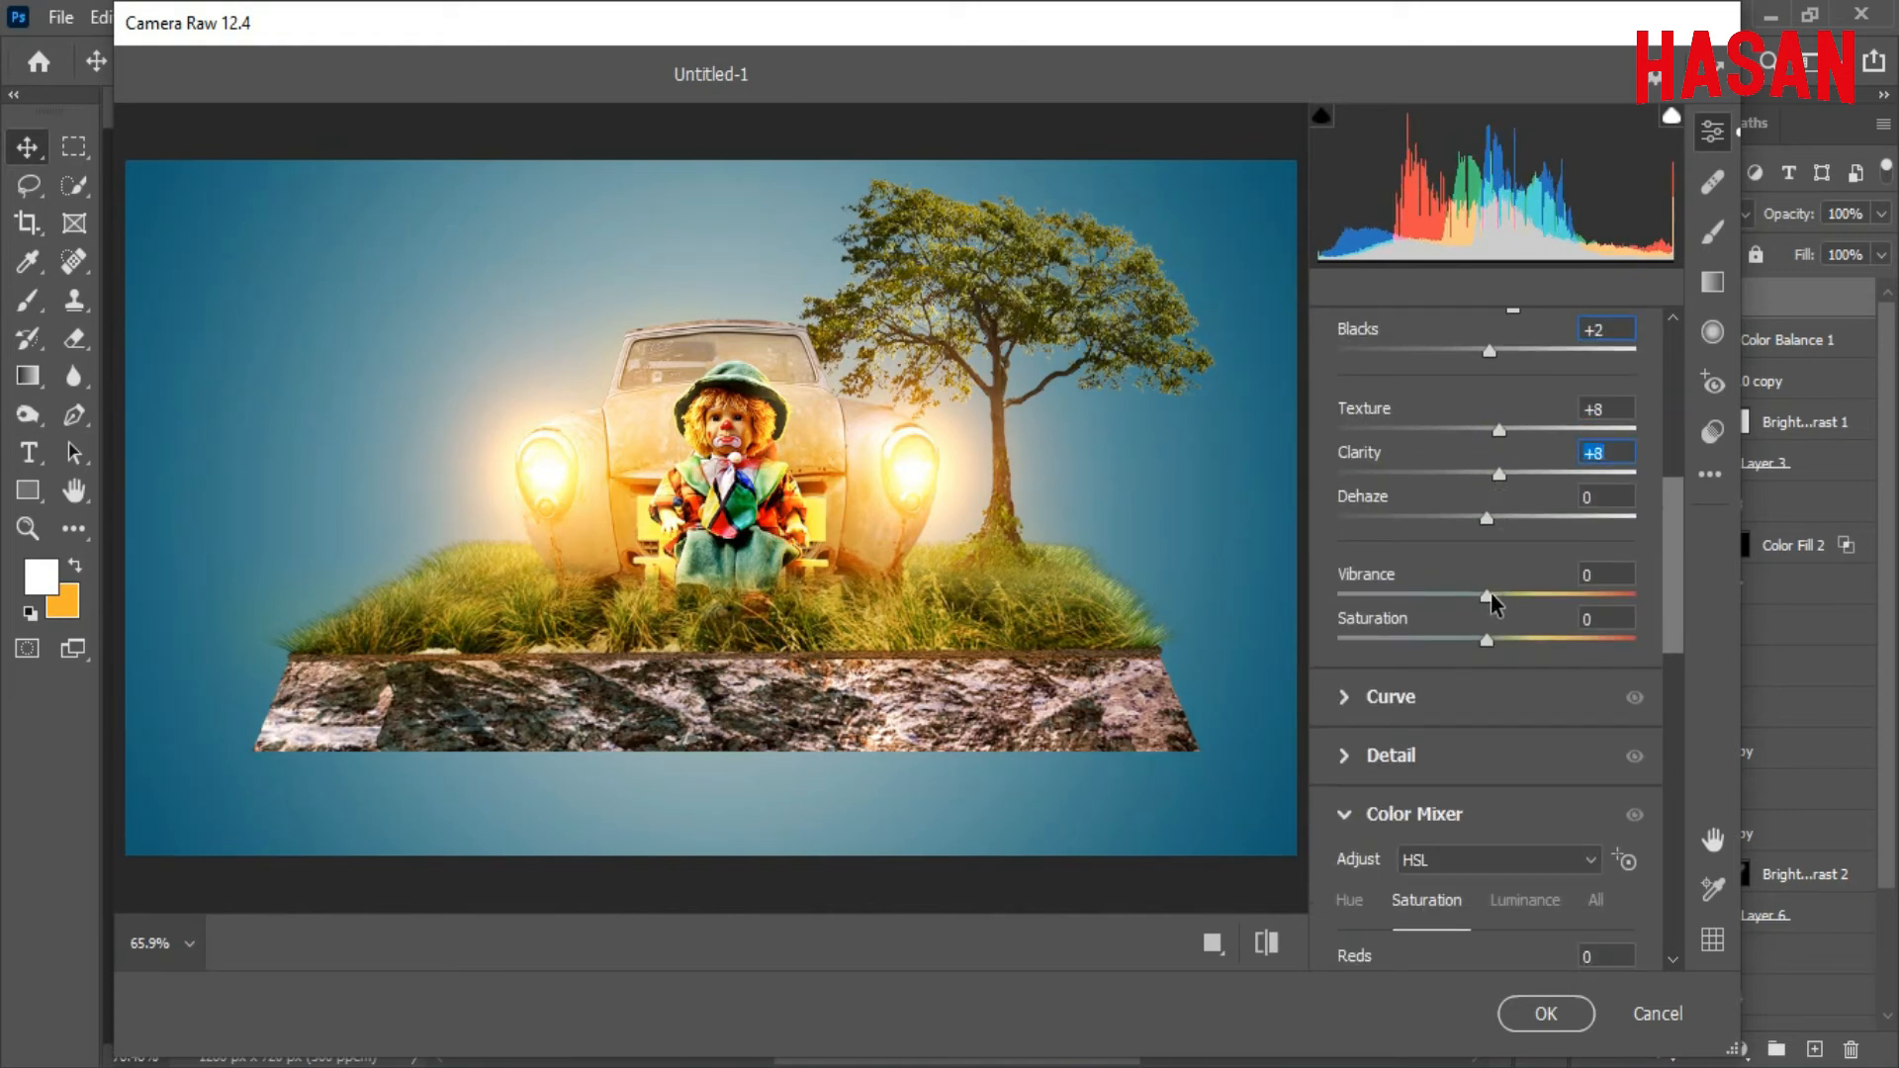
pyautogui.moveTo(1491, 591); pyautogui.dragTo(1485, 637)
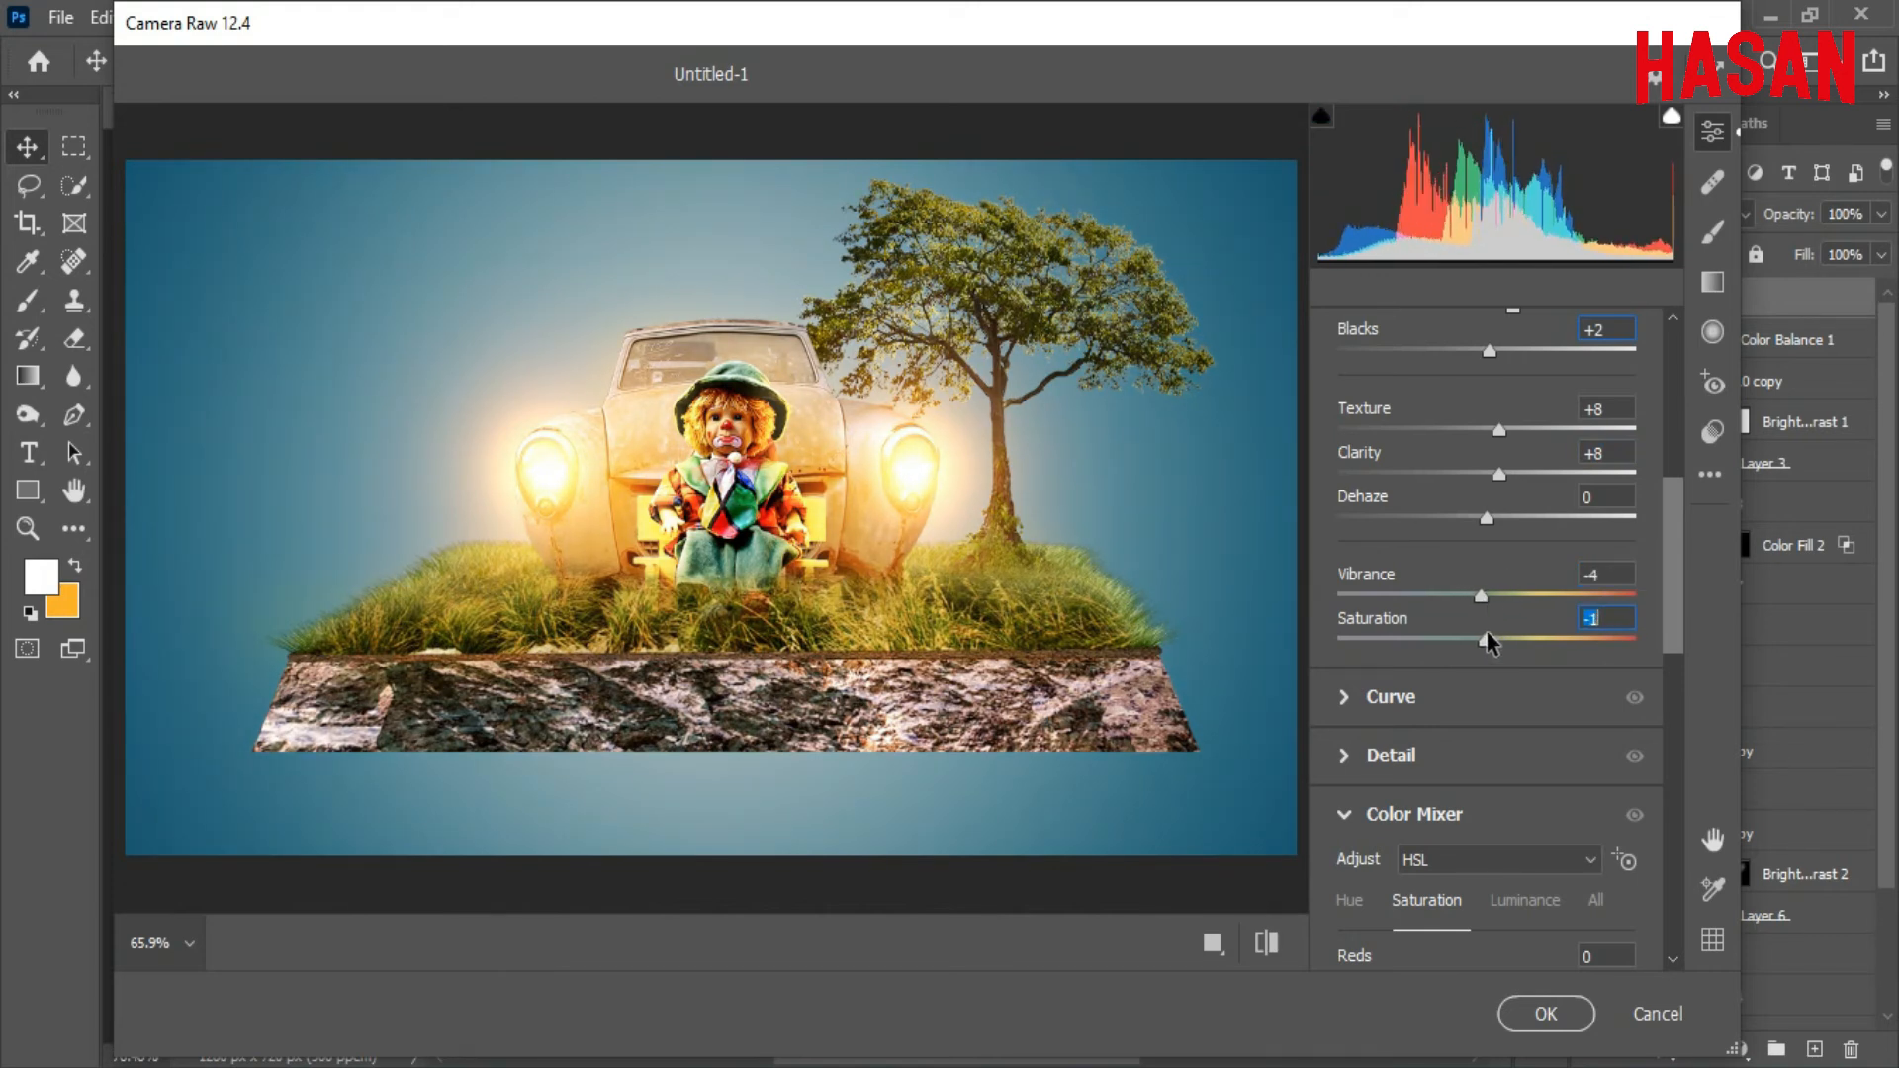
pyautogui.moveTo(1675, 548); pyautogui.dragTo(1700, 611)
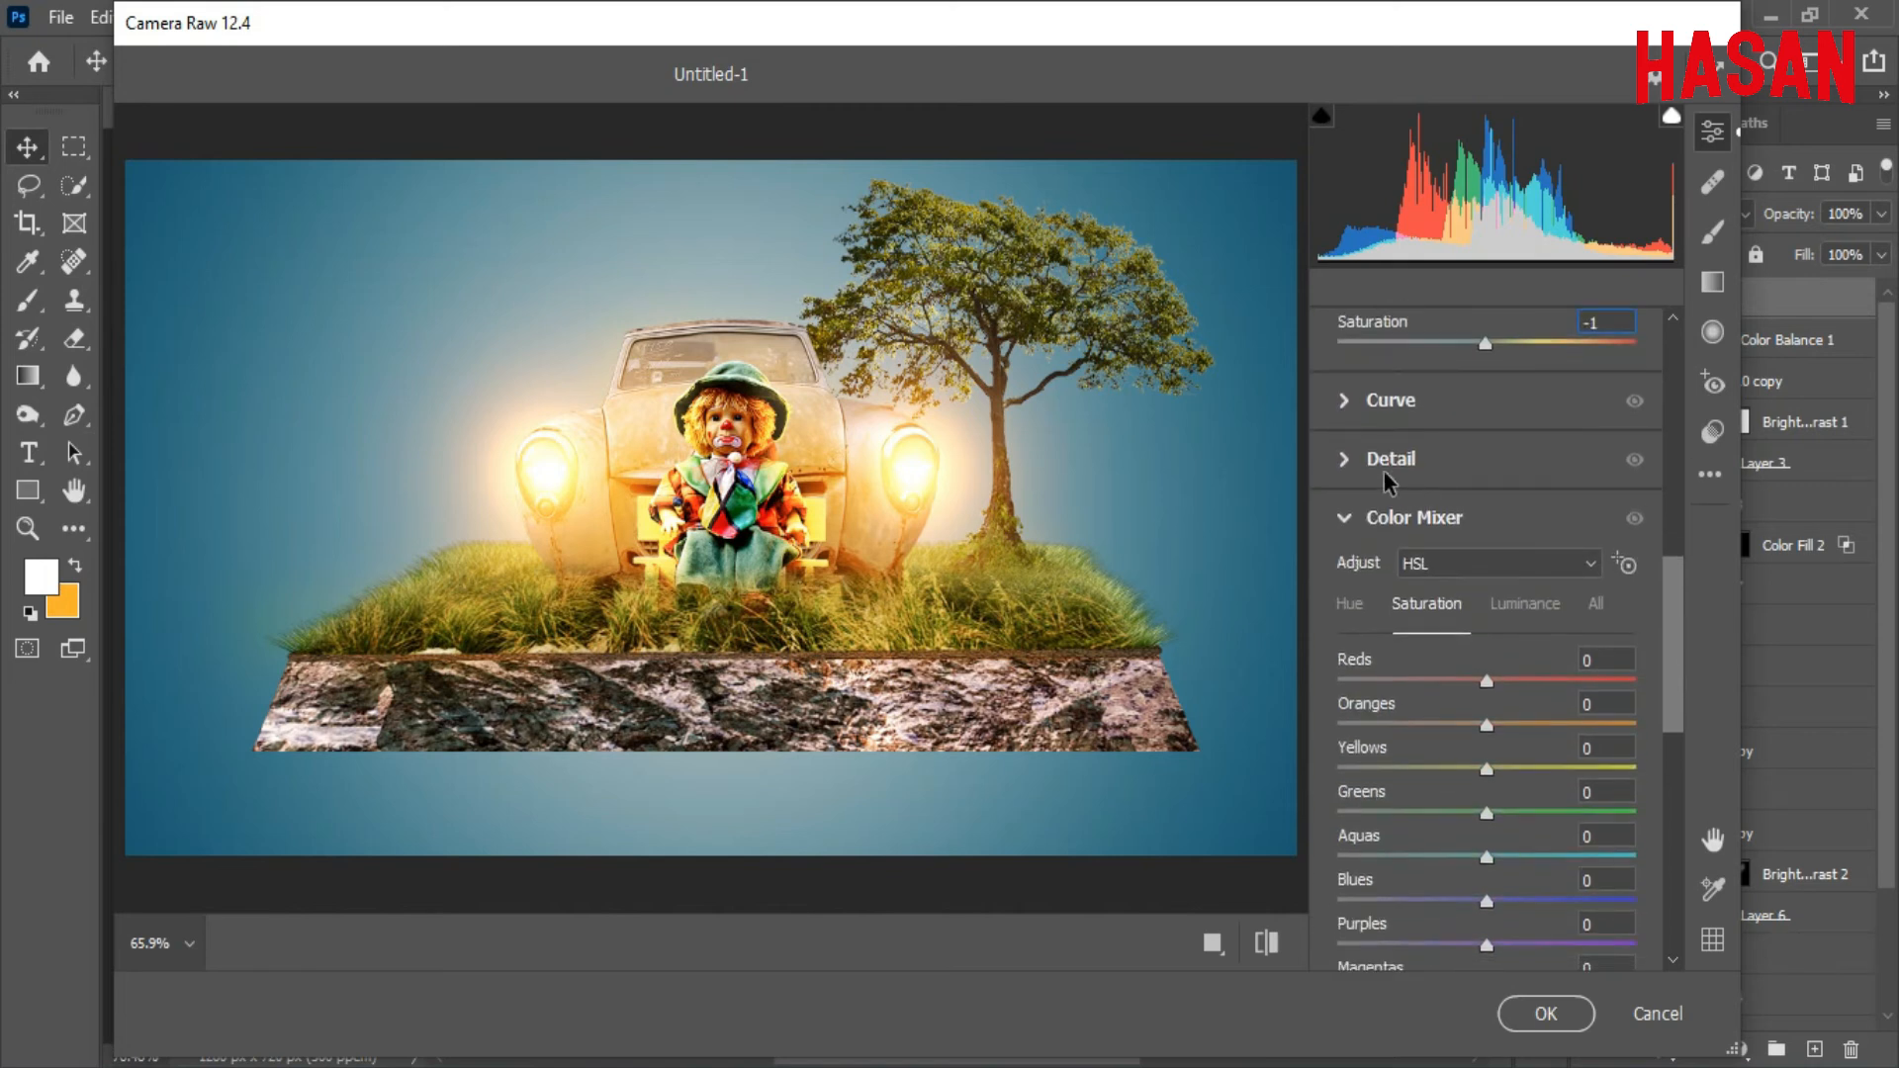
# Add slight sharpening and a little color noise reduction in the Camera Raw detail settings.
pyautogui.click(1365, 460)
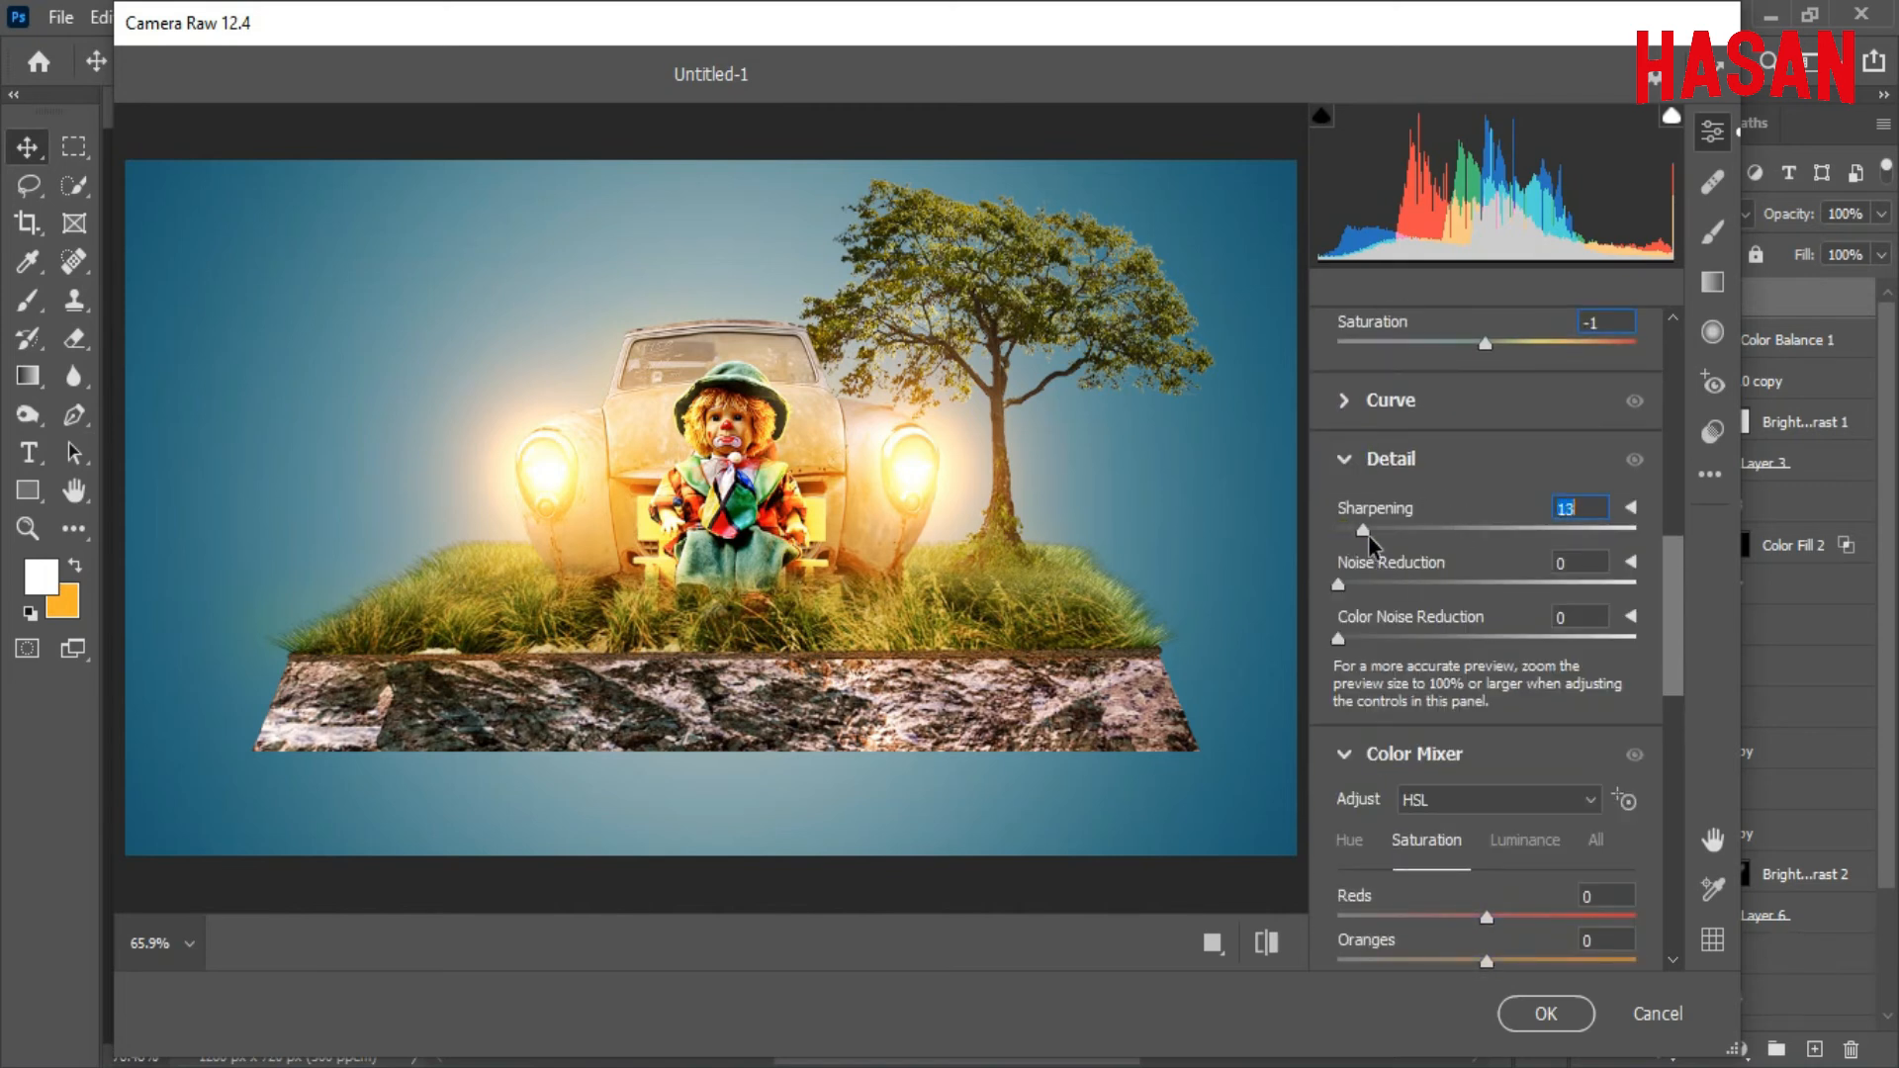
pyautogui.moveTo(1367, 534)
pyautogui.mouseDown()
pyautogui.moveTo(1412, 538)
pyautogui.moveTo(1360, 526)
pyautogui.mouseUp()
pyautogui.moveTo(1339, 639); pyautogui.dragTo(1364, 642)
pyautogui.click(1473, 461)
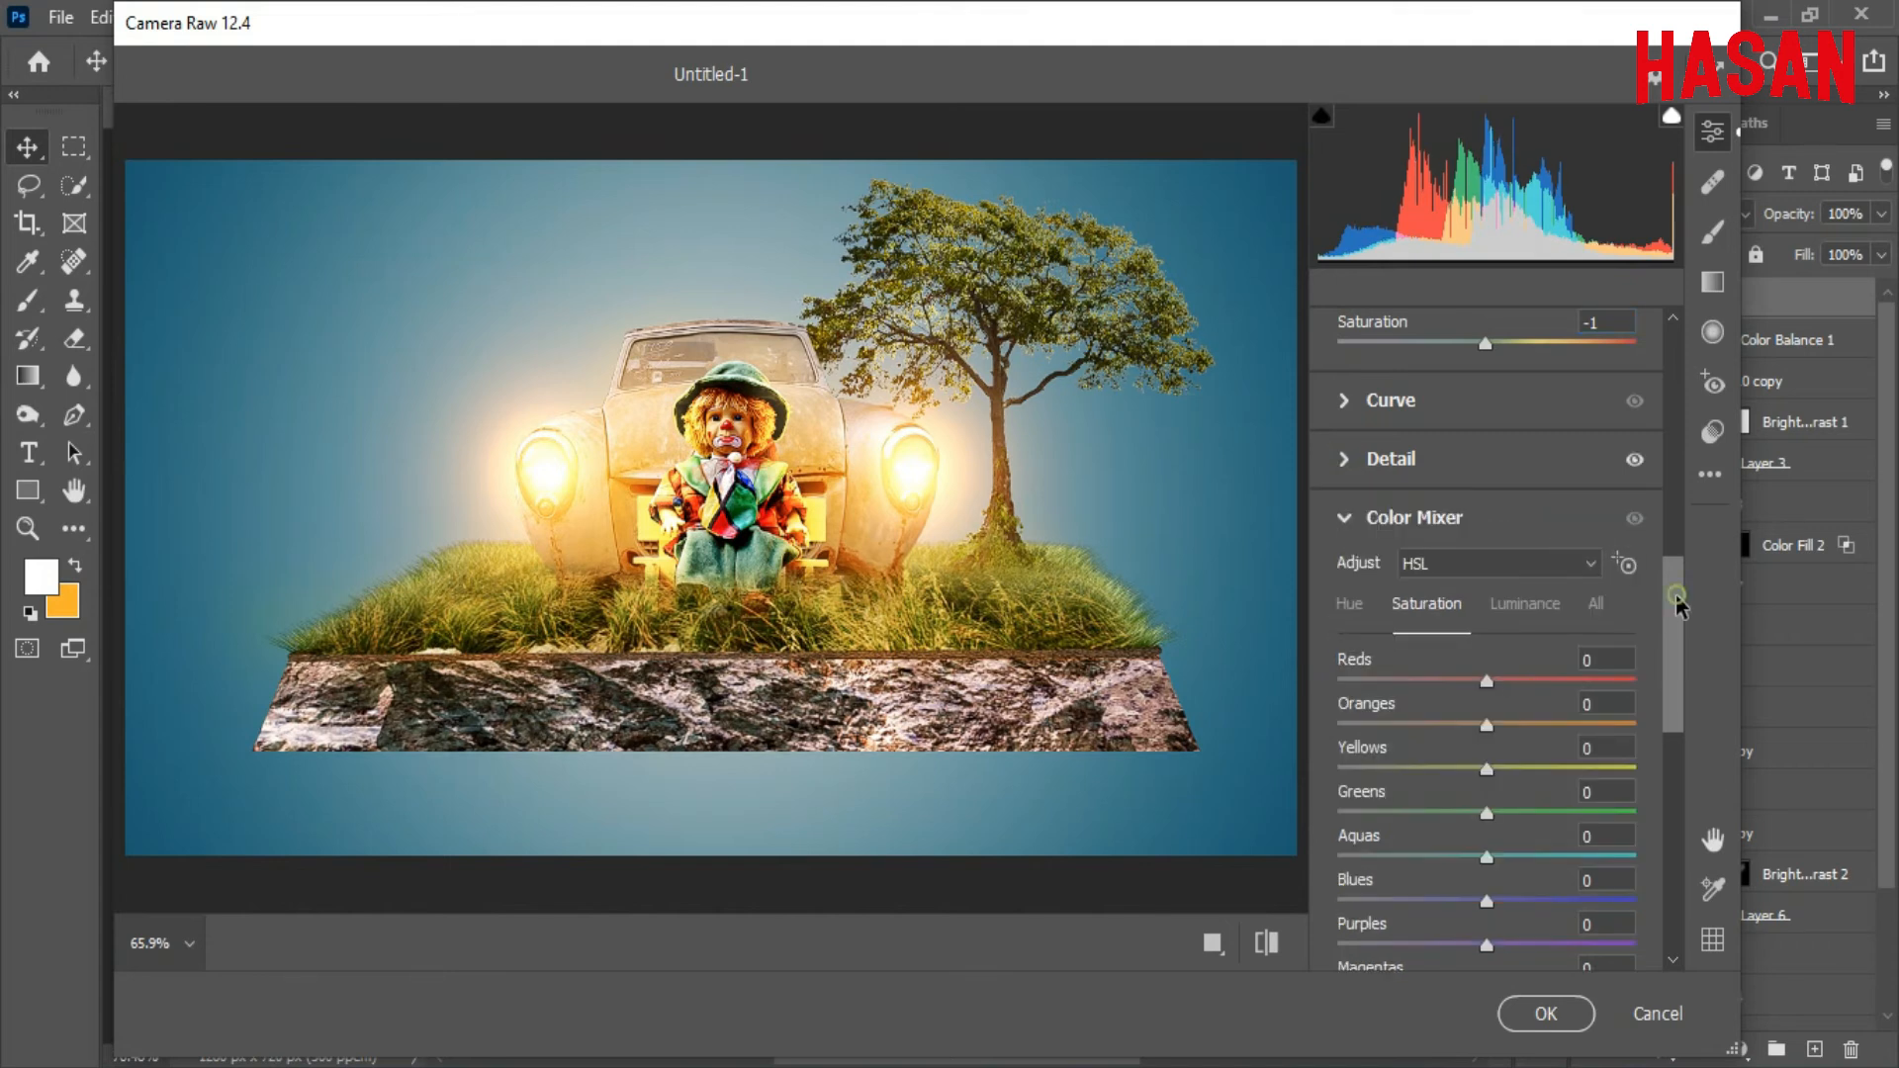
# In the Color Mixer, set reds saturation to +45 and luminance to reds +16, oranges -5, yellows -12 and greens -7.
pyautogui.moveTo(1673, 595); pyautogui.dragTo(1674, 622)
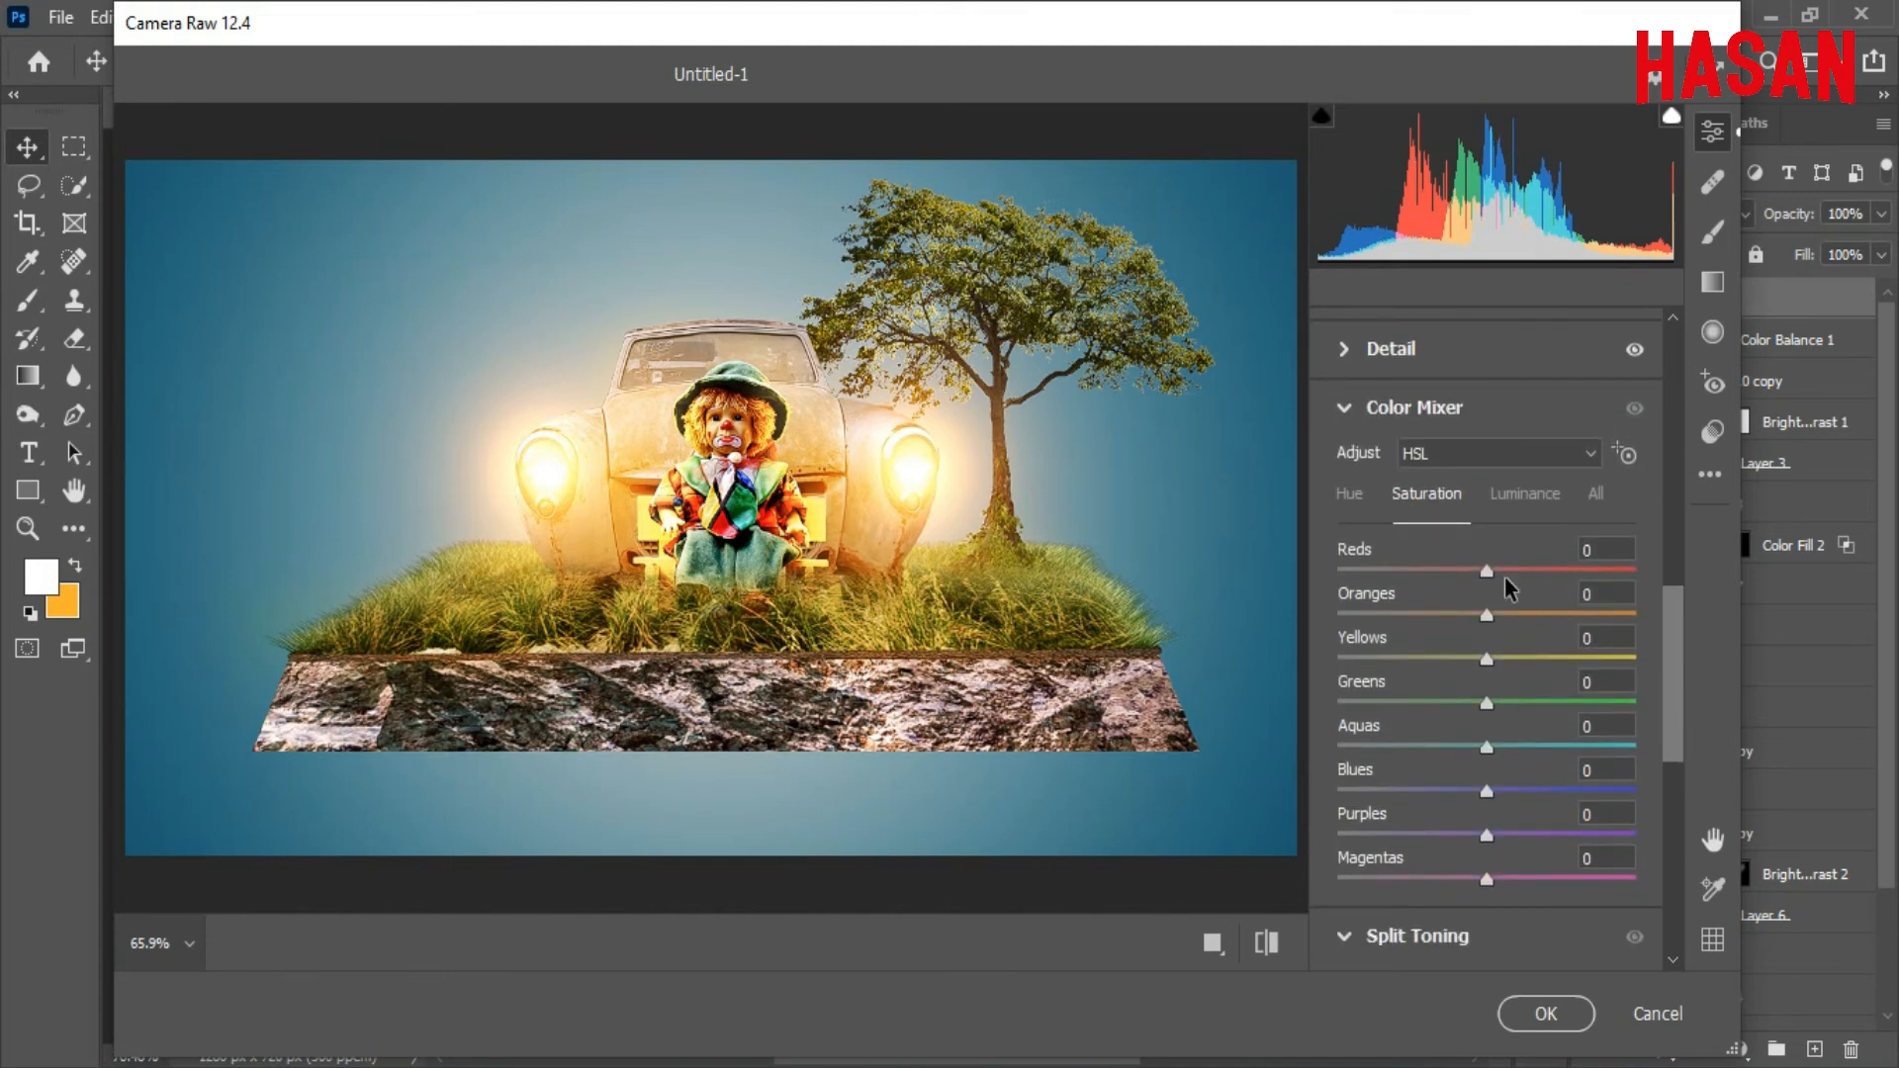
pyautogui.moveTo(1486, 570); pyautogui.dragTo(1481, 722)
pyautogui.click(1527, 494)
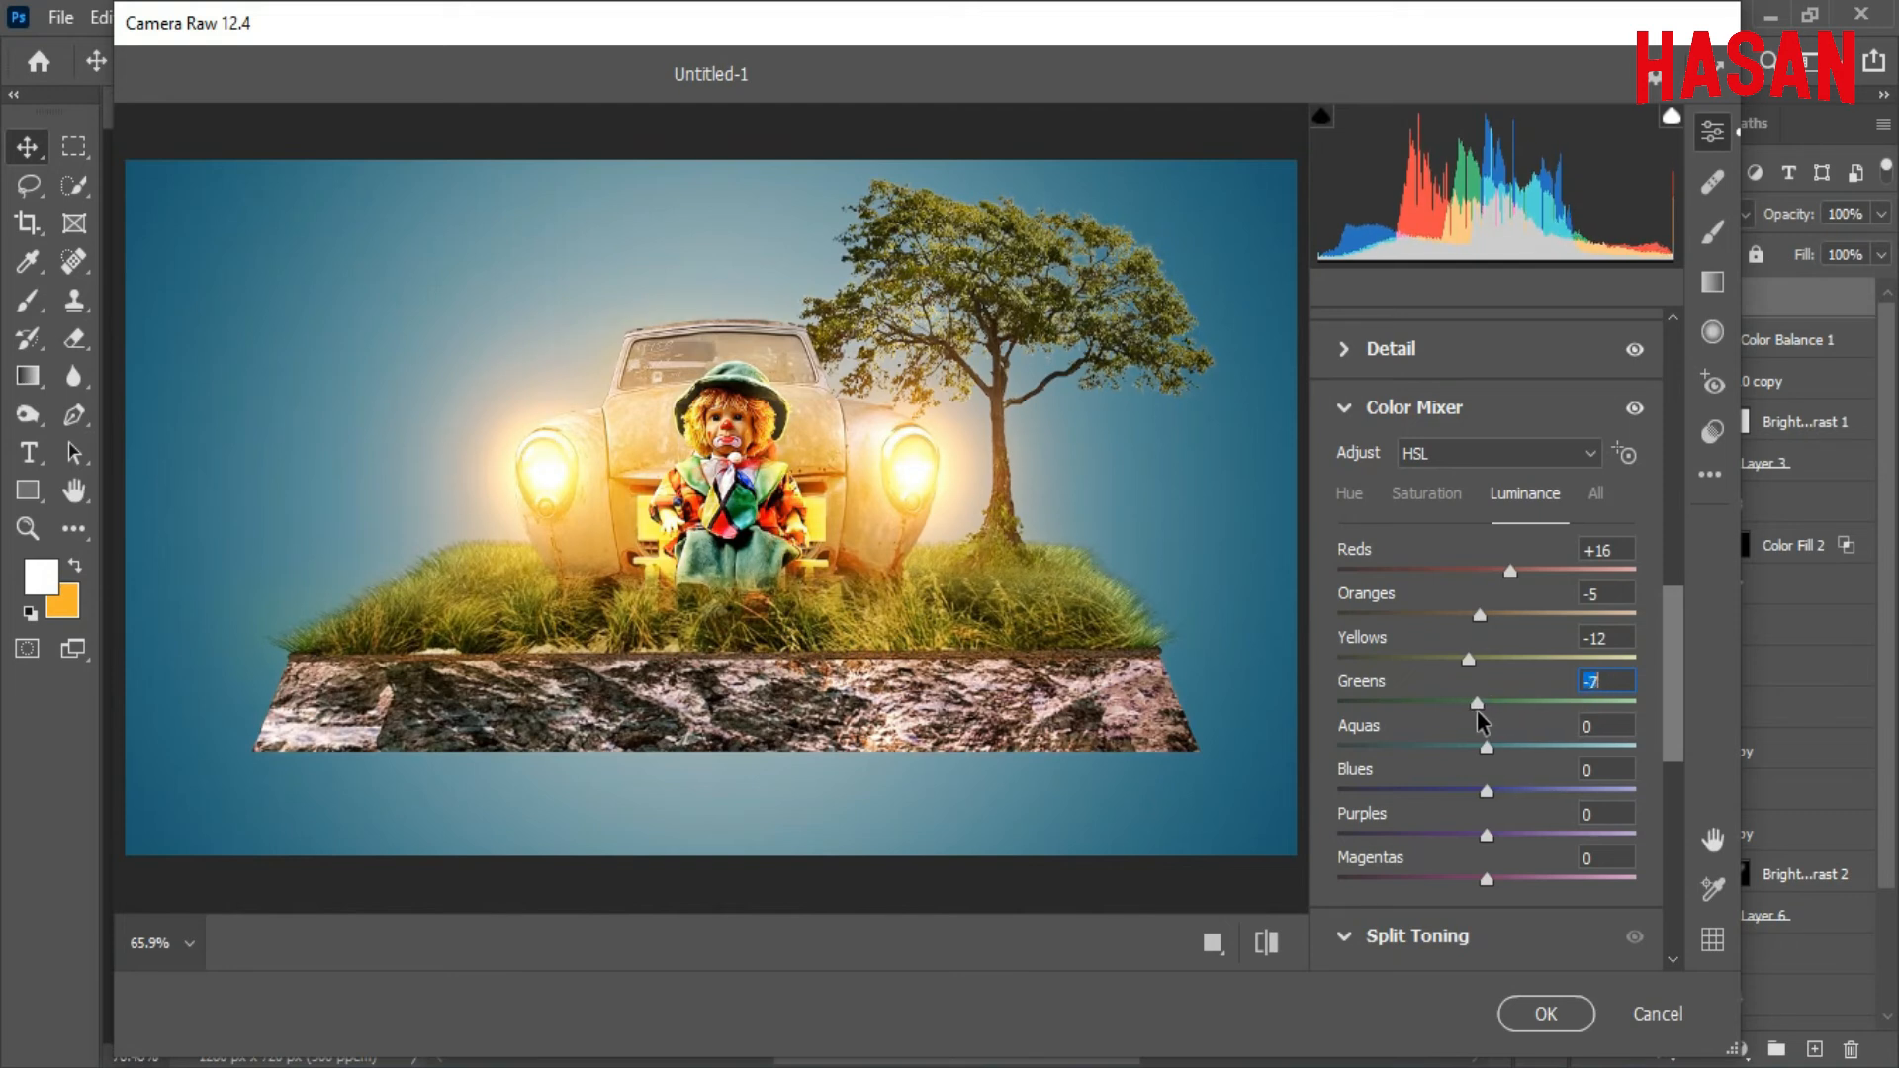
# Set Color Mixer saturation to greens +20, aquas +68 and blues +27, and blues luminance to -20.
pyautogui.click(1426, 493)
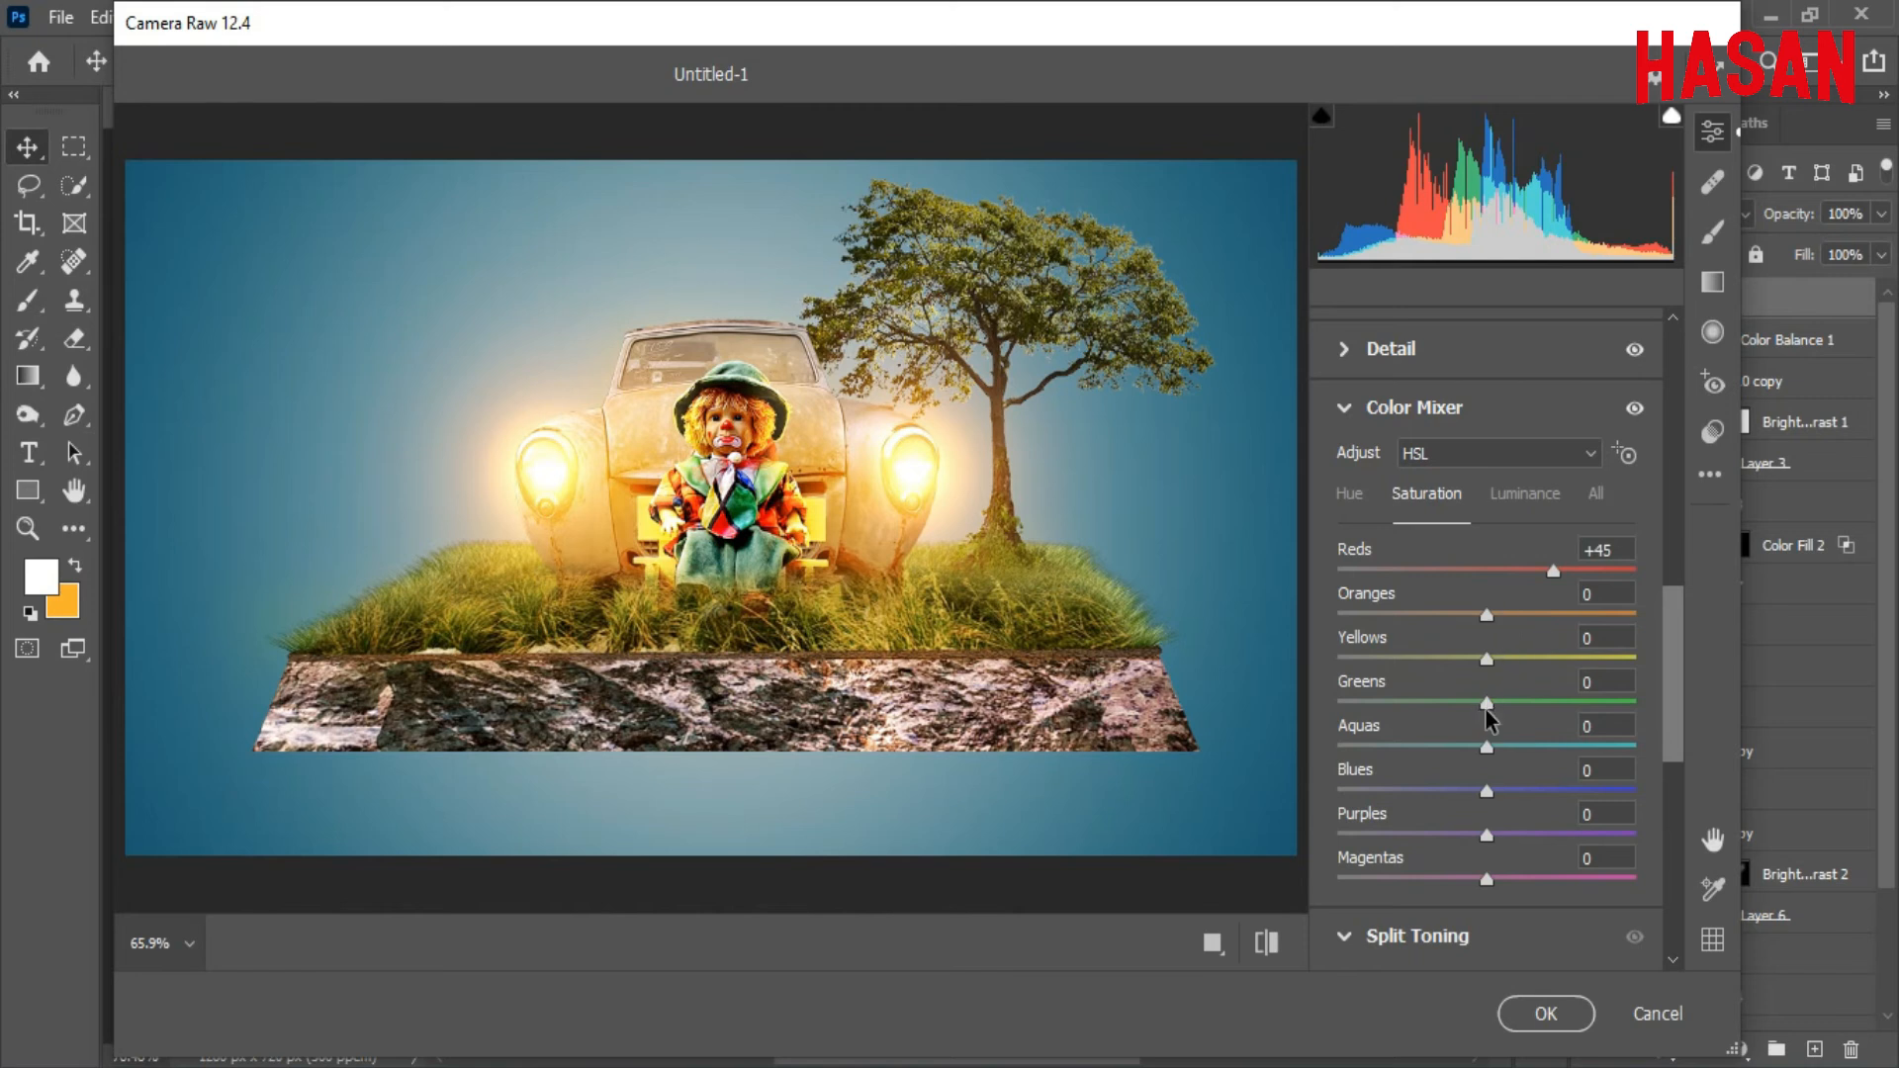
pyautogui.moveTo(1488, 714); pyautogui.dragTo(1464, 767)
pyautogui.click(1524, 492)
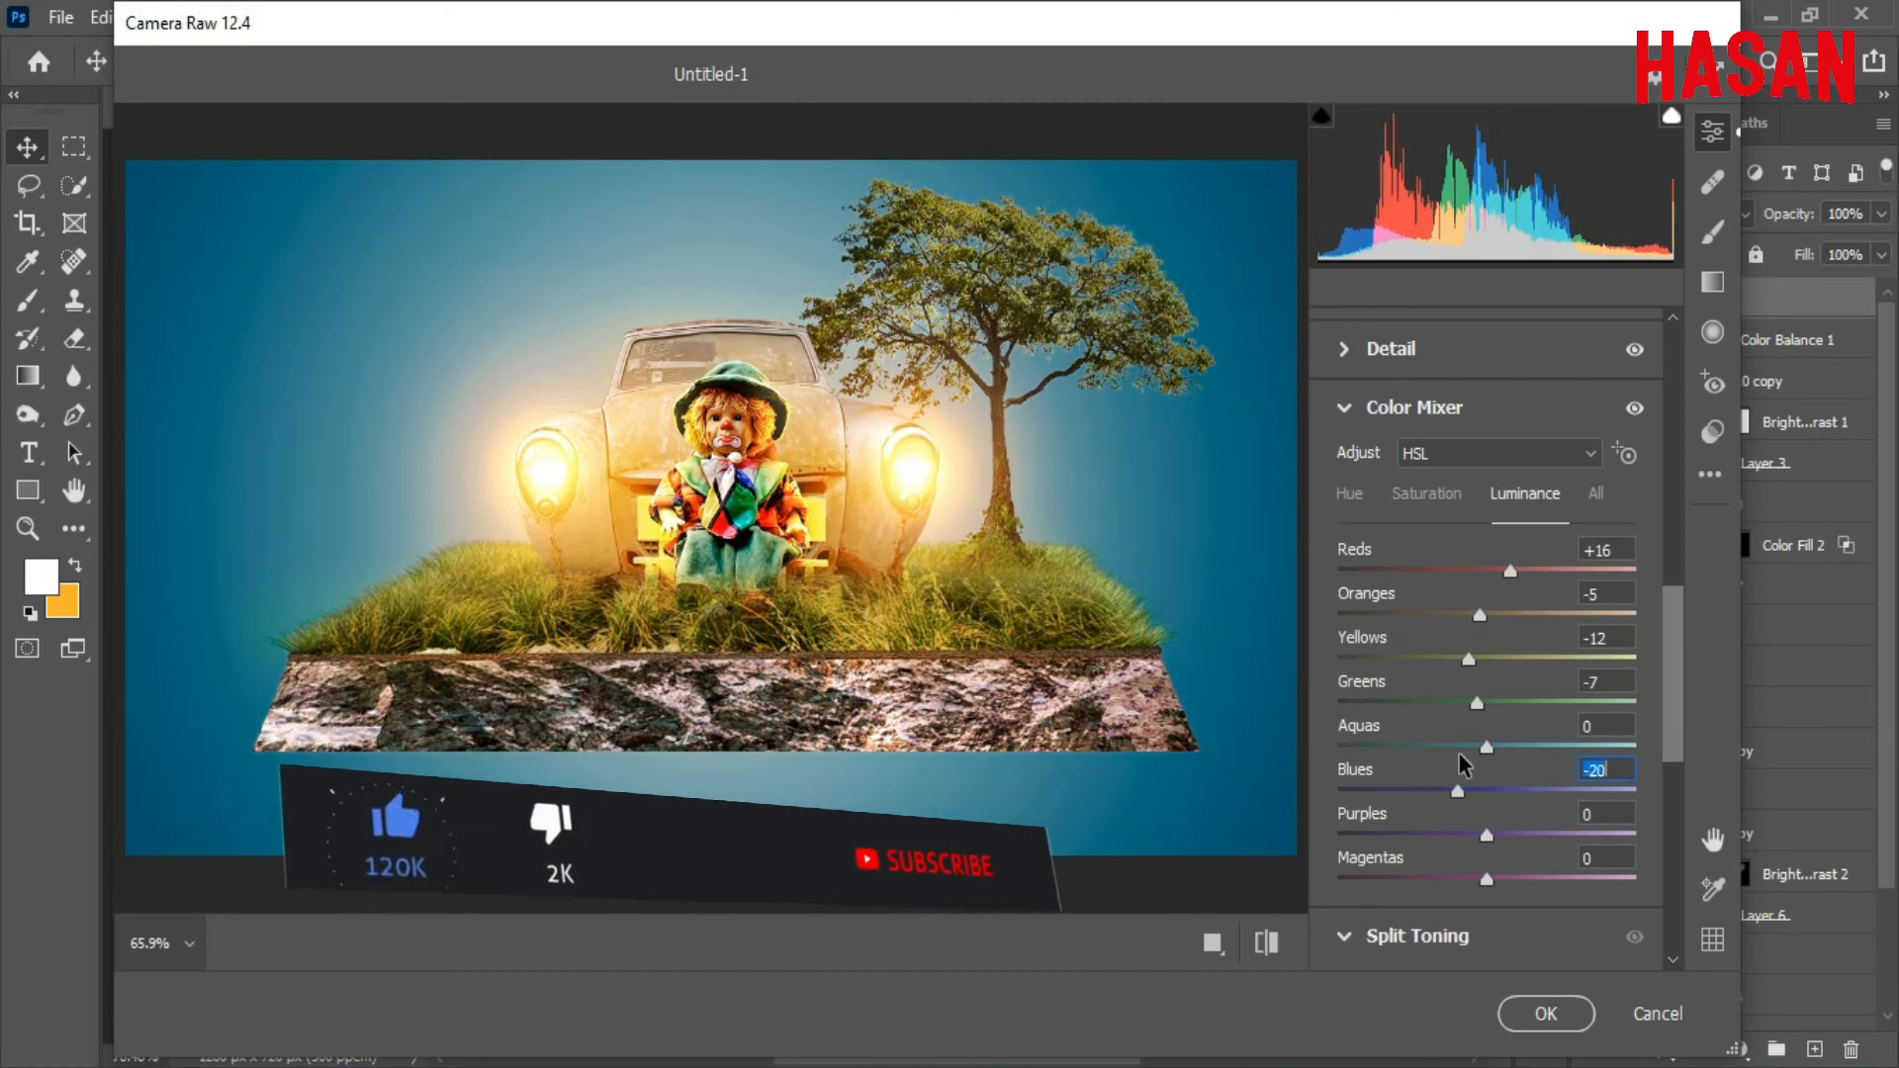
# Set both saturation and luminance of the oranges to -10, and change texture to -2 and clarity to +5.
pyautogui.click(1436, 499)
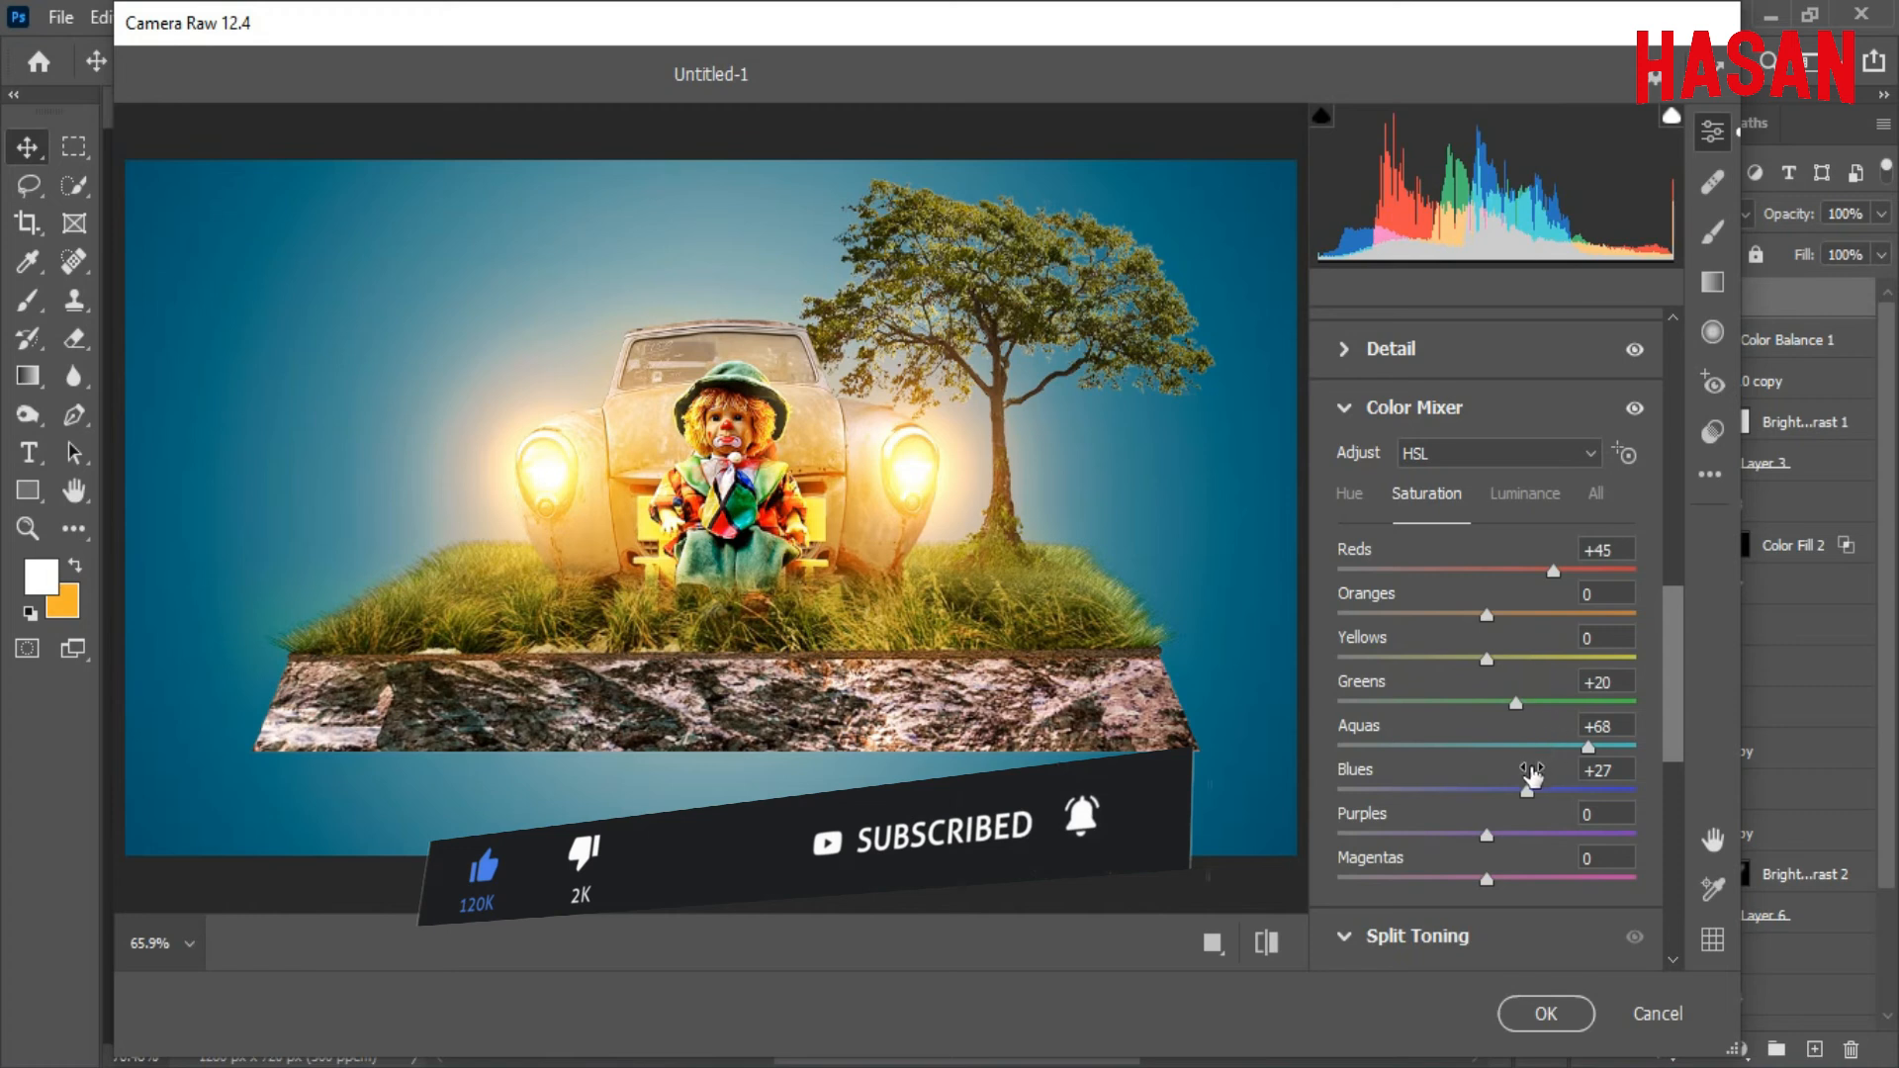
pyautogui.moveTo(1486, 614)
pyautogui.mouseDown()
pyautogui.moveTo(1365, 615)
pyautogui.moveTo(1491, 621)
pyautogui.moveTo(1475, 620)
pyautogui.mouseUp()
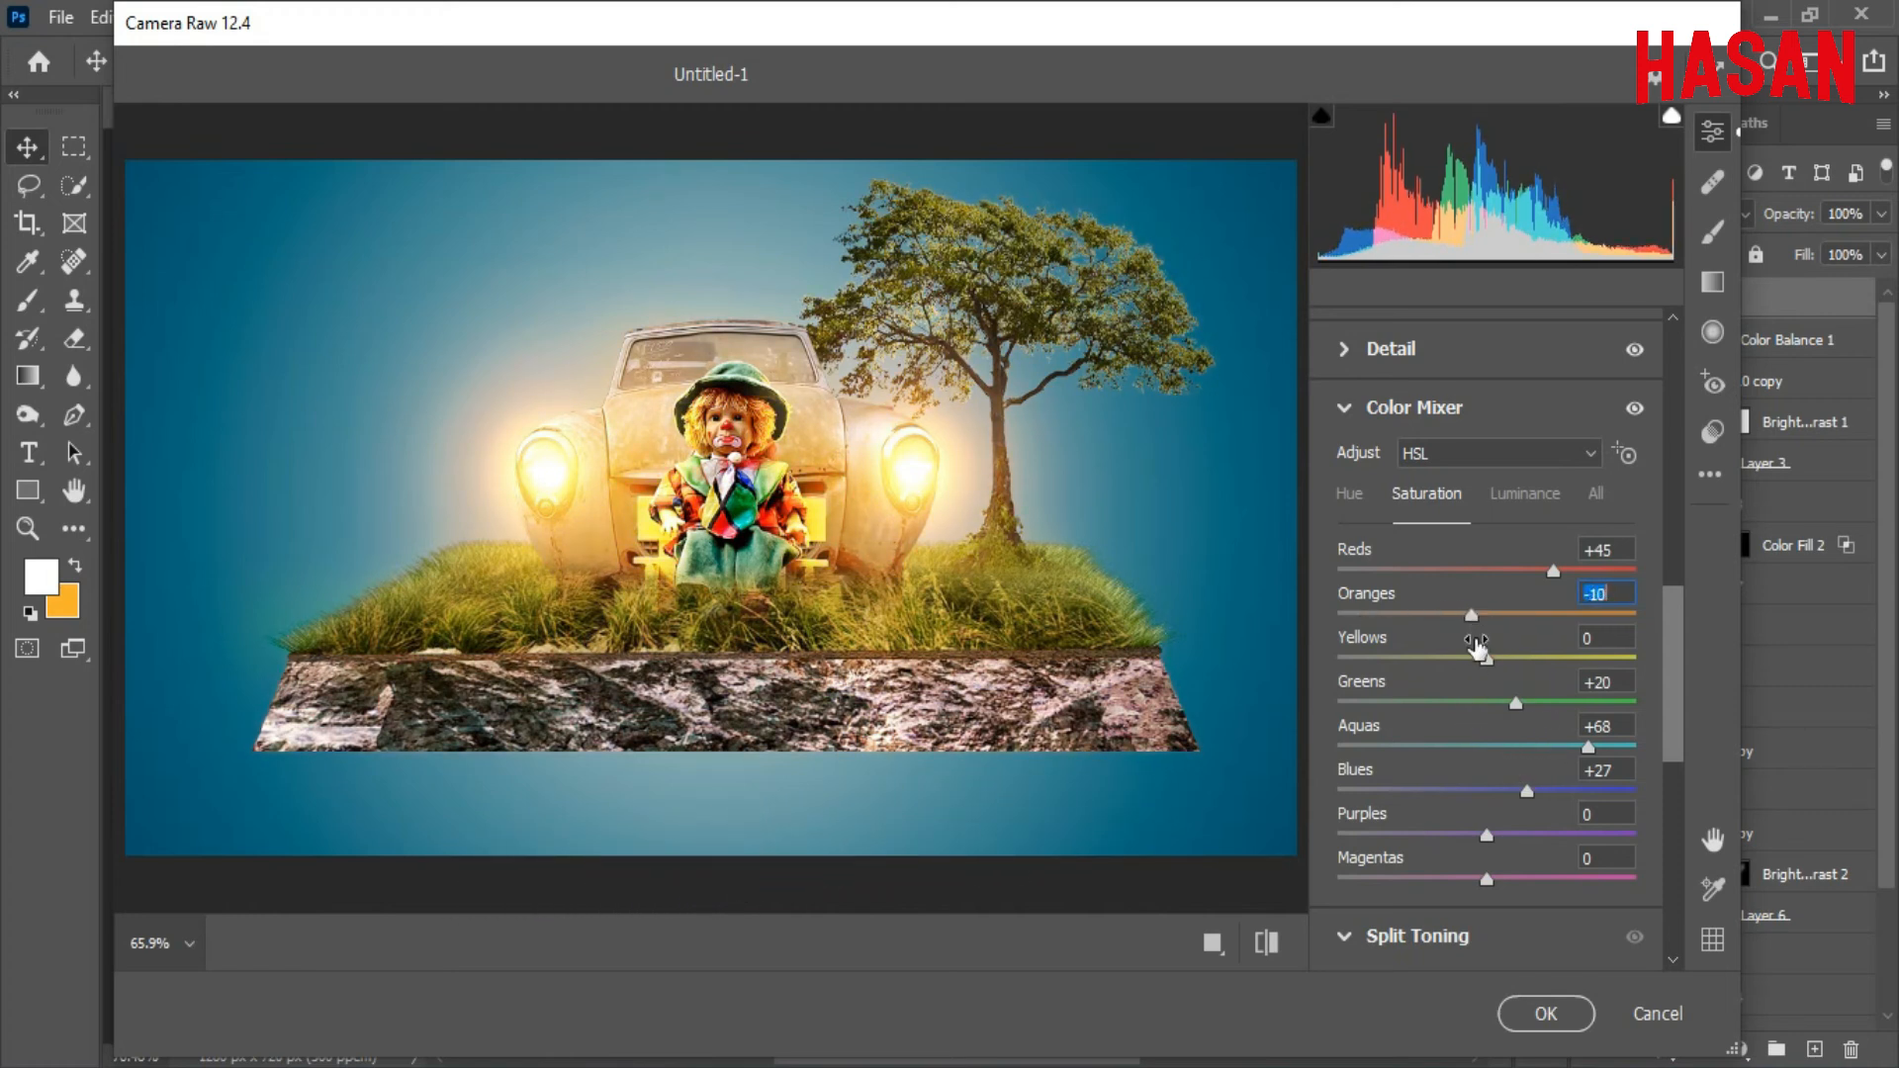
pyautogui.click(1524, 495)
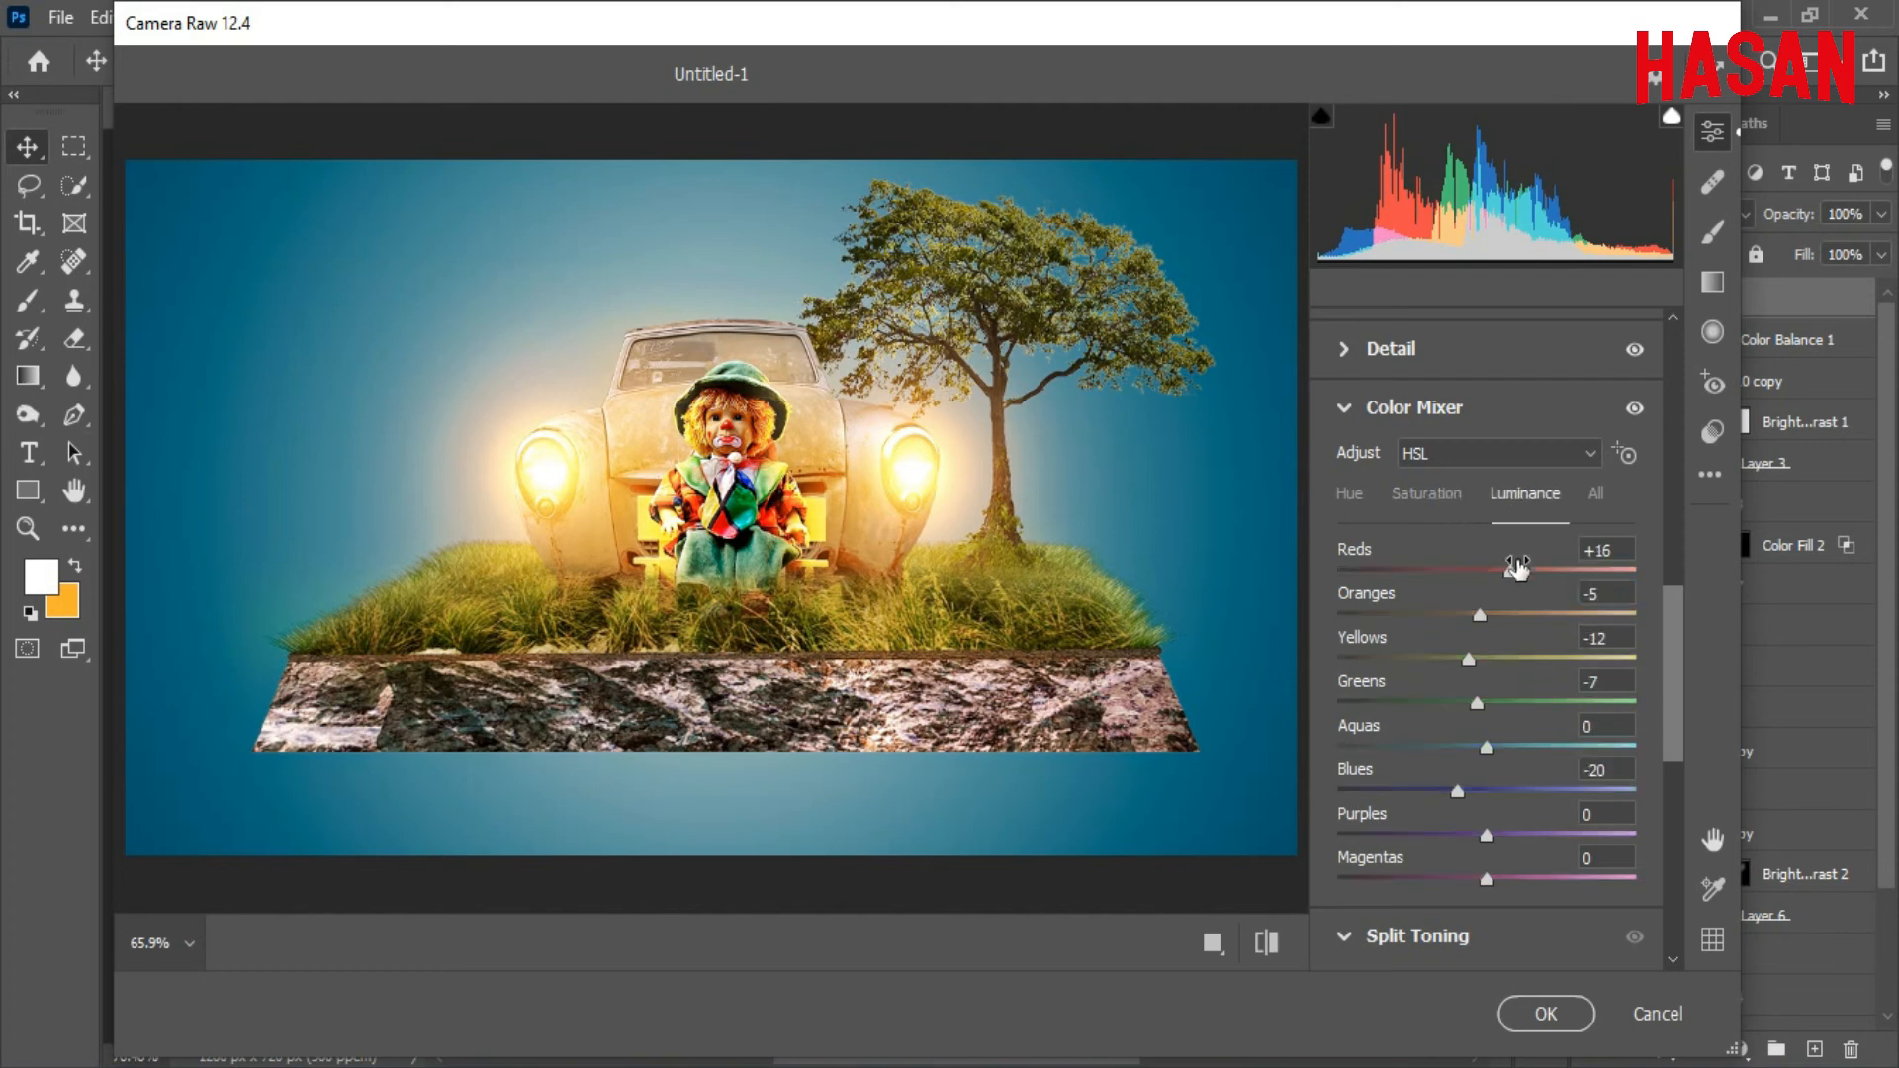
pyautogui.moveTo(1480, 613); pyautogui.dragTo(1469, 606)
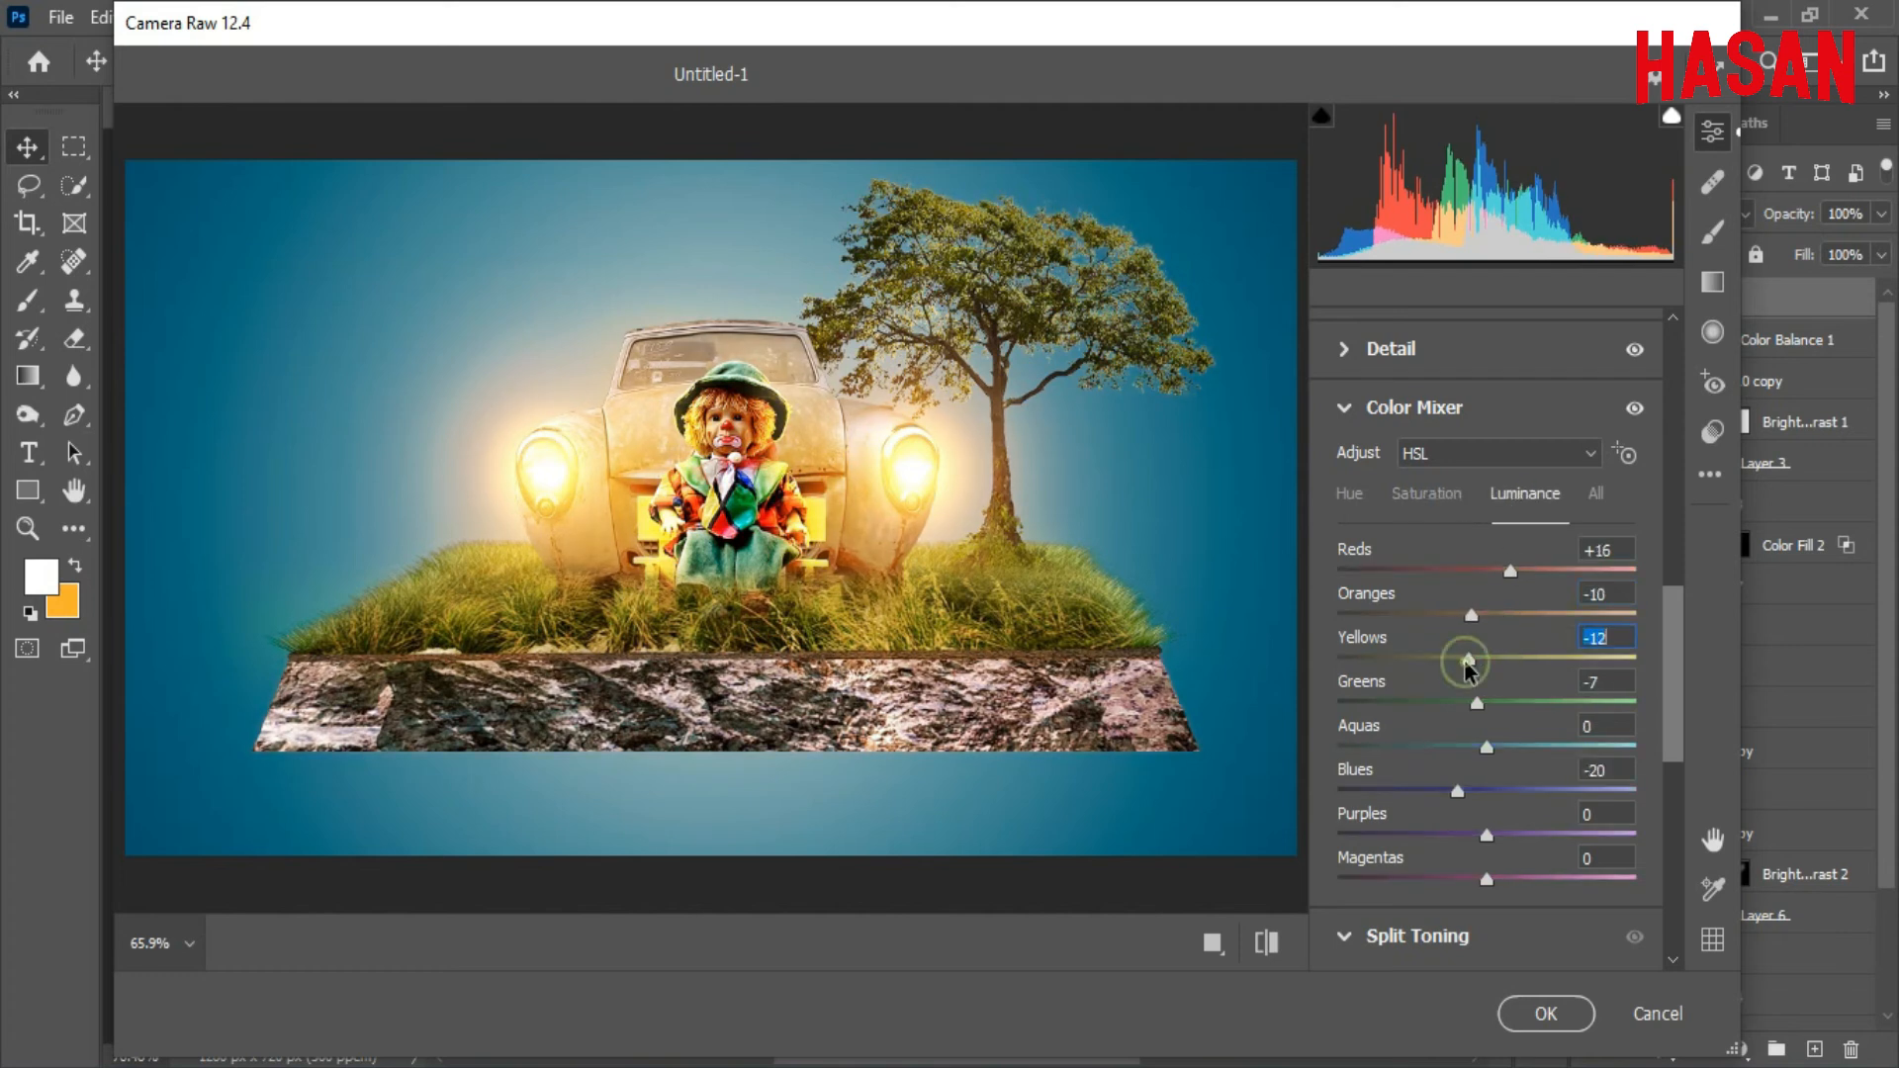
pyautogui.scroll(5, 1437, 538)
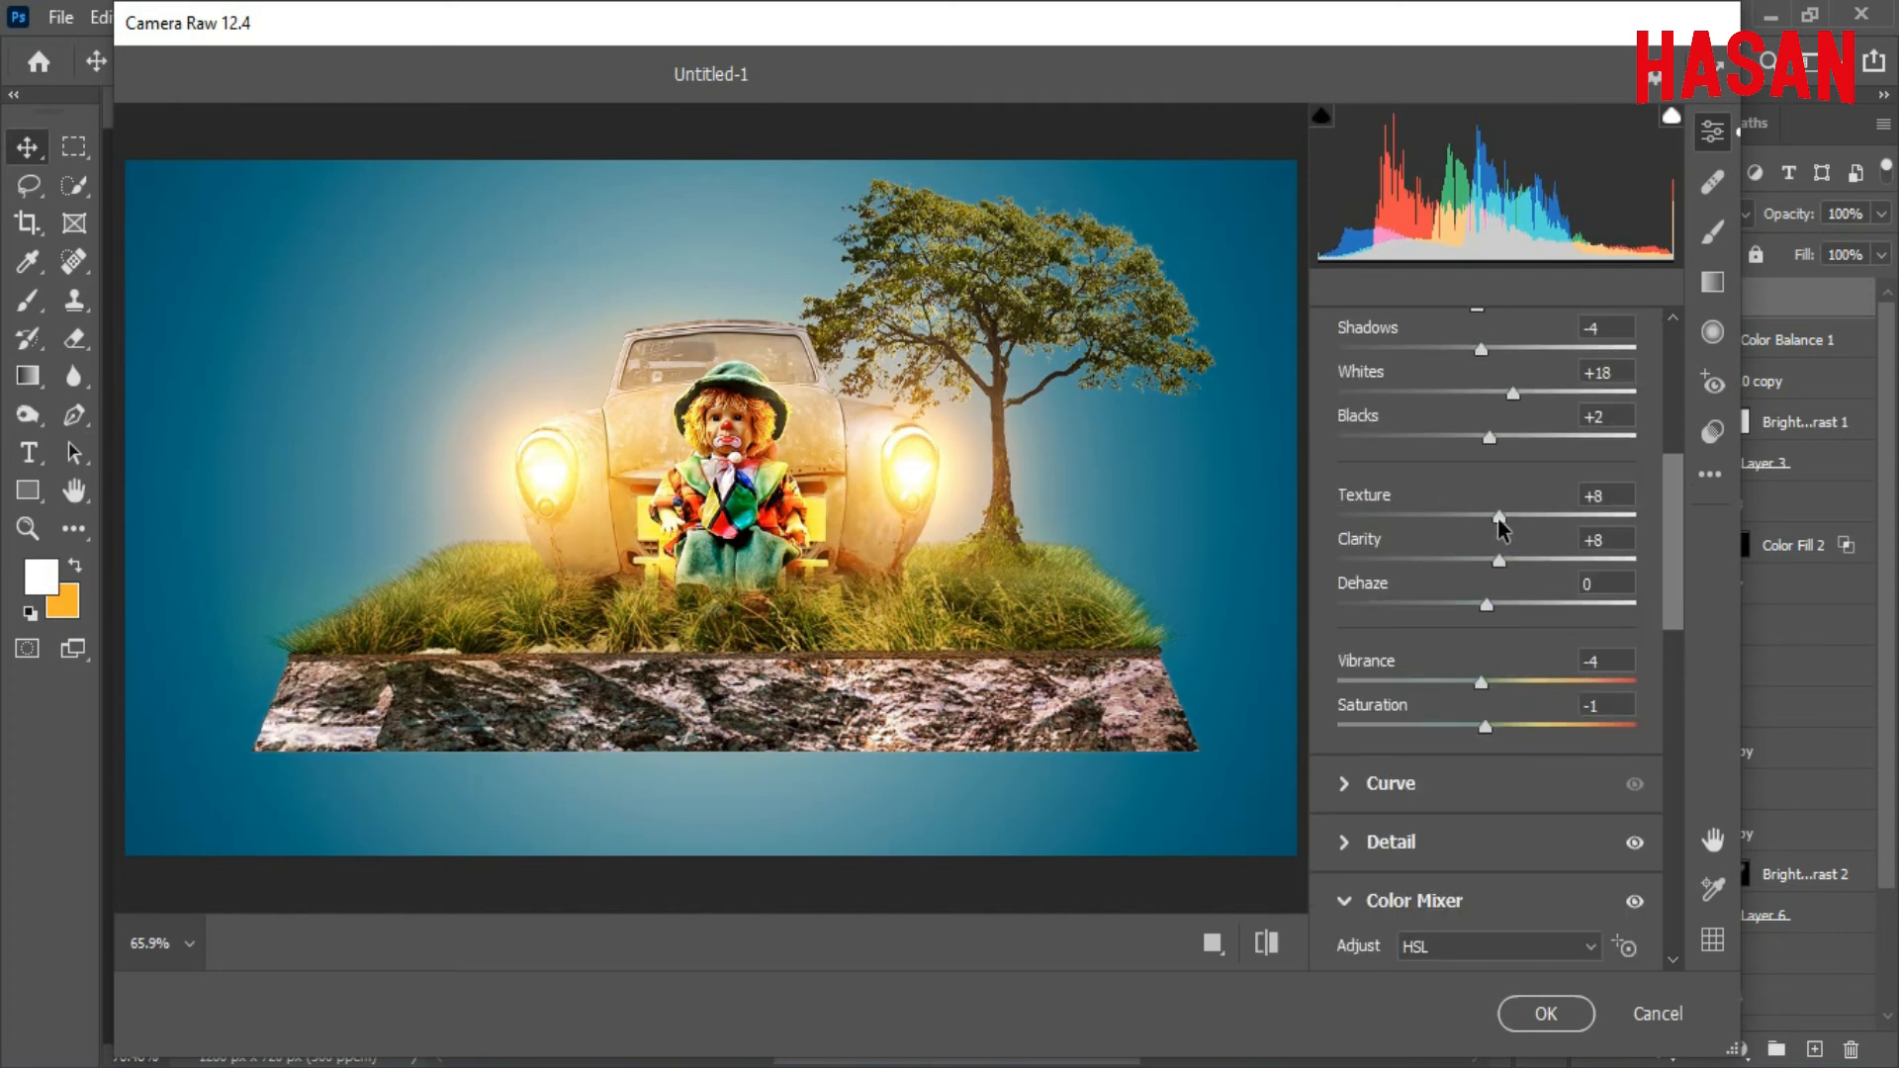
pyautogui.moveTo(1499, 516); pyautogui.dragTo(1493, 573)
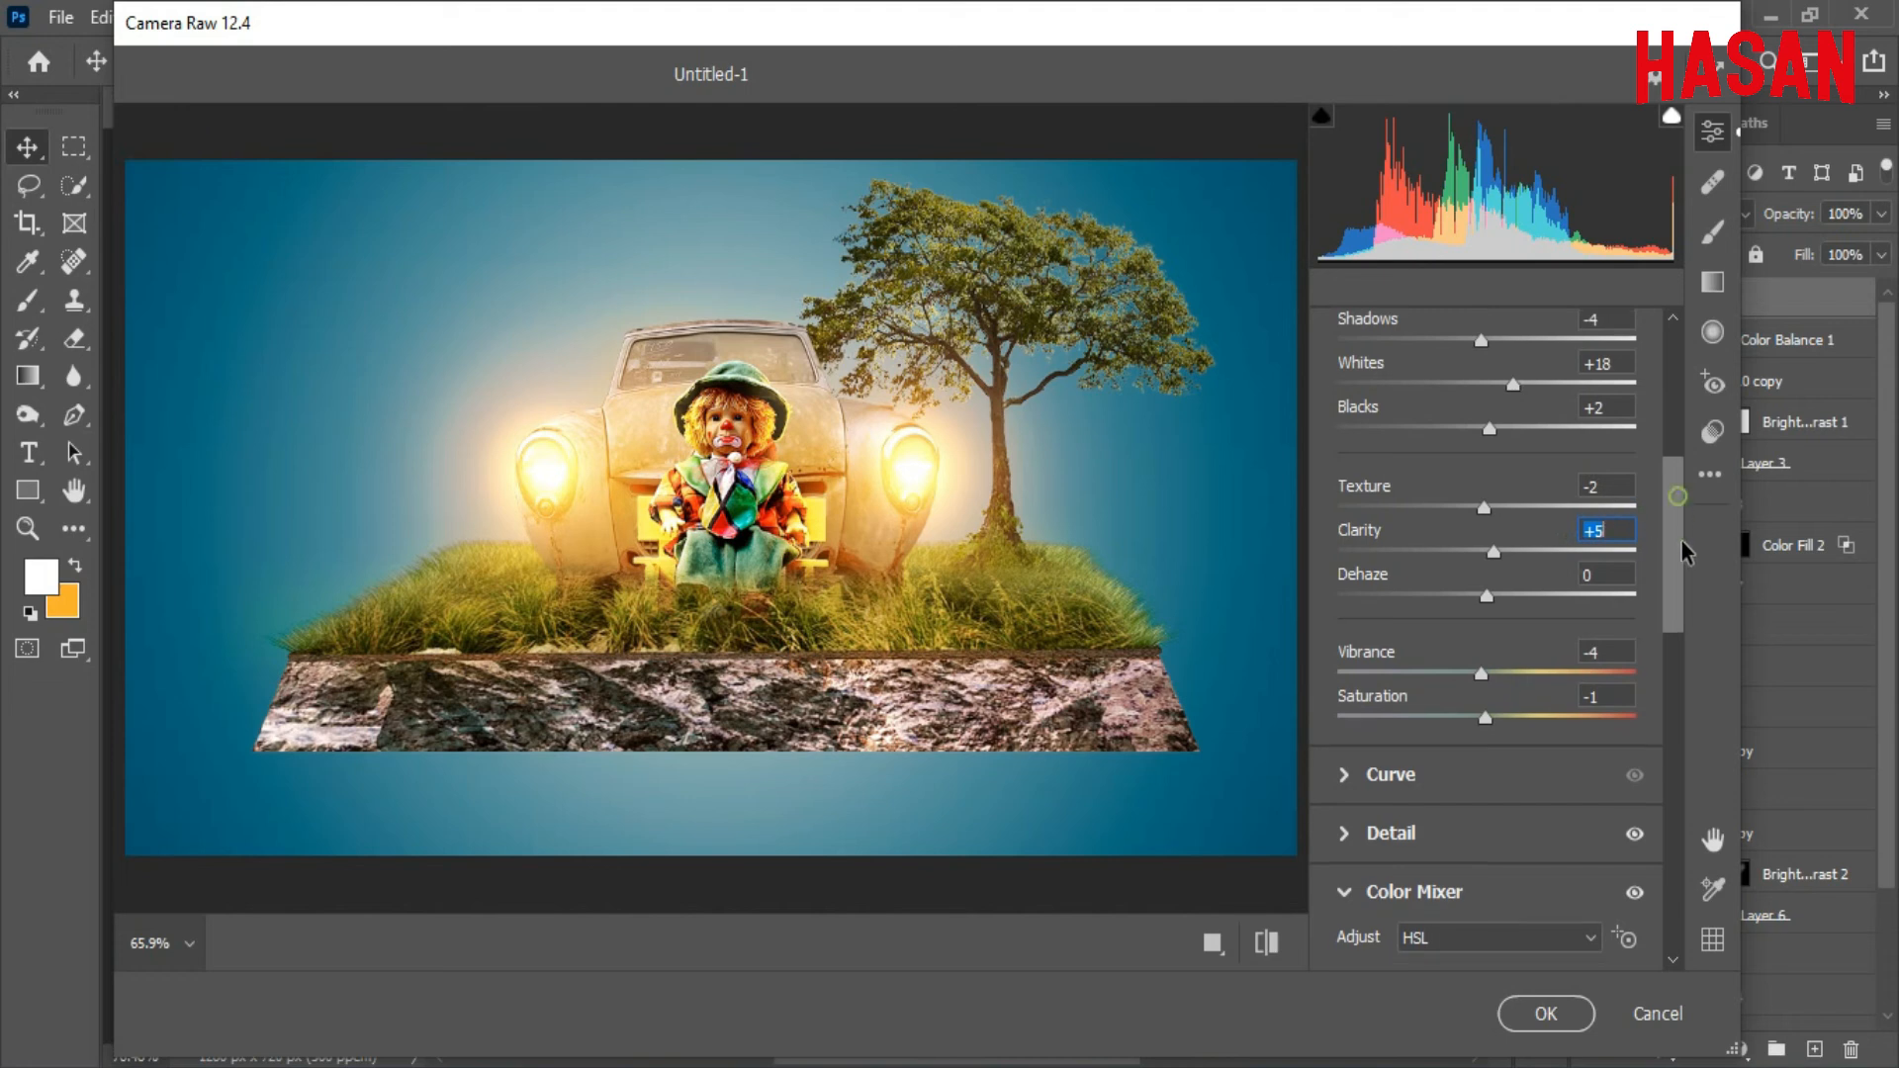
# Set Split Toning to highlights hue 45, saturation 16, shadows hue 222, saturation 13, balance -23, and apply the Camera Raw Filter.
pyautogui.scroll(-10, 1682, 645)
pyautogui.scroll(-2, 1685, 732)
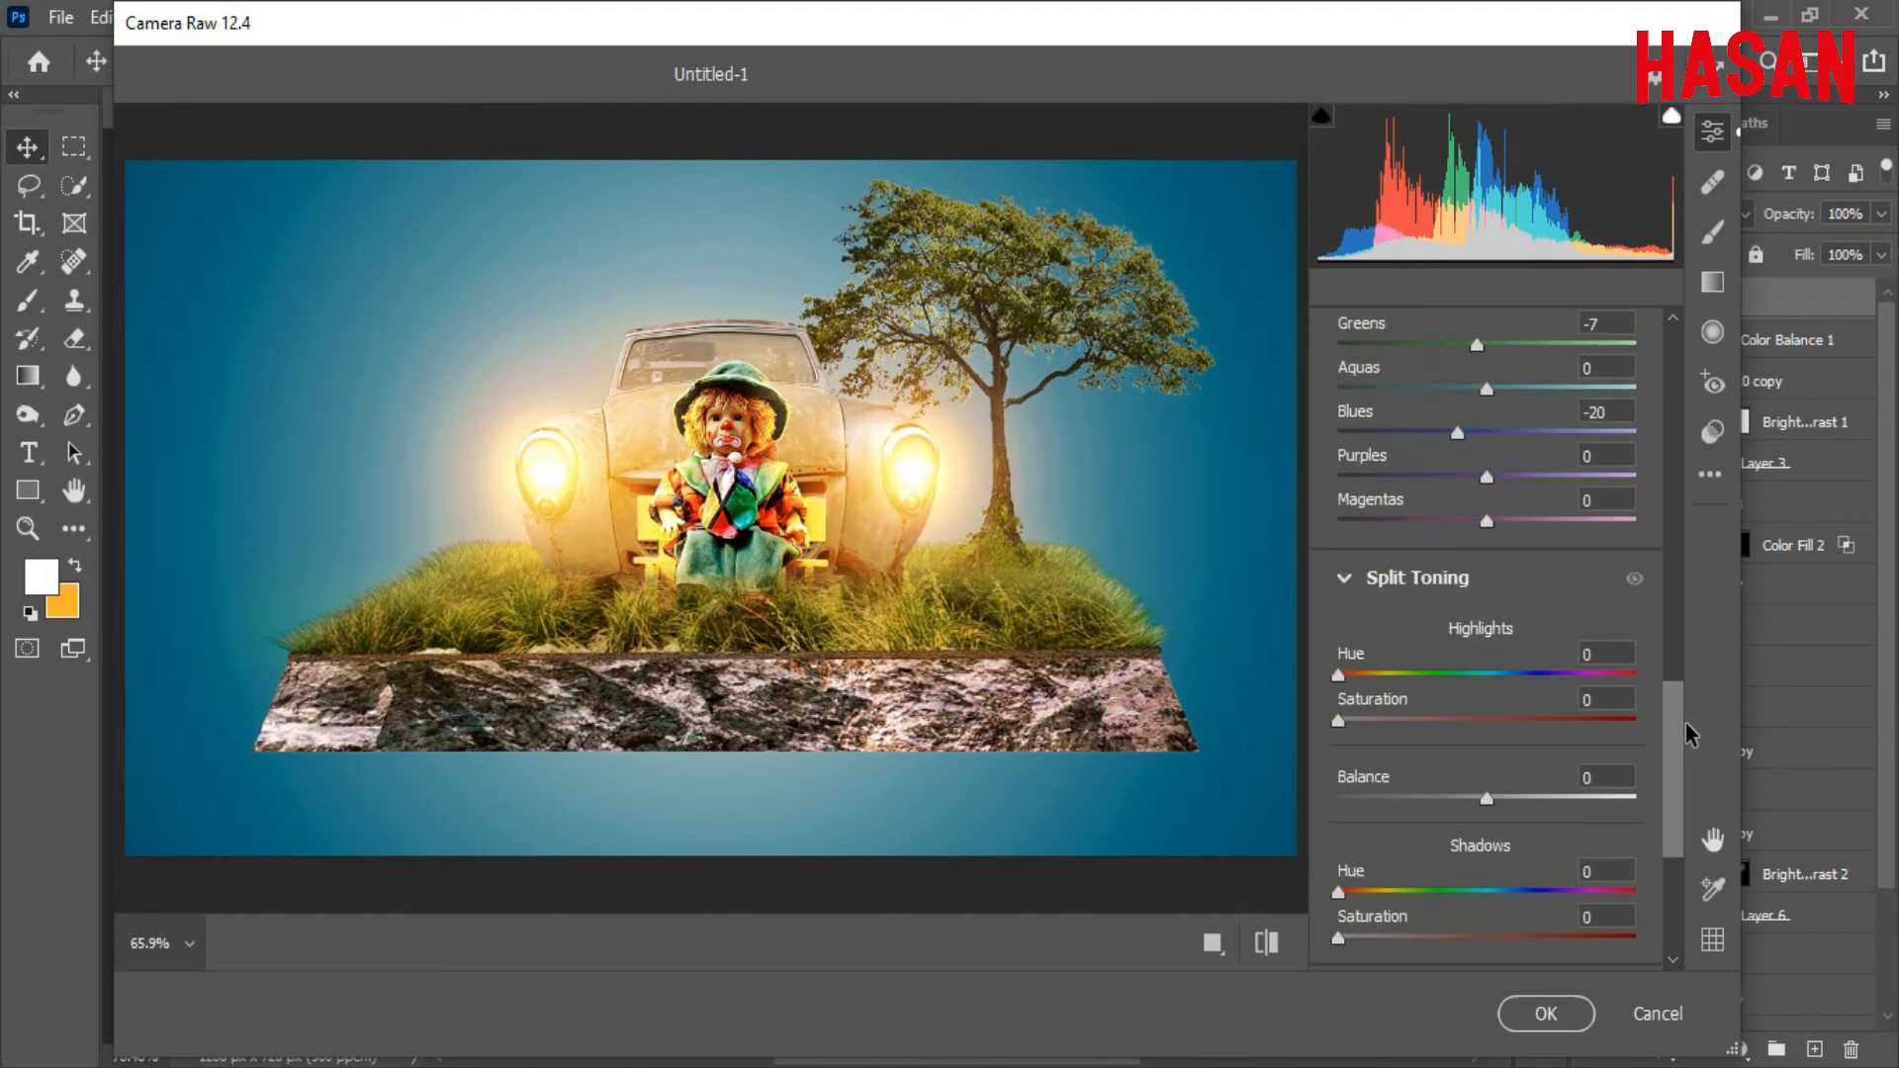
pyautogui.scroll(-2, 1577, 644)
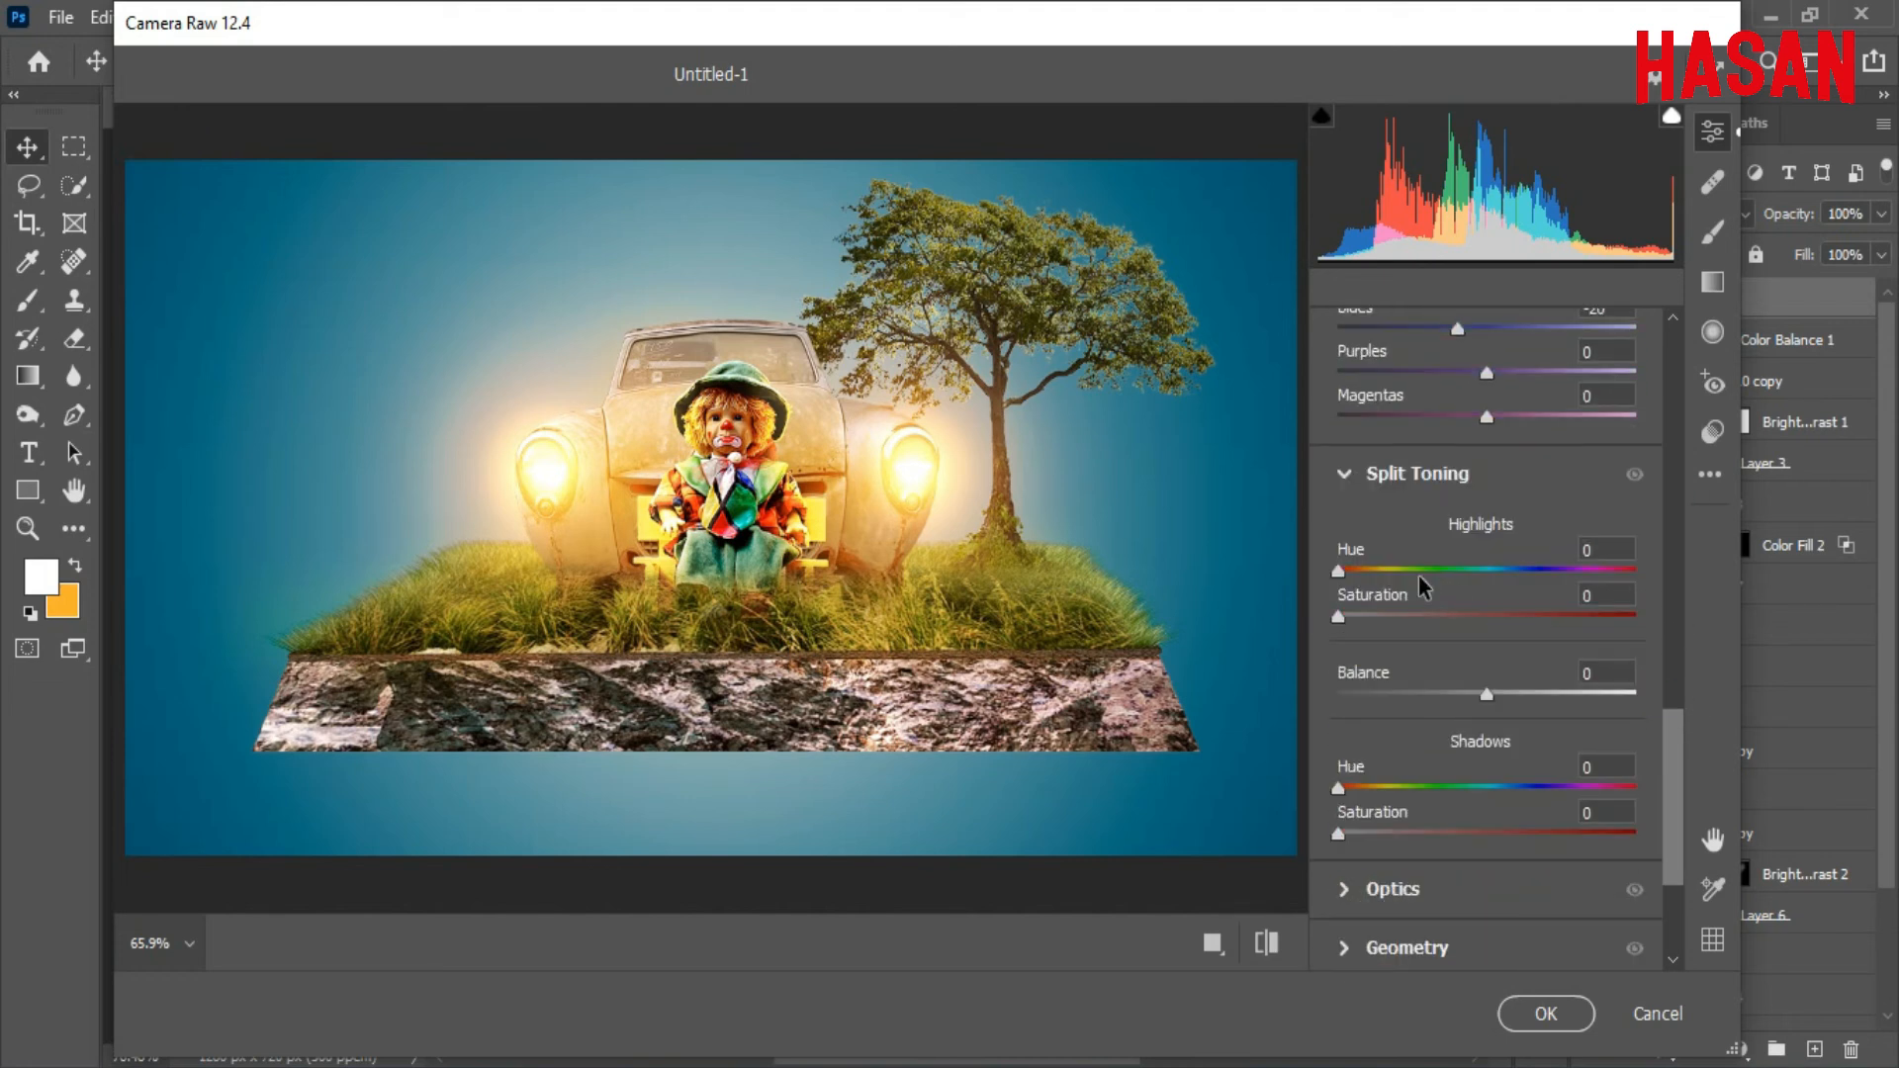
pyautogui.moveTo(1340, 617); pyautogui.dragTo(1385, 618)
pyautogui.moveTo(1340, 789); pyautogui.dragTo(1521, 790)
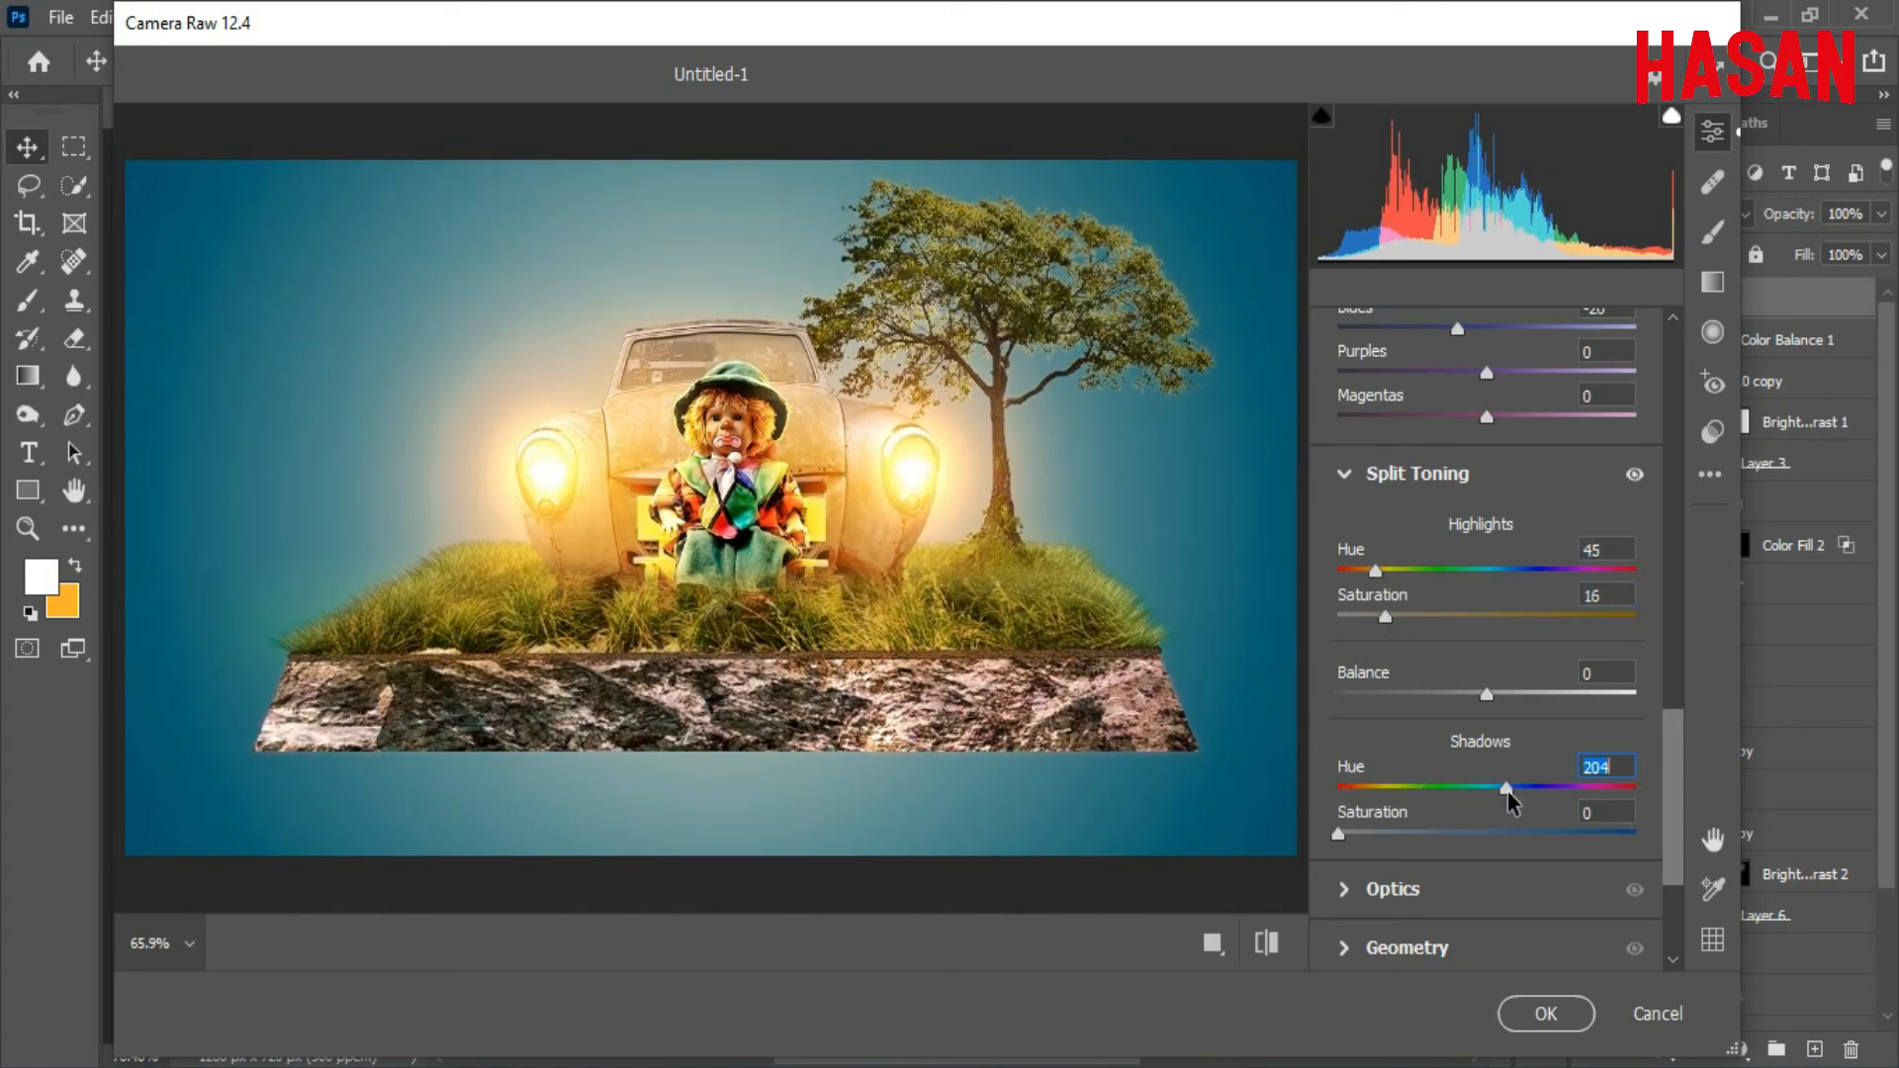
pyautogui.moveTo(1339, 834); pyautogui.dragTo(1361, 834)
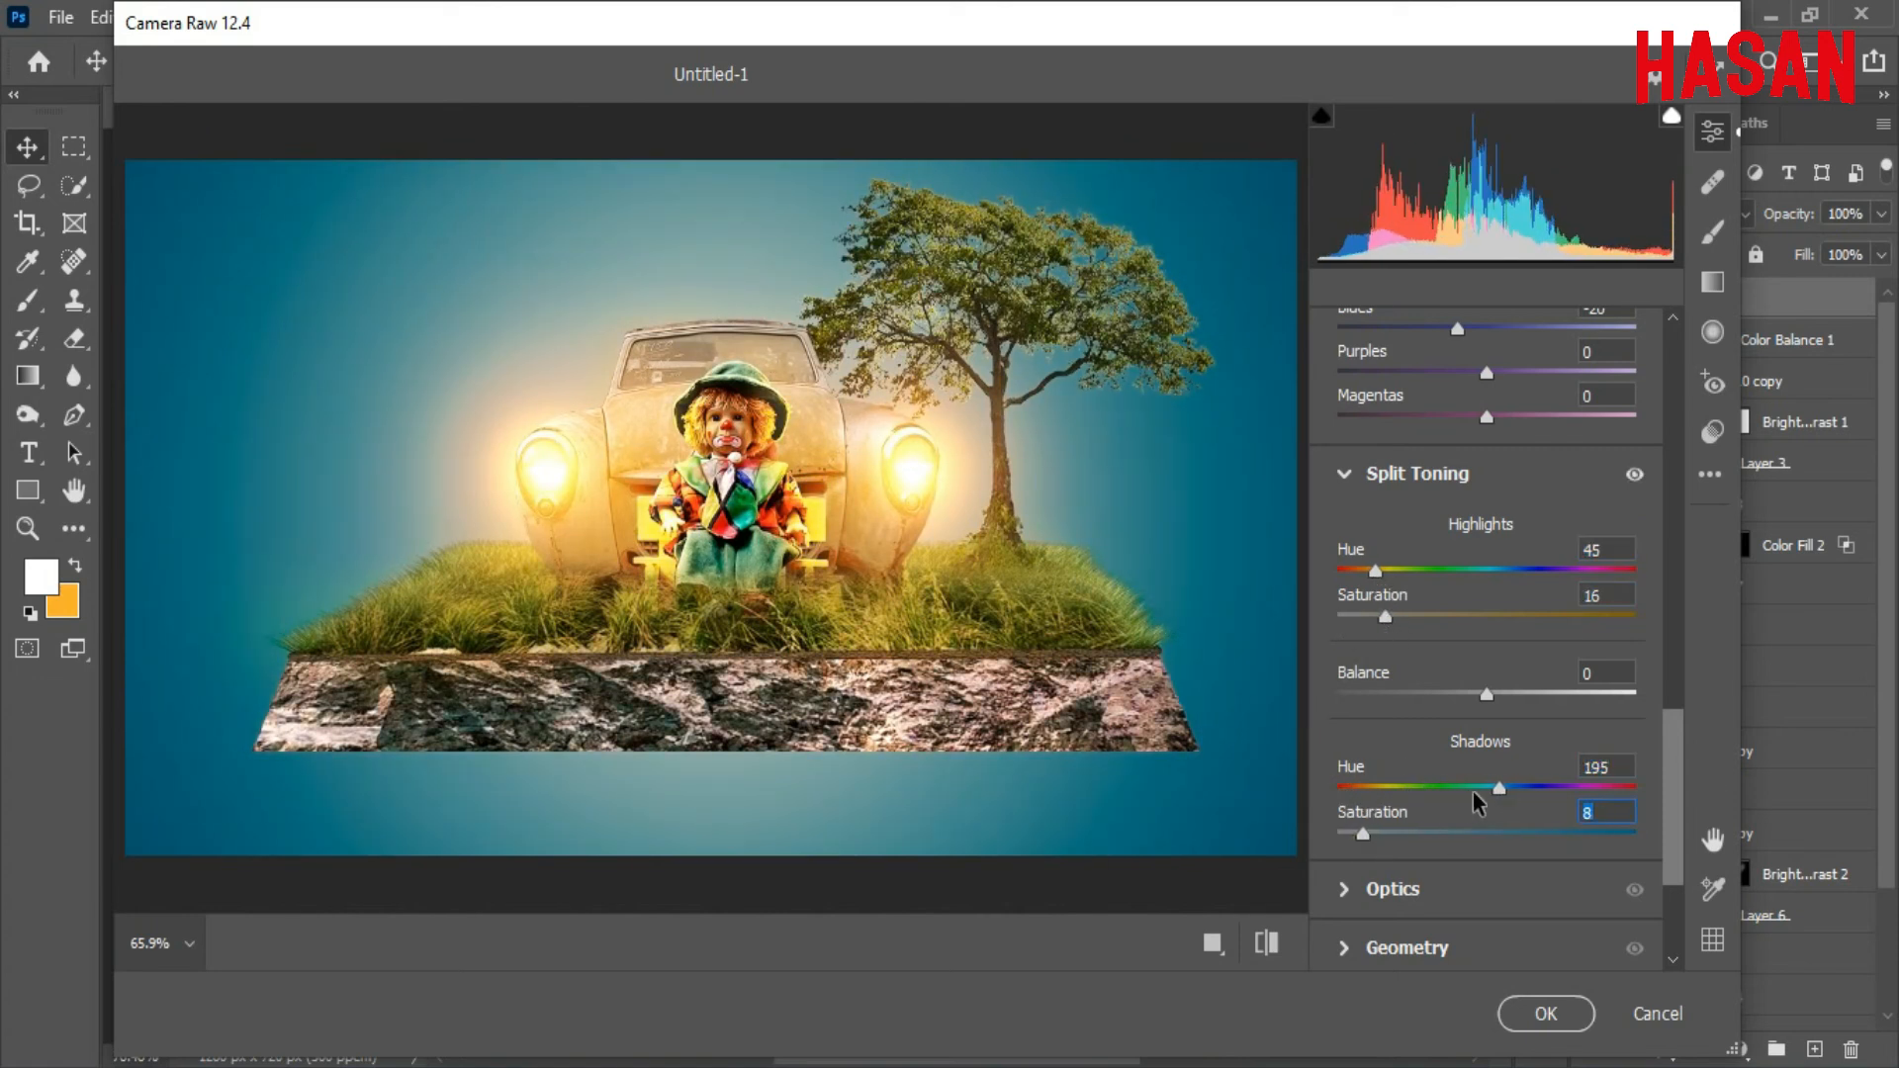
pyautogui.moveTo(1495, 788); pyautogui.dragTo(1522, 788)
pyautogui.moveTo(1361, 834); pyautogui.dragTo(1376, 833)
pyautogui.moveTo(1486, 694)
pyautogui.mouseDown()
pyautogui.moveTo(1450, 695)
pyautogui.moveTo(1543, 696)
pyautogui.moveTo(1453, 696)
pyautogui.mouseUp()
pyautogui.scroll(-5, 1621, 732)
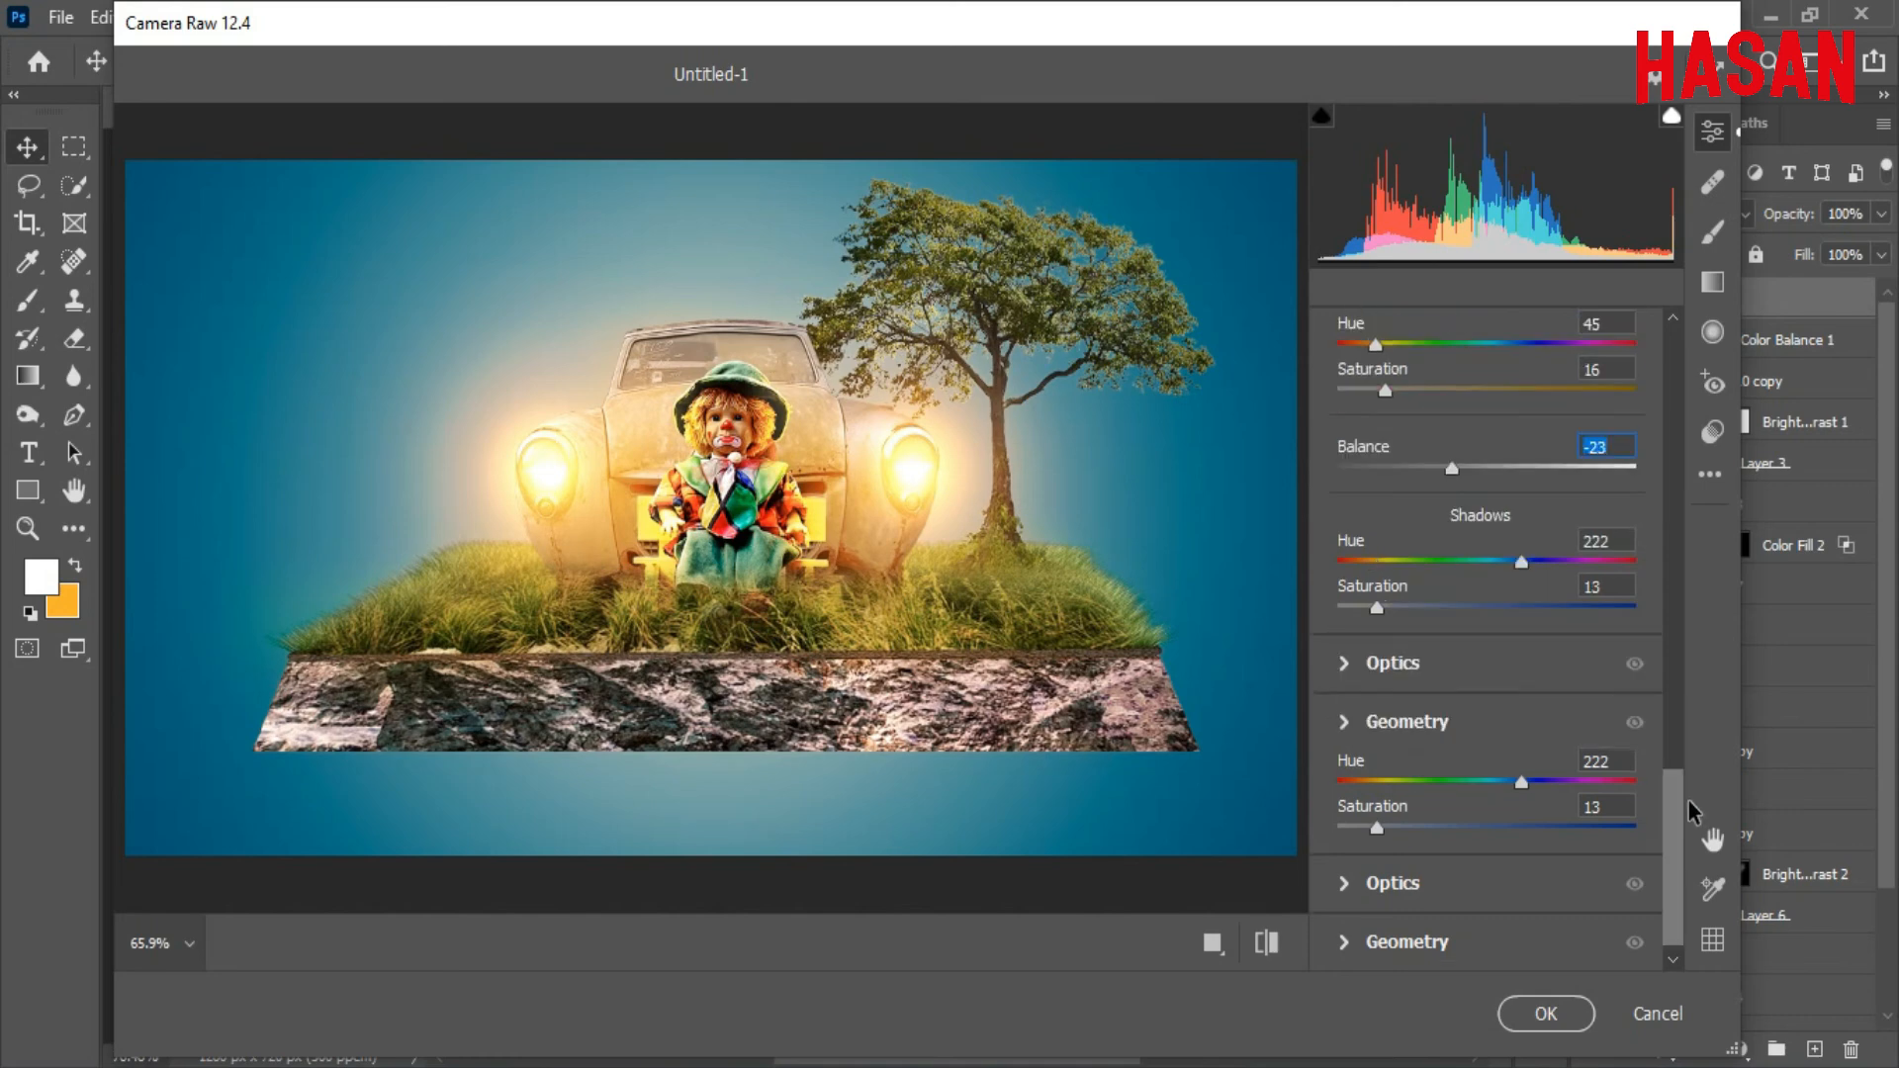
pyautogui.click(1547, 1010)
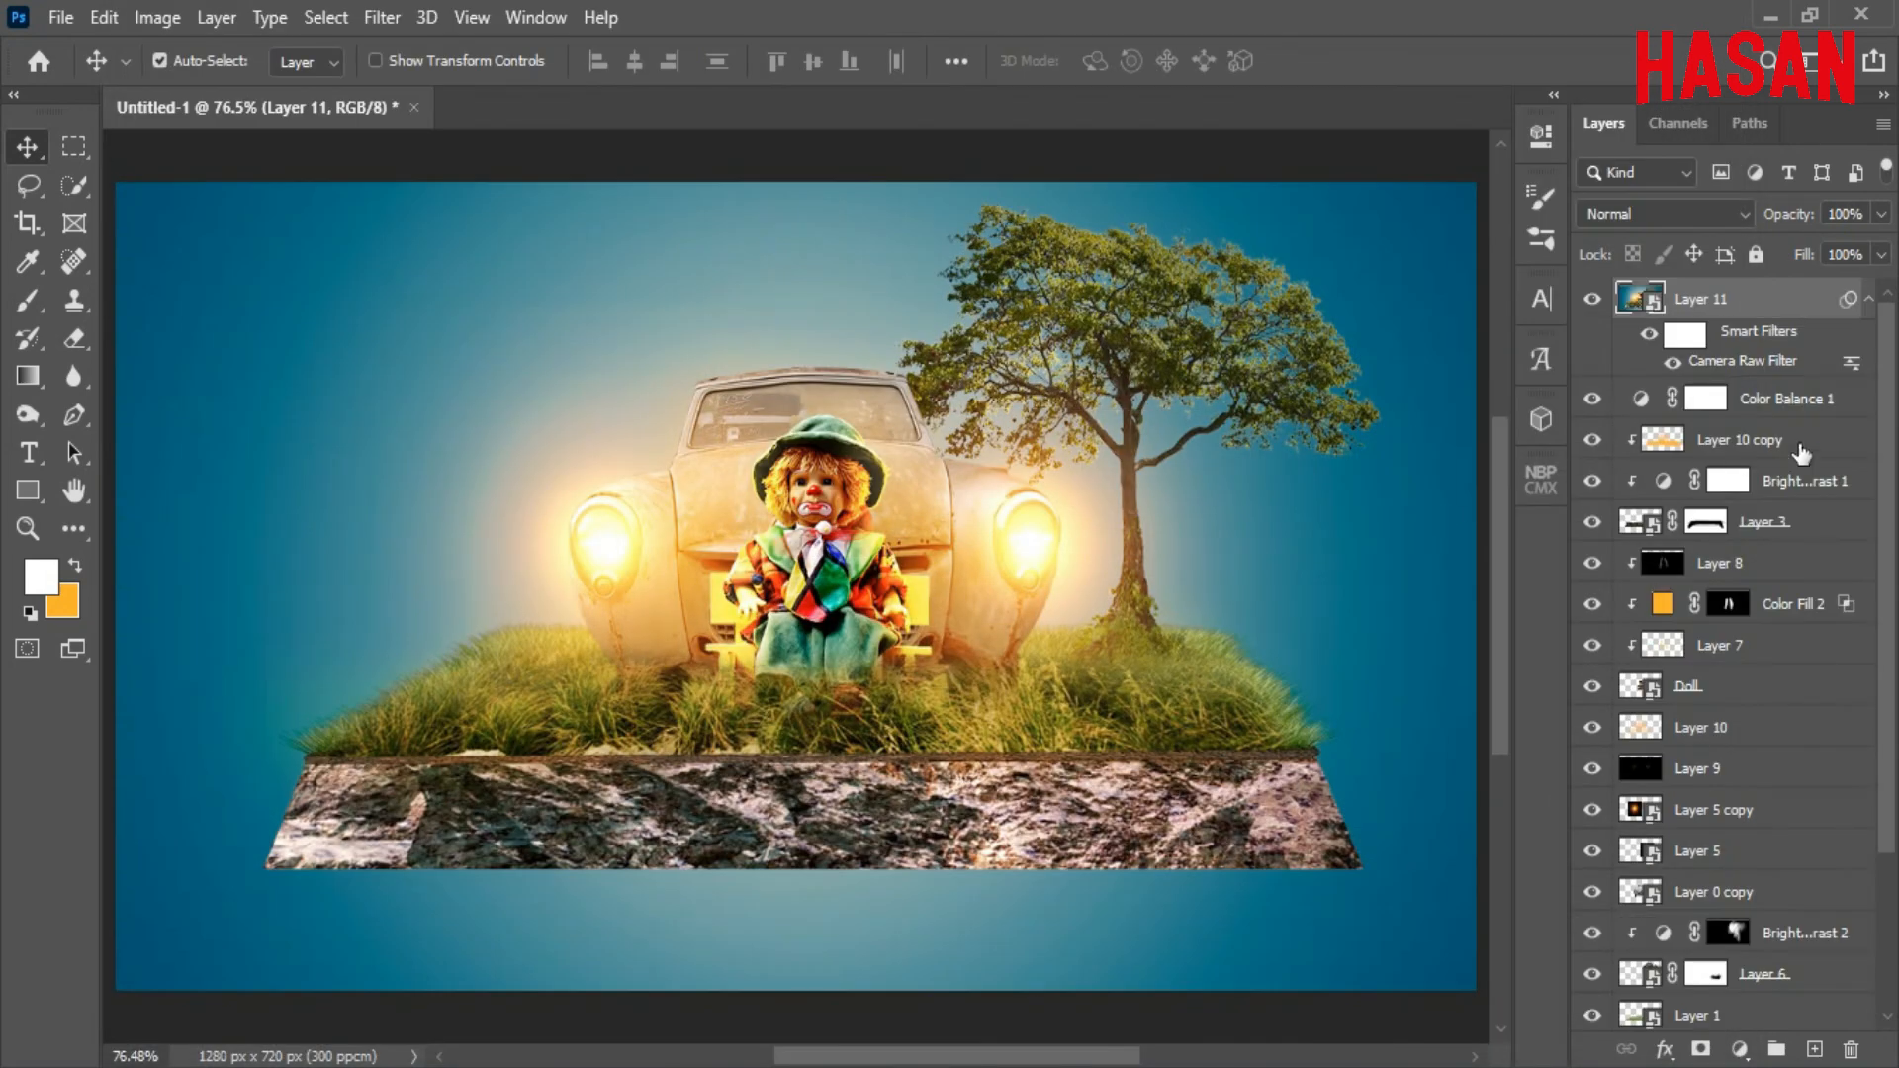
# Reduce the Camera Raw-filtered layer's opacity to 79% and compare the image with and without it.
pyautogui.click(1868, 298)
pyautogui.moveTo(1792, 228); pyautogui.dragTo(1762, 228)
pyautogui.click(1592, 299)
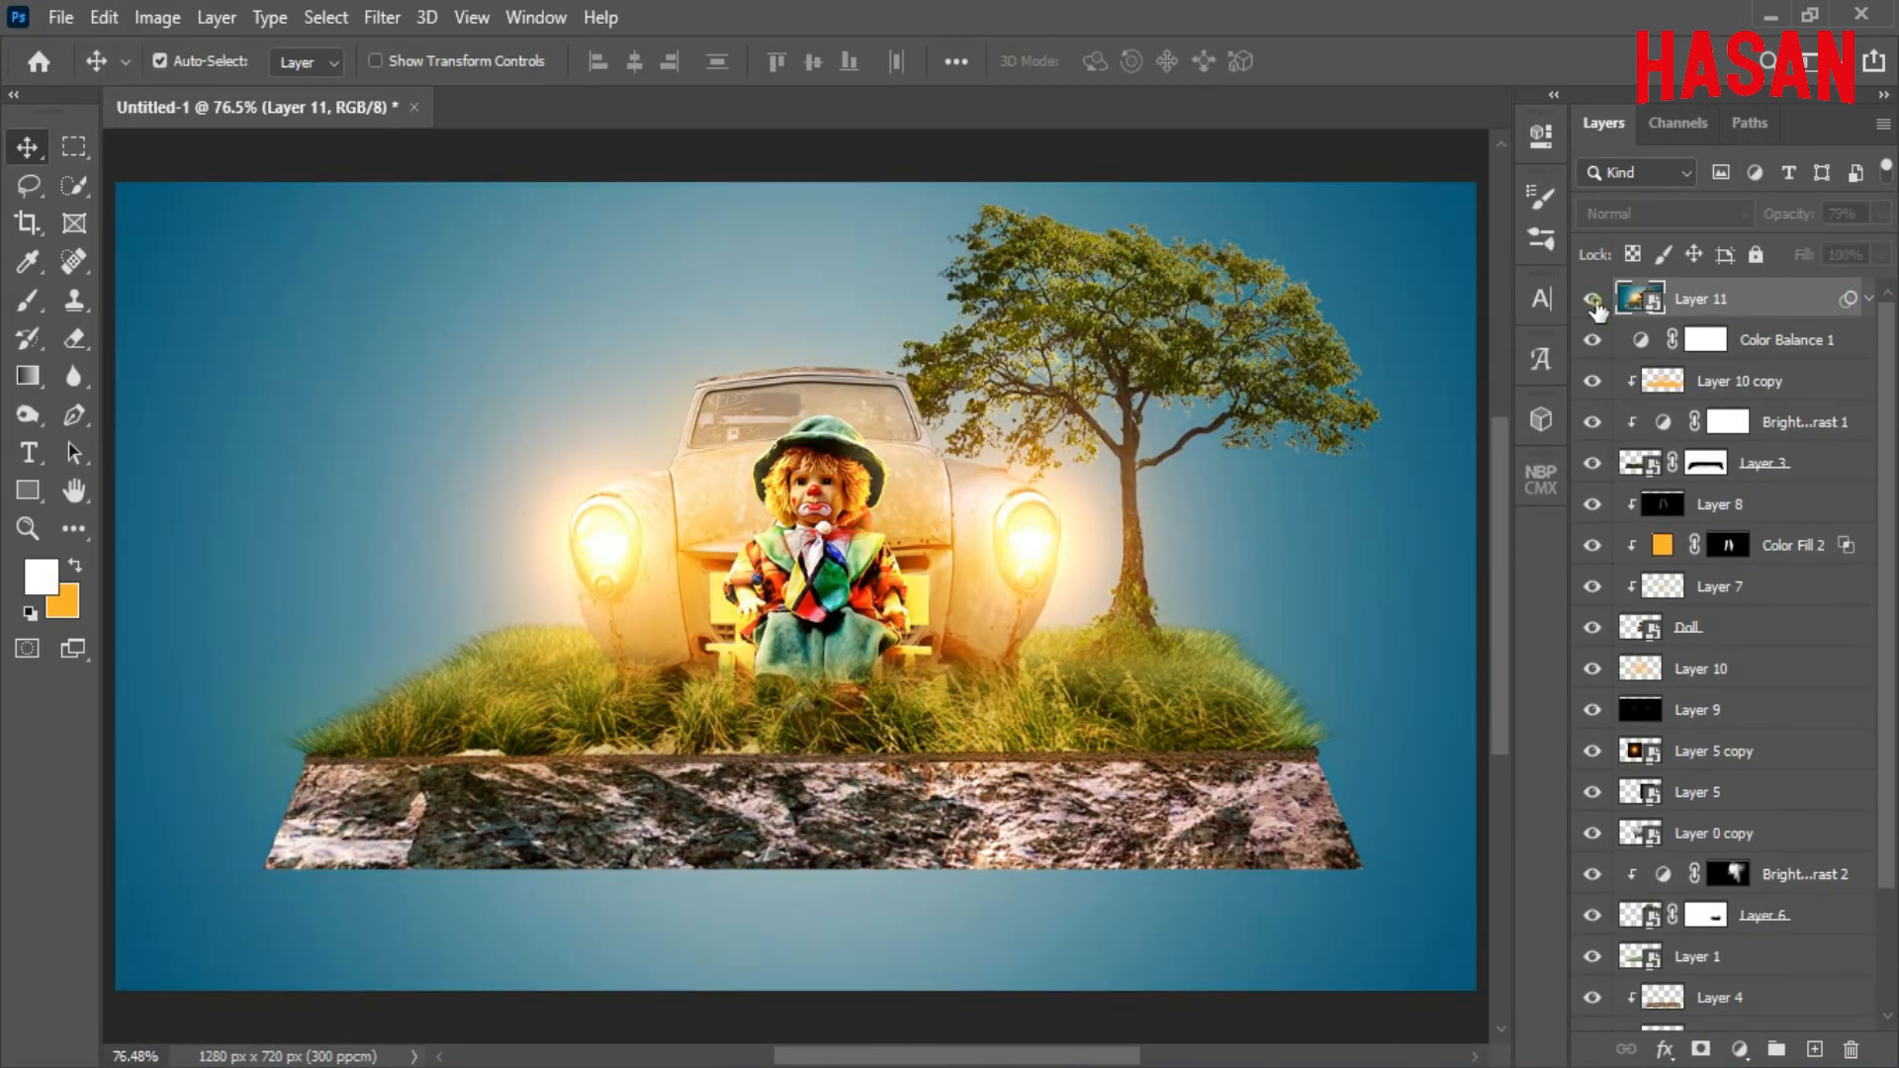
pyautogui.click(1592, 298)
# Stamp all visible layers into a new layer at the top of the stack and convert it to a smart object.
pyautogui.click(1813, 1048)
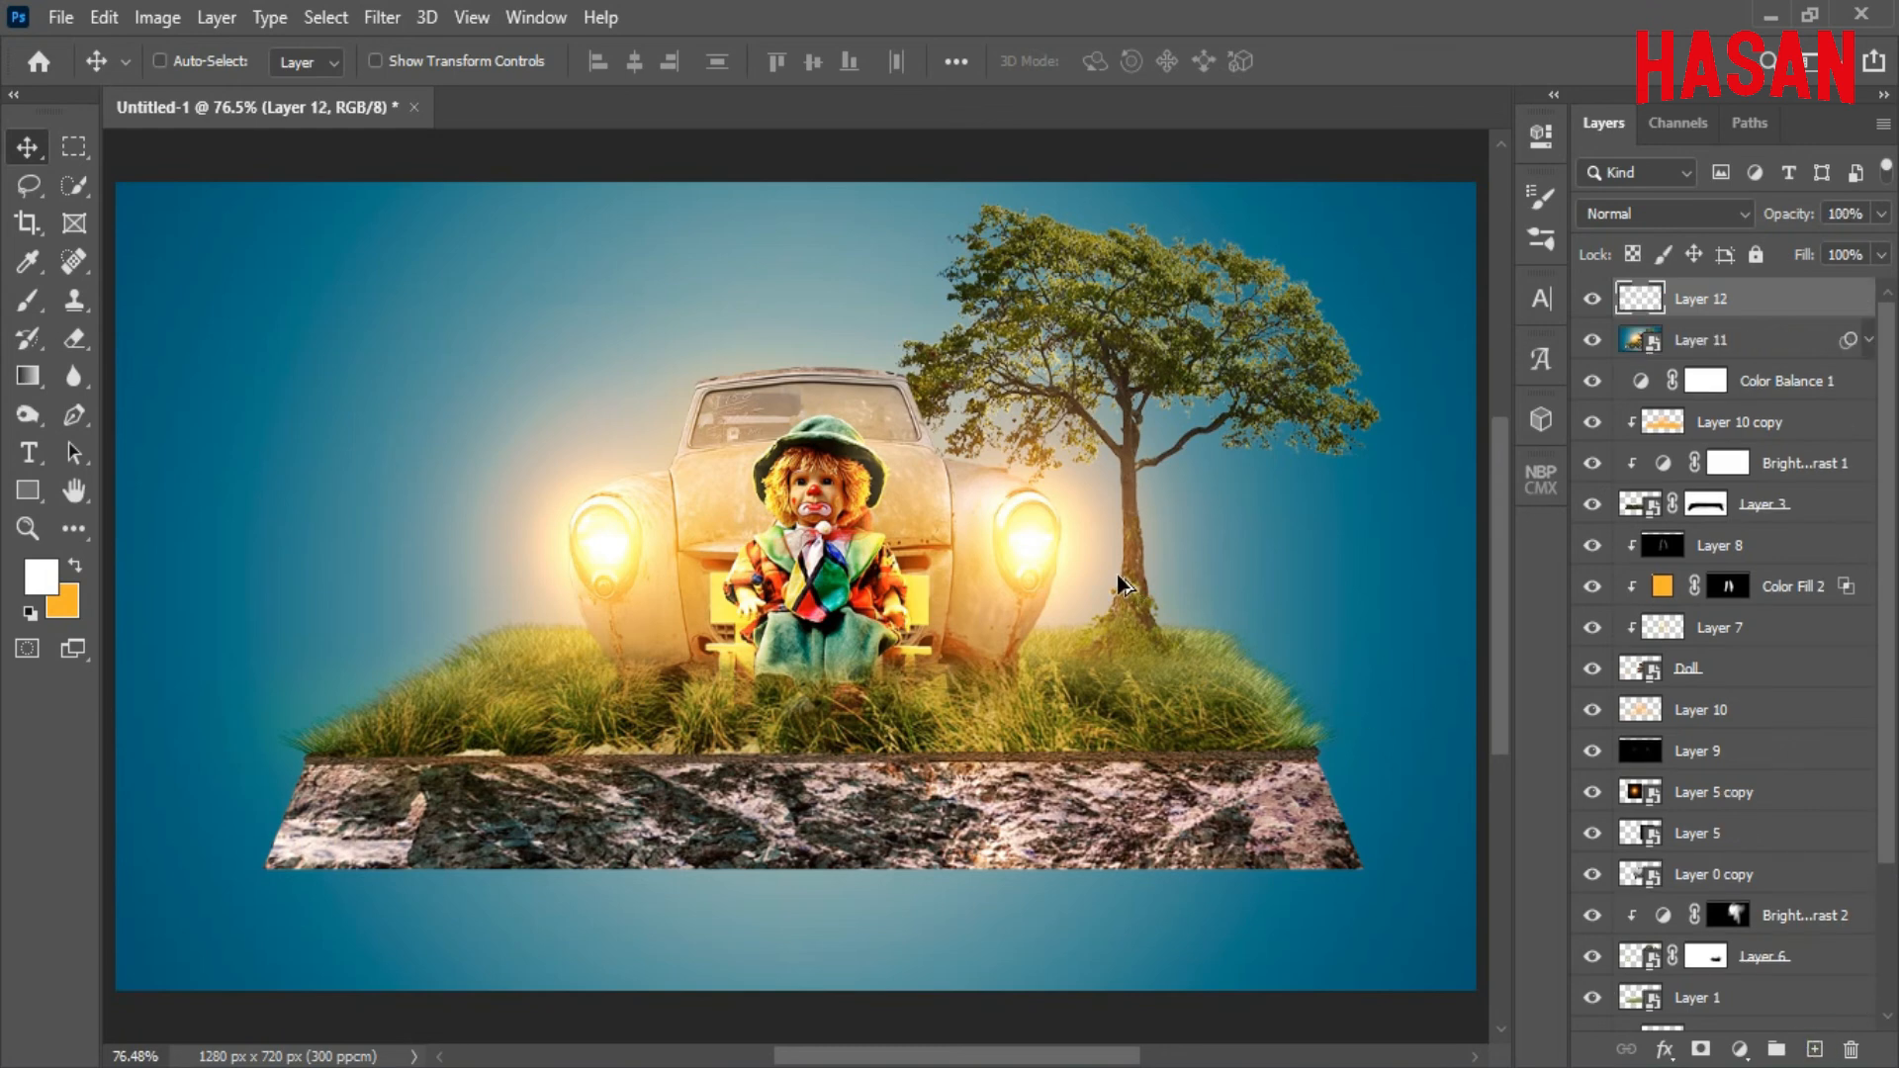
pyautogui.hotkey('ctrl', 'shift', 'alt', 'e')
pyautogui.rightClick(1794, 295)
pyautogui.click(1623, 405)
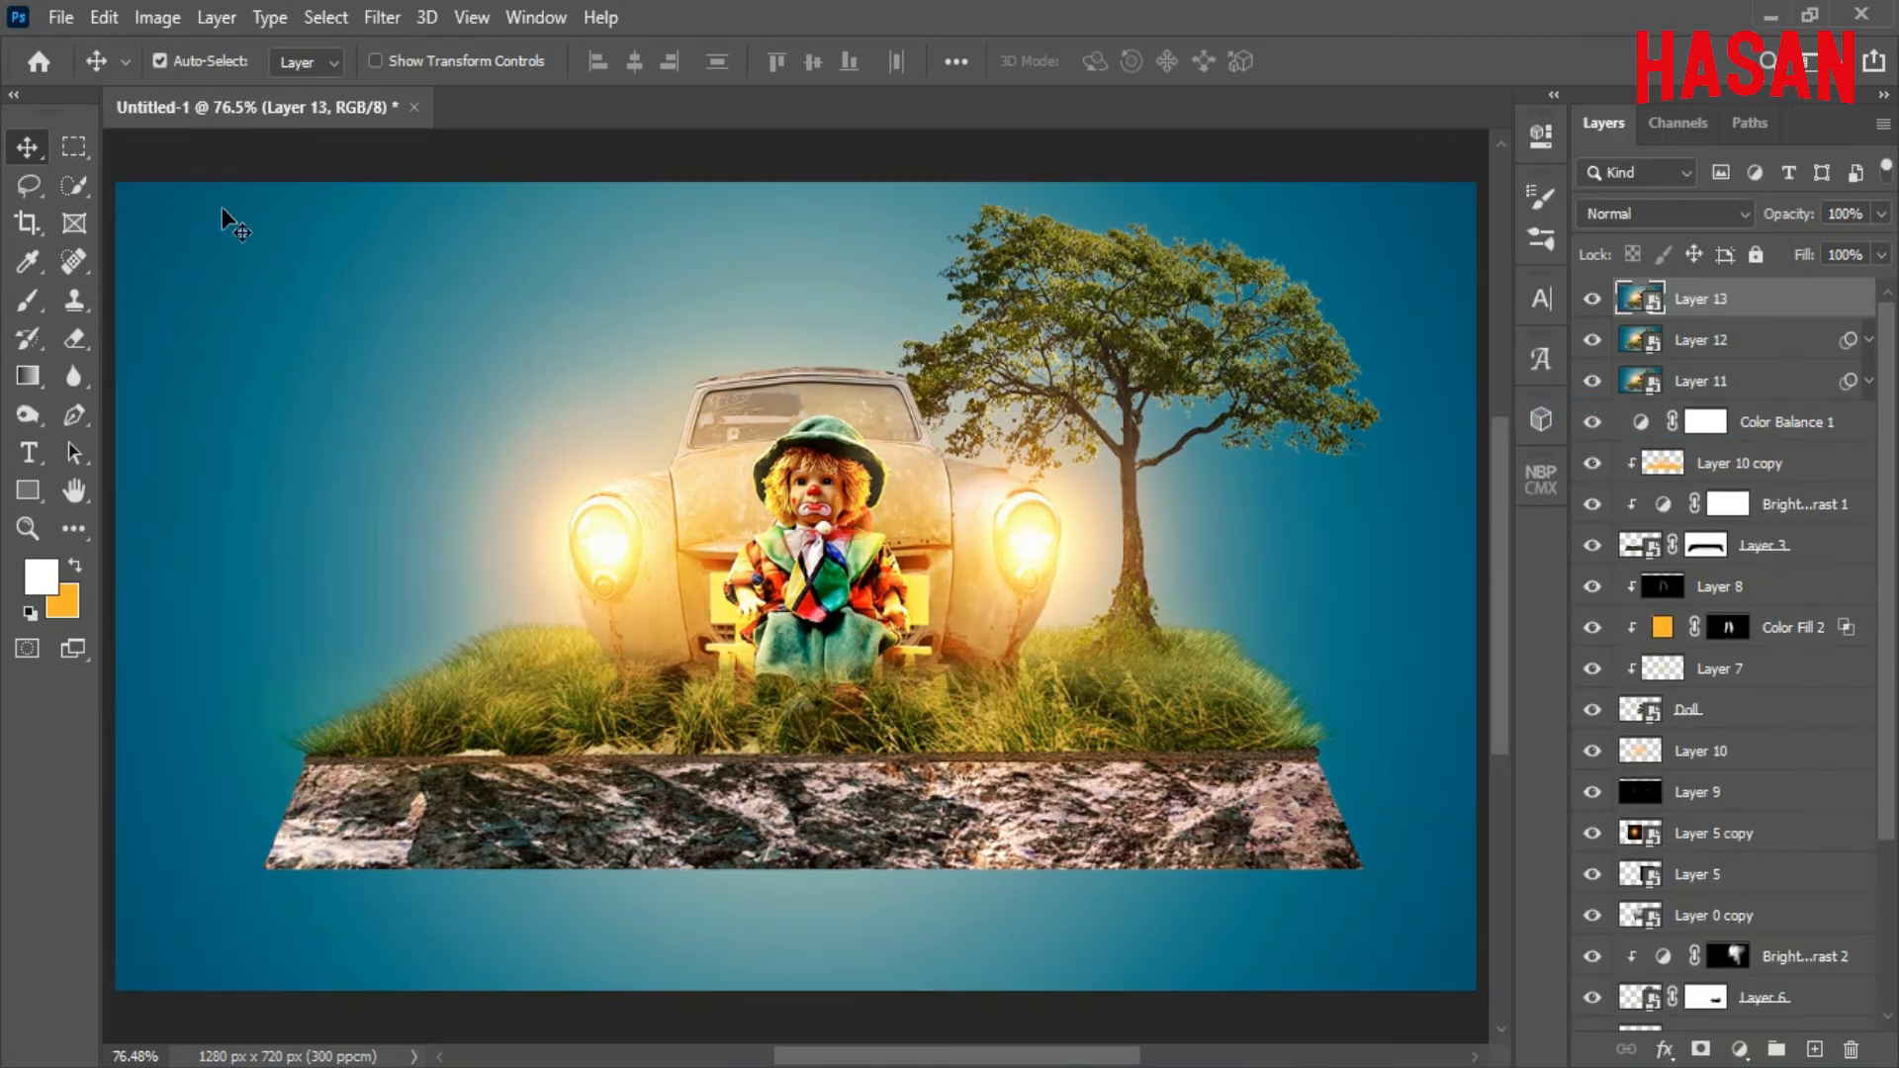
# Open the top layer in Color Efex Pro 4, postpone the software update, and apply the Brilliance / Warmth filter.
pyautogui.click(382, 17)
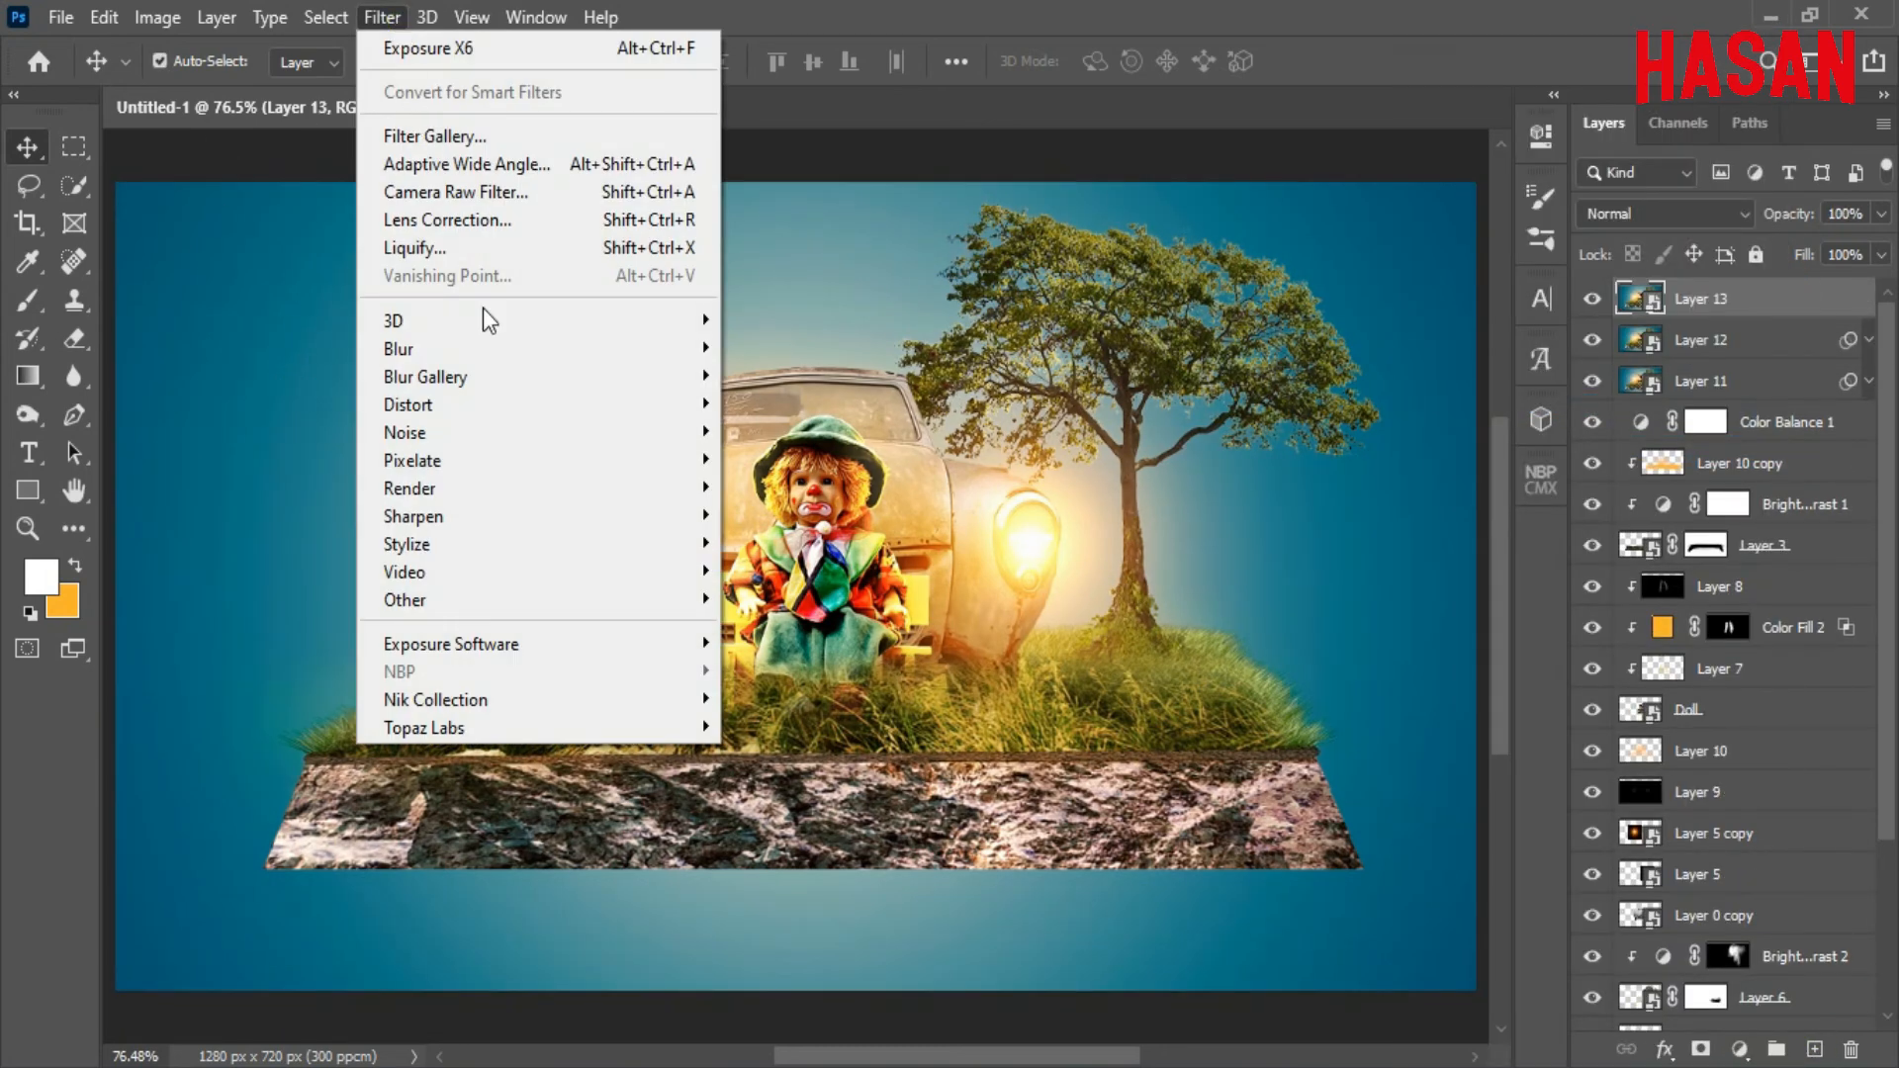
pyautogui.moveTo(673, 697)
pyautogui.click(799, 726)
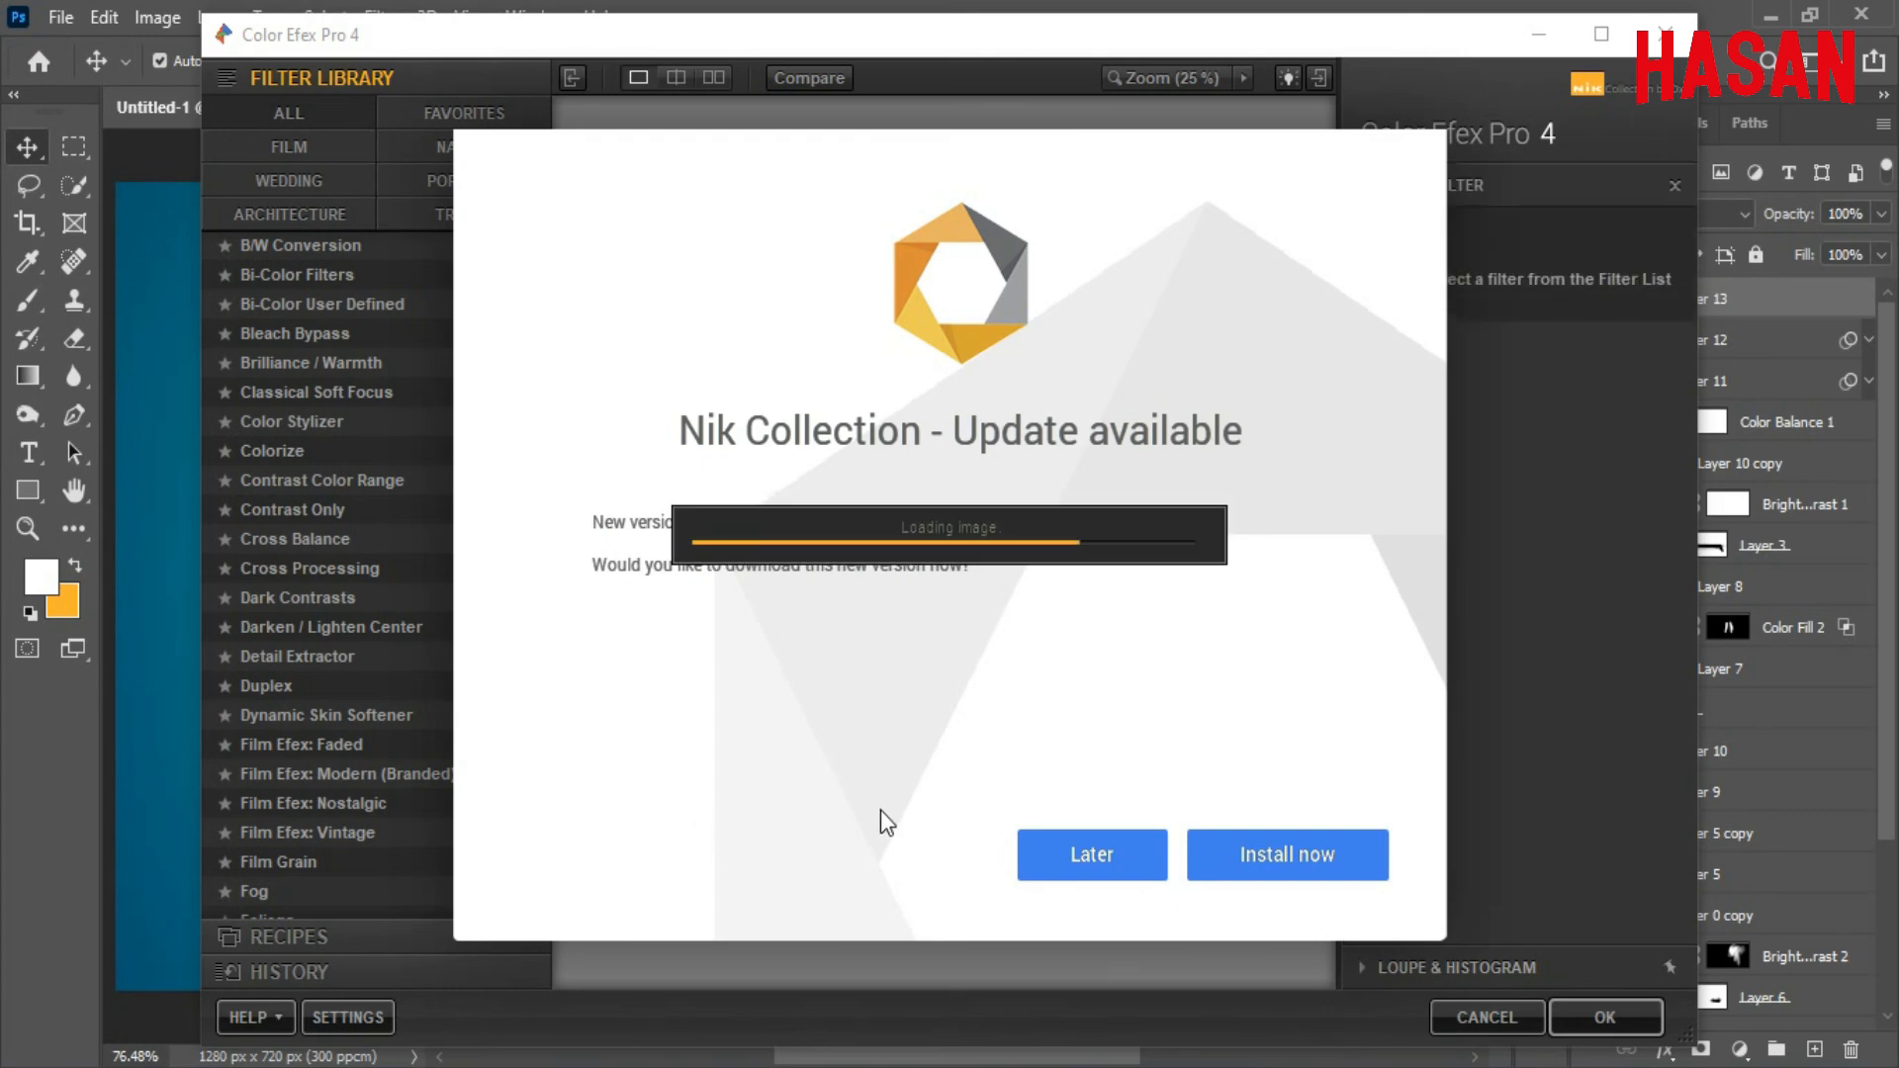
pyautogui.click(1090, 853)
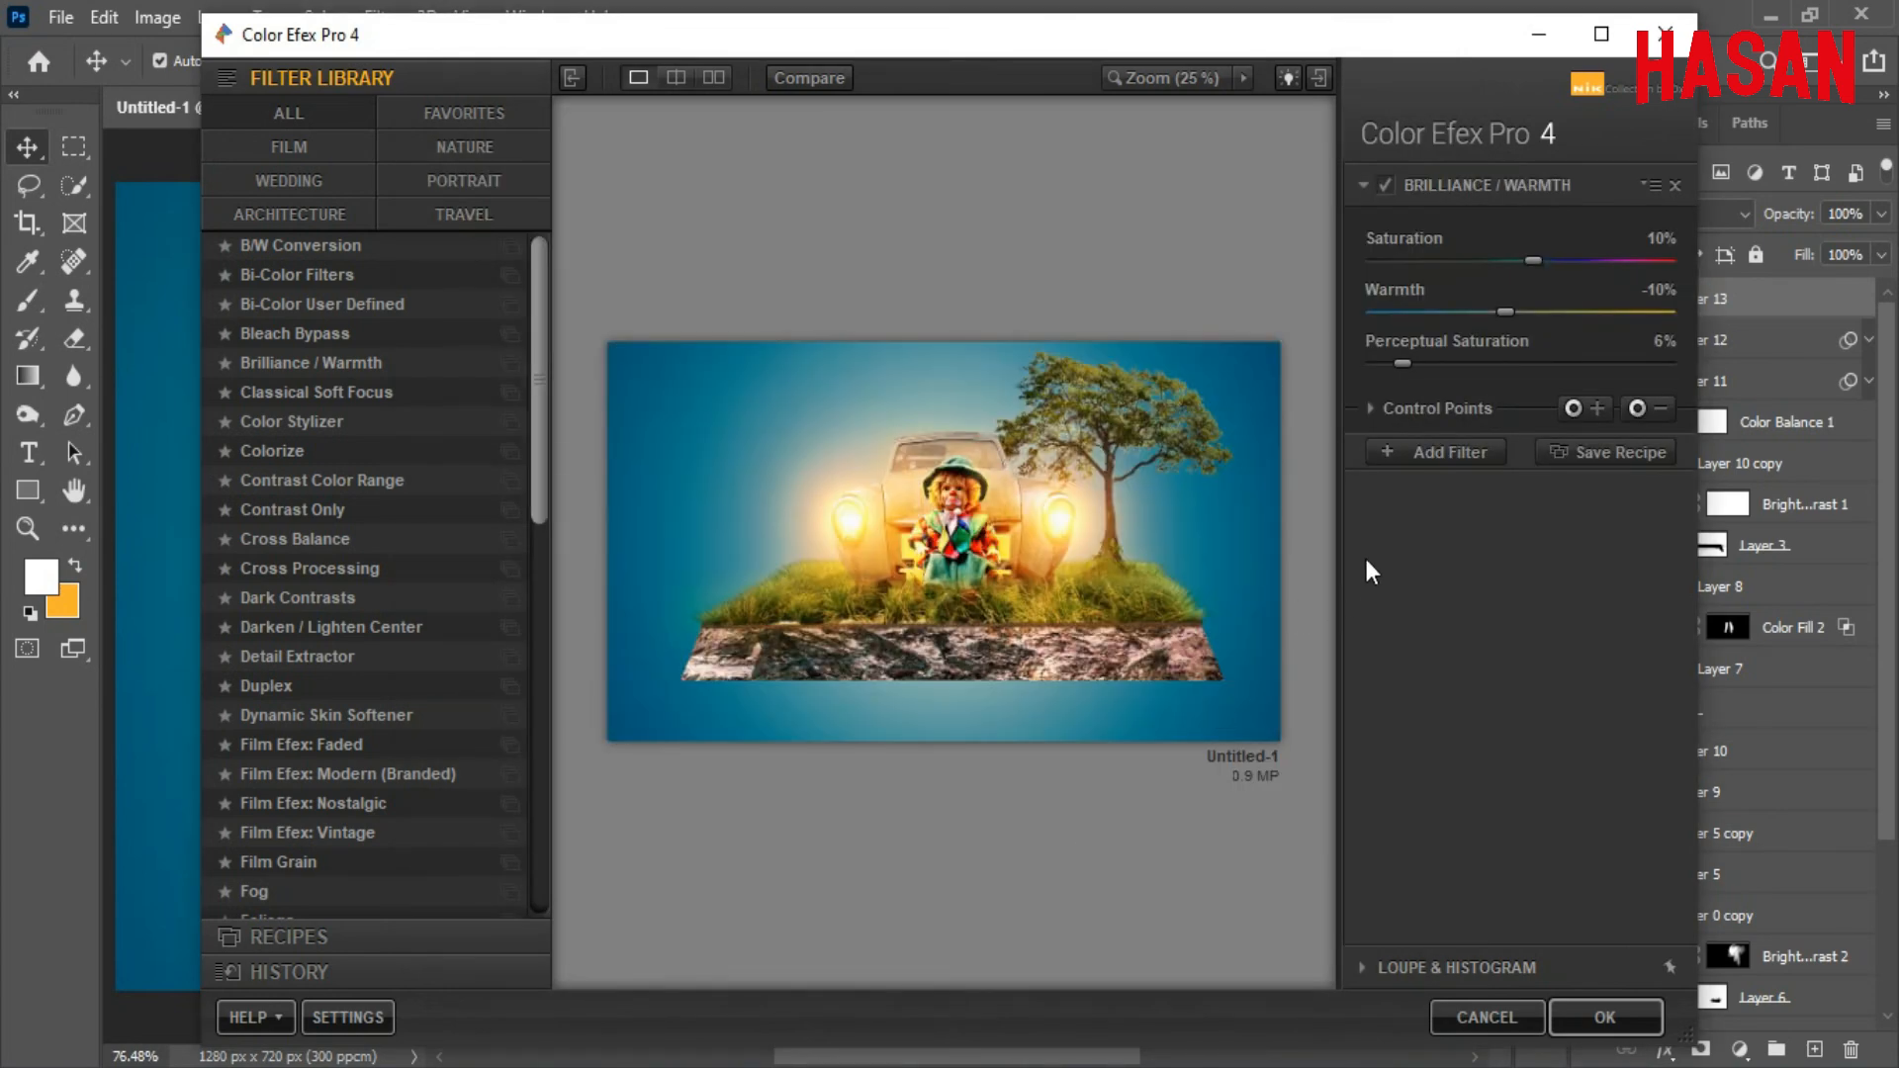
# Add a Classical Soft Focus filter using soft focus method 2, plus a Glamour Glow filter.
pyautogui.click(1438, 455)
pyautogui.click(326, 395)
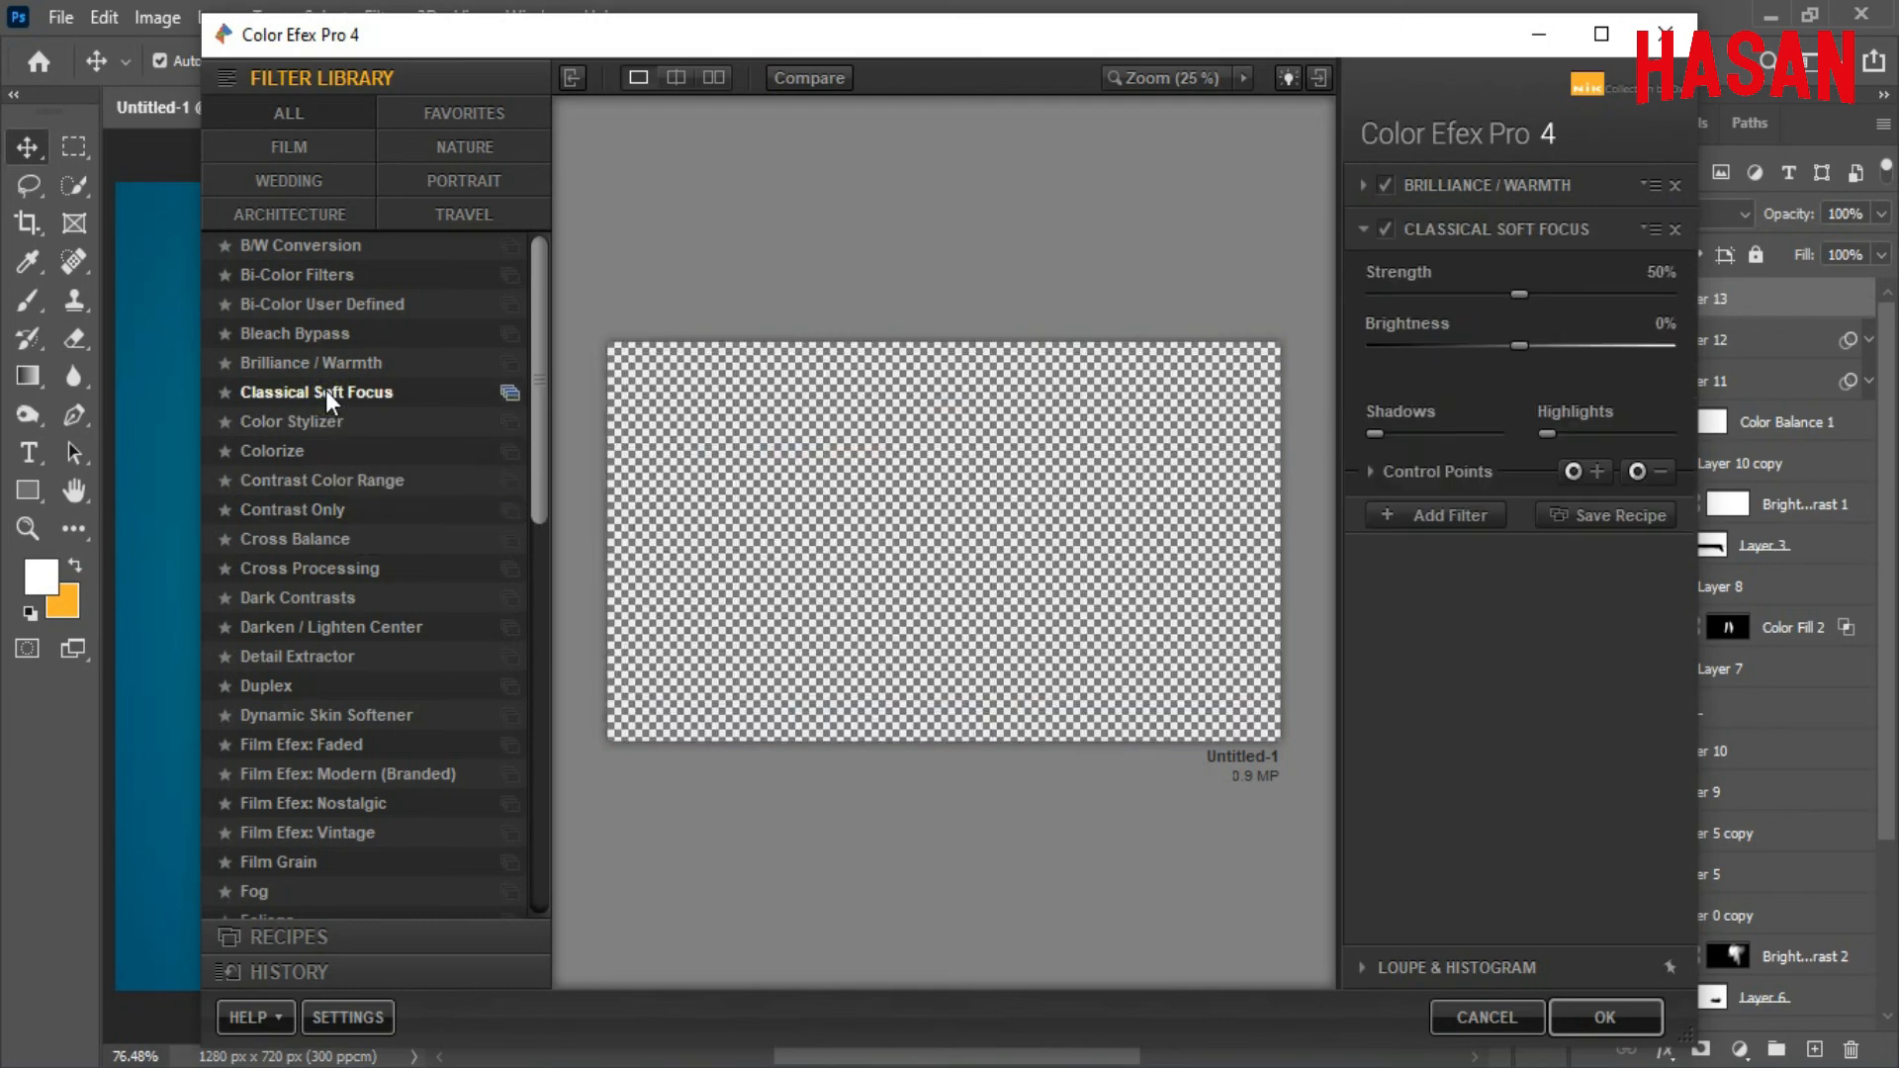
pyautogui.click(1666, 295)
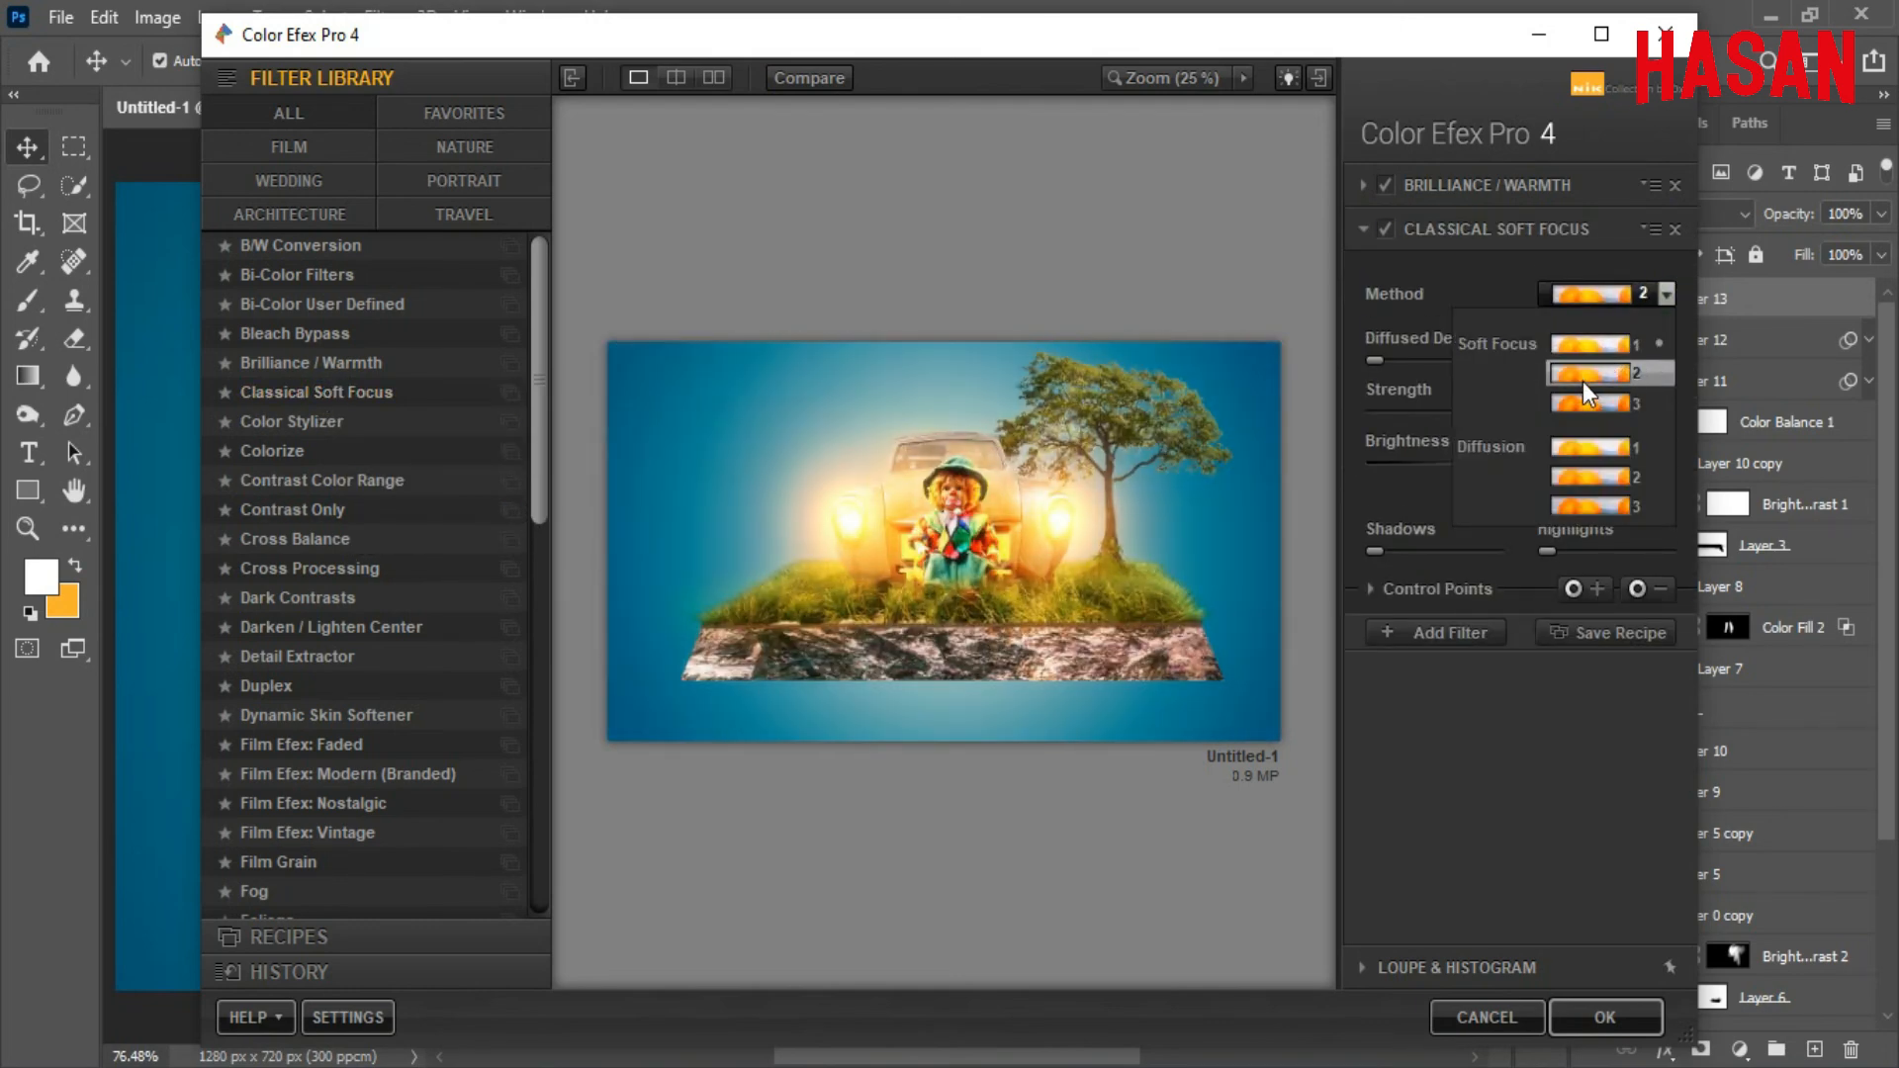
pyautogui.click(1583, 382)
pyautogui.click(1450, 633)
pyautogui.scroll(-1, 368, 613)
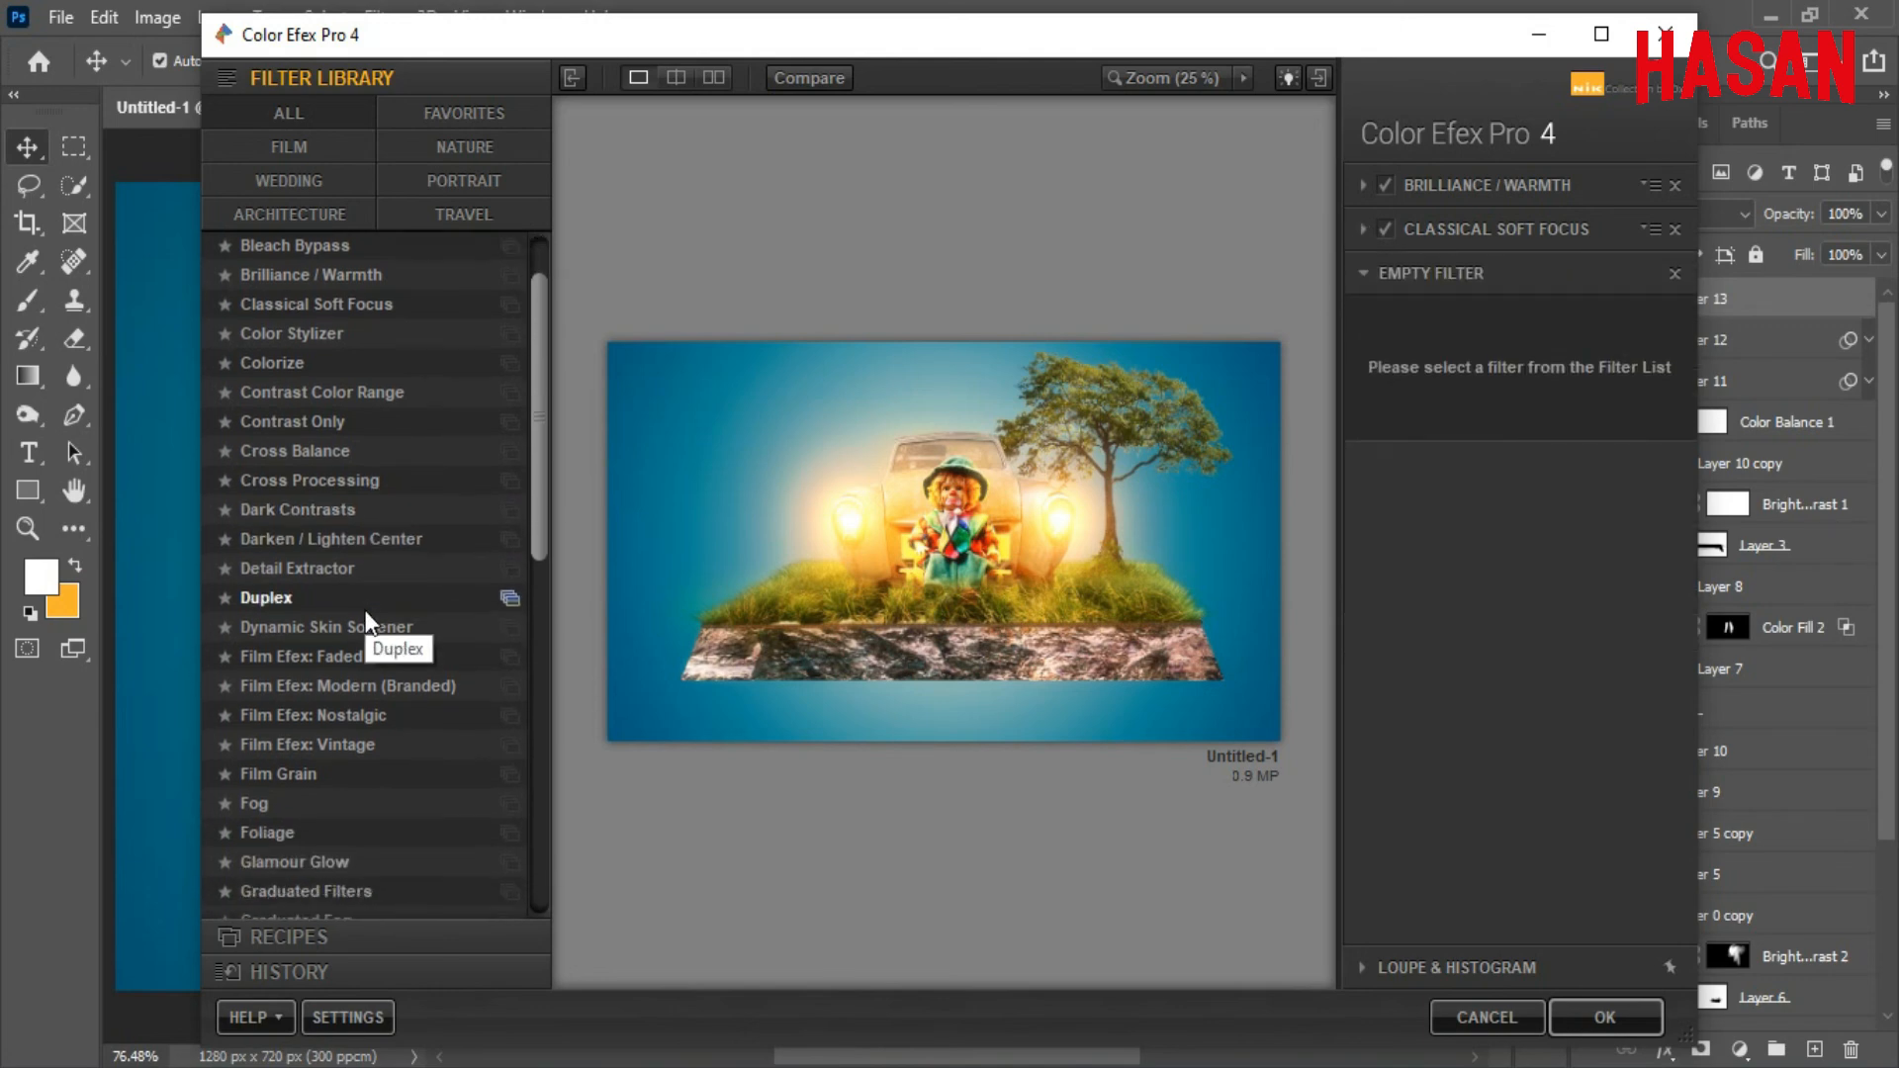
pyautogui.click(365, 861)
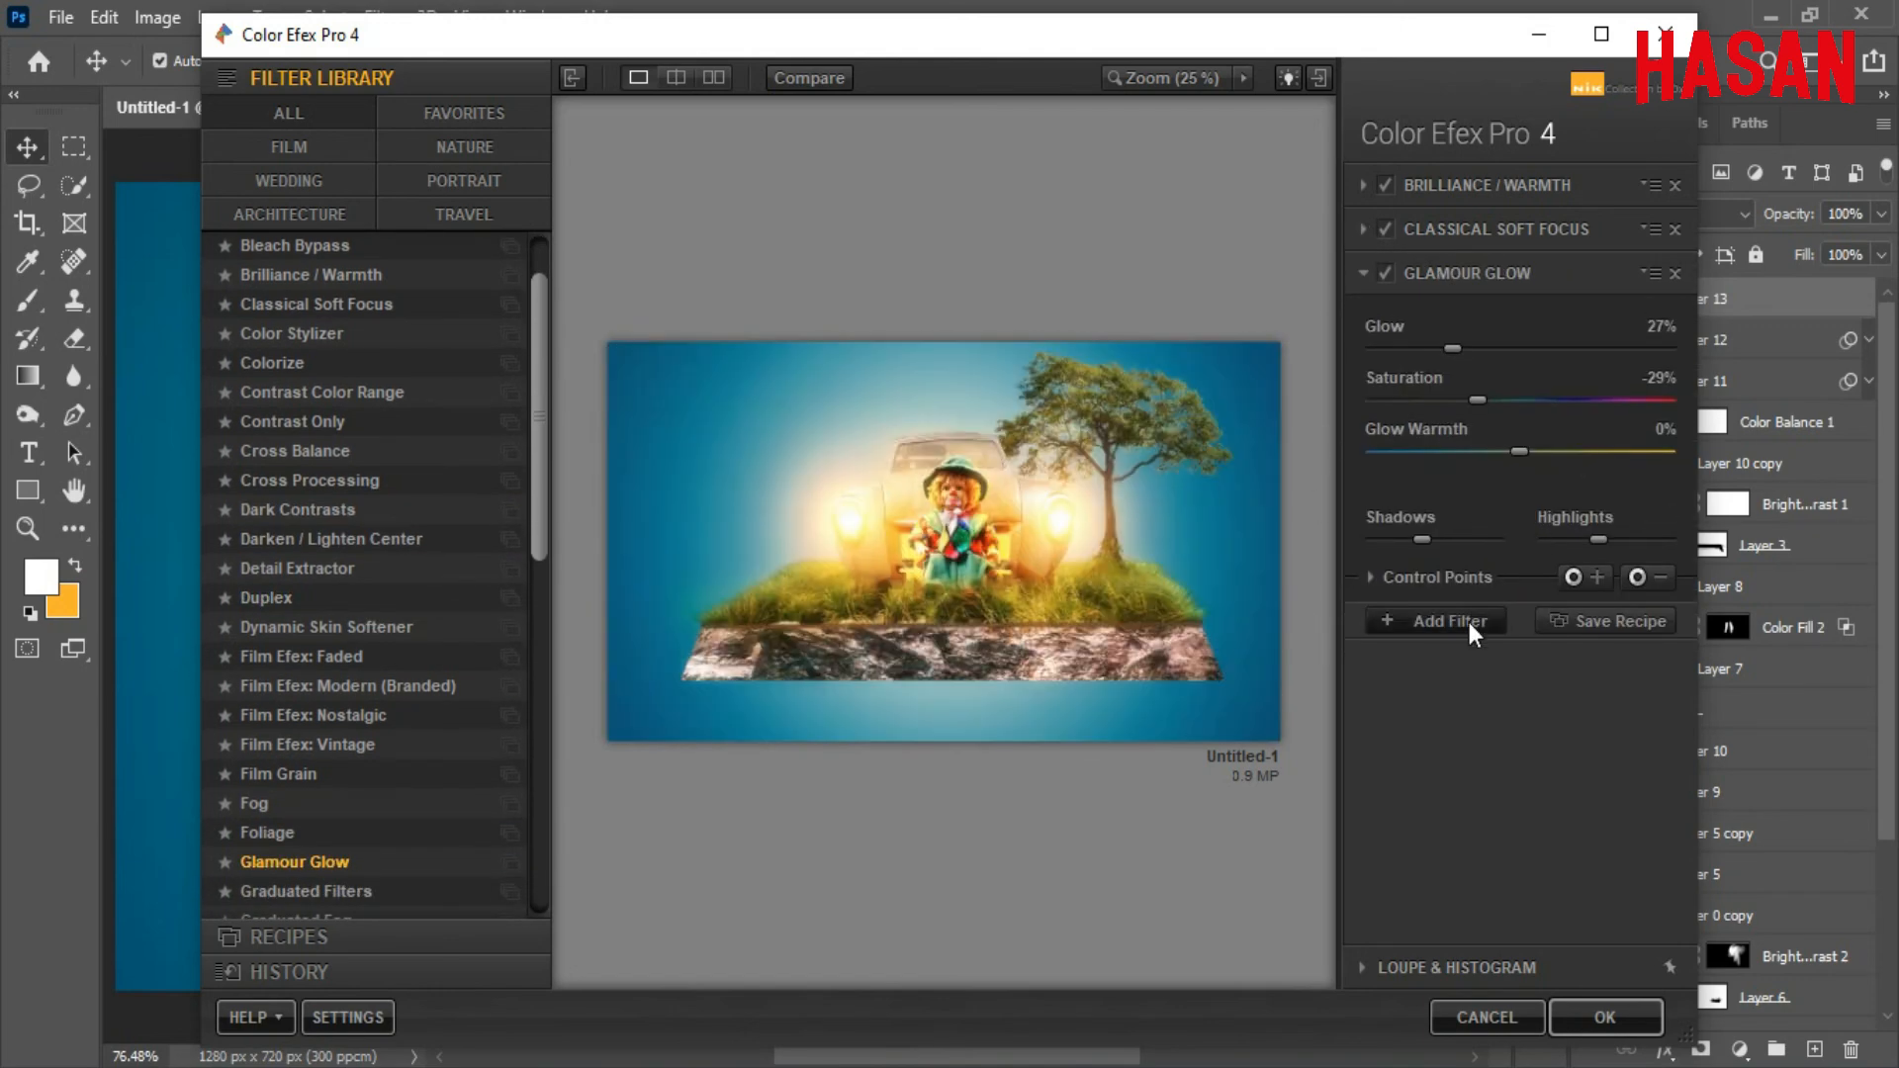
# Add a Cross Processing filter with method L02 at 20% strength and apply the Color Efex Pro 4 filters to the layer.
pyautogui.click(1469, 621)
pyautogui.click(348, 481)
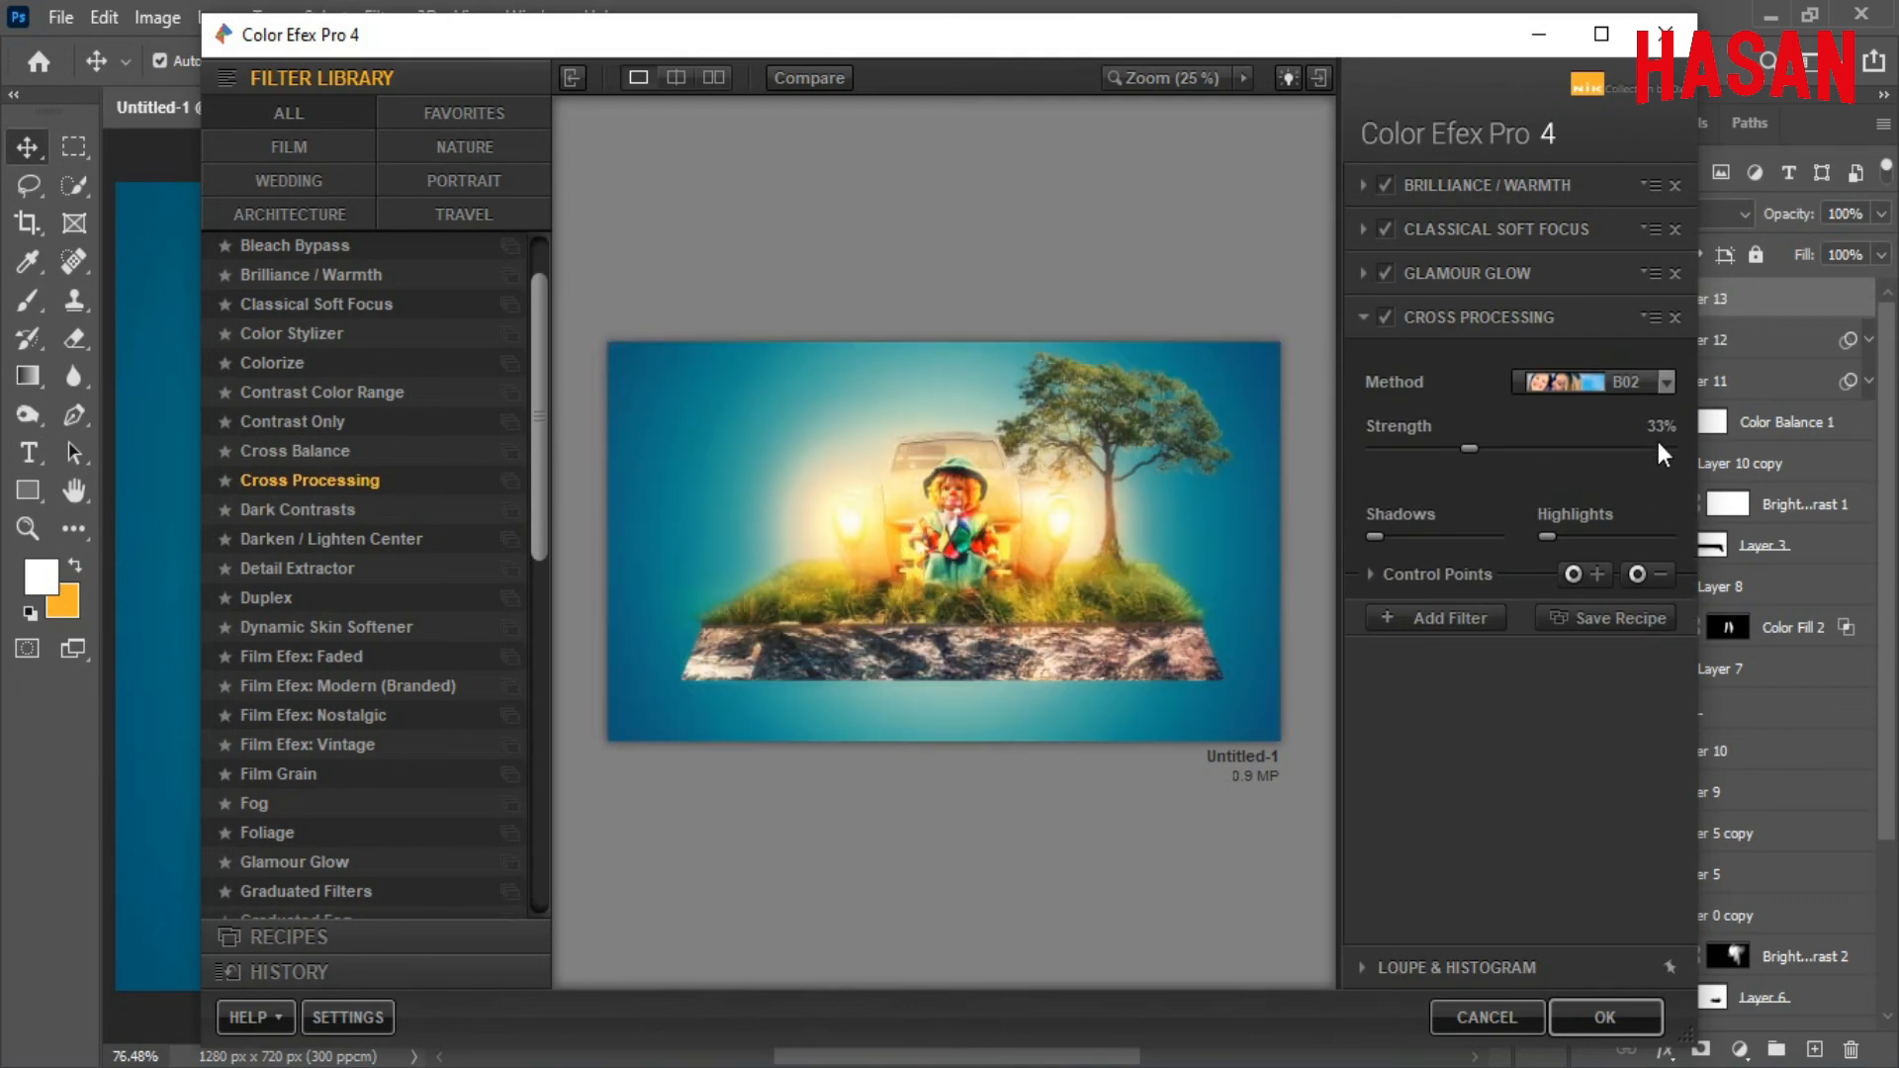
pyautogui.click(1622, 381)
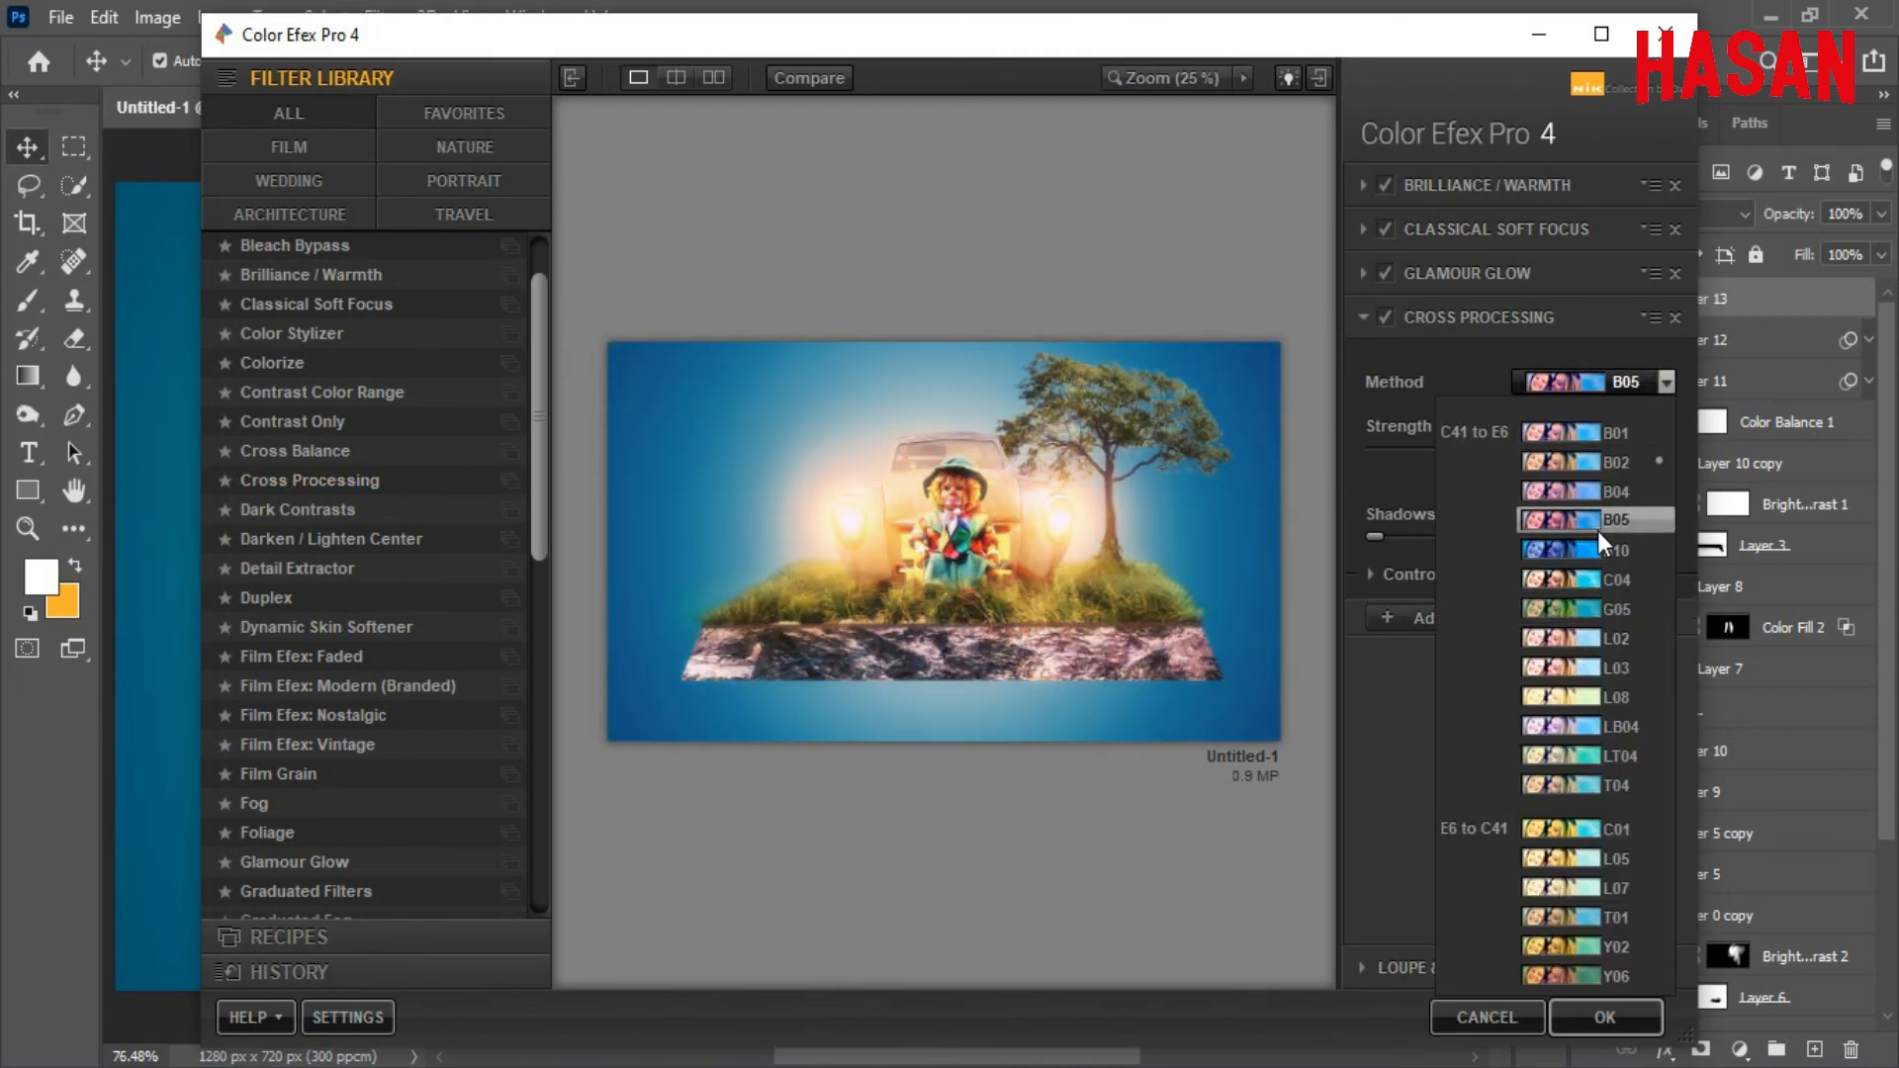
pyautogui.click(1596, 633)
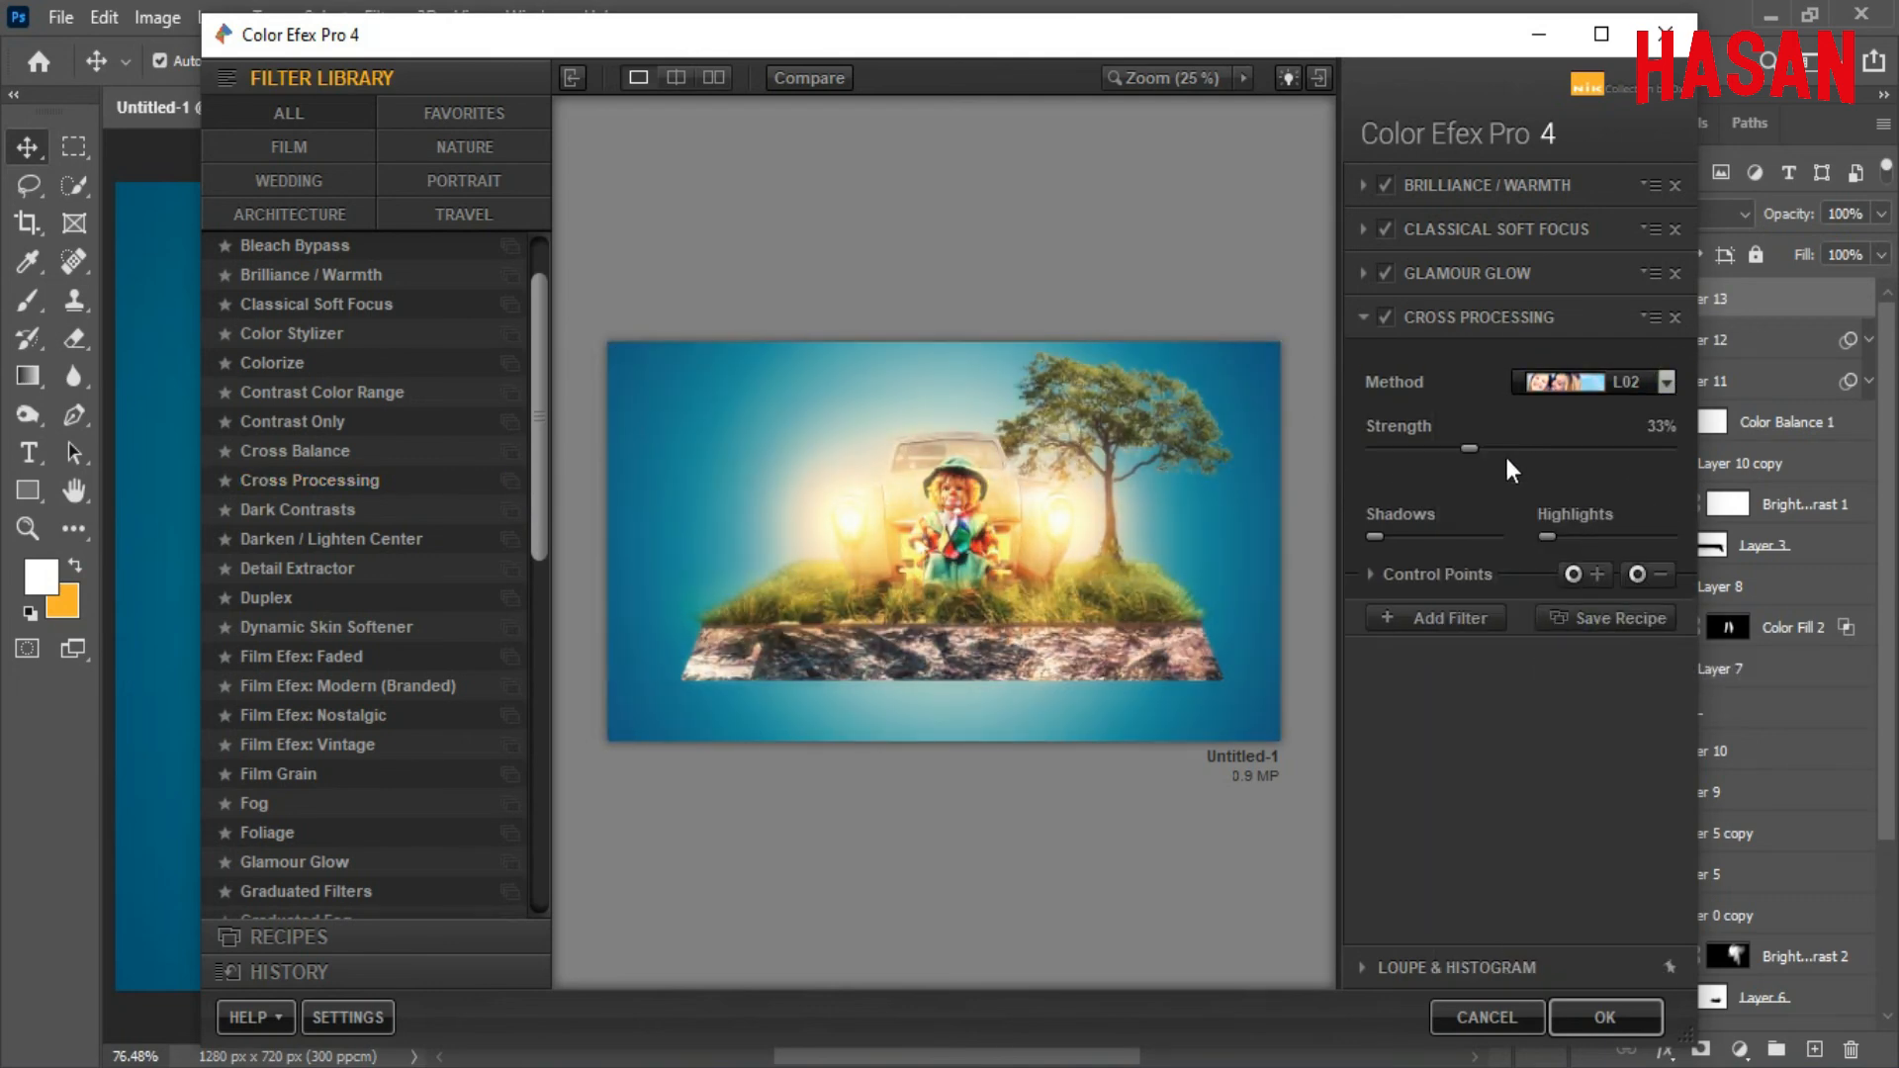
pyautogui.moveTo(1469, 448)
pyautogui.mouseDown()
pyautogui.moveTo(1415, 449)
pyautogui.moveTo(1432, 447)
pyautogui.mouseUp()
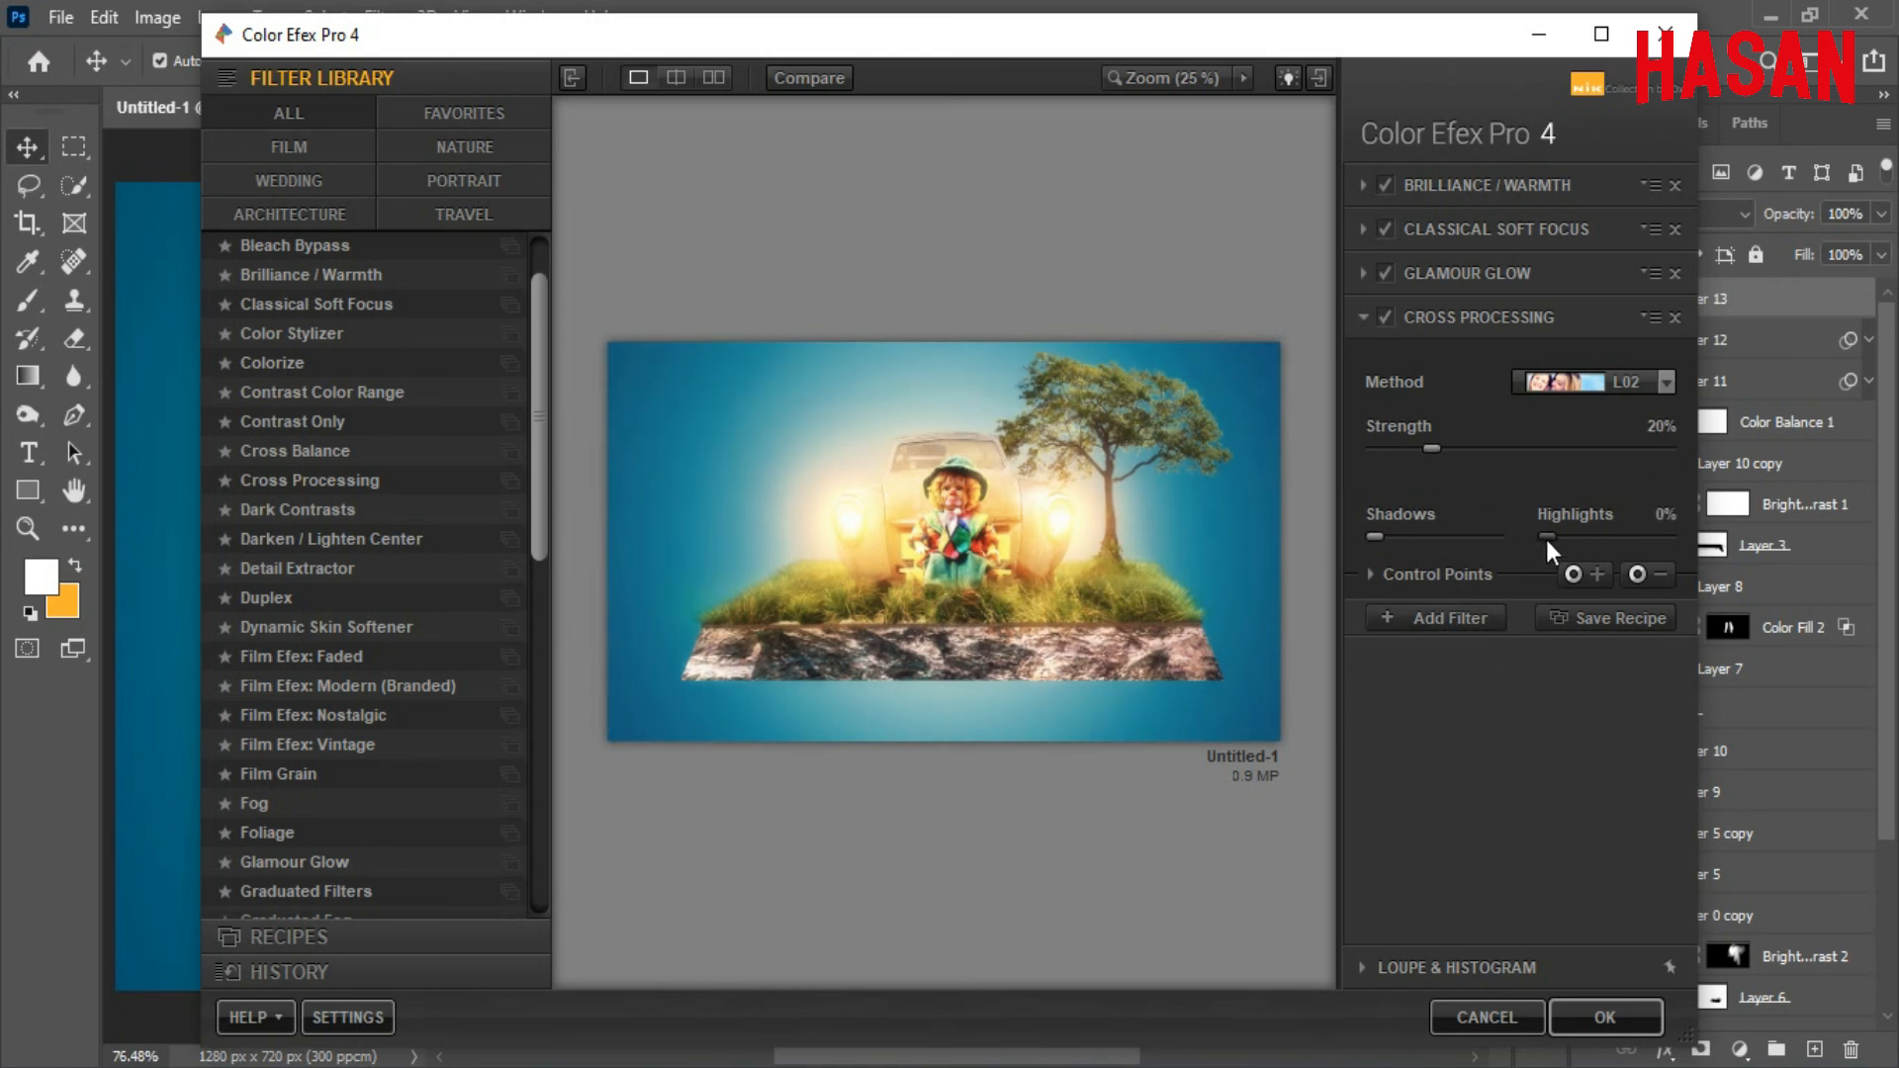
pyautogui.click(1436, 622)
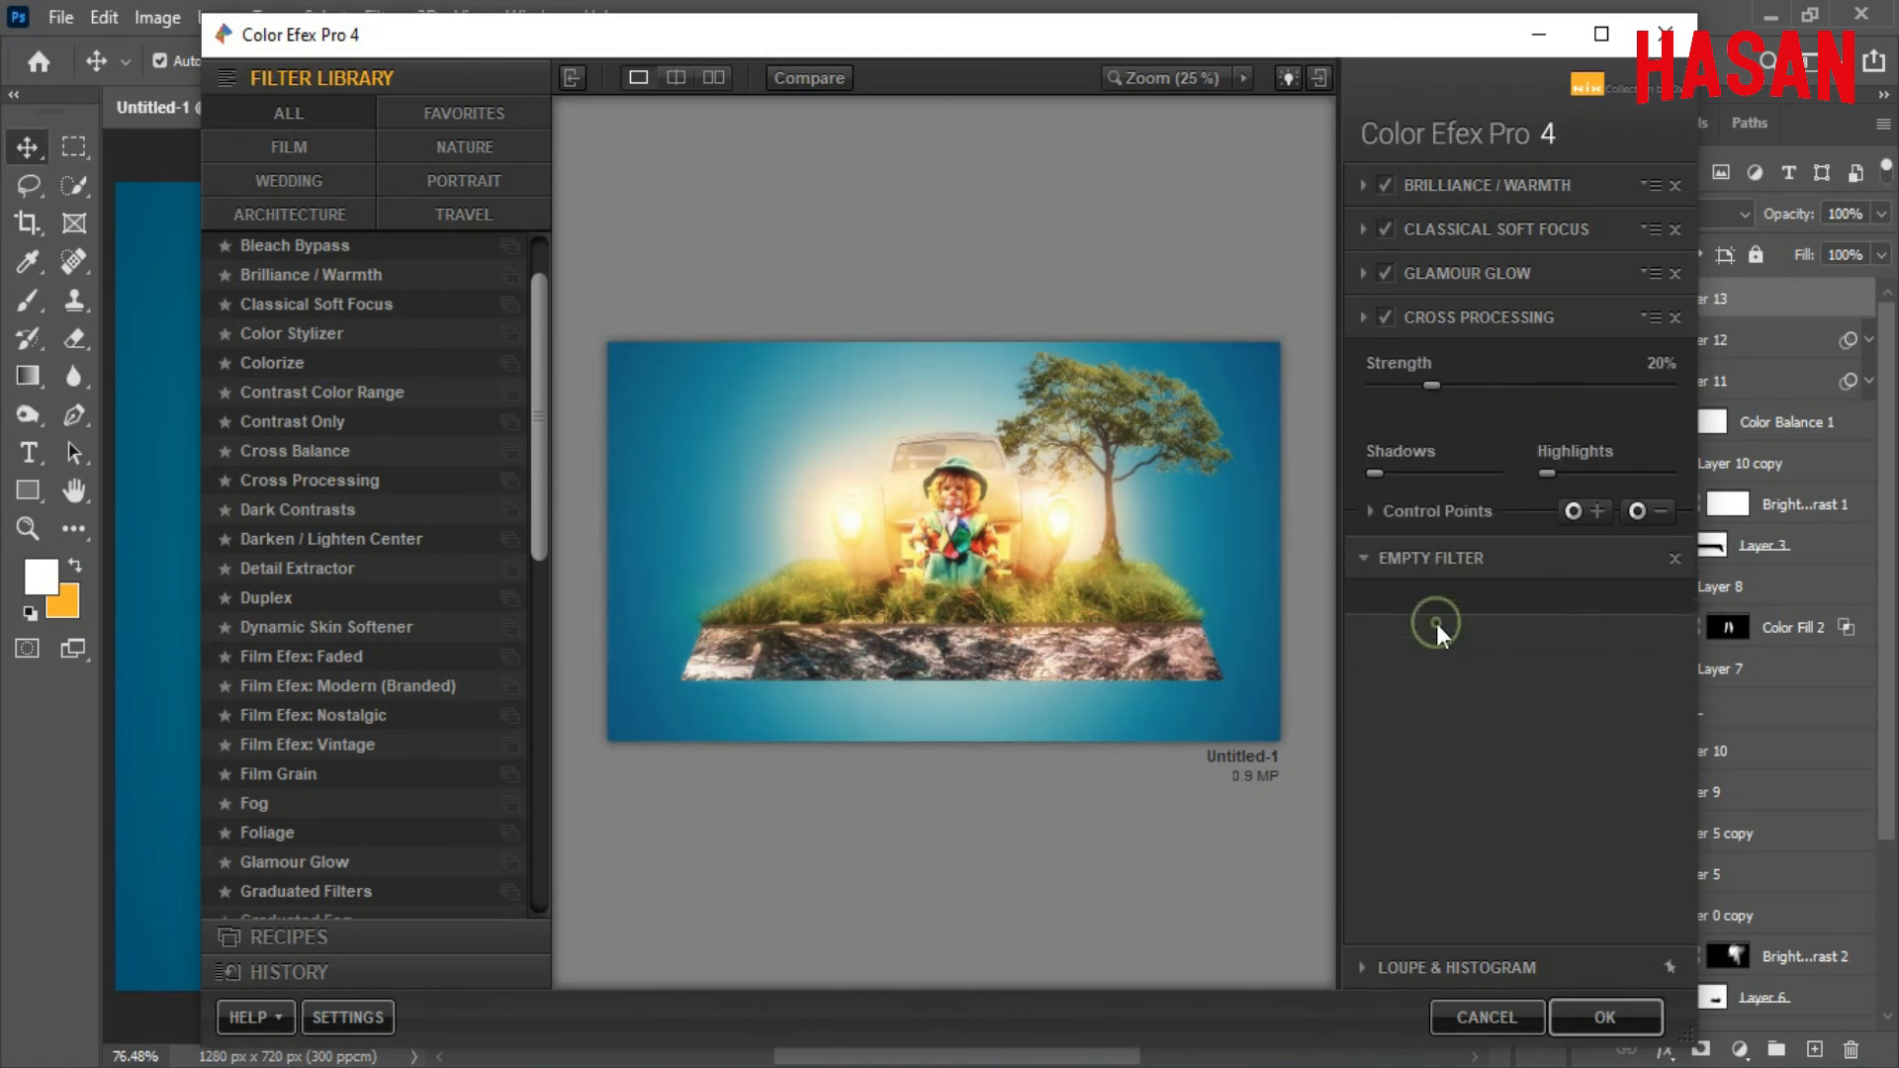
pyautogui.click(1602, 1017)
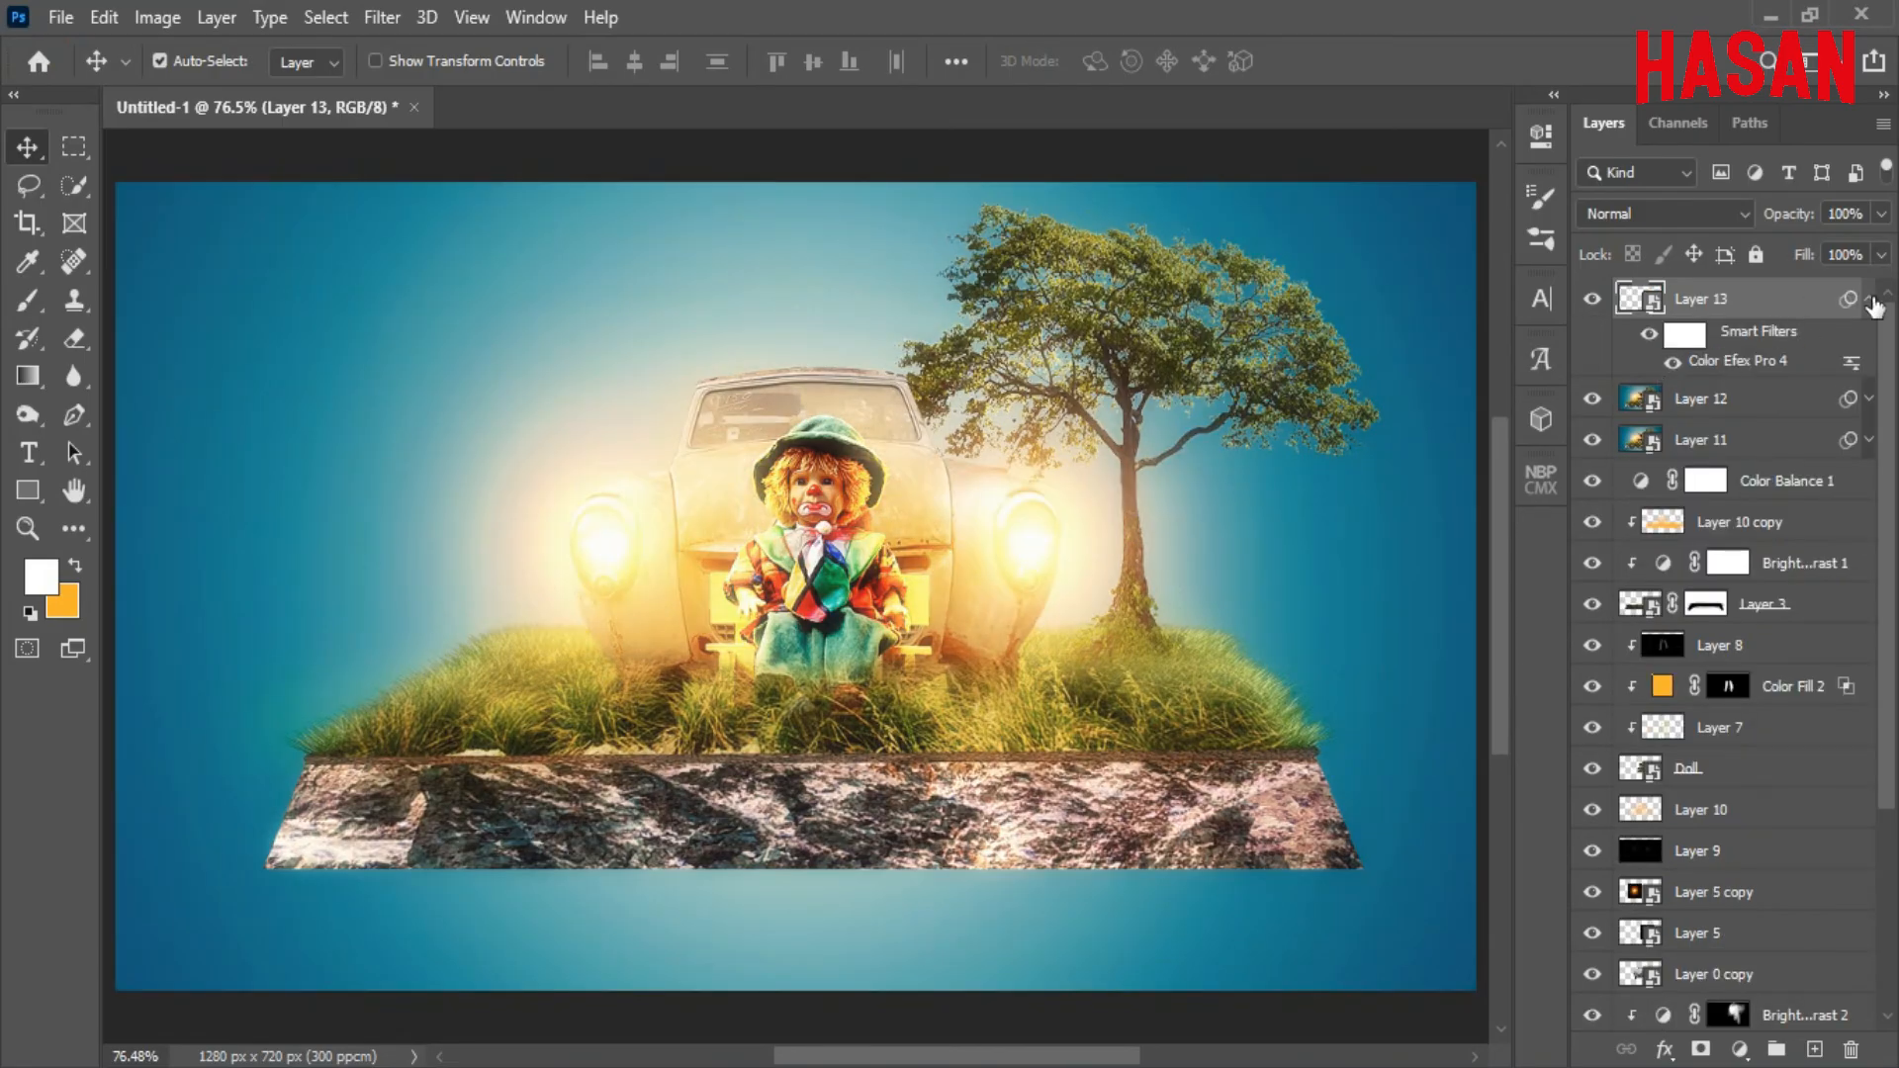
# Reduce the Color Efex Pro 4 layer's opacity to 30% and compare the image with and without it.
pyautogui.click(1869, 299)
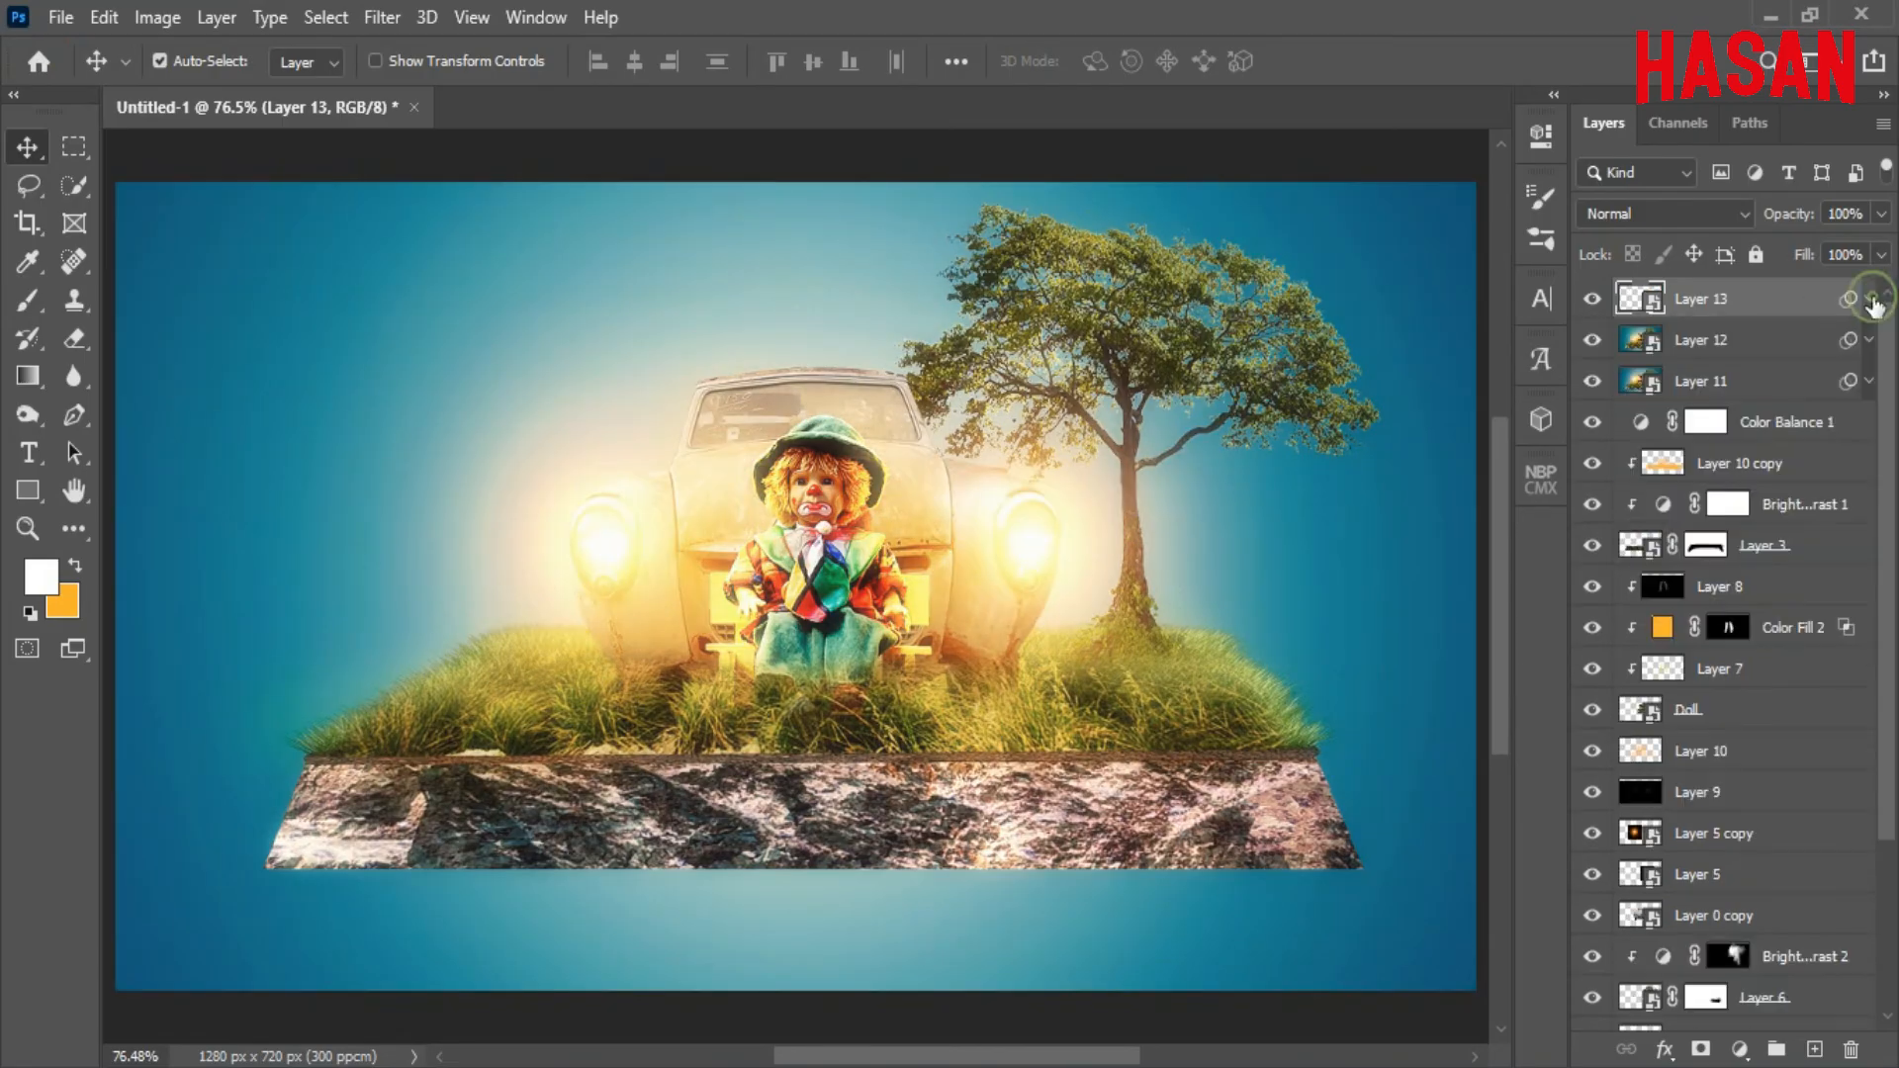
pyautogui.moveTo(1790, 214); pyautogui.dragTo(1745, 219)
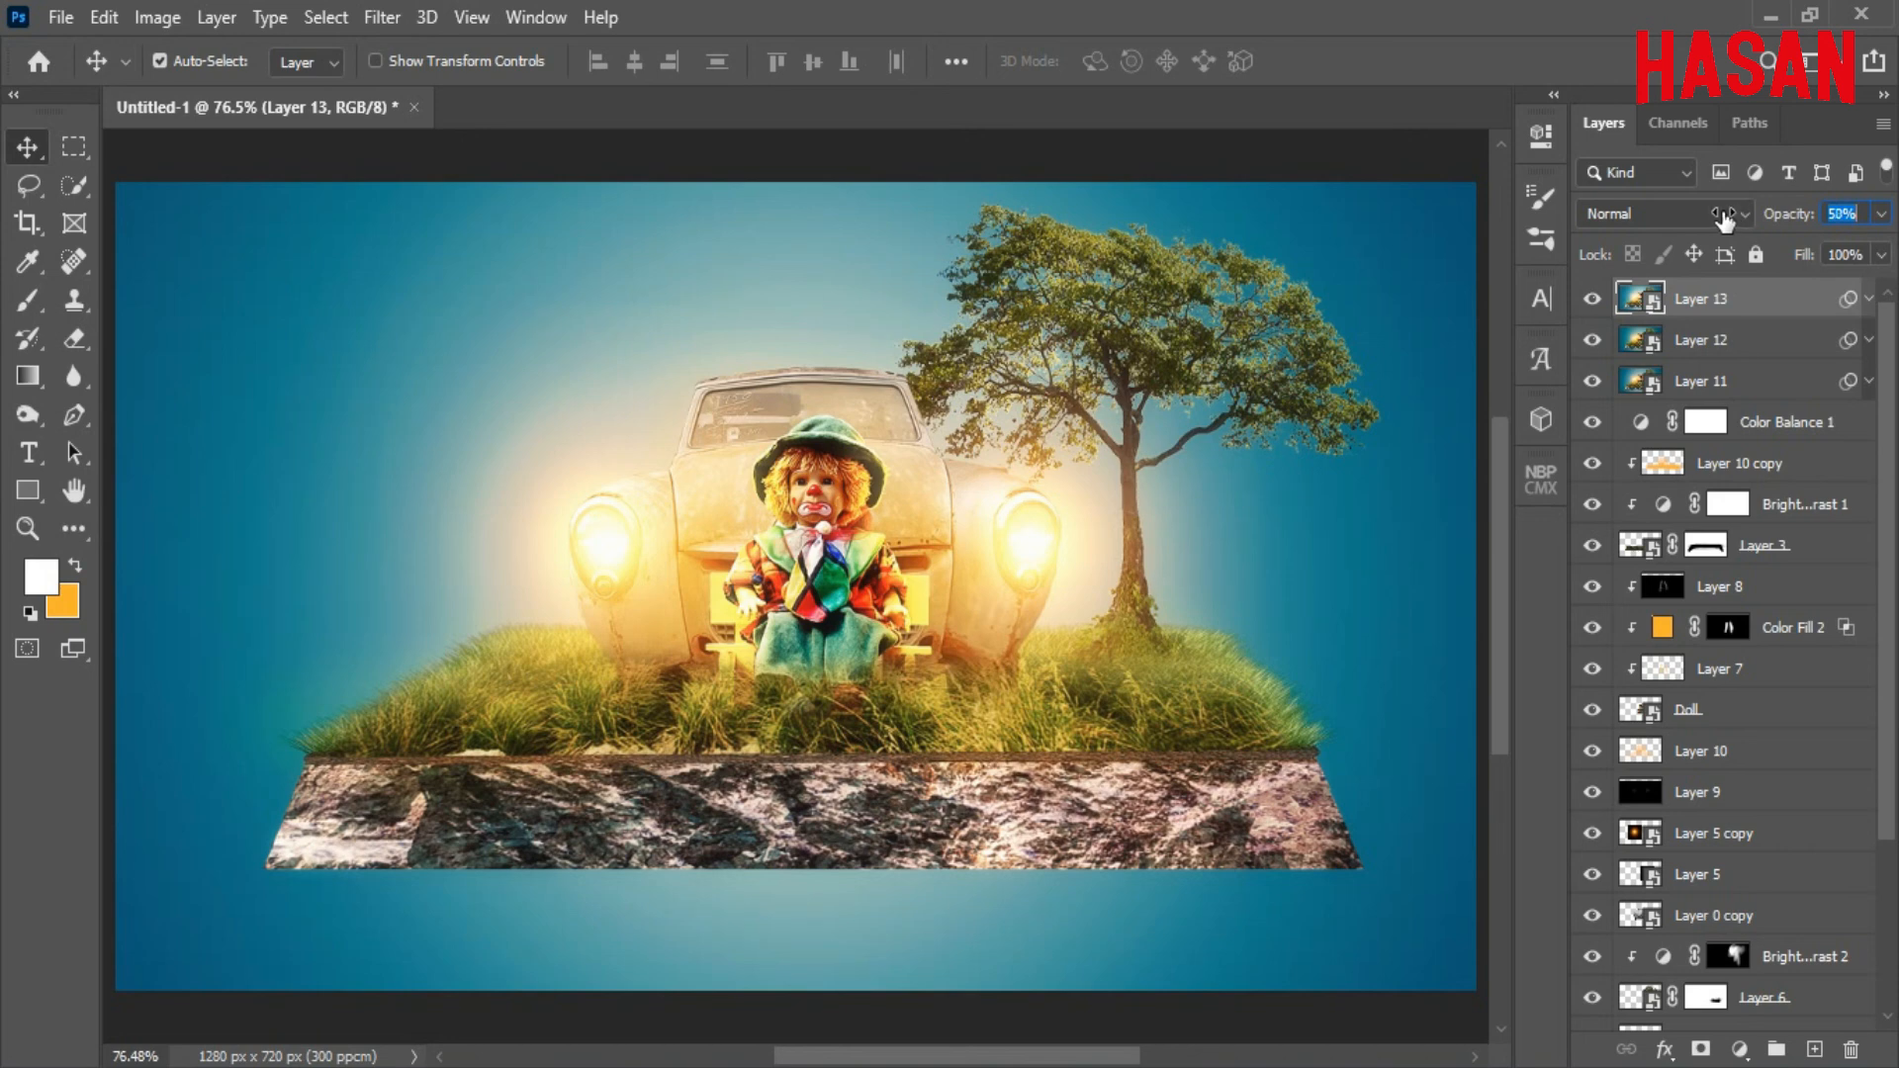
pyautogui.click(1592, 299)
pyautogui.click(1592, 300)
pyautogui.moveTo(1788, 217); pyautogui.dragTo(1780, 222)
pyautogui.click(1592, 299)
pyautogui.click(1593, 299)
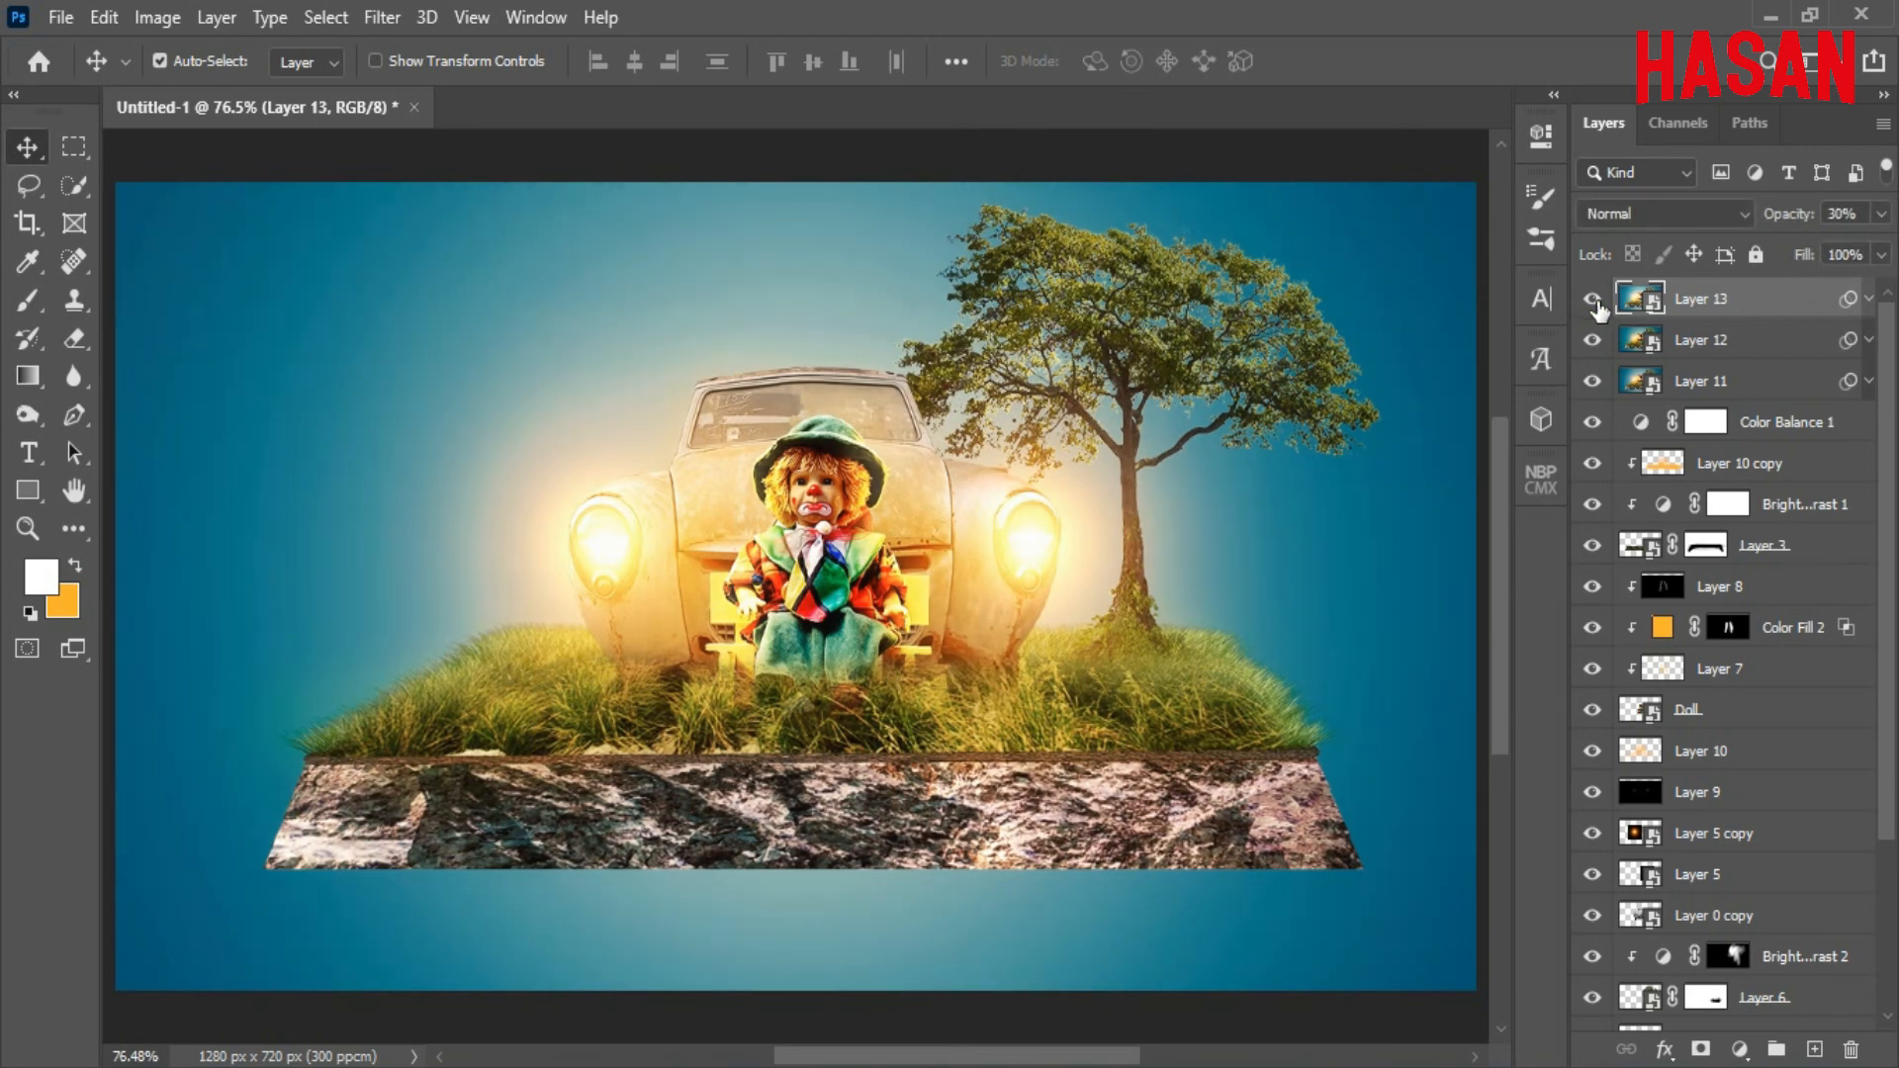
# Stamp all visible layers into a new merged layer at the top of the stack.
pyautogui.click(1813, 1048)
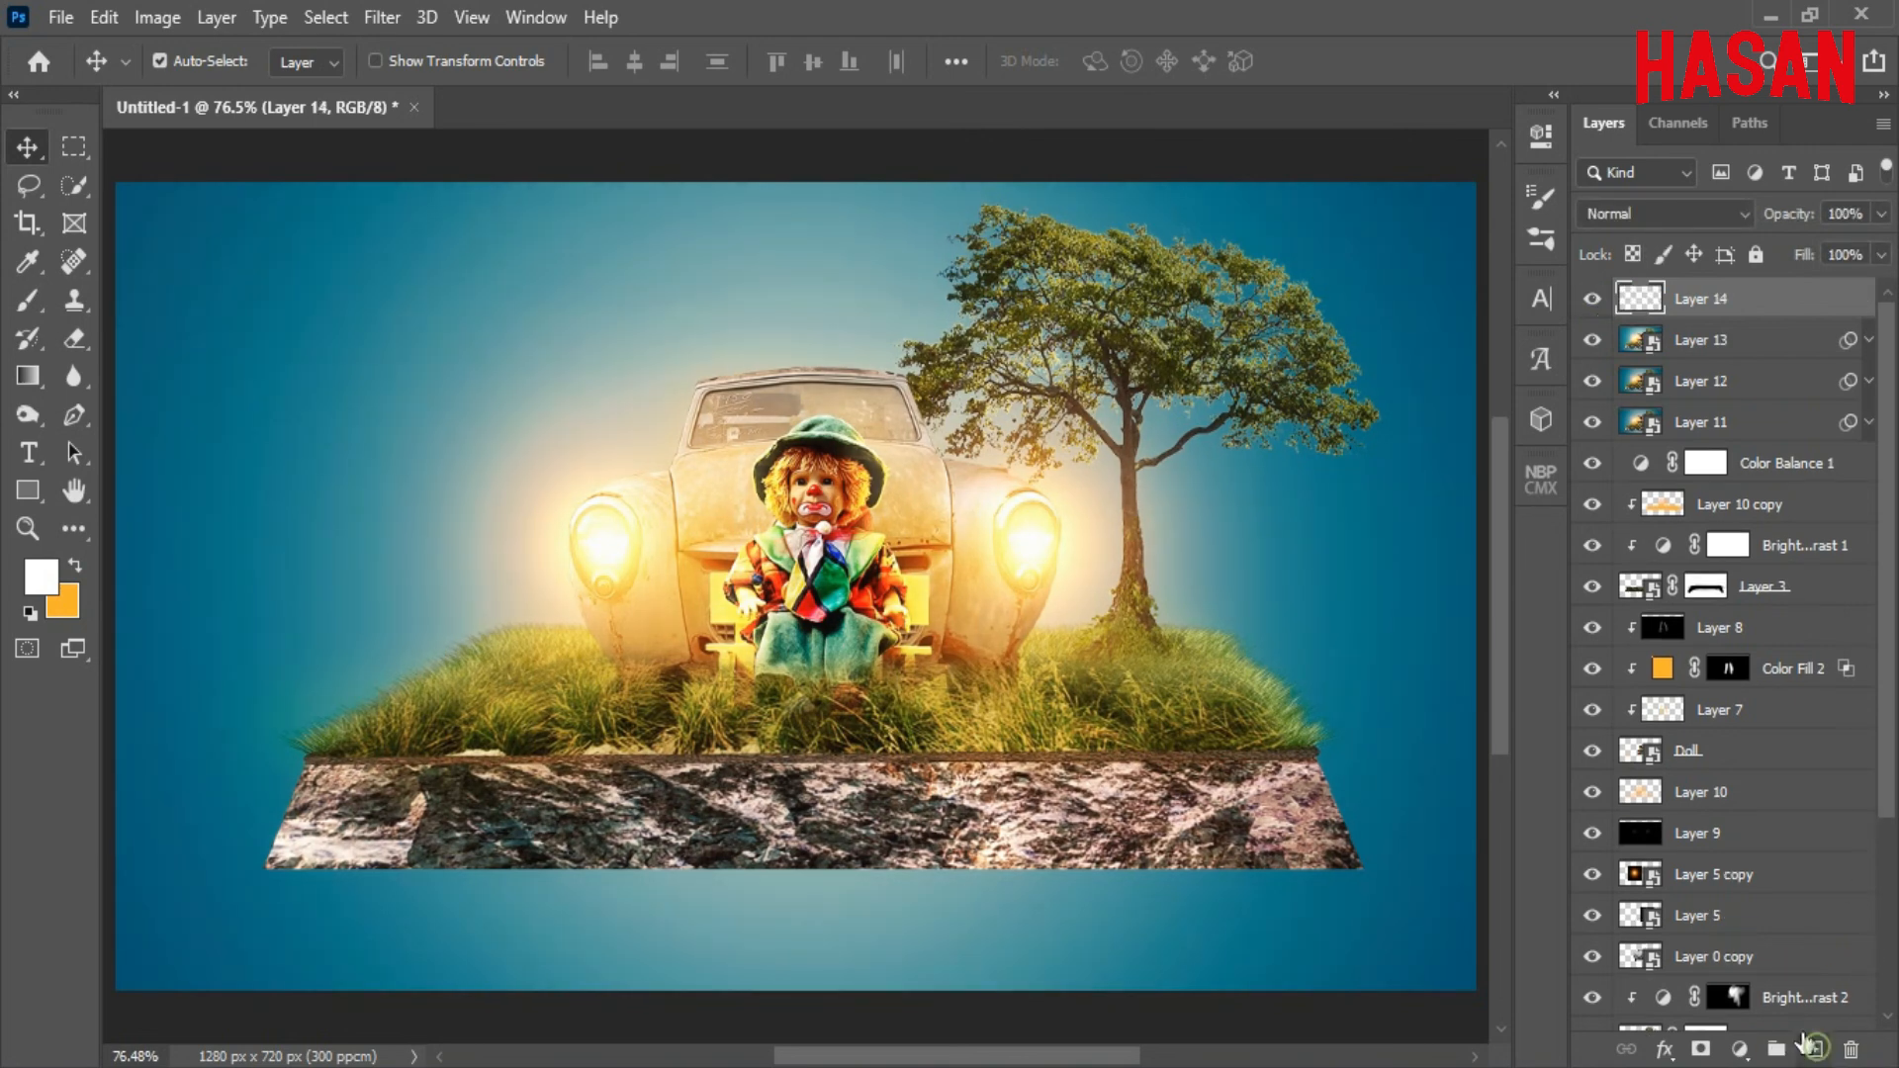
pyautogui.hotkey('ctrl', 'alt', 'shift', 'e')
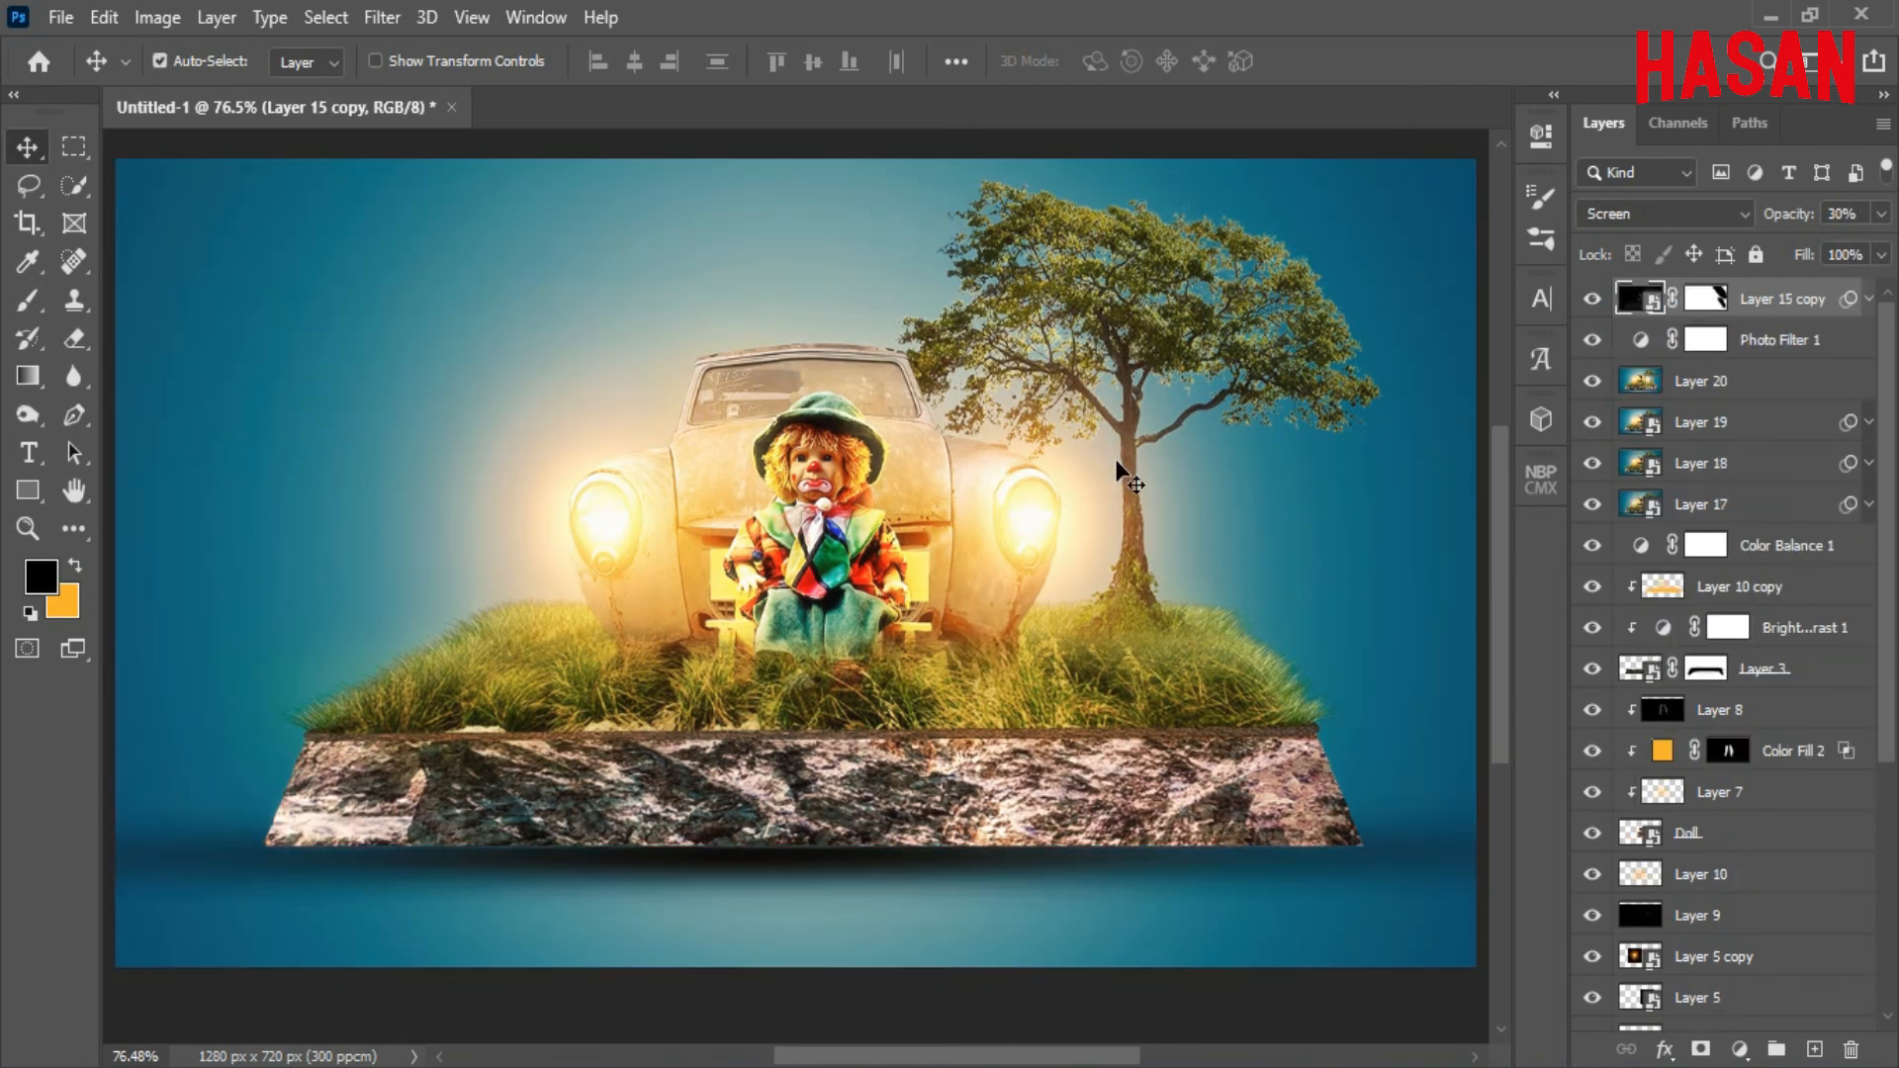
pyautogui.hotkey('ctrl', 'alt', 'shift', 'e')
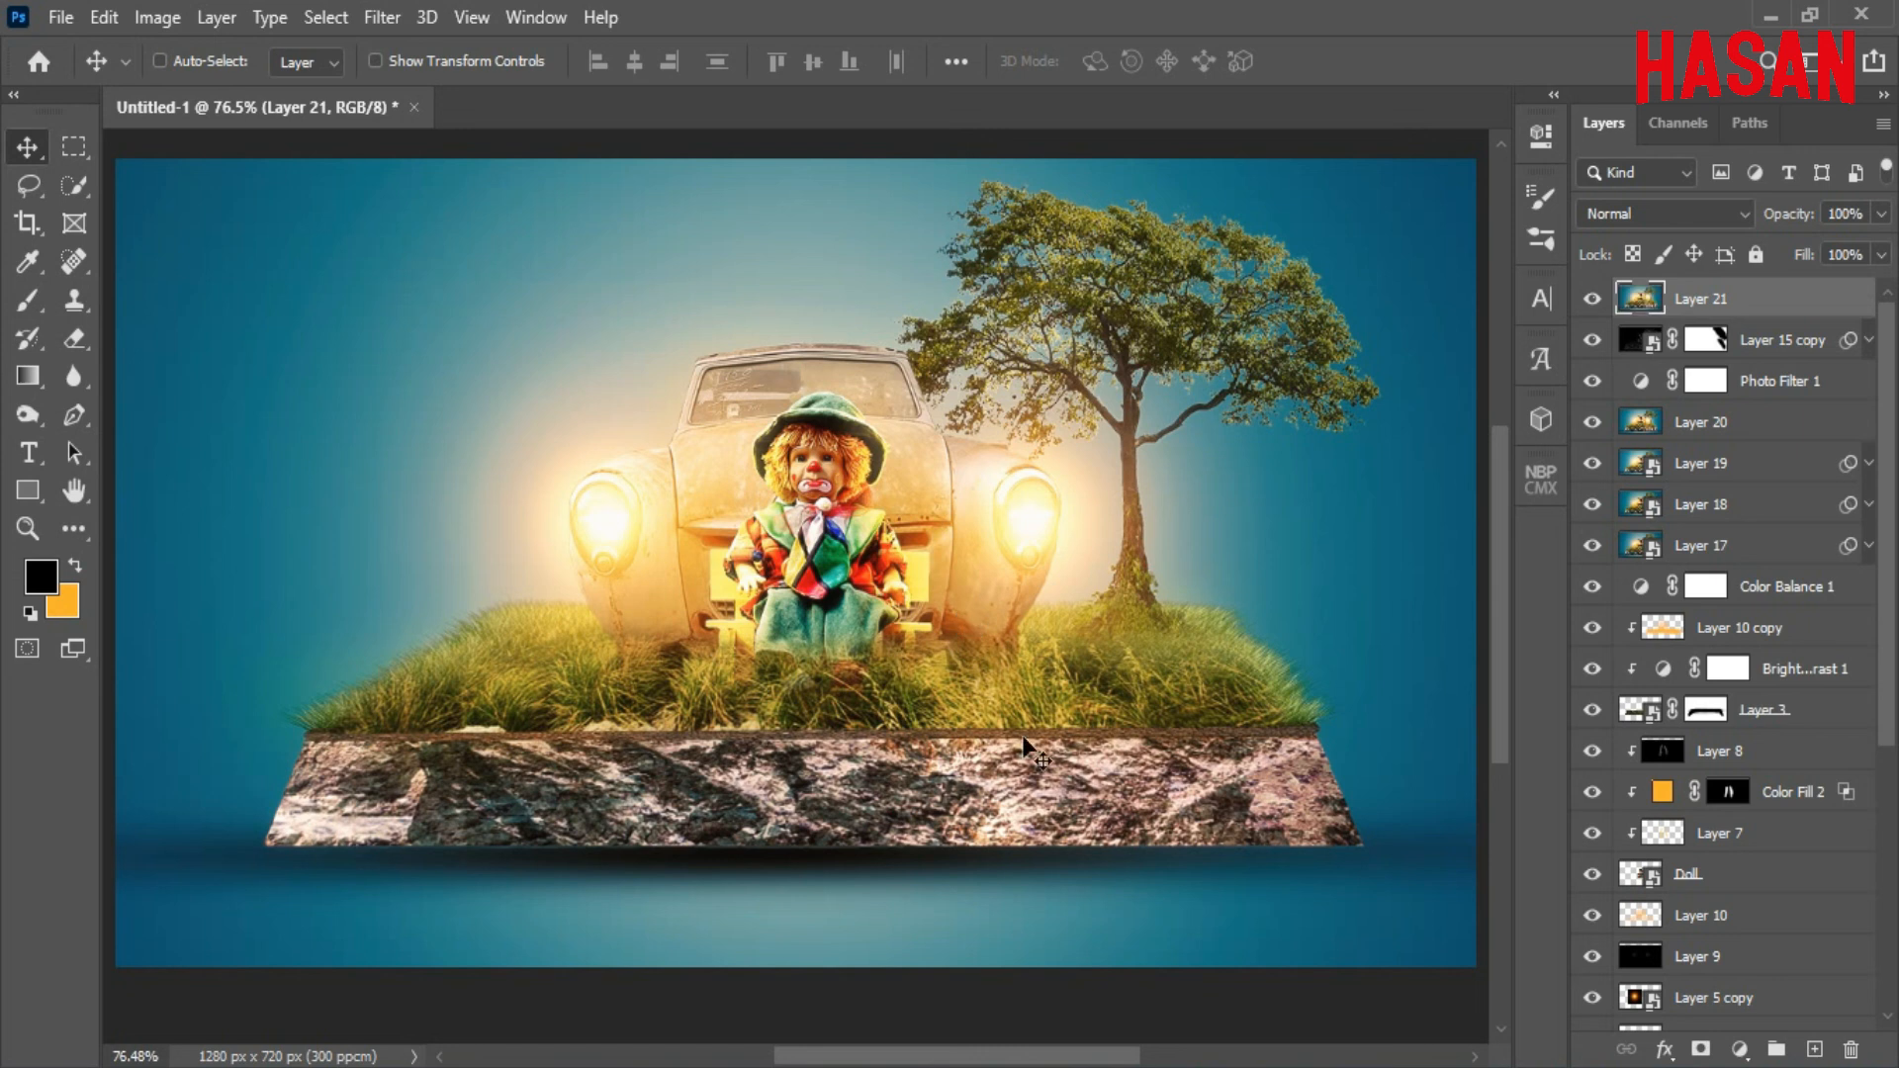